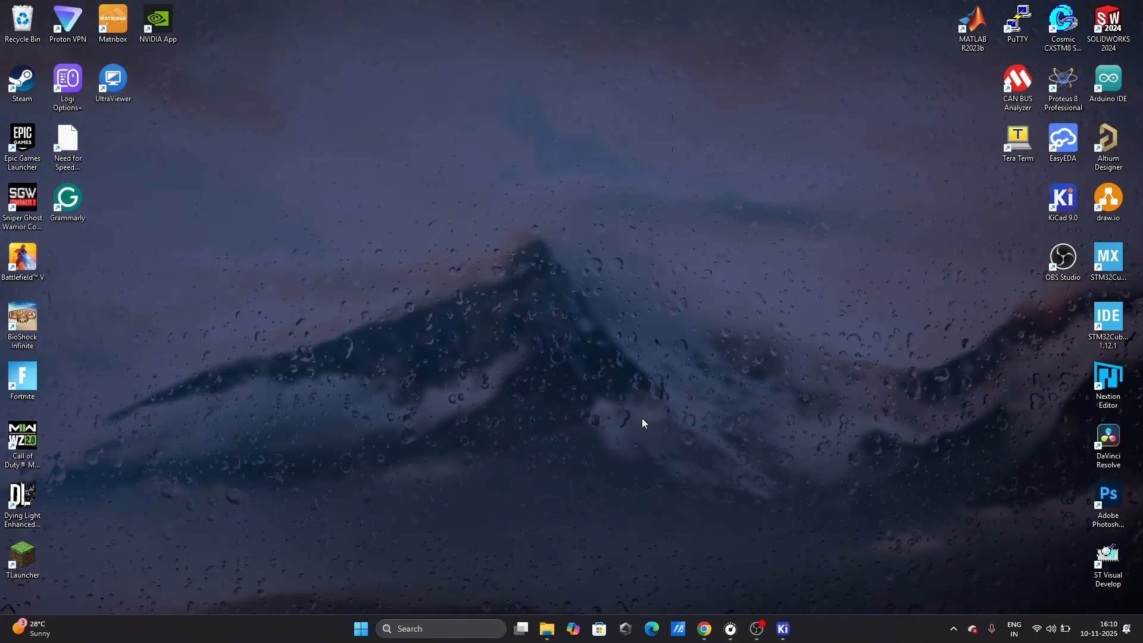
- Open Notepad, start a blank note and close the Readme.txt document
left_click(426, 630)
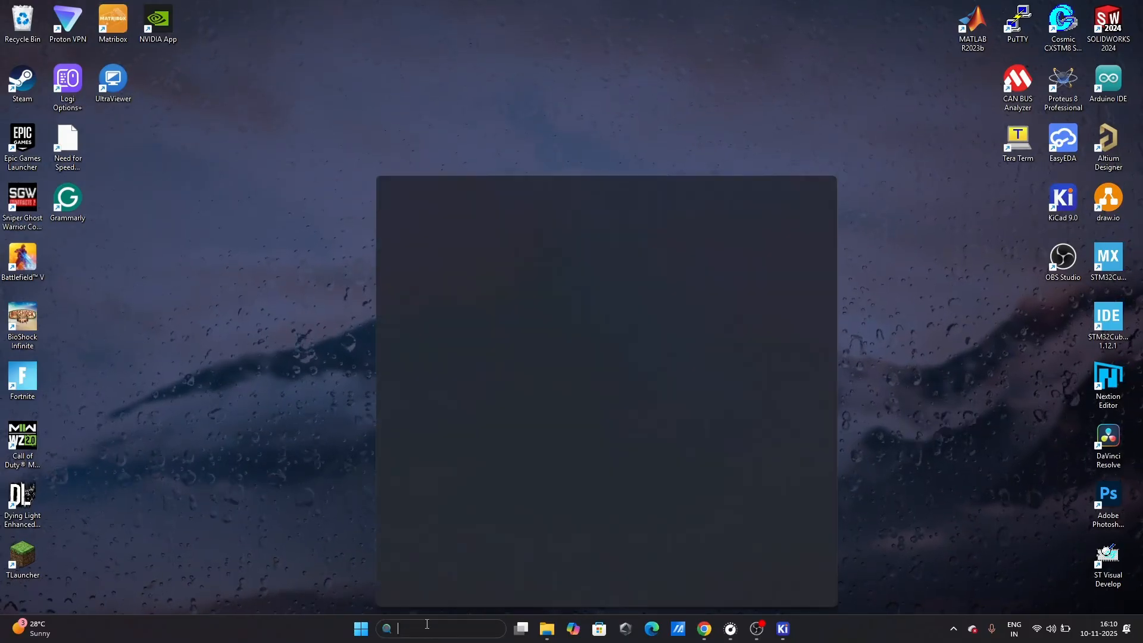
type("notepad")
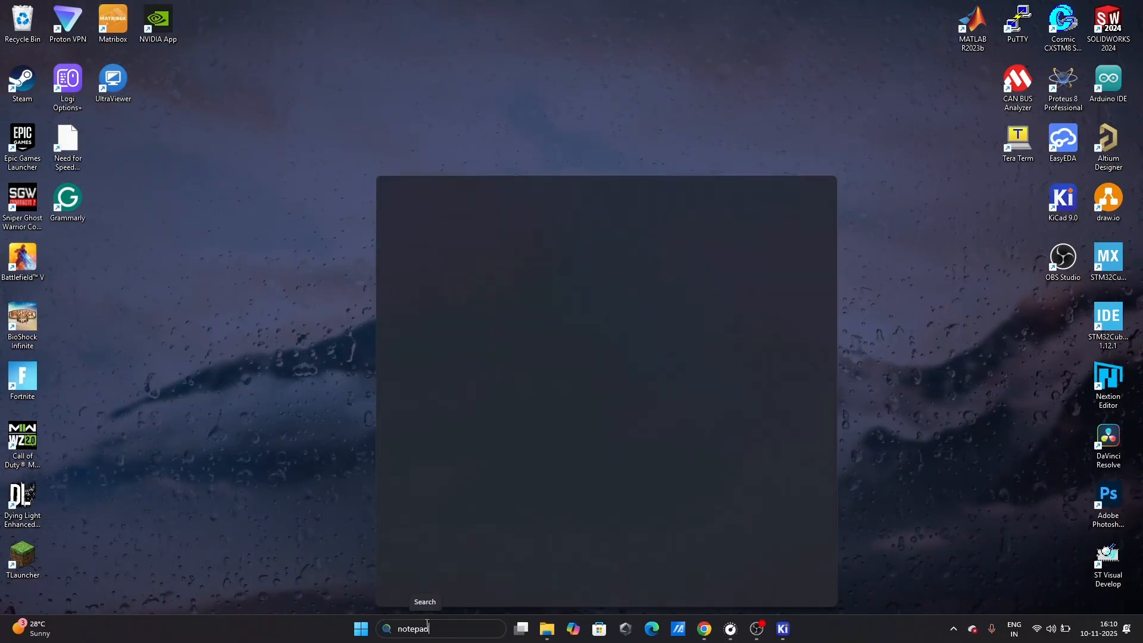
key("Escape")
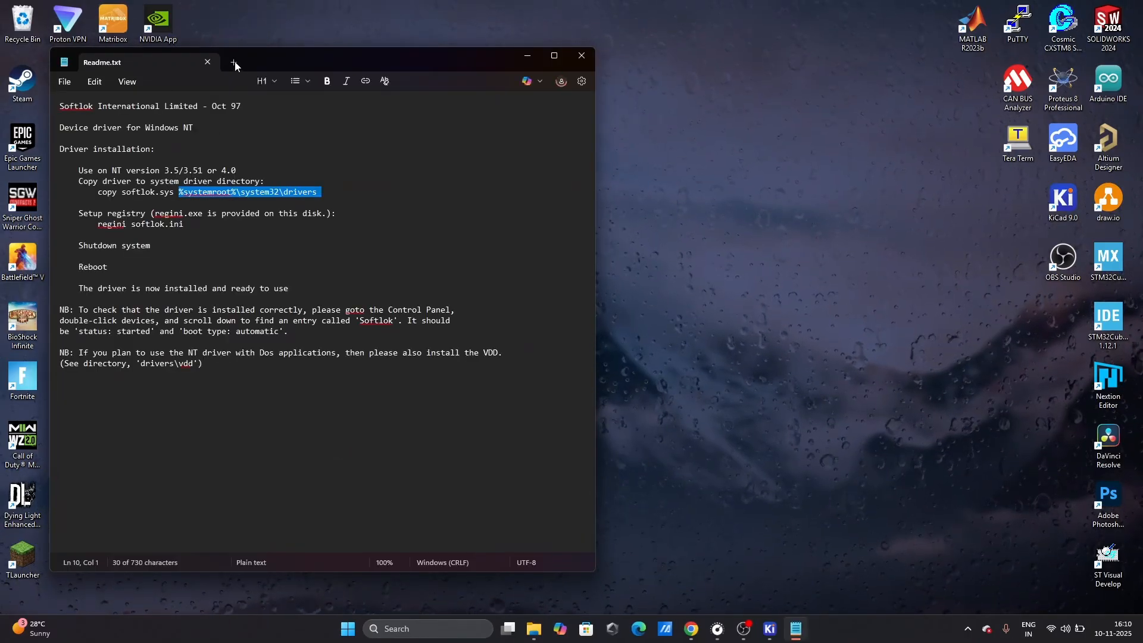
left_click(234, 62)
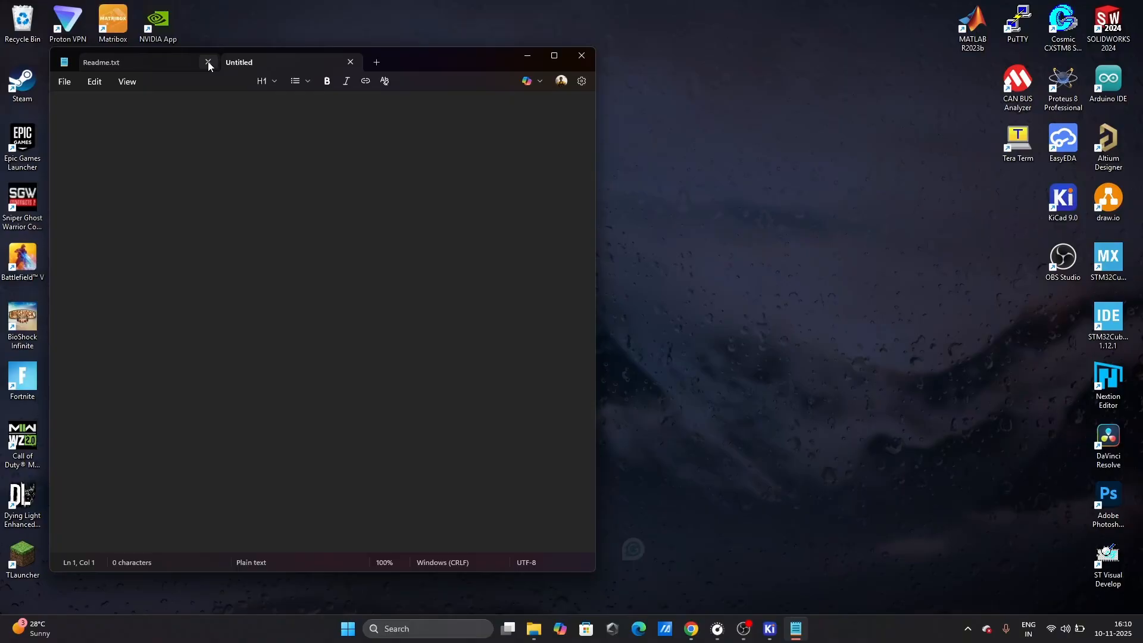
left_click(208, 62)
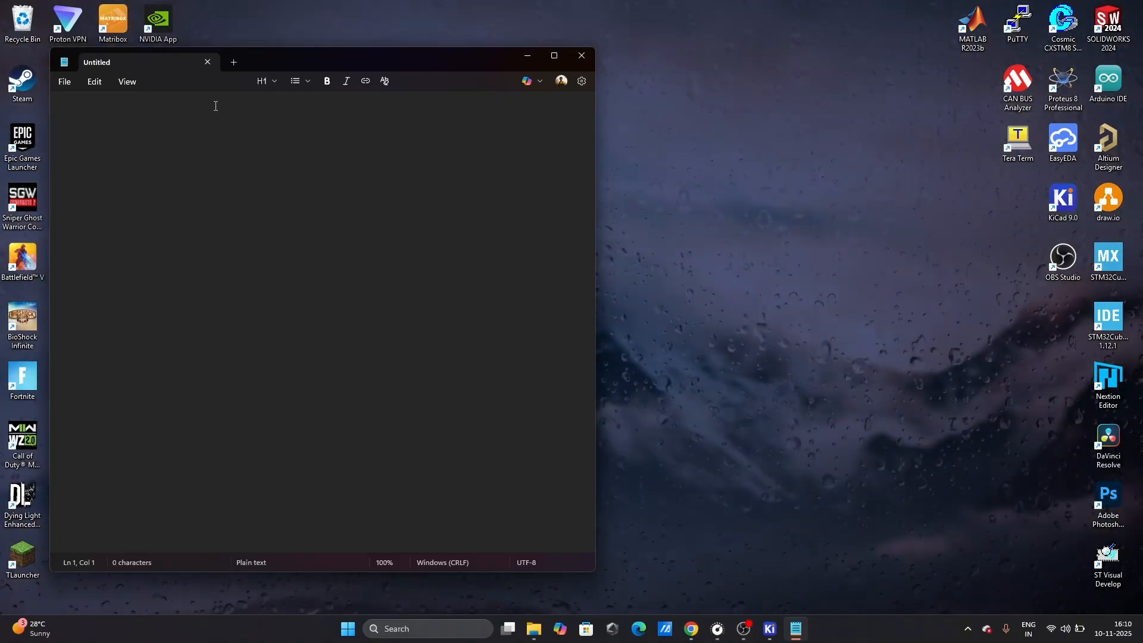
- Write the first three lines of the note: "stm32f0", "dev board with r485" and "pinouts"
type("st")
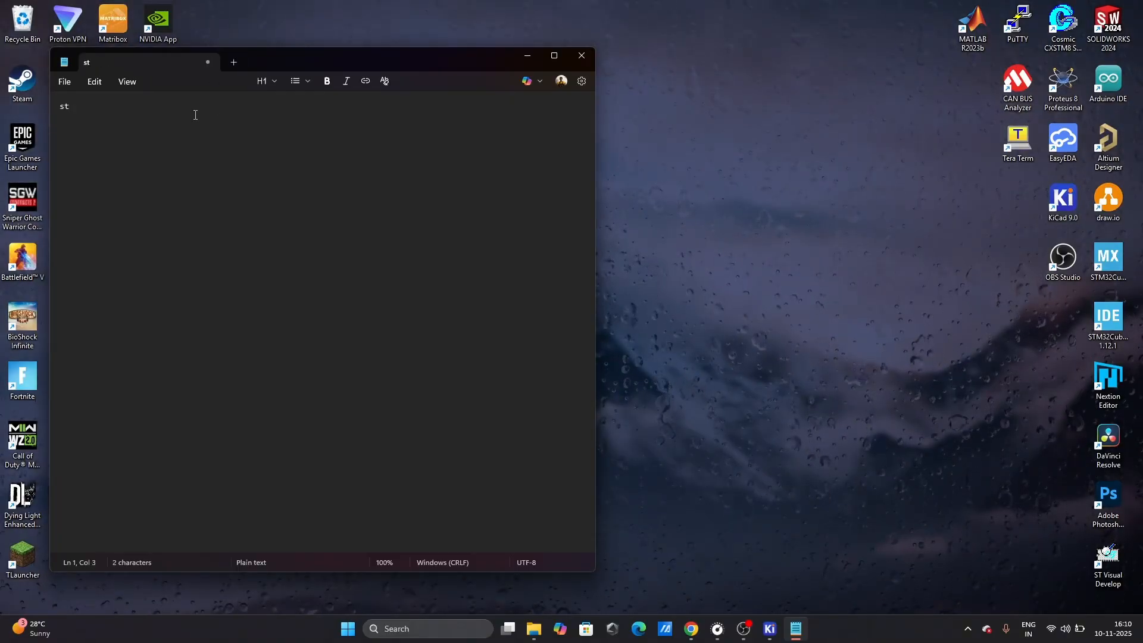
type("m32")
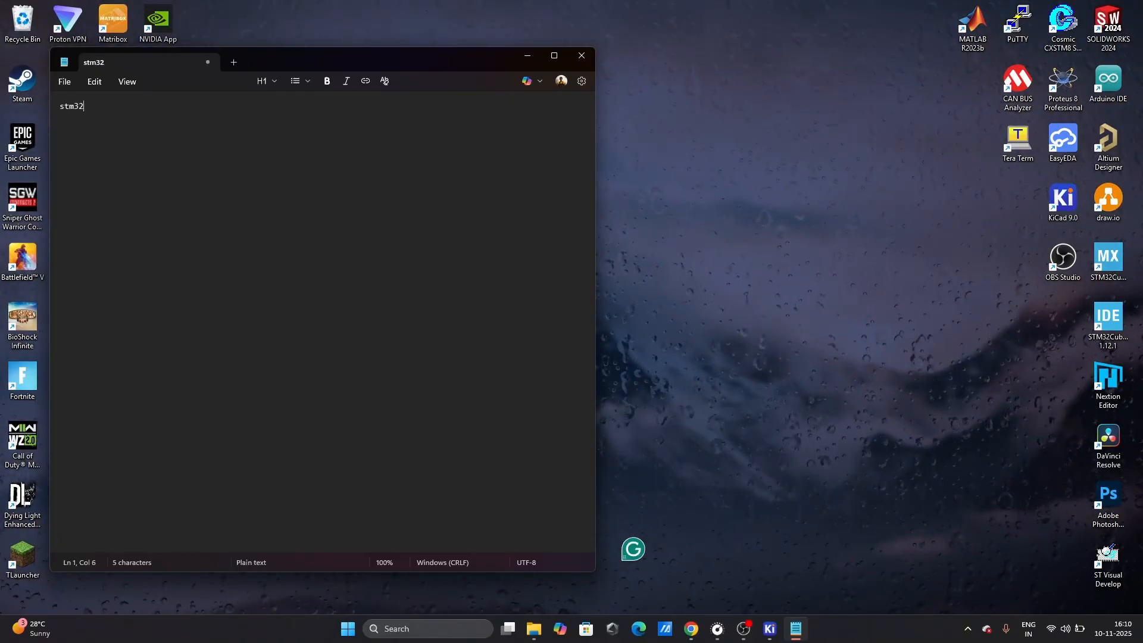
type("f0 ")
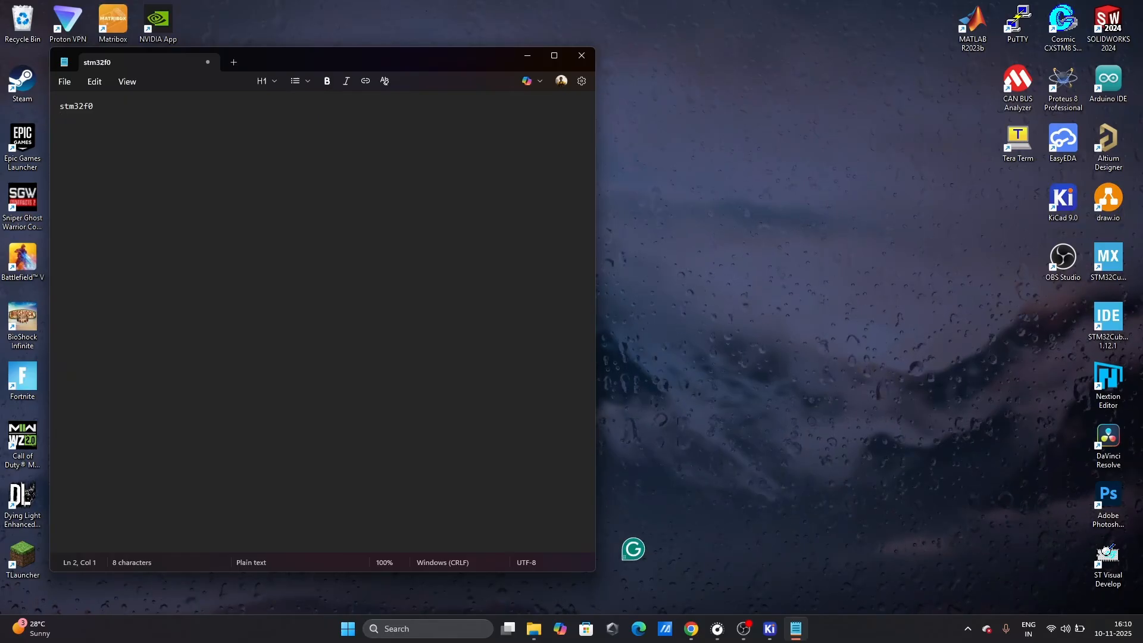
type("dev board ")
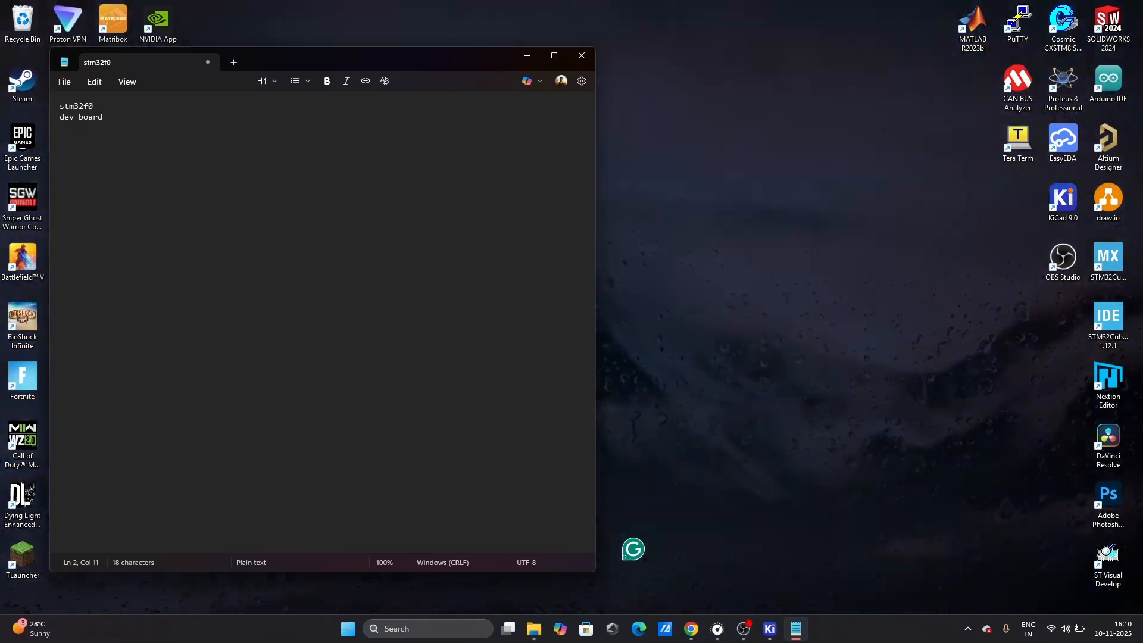
type("with ")
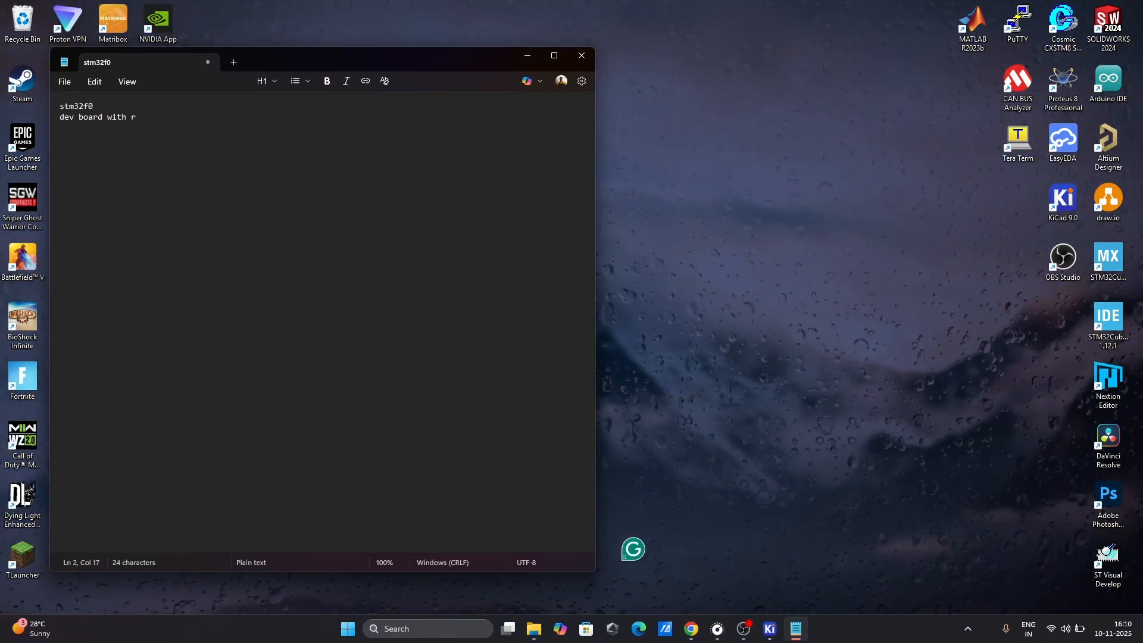
type("r485")
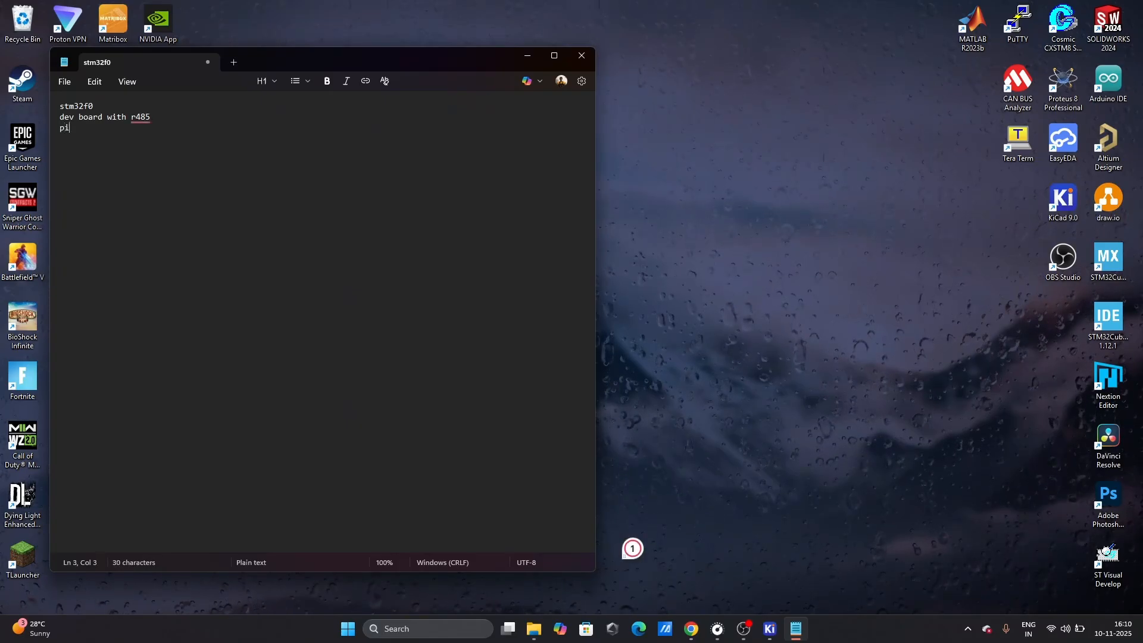
type("pinouts")
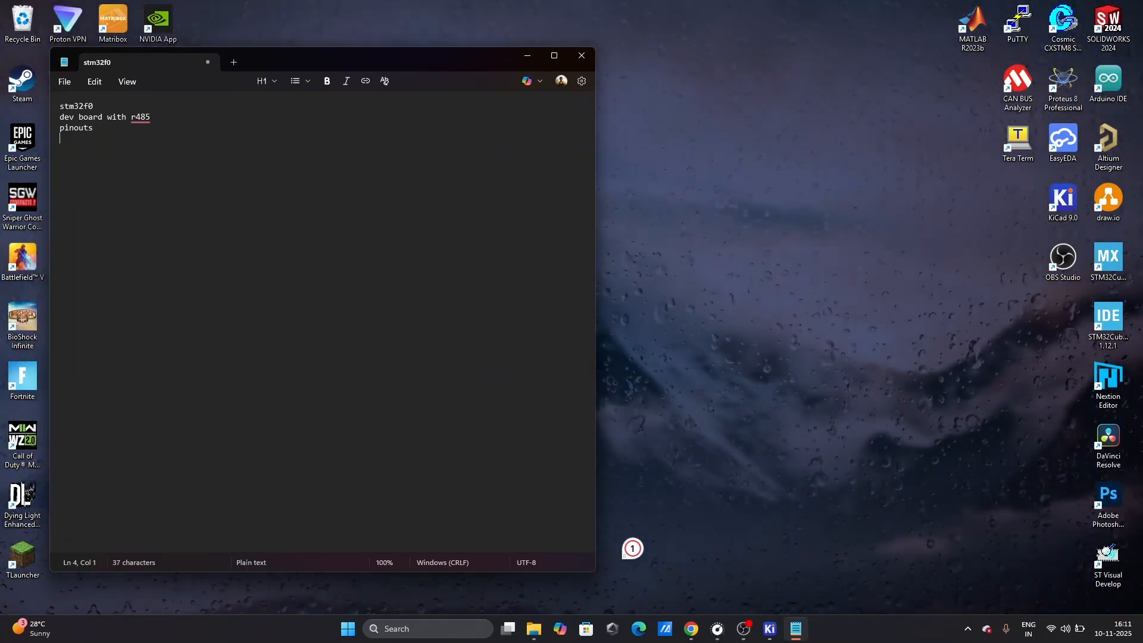
- Add the line "voltage regulator" below "pinouts" in the requirements note
type("vol")
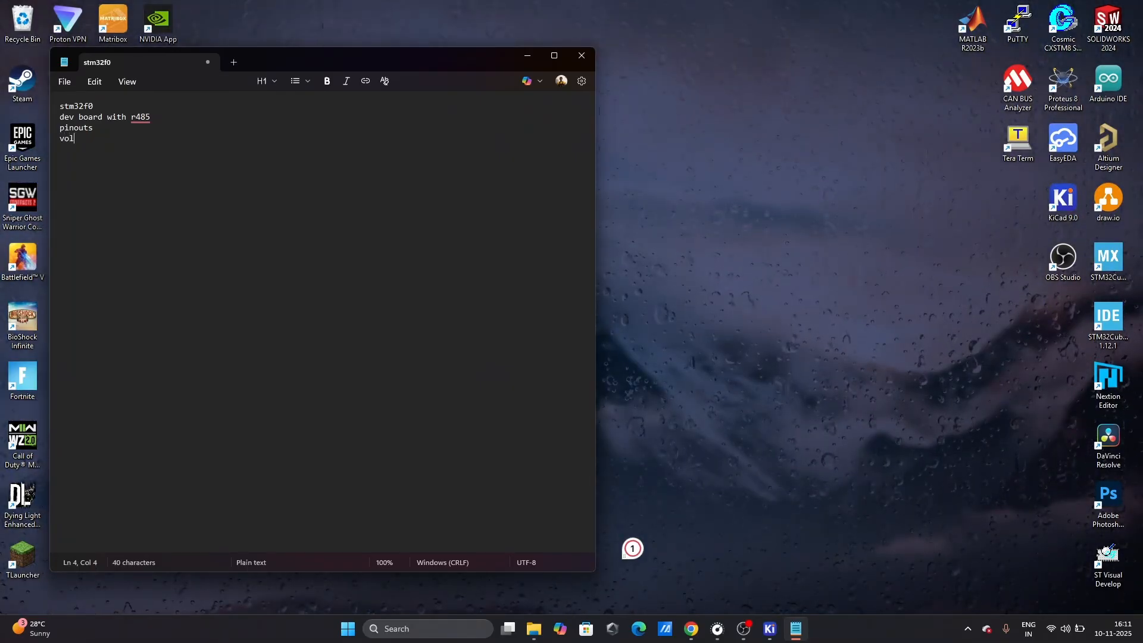
type("tafe ")
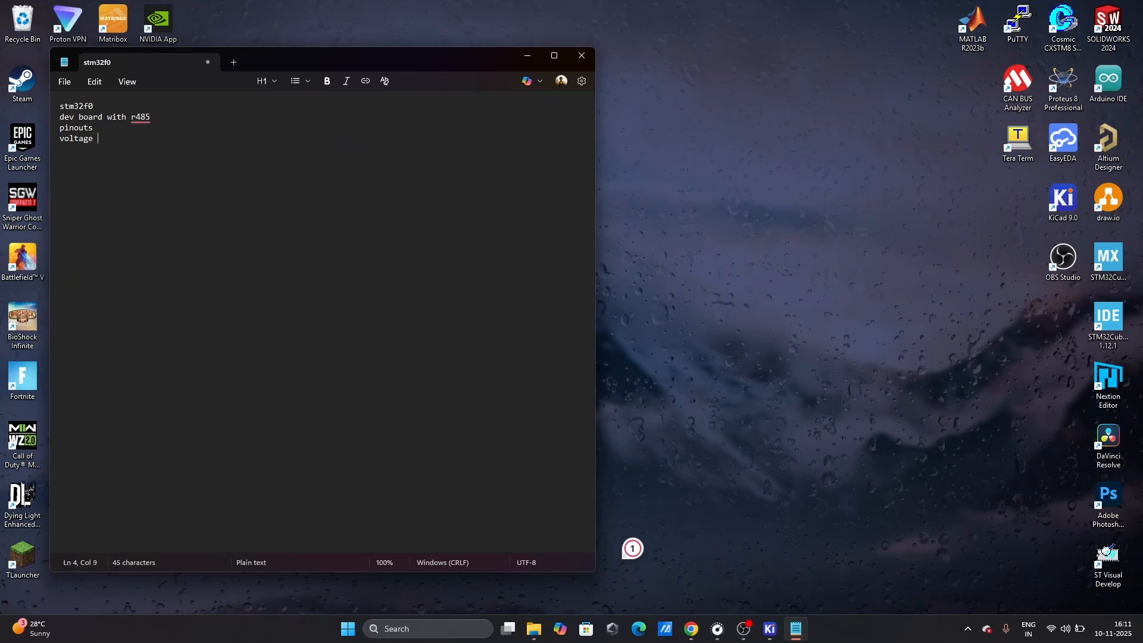
type("regulat")
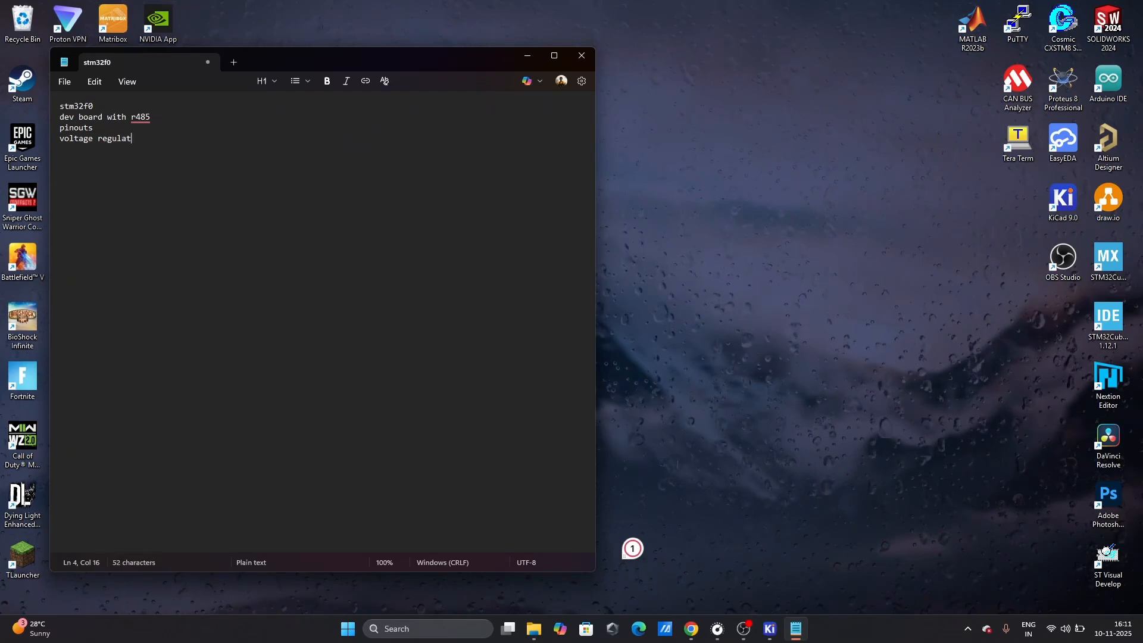
type("or")
key("Return")
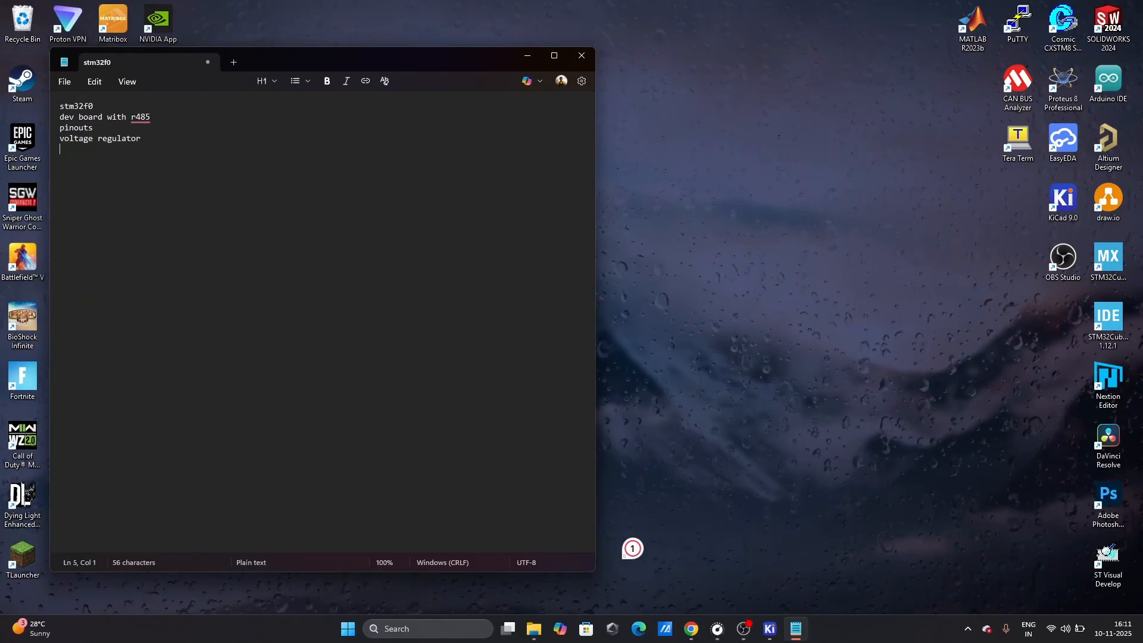
- Add the line "built in led" below the voltage regulator entry
type("build")
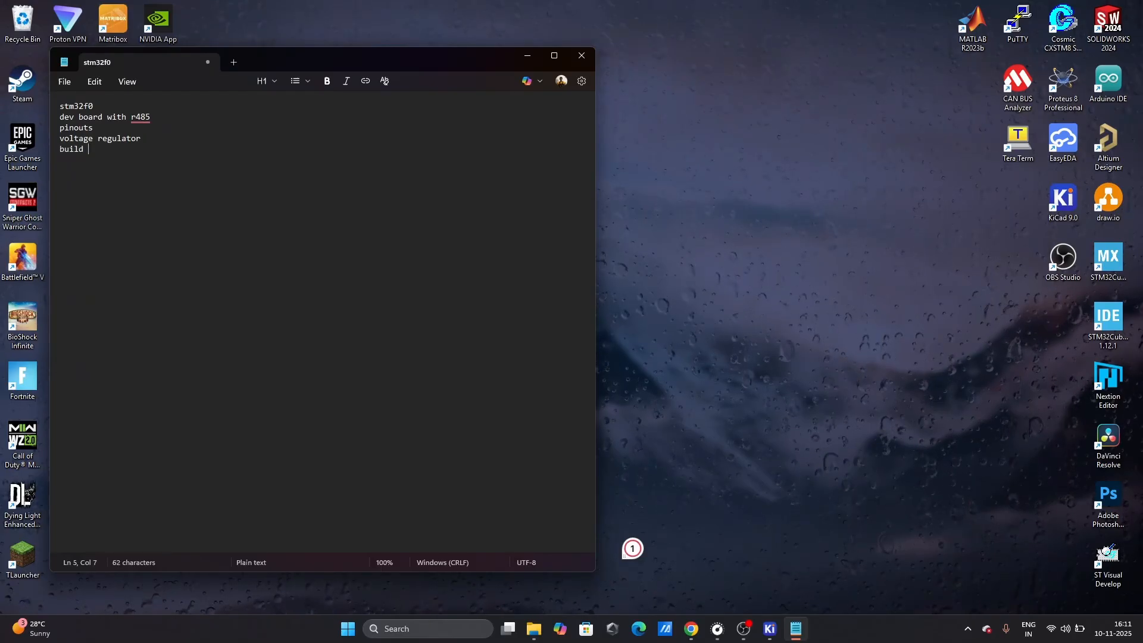
type("r")
key("BackSpace")
key("BackSpace")
type("t i")
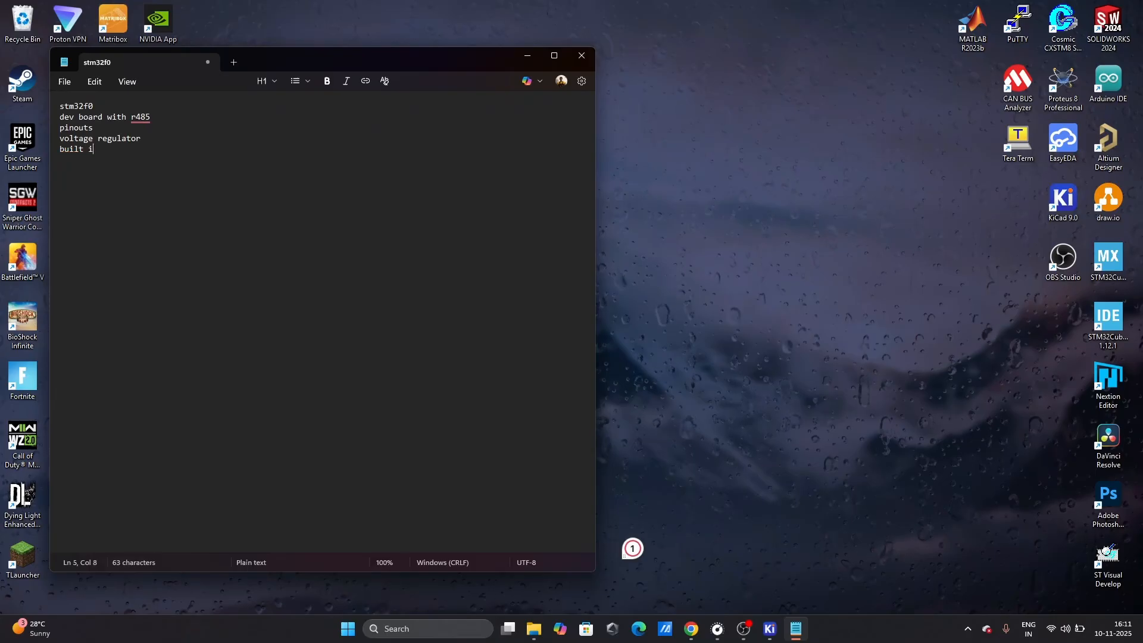
type("n led")
key("Return")
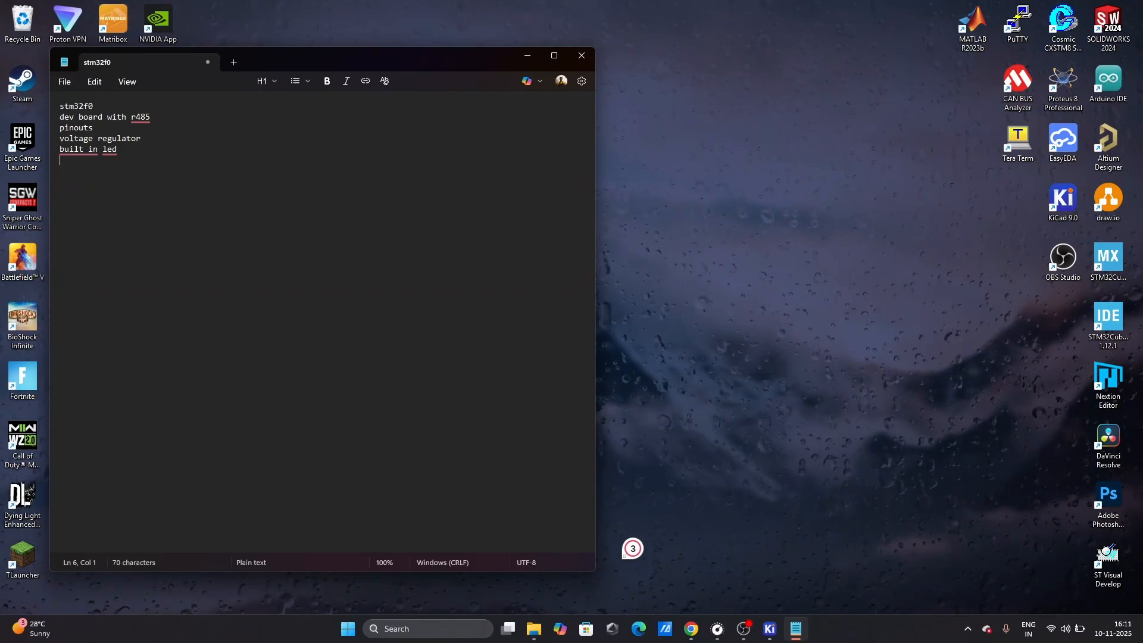
- Finish the requirements list with the lines "prog connector" and "pin headers"
type("prog con")
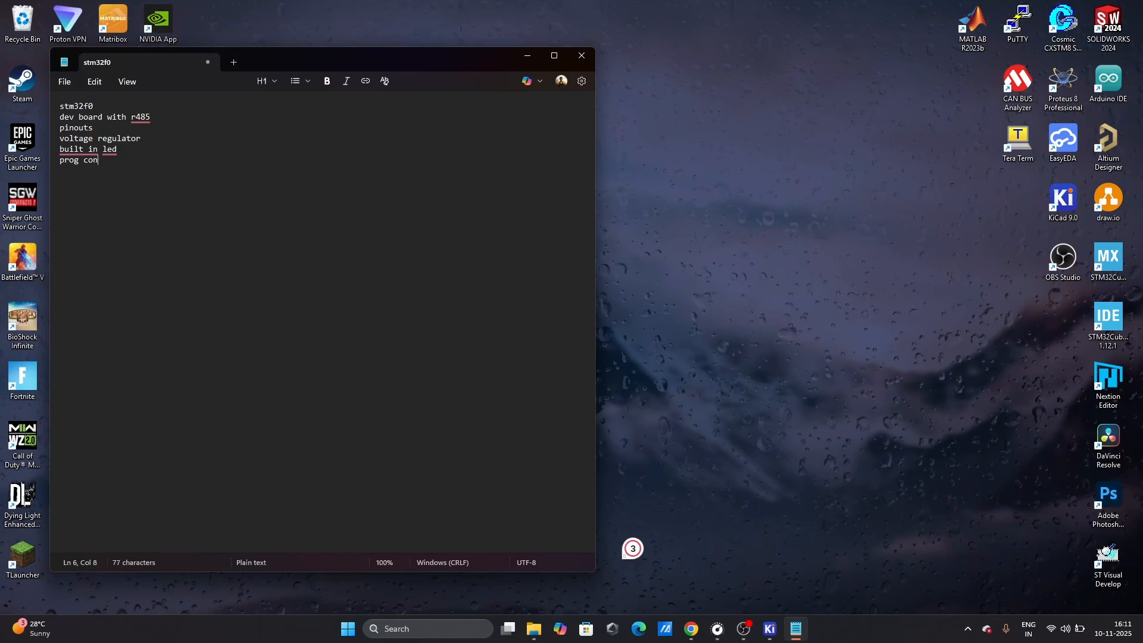
type("nector ")
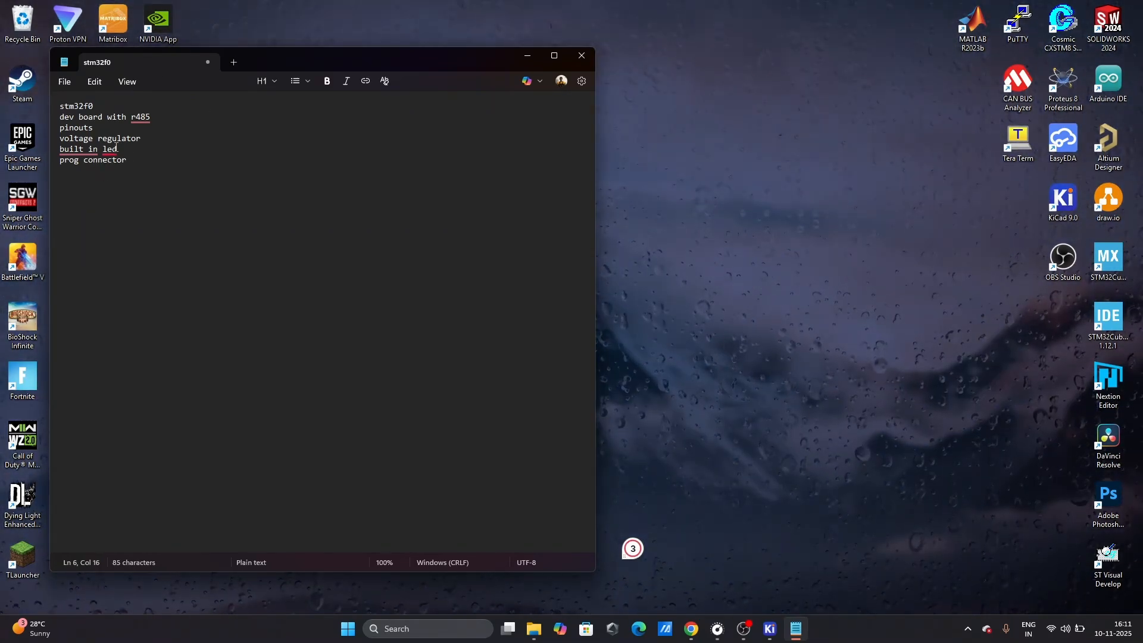
type("pin ")
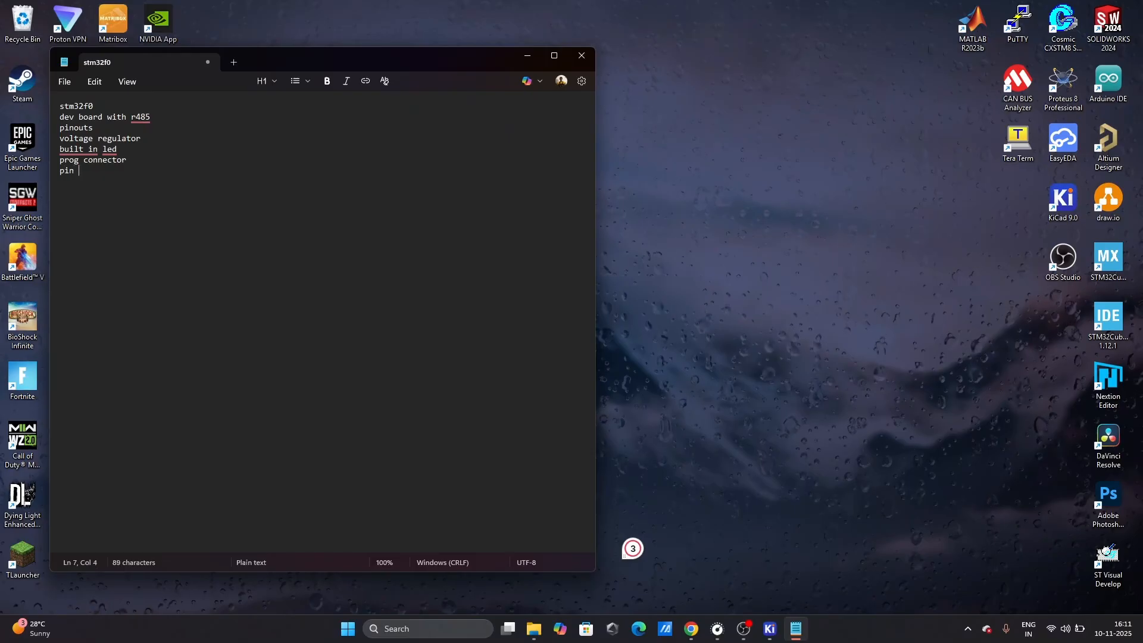
type("headers")
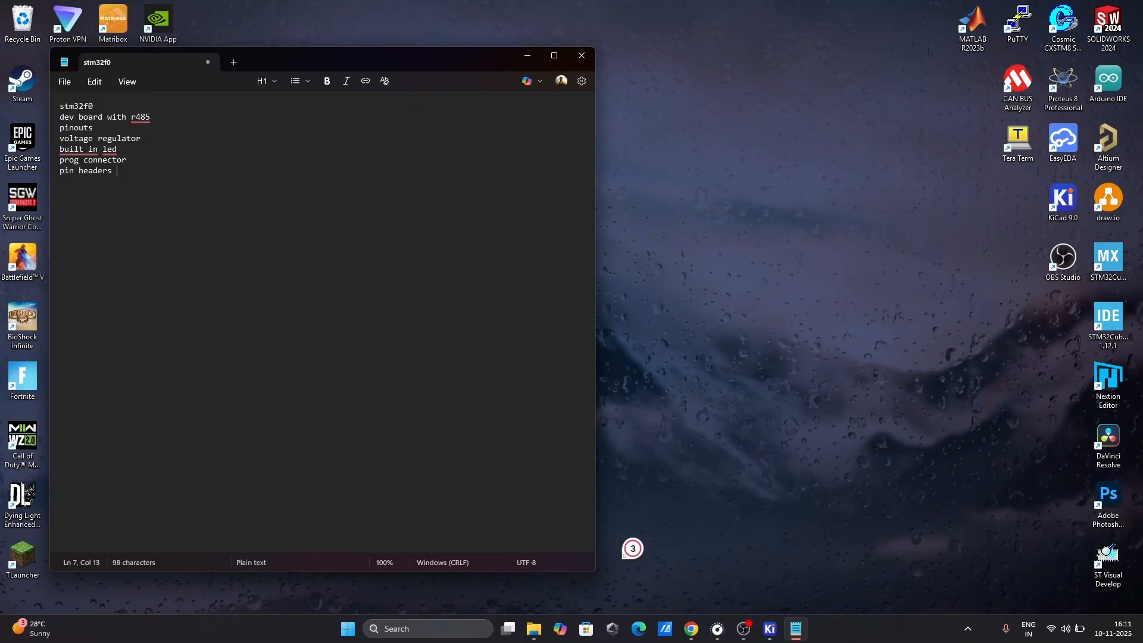
- Minimize the note, switch to STM32CubeMX and open the VIDEO PCB TUT.ioc project
left_click(525, 55)
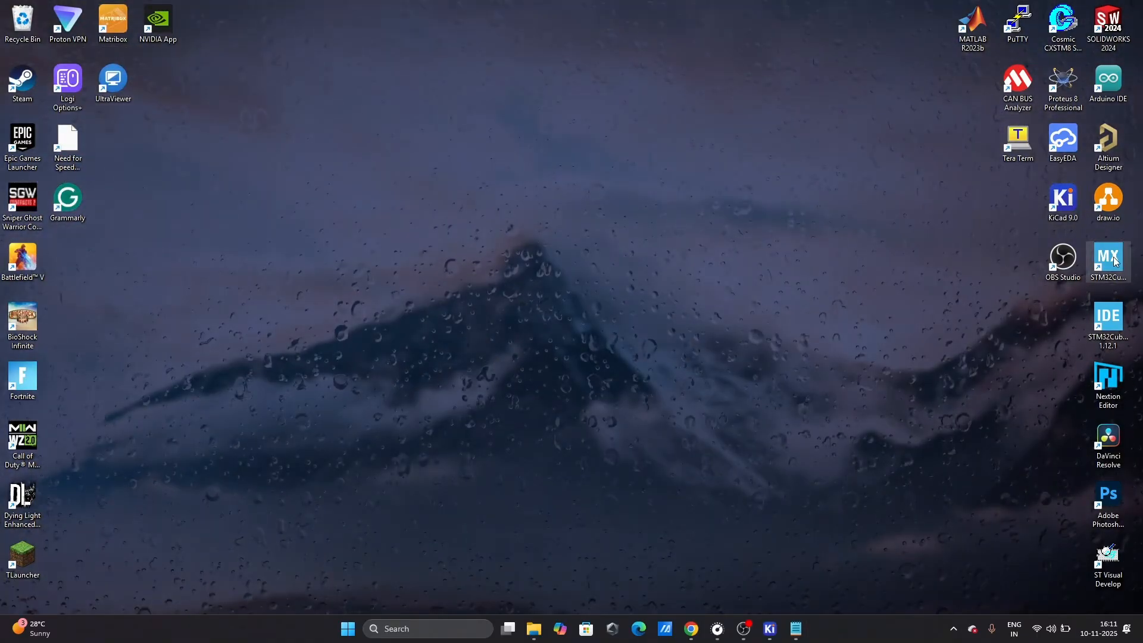
double_click(1111, 257)
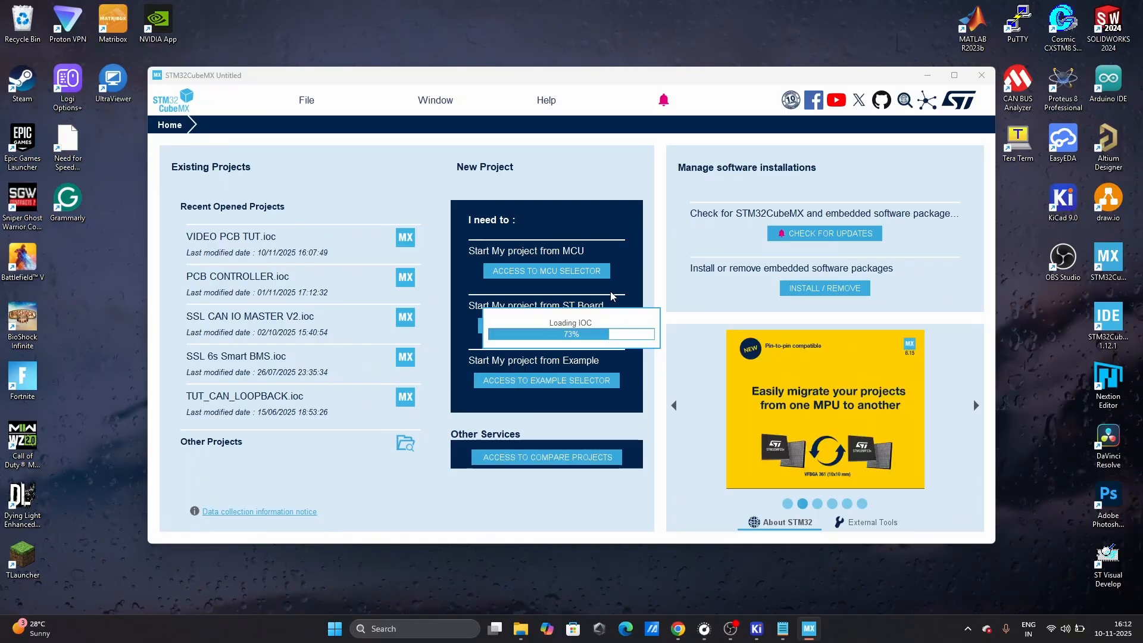
mouse_move(732, 633)
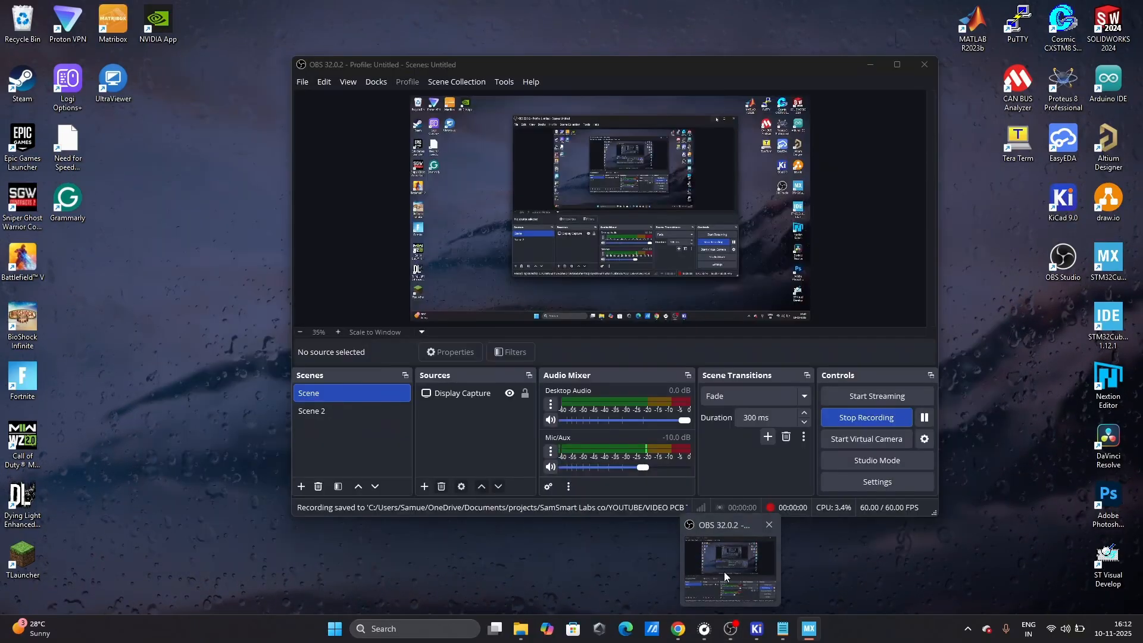
left_click(724, 572)
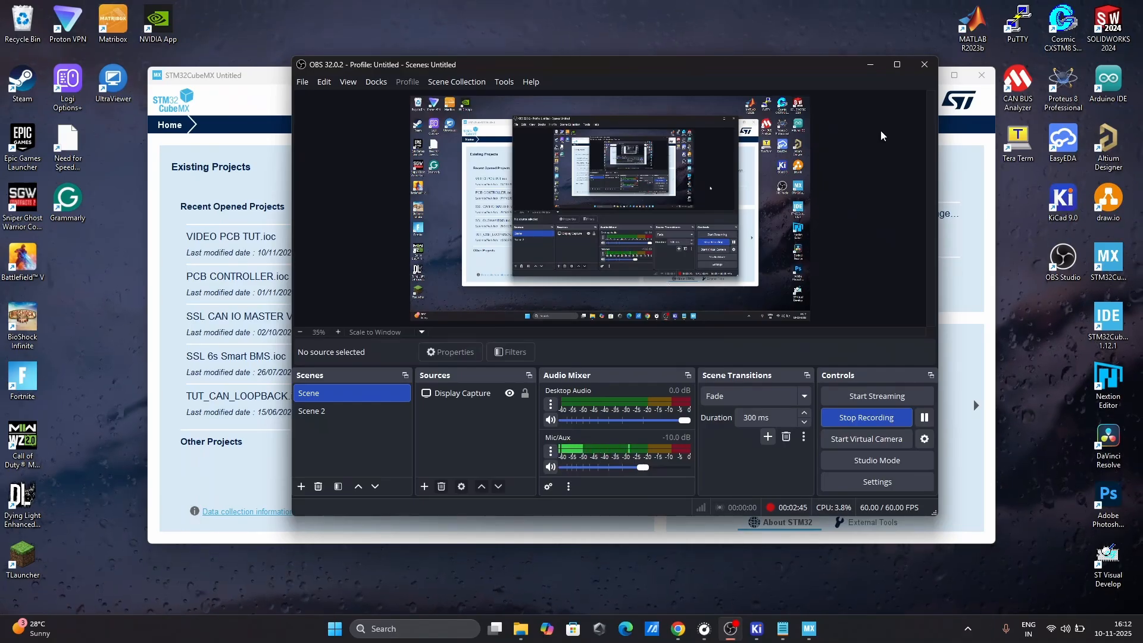
left_click(871, 64)
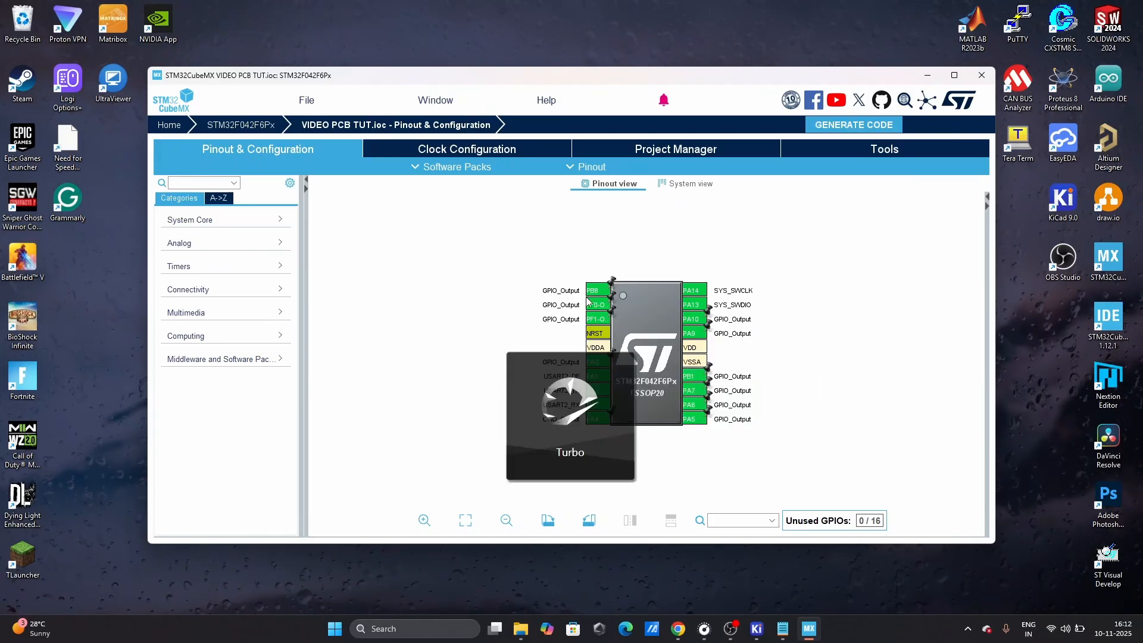
left_click(1072, 631)
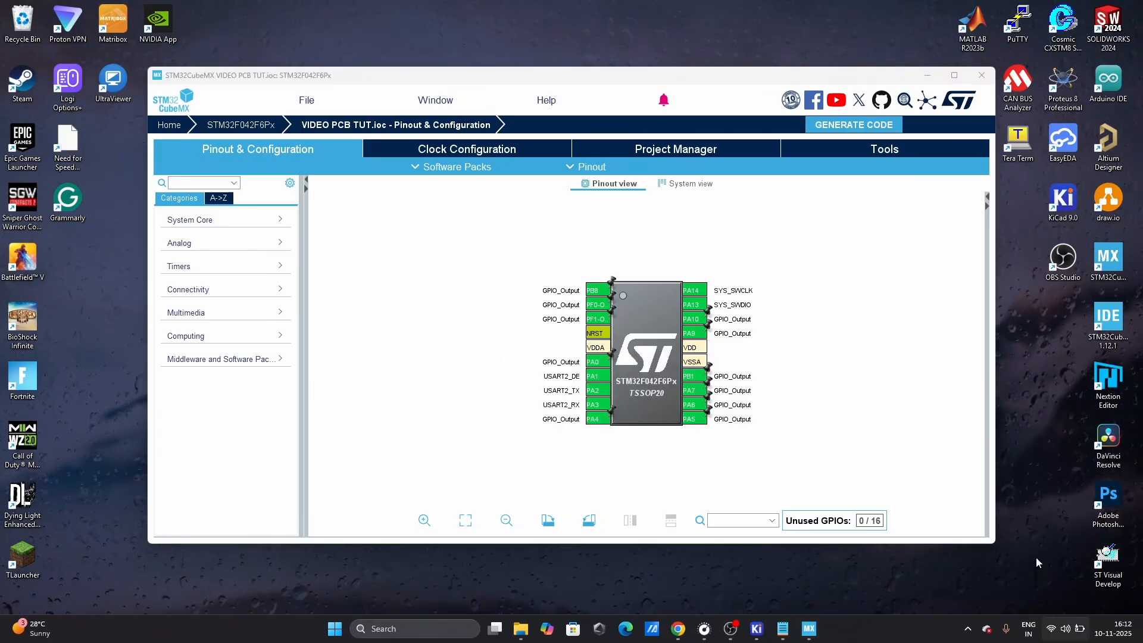
left_click(1084, 527)
left_click(724, 578)
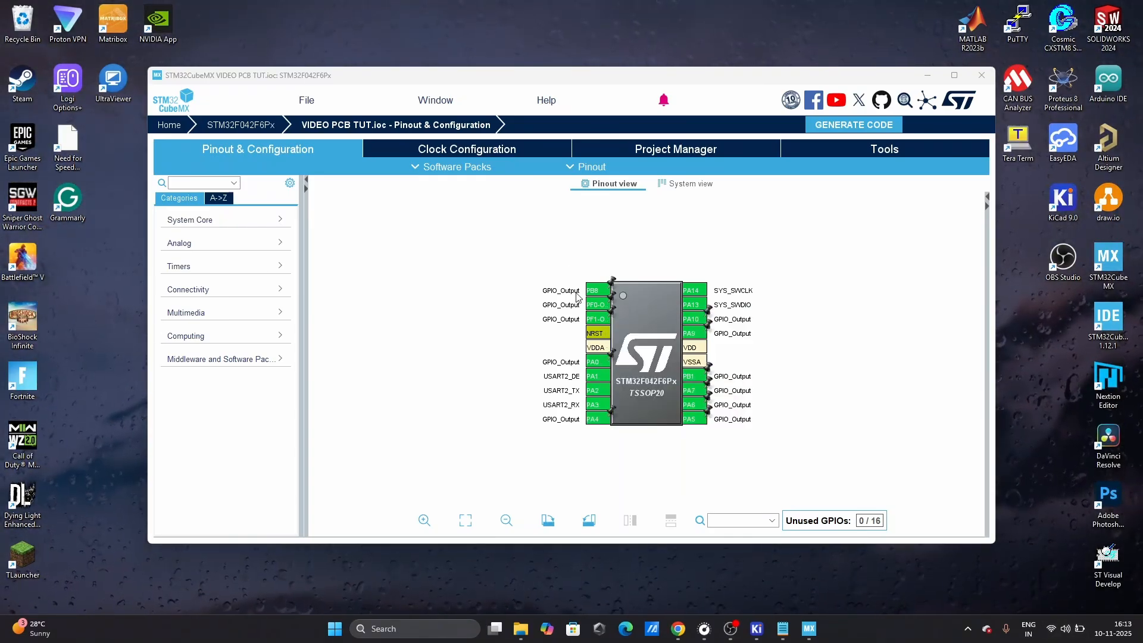
- Examine the functions that can be assigned to pins PA14 and PB8 in the STM32F042F6Px pinout
scroll(632, 343, "up", 3)
scroll(633, 343, "down", 2)
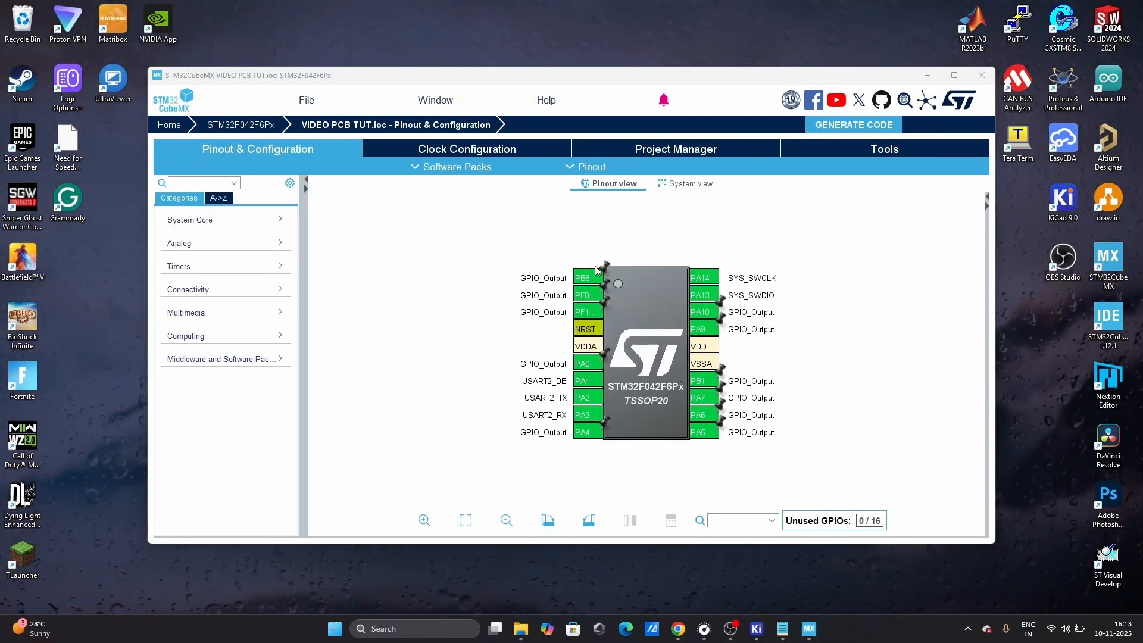
left_click(709, 278)
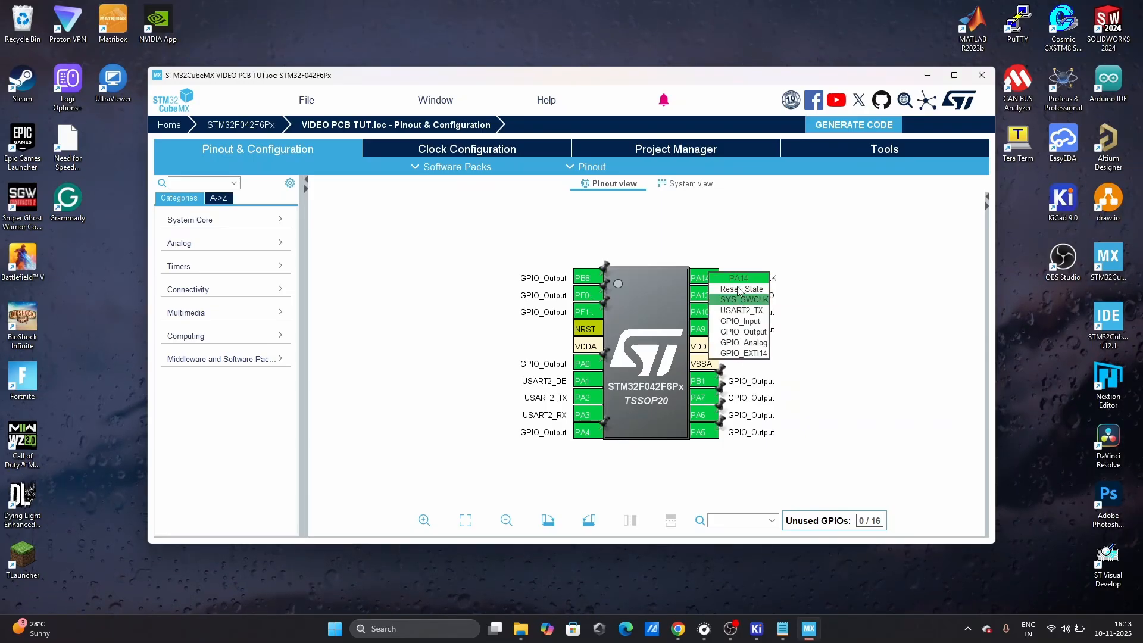
left_click(472, 327)
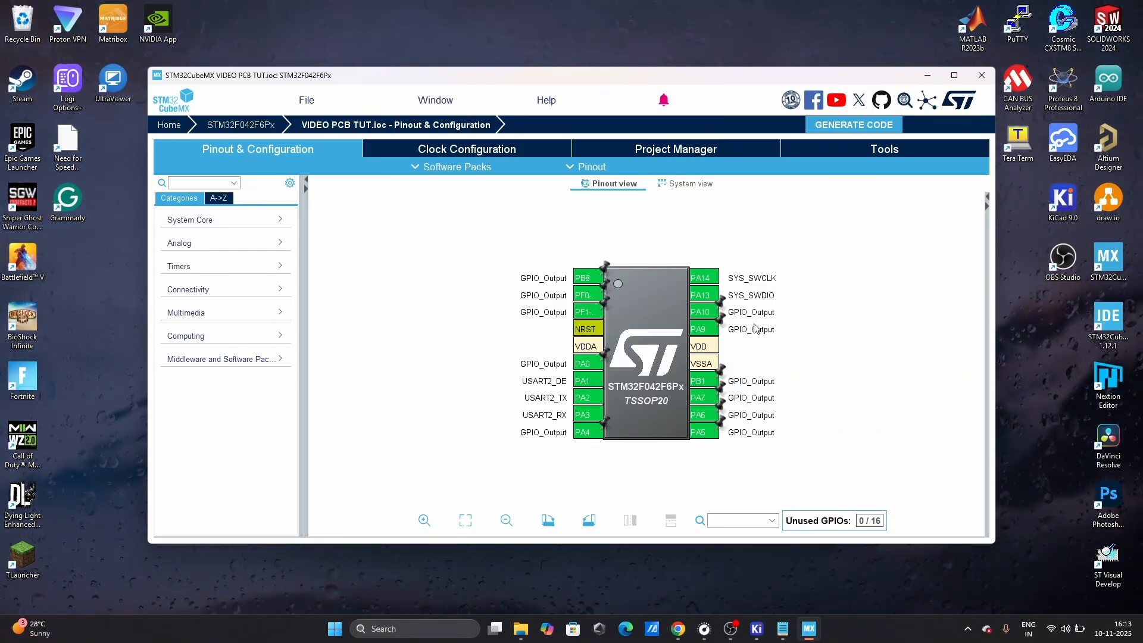
left_click(583, 279)
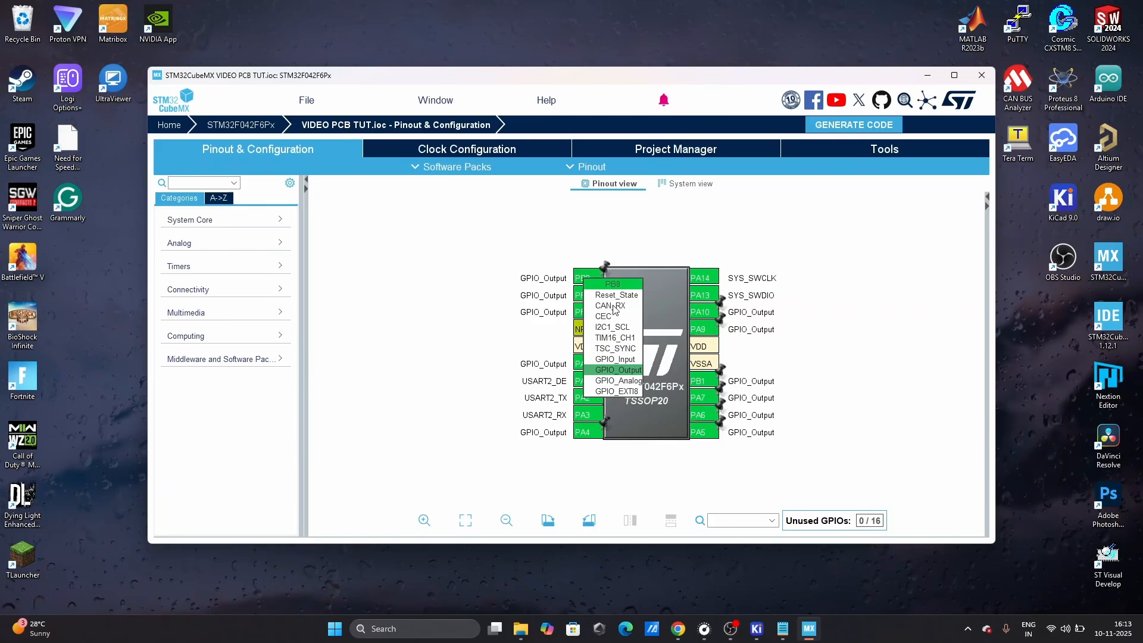
left_click(515, 328)
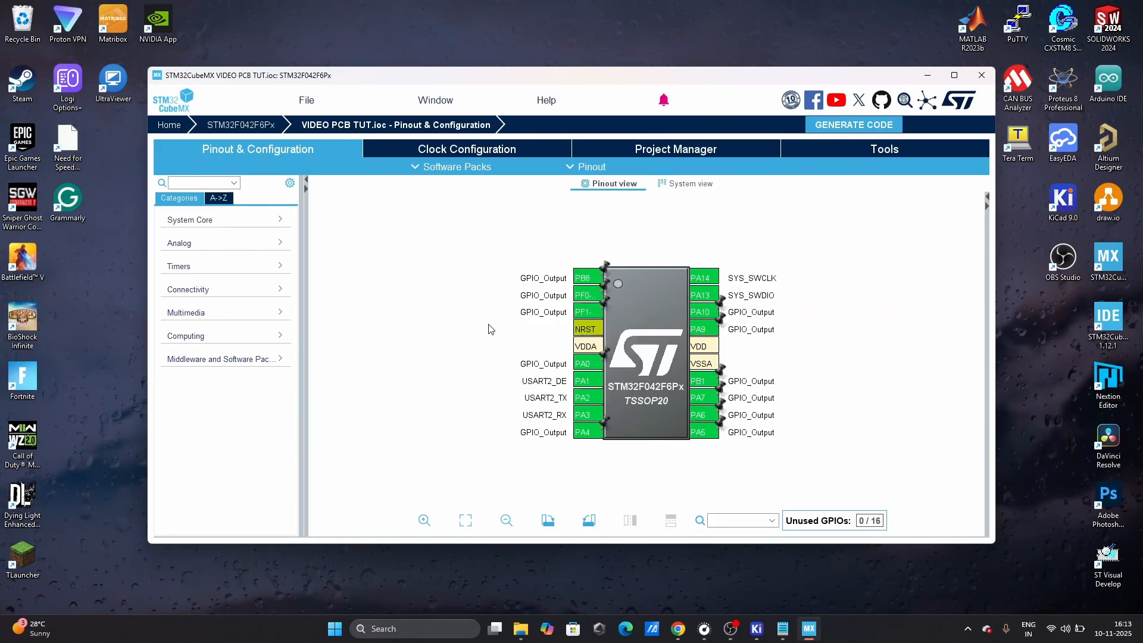
- Examine the functions that can be assigned to pins PF0, PB8, PA14 and PF1 in the chip pinout
left_click(587, 294)
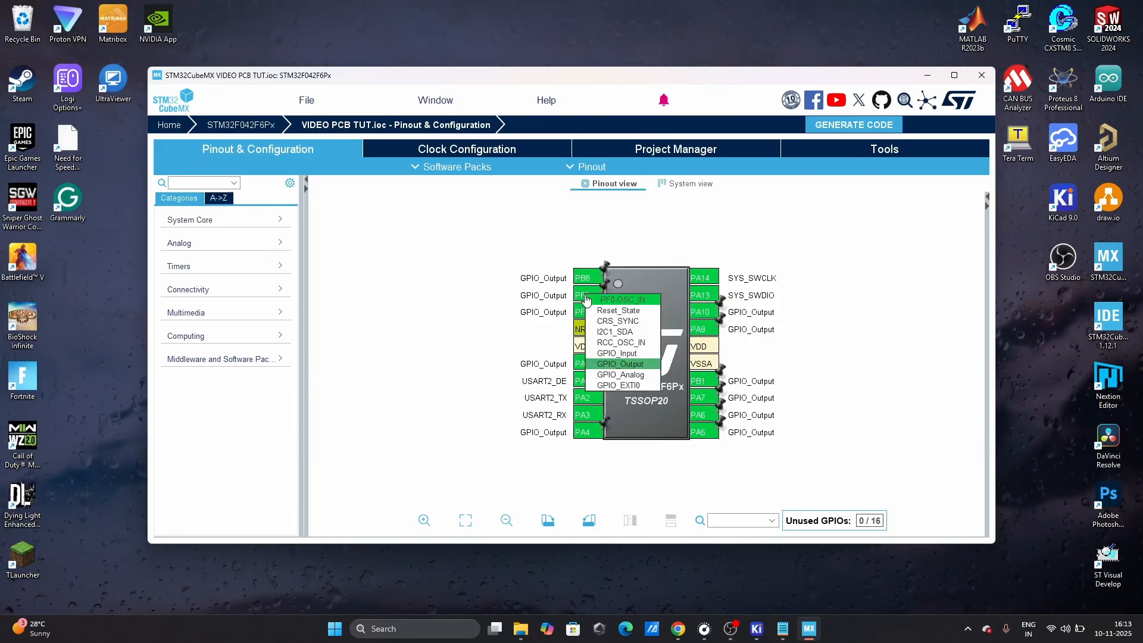
left_click(511, 340)
left_click(588, 278)
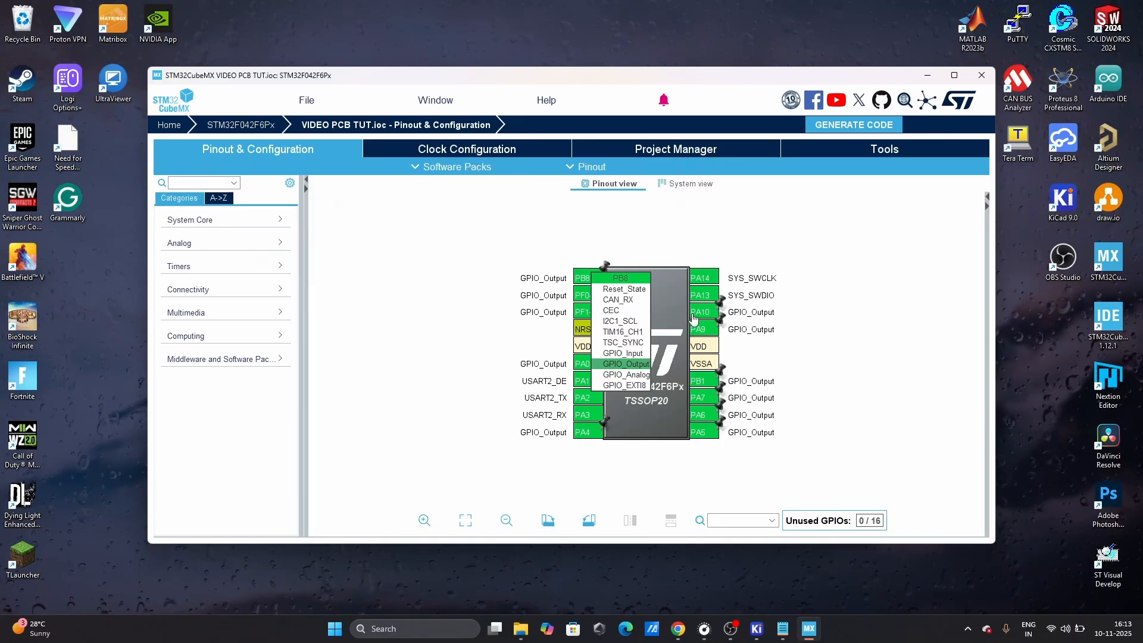
left_click(868, 347)
left_click(709, 279)
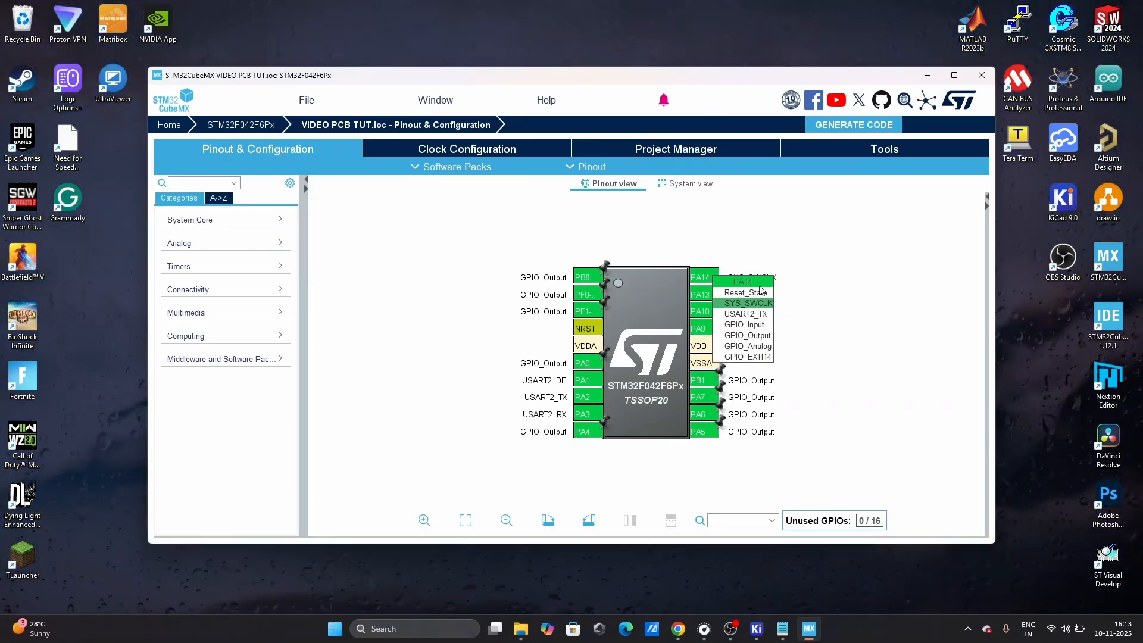
left_click(831, 304)
left_click(589, 311)
left_click(517, 321)
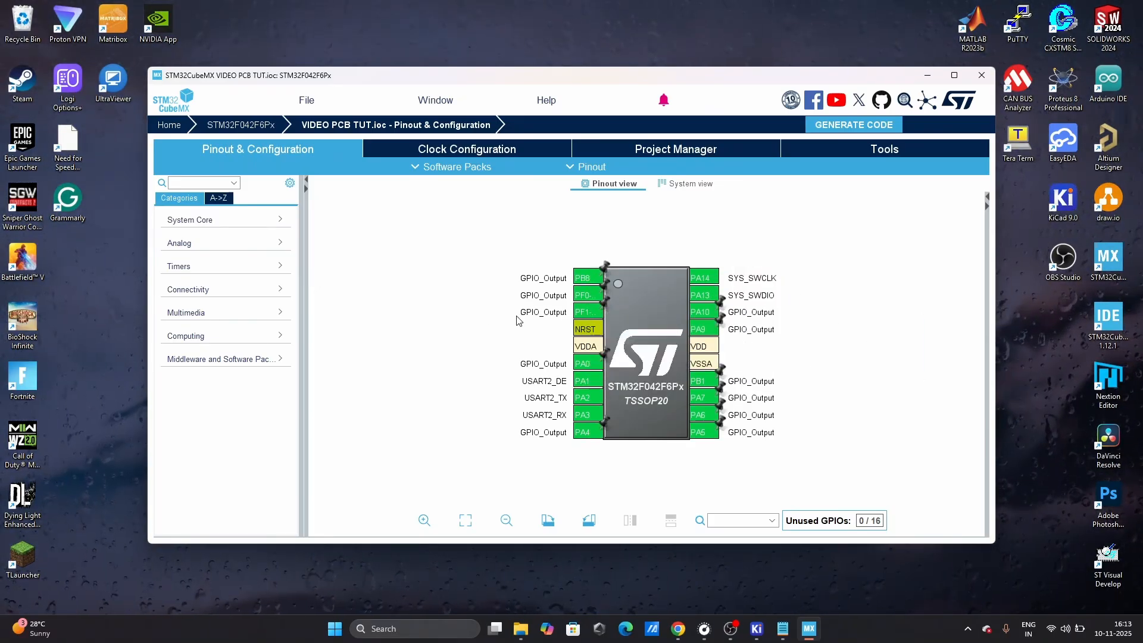
- Check whether the CAN peripheral can be activated in its mode settings under Connectivity
left_click(240, 292)
left_click(201, 319)
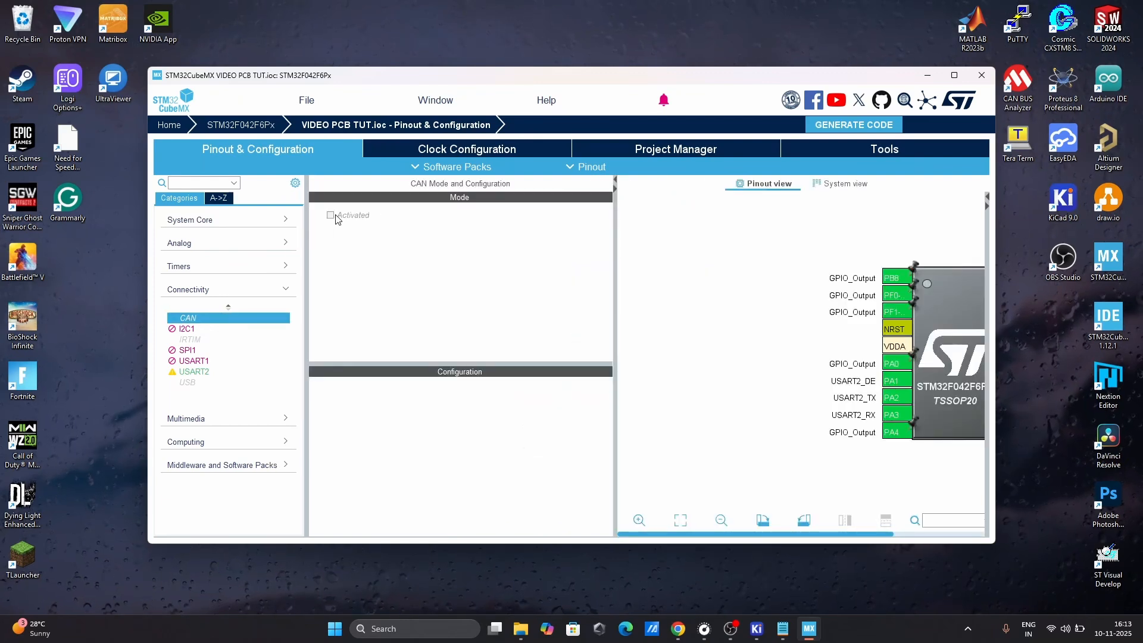
mouse_move(331, 218)
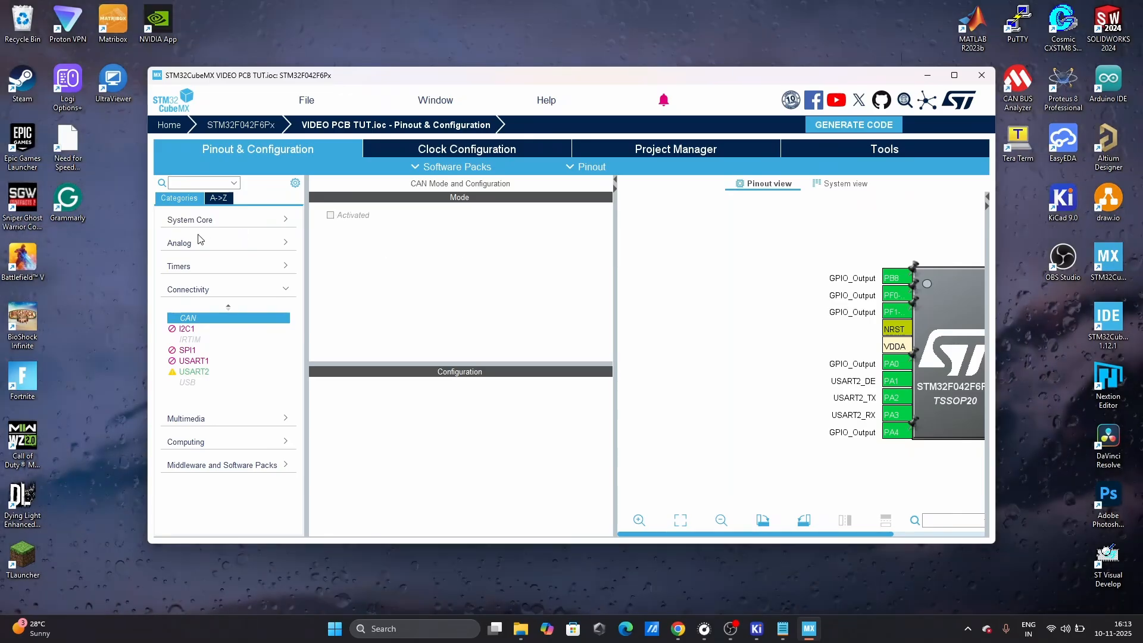
- Disable Debug Serial Wire in the mode settings of the SYS peripheral
left_click(203, 225)
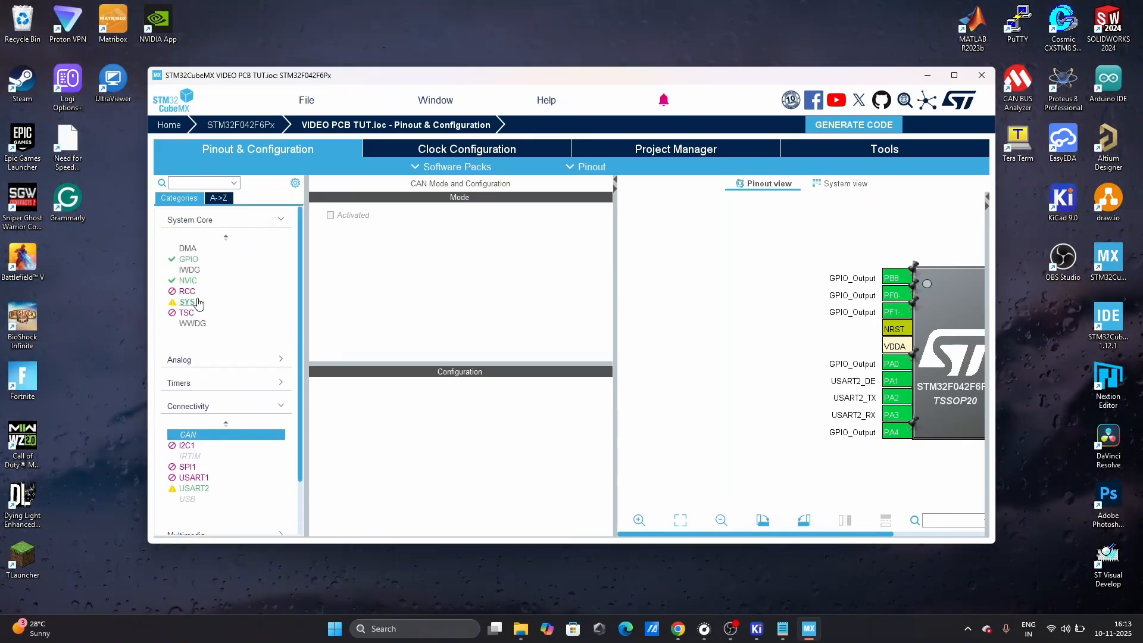
left_click(189, 301)
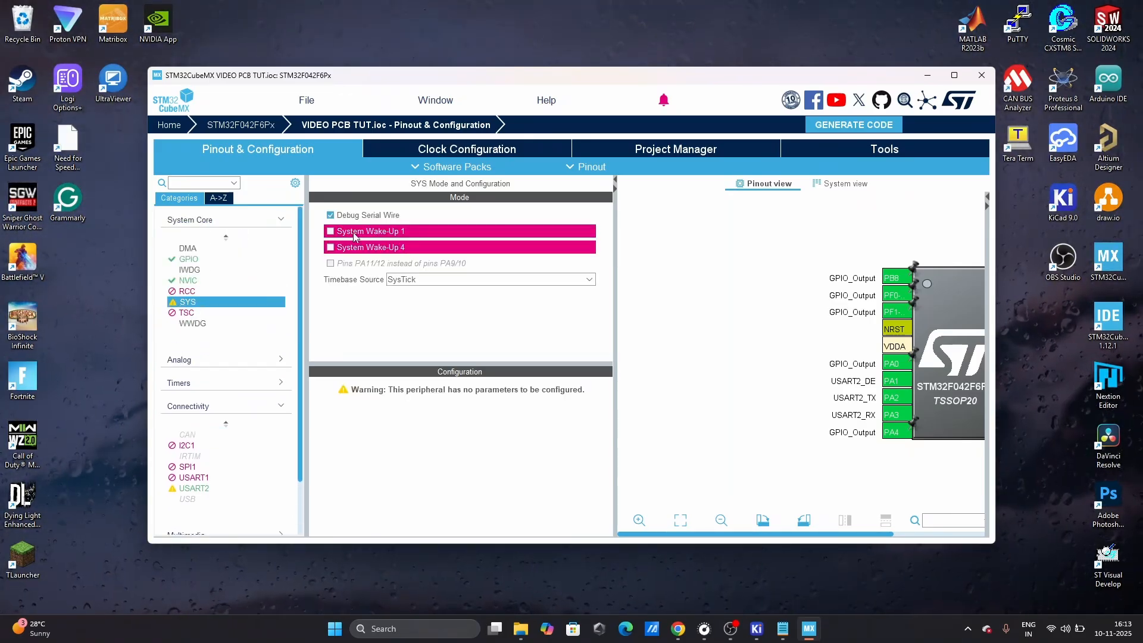
left_click(331, 215)
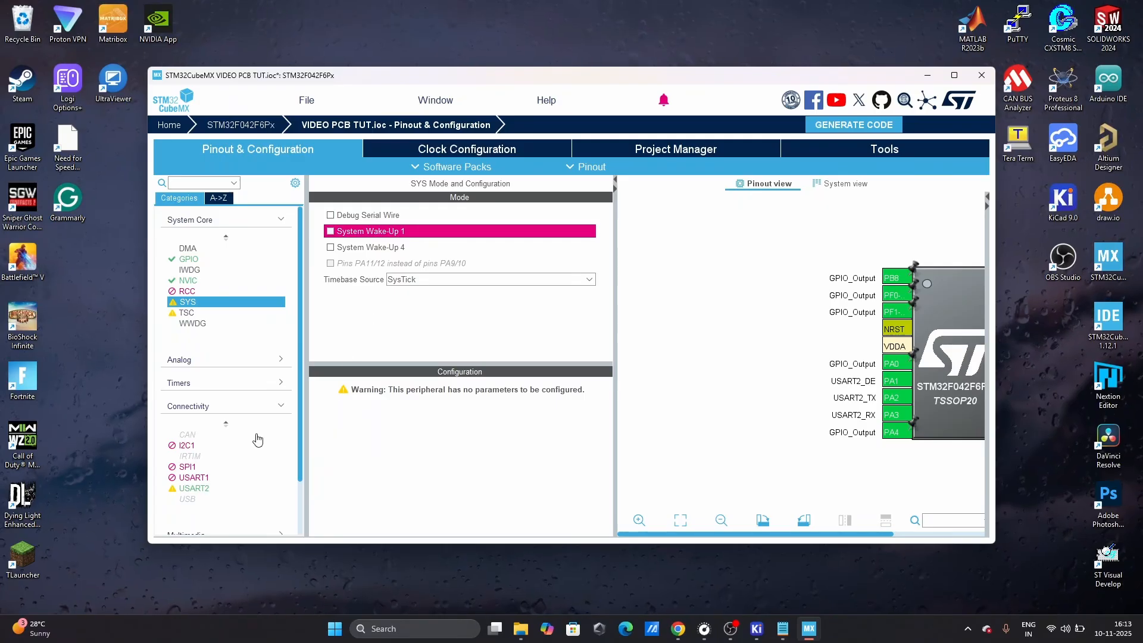
- Recheck the activation requirement of the CAN peripheral and inspect the whole chip pinout
left_click(189, 434)
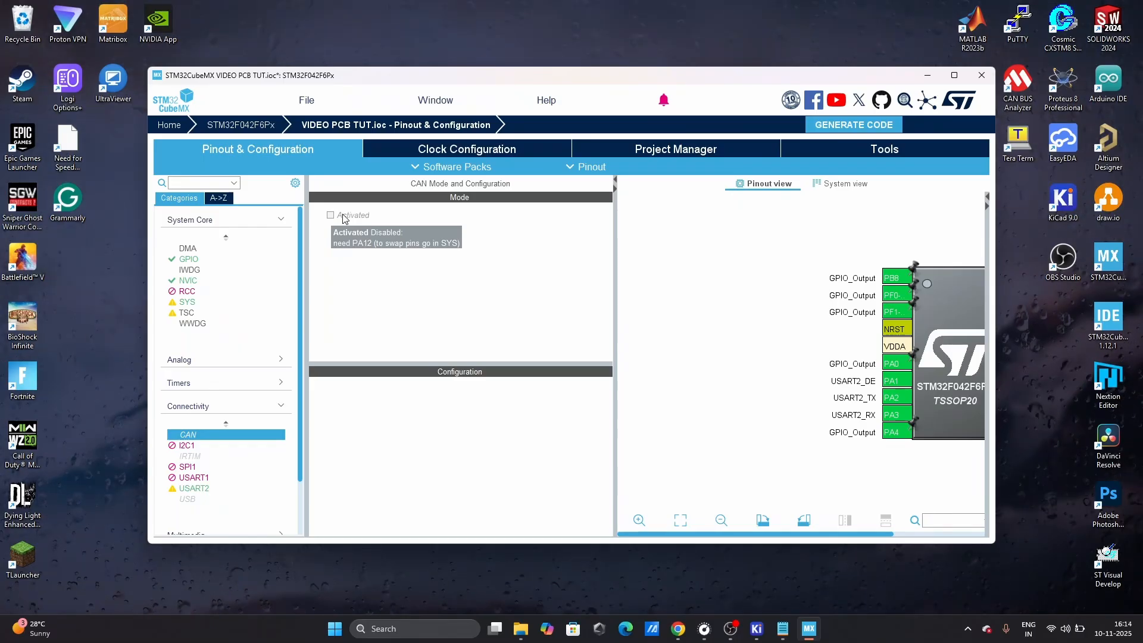
scroll(679, 347, "down", 2)
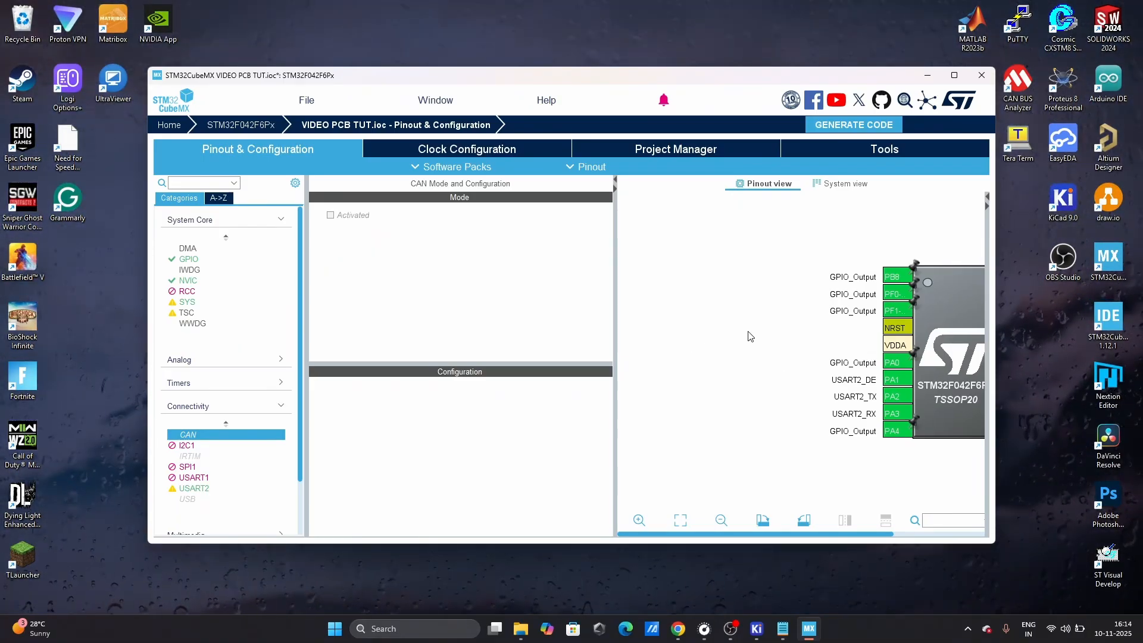
left_click_drag(893, 333, 756, 326)
scroll(762, 314, "up", 2)
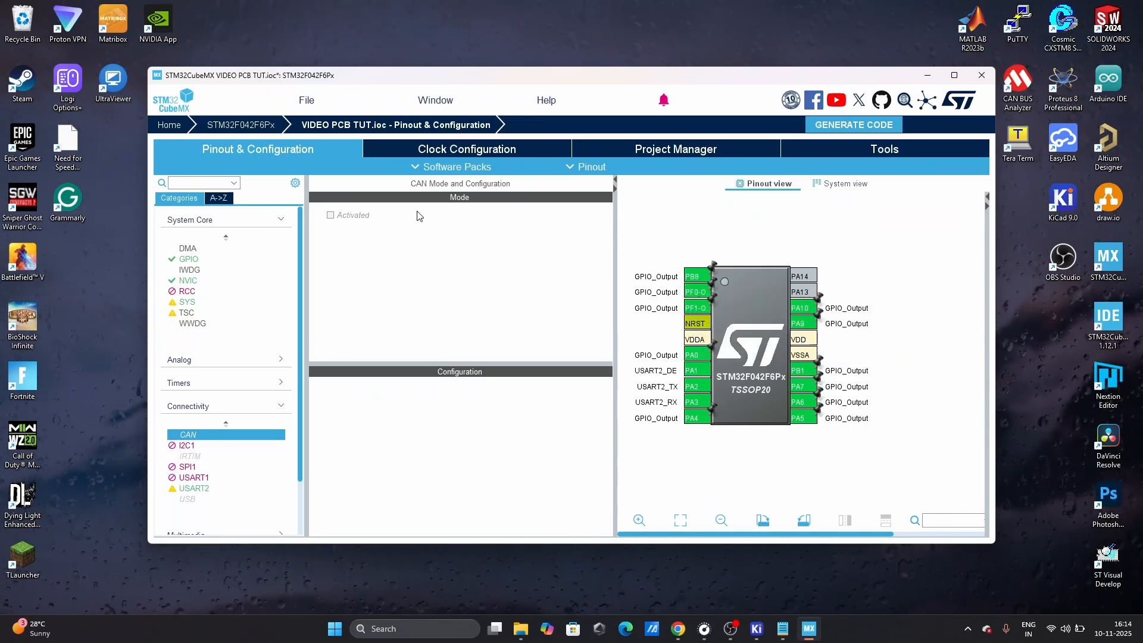
- Re-enable Debug Serial Wire in the mode settings of the SYS peripheral
left_click(225, 408)
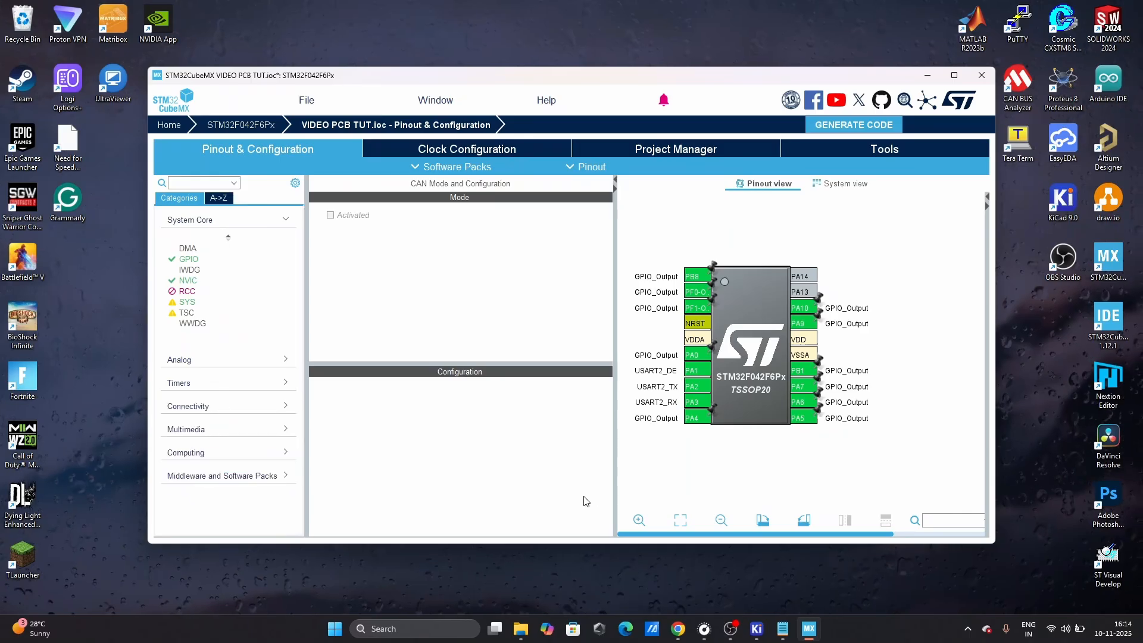
left_click(187, 303)
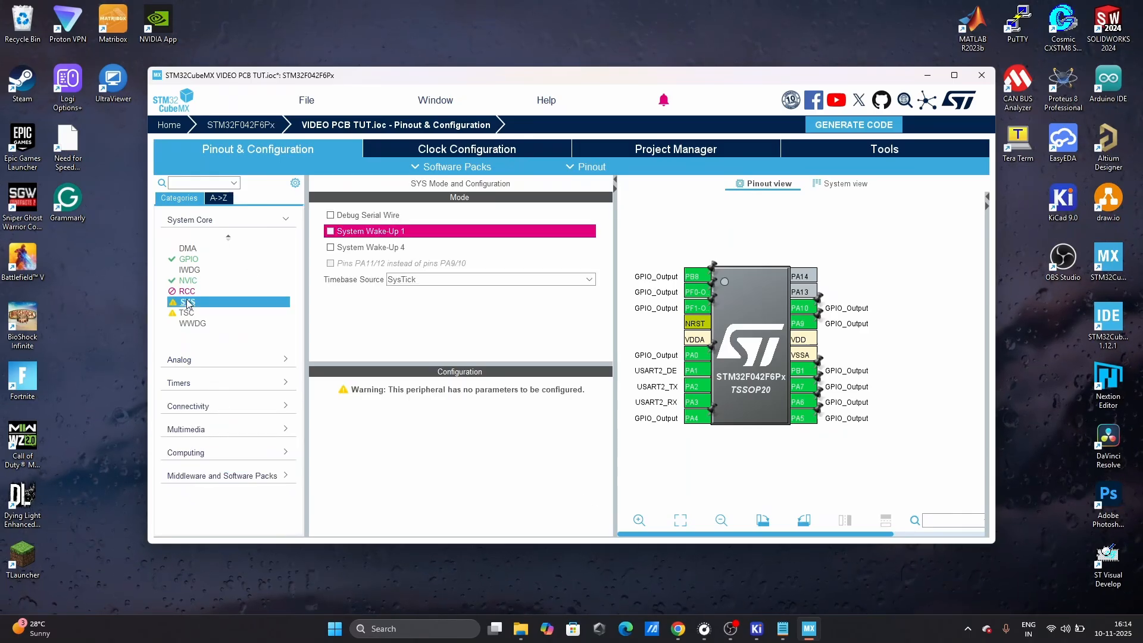
left_click(329, 215)
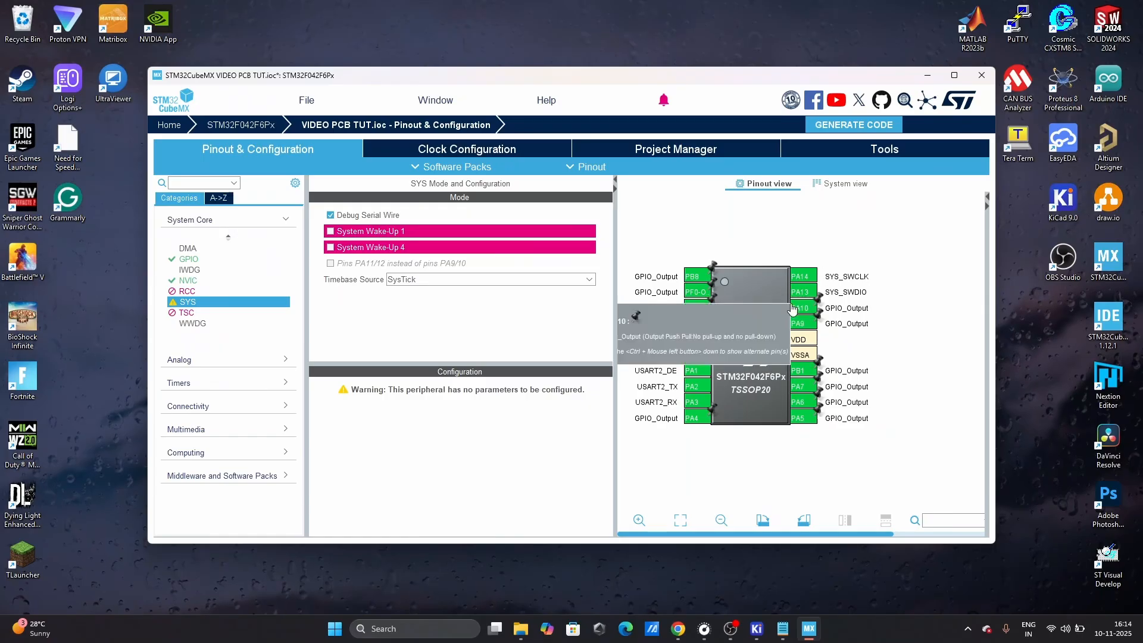
- Review the USART2 mode, its RS485 hardware flow control setting and the USART2 pins in the pinout
scroll(745, 344, "down", 1)
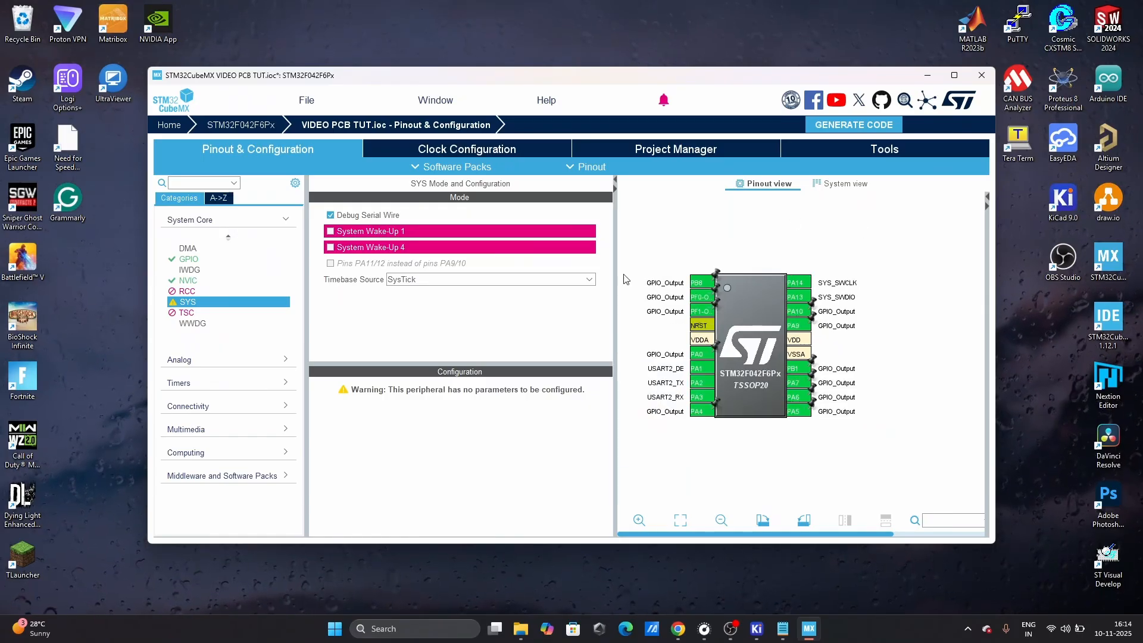
left_click(611, 188)
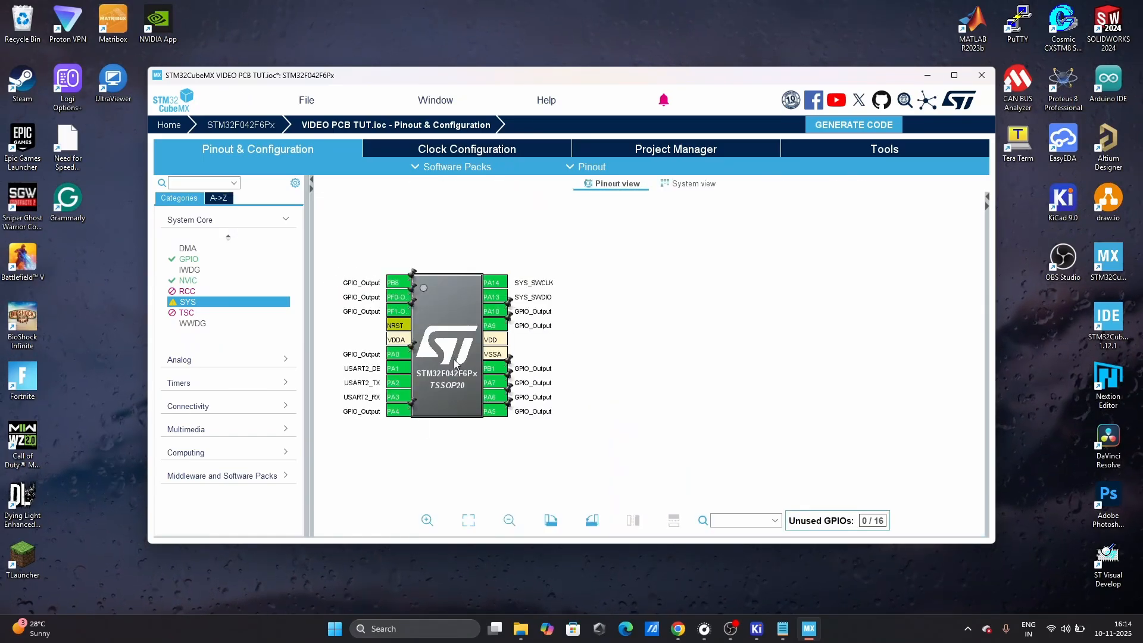
left_click_drag(459, 360, 638, 353)
scroll(638, 353, "up", 1)
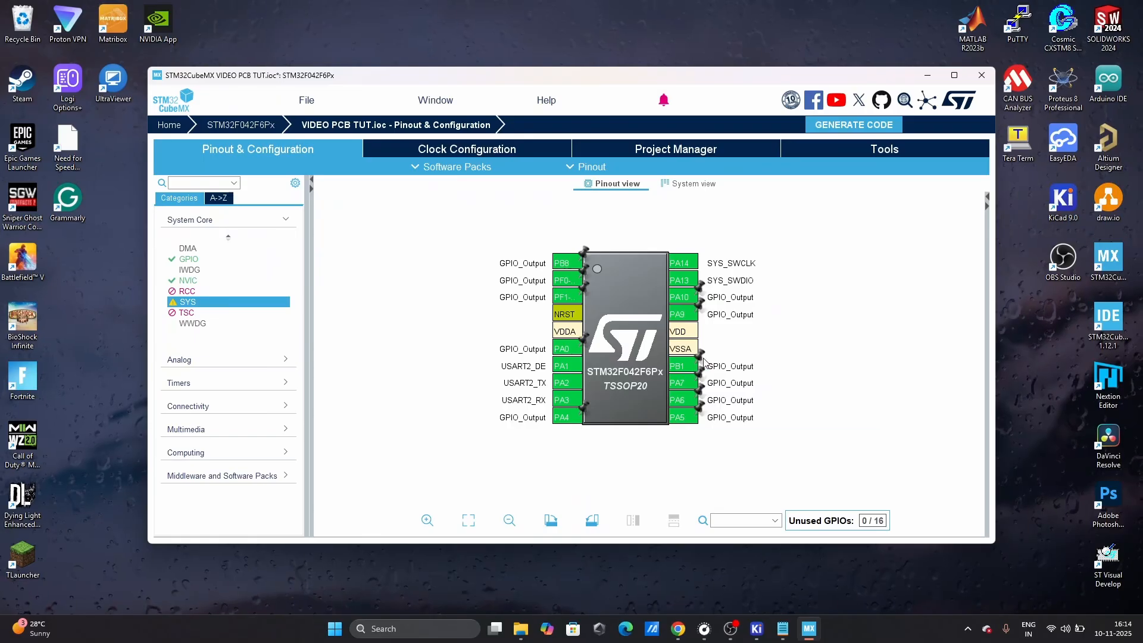
left_click(203, 406)
left_click(195, 489)
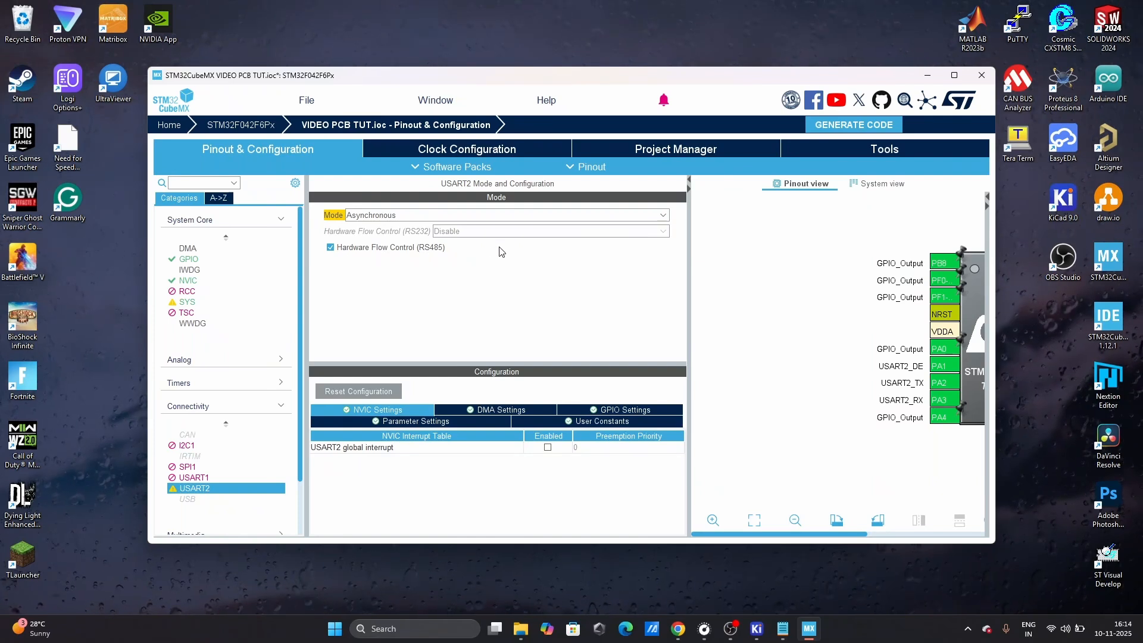
left_click(393, 221)
left_click(411, 222)
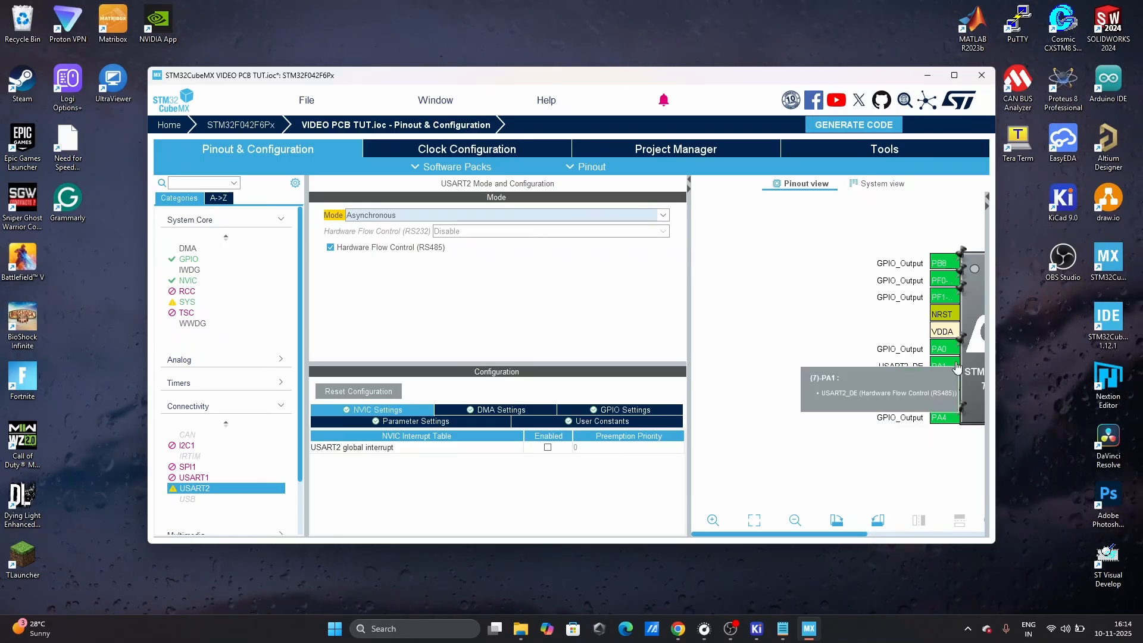
left_click_drag(950, 398, 806, 384)
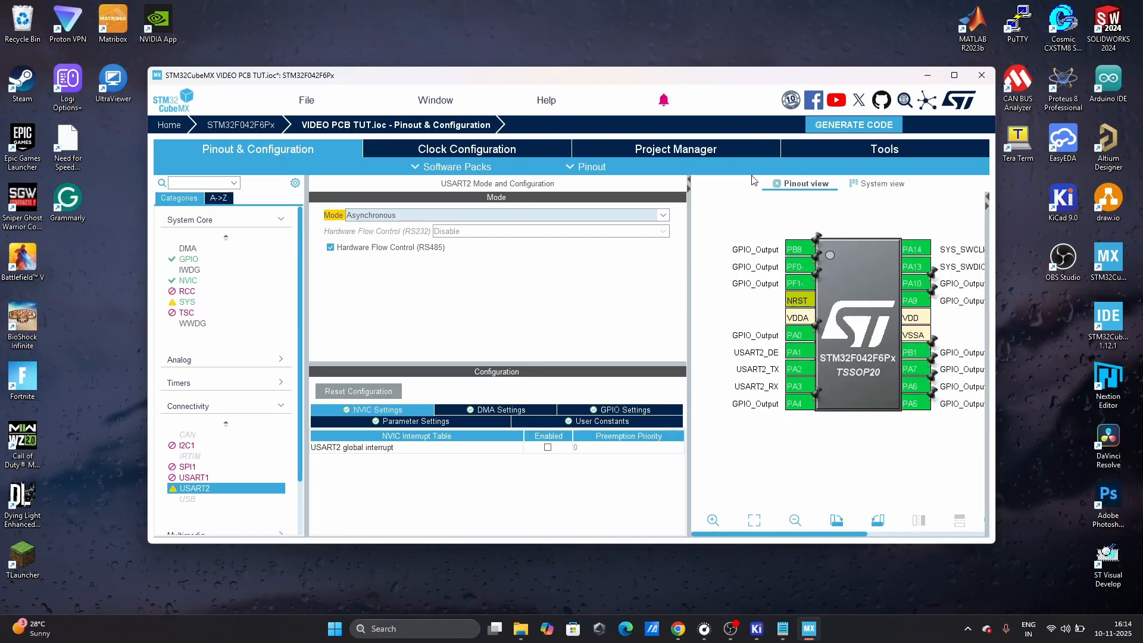
key("super+d")
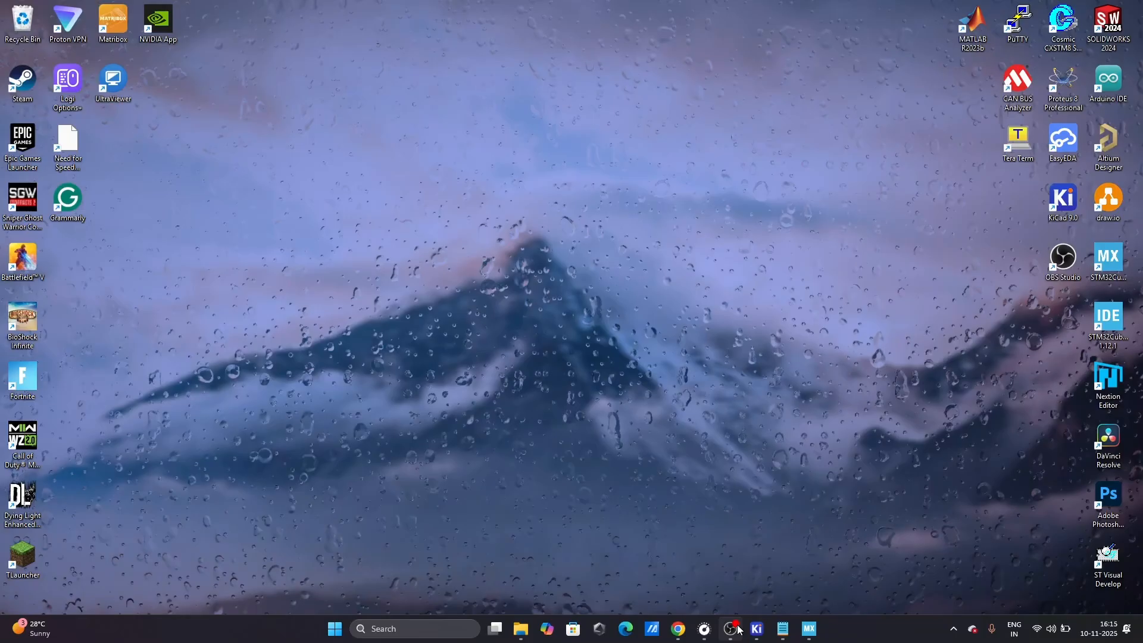
mouse_move(738, 626)
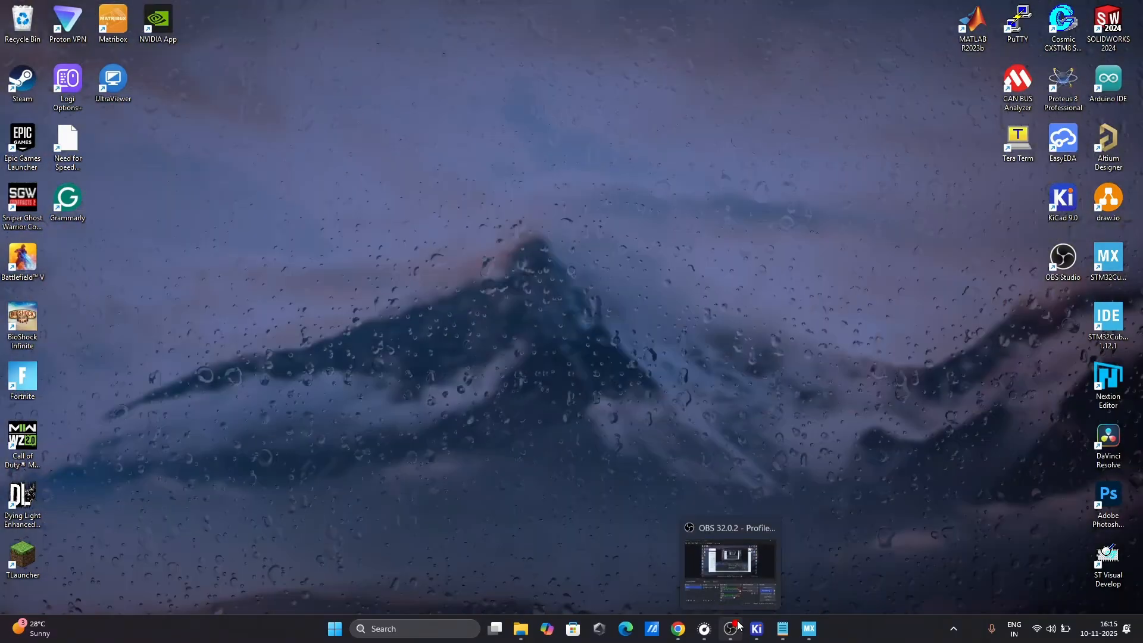
left_click(719, 571)
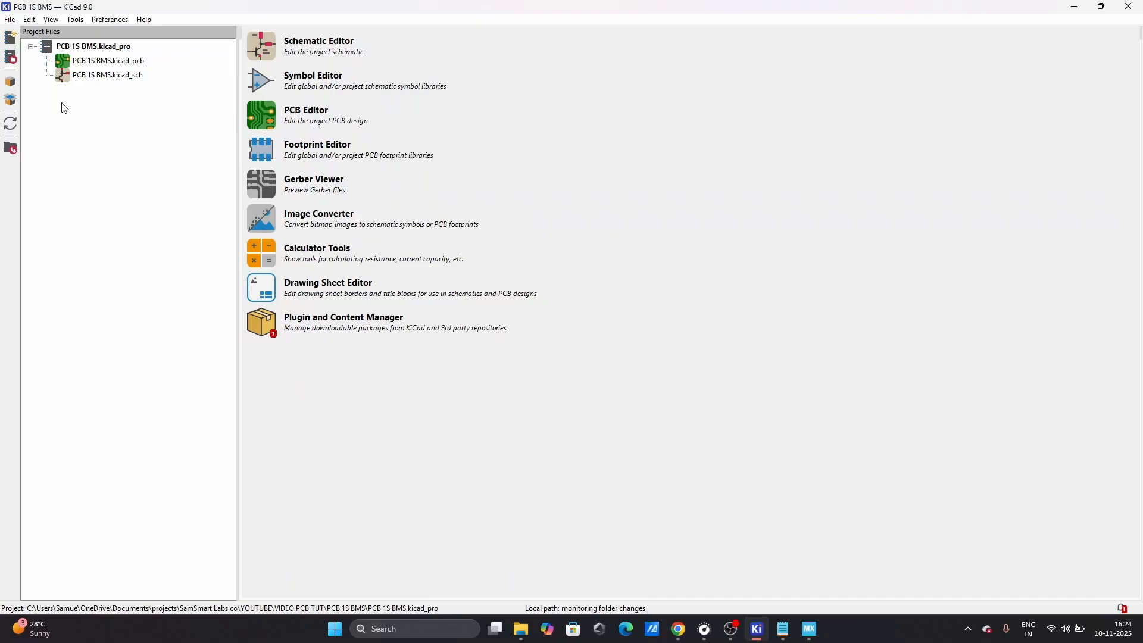
left_click(9, 20)
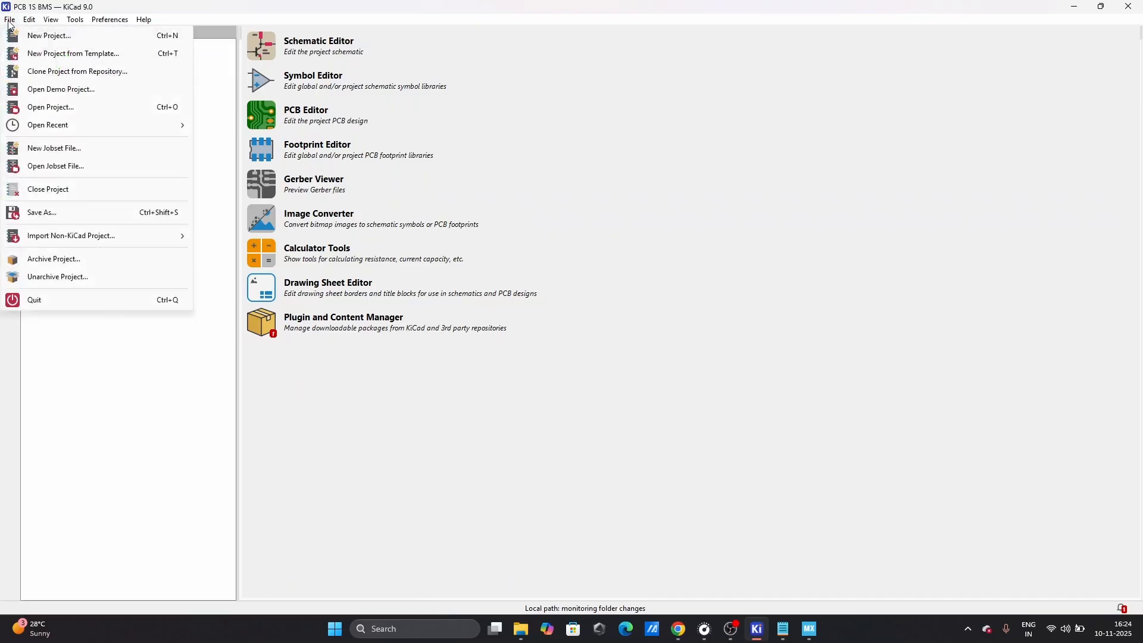
left_click(178, 387)
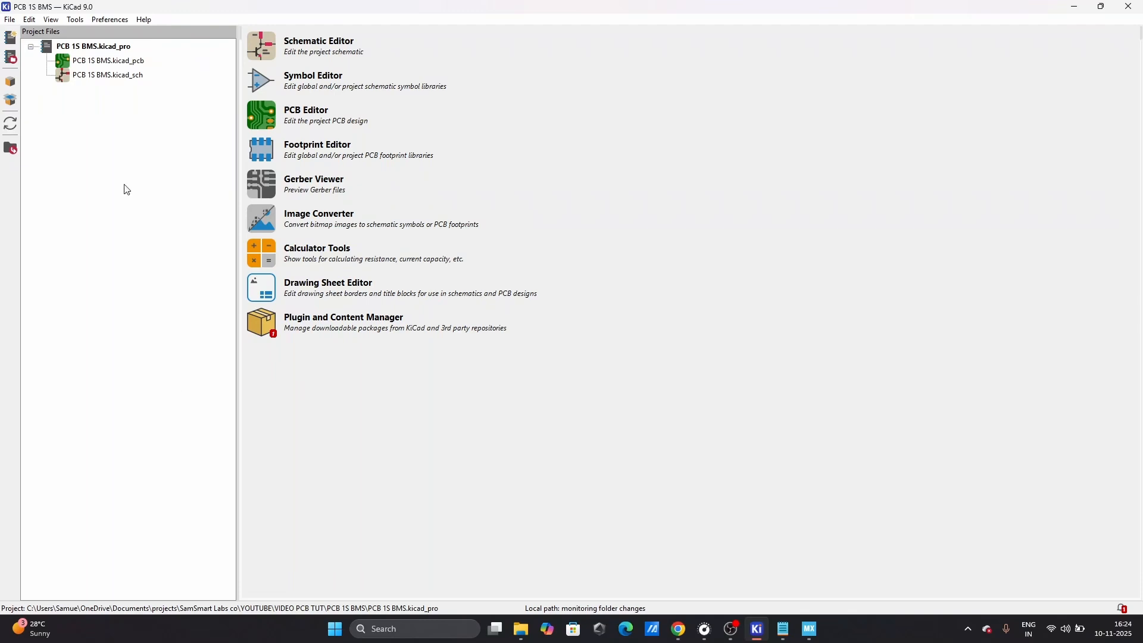
left_click(12, 18)
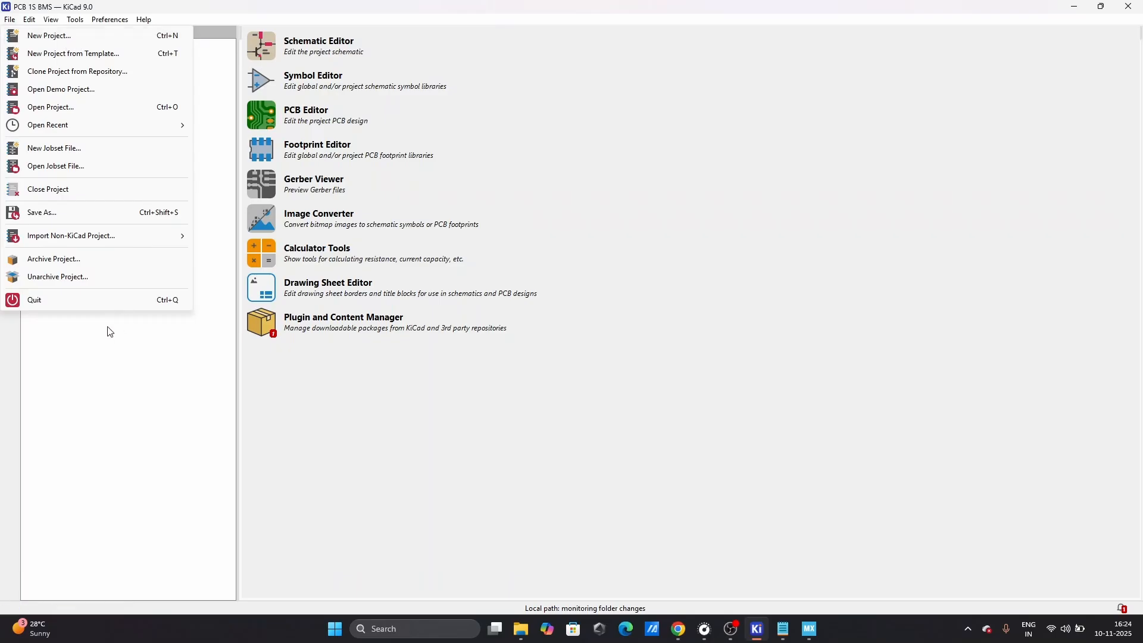
left_click(141, 212)
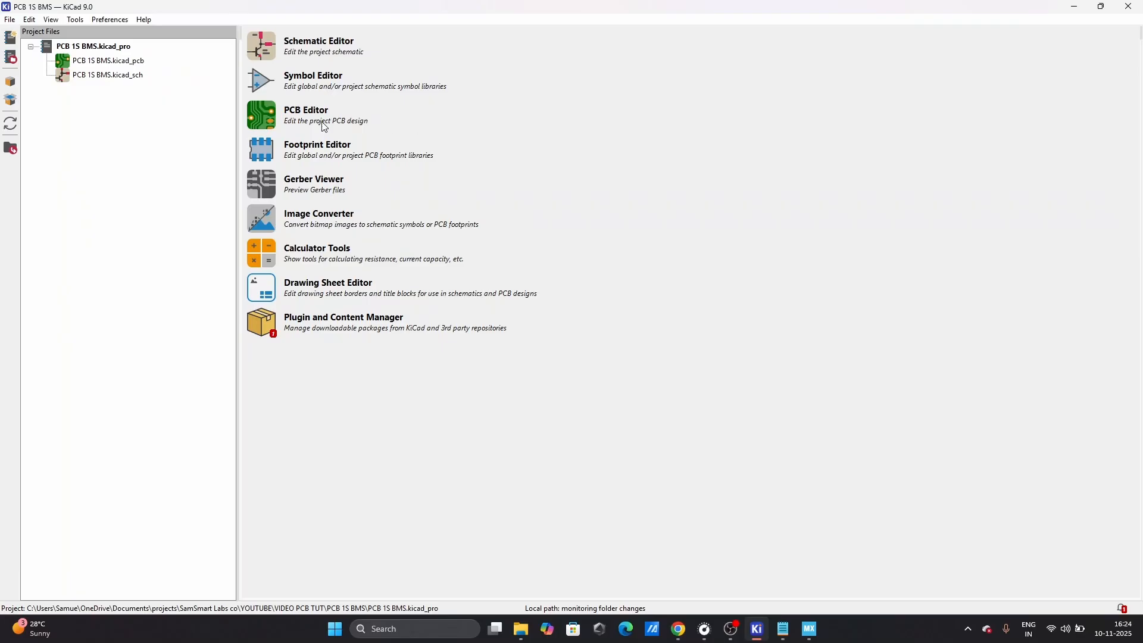
- Open the PCB 1S BMS.kicad_sch schematic of the KiCad project and look over its empty drawing sheet
double_click(108, 75)
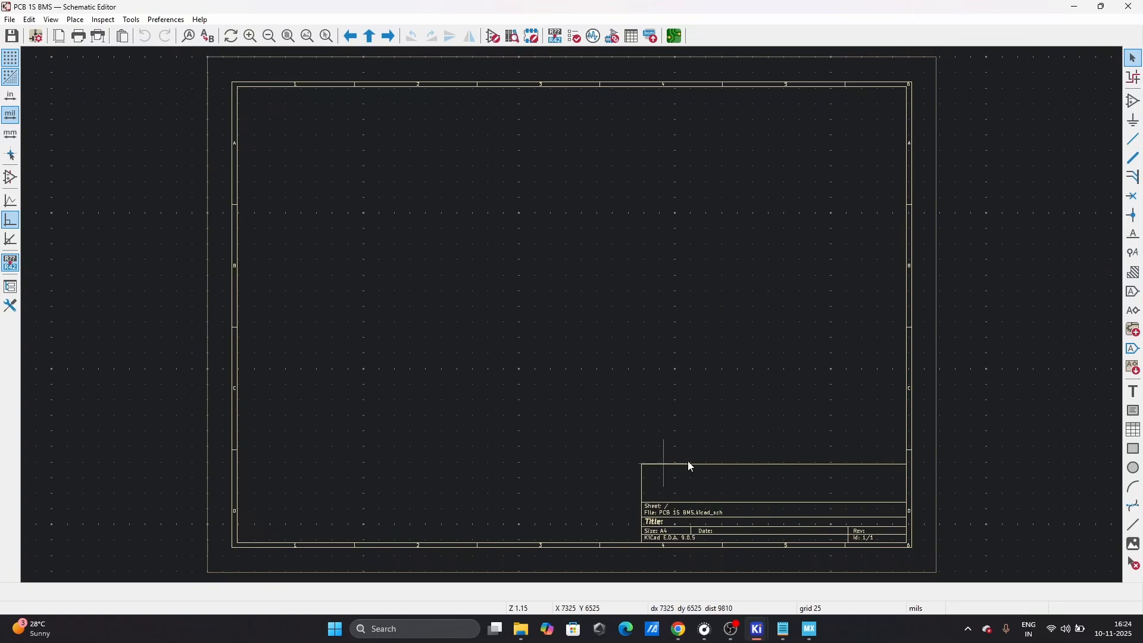
scroll(573, 316, "down", 2)
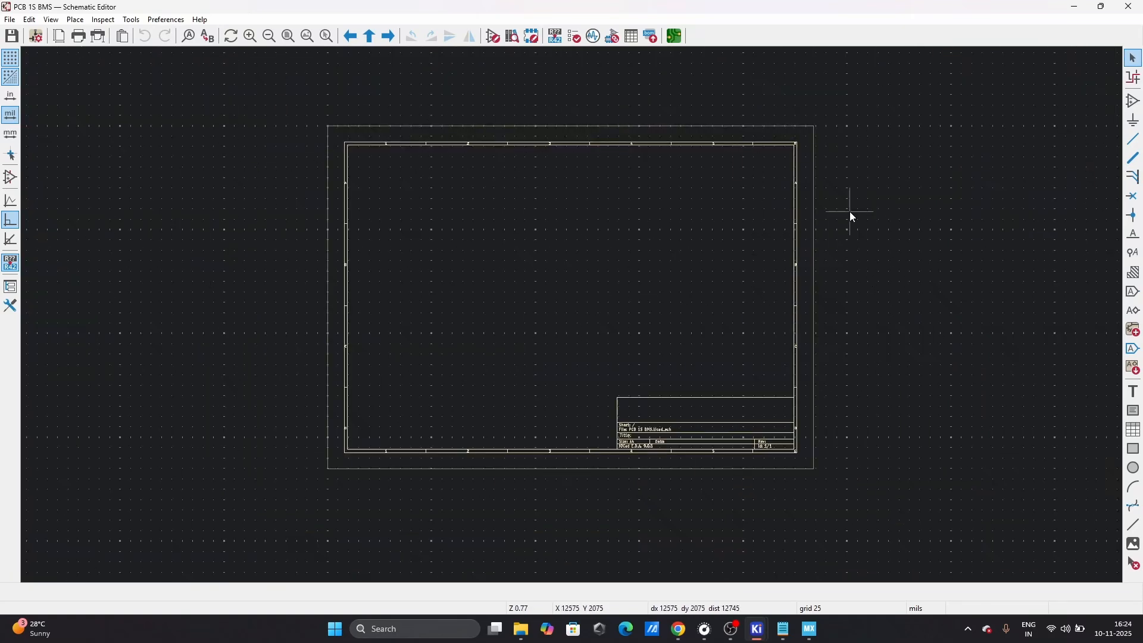
scroll(516, 229, "up", 2)
scroll(573, 315, "down", 3)
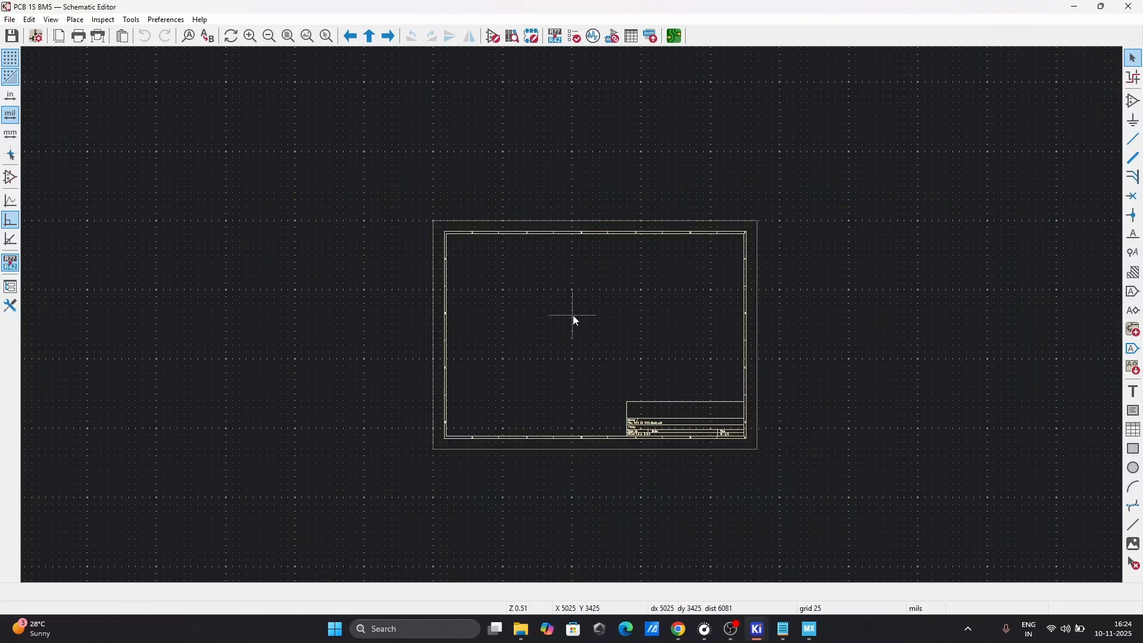
scroll(575, 322, "up", 3)
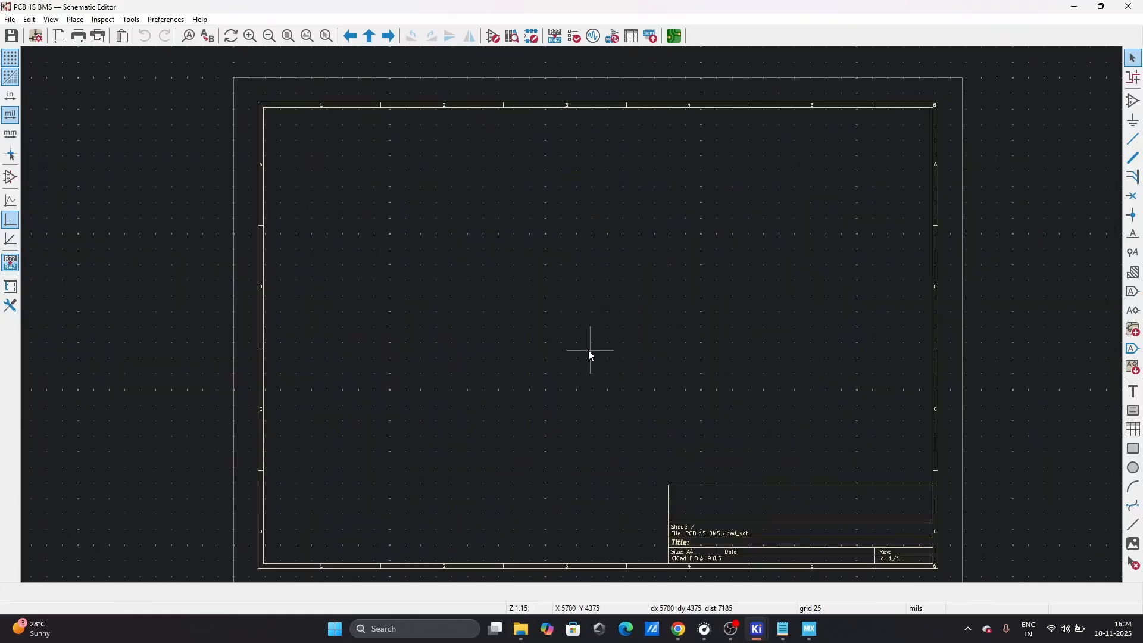
- Start adding a symbol, search the library for stm32f042 and preview the STM32F042C6Tx variant
key("a")
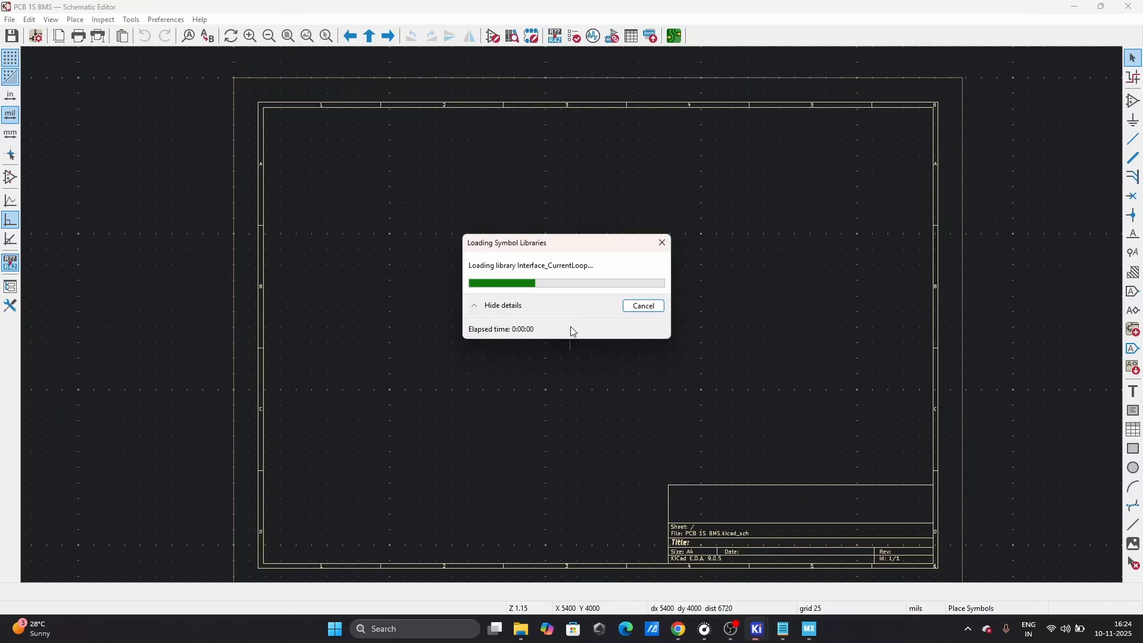
mouse_move(810, 629)
mouse_move(810, 567)
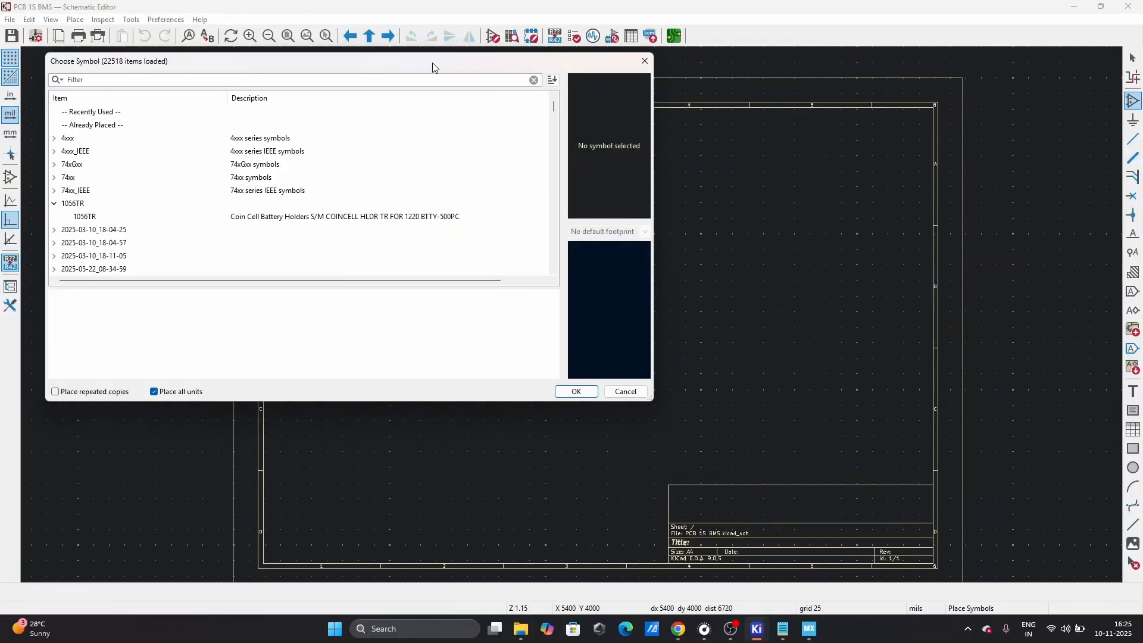
left_click_drag(433, 67, 650, 160)
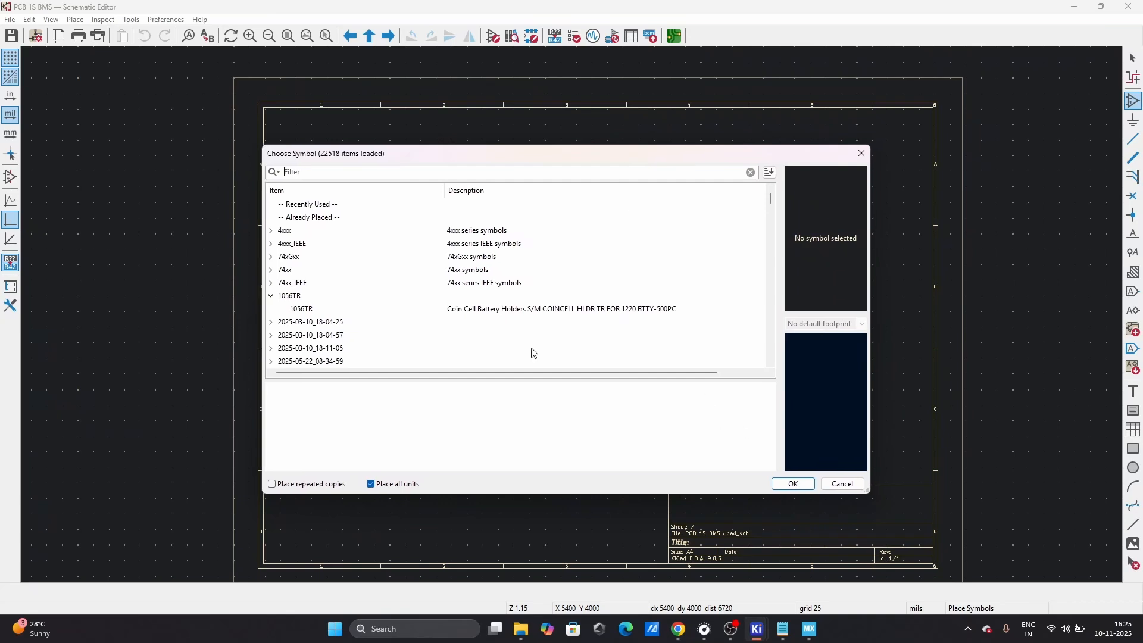
type("m32f042")
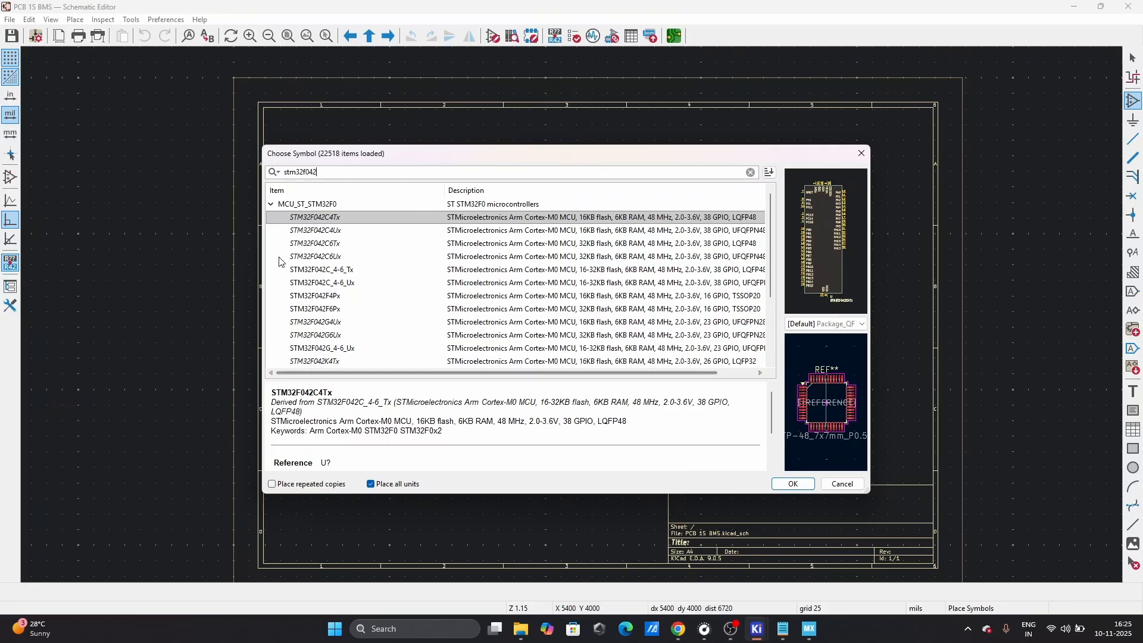
left_click(362, 244)
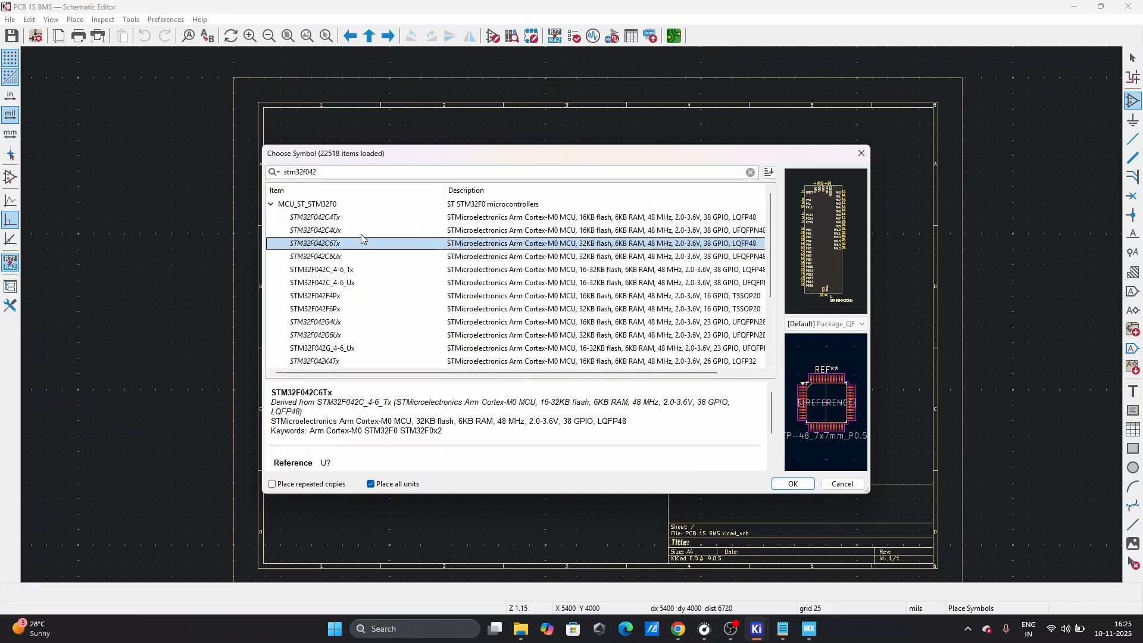
mouse_move(809, 629)
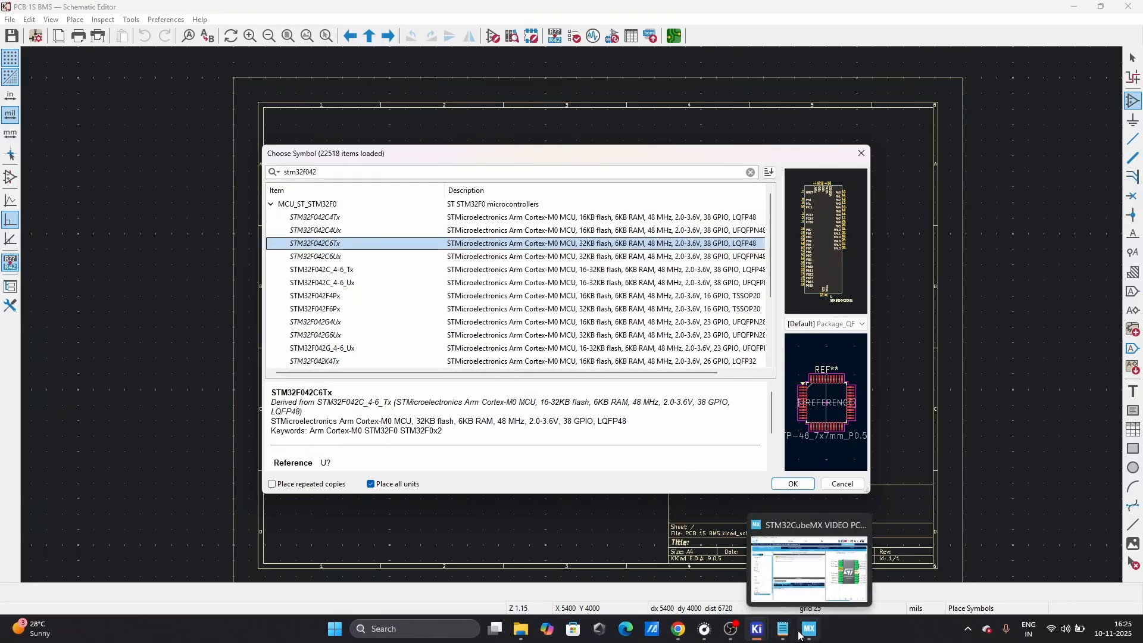
mouse_move(862, 560)
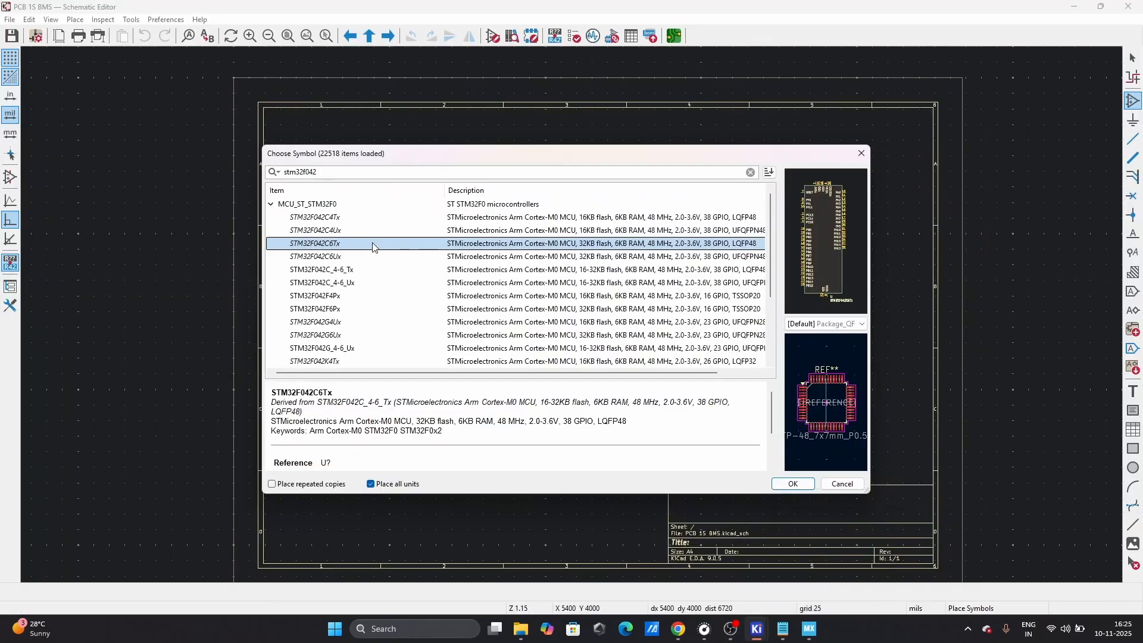
- Narrow the symbol search to stm32f042f6 and place one STM32F042F6Px microcontroller in the upper-left area of the sheet
left_click(326, 173)
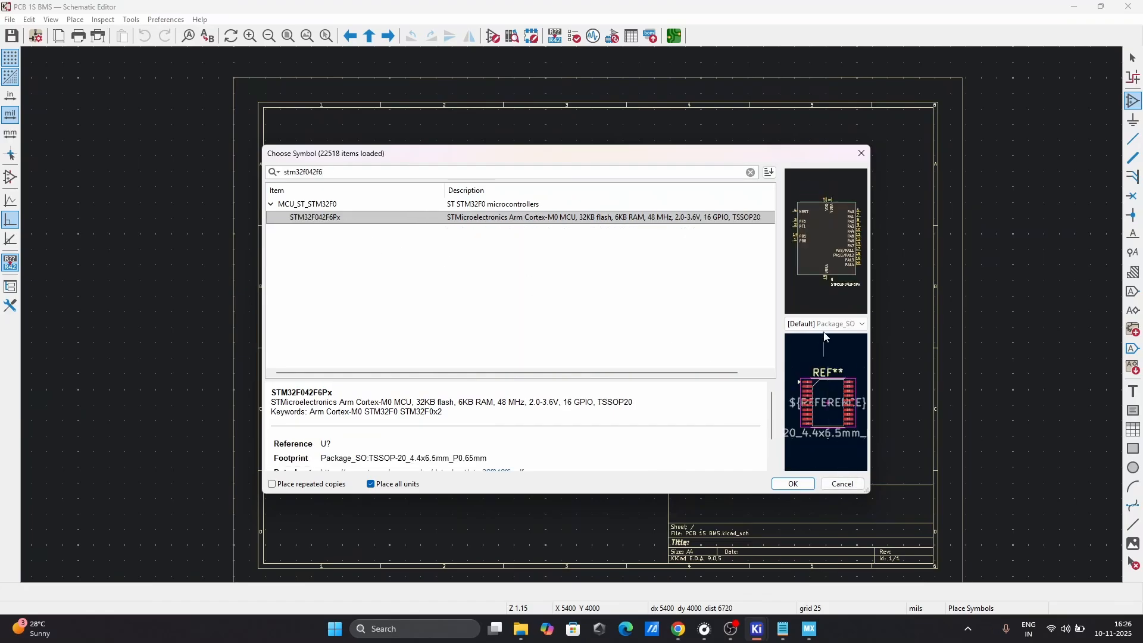
left_click(793, 484)
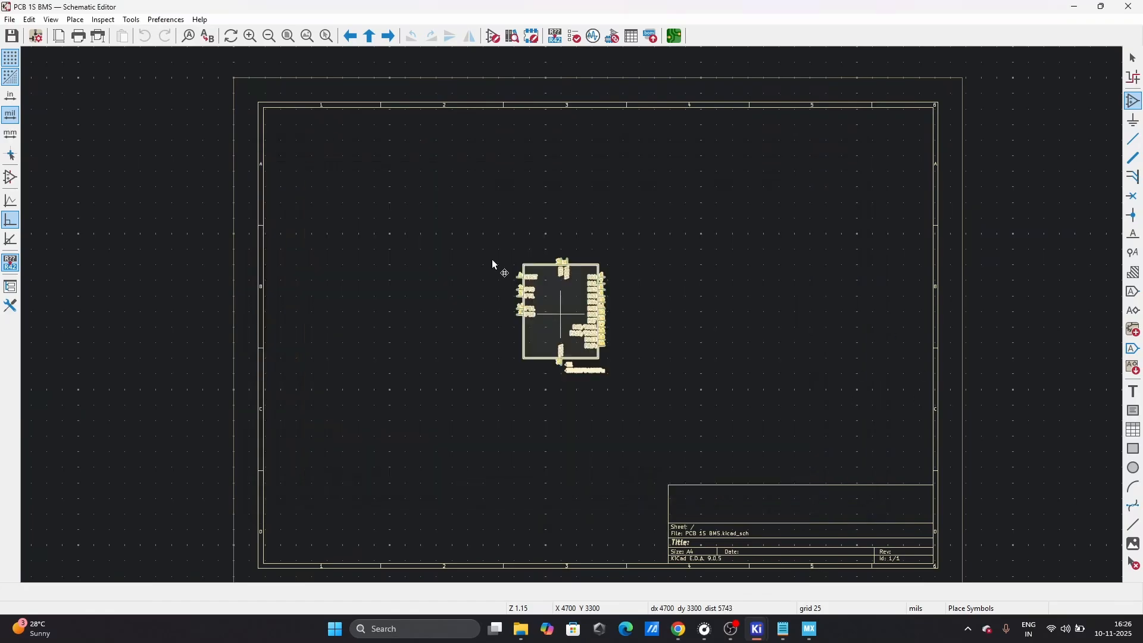
scroll(575, 320, "up", 3)
scroll(575, 320, "down", 3)
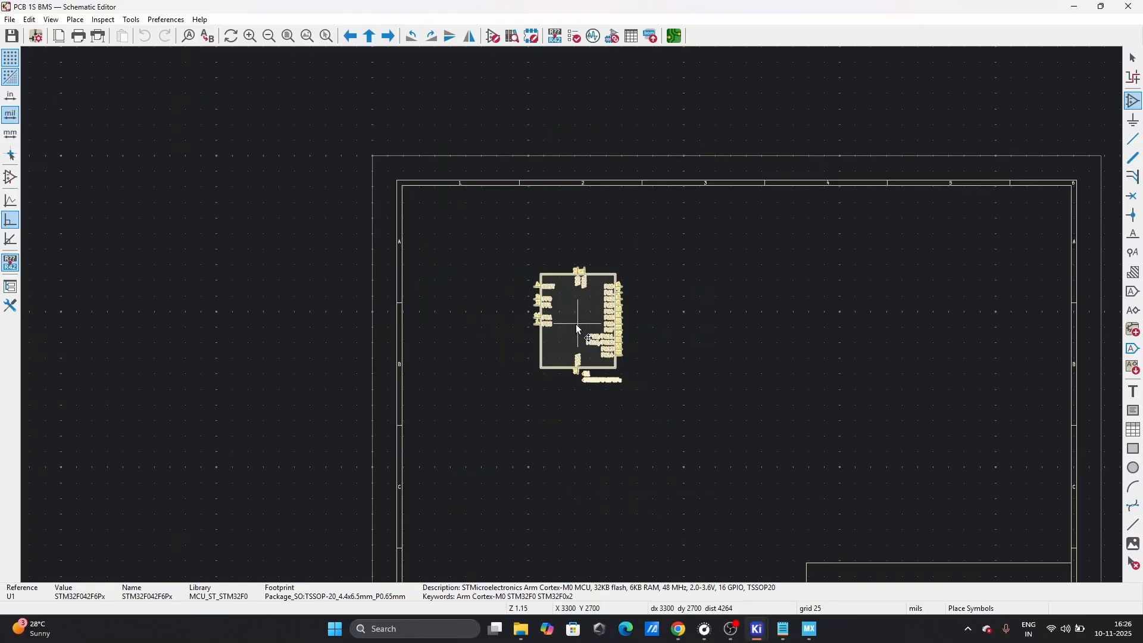
left_click(576, 323)
key("Escape")
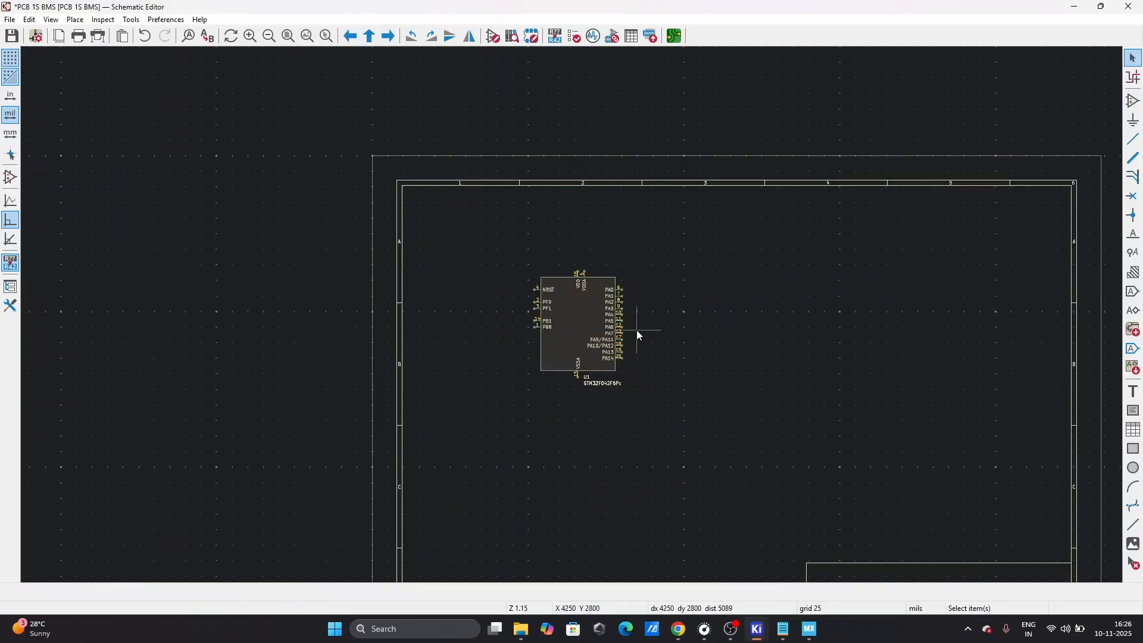
- Examine the power, reset and port pins of the placed STM32F042F6Px symbol
scroll(636, 332, "up", 4)
scroll(572, 316, "down", 4)
scroll(524, 295, "up", 3)
scroll(573, 316, "down", 1)
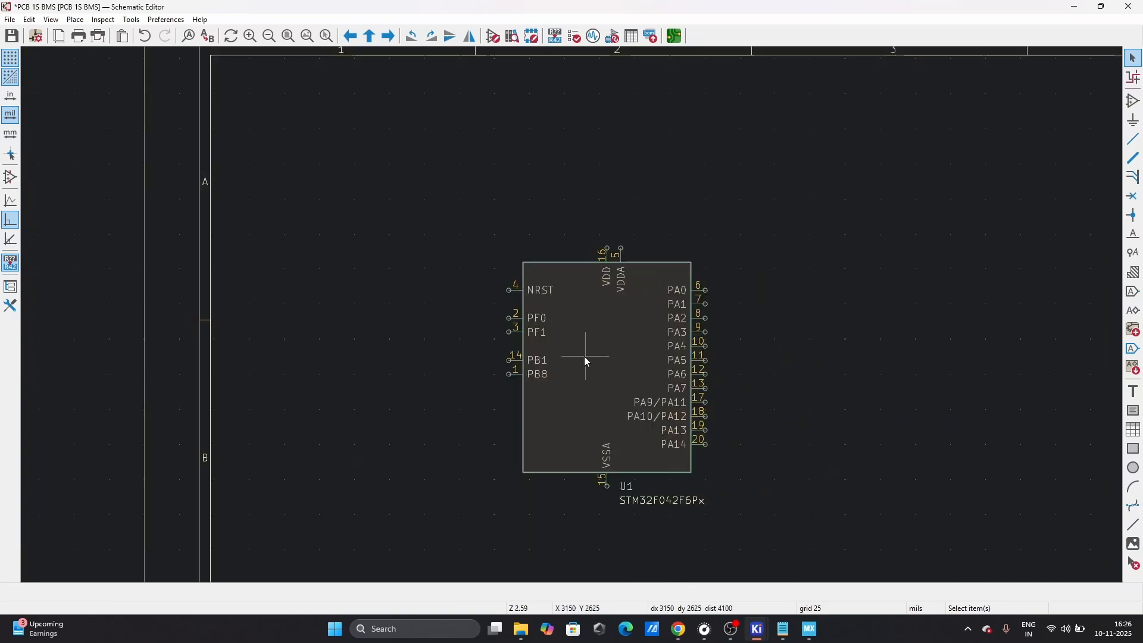
scroll(584, 357, "up", 2)
scroll(575, 322, "up", 2)
scroll(549, 249, "down", 4)
scroll(574, 319, "up", 3)
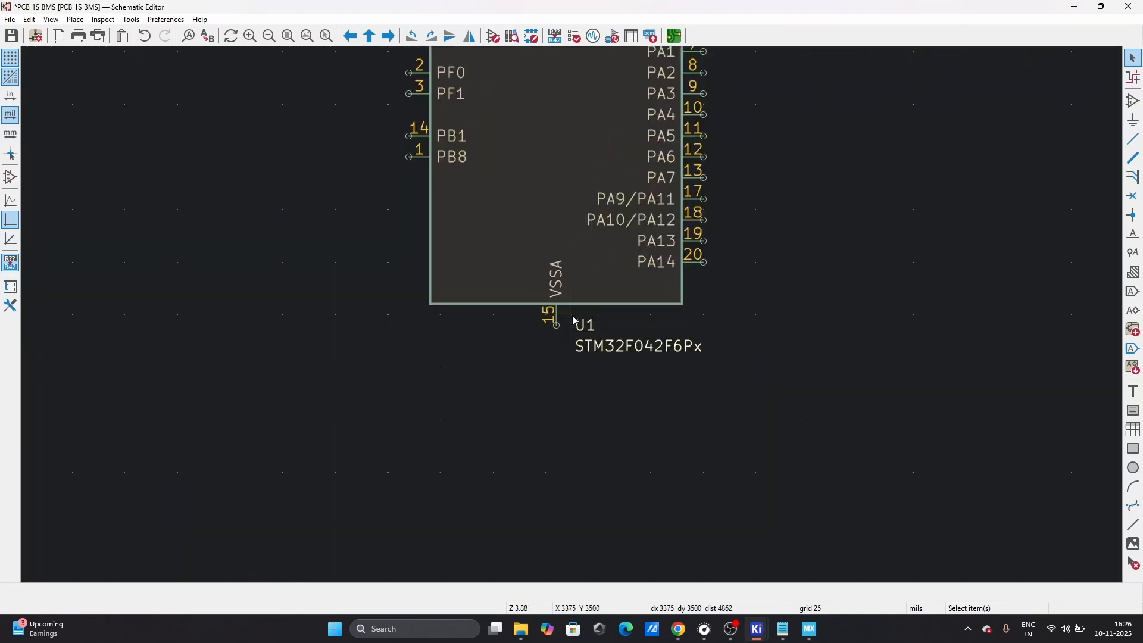
scroll(575, 321, "down", 1)
scroll(487, 186, "up", 3)
scroll(577, 301, "down", 5)
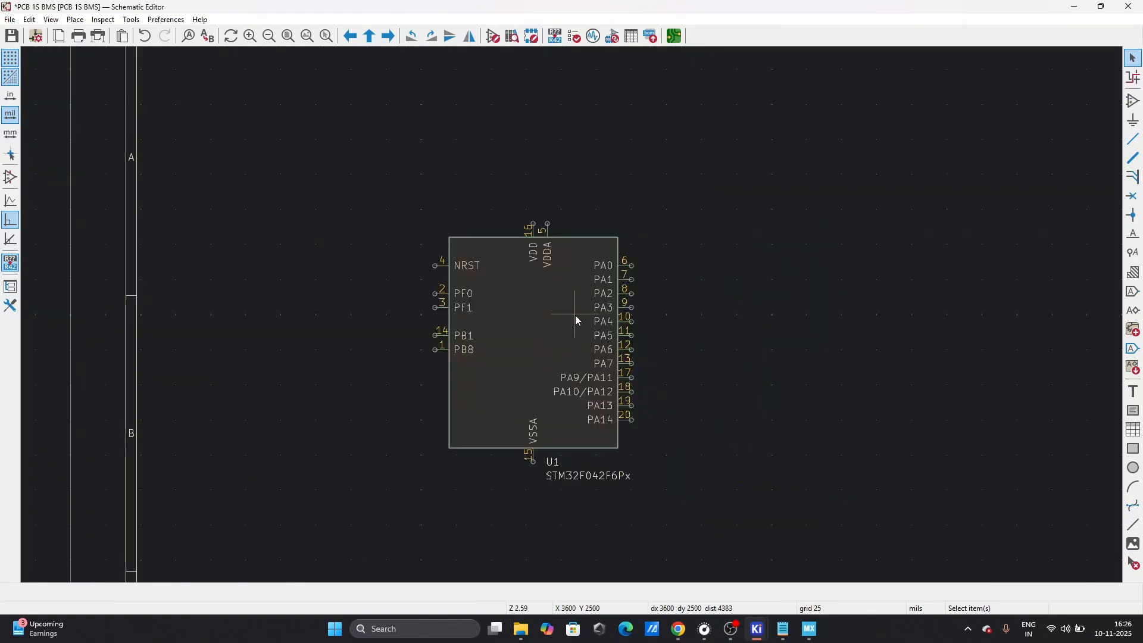
scroll(573, 315, "down", 1)
scroll(557, 307, "up", 5)
- Move the STM32F042F6Px symbol slightly down and right on the drawing sheet
left_click_drag(513, 311, 520, 332)
scroll(520, 331, "down", 3)
scroll(573, 315, "up", 3)
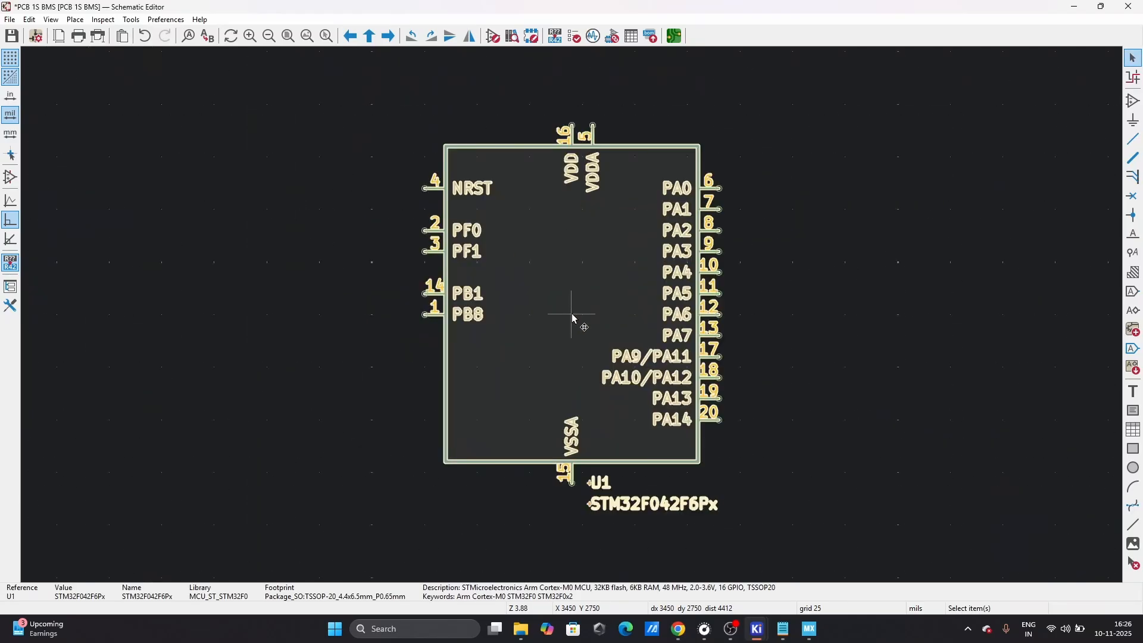
scroll(572, 315, "down", 2)
left_click_drag(572, 318, 570, 334)
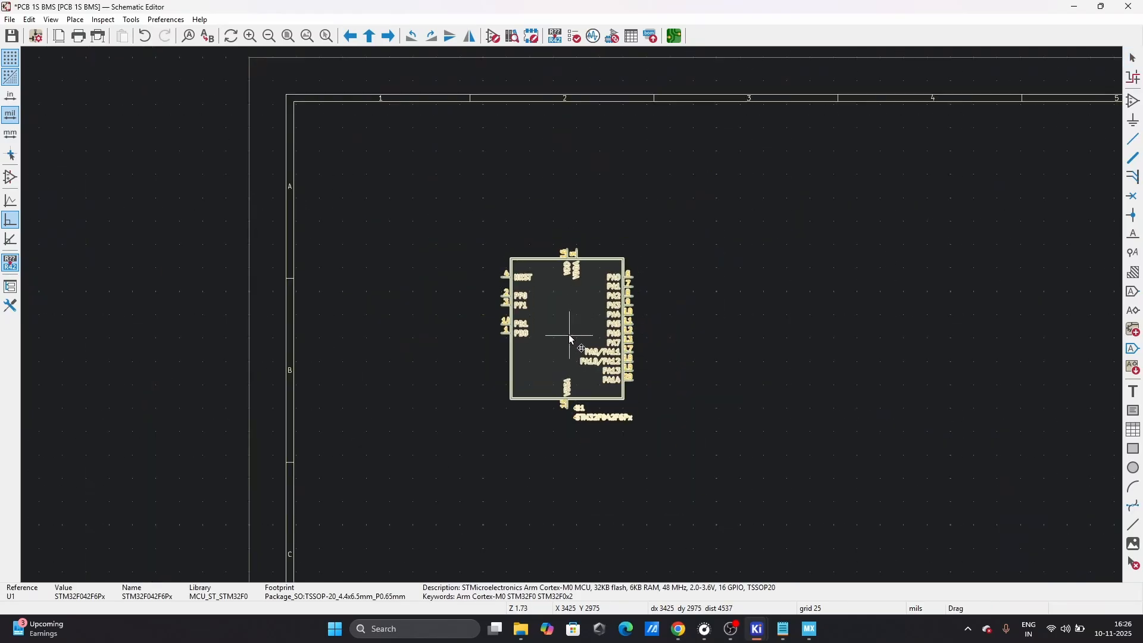
left_click(726, 340)
scroll(726, 340, "down", 2)
scroll(573, 315, "up", 1)
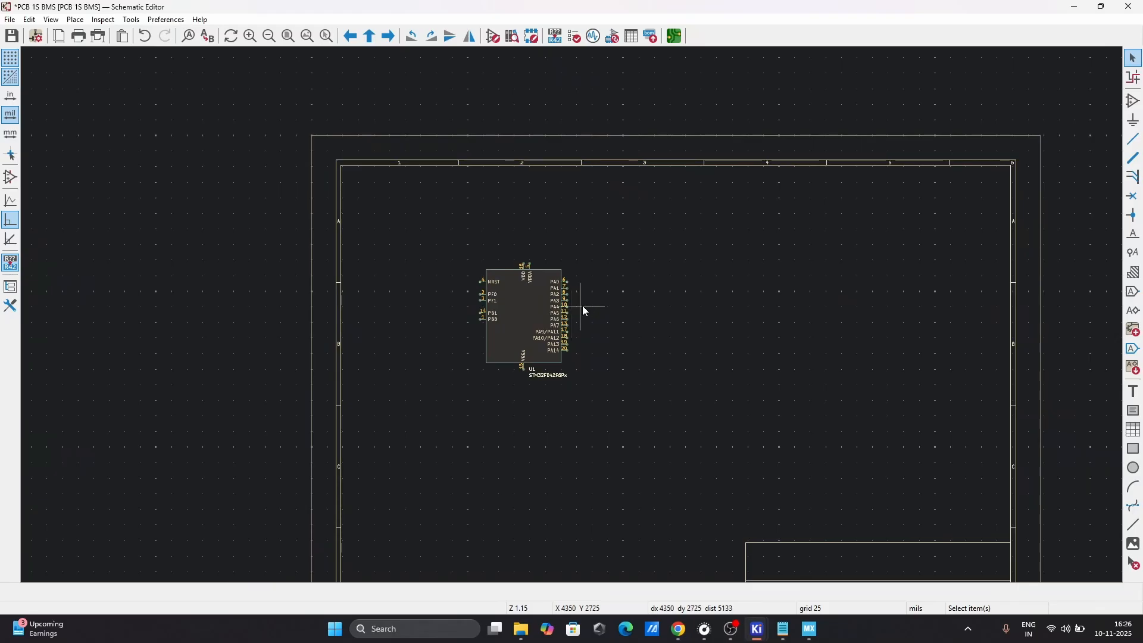
left_click(521, 309)
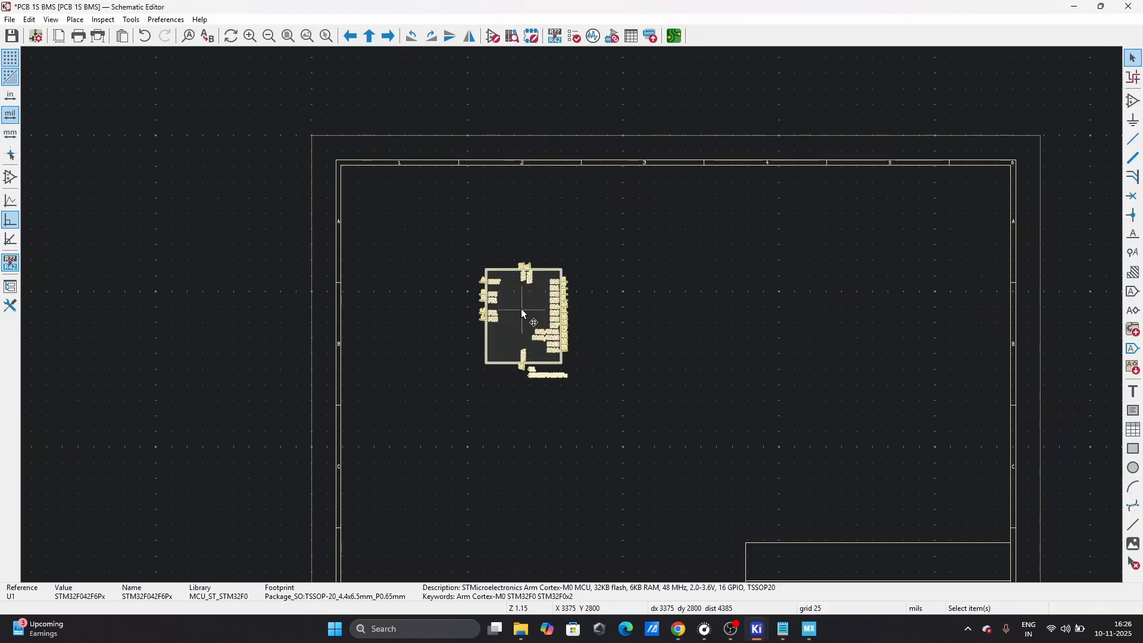
left_click(644, 294)
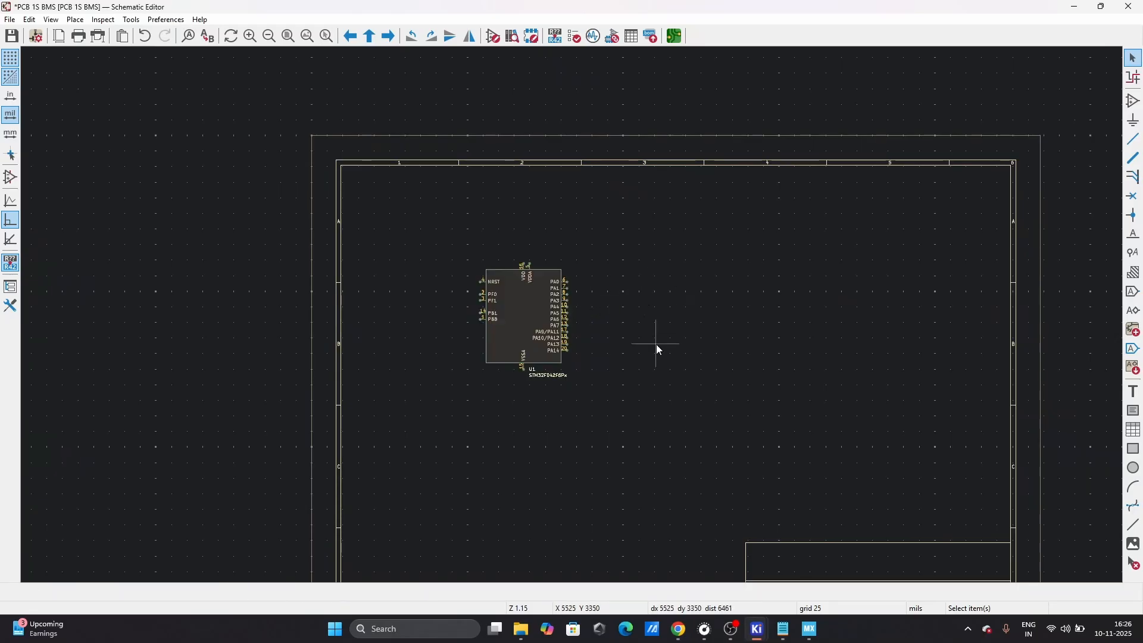
- Start adding another symbol and search the library for max348 RS-485 transceivers
left_click(1134, 103)
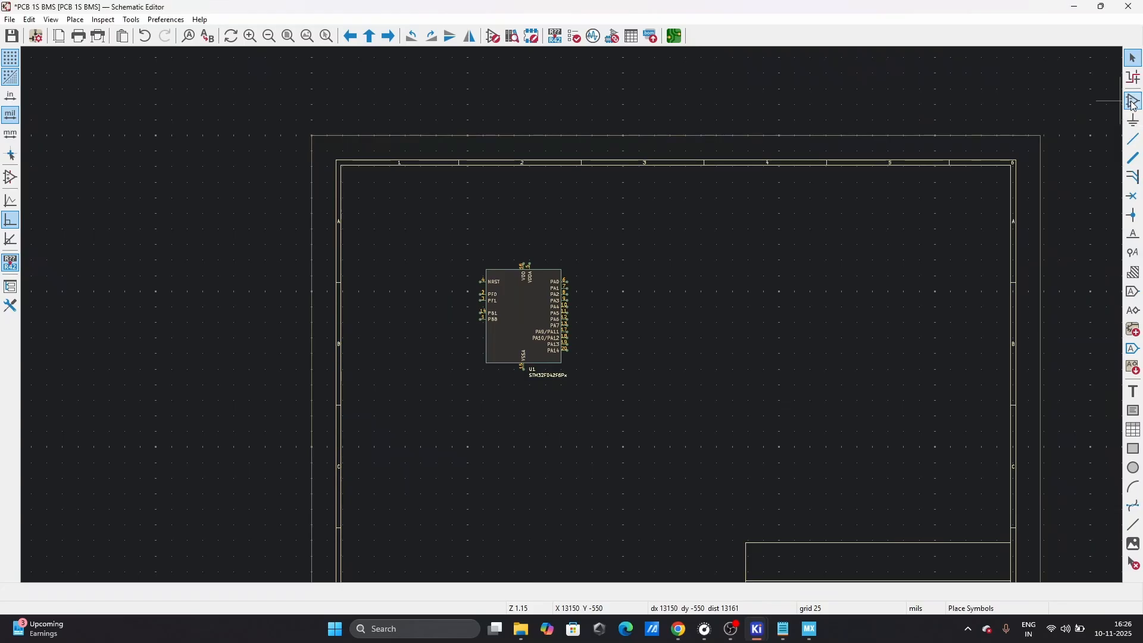
type("max")
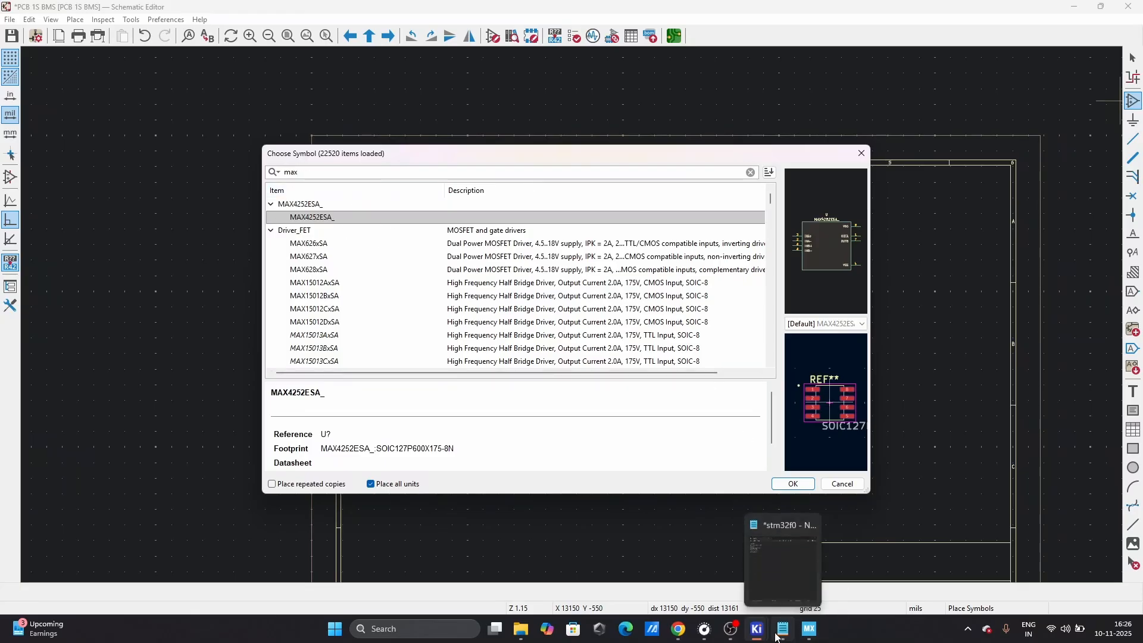
mouse_move(770, 635)
mouse_move(678, 631)
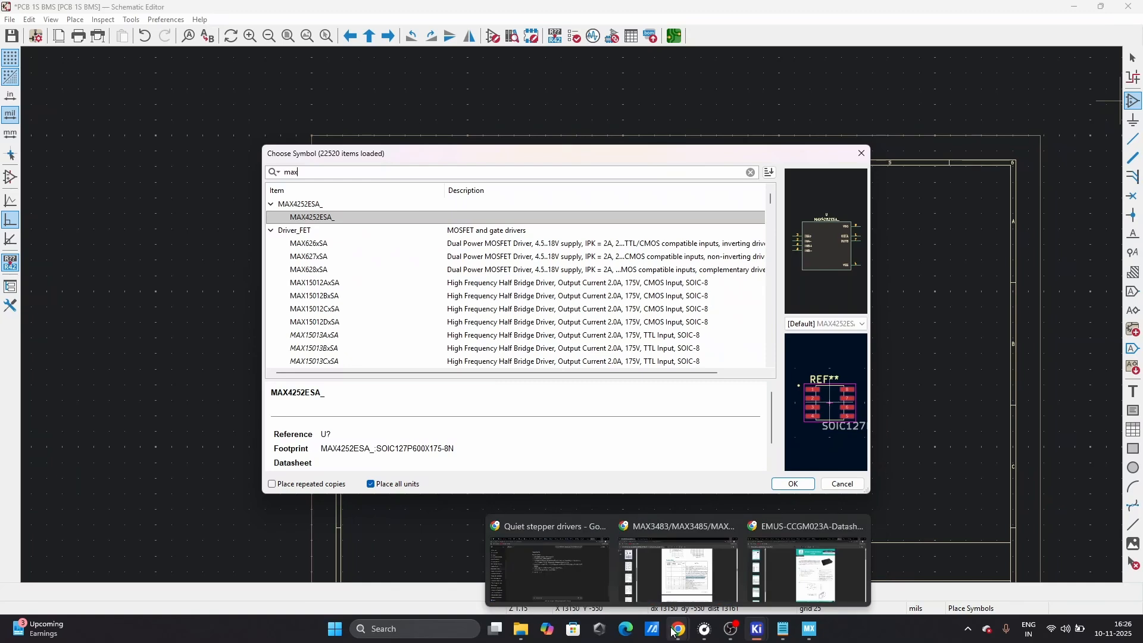
mouse_move(684, 593)
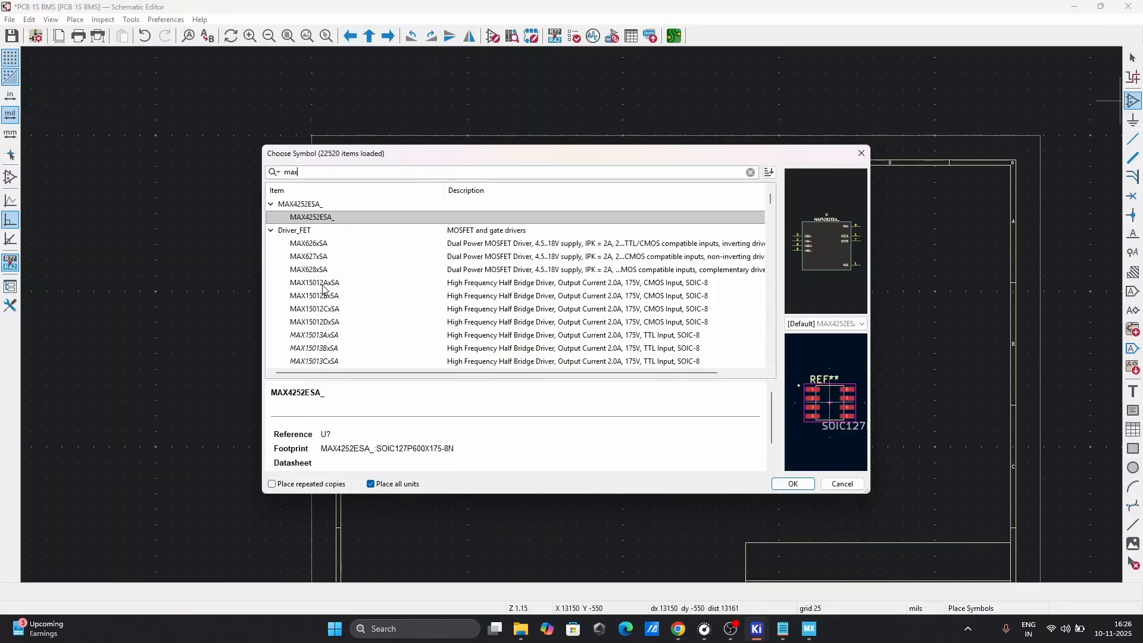
type("48")
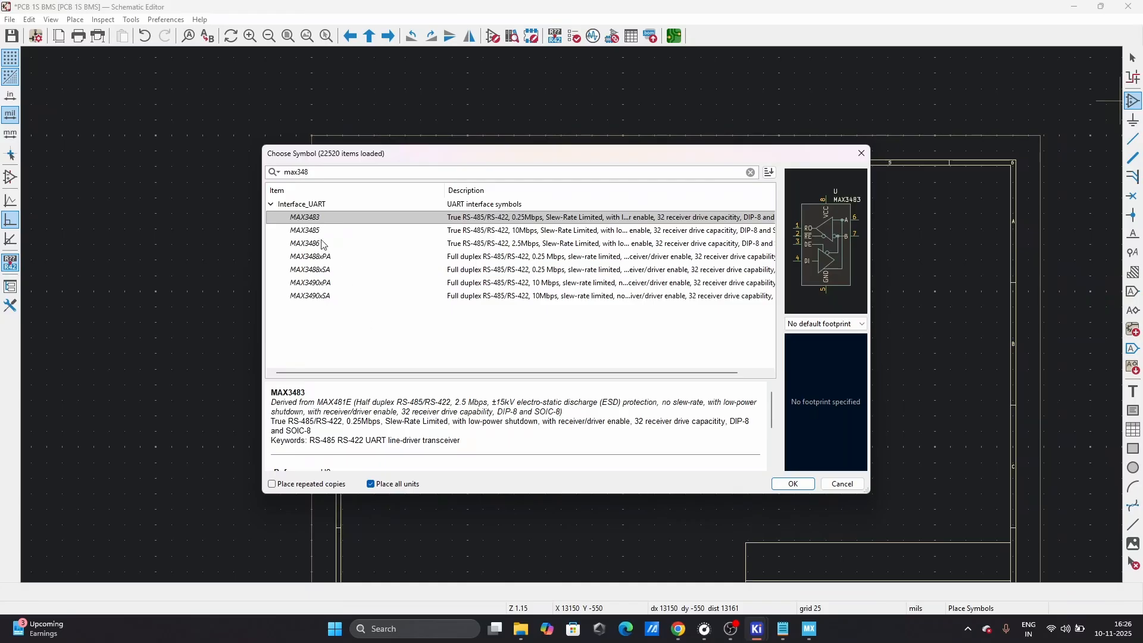
- Check the footprint choices, choose MAX3483 and place one of it to the right of the microcontroller
left_click(848, 325)
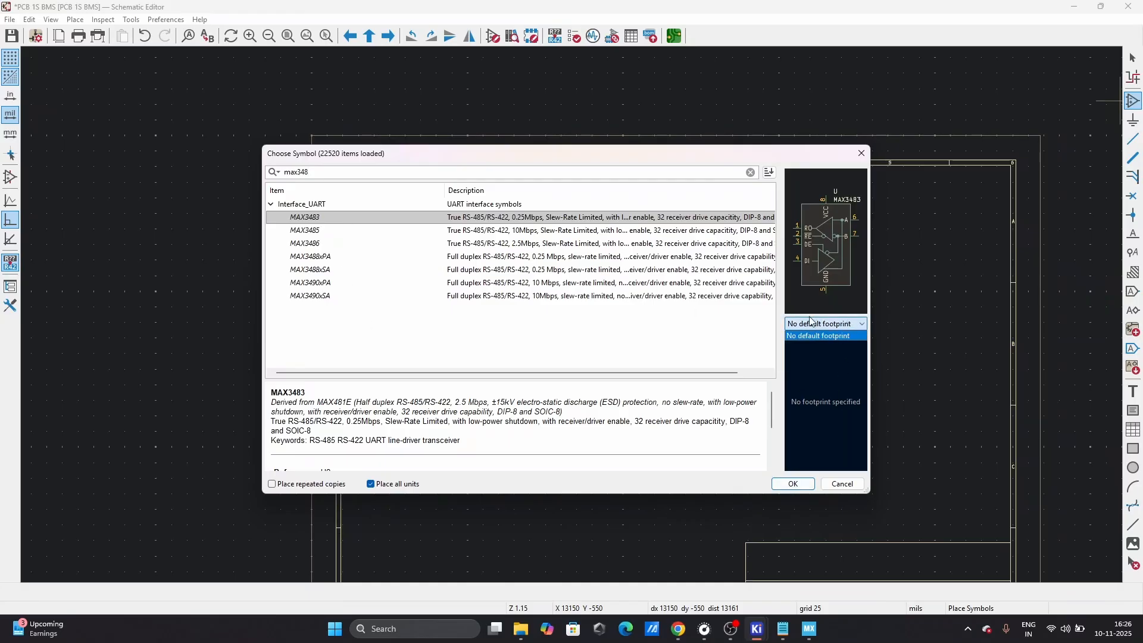
left_click(353, 230)
left_click(348, 221)
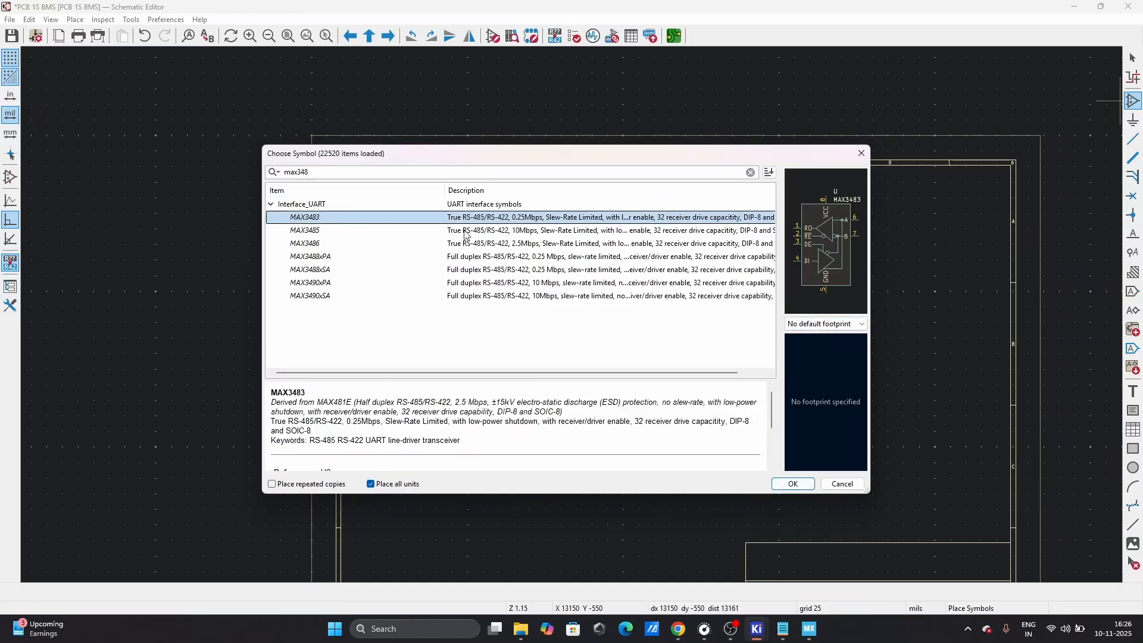
left_click(794, 484)
scroll(752, 421, "up", 5)
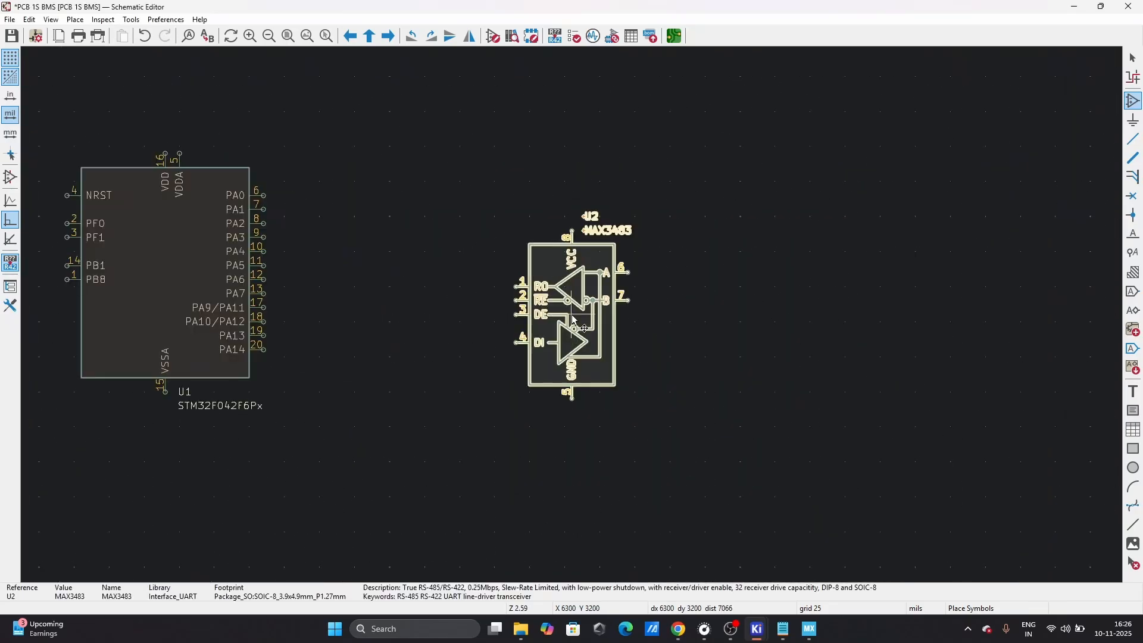
scroll(622, 262, "down", 5)
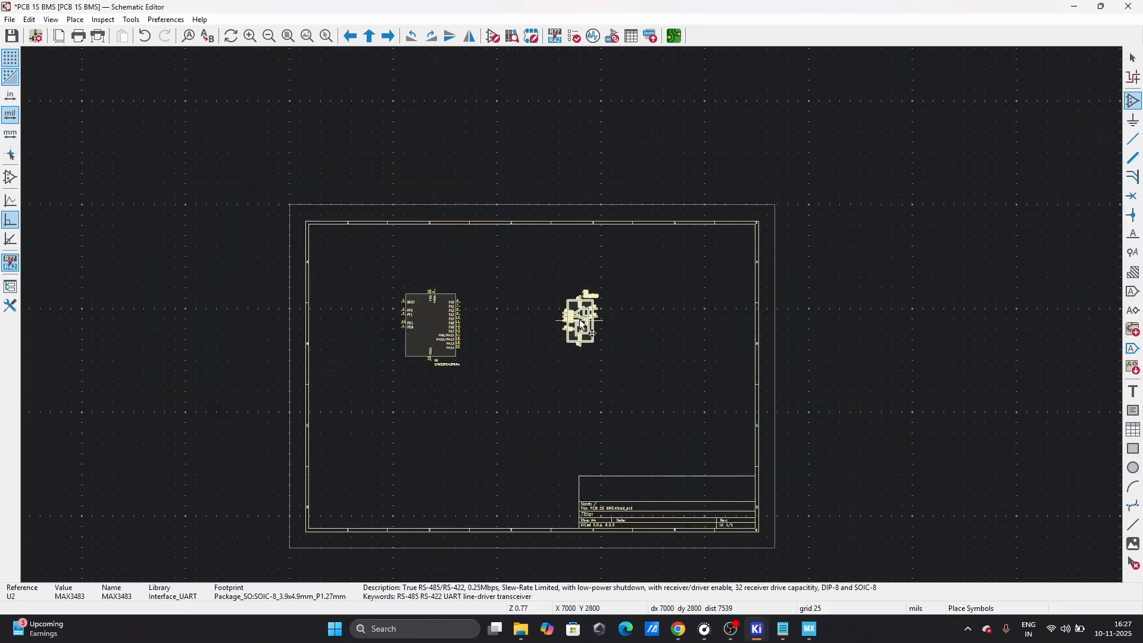
left_click(569, 323)
scroll(569, 322, "up", 3)
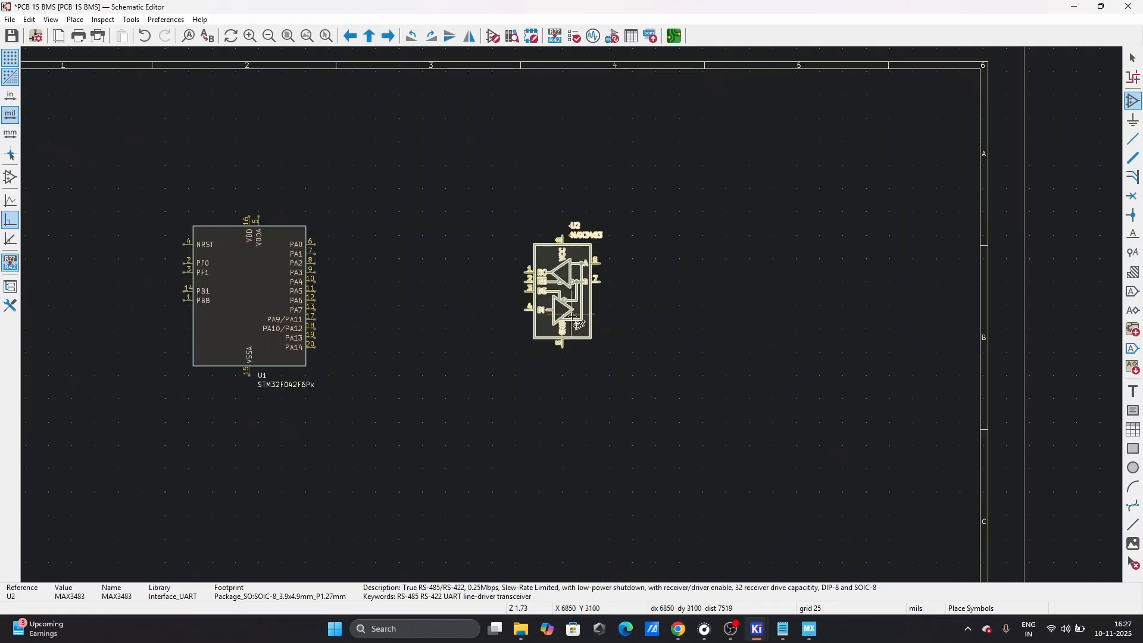
key("Escape")
- Look over the layout of the microcontroller and the transceiver on the sheet and save the schematic
scroll(573, 316, "down", 3)
scroll(572, 316, "up", 3)
scroll(573, 315, "down", 3)
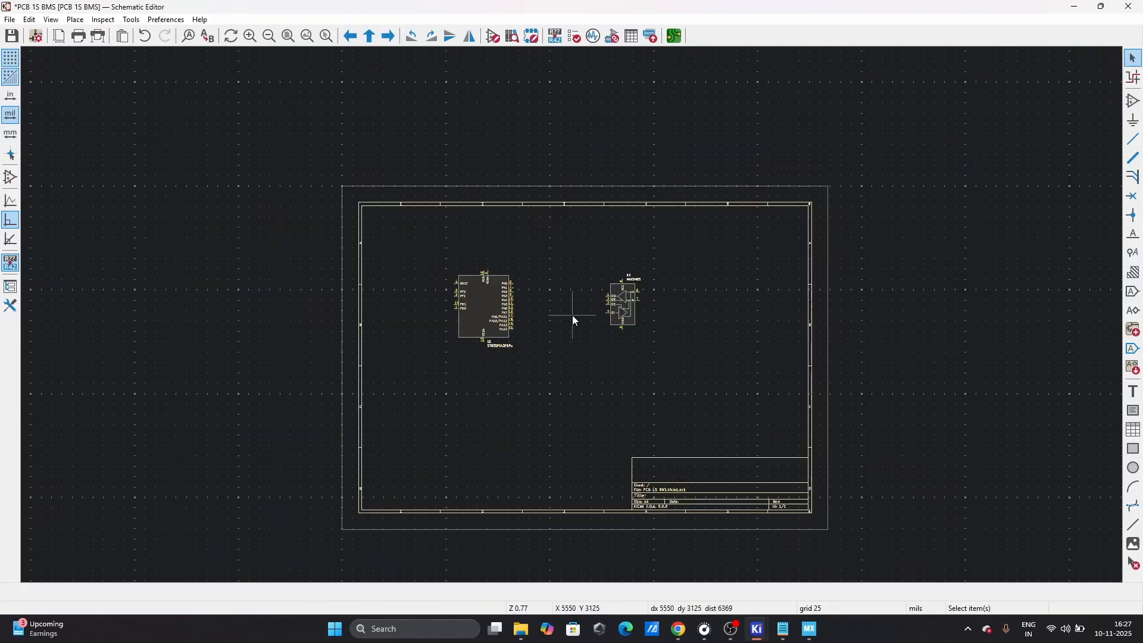
scroll(573, 316, "up", 3)
scroll(573, 316, "down", 4)
scroll(574, 326, "up", 3)
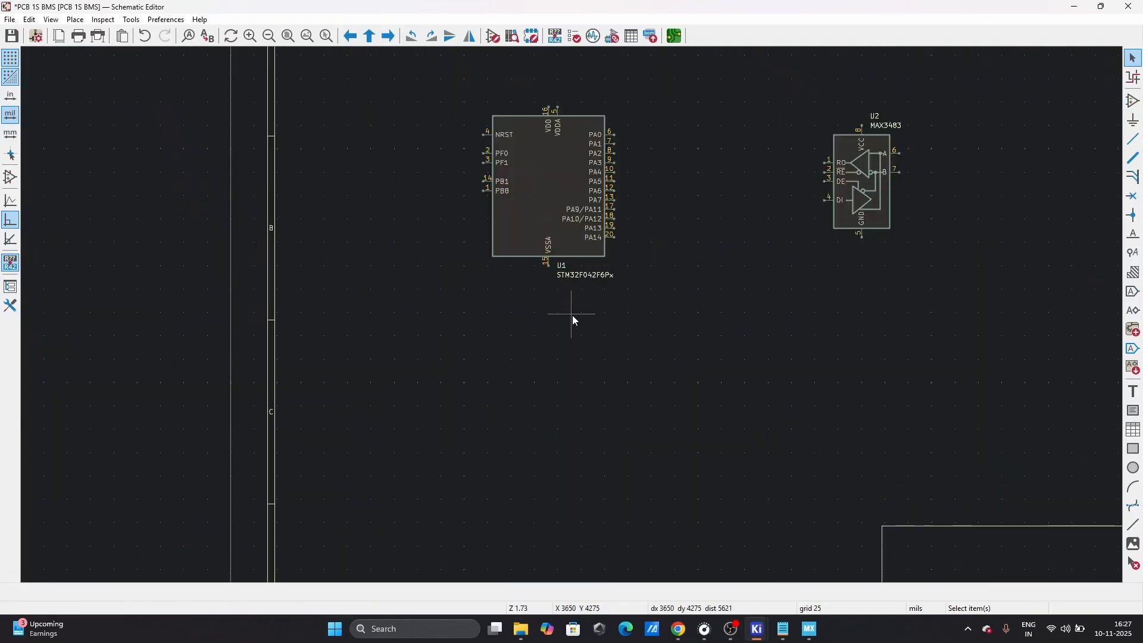
scroll(507, 328, "down", 3)
- Start adding a symbol, search the library for ams and choose the AMS1117-3.3 fixed-output regulator
key("a")
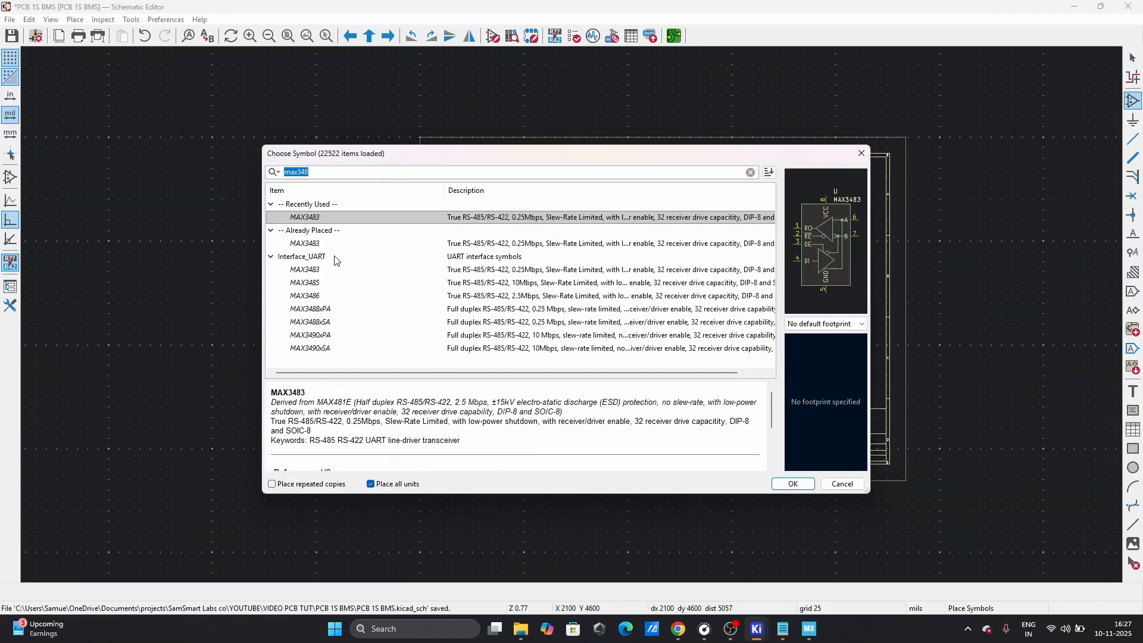
type("am")
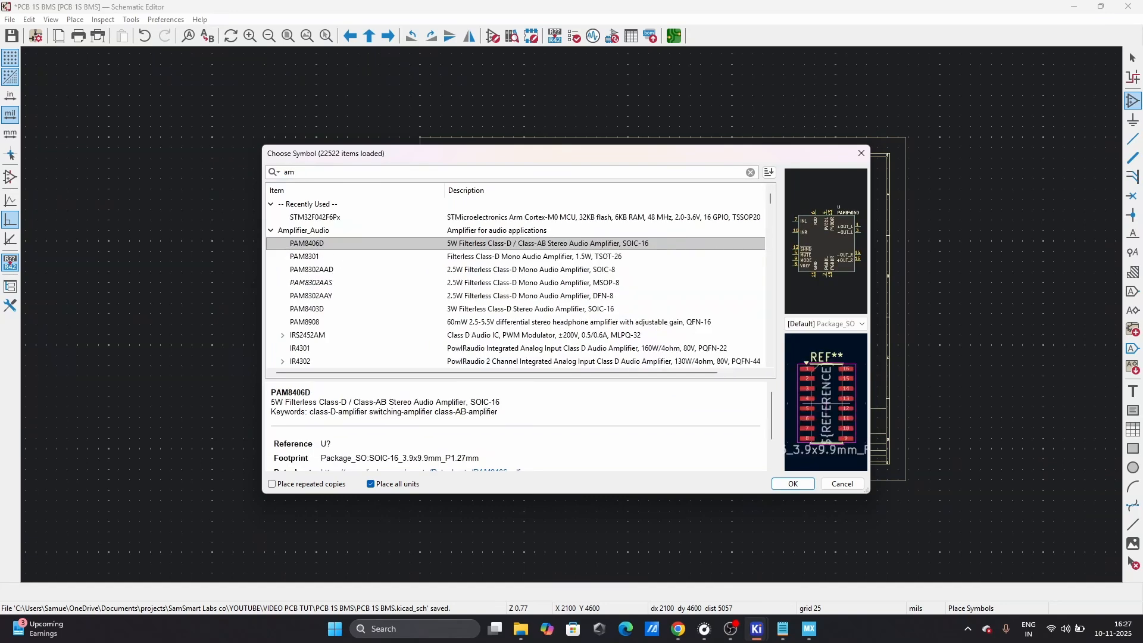
type("s")
scroll(384, 289, "down", 2)
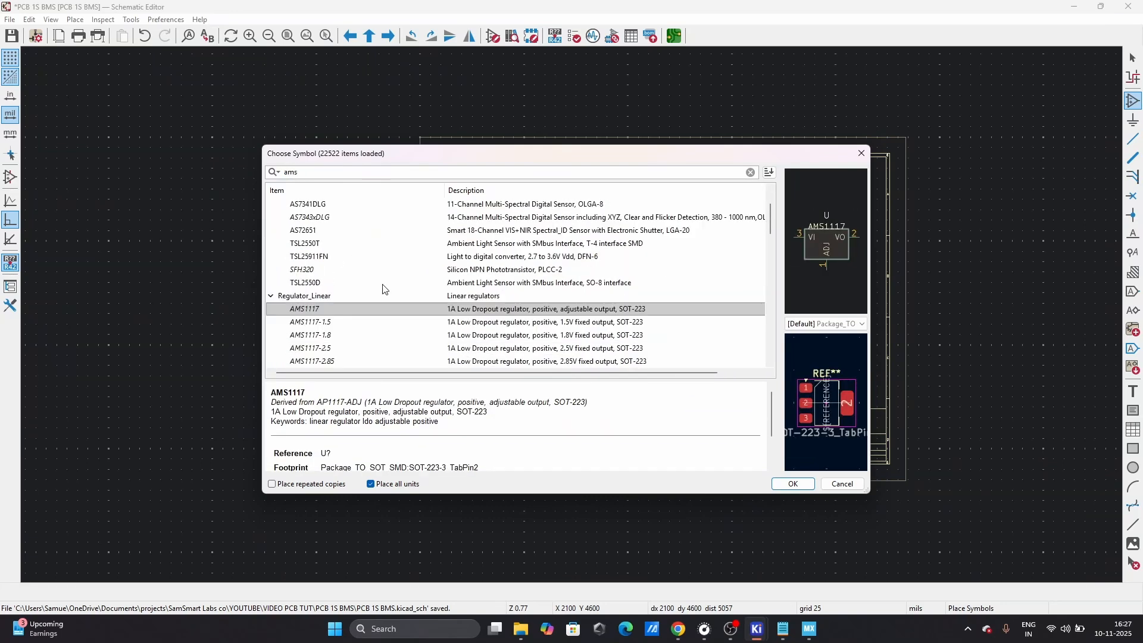
left_click(338, 335)
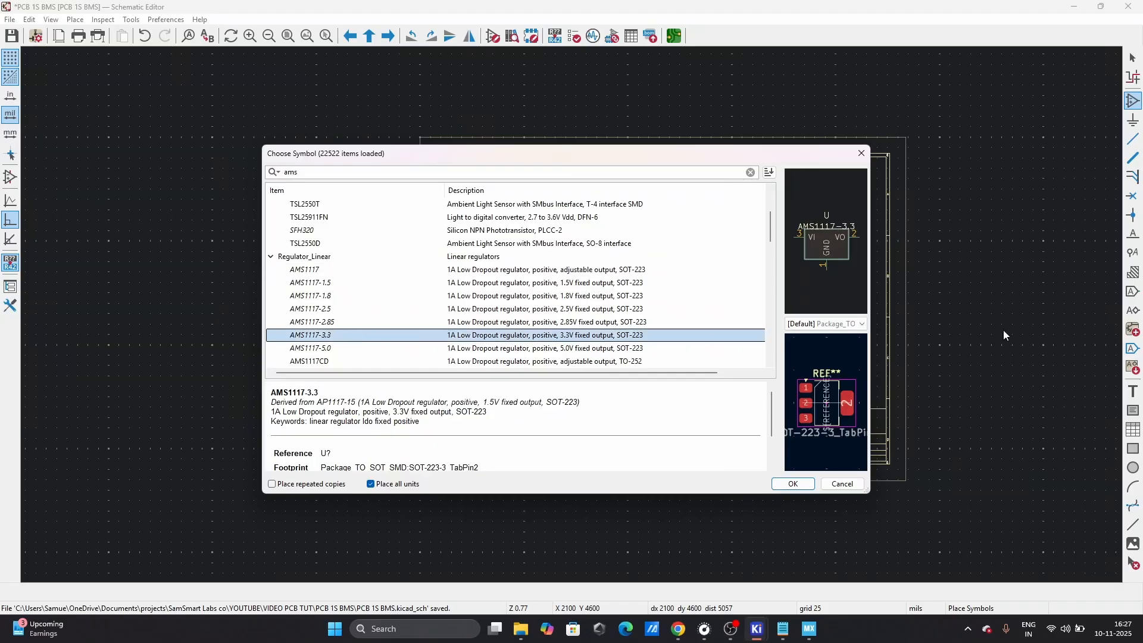
left_click(793, 484)
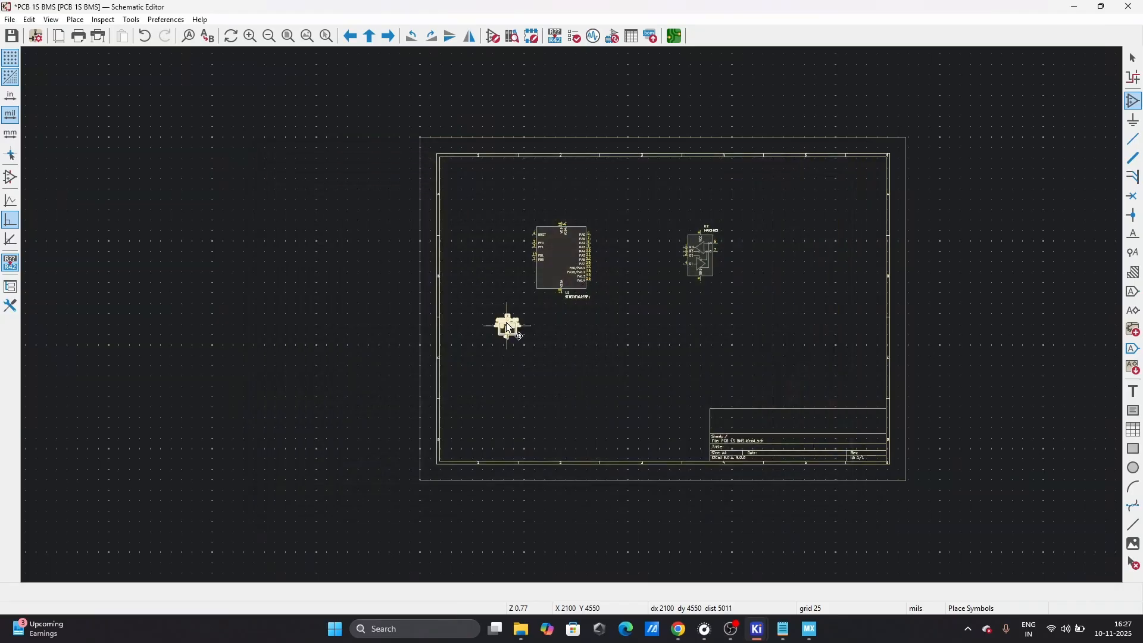
- Place the AMS1117-3.3 regulator below the microcontroller, near the lower-left area of the drawing sheet
scroll(572, 284, "up", 4)
scroll(595, 319, "down", 5)
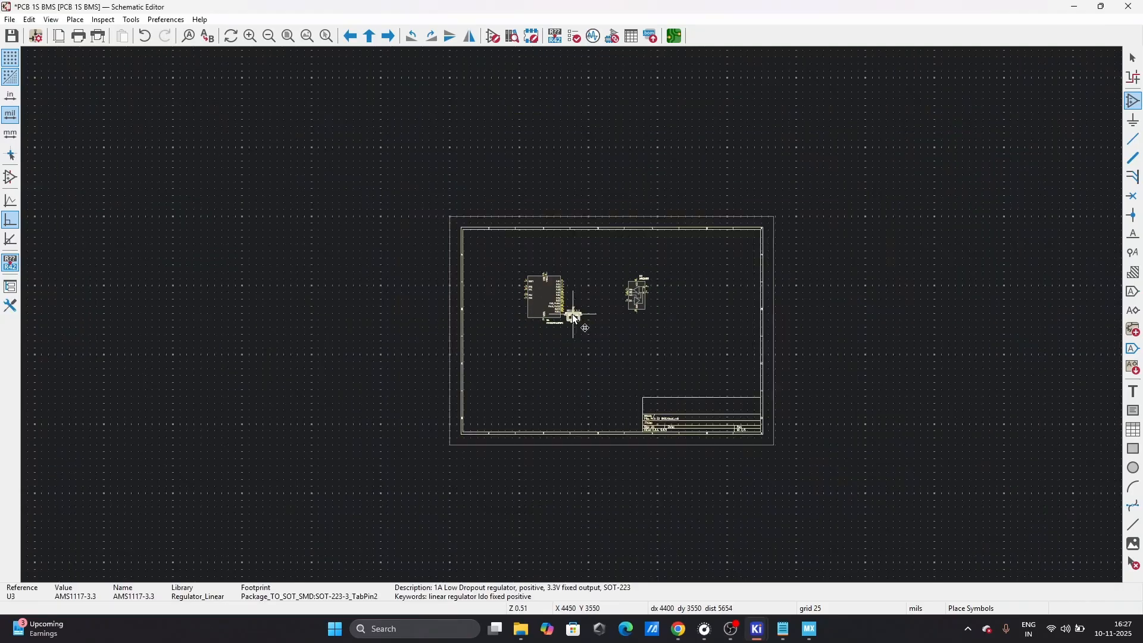
scroll(567, 319, "up", 4)
scroll(572, 315, "up", 1)
scroll(569, 319, "down", 3)
scroll(553, 321, "up", 5)
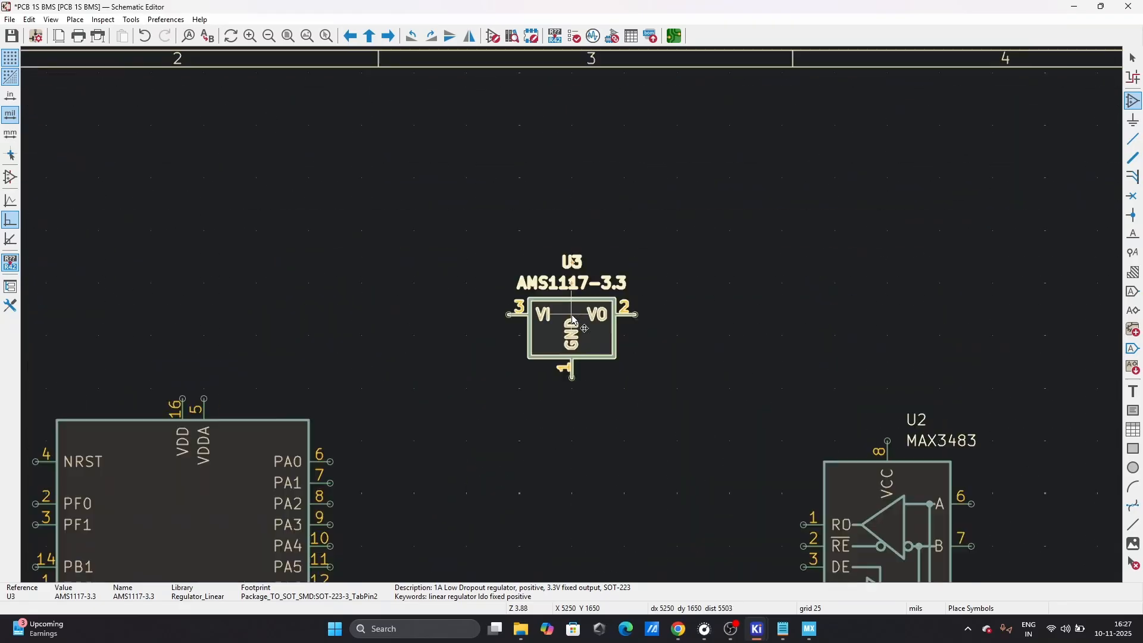
scroll(567, 252, "down", 5)
scroll(572, 314, "up", 5)
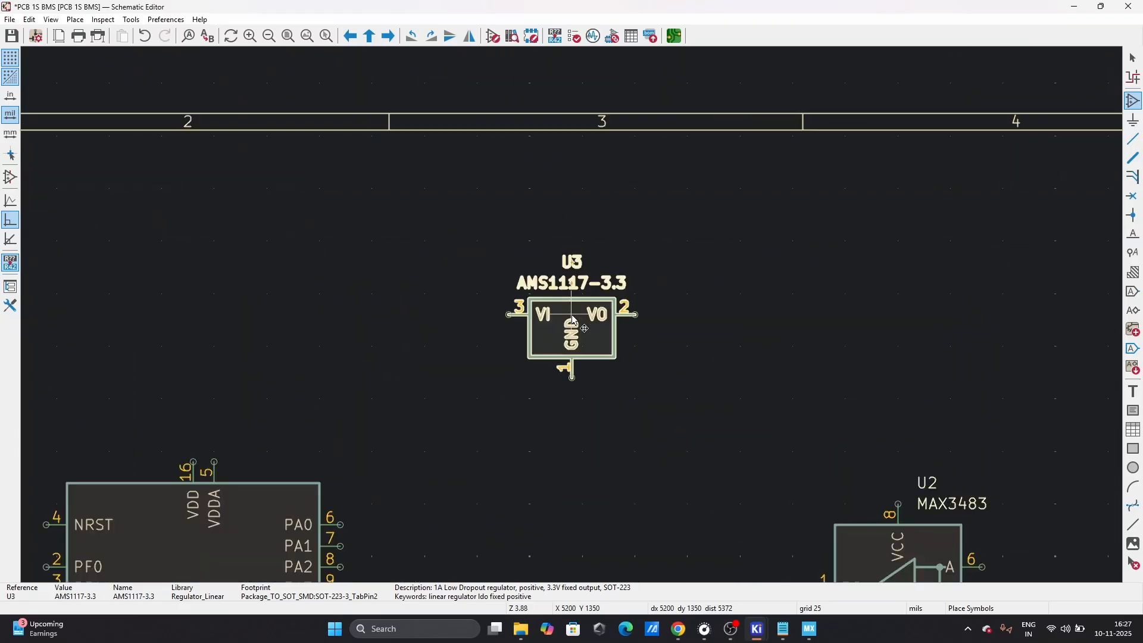
scroll(574, 320, "up", 5)
scroll(574, 310, "down", 6)
scroll(569, 316, "up", 5)
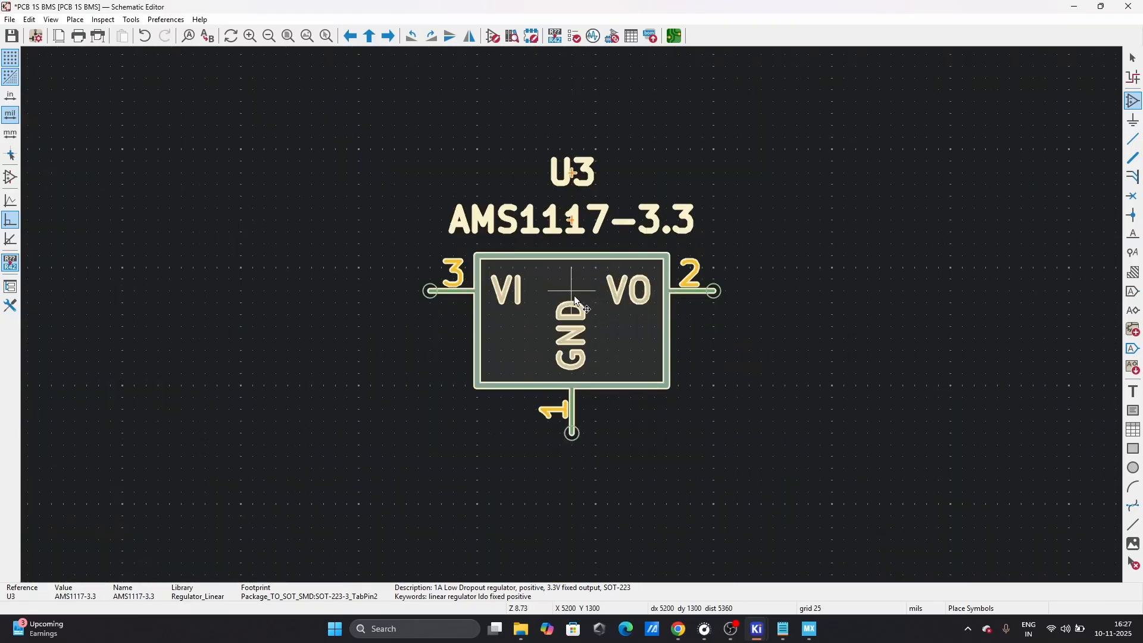
scroll(575, 298, "down", 8)
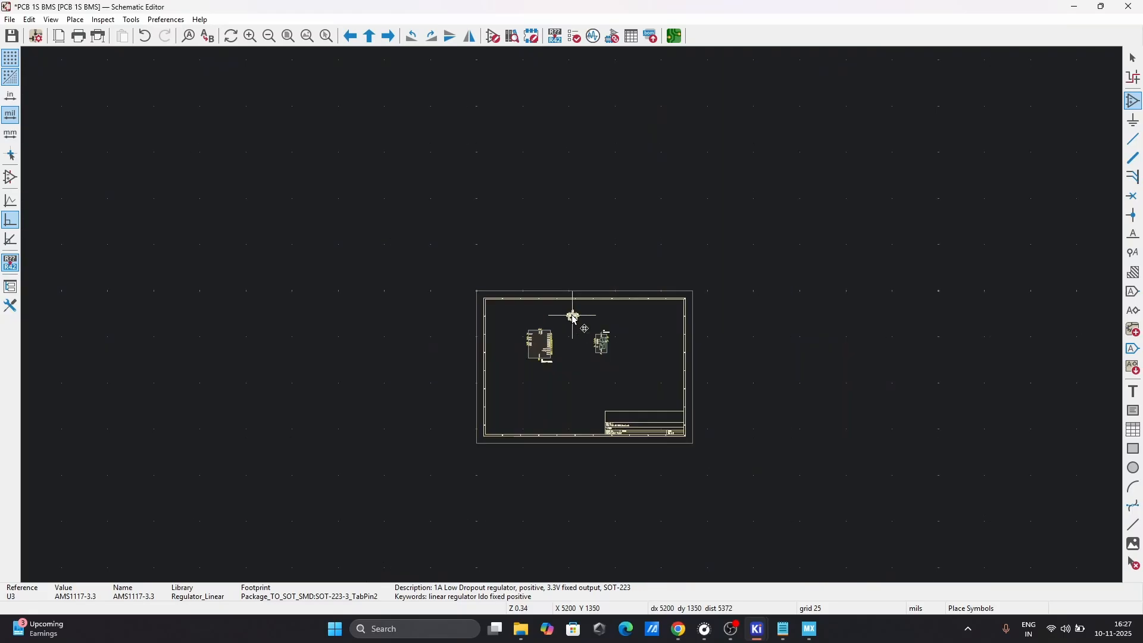
scroll(518, 400, "up", 5)
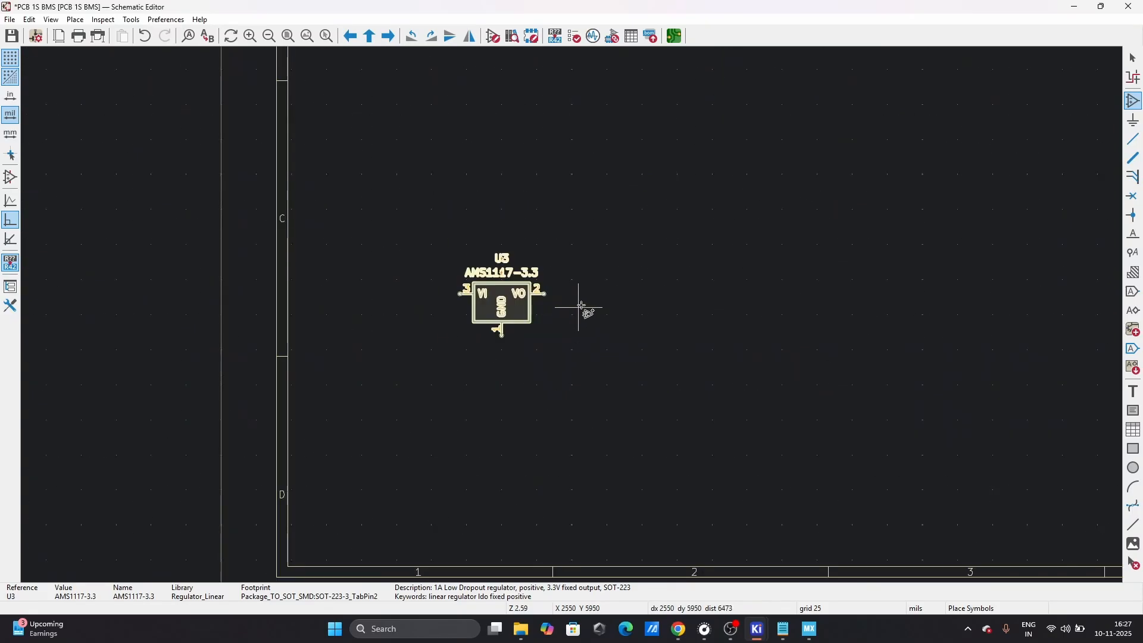
left_click(581, 307)
- Move the STM32F042F6Px symbol slightly up and left on the sheet, further from the MAX3483
scroll(574, 314, "down", 4)
scroll(602, 226, "up", 4)
scroll(581, 264, "down", 4)
scroll(566, 305, "up", 3)
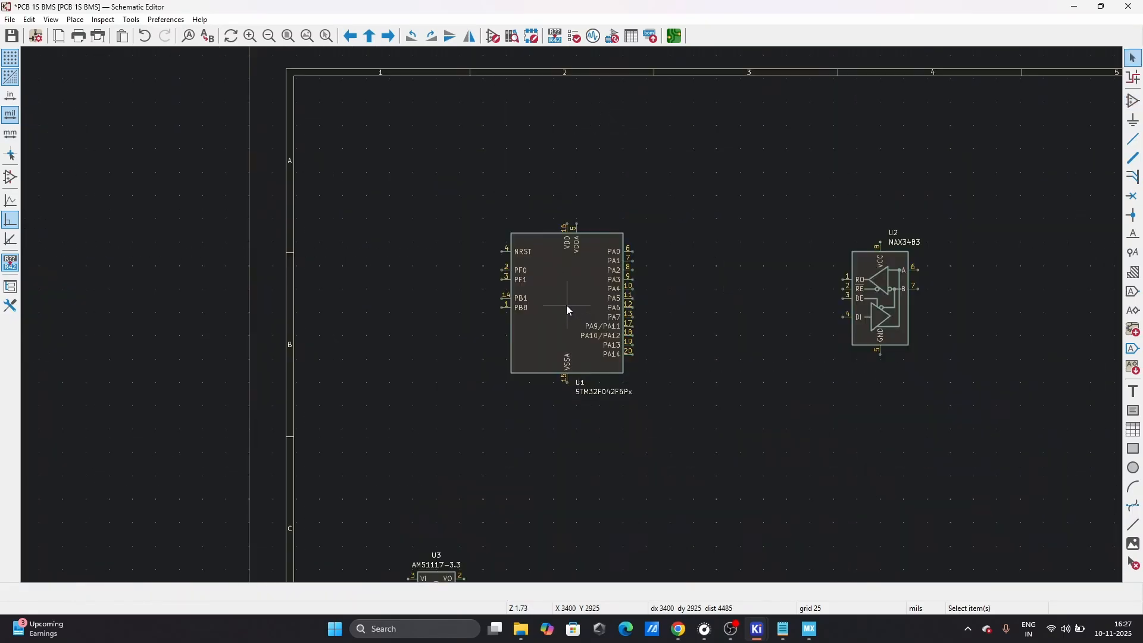
left_click_drag(567, 308, 510, 283)
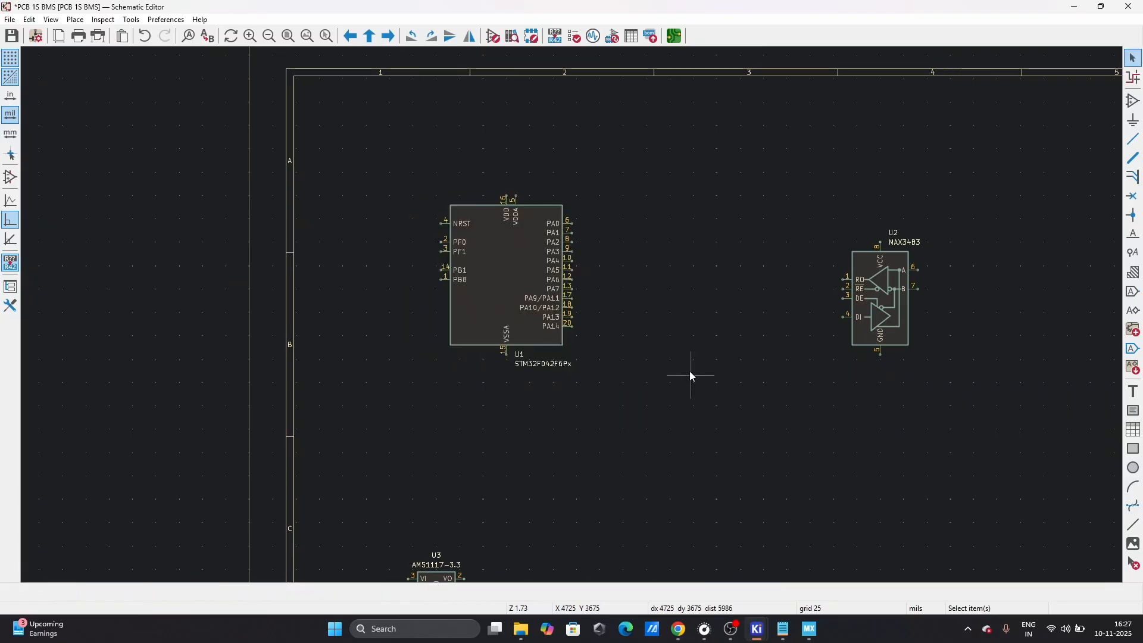
- Examine the microcontroller's pins on the schematic and switch to STM32CubeMX to check the pin assignments
scroll(573, 315, "up", 4)
scroll(573, 316, "down", 4)
scroll(572, 316, "up", 4)
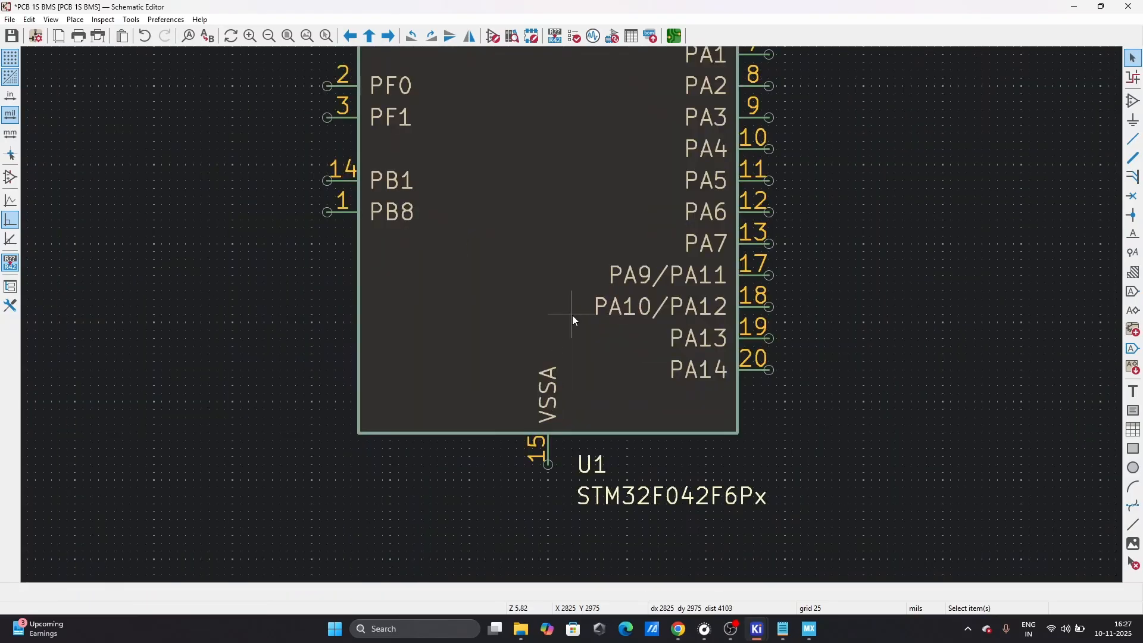
scroll(573, 316, "down", 3)
scroll(648, 355, "down", 3)
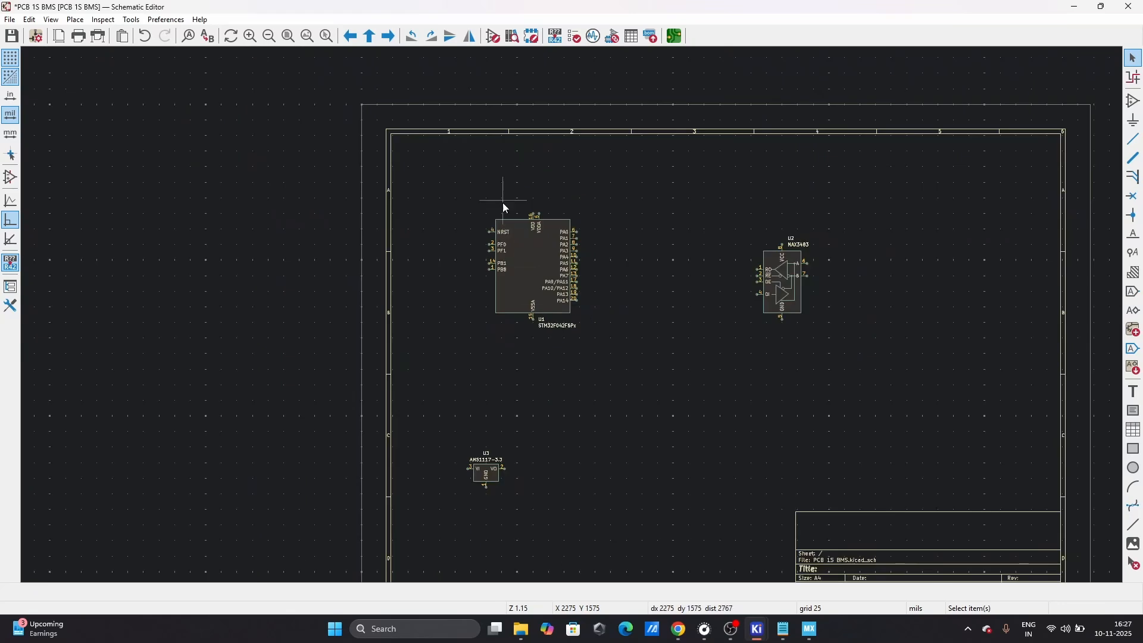
scroll(505, 207, "up", 4)
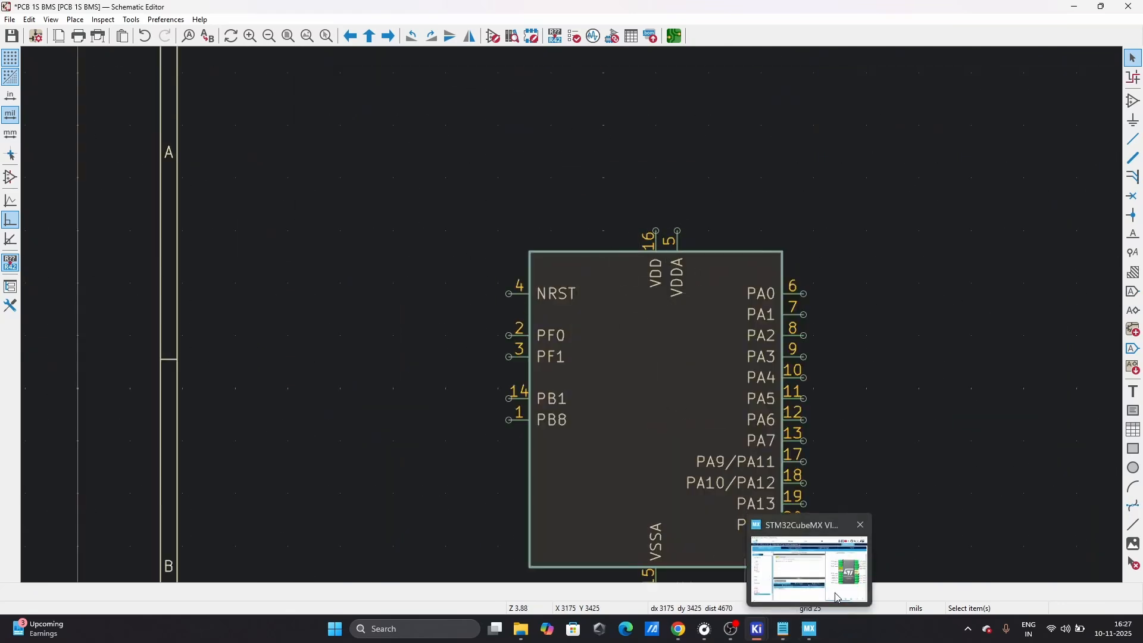
left_click(837, 596)
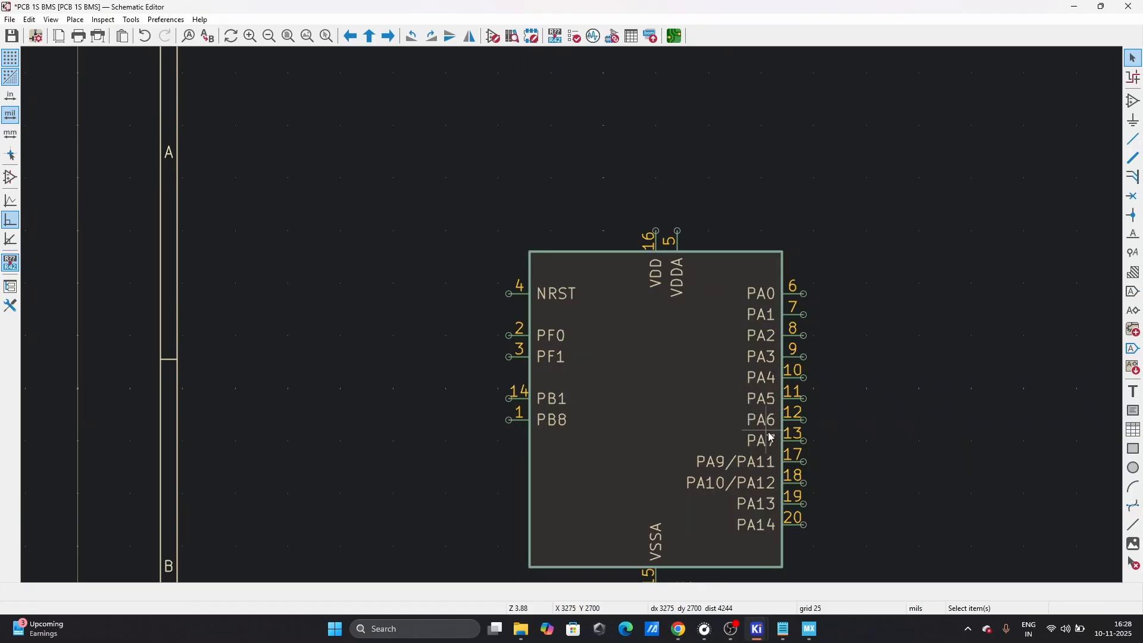
- Assign the alternate functions USART2_DE to PA1, USART2_TX to PA2 and USART2_RX to PA3 on the microcontroller
right_click(765, 317)
mouse_move(822, 285)
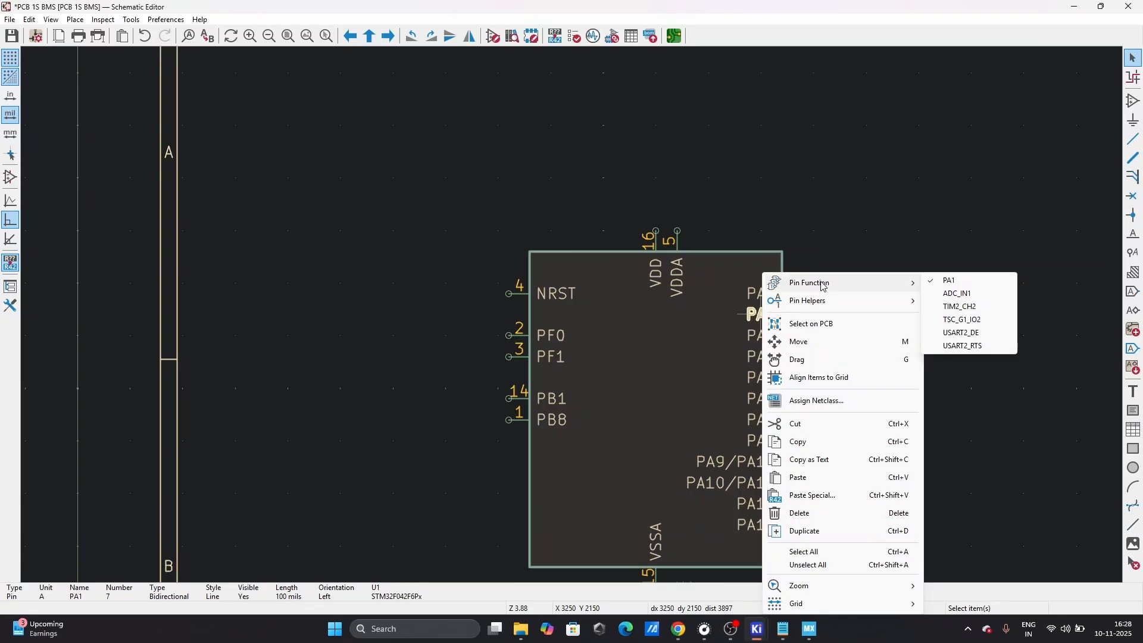
left_click(960, 333)
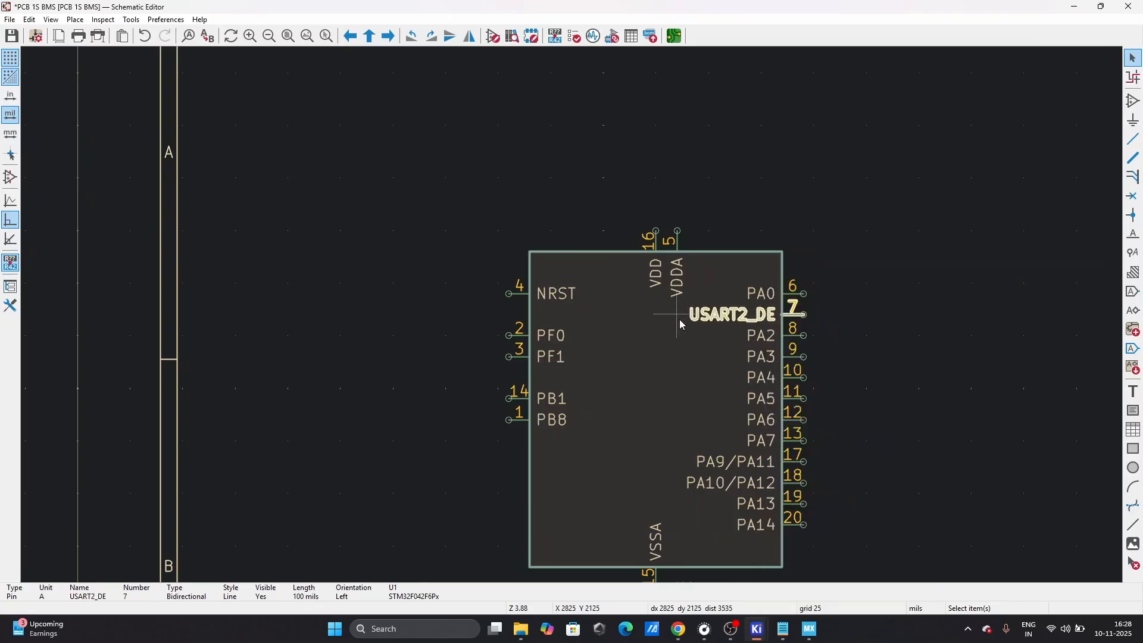
right_click(761, 339)
mouse_move(861, 285)
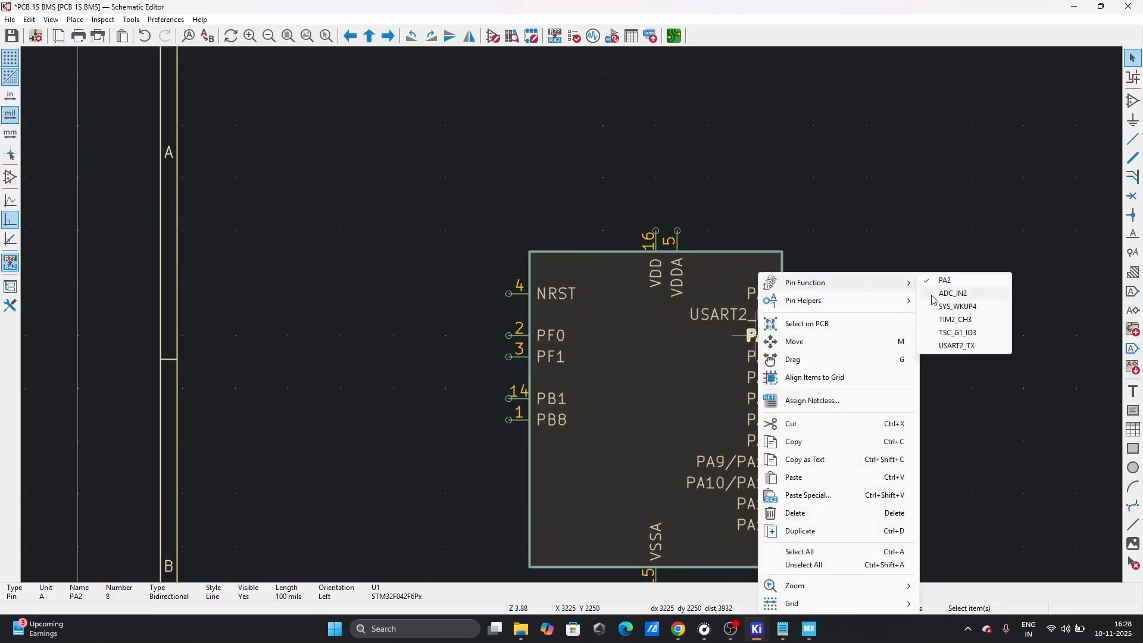
left_click(957, 346)
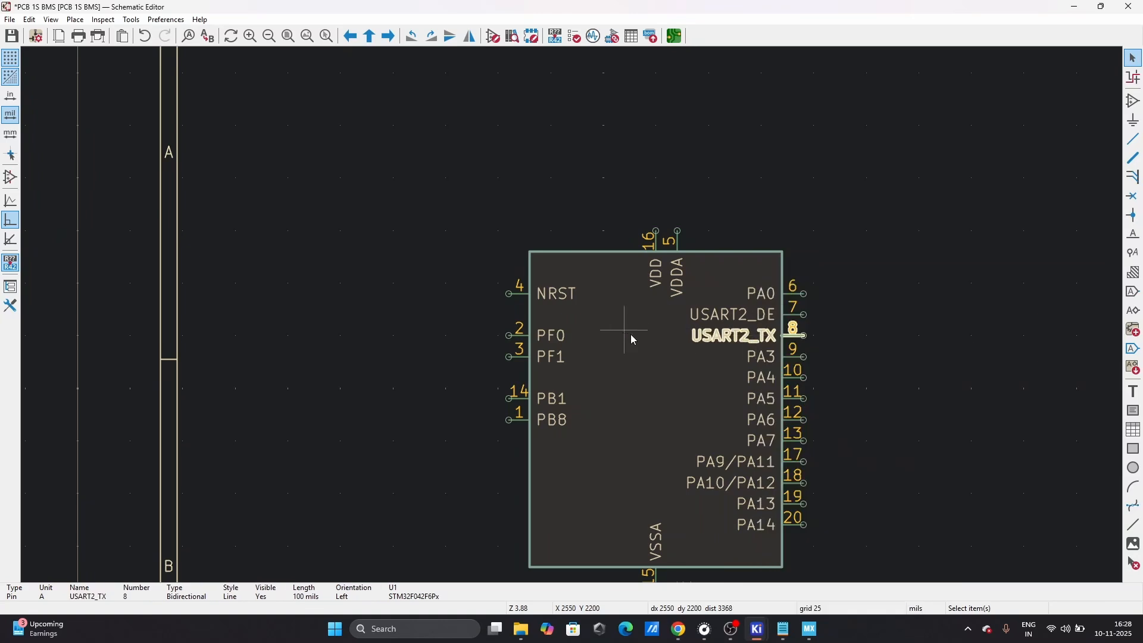
right_click(761, 361)
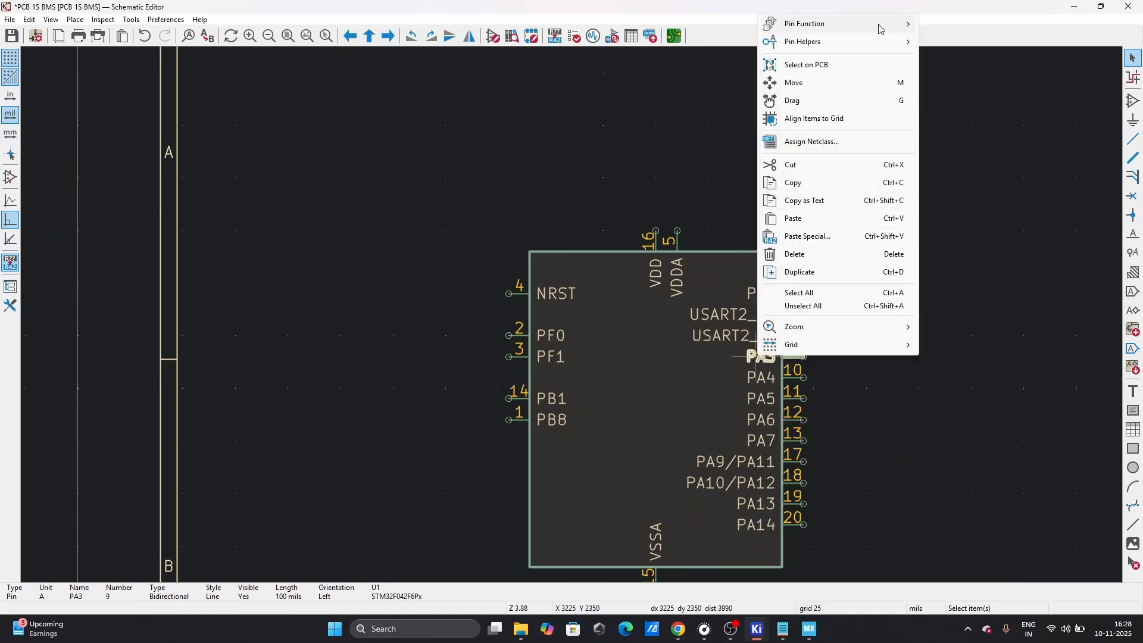
mouse_move(882, 26)
left_click(954, 73)
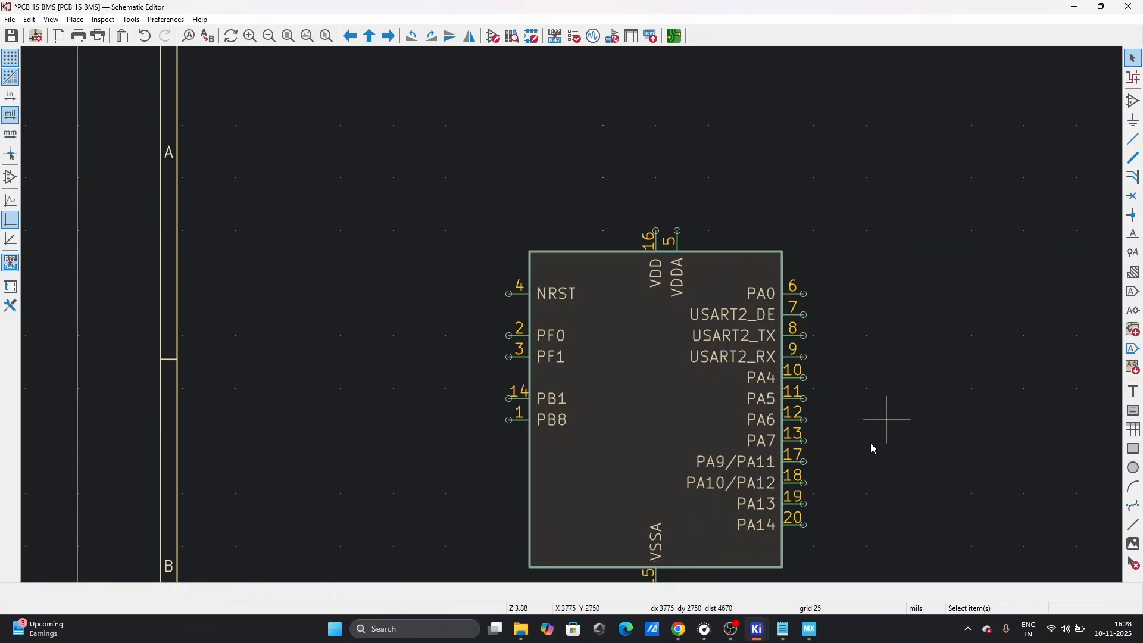
left_click(769, 316)
left_click(765, 336, "shift")
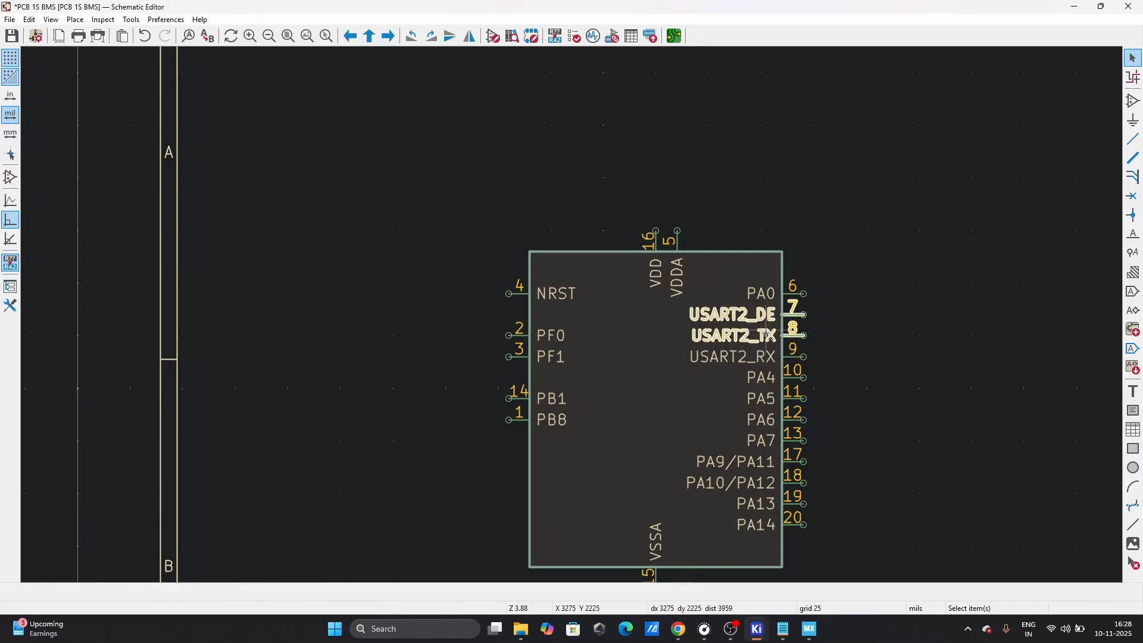
left_click(754, 355, "shift")
left_click(929, 319)
scroll(929, 319, "down", 2)
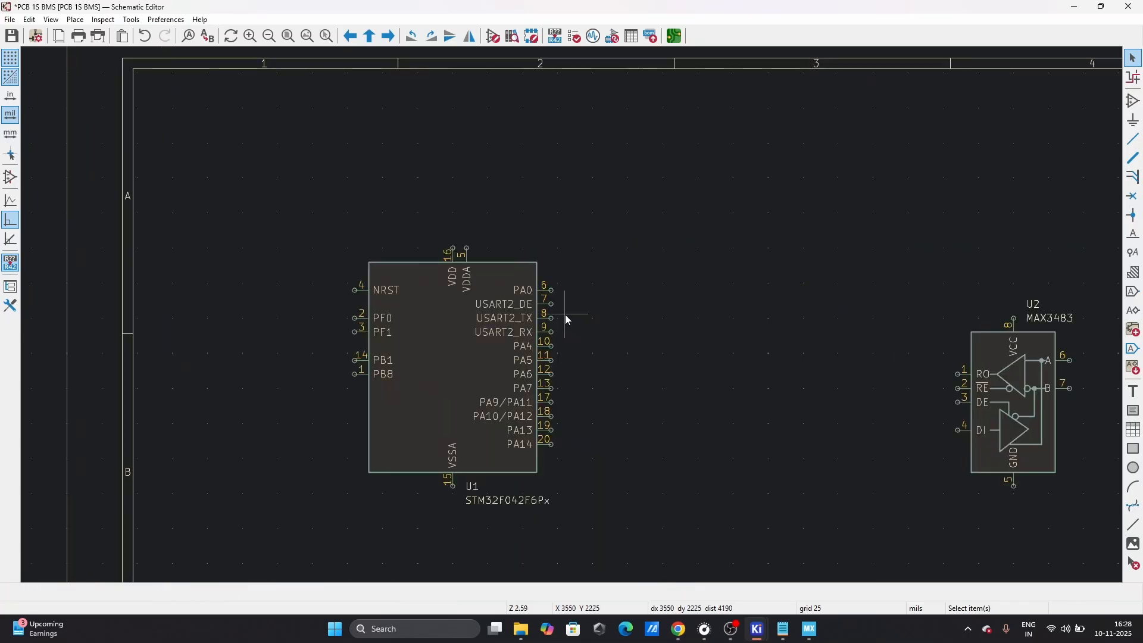
left_click(516, 304)
left_click(516, 319, "shift")
left_click(514, 331, "shift")
right_click(514, 331)
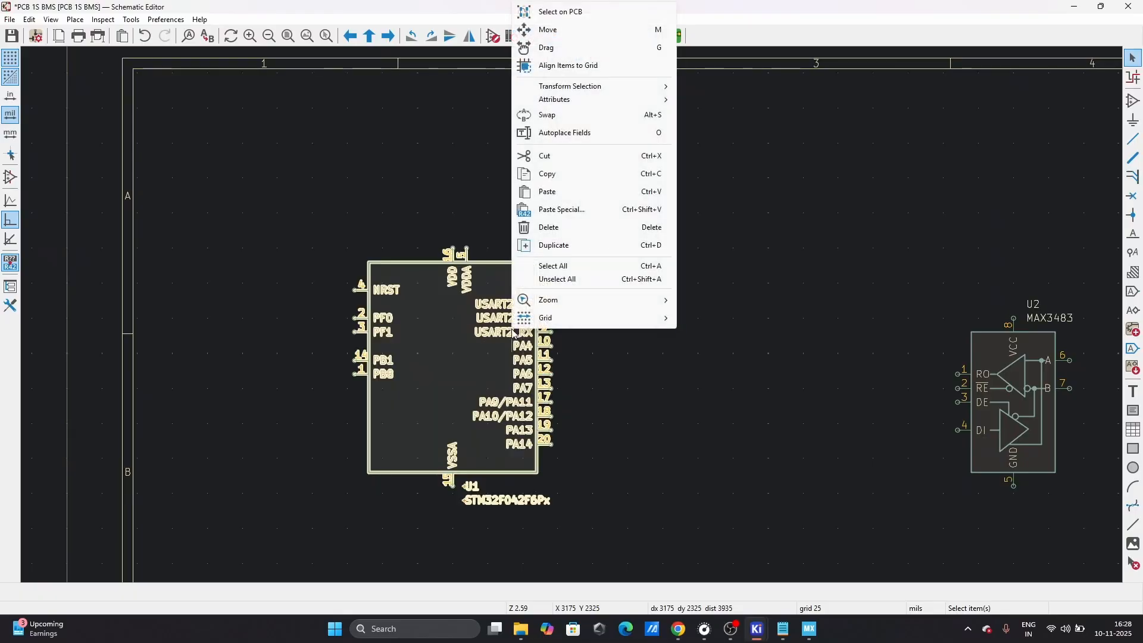
left_click(686, 335)
left_click(515, 303)
left_click(510, 331, "shift")
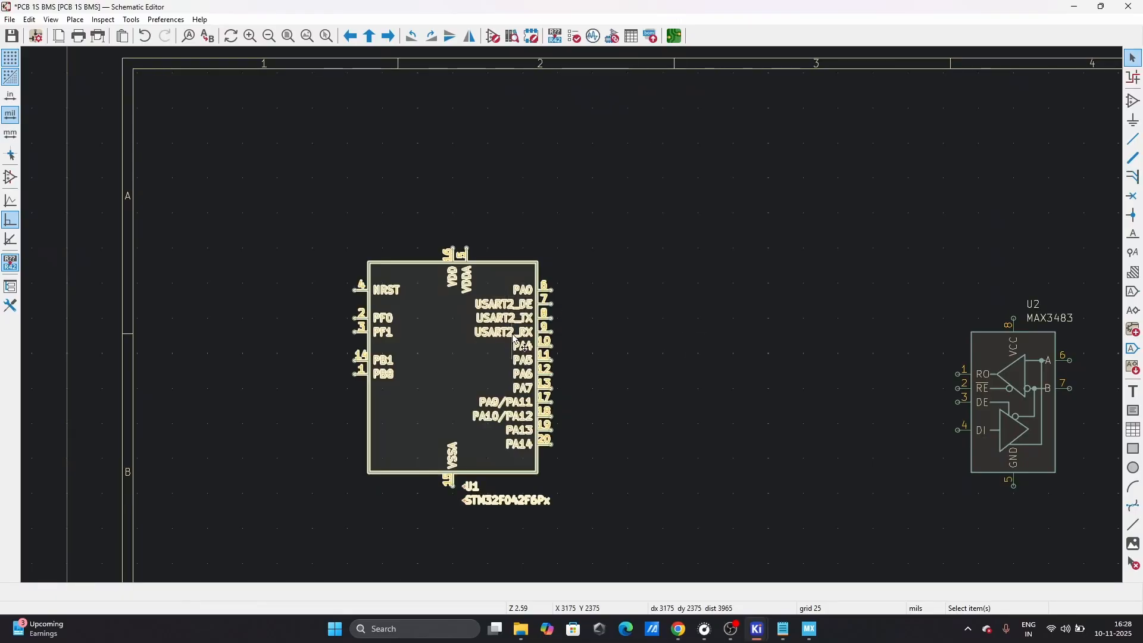
left_click(662, 328)
left_click(526, 304)
left_click(501, 319, "shift")
left_click(617, 328)
- Add wired net labels to the microcontroller's USART2_DE, USART2_TX and USART2_RX pins in one operation
left_click(530, 319)
left_click(529, 304, "shift")
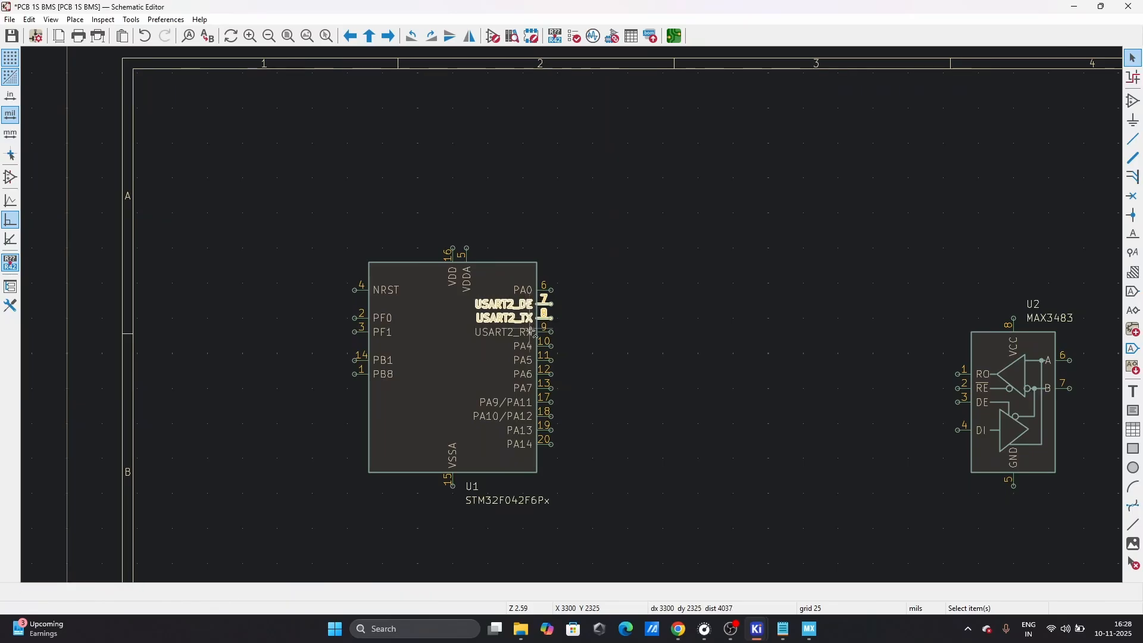
left_click(531, 332, "shift")
right_click(532, 336)
mouse_move(622, 18)
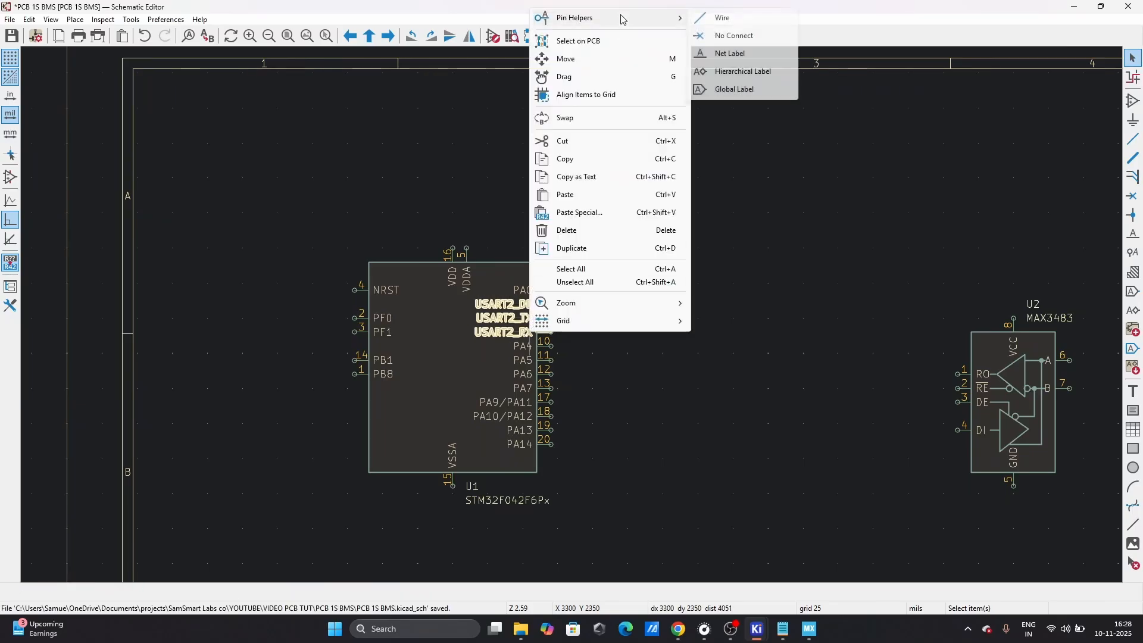
left_click(730, 54)
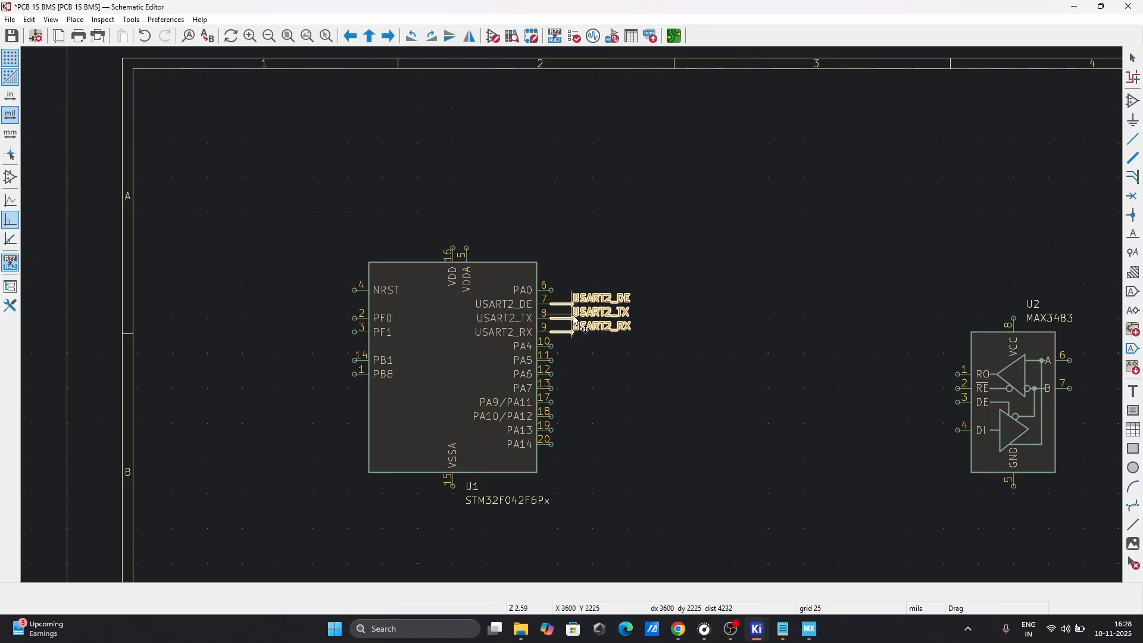
scroll(573, 316, "up", 3)
scroll(573, 316, "down", 3)
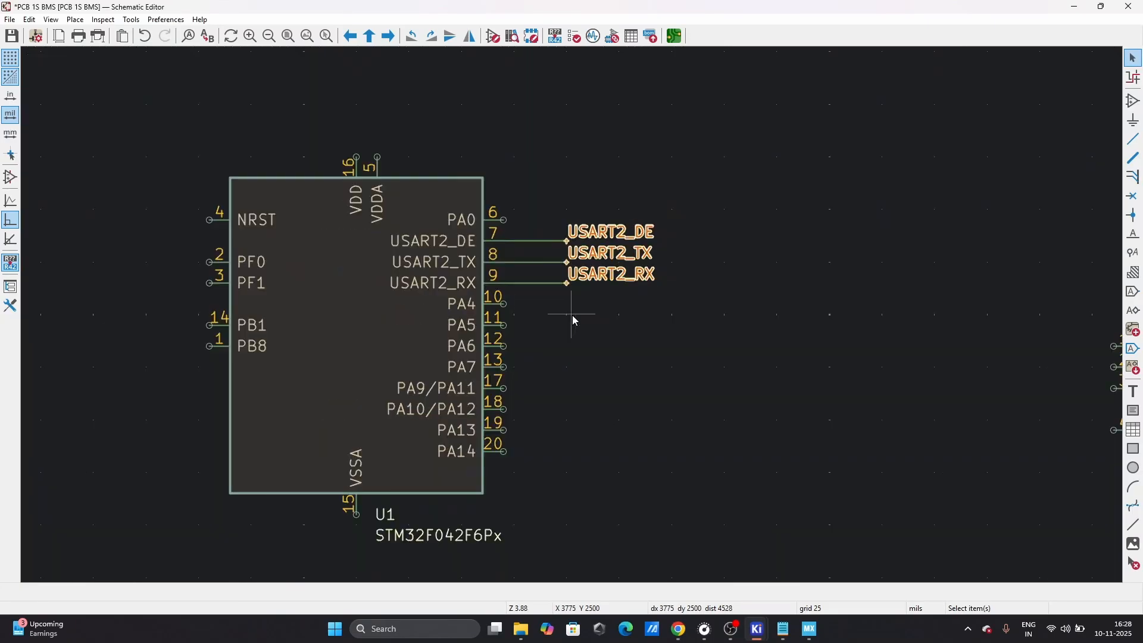
left_click(584, 317)
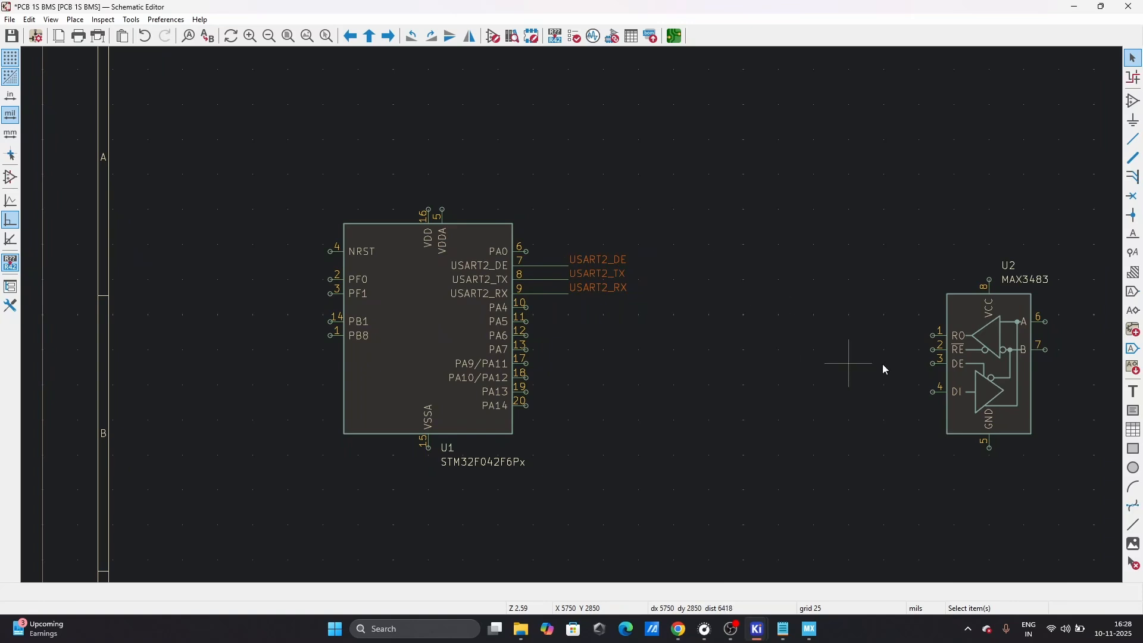
- Try wiring the microcontroller's PA5 pin directly to the MAX3483's RO pin and undo that wire
key("w")
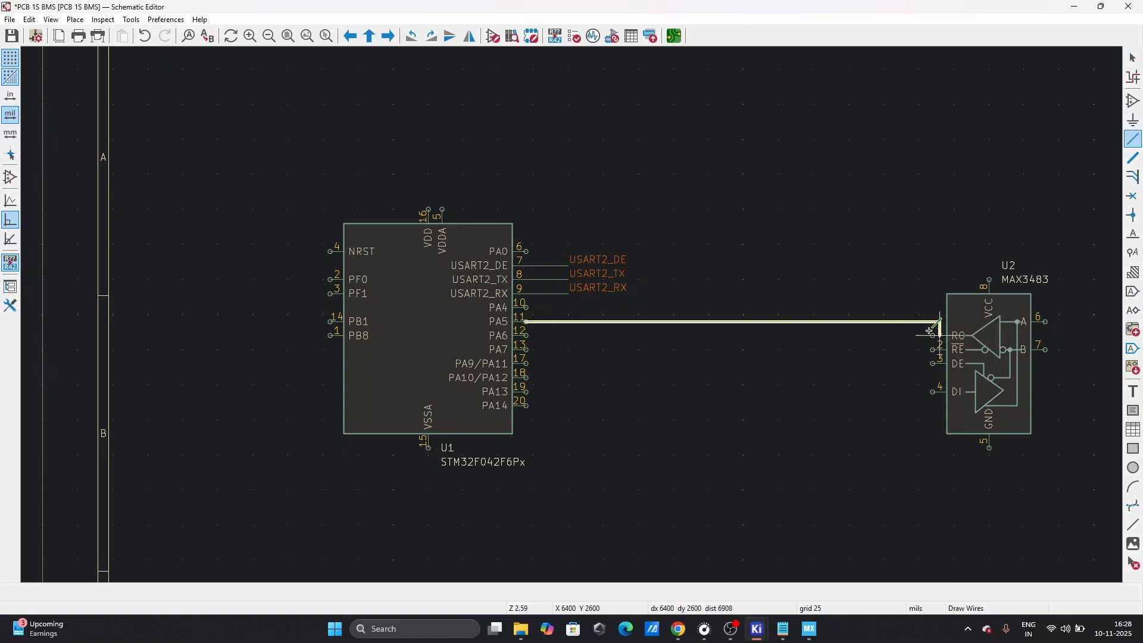
left_click(934, 335)
key("ctrl+z")
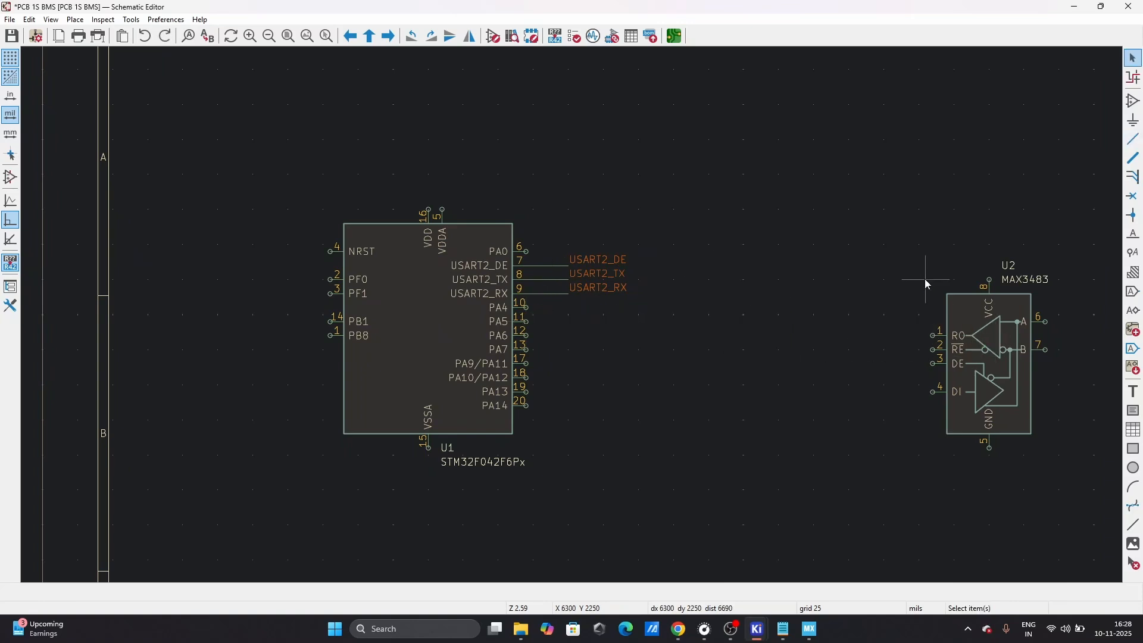
- Examine the microcontroller's three USART2 net labels and compare them with the MAX3483's pins
left_click(599, 260)
left_click(598, 274)
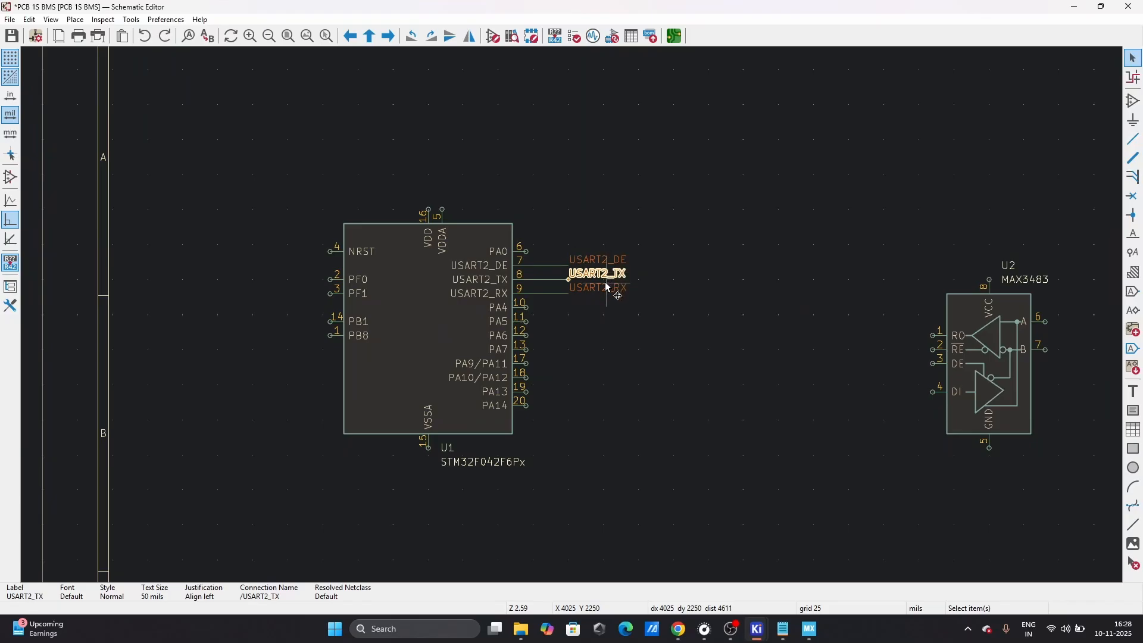
left_click(598, 287)
left_click(599, 260)
left_click(598, 274)
left_click(599, 287)
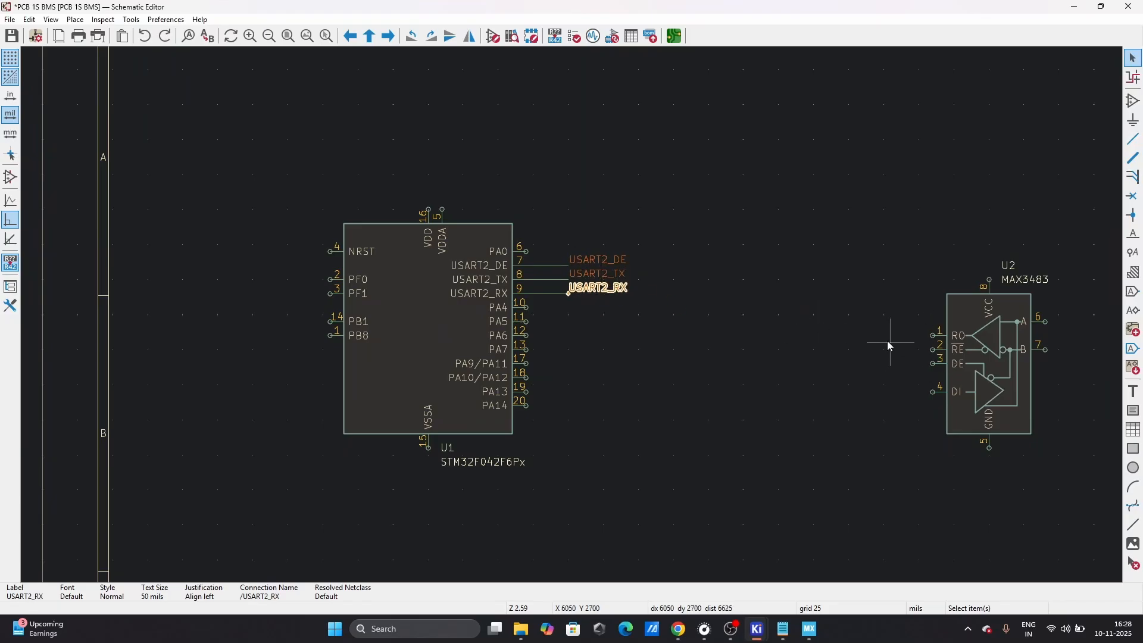
scroll(828, 333, "down", 2)
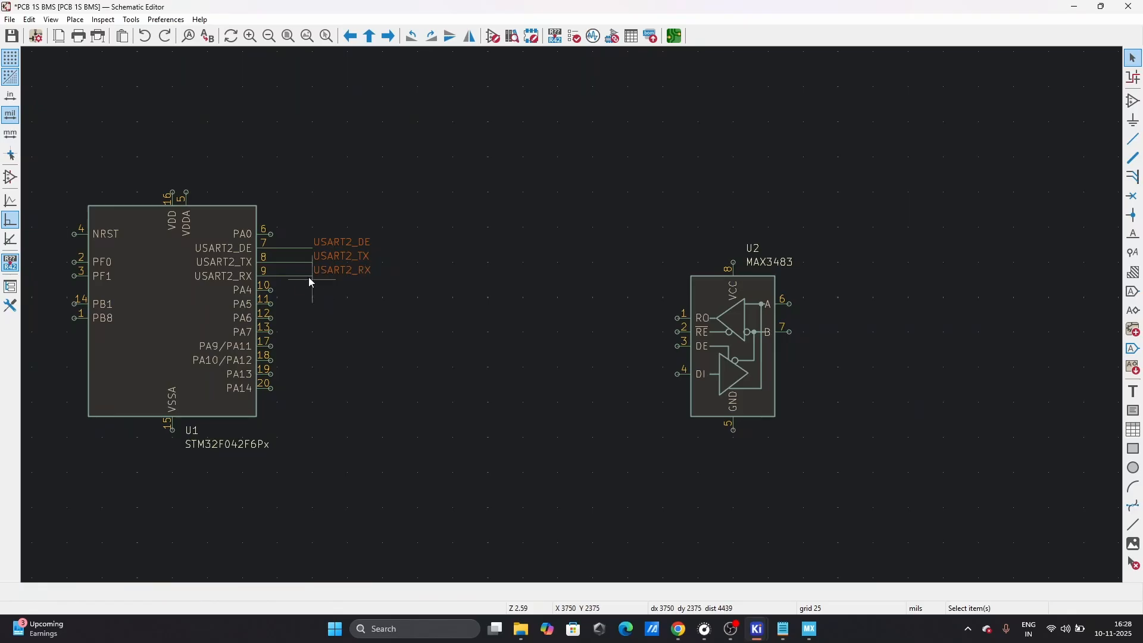
scroll(308, 277, "down", 3)
- Draw a rectangle framing the STM32F042F6Px microcontroller and its net labels in the upper-left part of the sheet
left_click_drag(459, 258, 707, 497)
left_click_drag(538, 346, 531, 344)
left_click(646, 389)
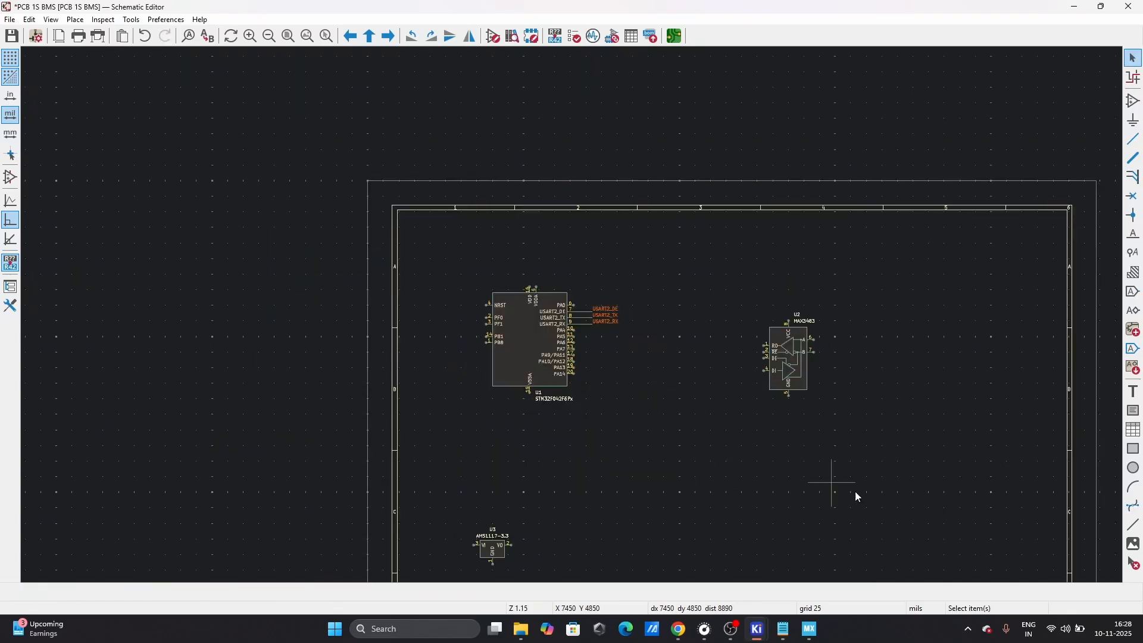
left_click(1134, 448)
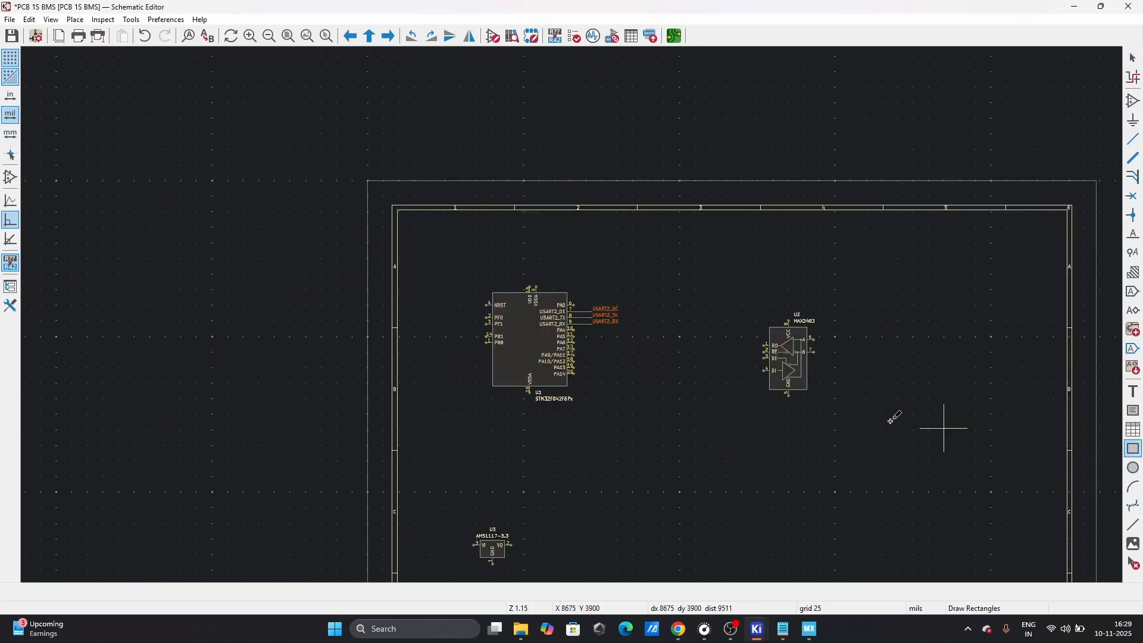
left_click(416, 226)
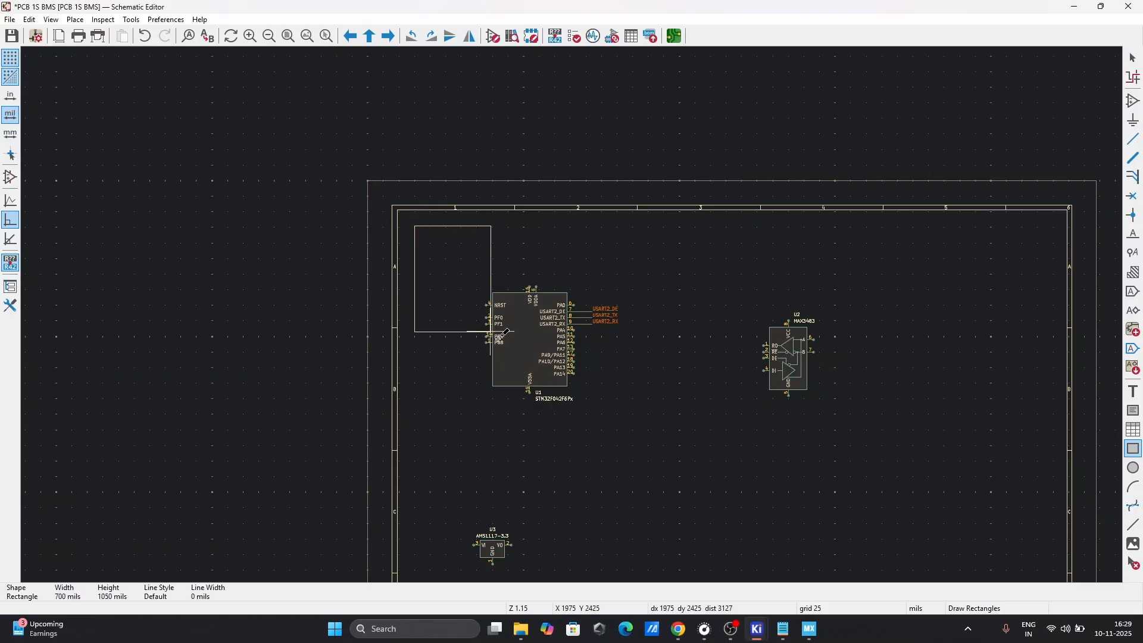
left_click(665, 459)
key("Escape")
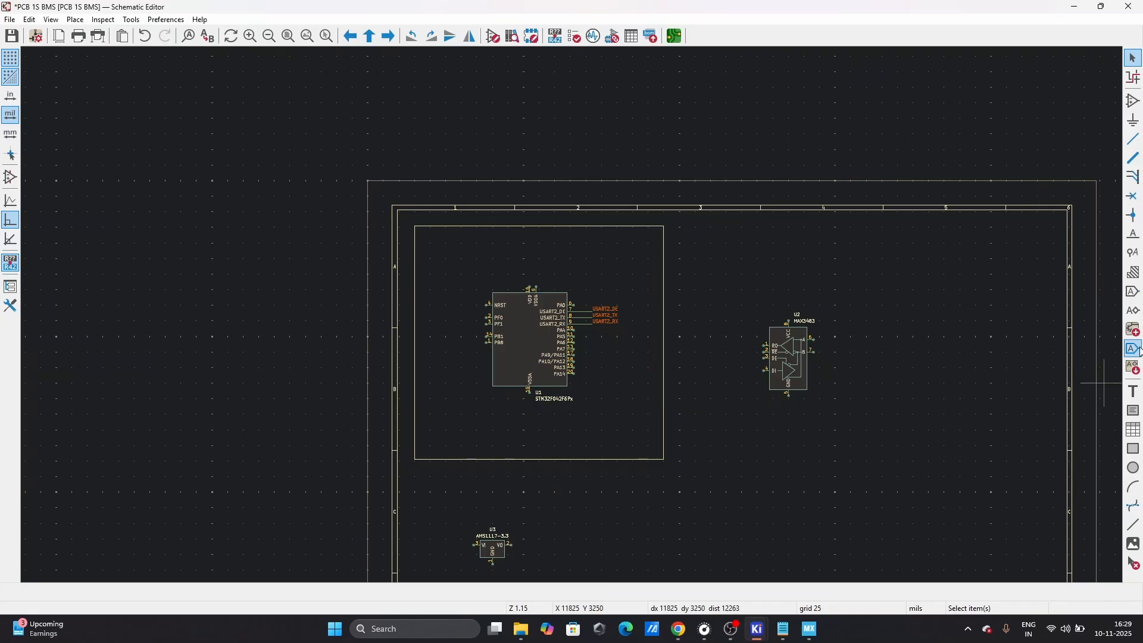
- Create a text annotation reading "STM32F042 MCU" for the microcontroller's frame
left_click(1134, 391)
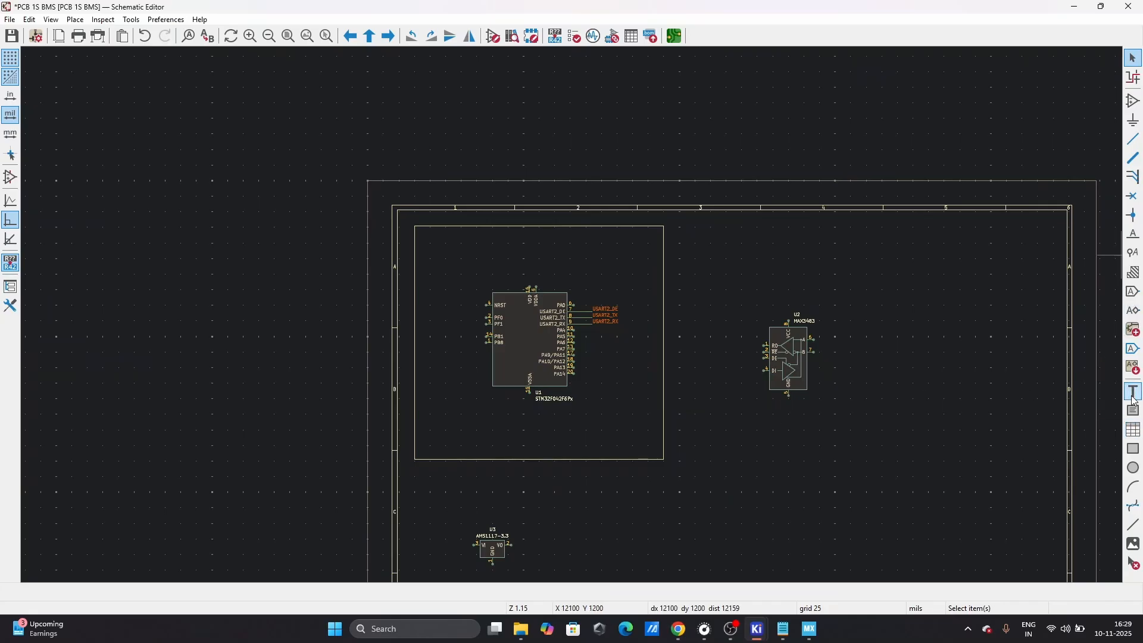
left_click(670, 474)
type("stm")
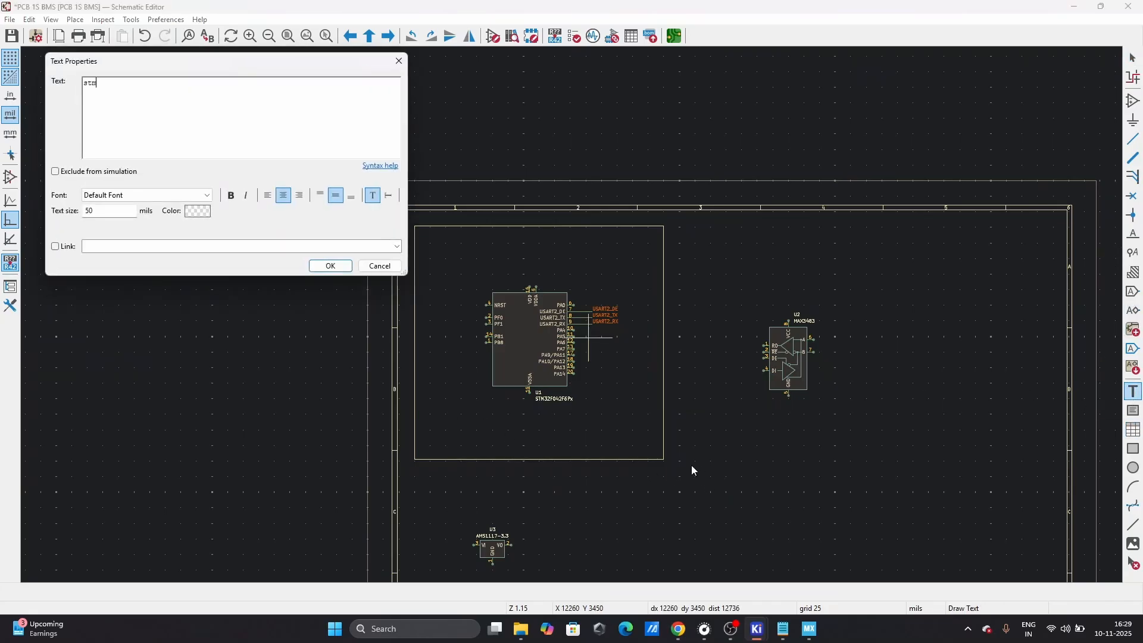
key("Caps_Lock")
type("STM3")
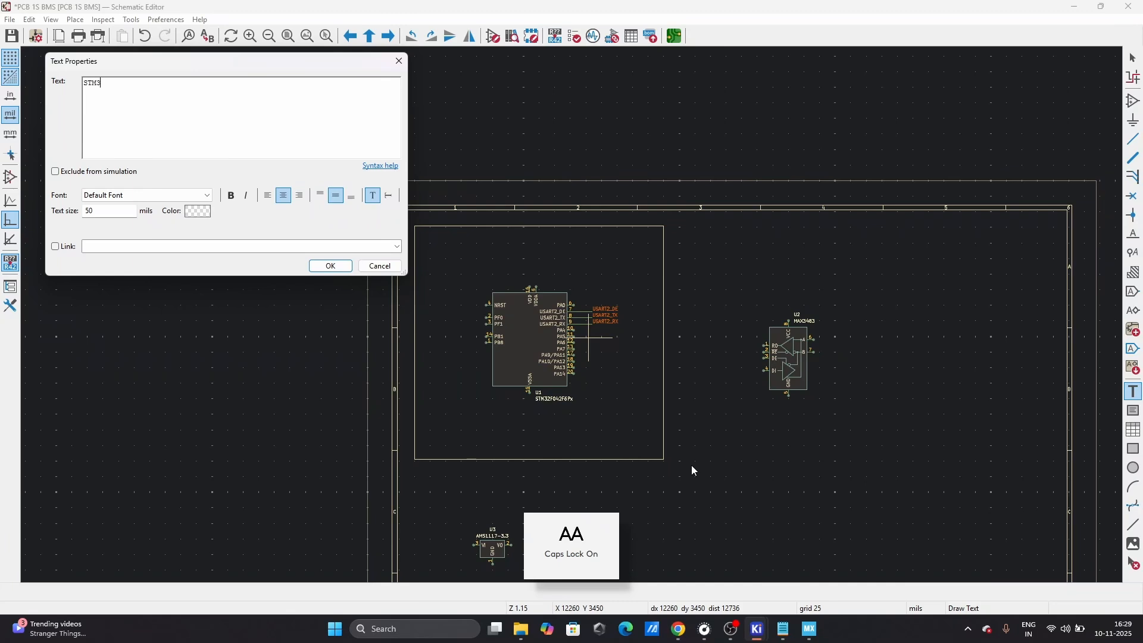
type("2F042 MCU")
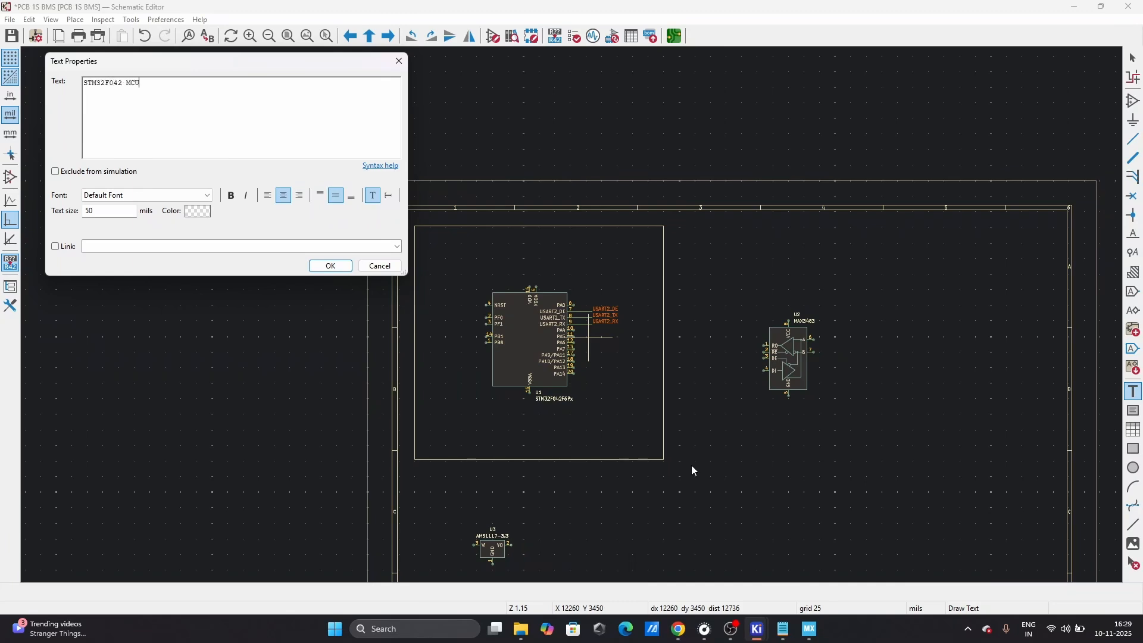
key("Caps_Lock")
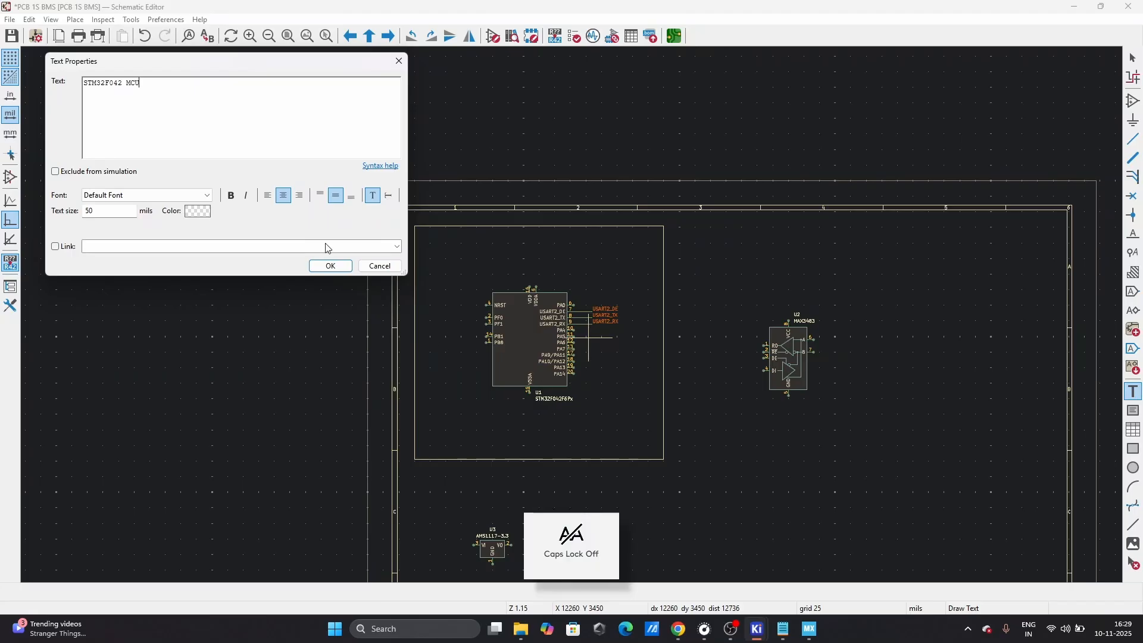
- Make the annotation text bold and italic and place it centred just inside the frame's upper edge
left_click(231, 195)
left_click(247, 196)
left_click(329, 266)
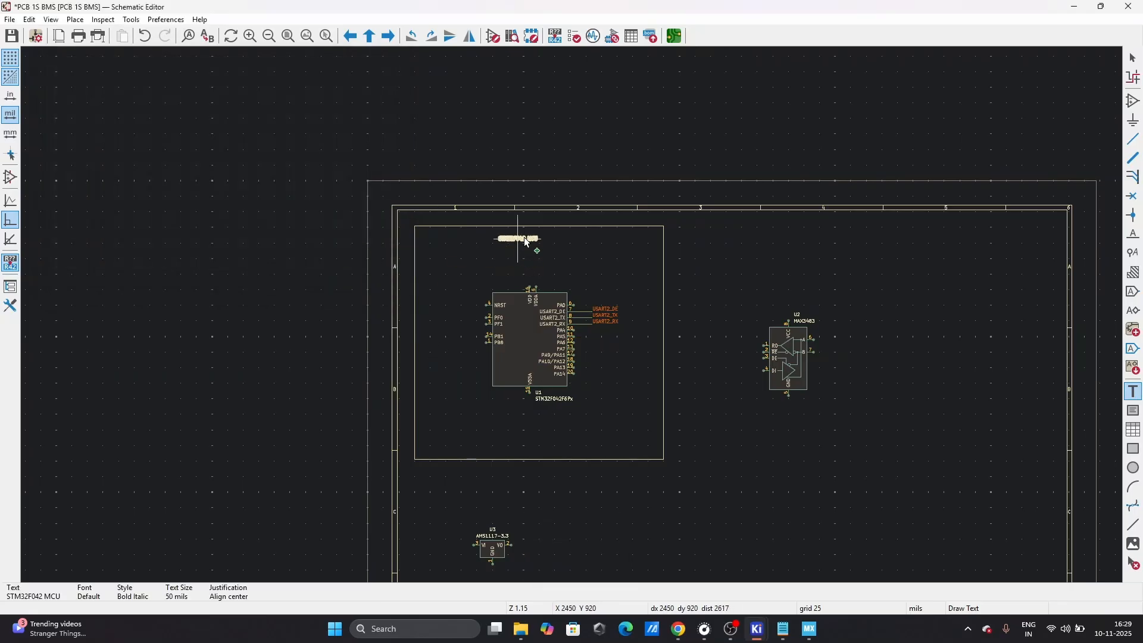
scroll(524, 242, "up", 5)
left_click(603, 278)
scroll(606, 285, "down", 5)
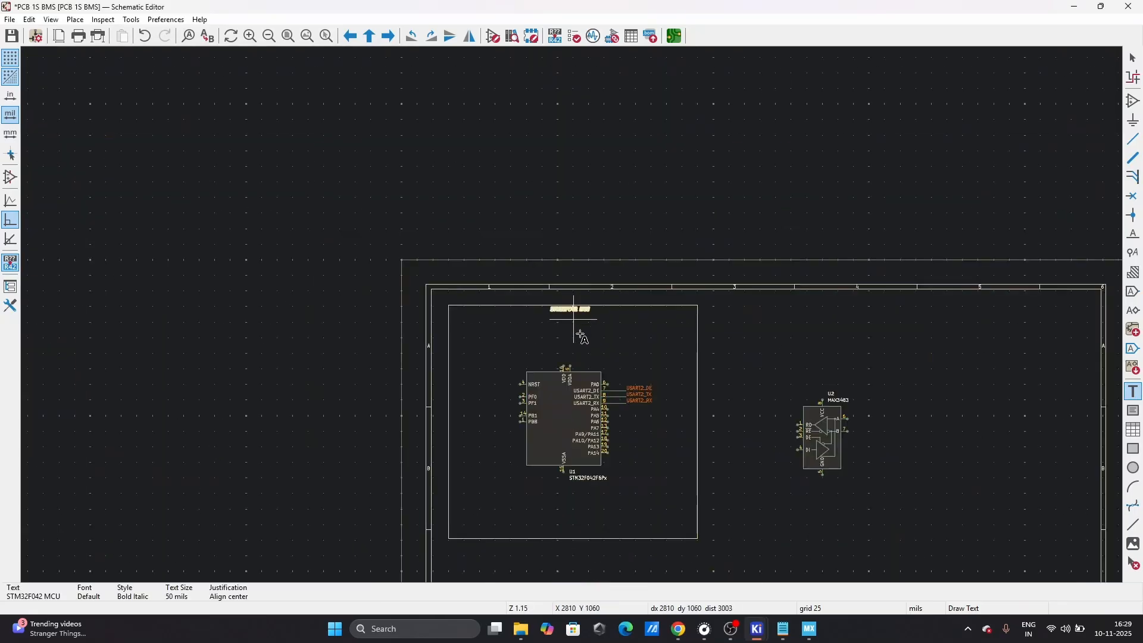
key("Escape")
scroll(599, 363, "up", 5)
scroll(573, 316, "down", 5)
scroll(573, 316, "up", 2)
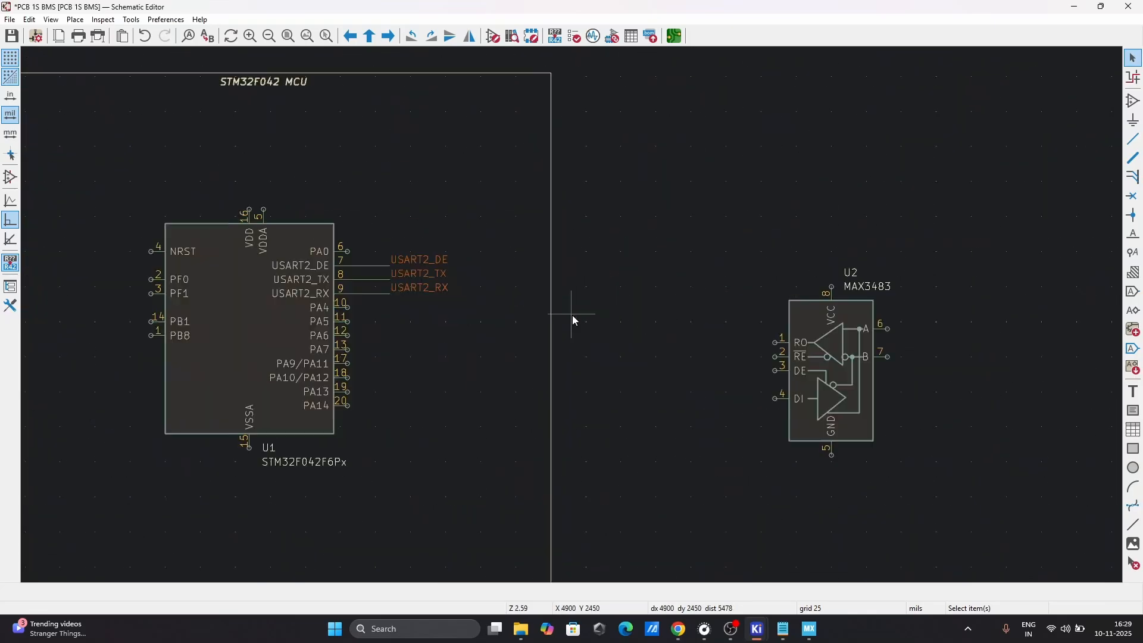
scroll(573, 316, "down", 3)
scroll(448, 262, "up", 5)
scroll(573, 315, "down", 6)
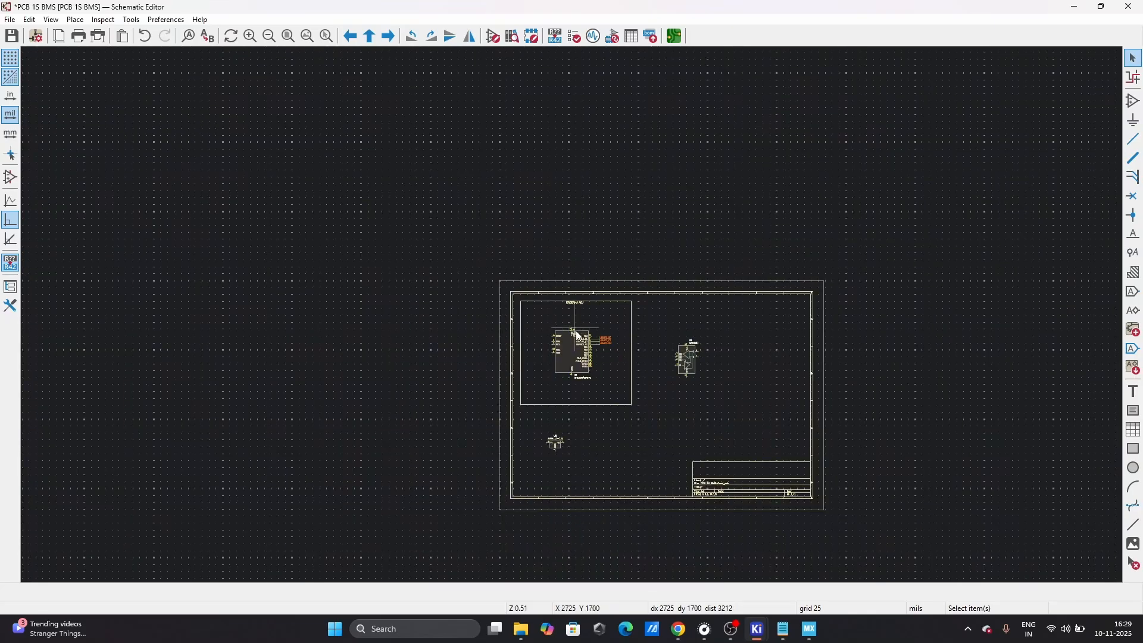
scroll(573, 316, "up", 6)
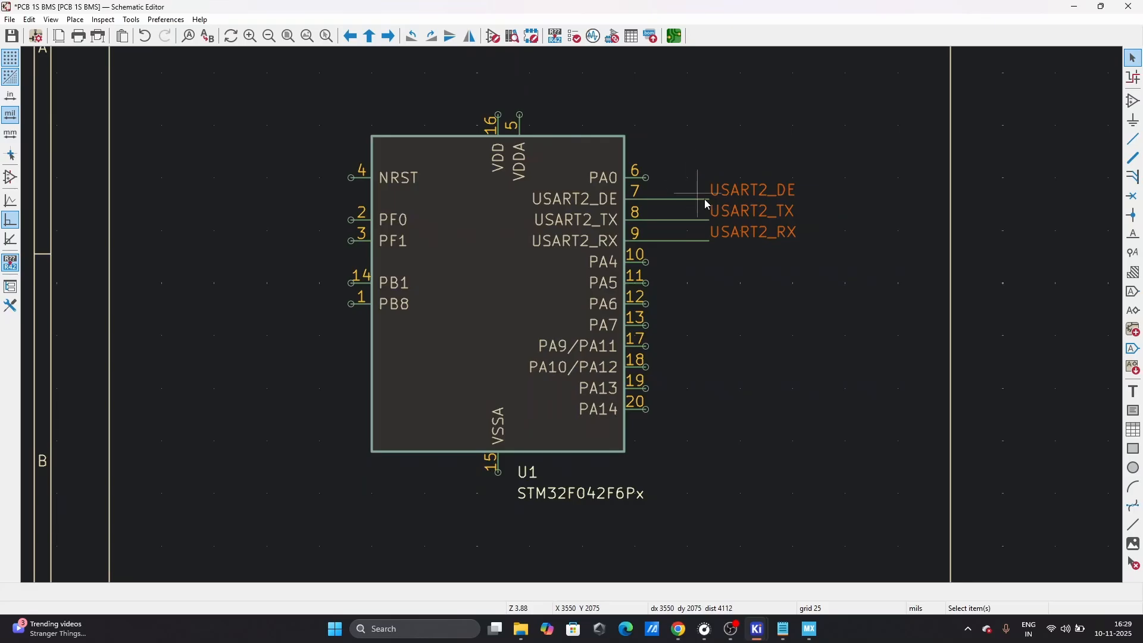
scroll(750, 189, "down", 5)
scroll(572, 316, "up", 4)
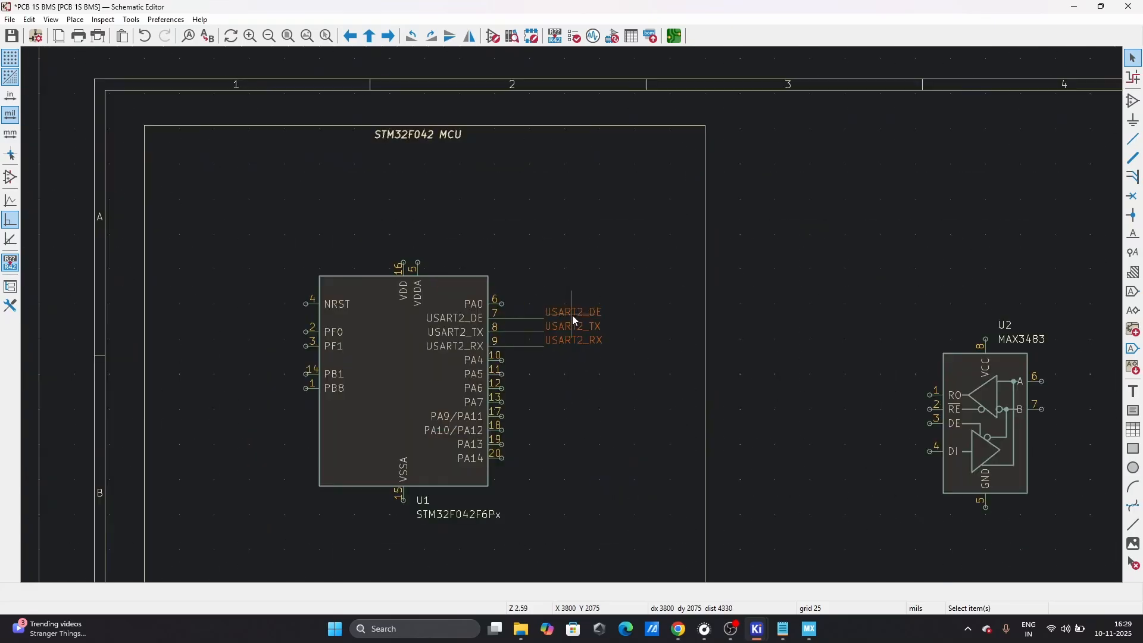
- Look through the alternate functions available for the microcontroller's PA0 pin
scroll(573, 315, "up", 4)
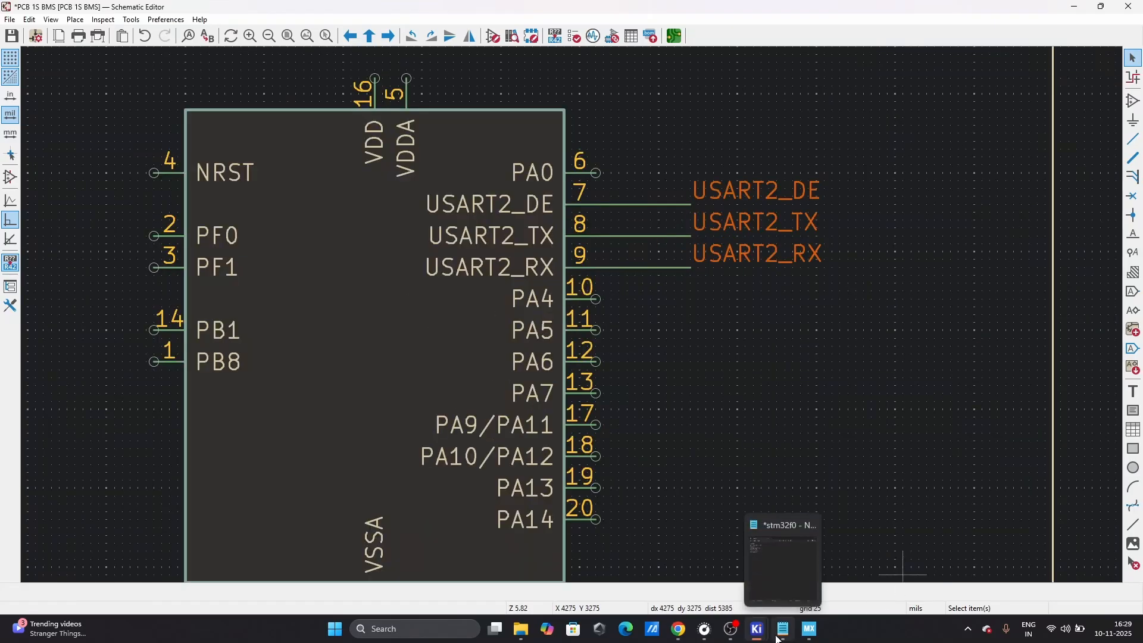
right_click(539, 171)
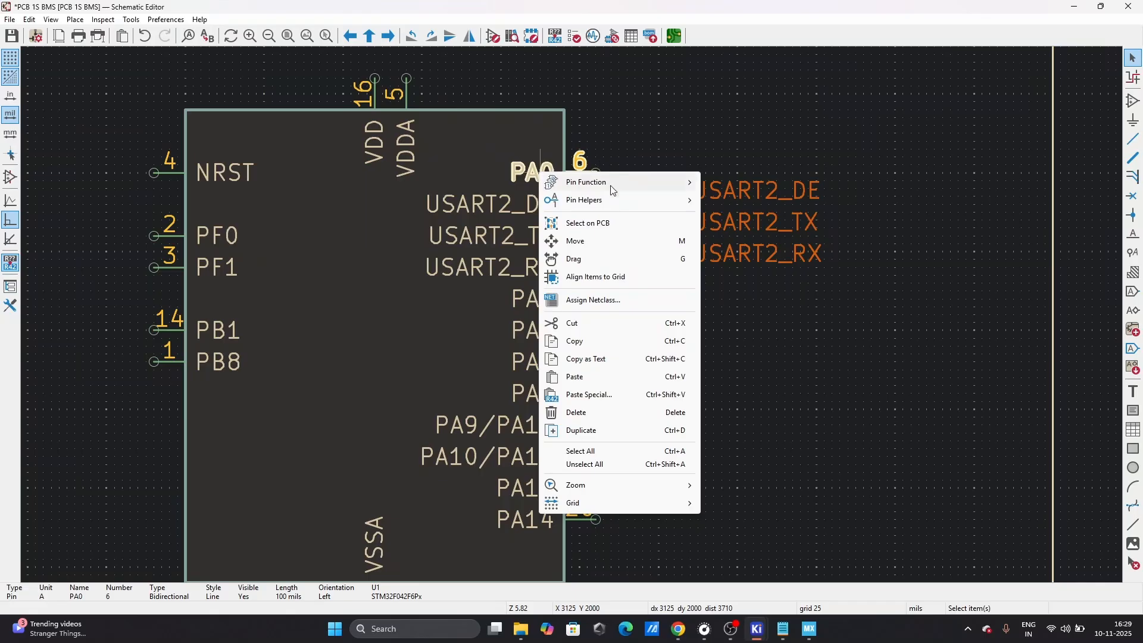
mouse_move(596, 181)
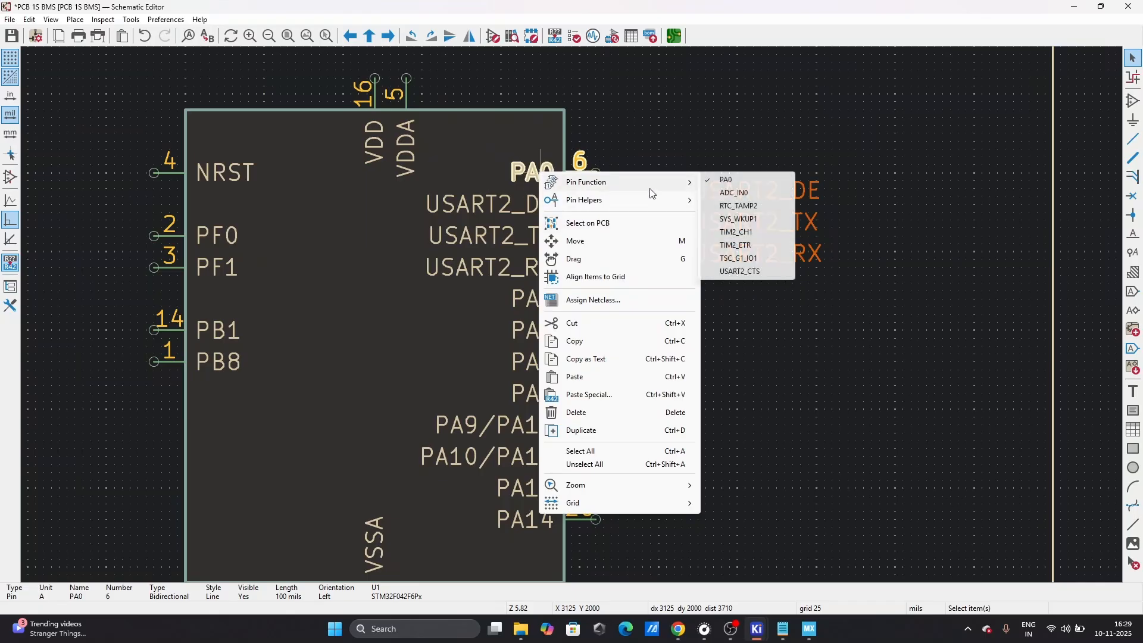
left_click(809, 301)
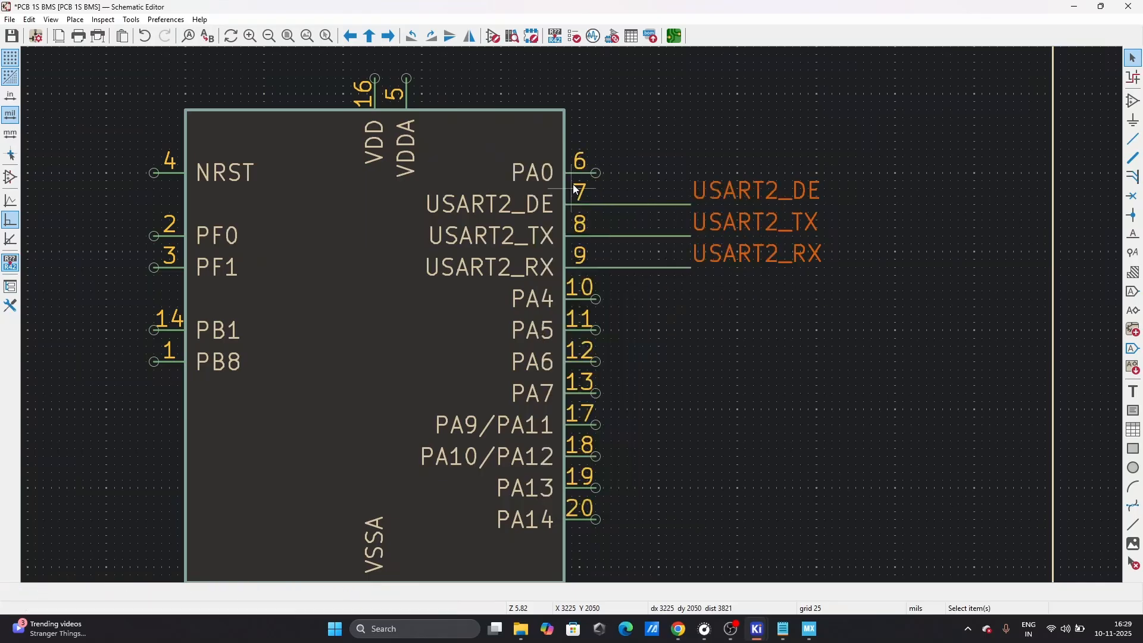
- Add a wired net label to the microcontroller's PA0 pin and align it with the USART2 labels
right_click(543, 173)
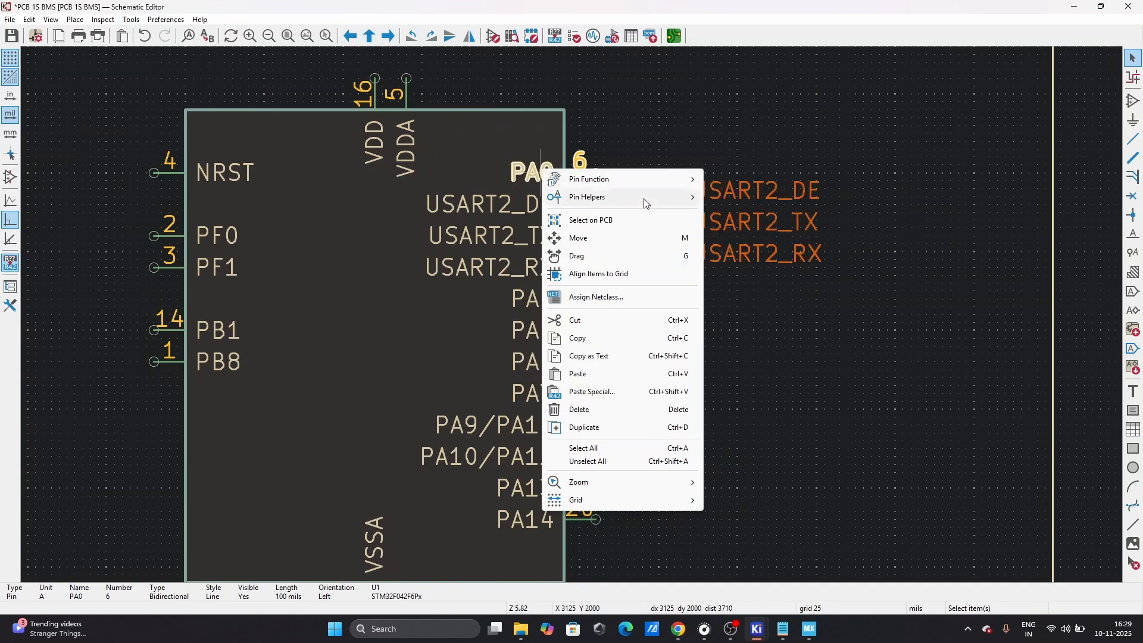
mouse_move(648, 201)
left_click(744, 239)
left_click_drag(613, 160, 705, 166)
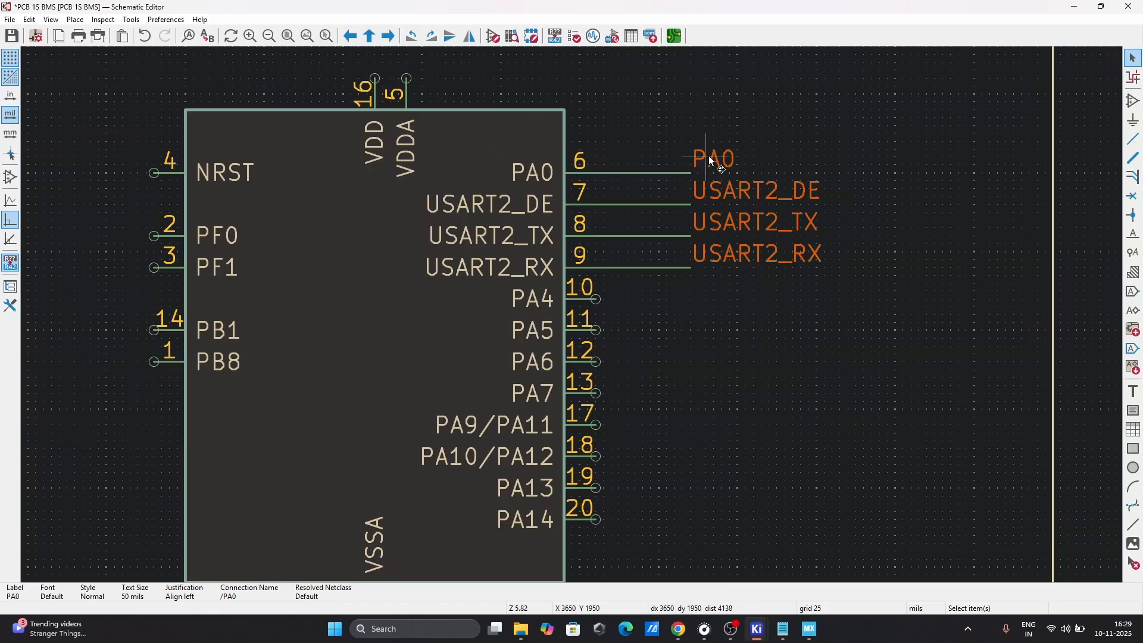
- Rename the net label on the microcontroller's PA0 pin to B_LED
double_click(709, 156)
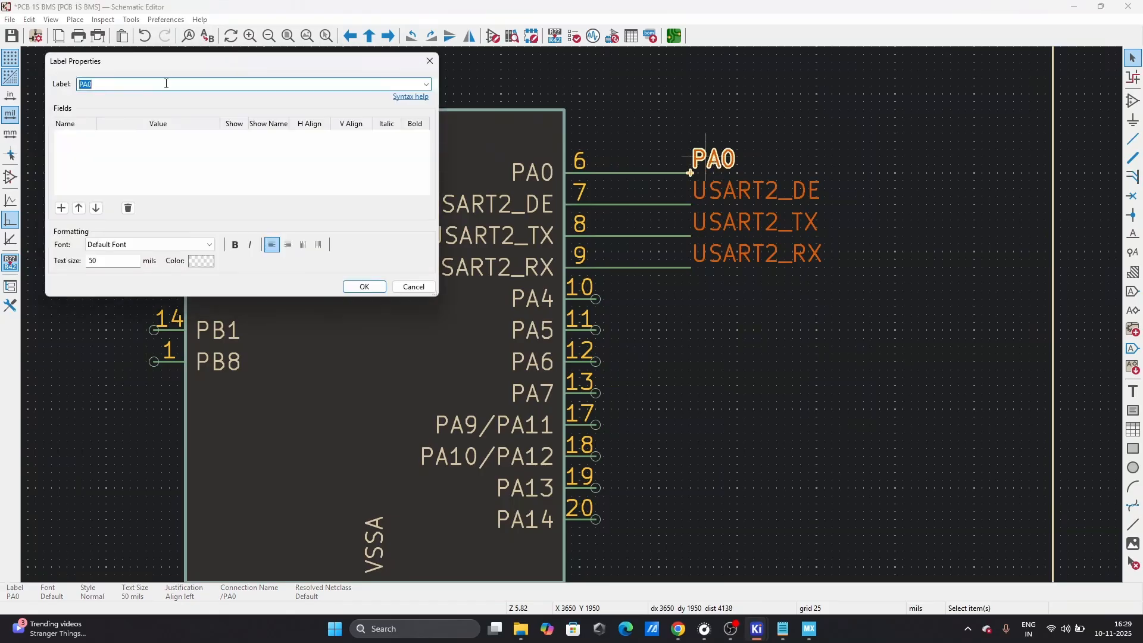
key("Caps_Lock")
key("Return")
key("Caps_Lock")
- Examine the microcontroller's remaining pins on the schematic and preview the pin assignments in STM32CubeMX
scroll(634, 180, "down", 2)
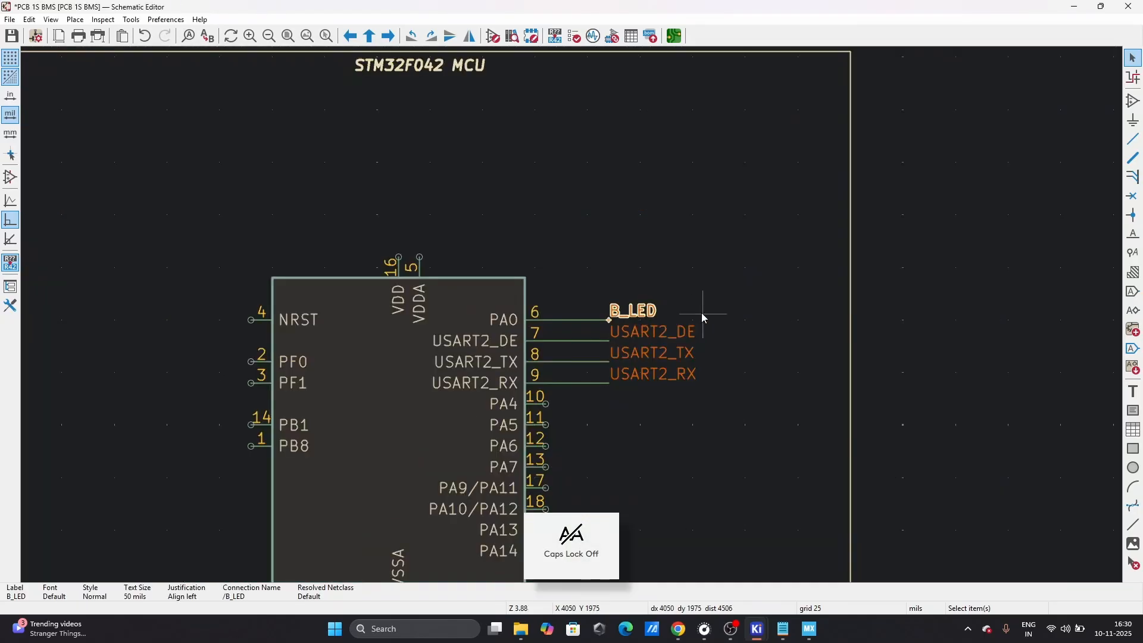
scroll(573, 315, "down", 3)
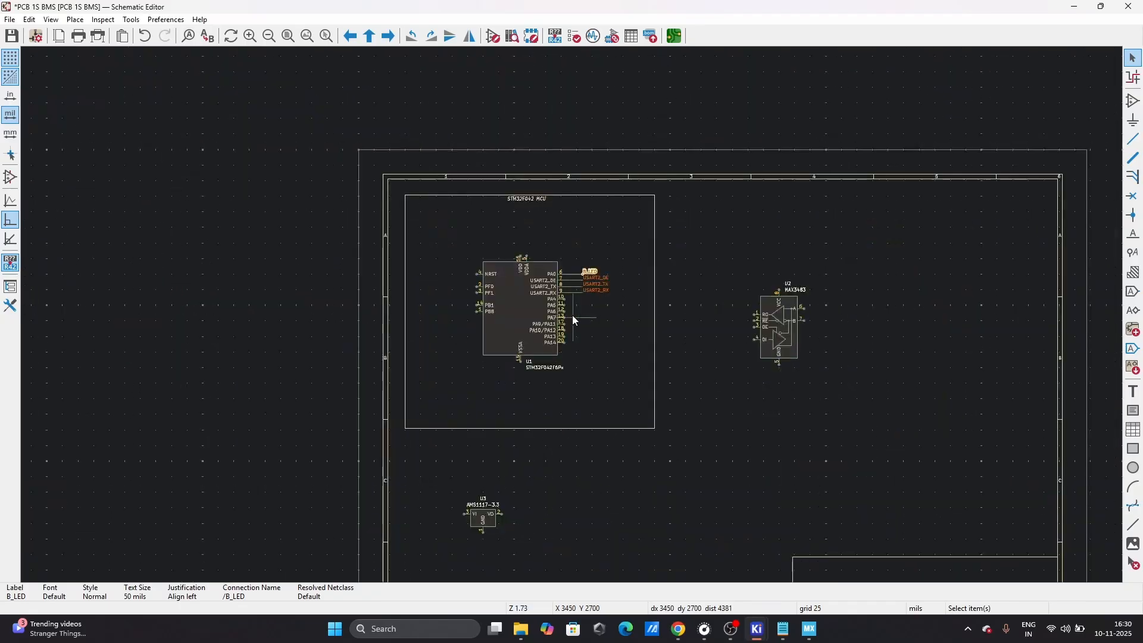
scroll(573, 316, "up", 6)
scroll(573, 315, "down", 3)
scroll(573, 315, "up", 3)
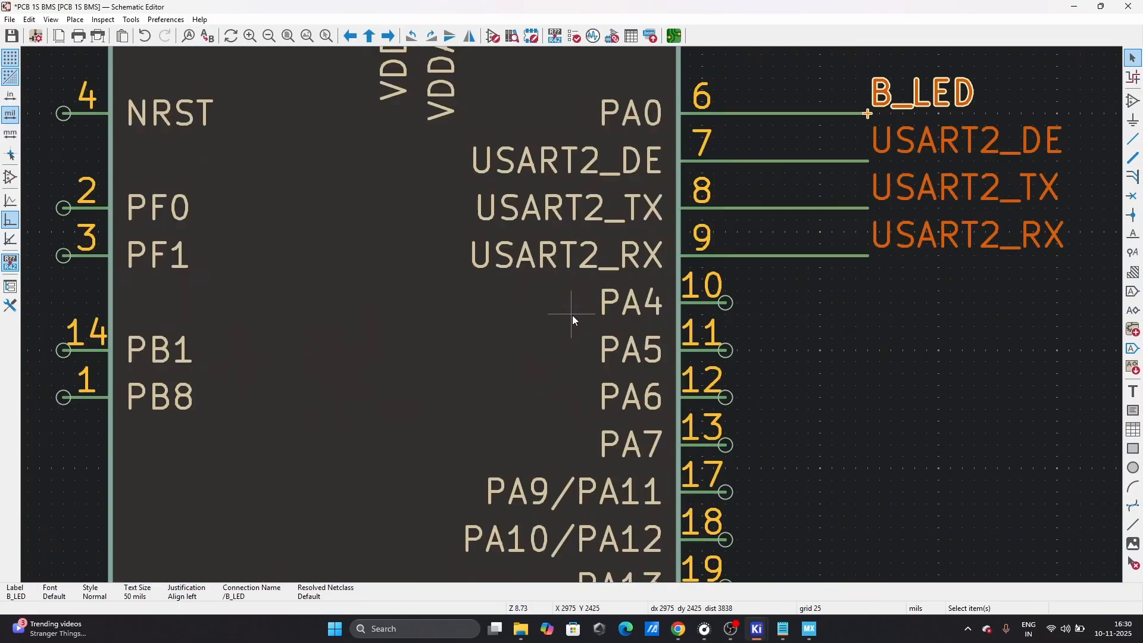
scroll(573, 316, "down", 6)
scroll(573, 315, "up", 6)
scroll(573, 316, "down", 6)
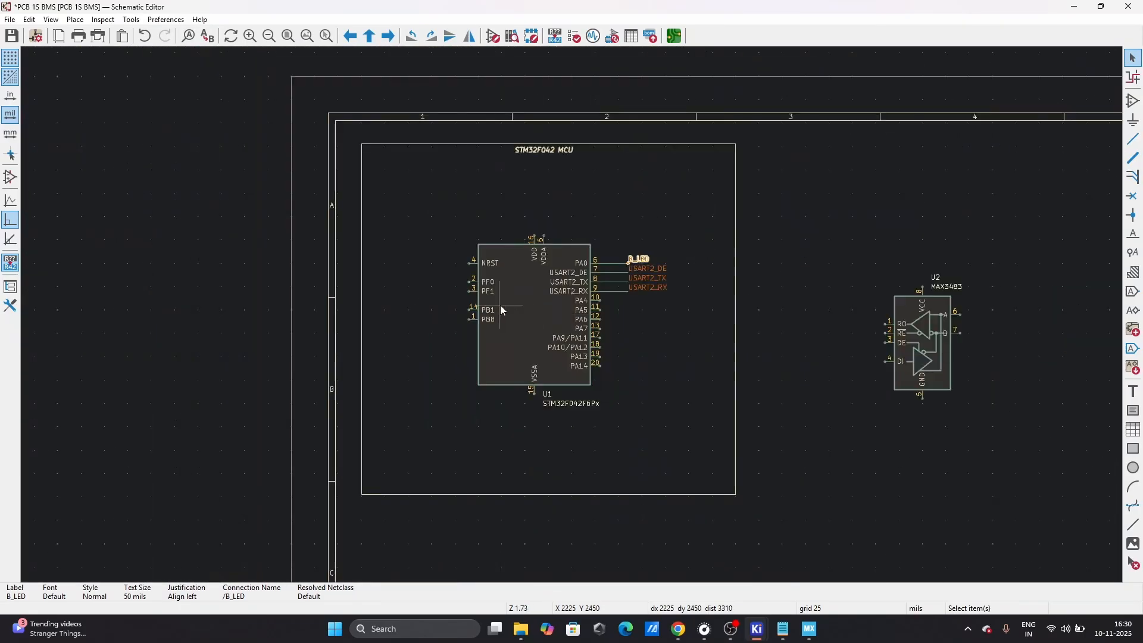
scroll(502, 310, "up", 6)
scroll(572, 319, "down", 5)
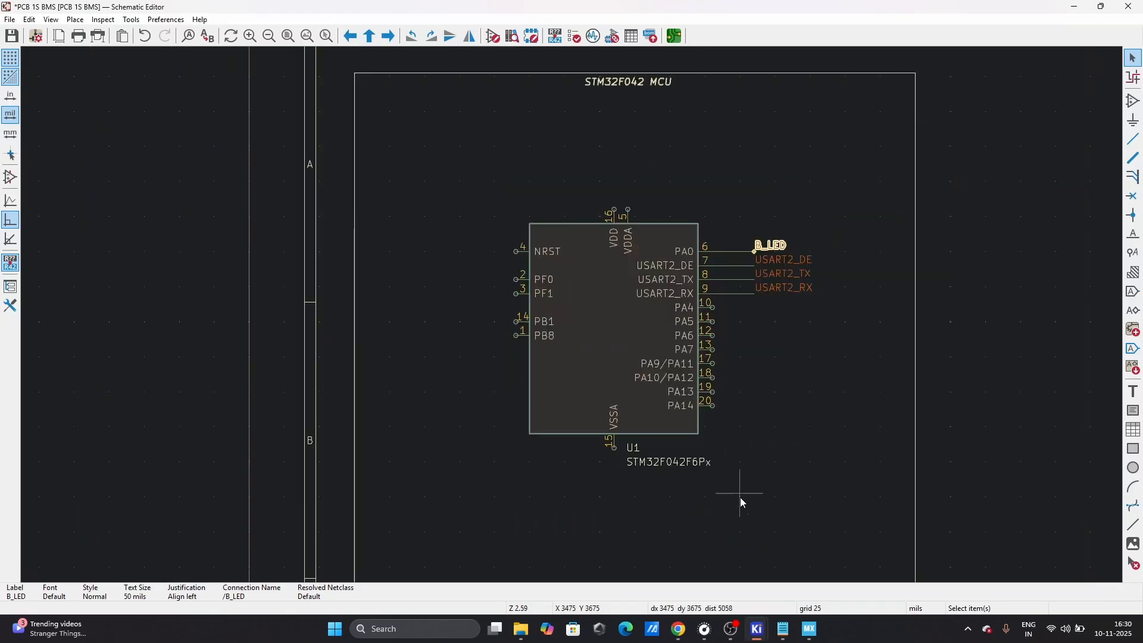
mouse_move(798, 634)
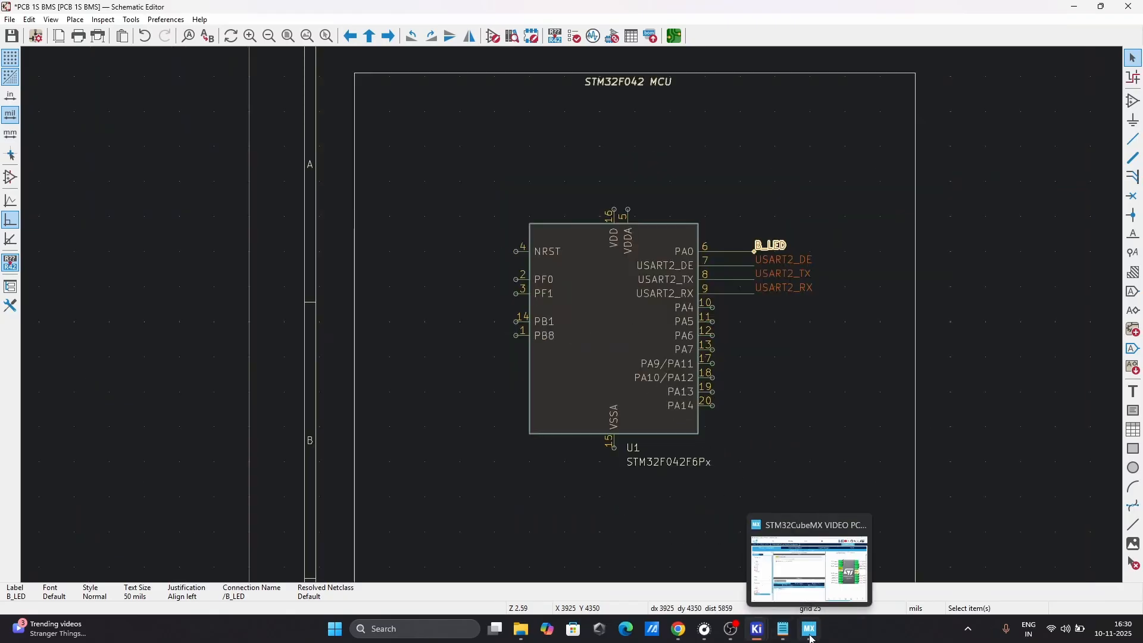
mouse_move(838, 573)
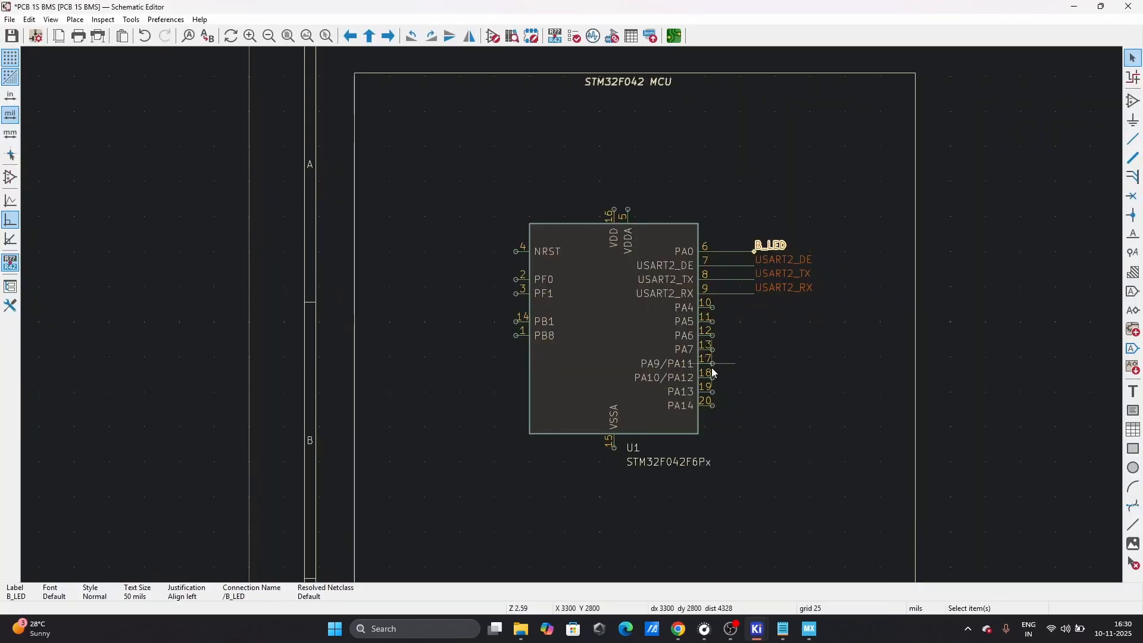
left_click(686, 405)
right_click(686, 404)
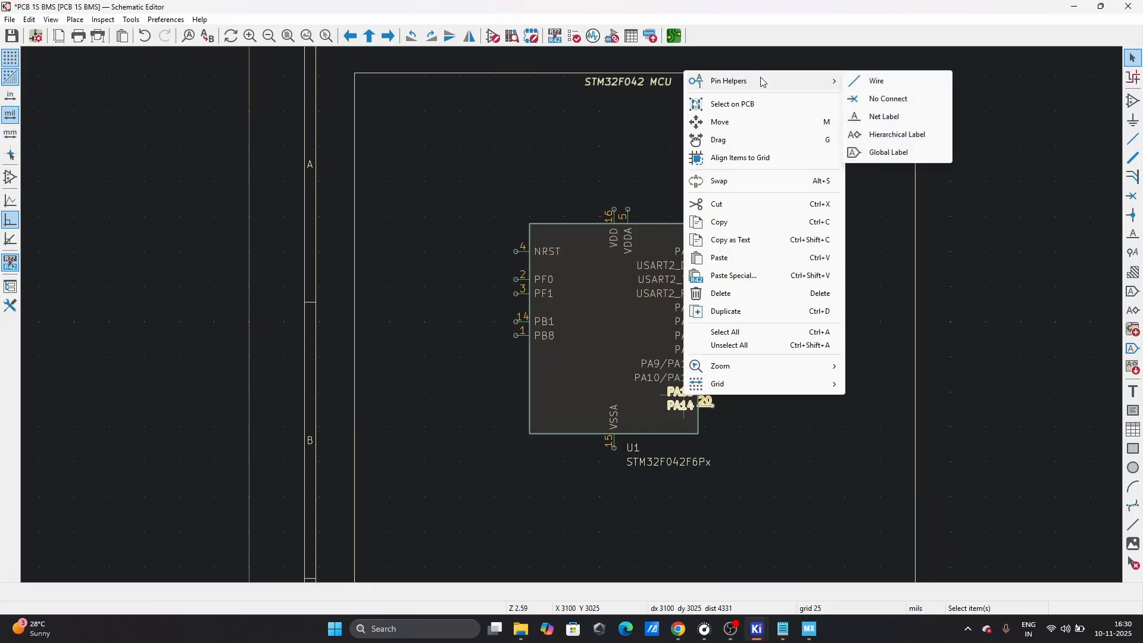
left_click(862, 327)
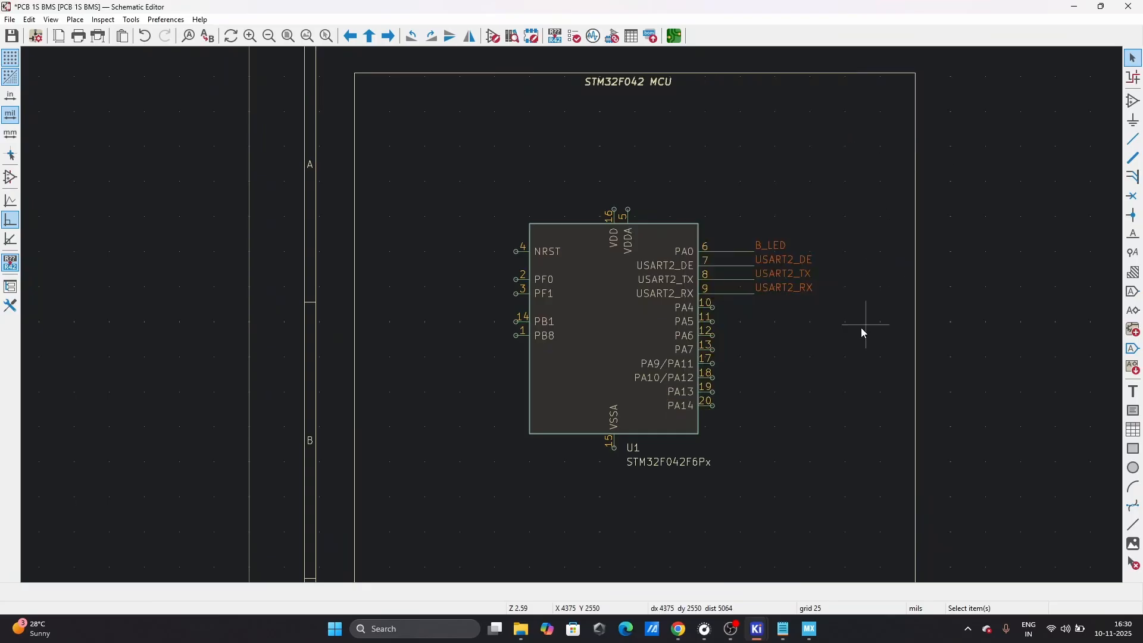
- Assign the SYS_SWCLK function to the microcontroller's PA14 pin and the SYS_SWDIO function to its PA13 pin
right_click(676, 405)
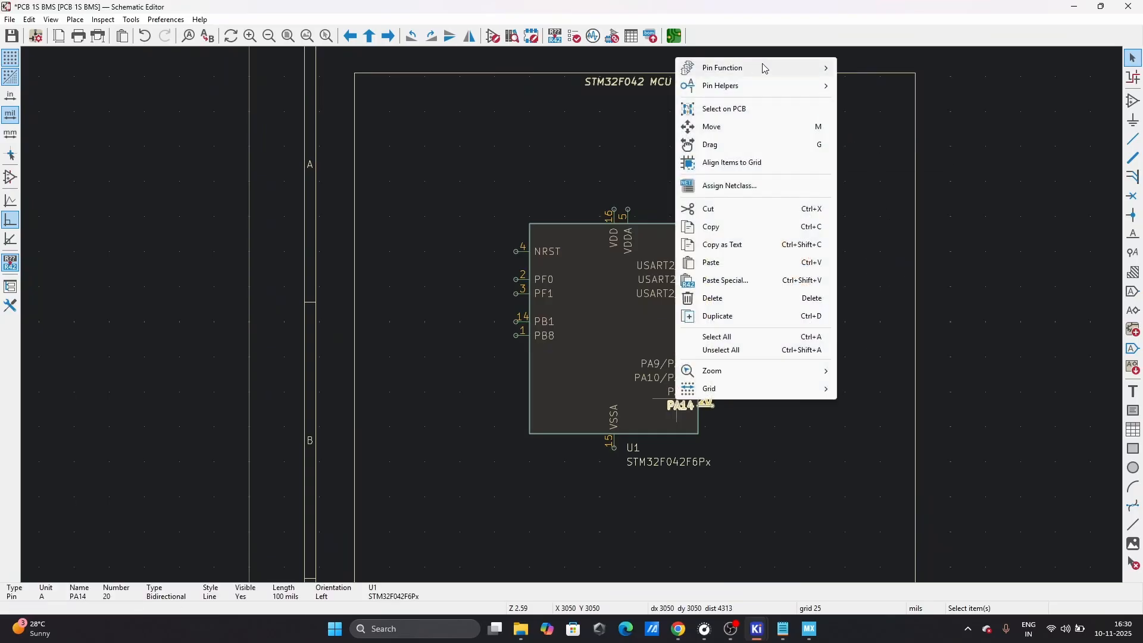
mouse_move(764, 68)
left_click(880, 76)
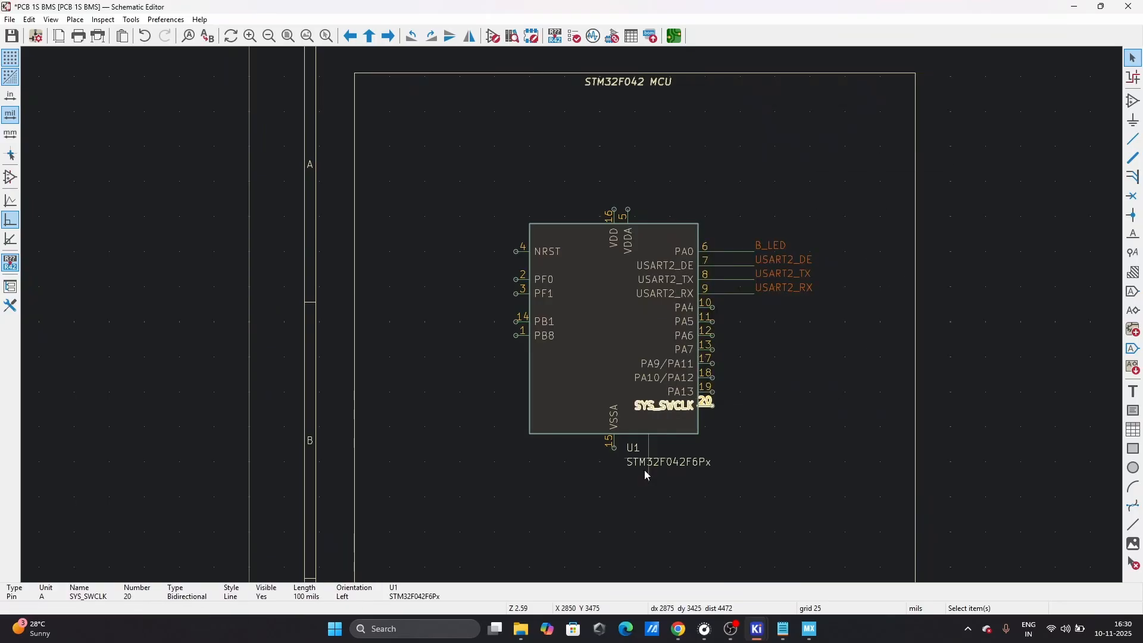
right_click(683, 396)
mouse_move(782, 54)
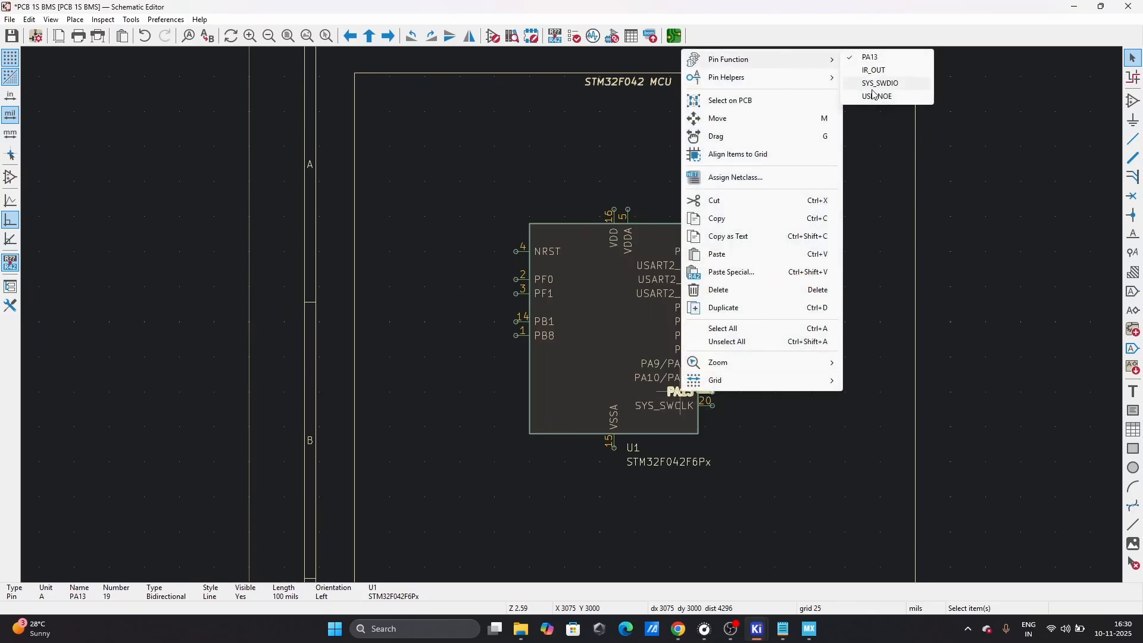
left_click(894, 84)
left_click(721, 382)
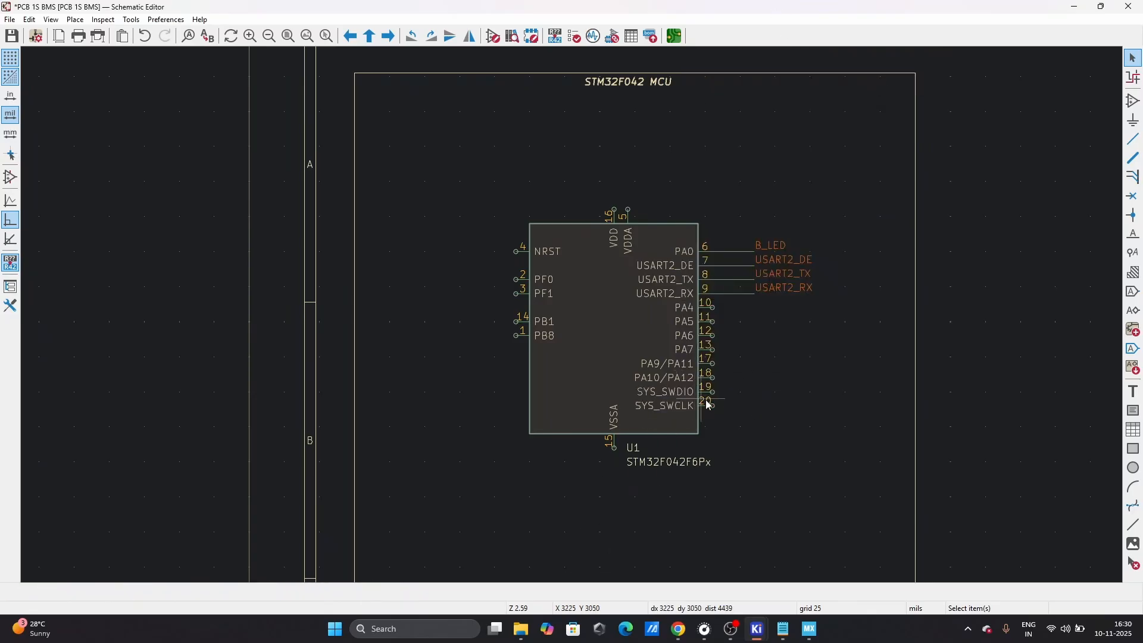
- Add wired net labels to the SYS_SWDIO and SYS_SWCLK pins, align them with the USART2 labels, and save the schematic
scroll(739, 402, "up", 6)
scroll(573, 316, "down", 6)
scroll(553, 305, "up", 6)
left_click(536, 326)
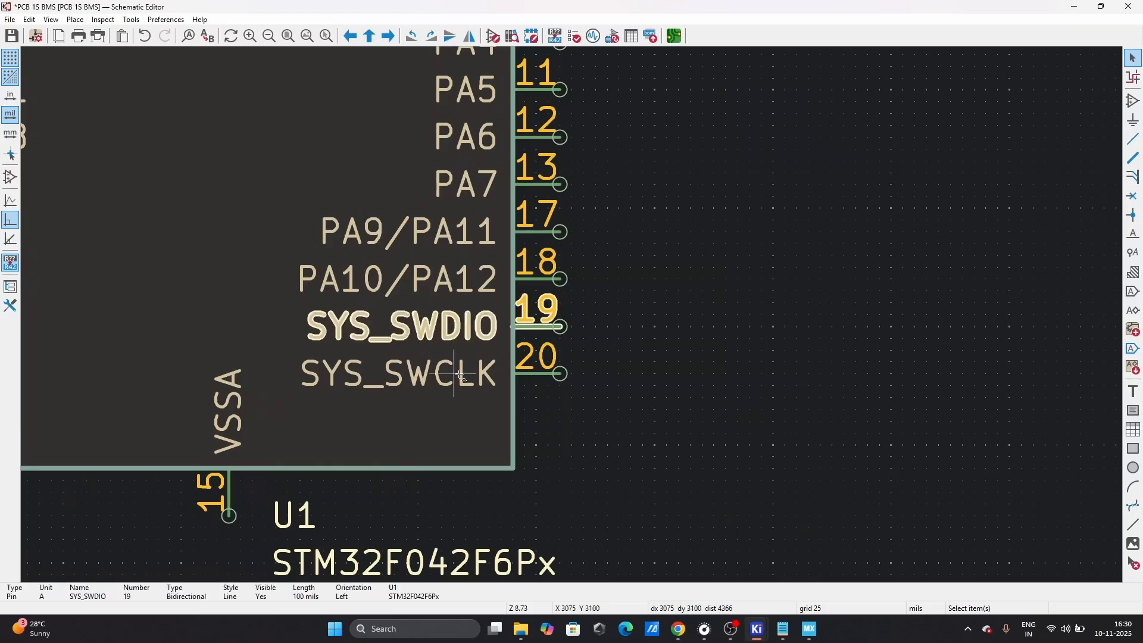
right_click(454, 375)
mouse_move(607, 64)
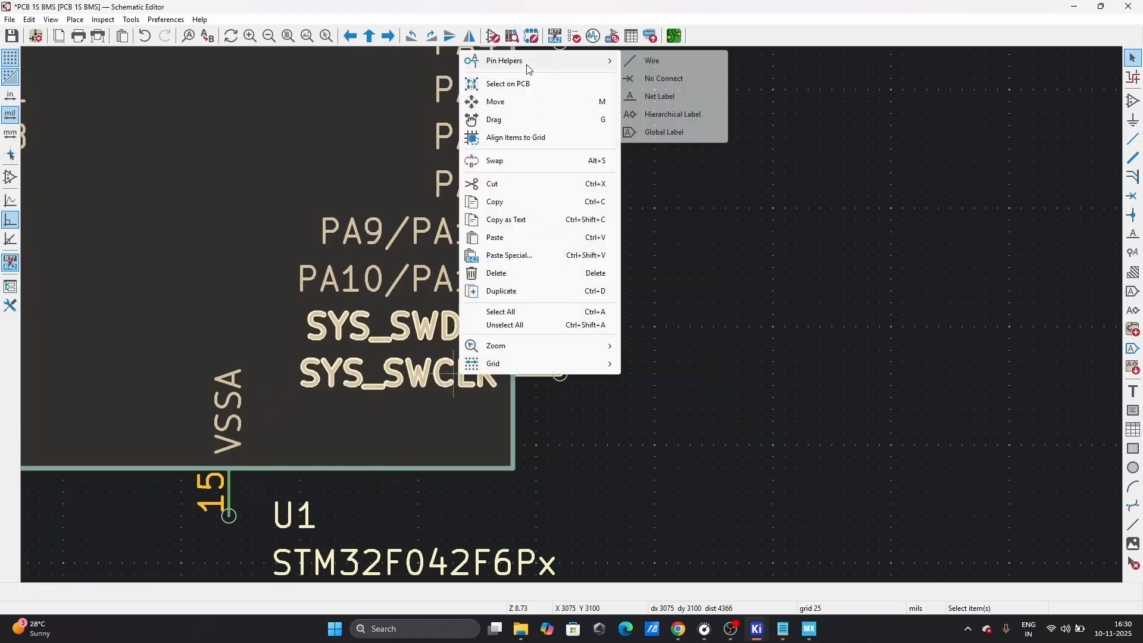
left_click(661, 97)
key("g")
scroll(678, 356, "down", 2)
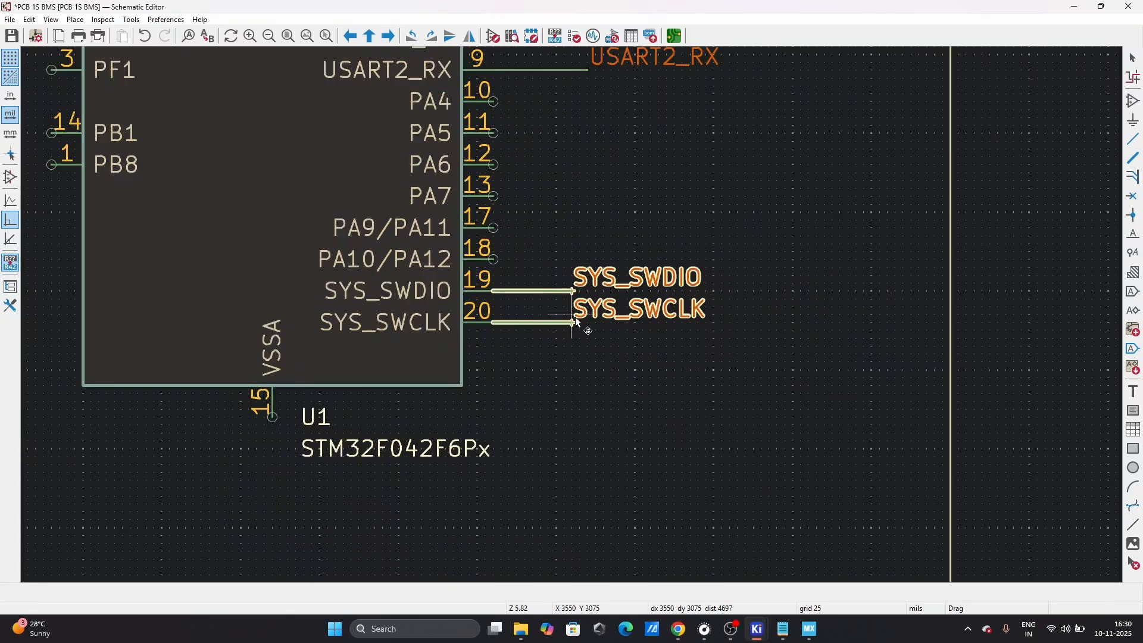
left_click(592, 321)
scroll(592, 321, "down", 5)
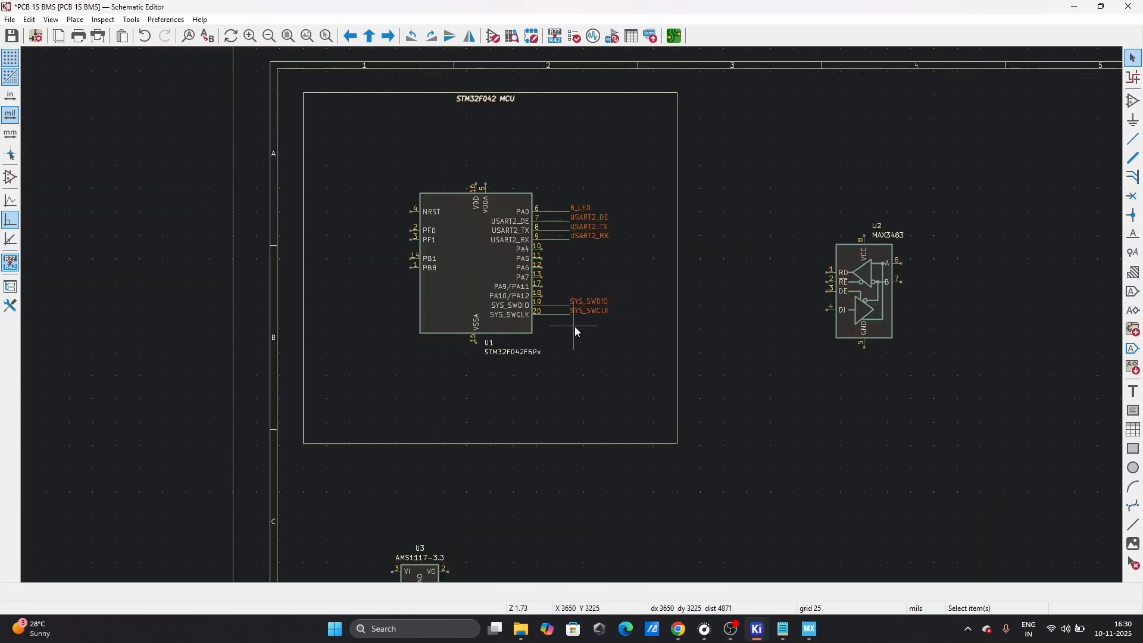
scroll(575, 327, "up", 3)
key("ctrl+s")
- Add wired net labels to pins PA4 through PA7, PA9/PA11 and PA10/PA12, and align them with the neighbouring labels
left_click_drag(570, 262, 569, 384)
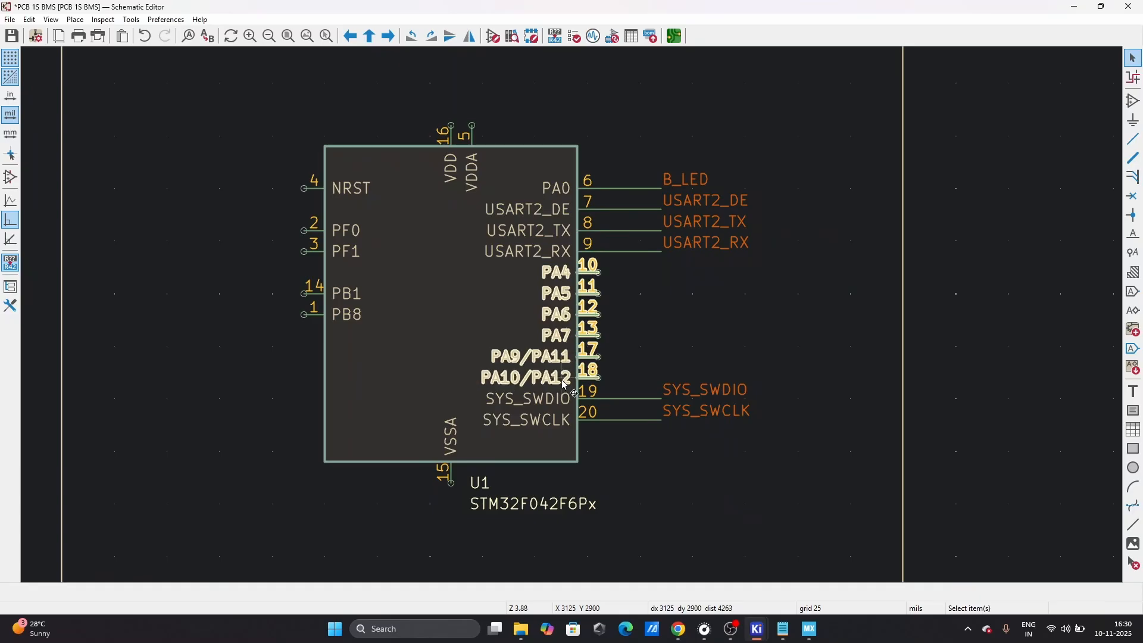
right_click(564, 388)
mouse_move(698, 68)
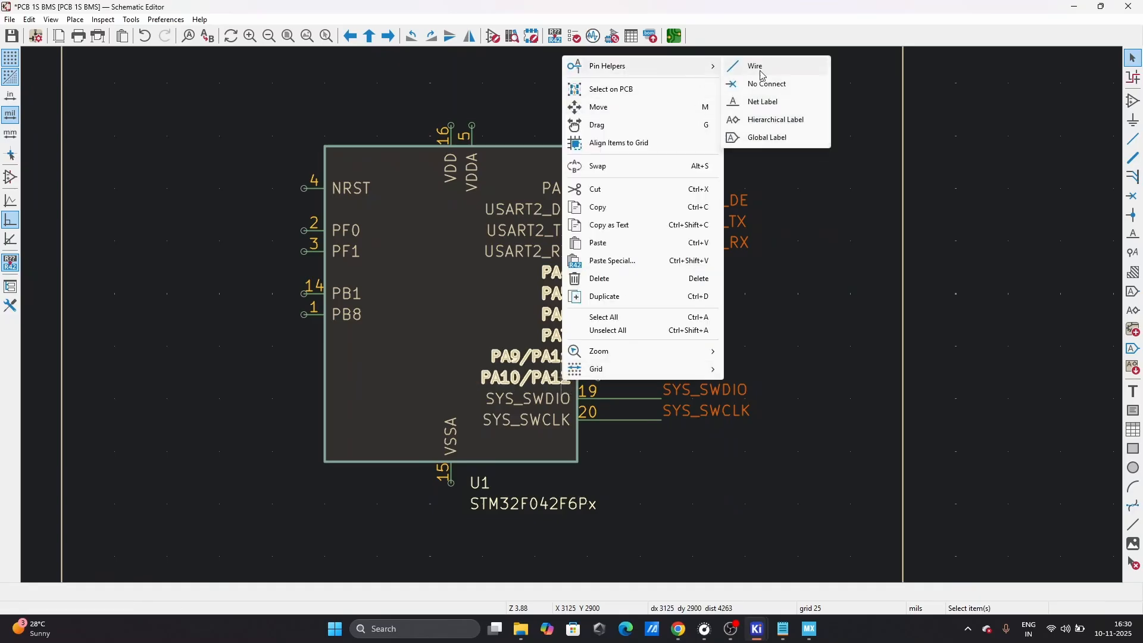
left_click(774, 100)
key("g")
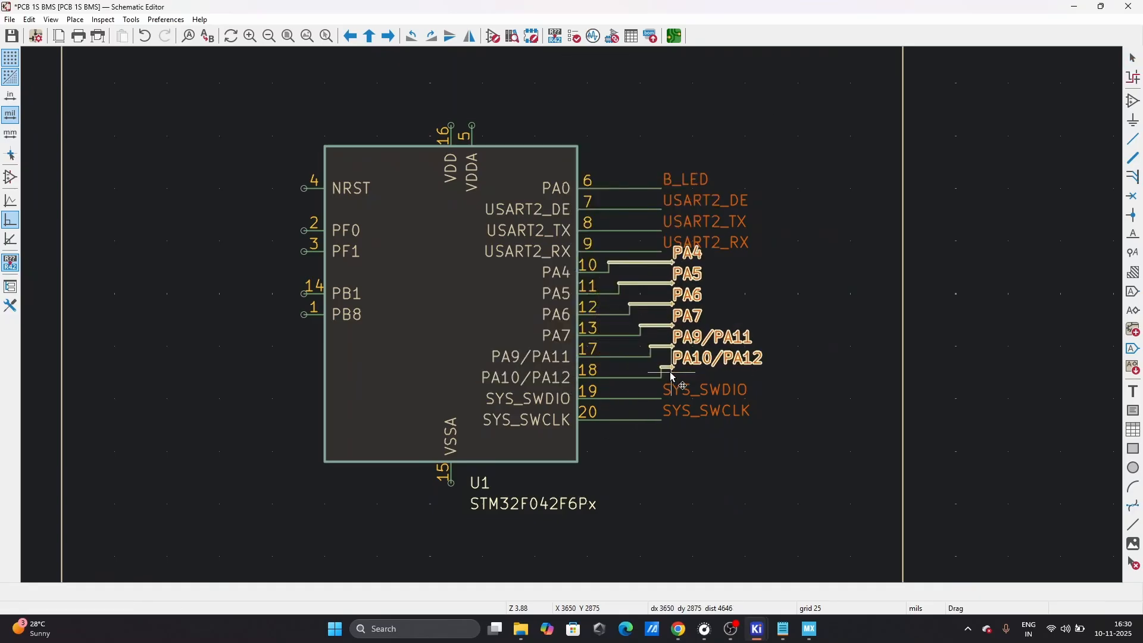
left_click(663, 385)
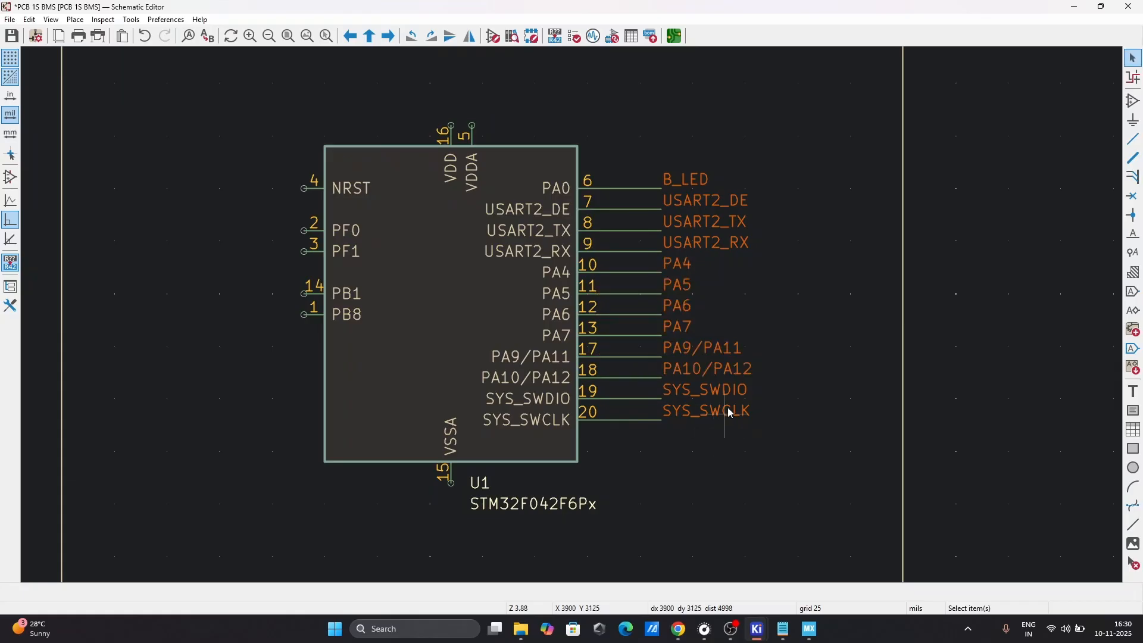
left_click(732, 363)
key("e")
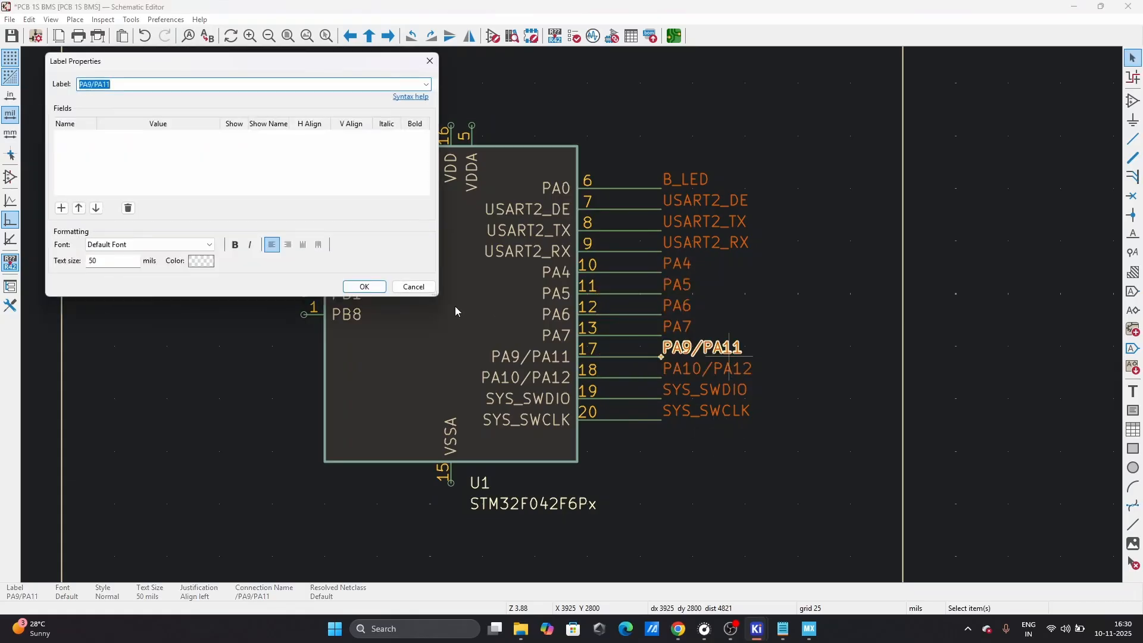
left_click(414, 287)
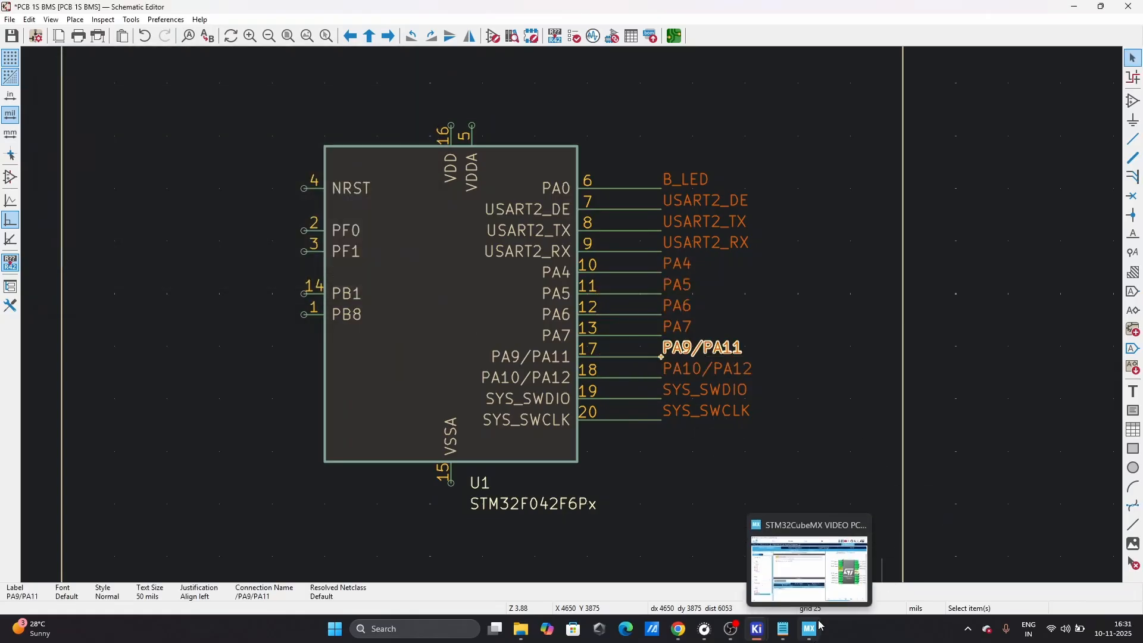
mouse_move(826, 598)
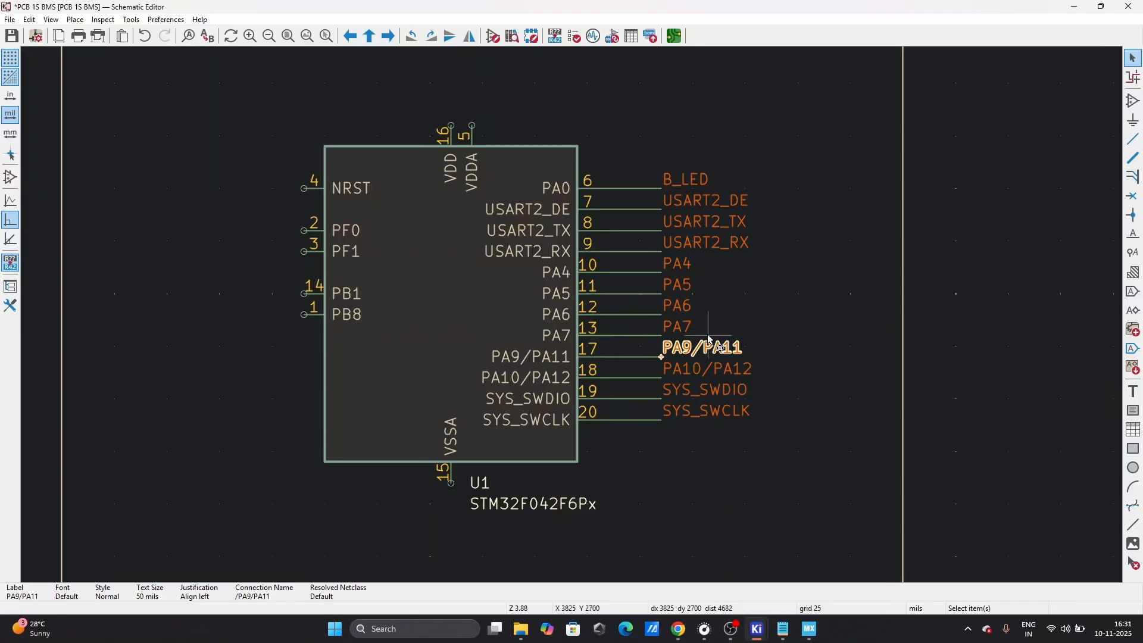
- Rename the net label on pin 17 to PA9 and the one on pin 18 to PA10
double_click(705, 357)
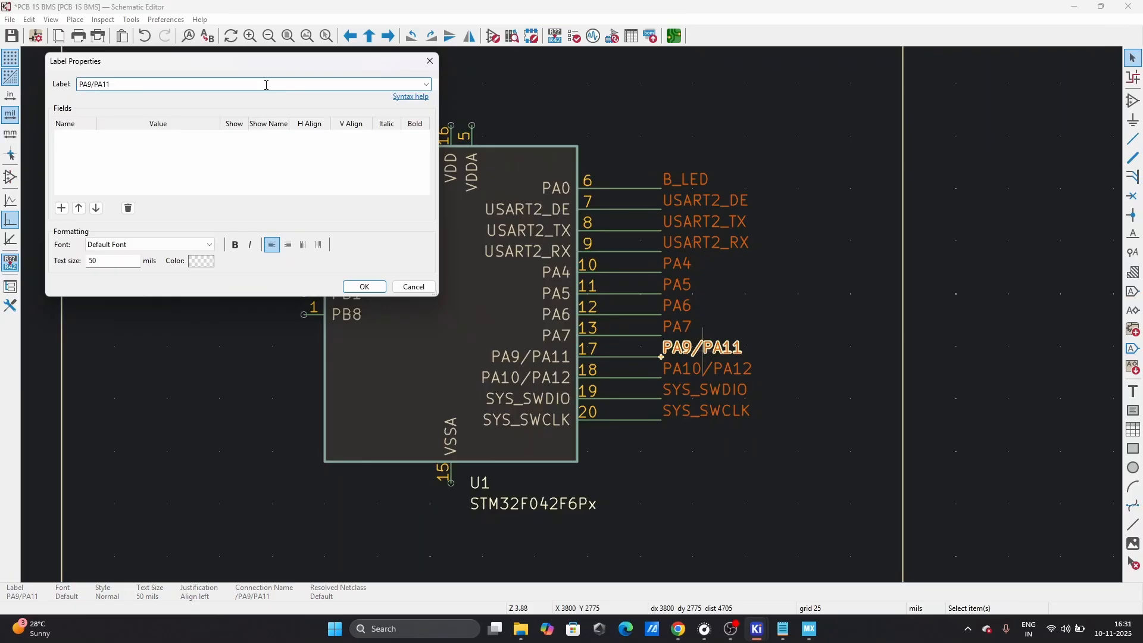
left_click(365, 287)
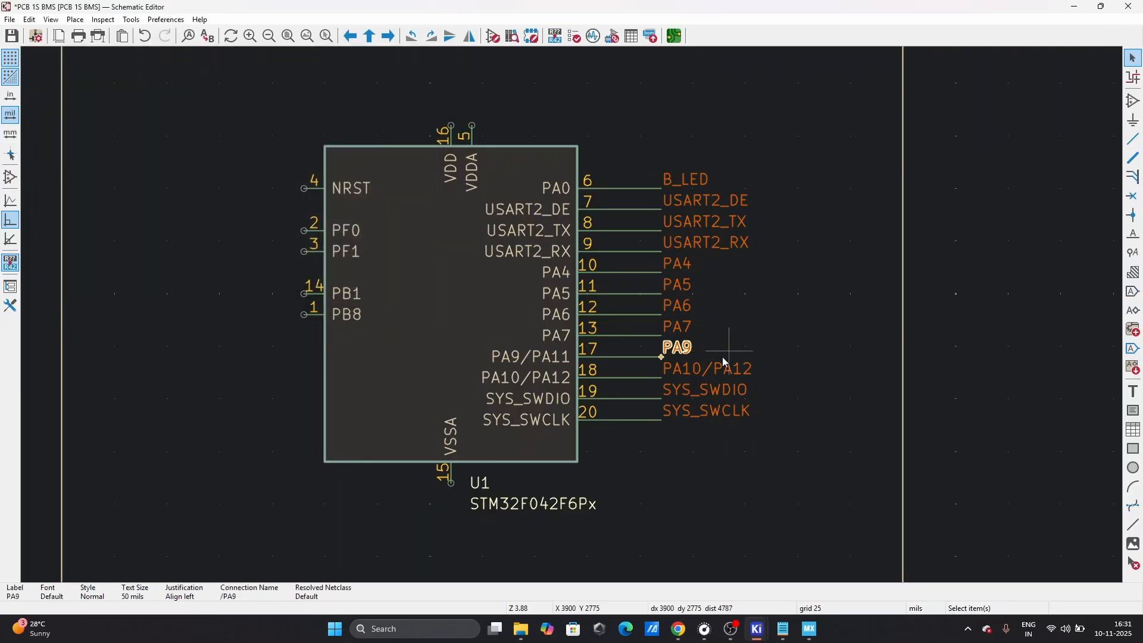
double_click(708, 370)
left_click(176, 87)
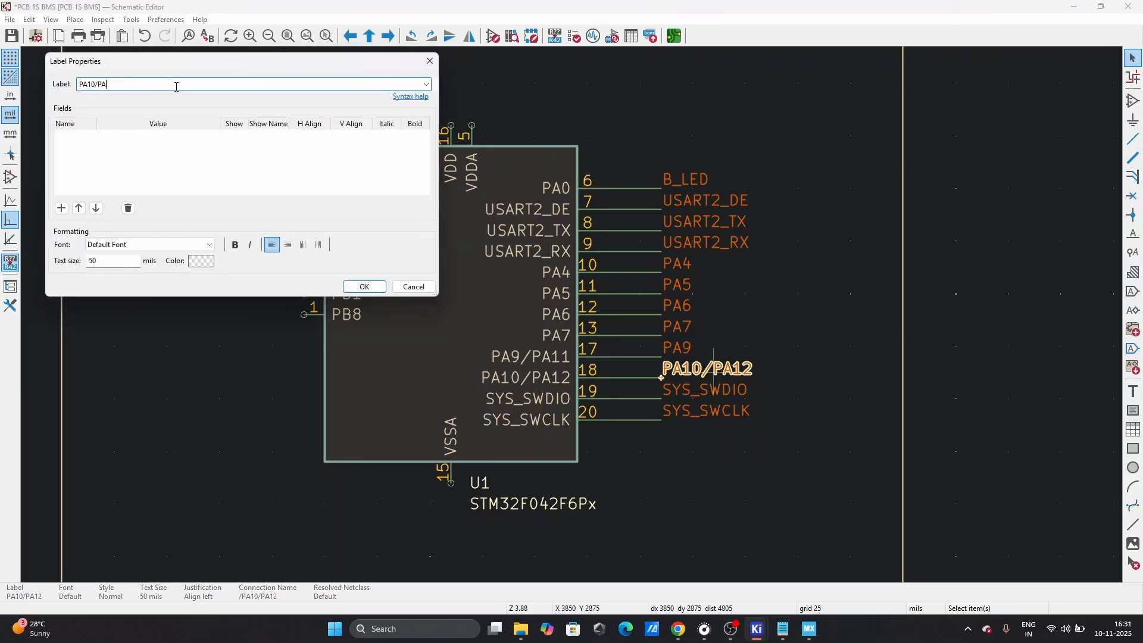
key("Return")
left_click(824, 314)
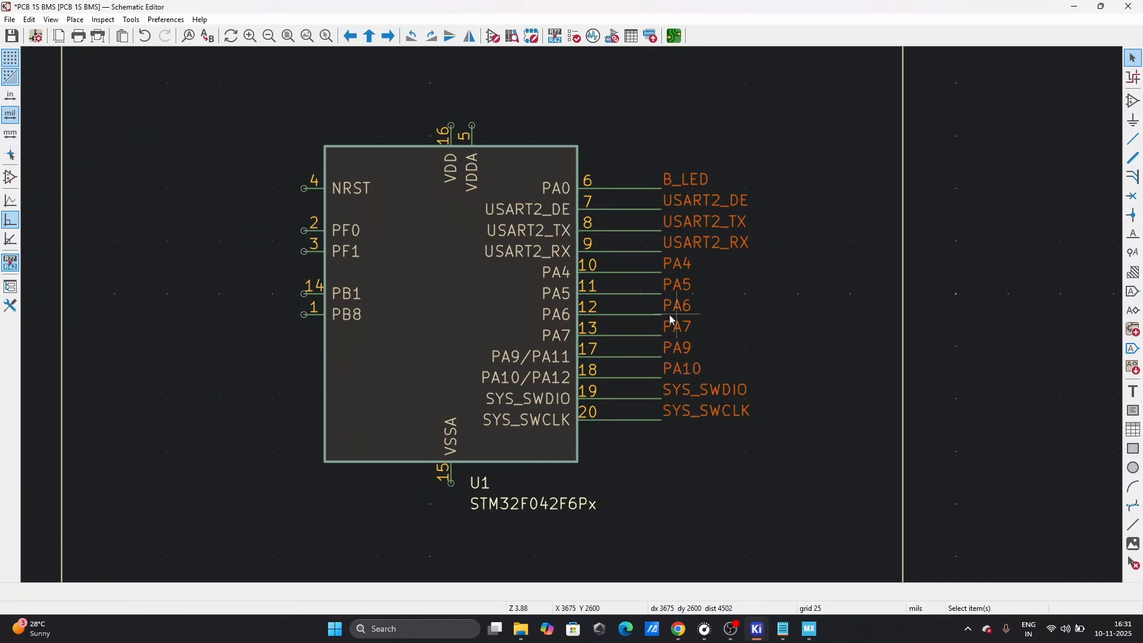
left_click(343, 230)
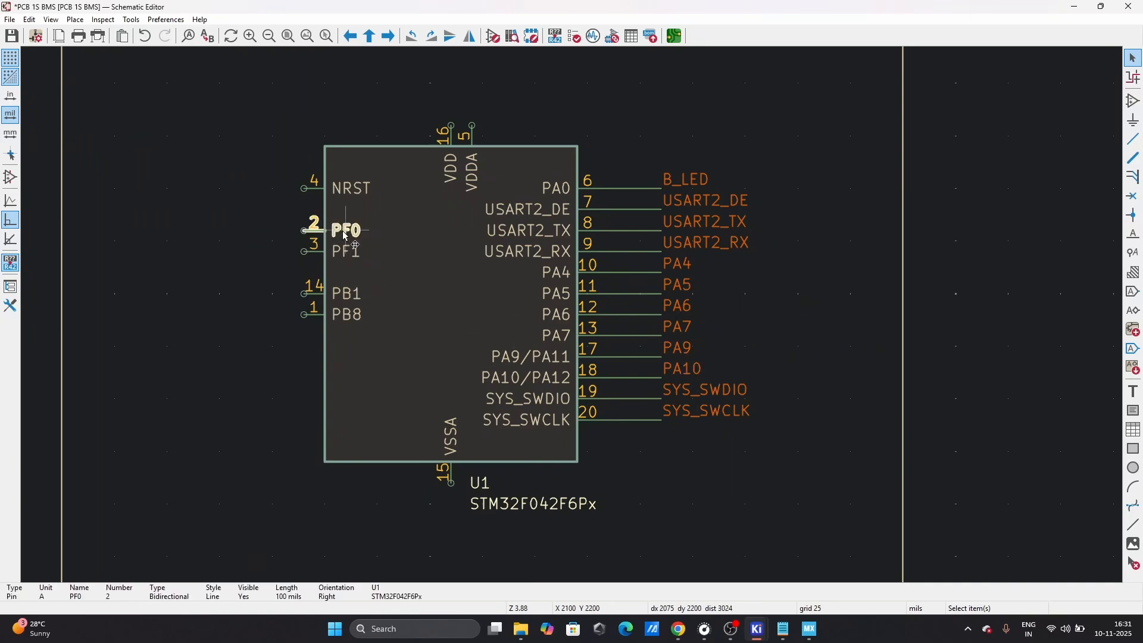
right_click(352, 226)
left_click(284, 260)
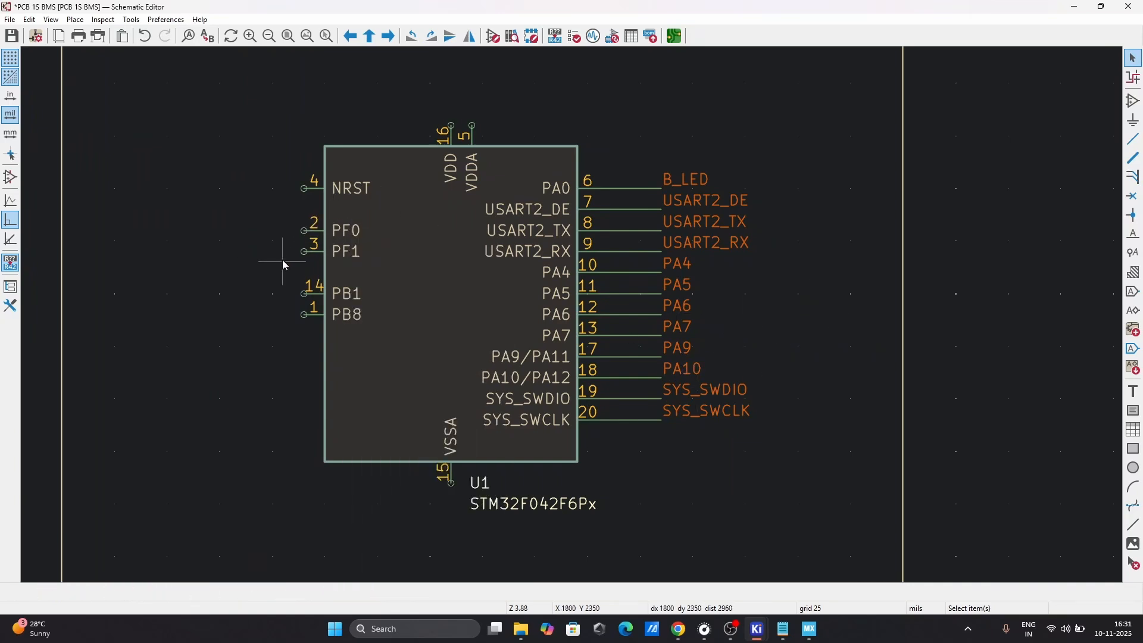
- Add wired net labels to the microcontroller's PF0, PF1, PB1 and PB8 pins and extend their wires outward
left_click(345, 233)
left_click(343, 250, "shift")
left_click(347, 293, "shift")
right_click(346, 292)
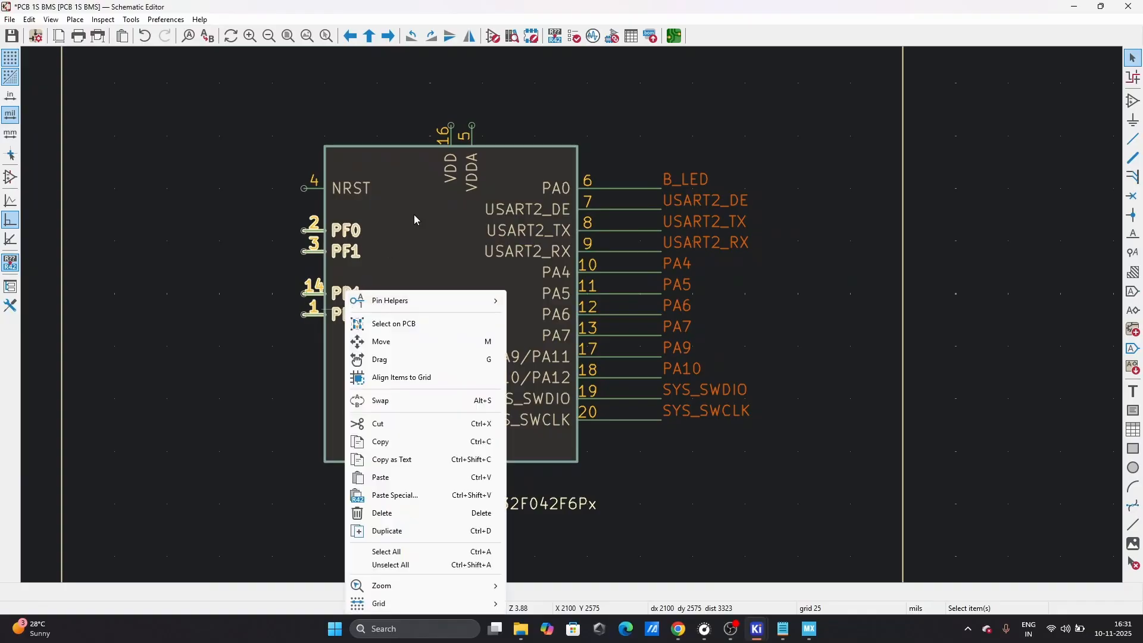
mouse_move(405, 301)
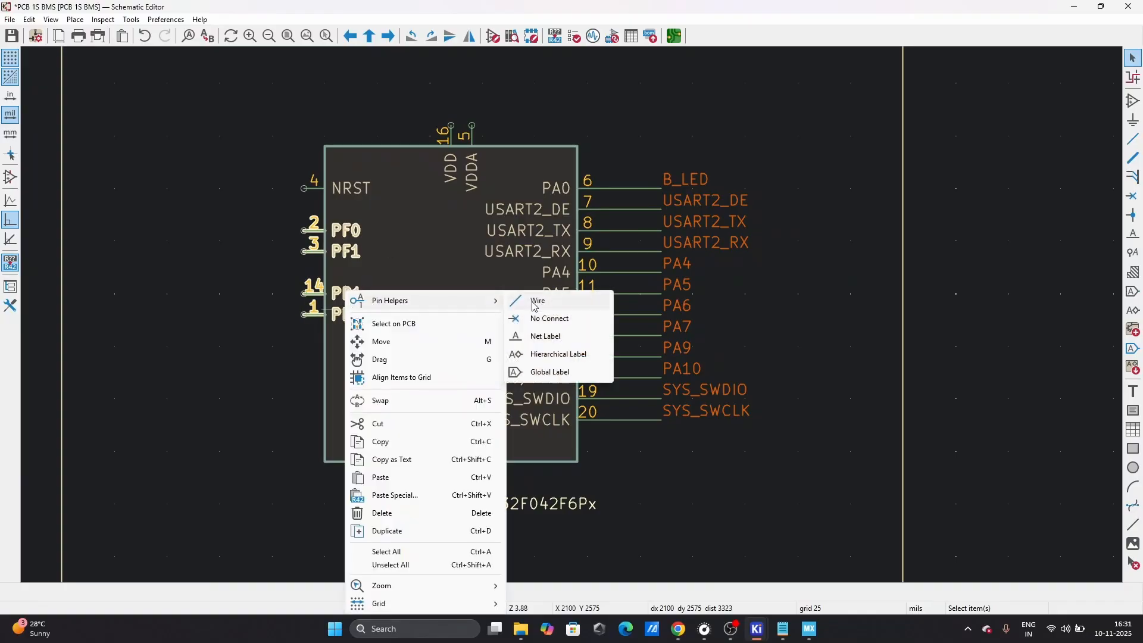
left_click(565, 353)
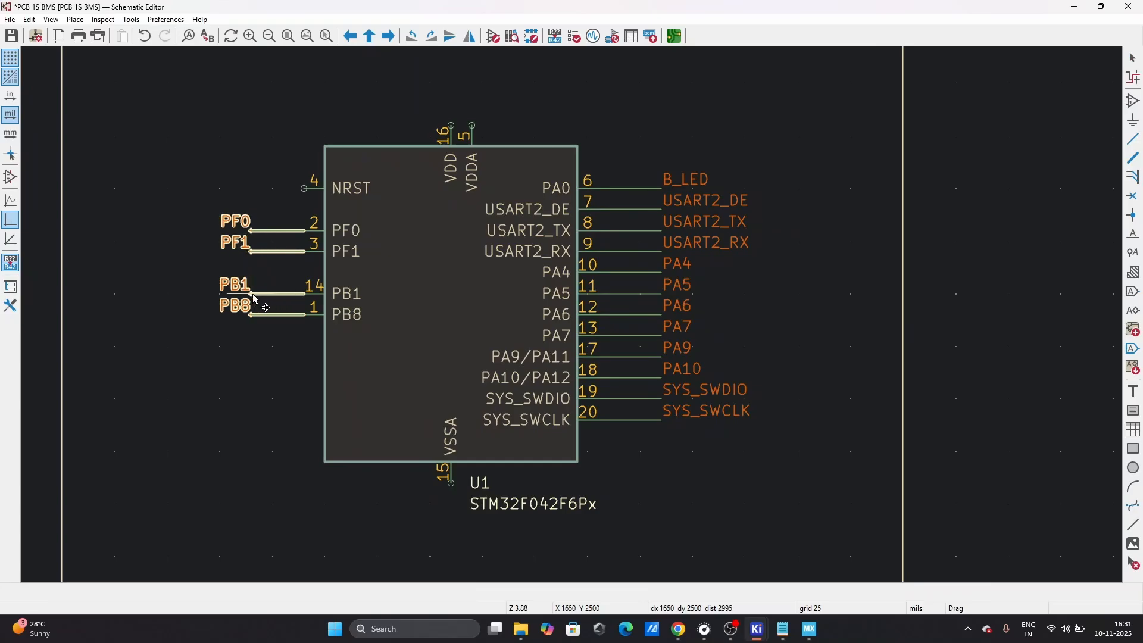
left_click(257, 298)
- Shorten the STM32F042 MCU frame by raising its lower edge to a height of about 3250 mils
scroll(248, 395, "down", 8)
scroll(512, 349, "up", 3)
scroll(512, 349, "up", 3)
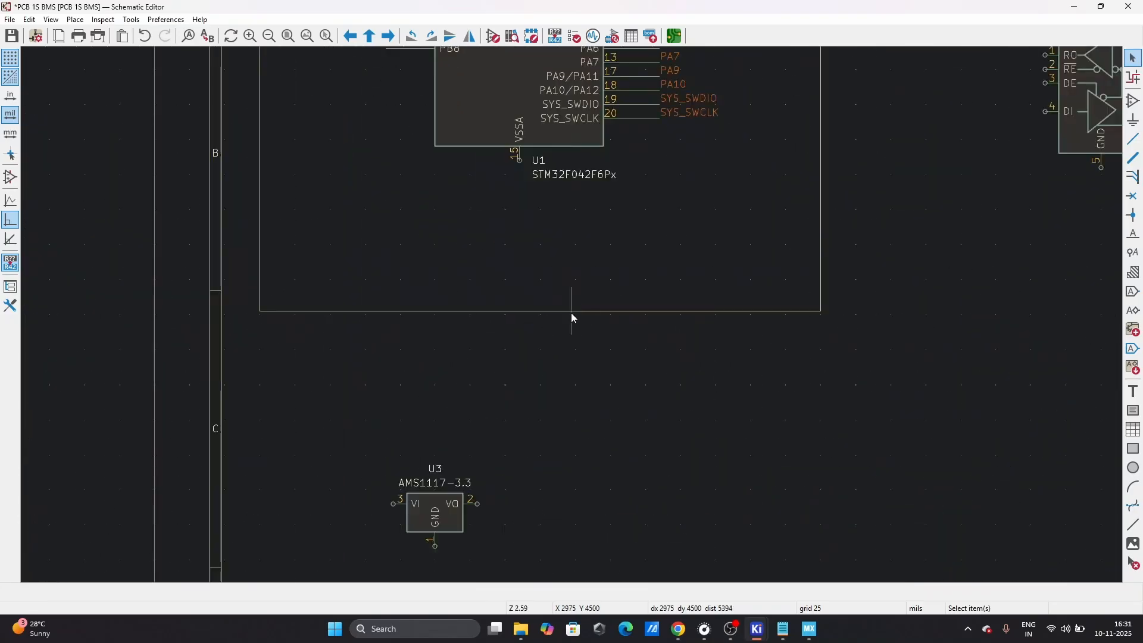
left_click(542, 311)
left_click_drag(541, 311, 543, 239)
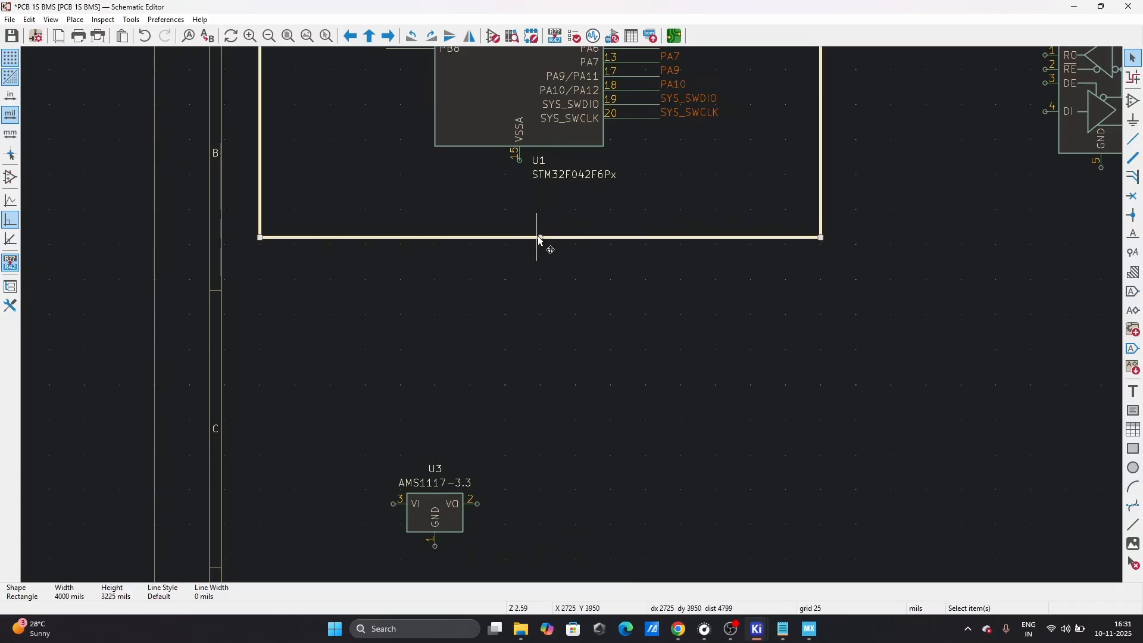
left_click(595, 301)
- Narrow the STM32F042 MCU frame to about 3500 mils wide by moving its edge nearest the MAX3483 inward
scroll(573, 316, "down", 8)
scroll(571, 318, "up", 3)
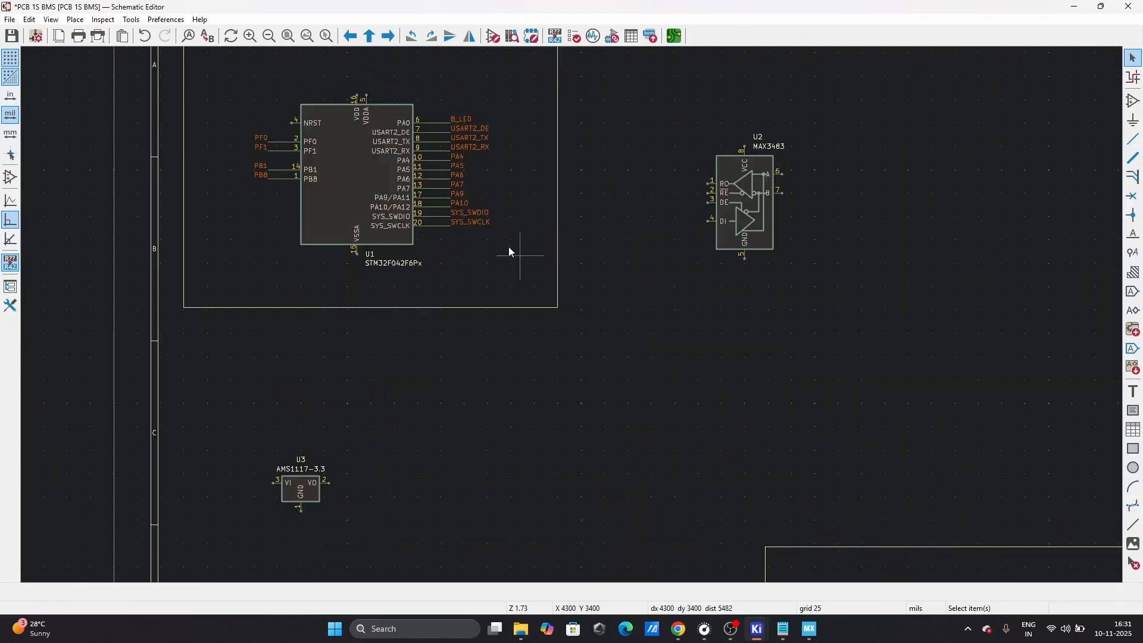
scroll(509, 249, "down", 3)
left_click_drag(467, 250, 541, 309)
left_click(618, 294)
left_click(616, 293)
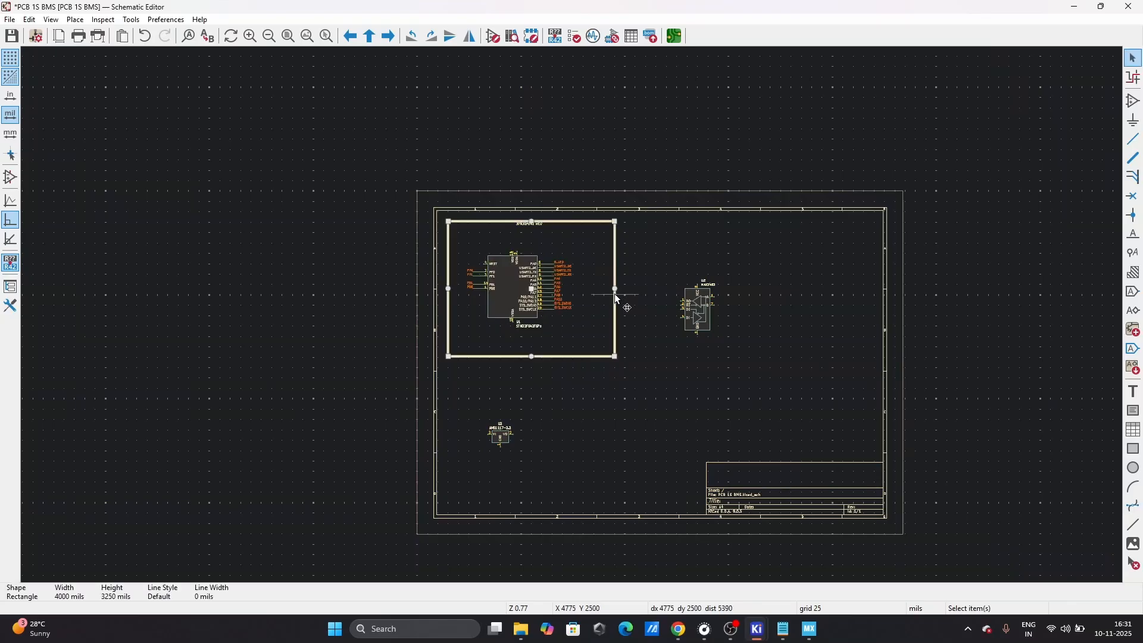
left_click_drag(615, 294, 595, 295)
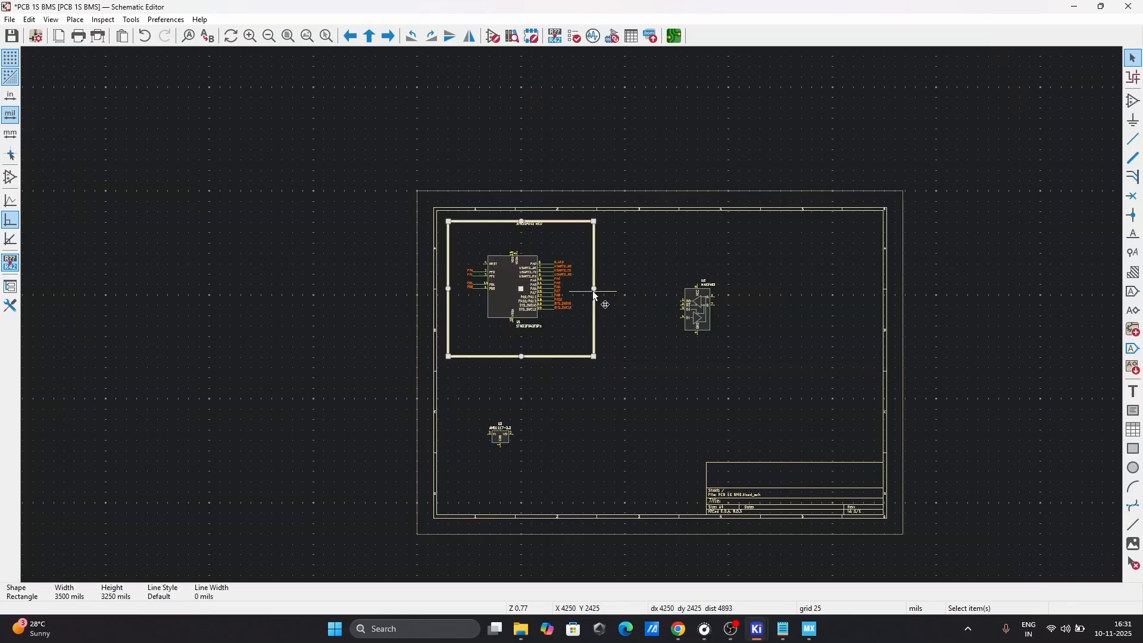
left_click(573, 345)
- Examine the microcontroller's NRST pin and its VDDA, VDD and VSSA power pins on the schematic
scroll(571, 334, "up", 5)
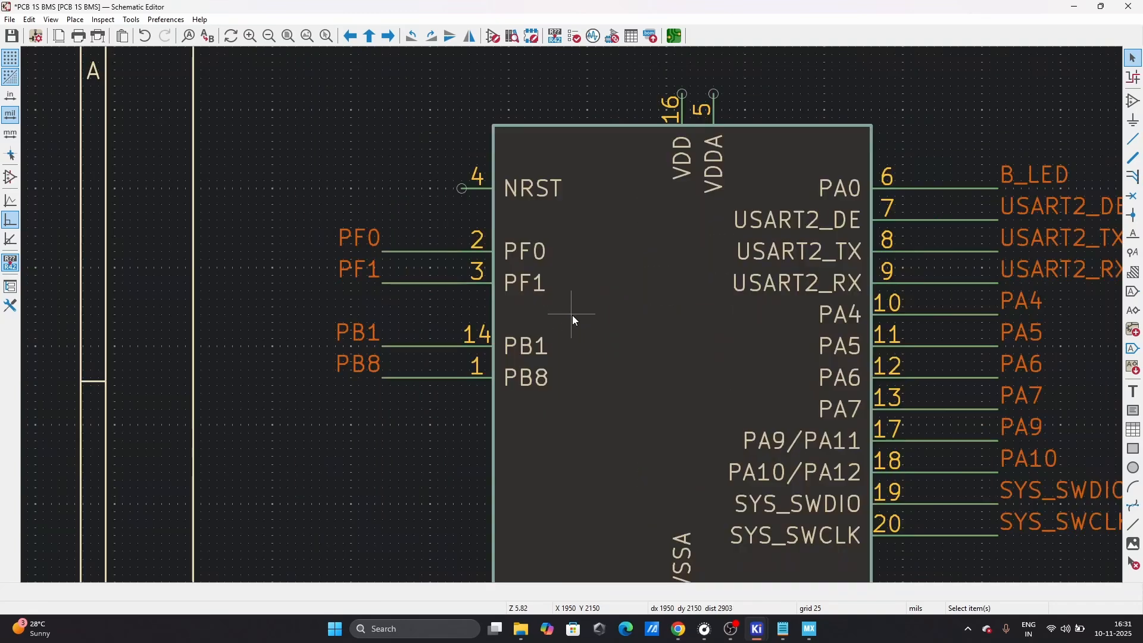
scroll(570, 311, "up", 6)
left_click(540, 310)
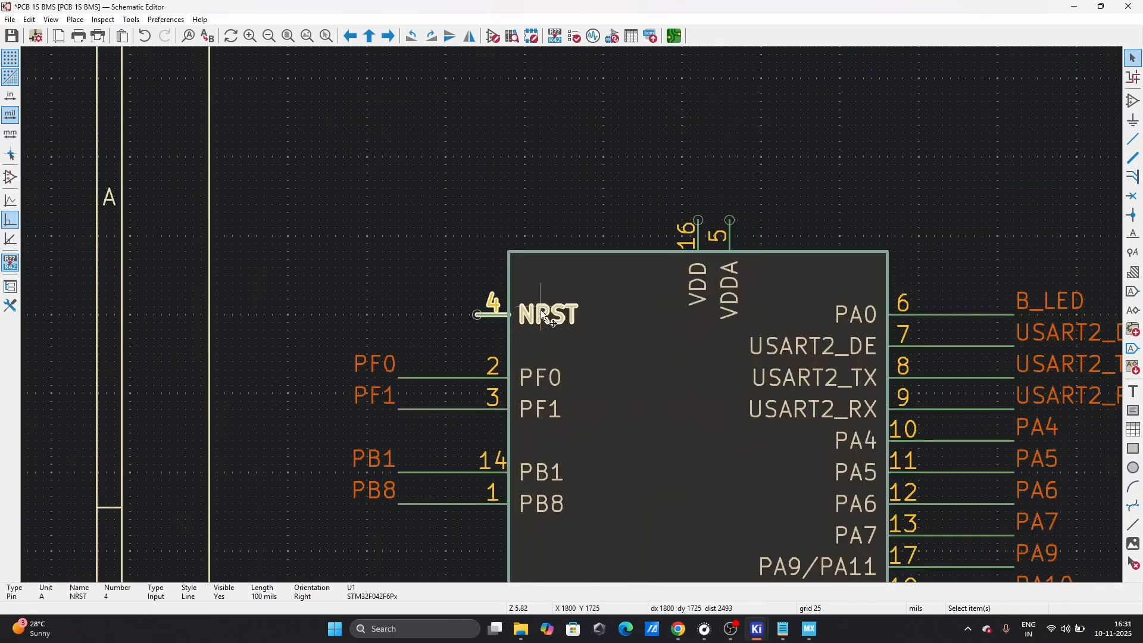
scroll(596, 314, "down", 8)
scroll(596, 313, "up", 9)
scroll(584, 320, "down", 5)
scroll(571, 314, "up", 7)
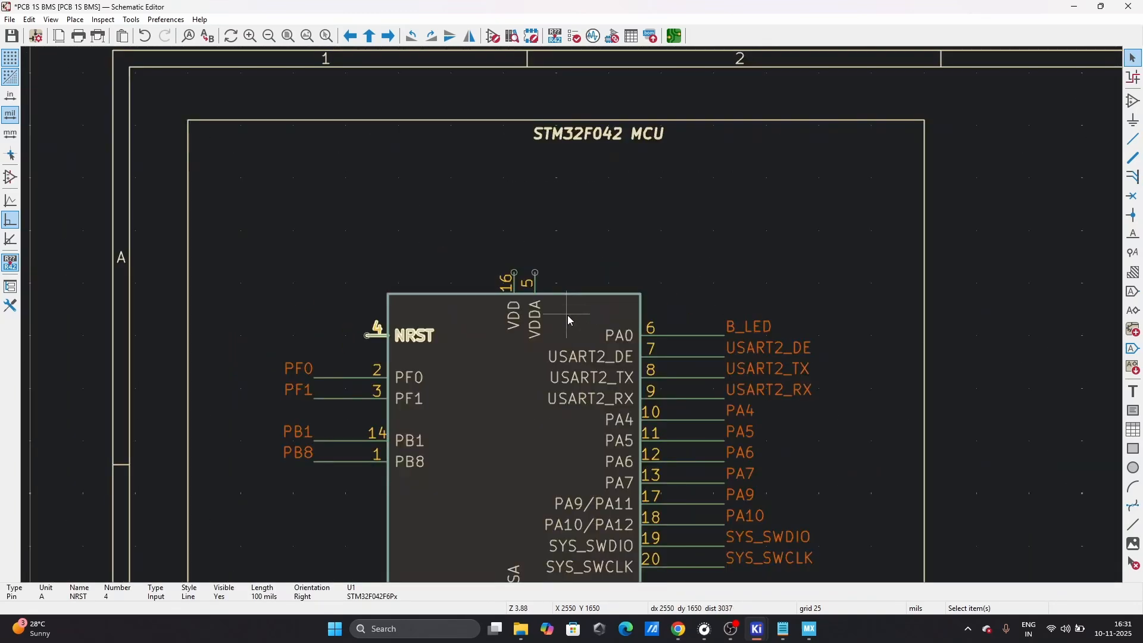
left_click(506, 321)
scroll(566, 315, "down", 5)
scroll(572, 314, "up", 5)
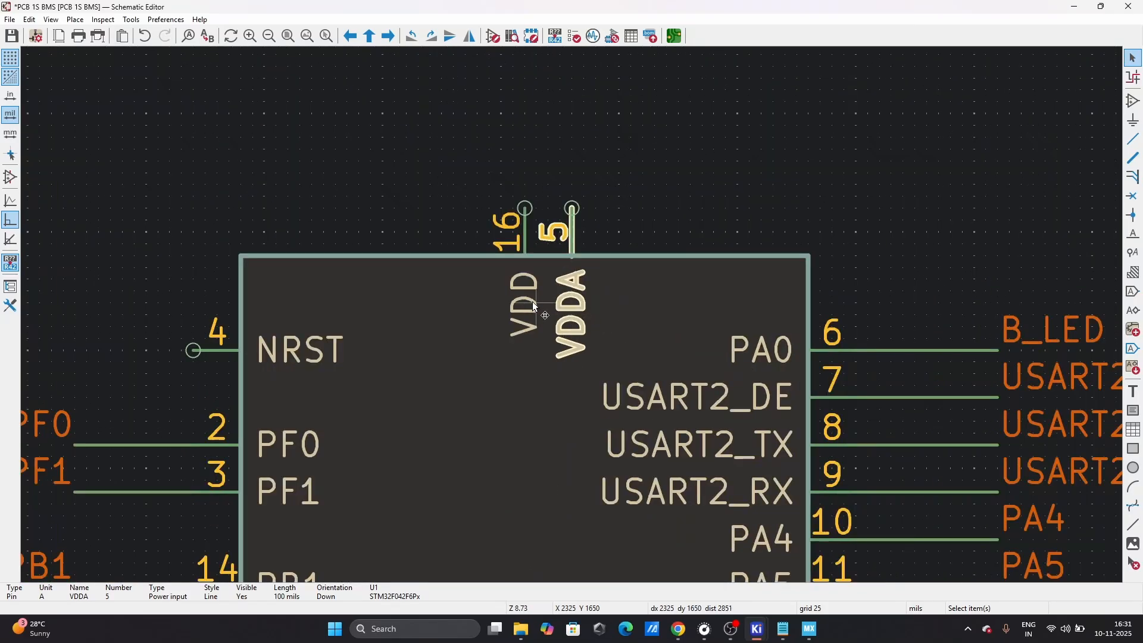
left_click(533, 301)
scroll(533, 302, "down", 5)
scroll(573, 315, "up", 5)
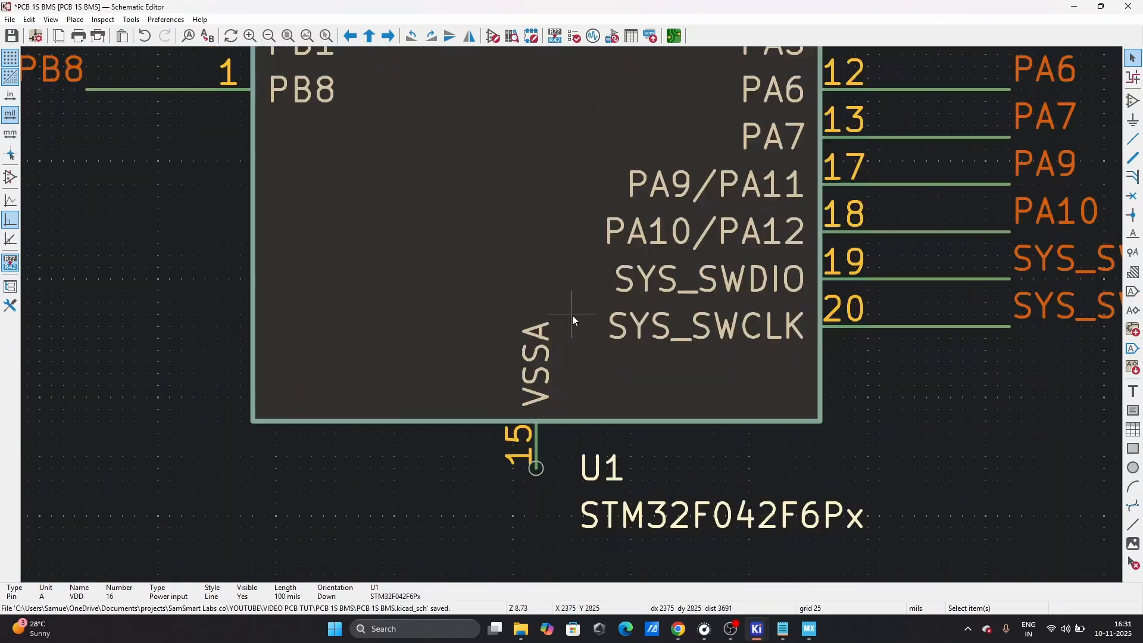
left_click(552, 354)
scroll(571, 314, "down", 5)
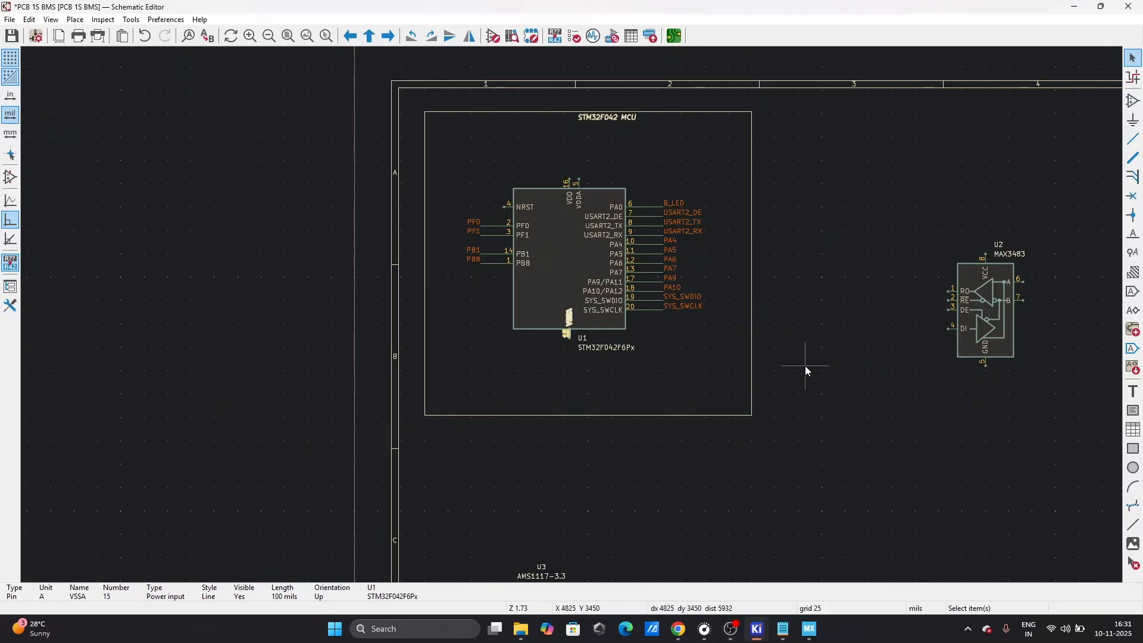
- Place a GND power symbol directly below the microcontroller's VSSA pin
type("p")
type("gnd")
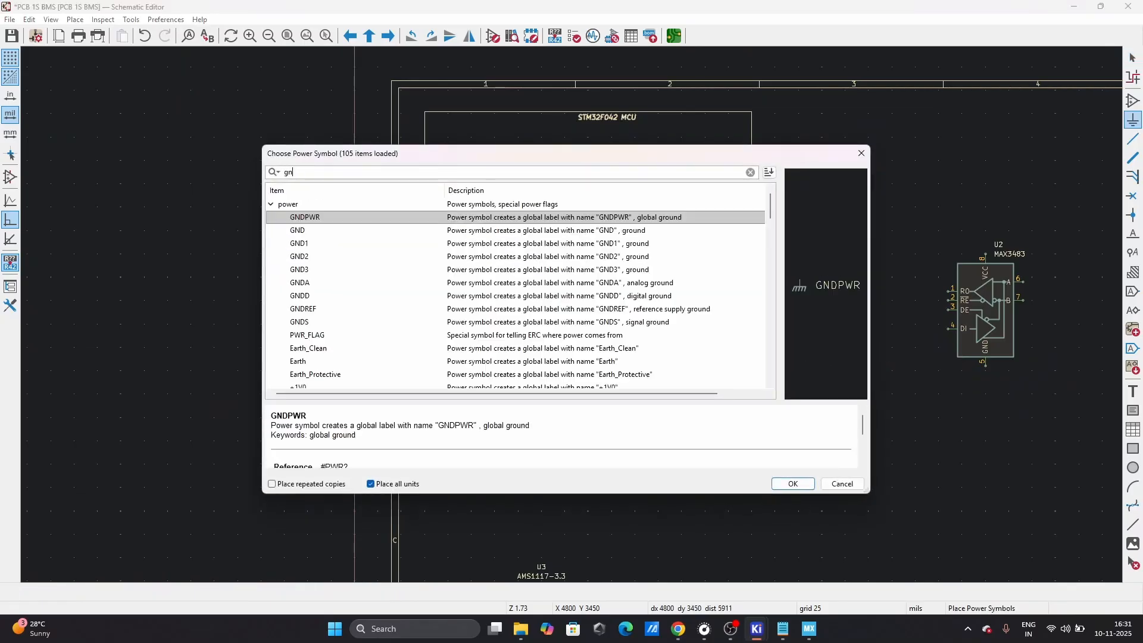
left_click(793, 483)
scroll(569, 354, "up", 5)
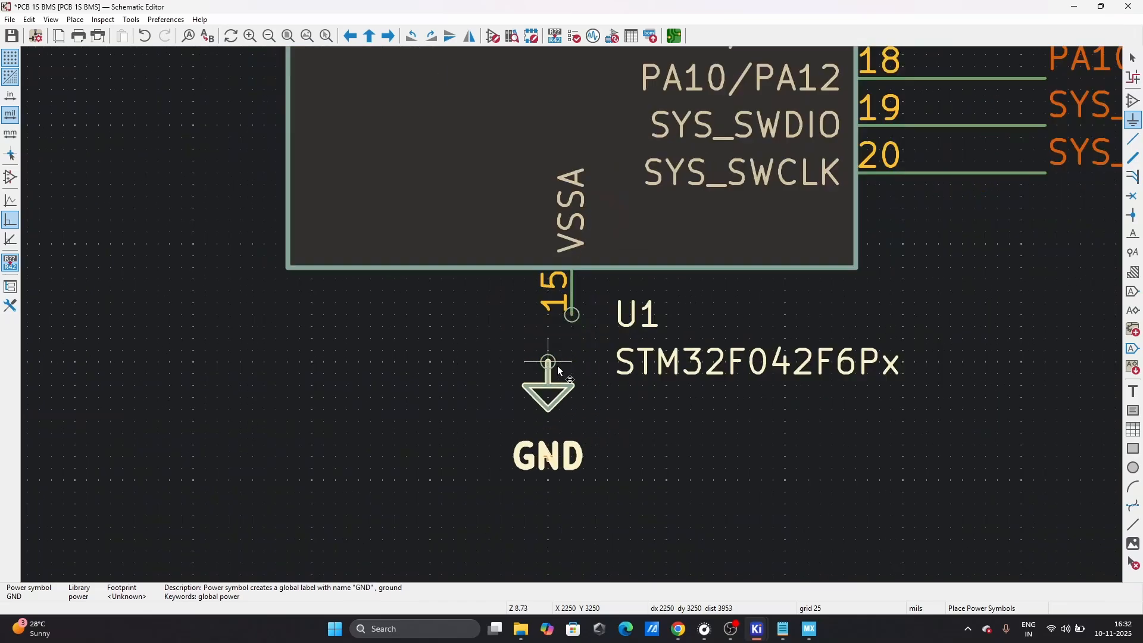
left_click(571, 385)
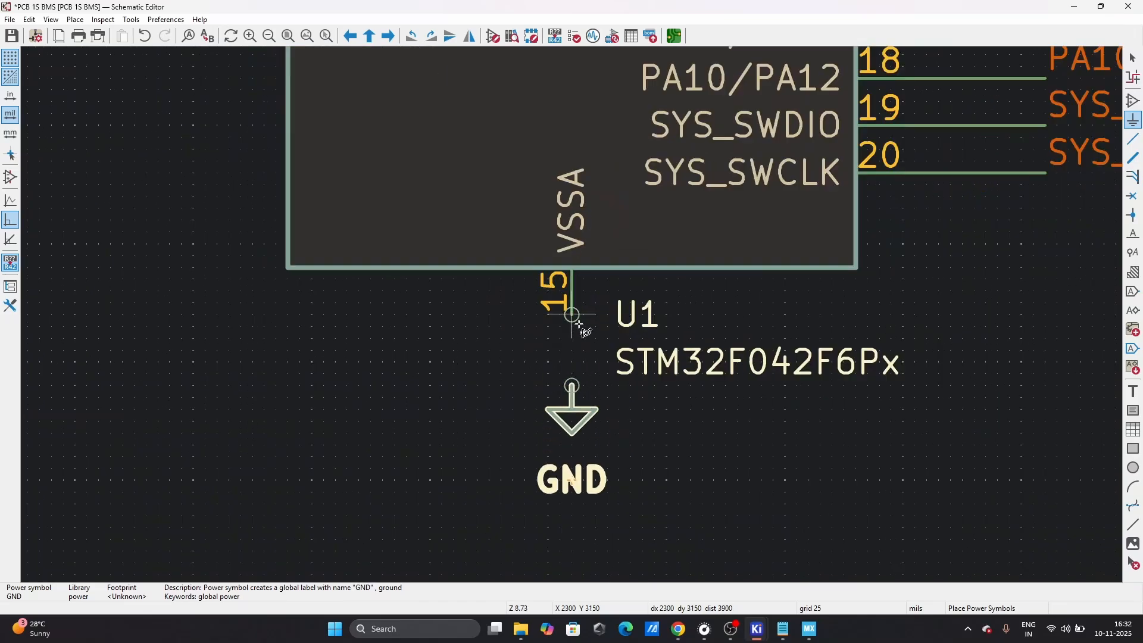
key("Escape")
- Wire the VSSA pin to the GND symbol and move the symbol slightly closer to the pin
left_click(574, 317)
left_click(571, 386)
scroll(654, 385, "down", 2)
scroll(542, 336, "up", 2)
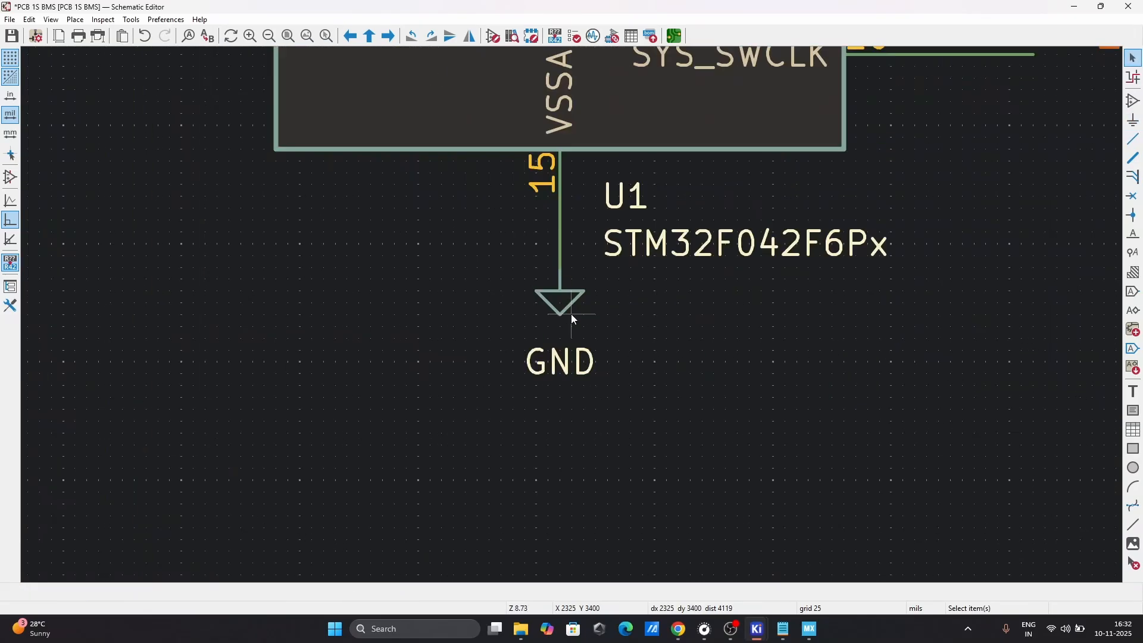
left_click(553, 325)
left_click_drag(558, 301, 561, 239)
key("Escape")
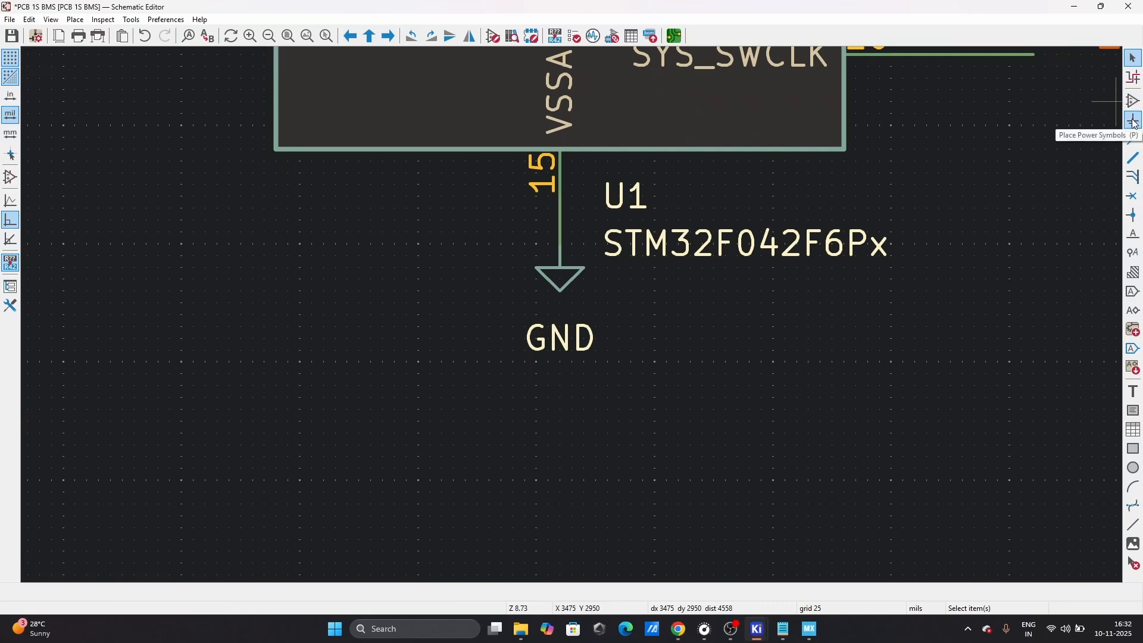
- Examine the microcontroller's VDD and VDDA supply pins on the schematic
scroll(445, 311, "down", 6)
scroll(573, 316, "up", 4)
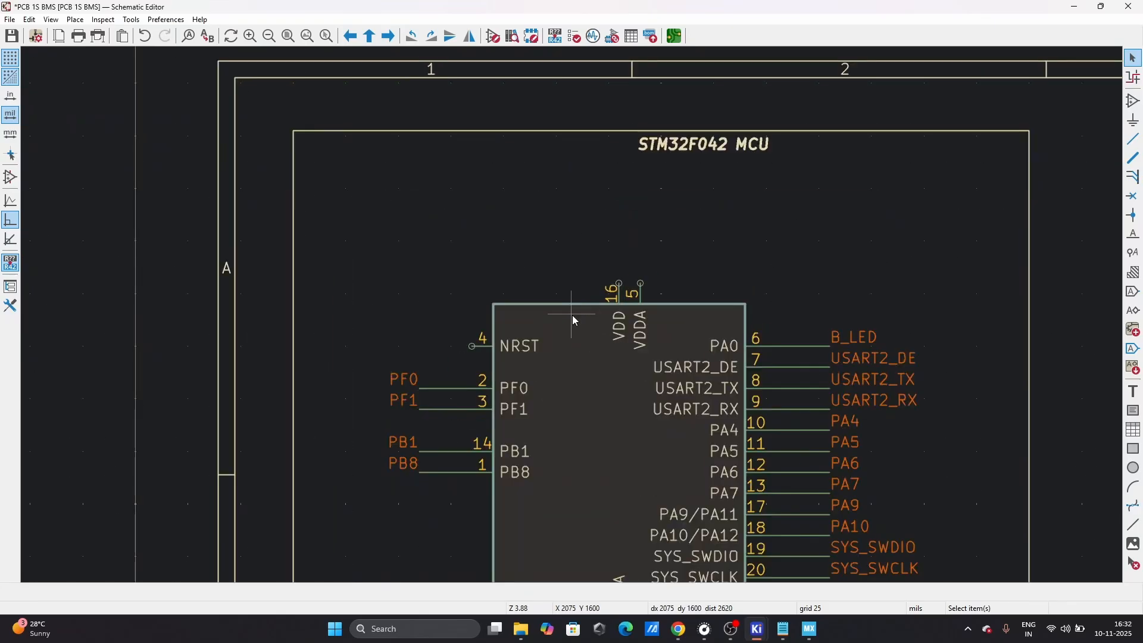
key("a")
key("Escape")
scroll(609, 221, "up", 4)
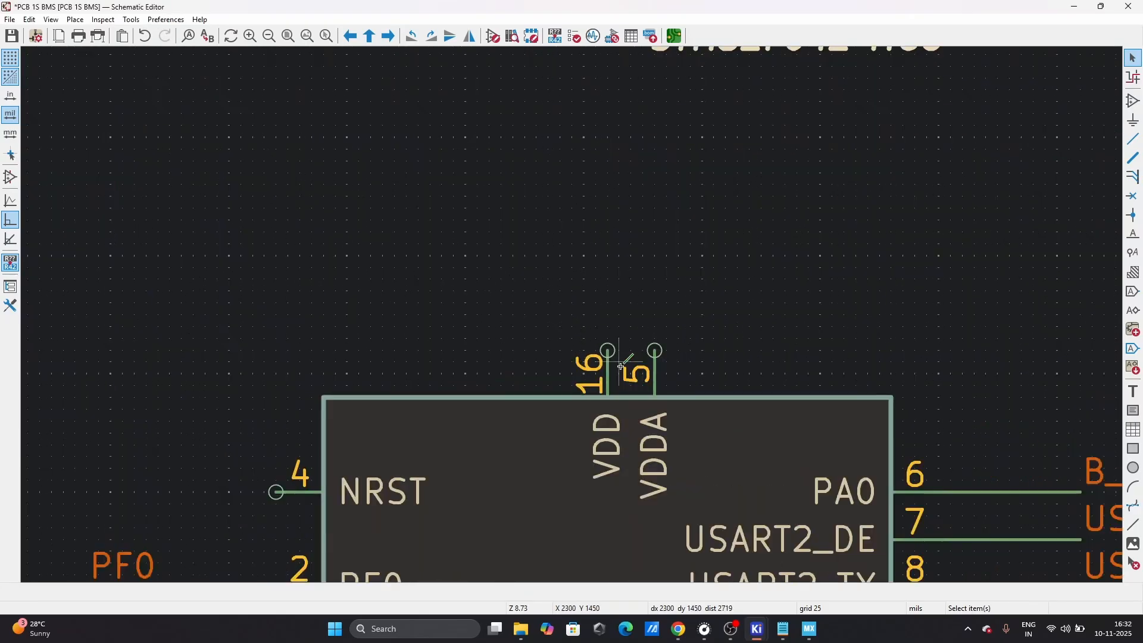
scroll(650, 457, "down", 2)
scroll(573, 316, "up", 4)
scroll(573, 315, "down", 4)
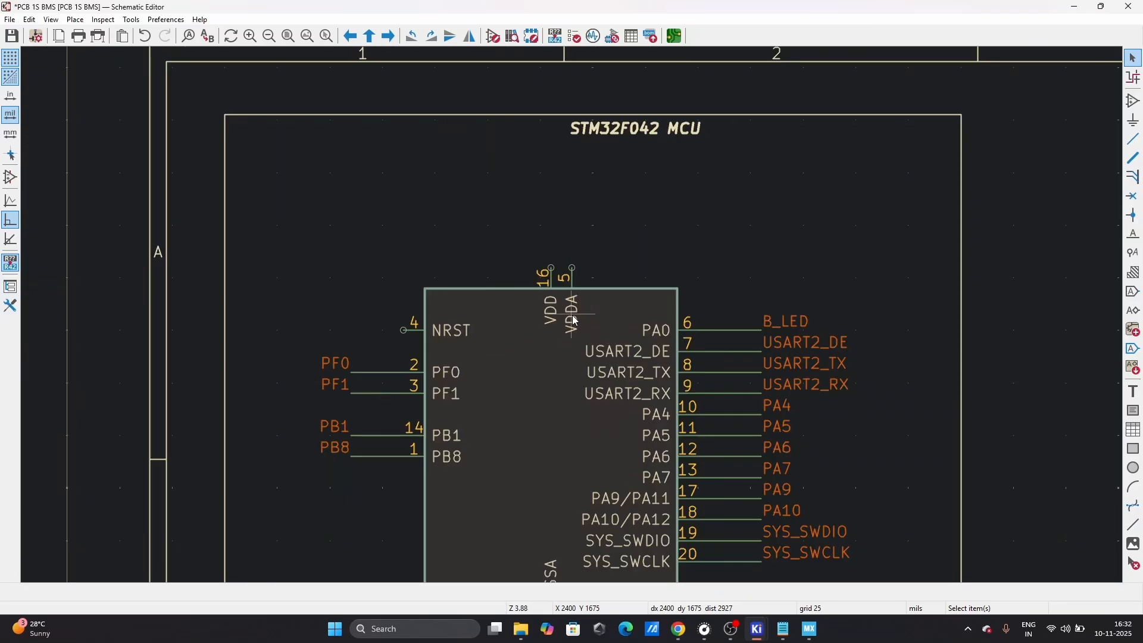
scroll(572, 316, "up", 4)
scroll(572, 315, "down", 4)
scroll(573, 315, "up", 4)
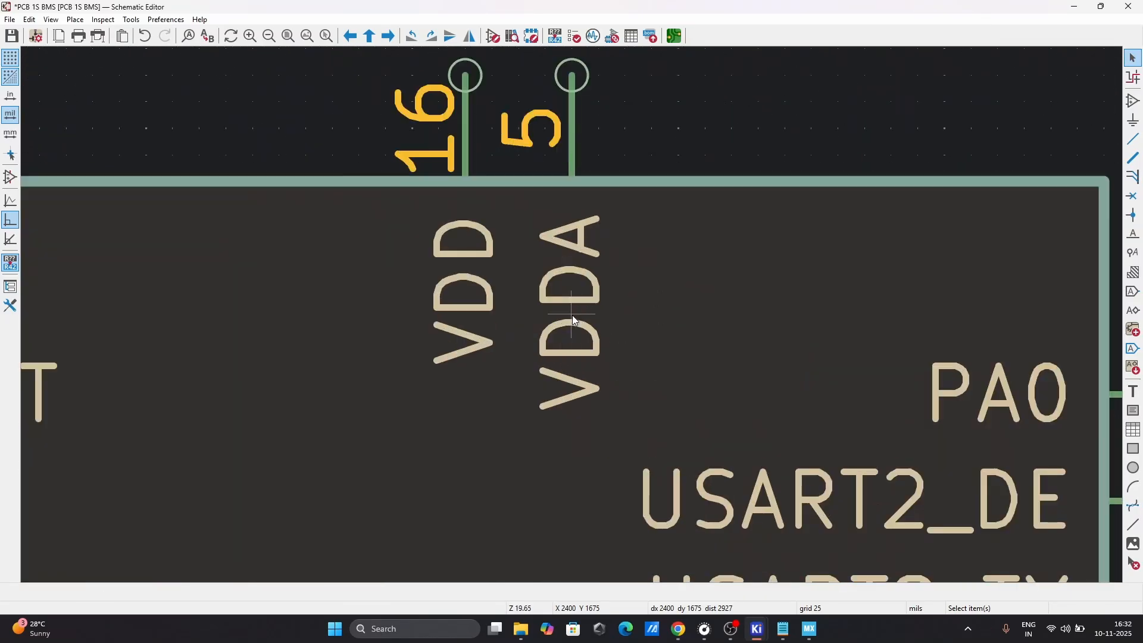
scroll(573, 315, "down", 1)
scroll(572, 315, "down", 5)
scroll(573, 316, "up", 5)
scroll(573, 316, "down", 4)
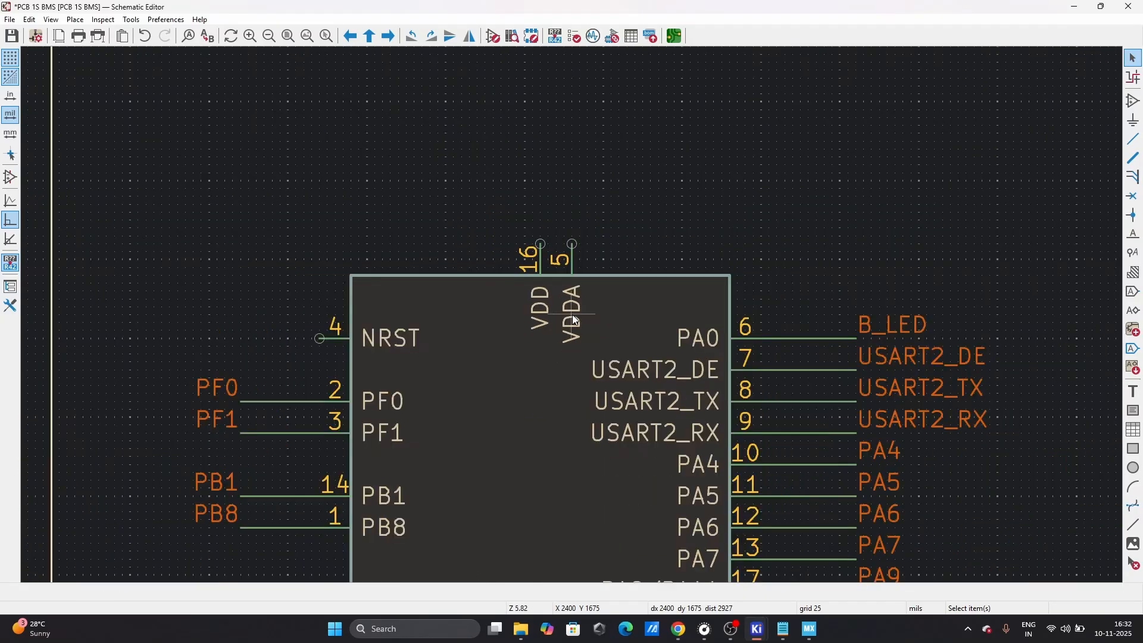
- Place an unpolarized capacitor symbol (C) above the microcontroller, on the NRST side of the VDD pin
left_click(571, 313)
left_click(637, 208)
key("a")
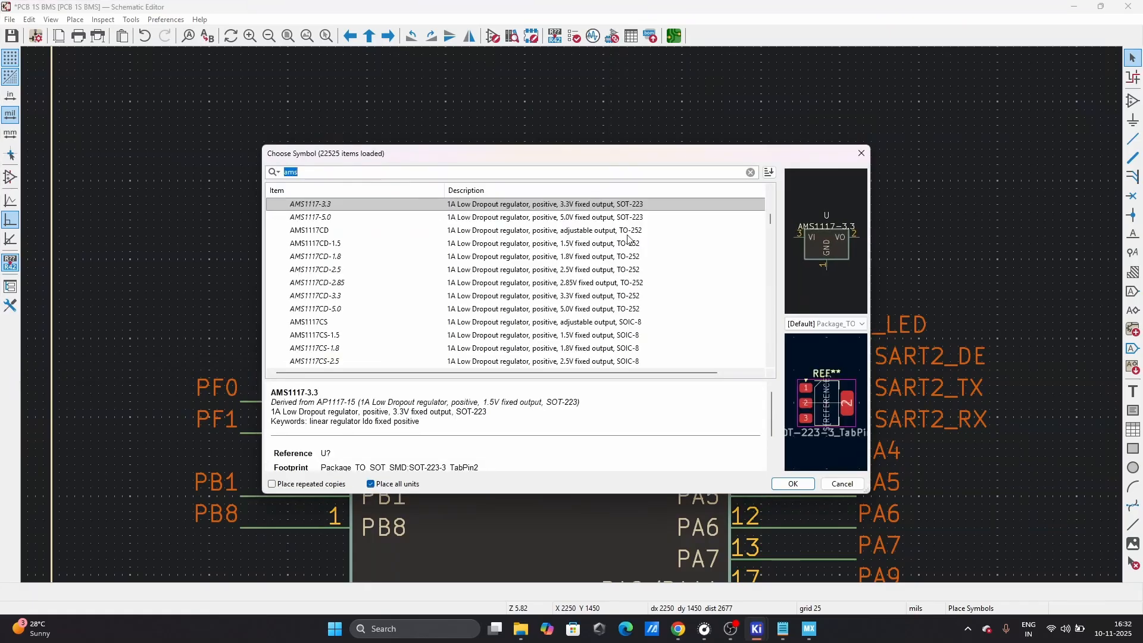
type("c")
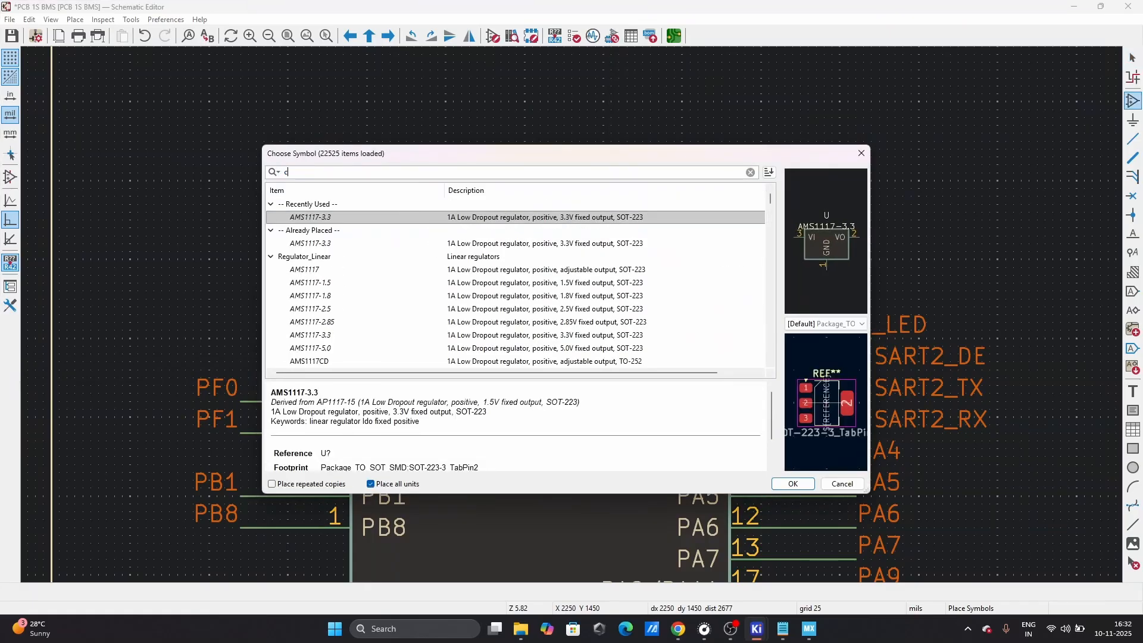
type("a")
key("BackSpace")
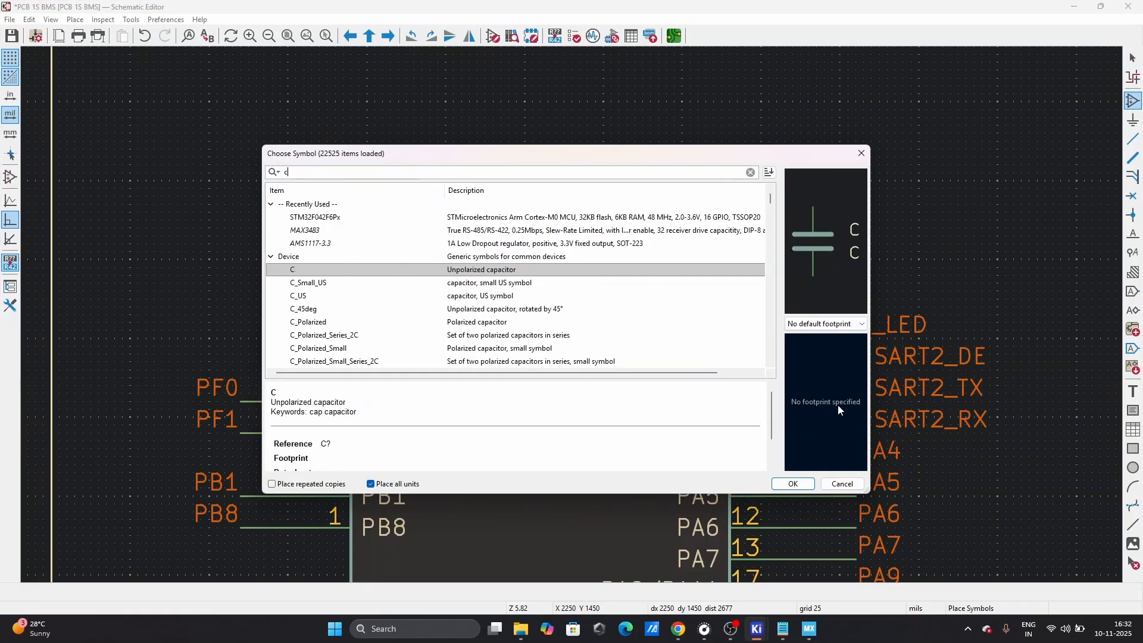
left_click(801, 482)
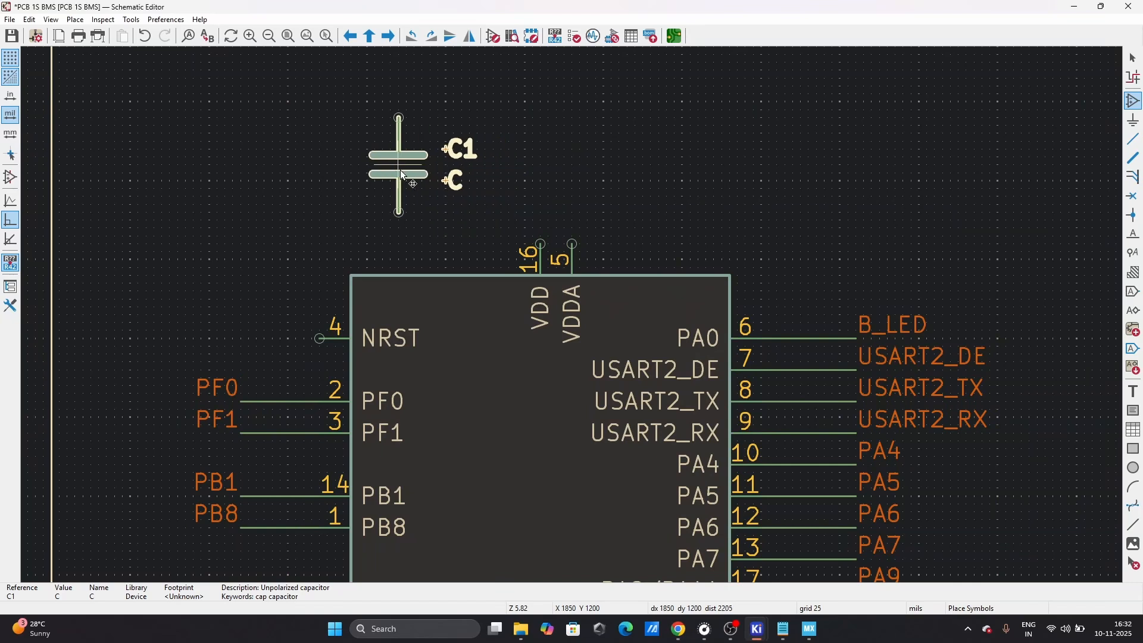
left_click(382, 189)
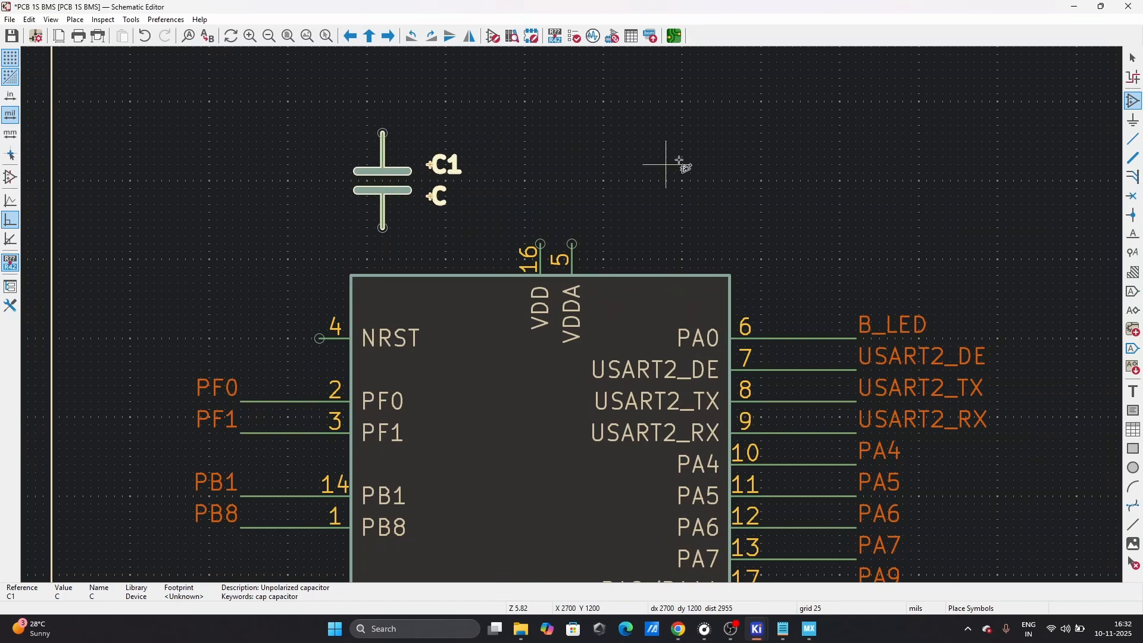
key("Escape")
- Set capacitor C1's value to 100nF and assign it the footprint Capacitor_SMD:C_0402_1005Metric
double_click(402, 185)
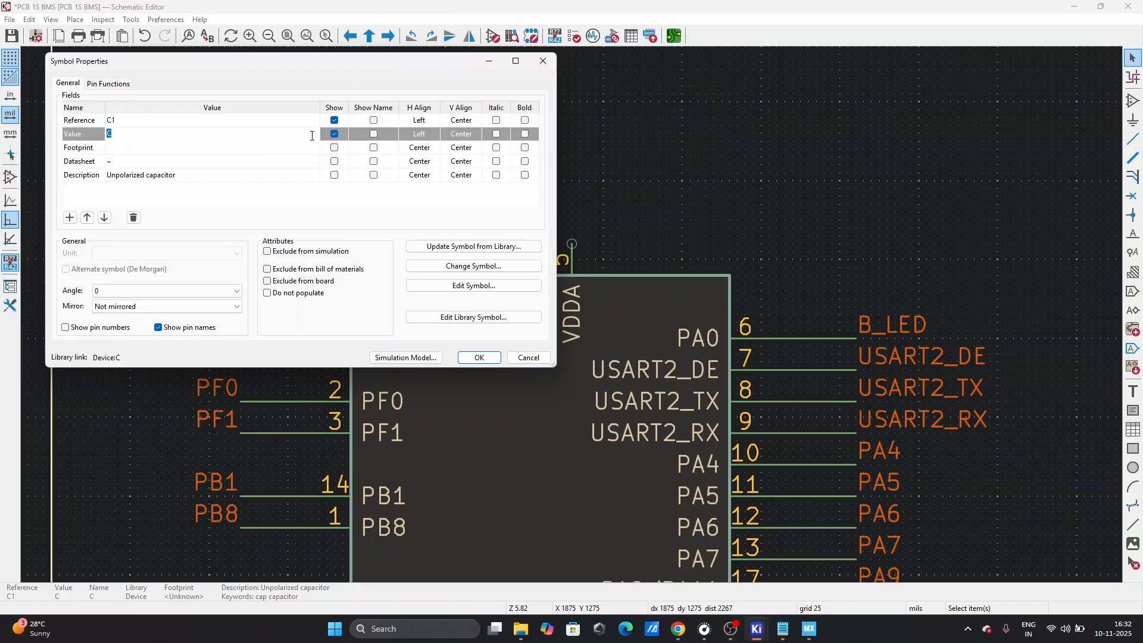
type("100nF")
left_click(214, 147)
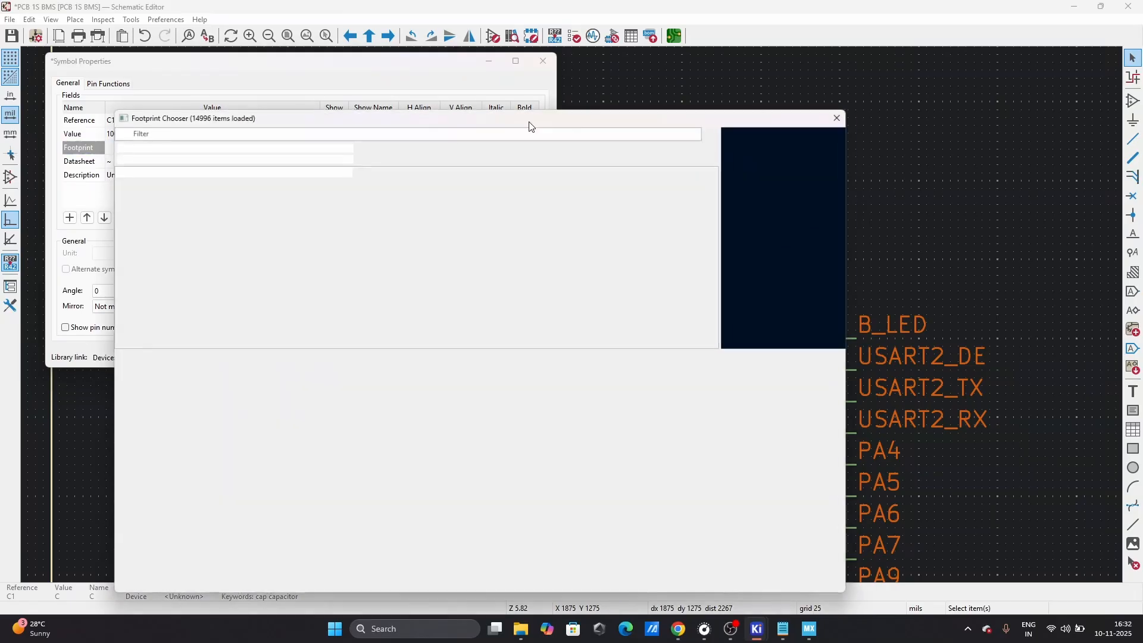
type("0")
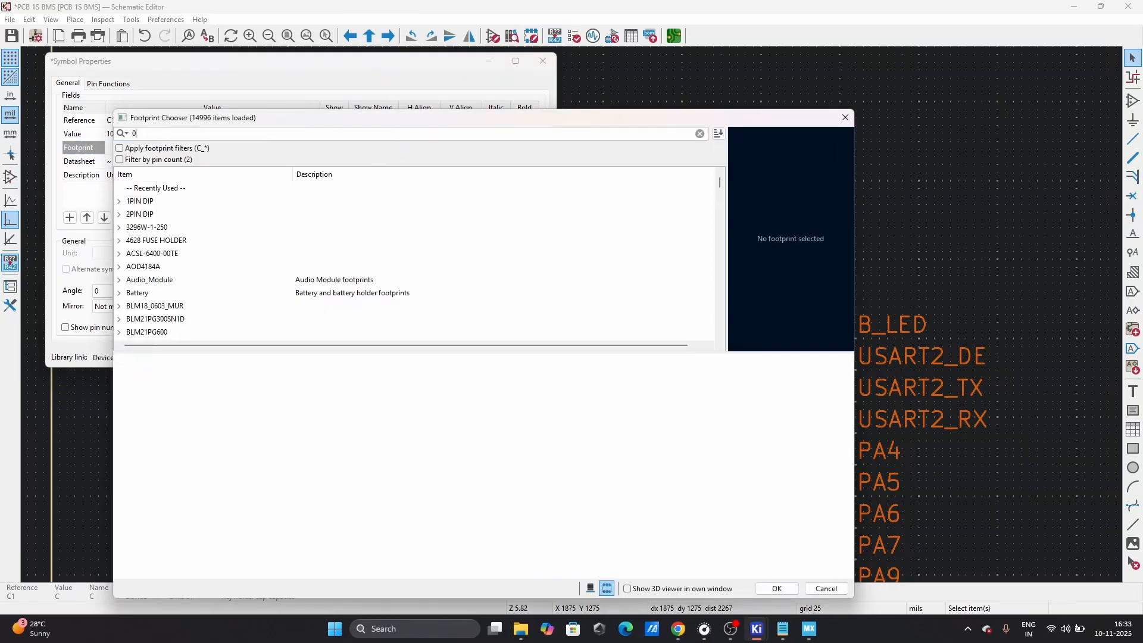
type("402")
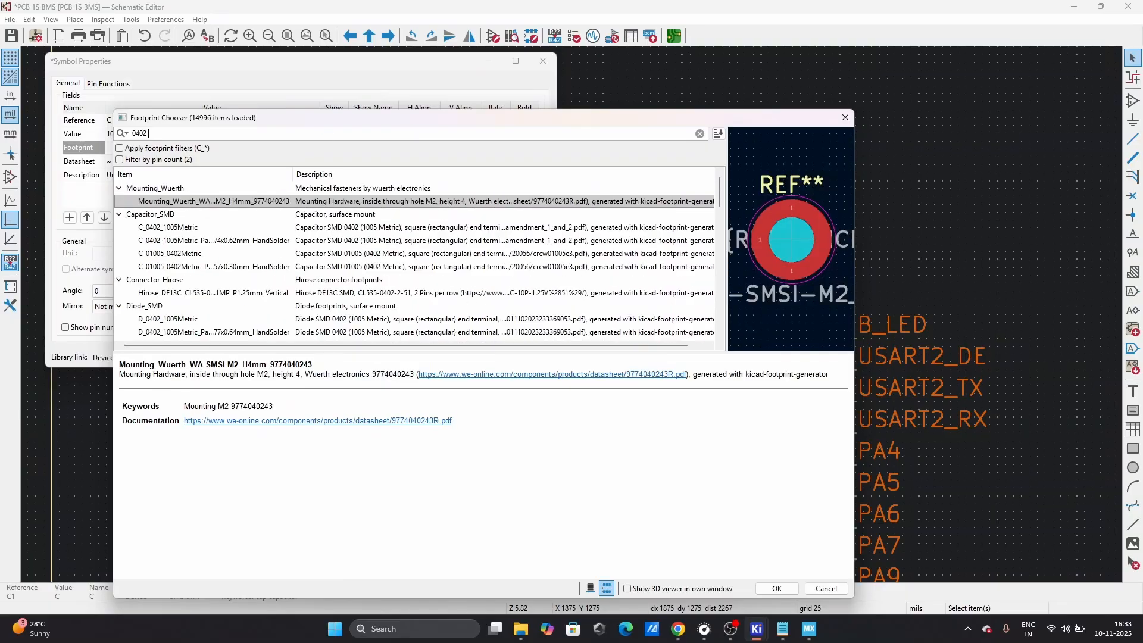
type(" cap")
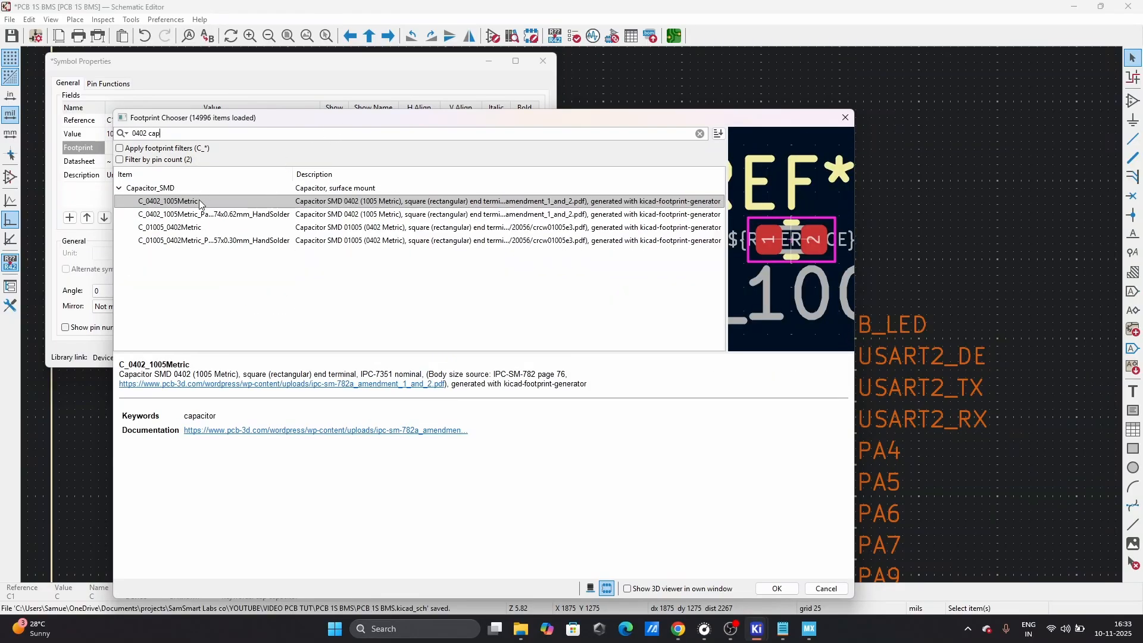
left_click(200, 202)
left_click(777, 589)
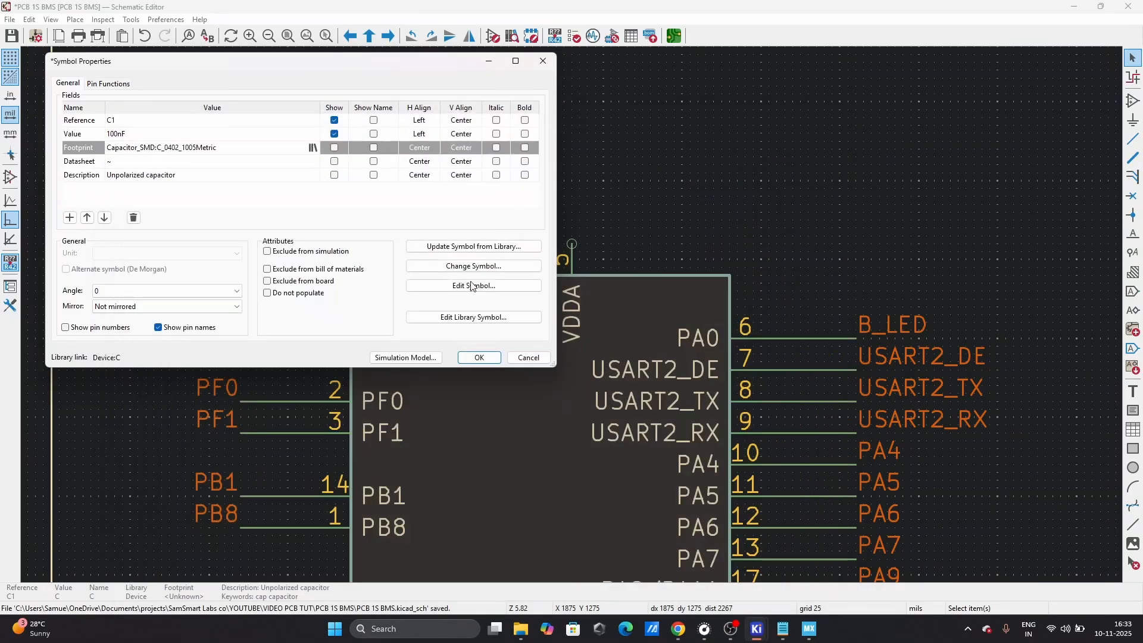
left_click(479, 357)
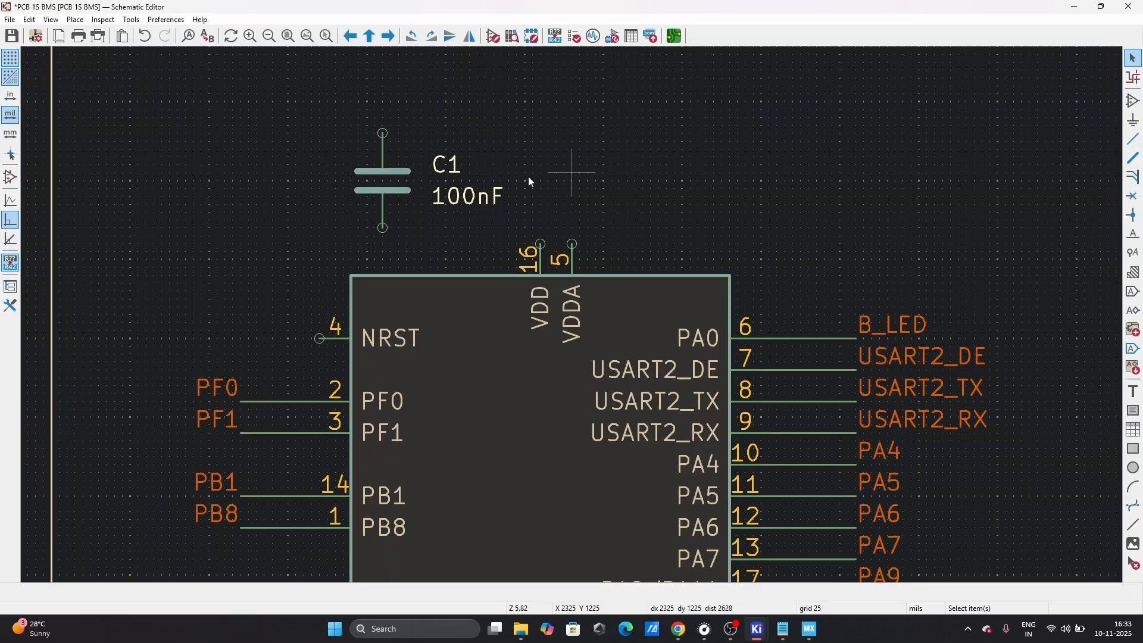
- Duplicate the 100nF capacitor three times, placing the copies in a row with it above the microcontroller
left_click(400, 179)
key("ctrl+d")
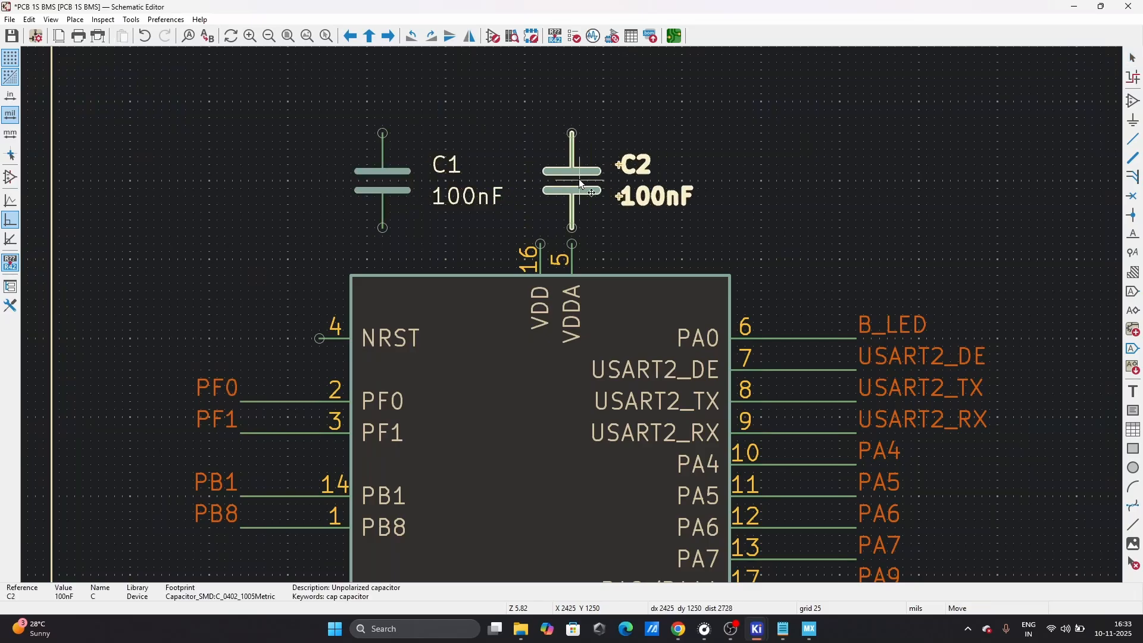
left_click(607, 174)
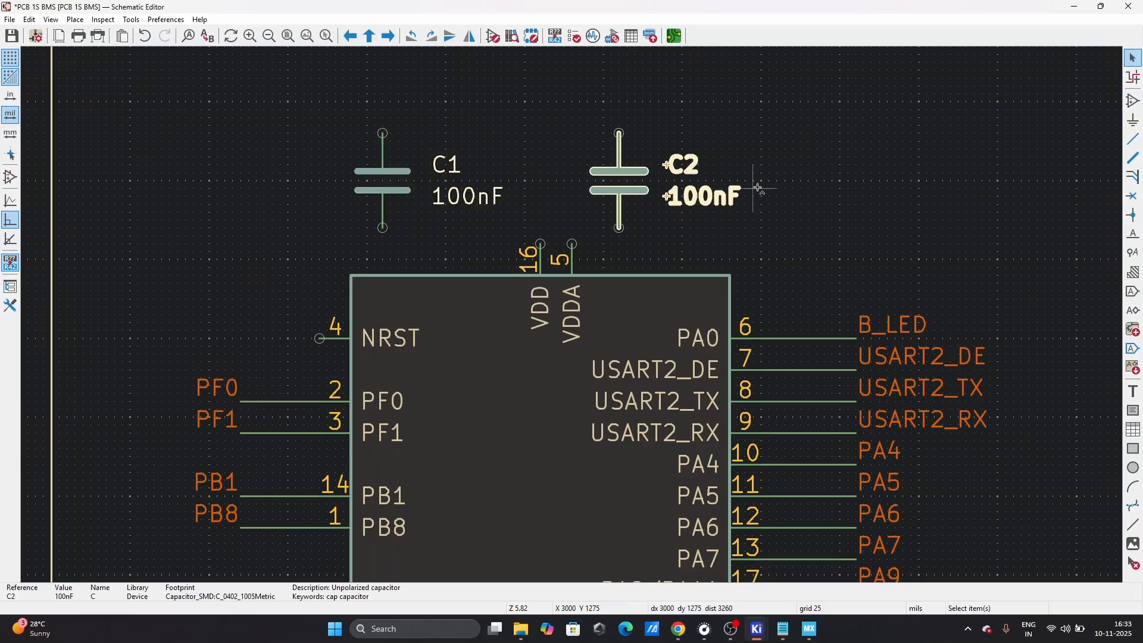
key("ctrl+d")
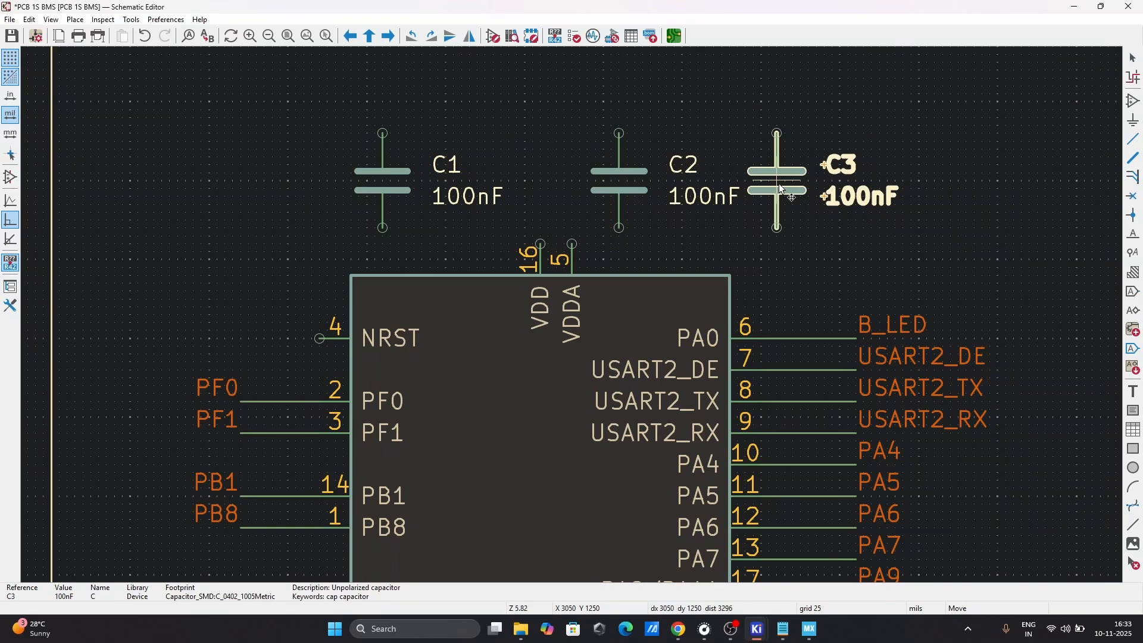
left_click(783, 189)
key("ctrl+d")
left_click(938, 191)
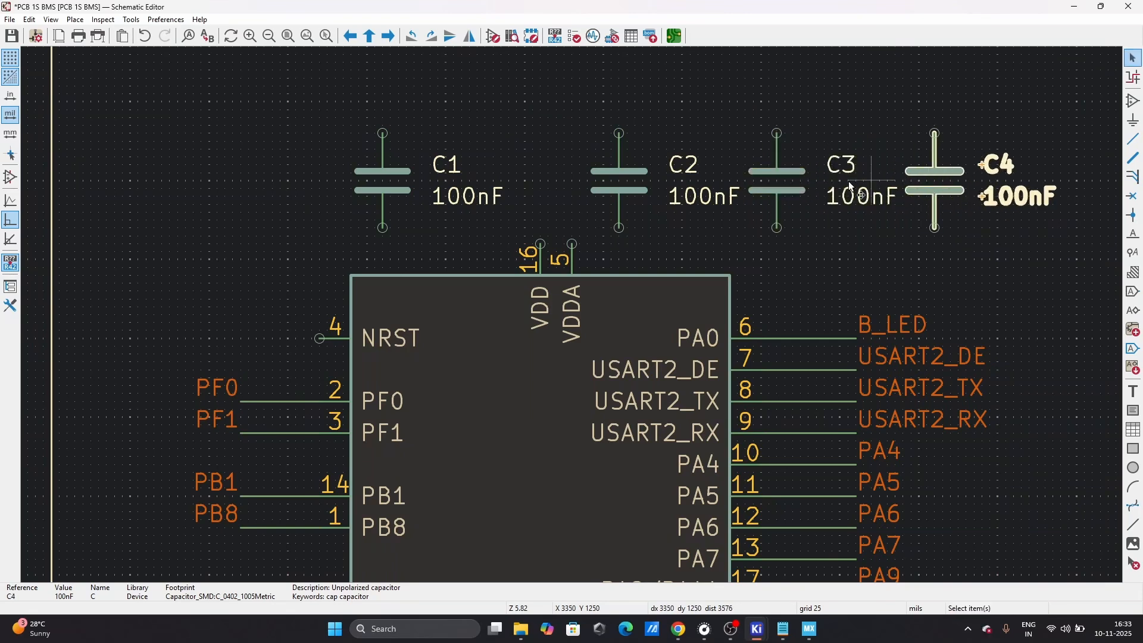
left_click(652, 217)
- Set capacitor C3's value to 10nF
double_click(880, 197)
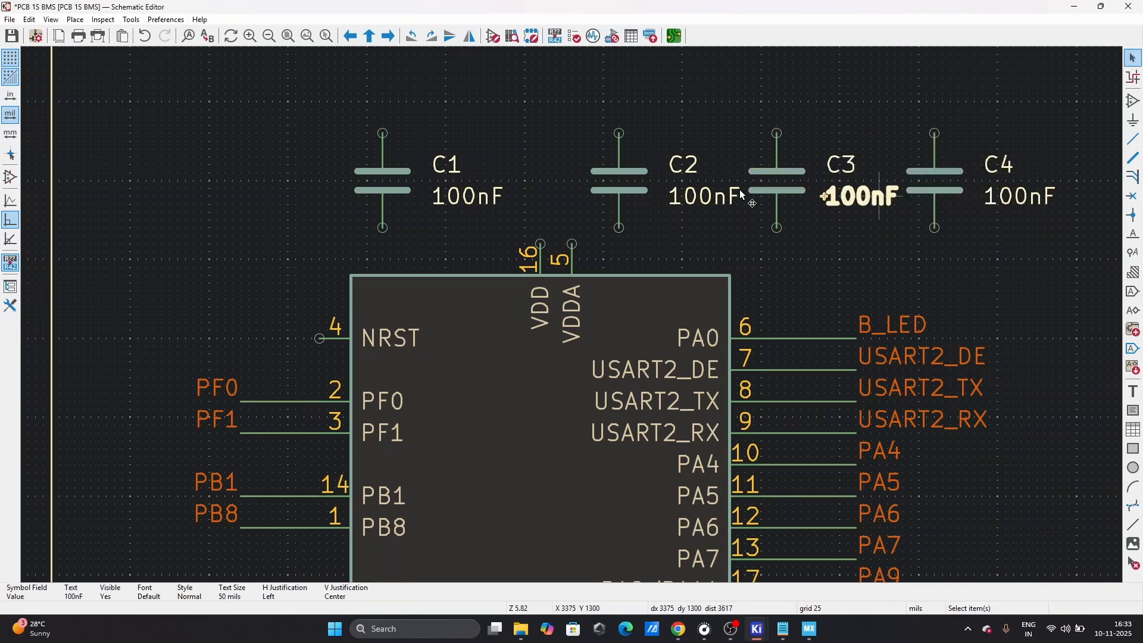
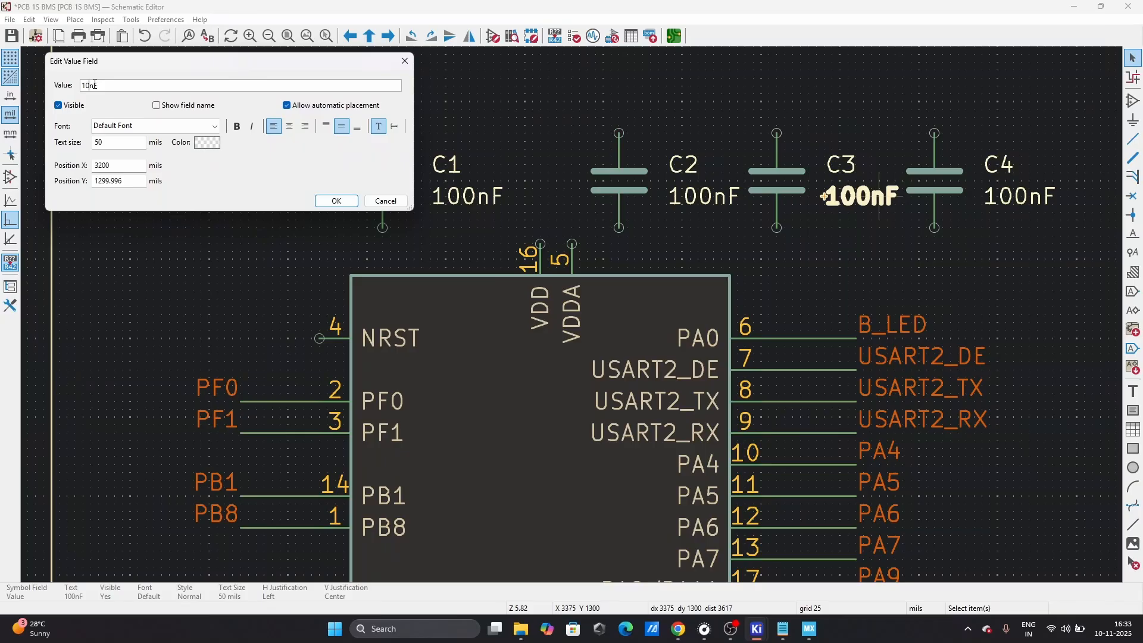
type("10nF")
left_click(337, 200)
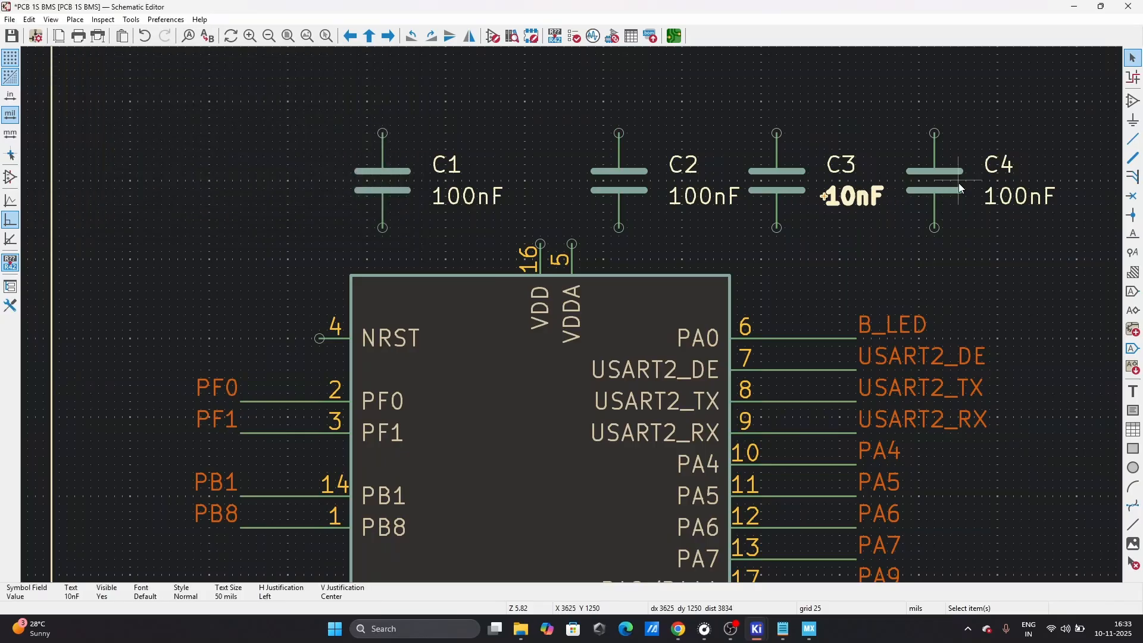
left_click(779, 183)
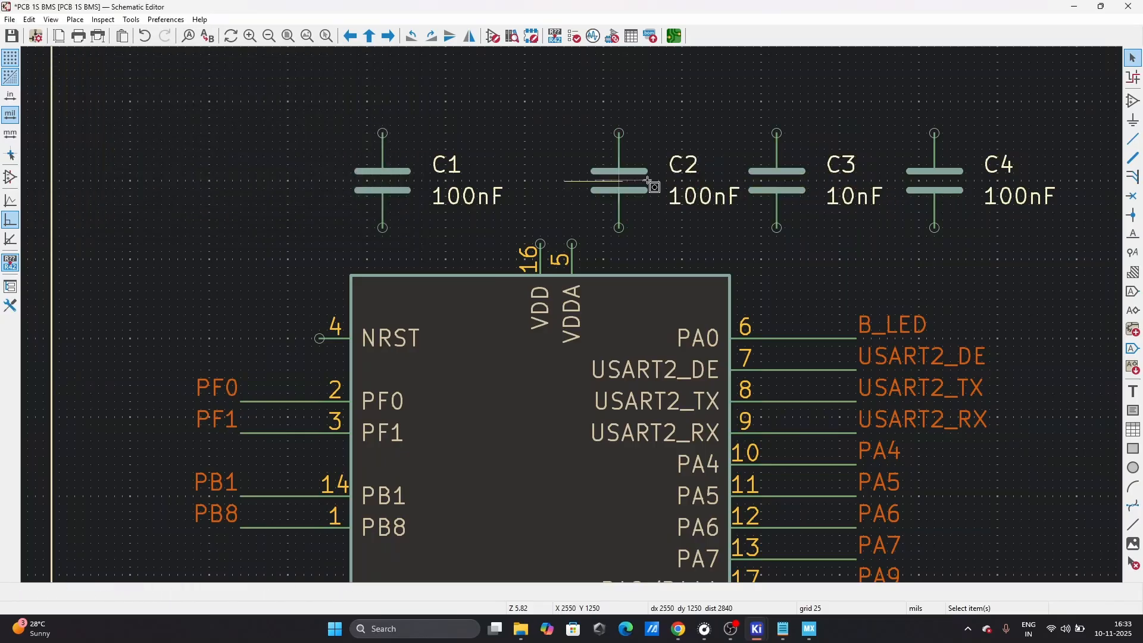
- Reorder the duplicated capacitors by moving C2 past C4 to the row's end and shifting C3 and C4 toward the supply pins
left_click_drag(638, 180, 1116, 185)
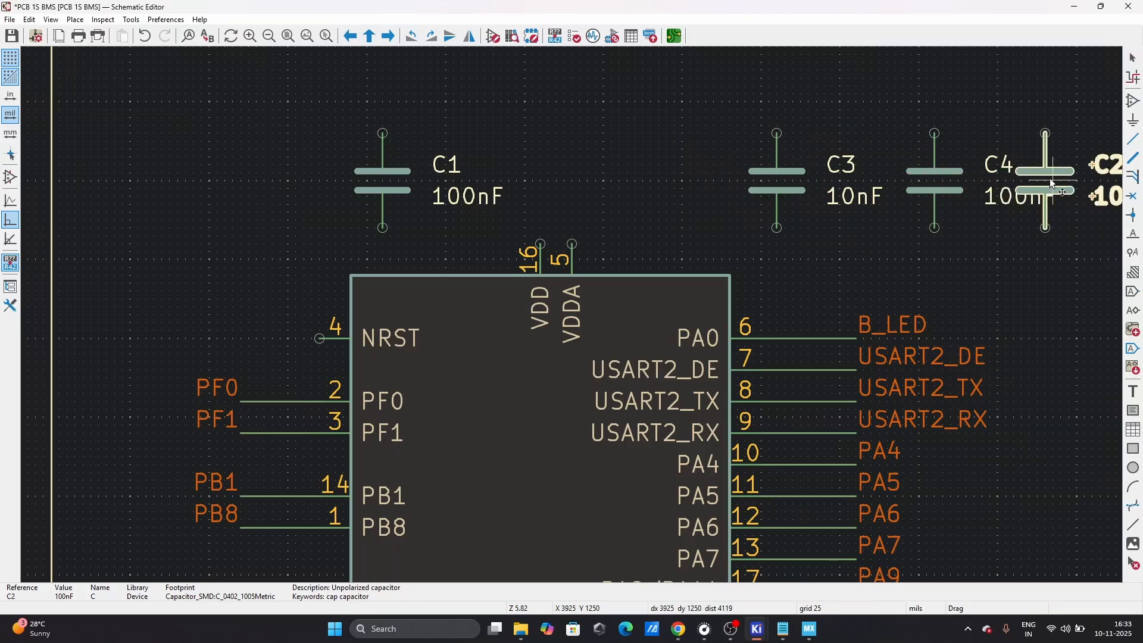
left_click_drag(772, 185, 633, 194)
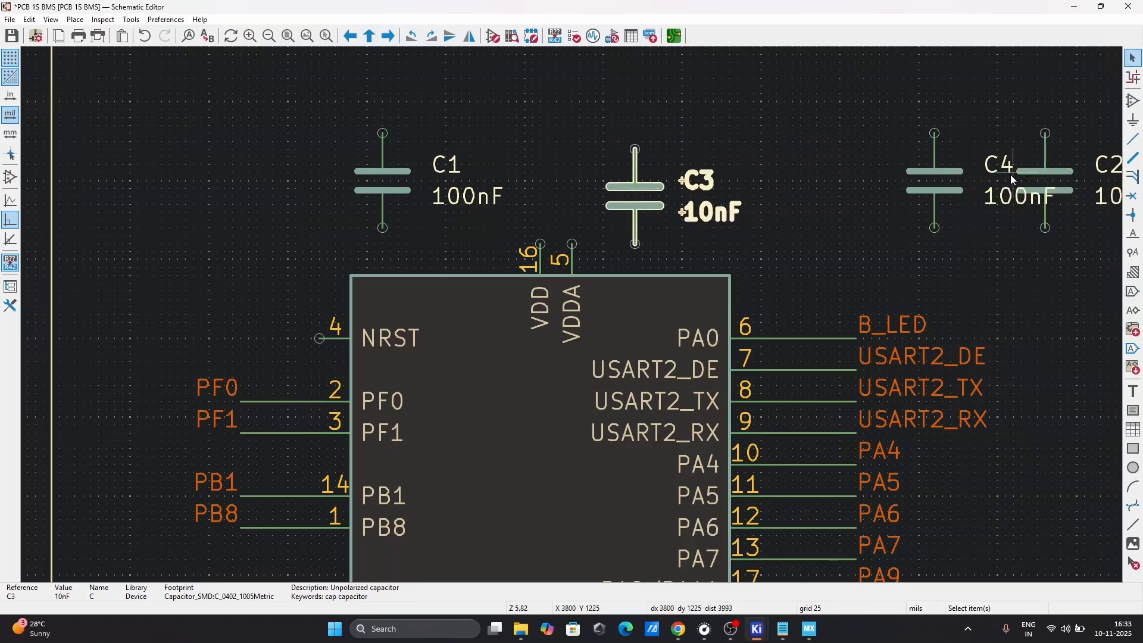
left_click_drag(936, 181, 776, 199)
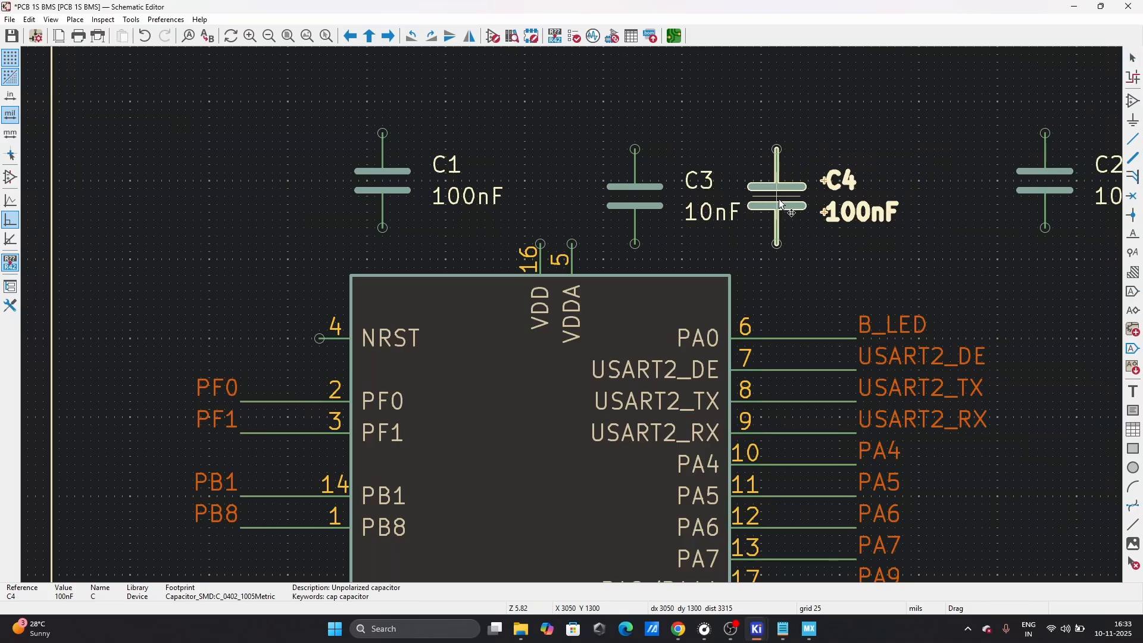
- Set capacitor C2's value to 1uF
left_click(1020, 181)
double_click(1021, 178)
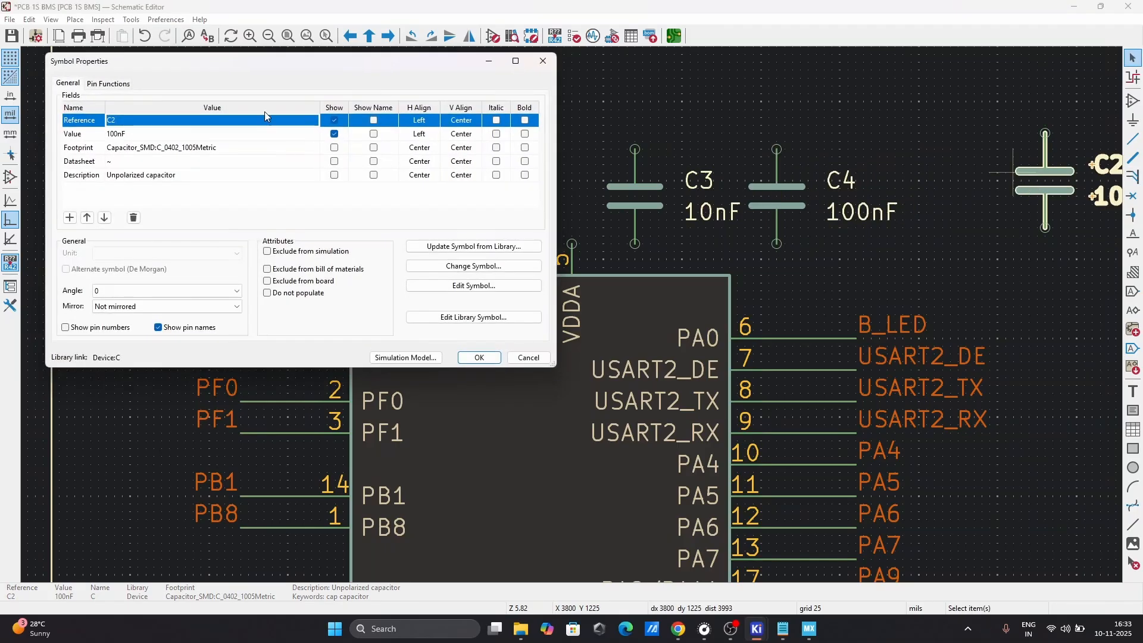
left_click(120, 134)
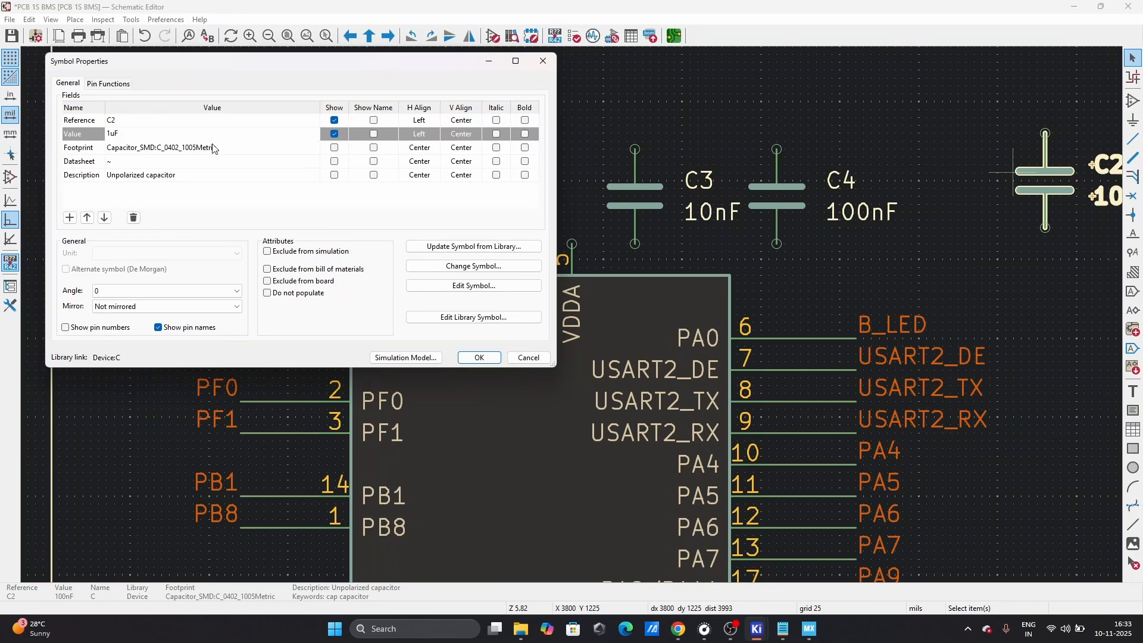
left_click(480, 357)
- Move C2 closer to C4, aligning it with C3 and C4 in the capacitor row
scroll(573, 315, "down", 3)
scroll(630, 280, "up", 3)
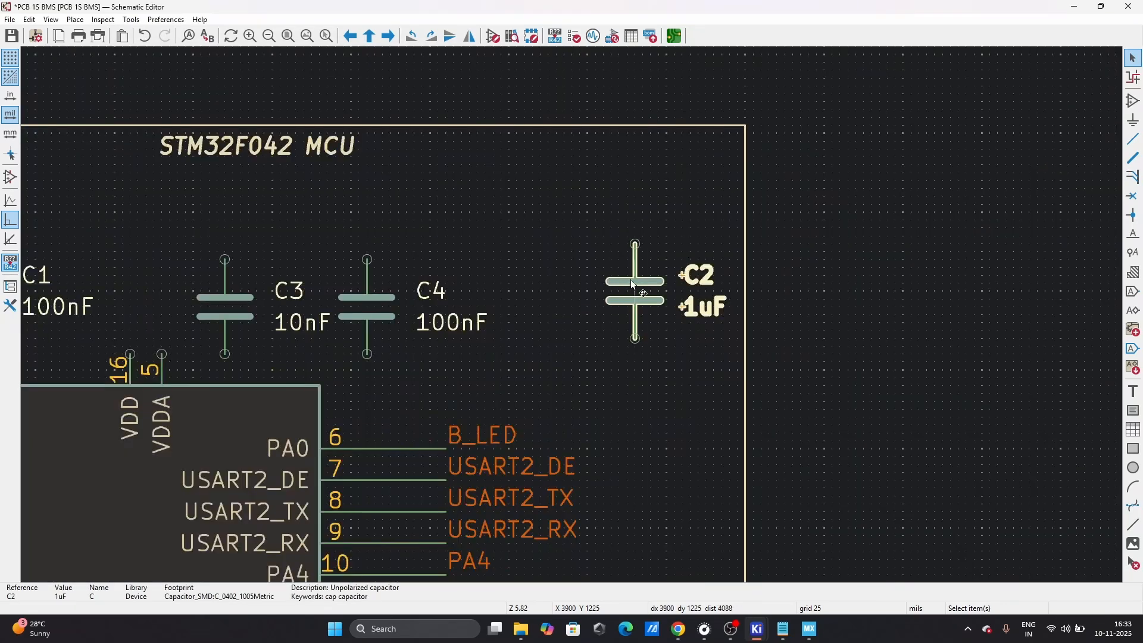
left_click_drag(633, 290, 524, 316)
left_click(578, 374)
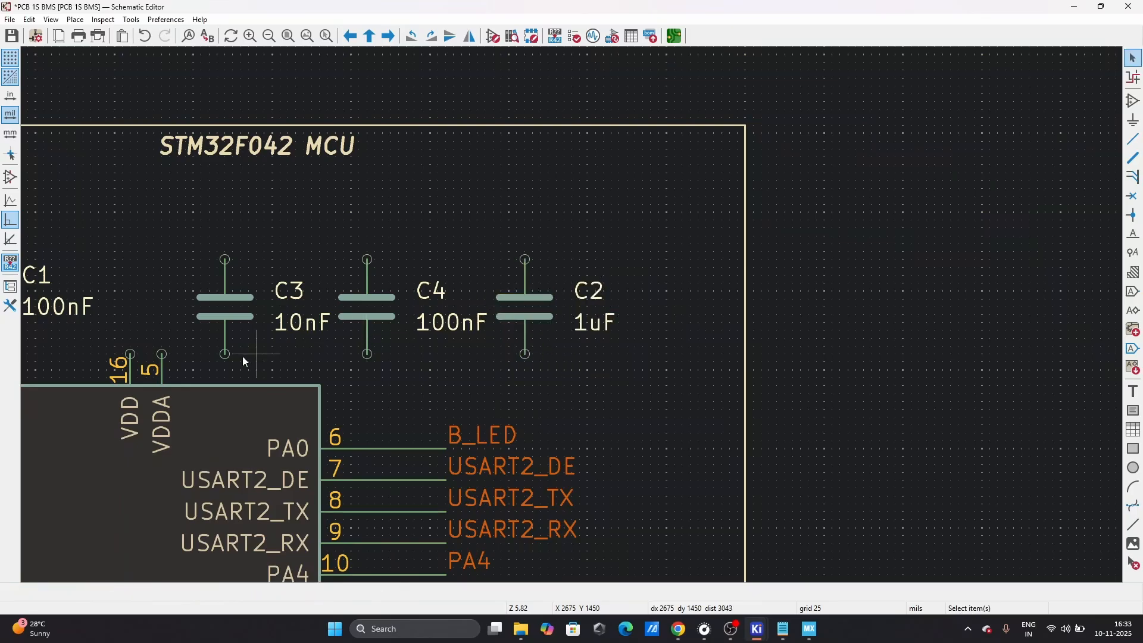
- Wire the VDDA pin to the lower pins of C3, C4 and C2
left_click(162, 354)
left_click(525, 353)
scroll(162, 336, "down", 2)
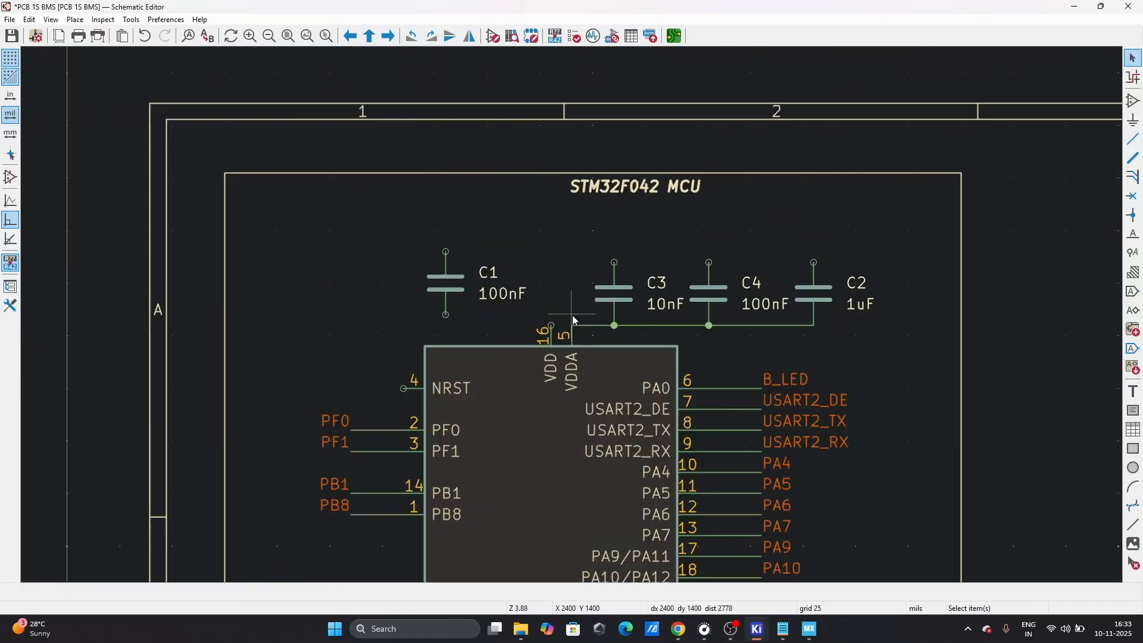
- Wire the VDD pin to C1's lower pin and align C1 with the other capacitors
left_click(551, 328)
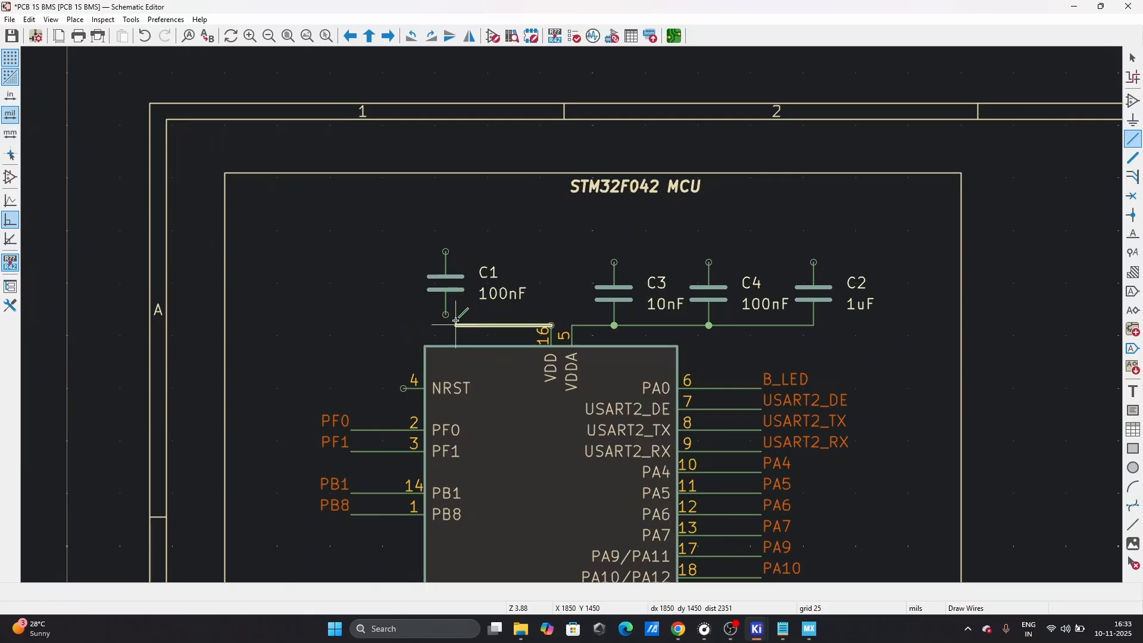
left_click(447, 301)
left_click_drag(446, 285, 447, 295)
left_click(406, 285)
- Join the upper pins of C3, C4 and C2 with one wire and save the schematic
scroll(608, 267, "down", 1)
scroll(573, 315, "up", 3)
scroll(573, 315, "down", 3)
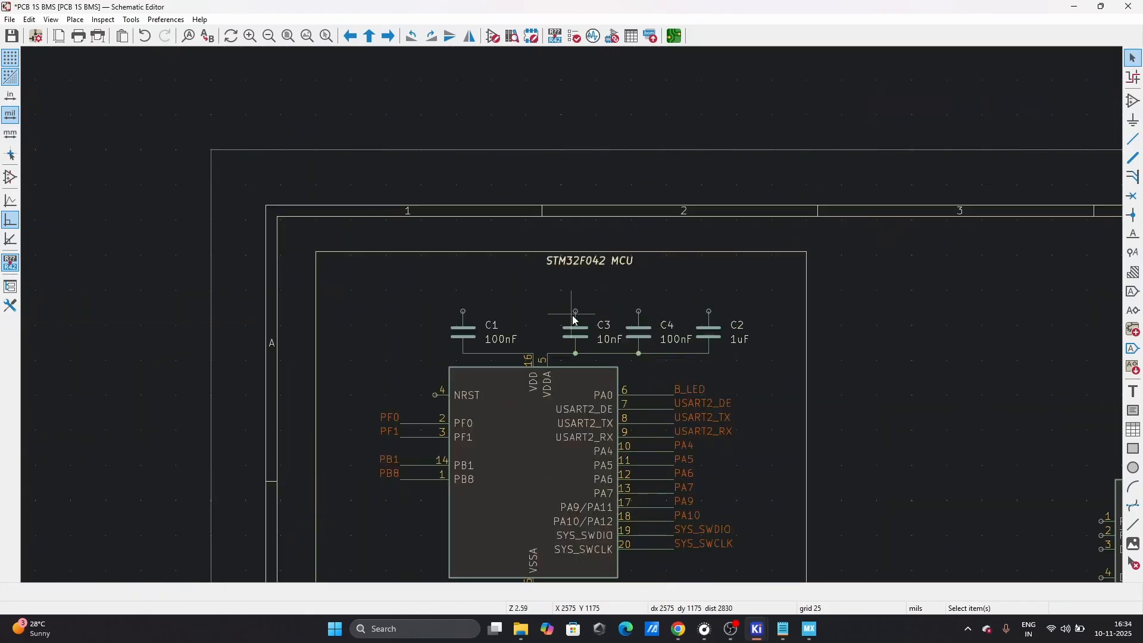
scroll(575, 312, "up", 3)
left_click(579, 308)
left_click(880, 307)
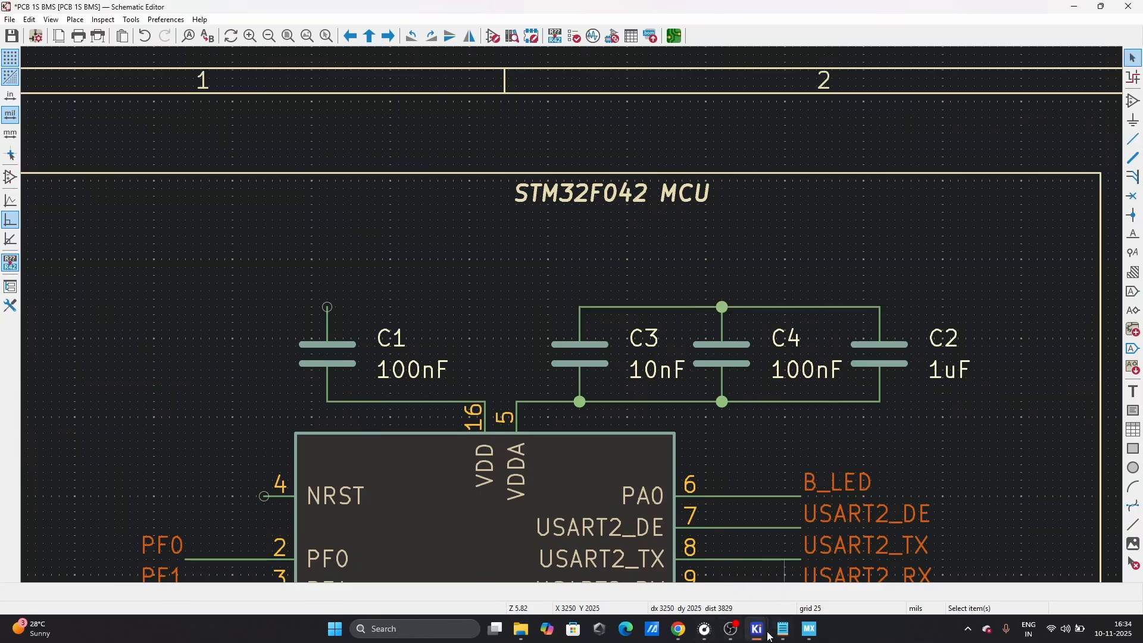
mouse_move(678, 629)
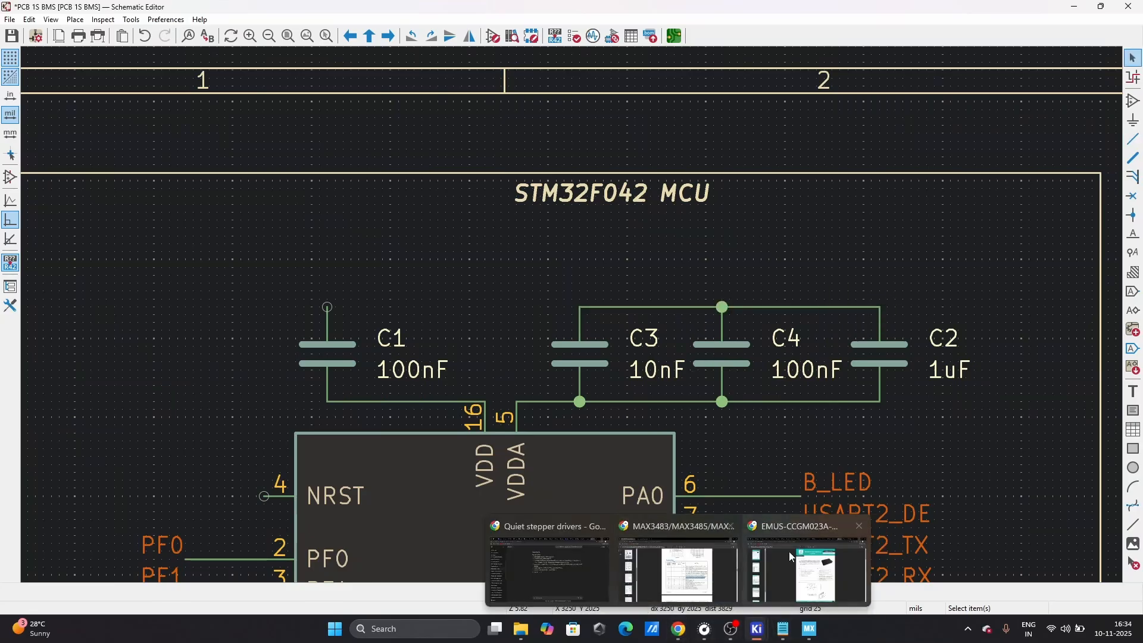
key("ctrl+s")
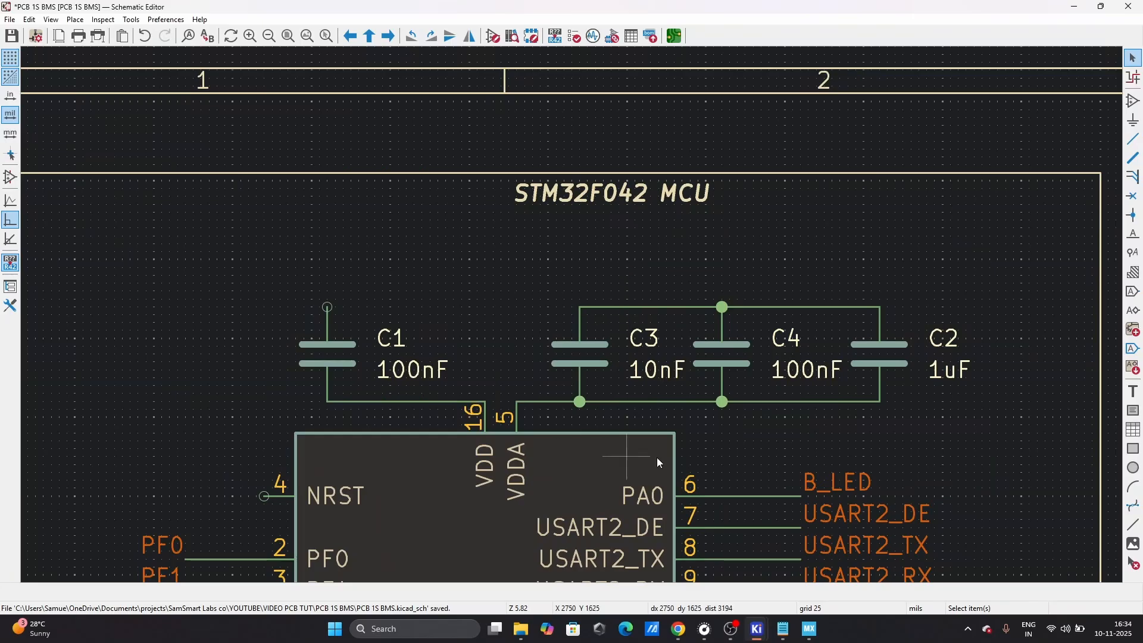
scroll(587, 373, "down", 3)
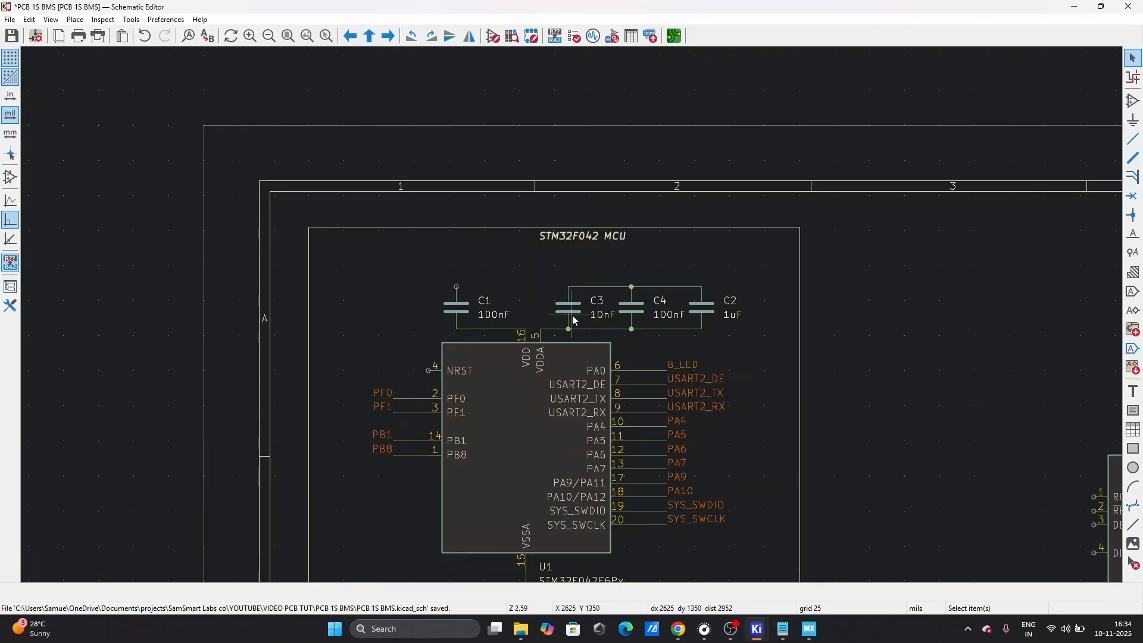
scroll(573, 316, "up", 3)
scroll(573, 315, "down", 3)
scroll(493, 312, "up", 6)
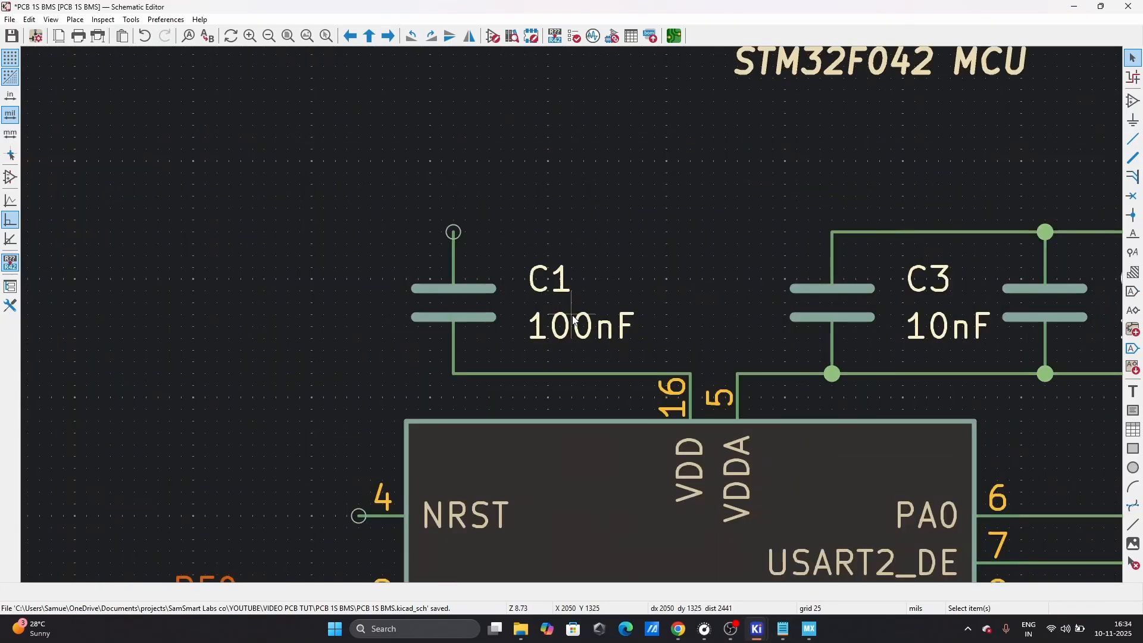
scroll(575, 320, "down", 4)
scroll(575, 320, "up", 4)
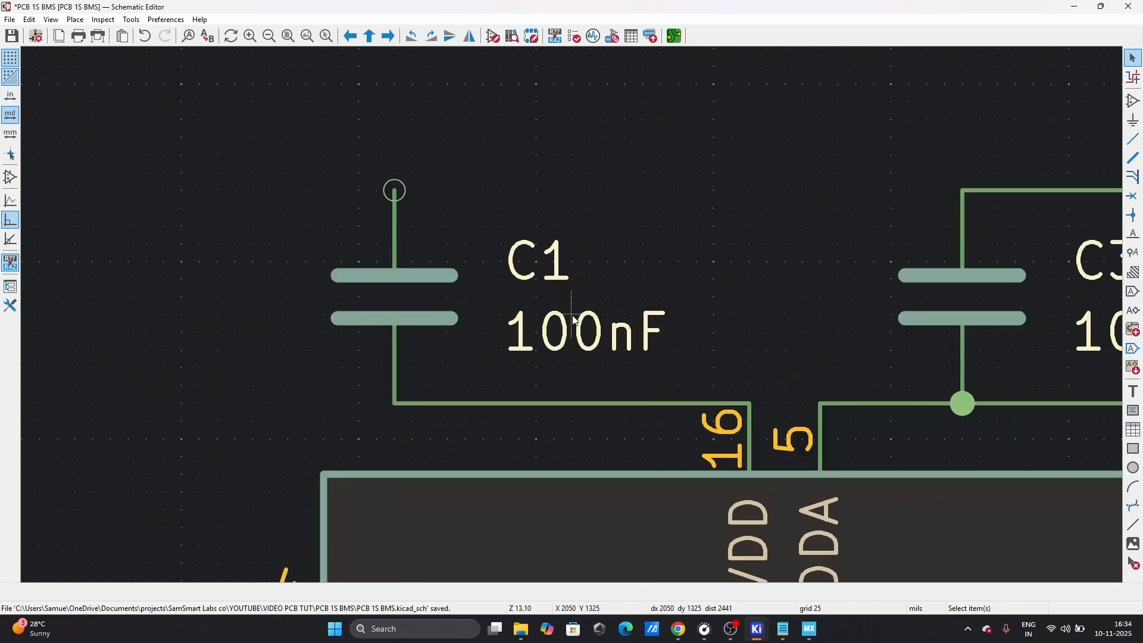
scroll(575, 320, "down", 7)
scroll(575, 320, "up", 6)
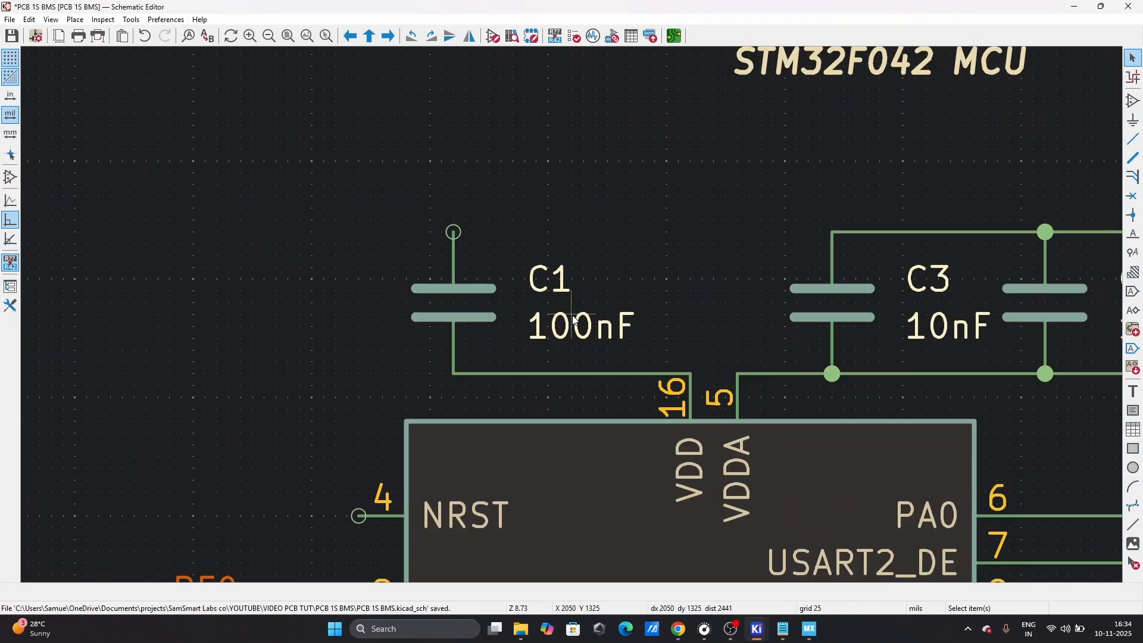
scroll(574, 319, "down", 7)
scroll(573, 319, "up", 7)
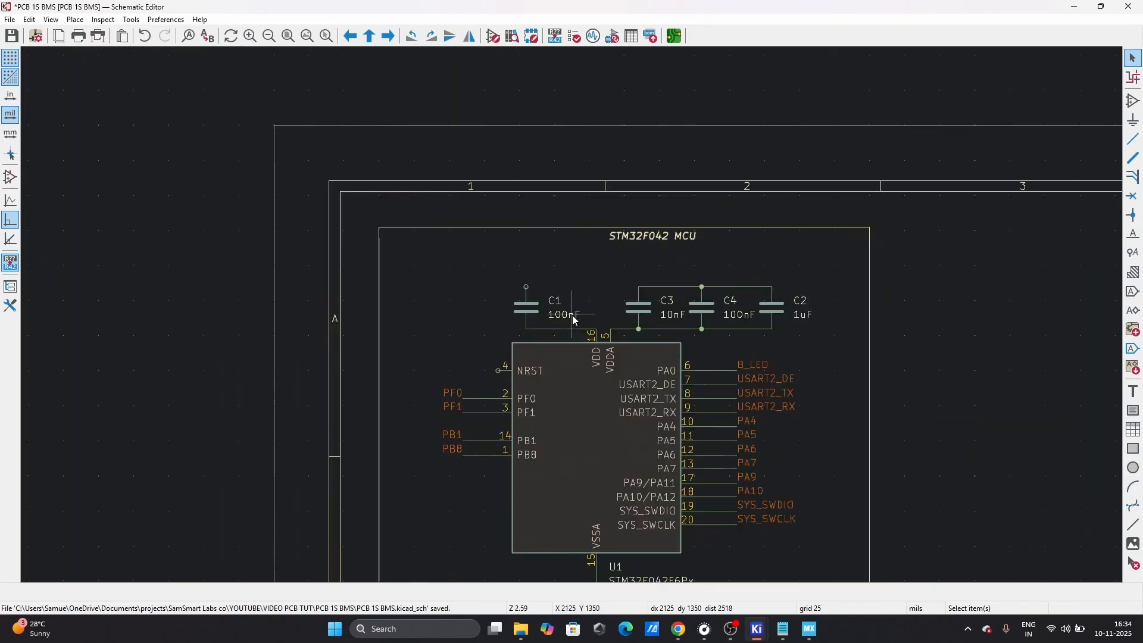
scroll(573, 320, "down", 7)
scroll(573, 320, "up", 7)
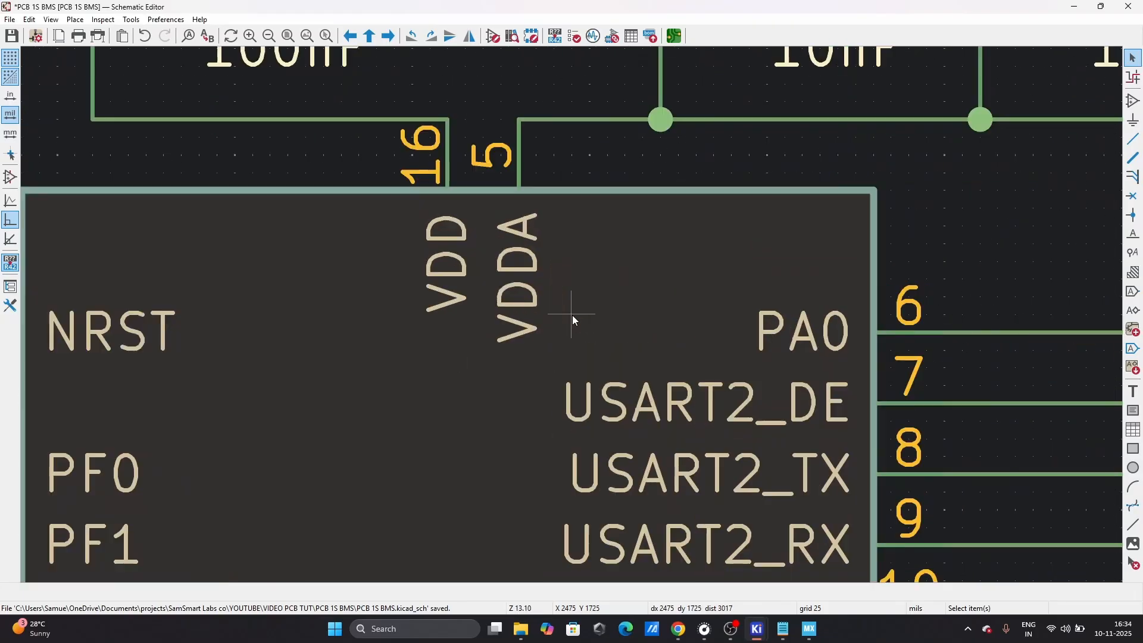
scroll(572, 316, "down", 4)
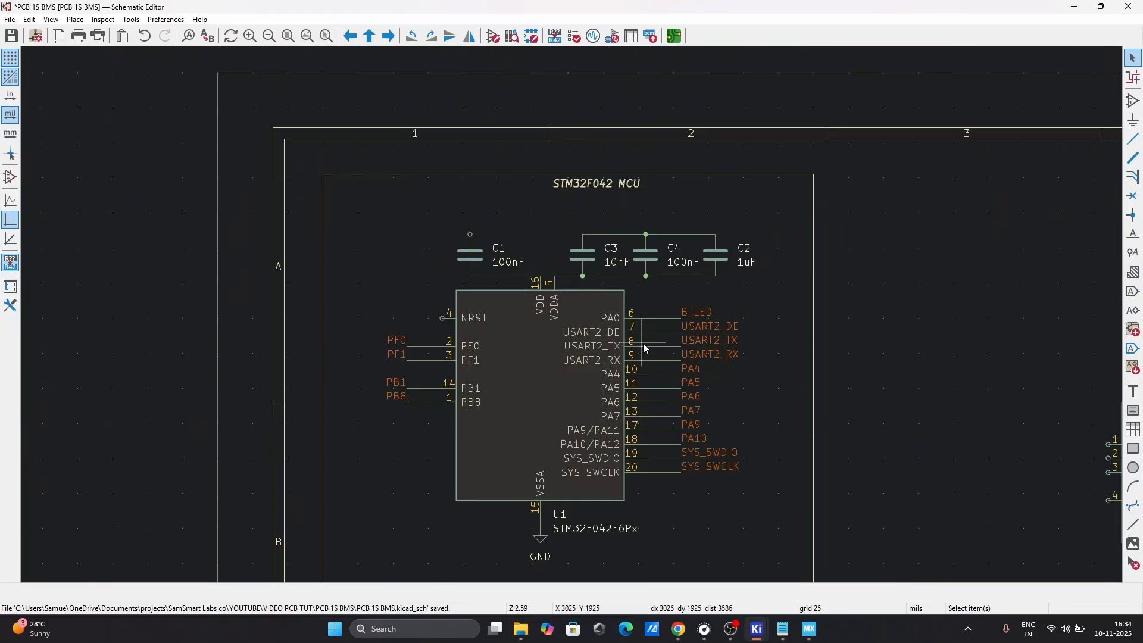
scroll(572, 313, "down", 3)
scroll(572, 316, "up", 3)
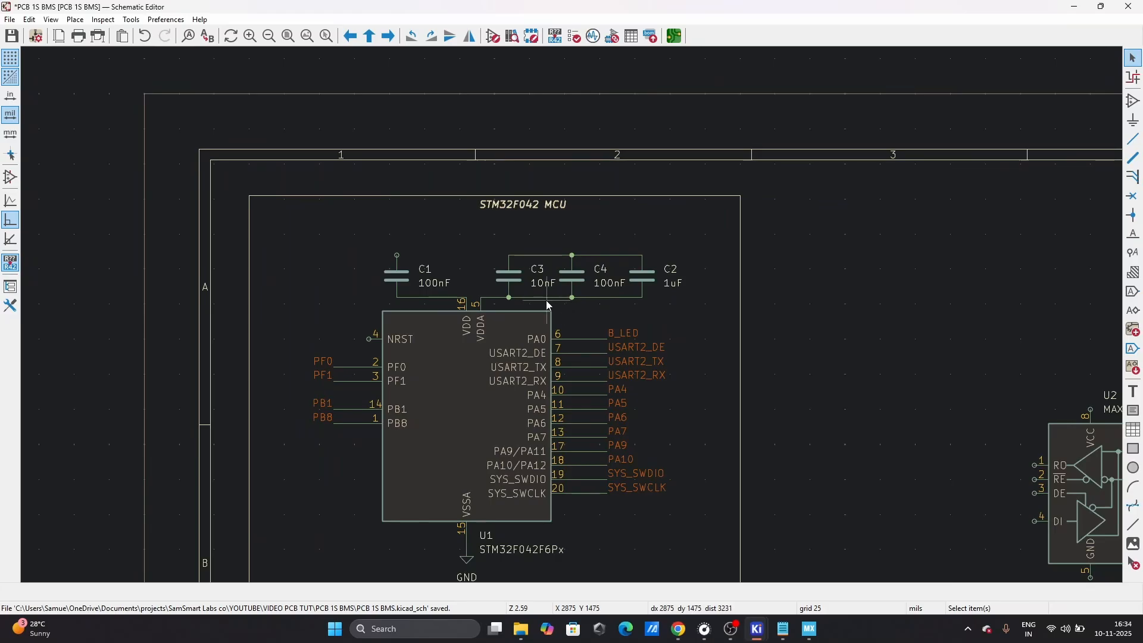
scroll(573, 316, "up", 3)
scroll(572, 315, "down", 4)
scroll(573, 315, "up", 6)
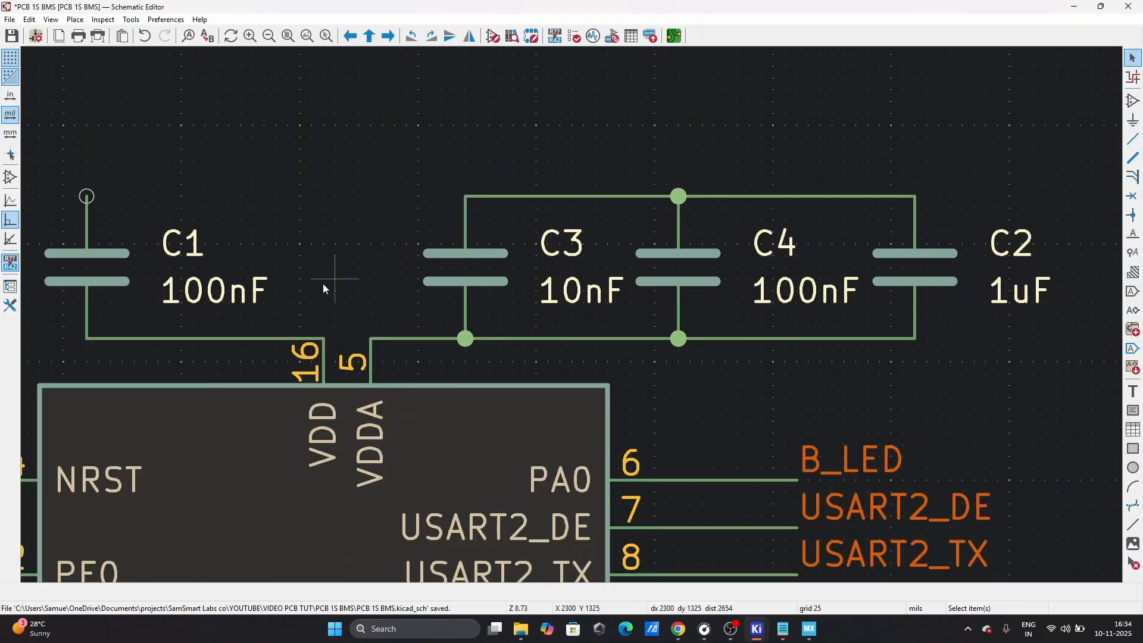
scroll(446, 255, "down", 5)
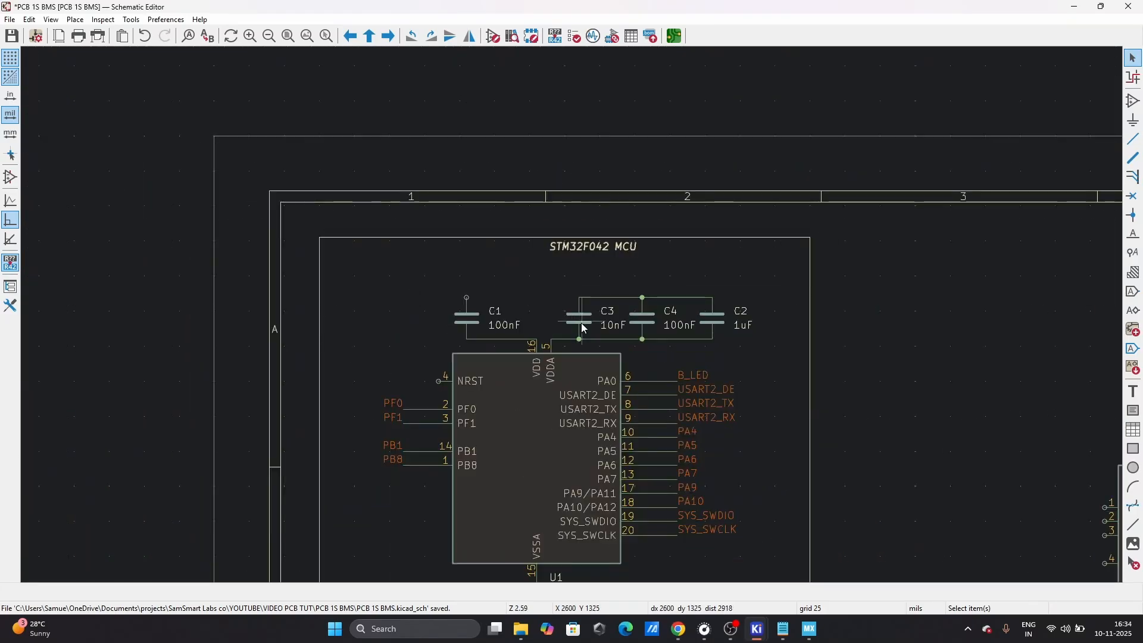
scroll(573, 315, "up", 2)
scroll(562, 318, "down", 1)
scroll(561, 314, "up", 4)
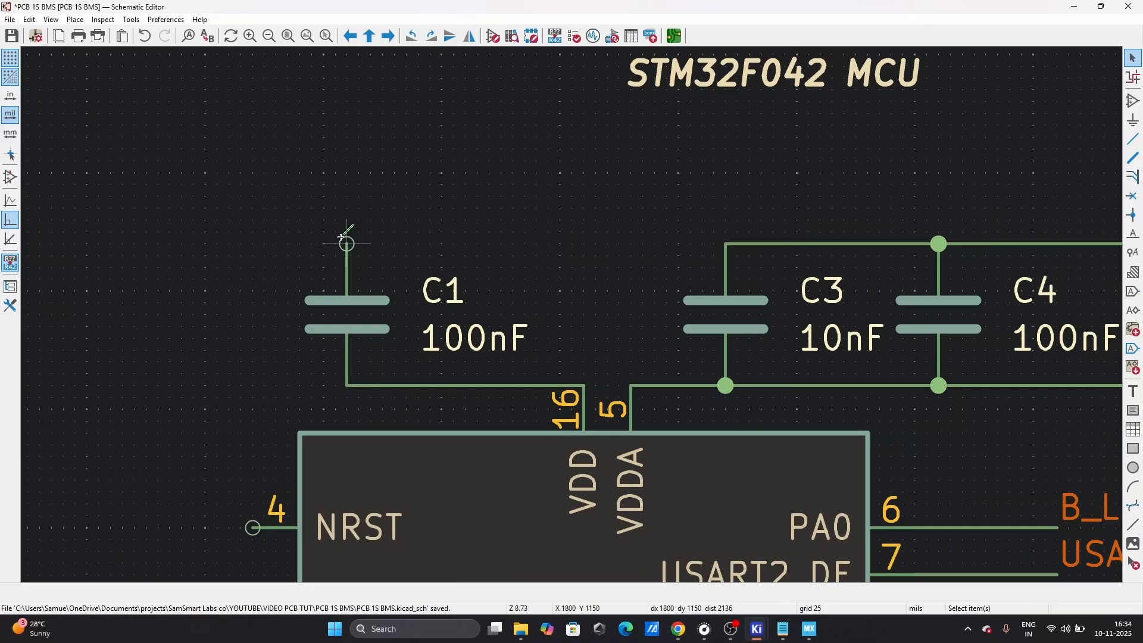
scroll(412, 332, "down", 5)
scroll(559, 316, "up", 4)
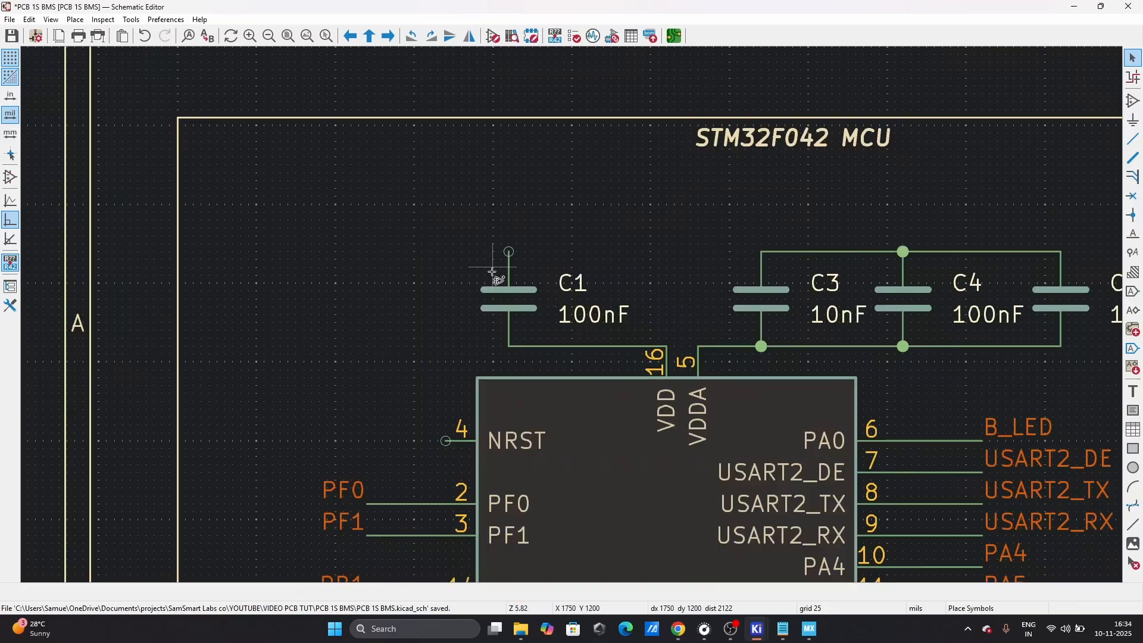
- Place a +3.3V power symbol facing left on the VDD wire at C1's lower pin
left_click(638, 467)
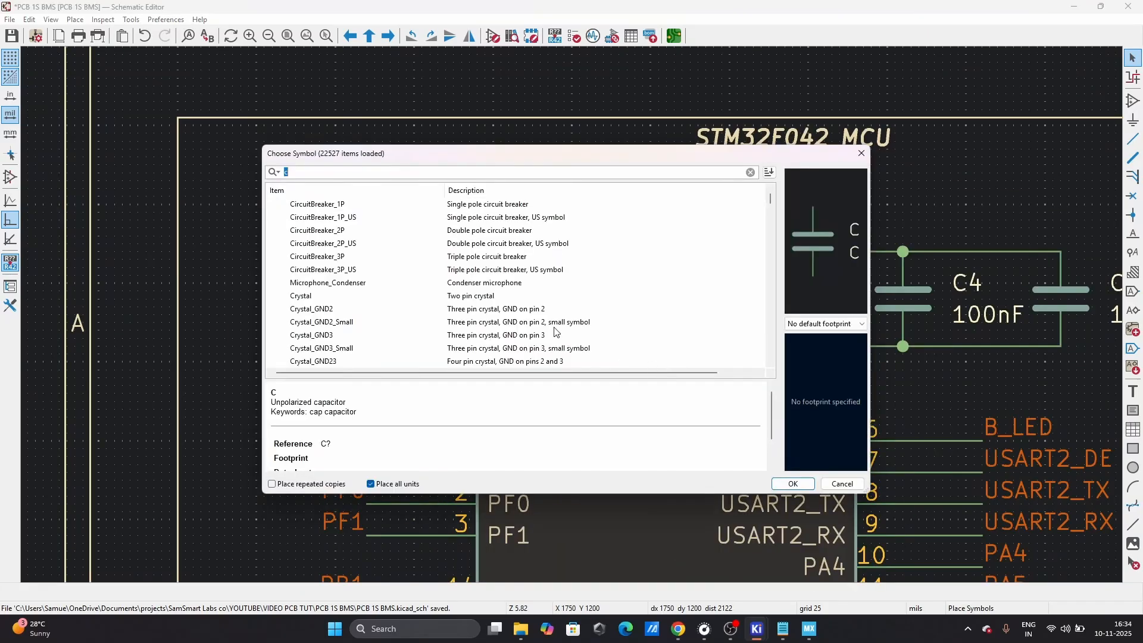
left_click(841, 483)
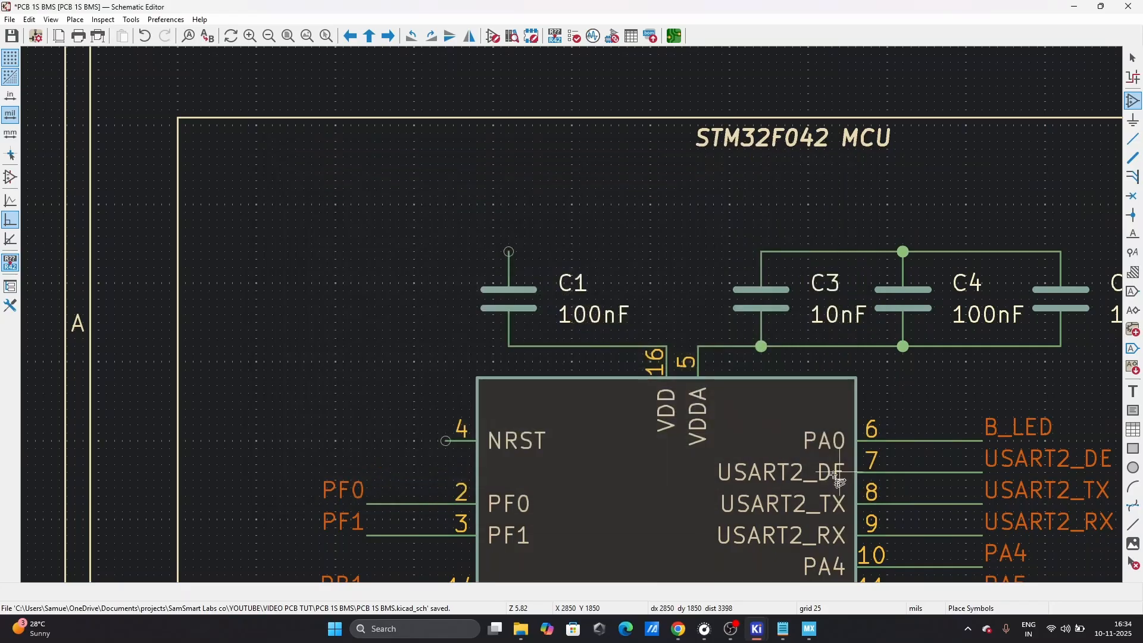
type("p")
type("3")
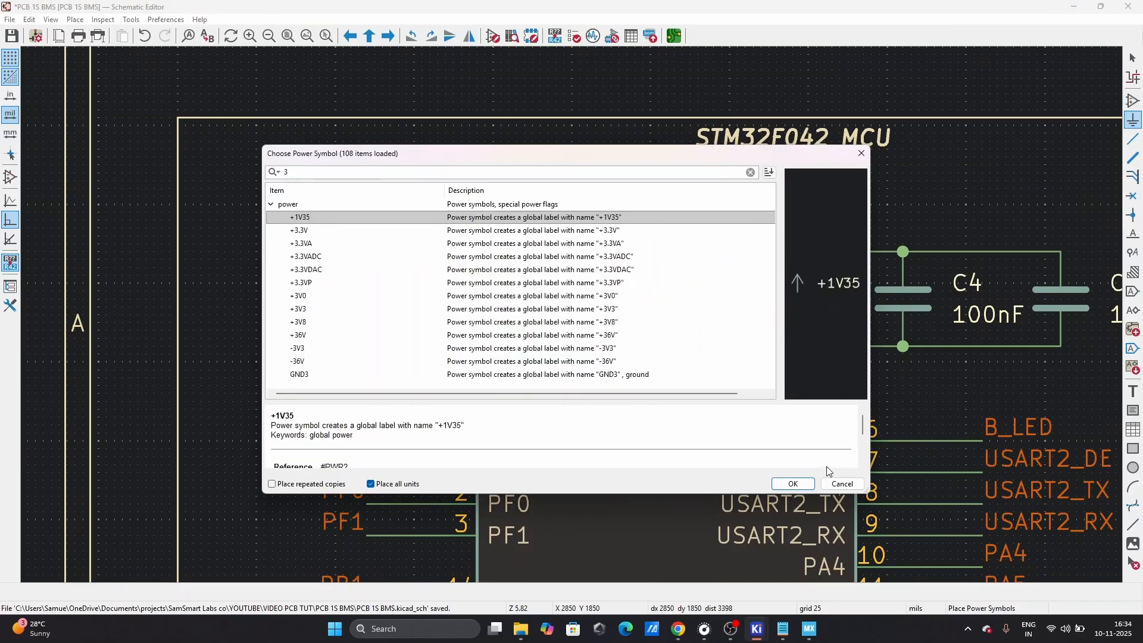
key("Down")
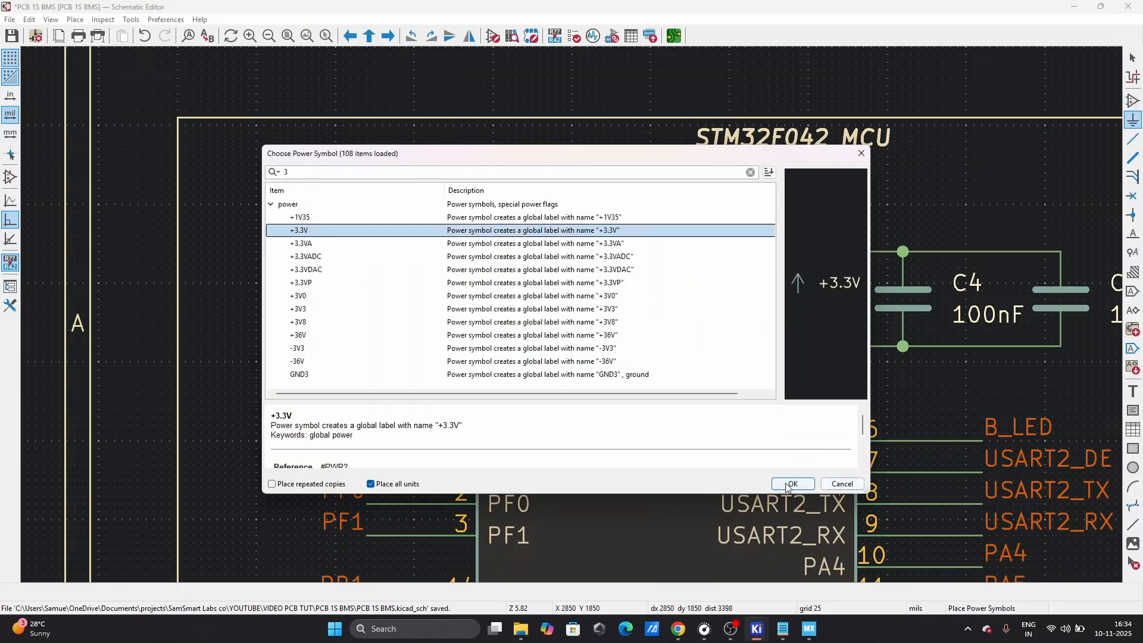
key("Return")
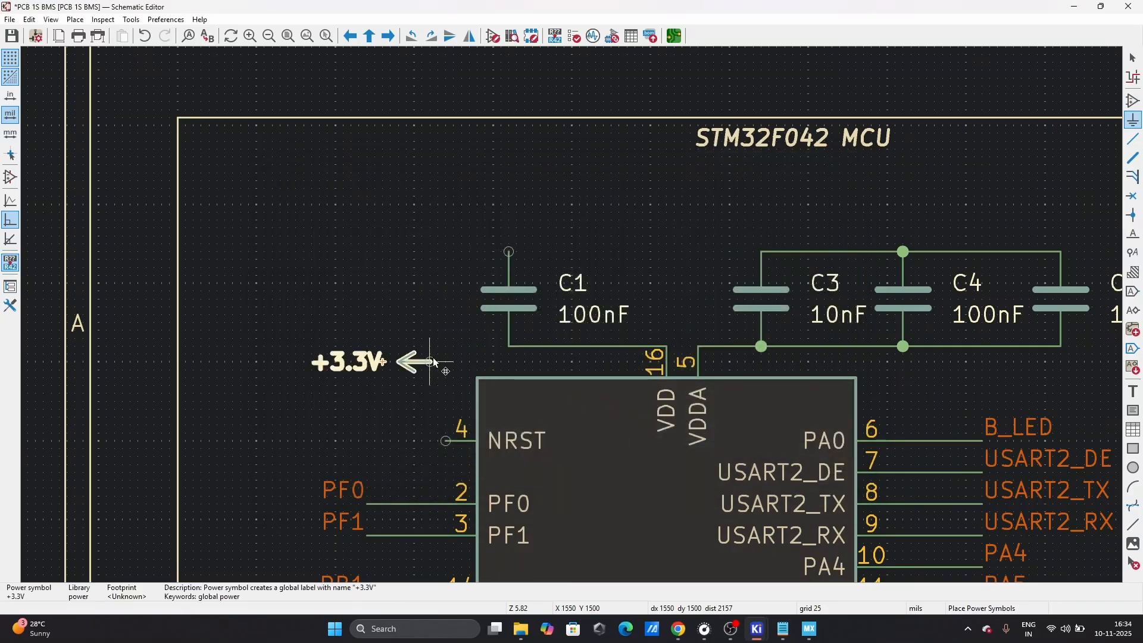
left_click(509, 346)
scroll(582, 314, "down", 5)
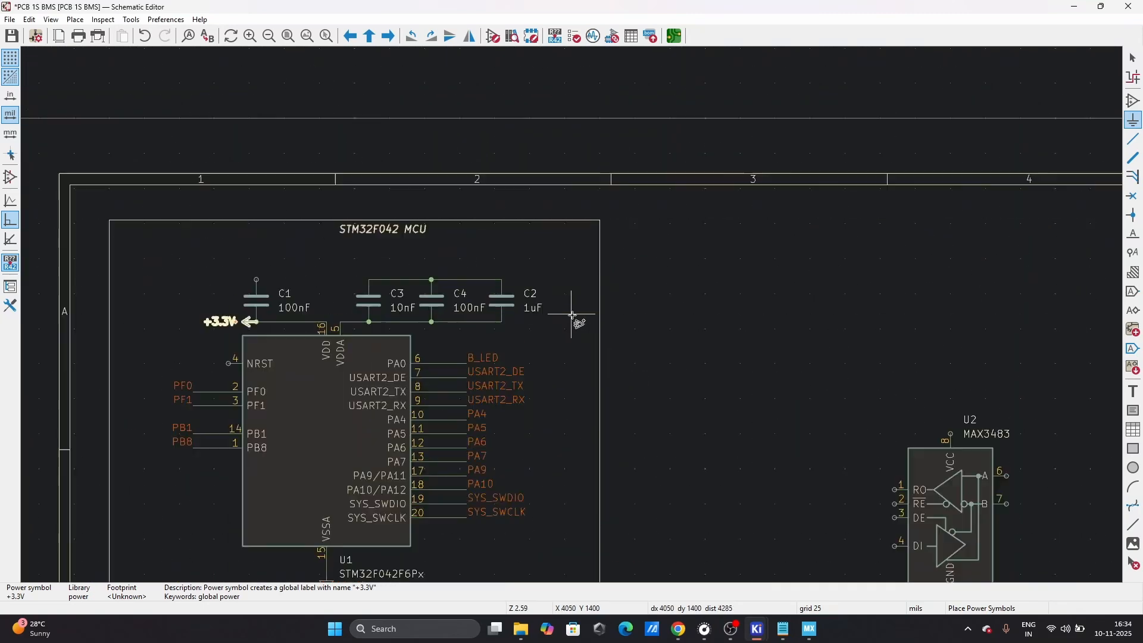
- Place a second +3.3V power symbol facing right on the VDDA wire at C2's lower pin
scroll(536, 311, "up", 3)
key("Escape")
key("Insert")
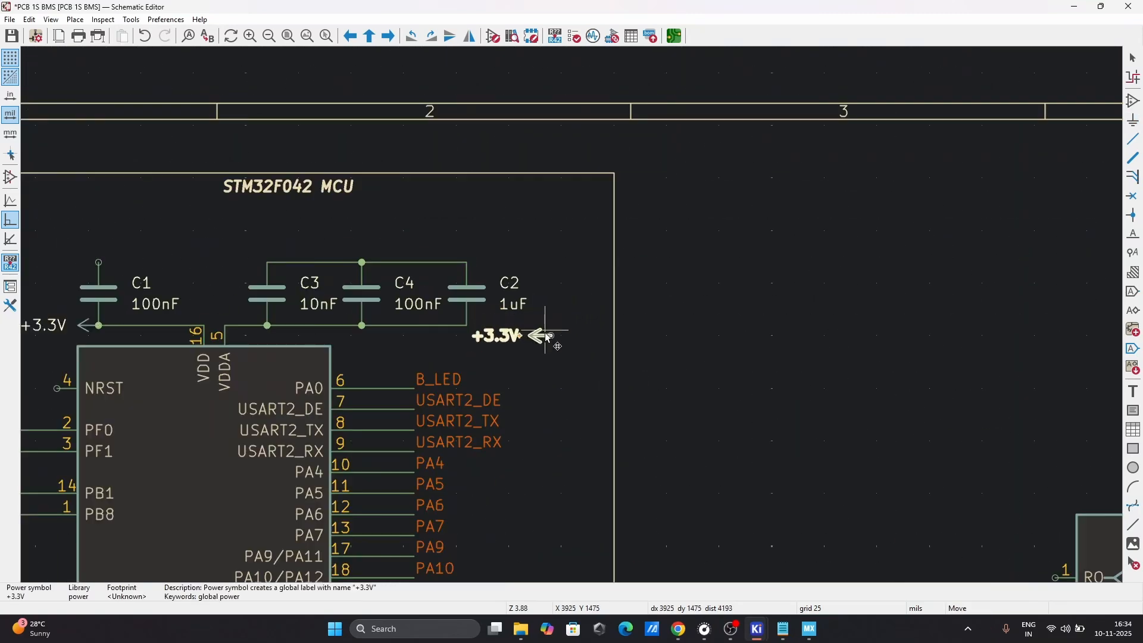
left_click(470, 326)
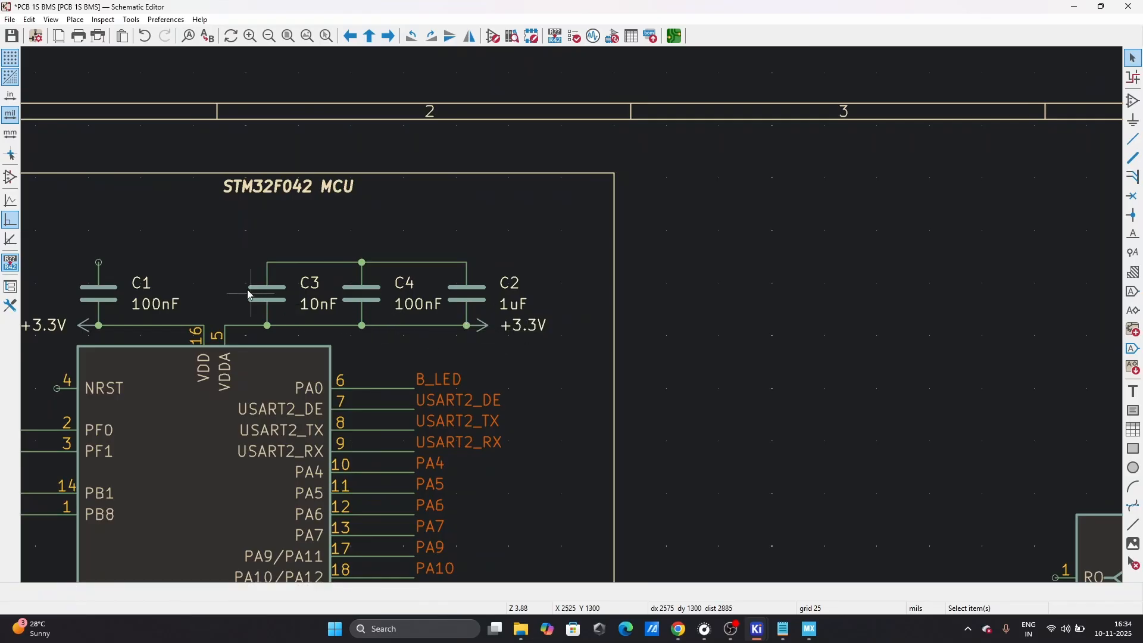
- Try wiring C1's upper pin to C3's upper pin and undo the connection
left_click(99, 262)
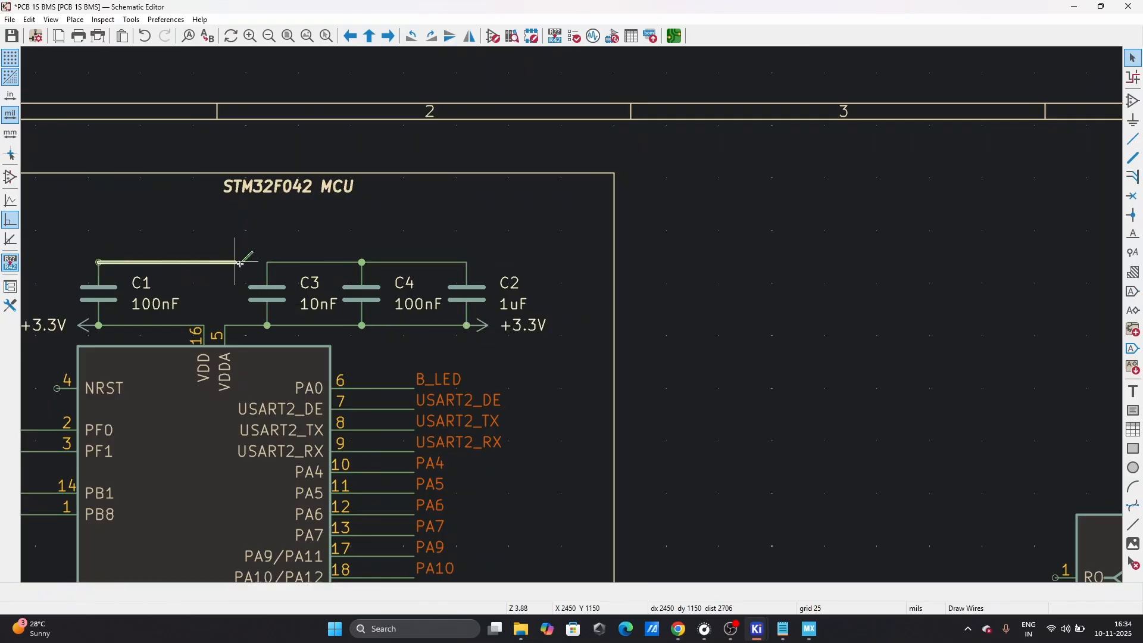
left_click(268, 262)
key("Escape")
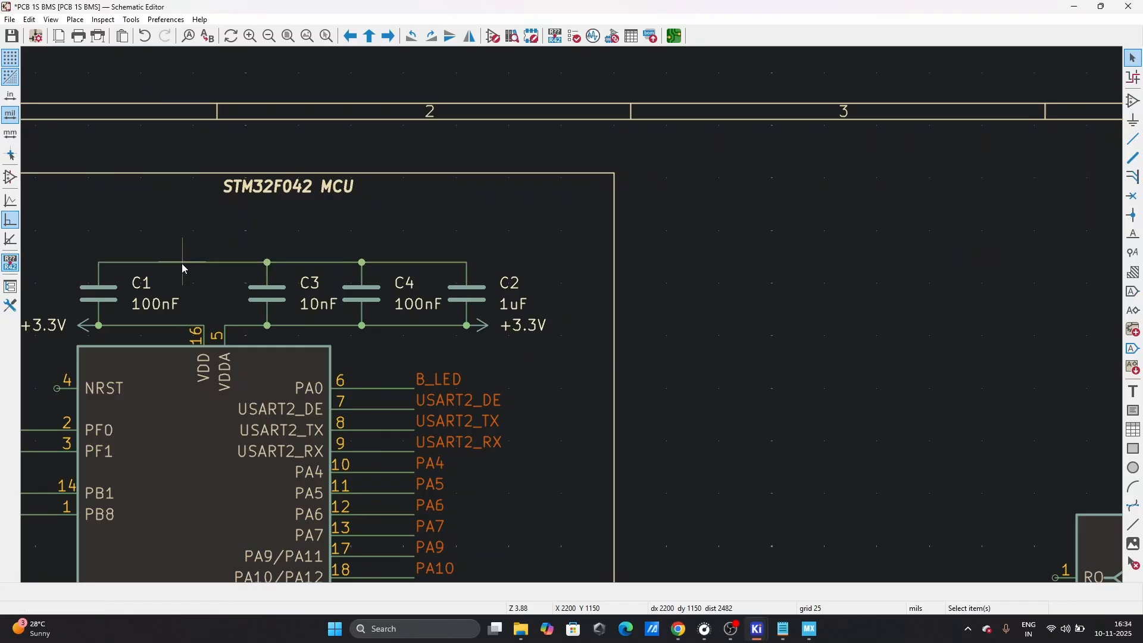
key("ctrl+z")
key("ctrl+v")
key("Escape")
- Copy the GND power symbol from the MCU's VSSA pin and place it facing left on C1's upper pin
scroll(734, 336, "down", 5)
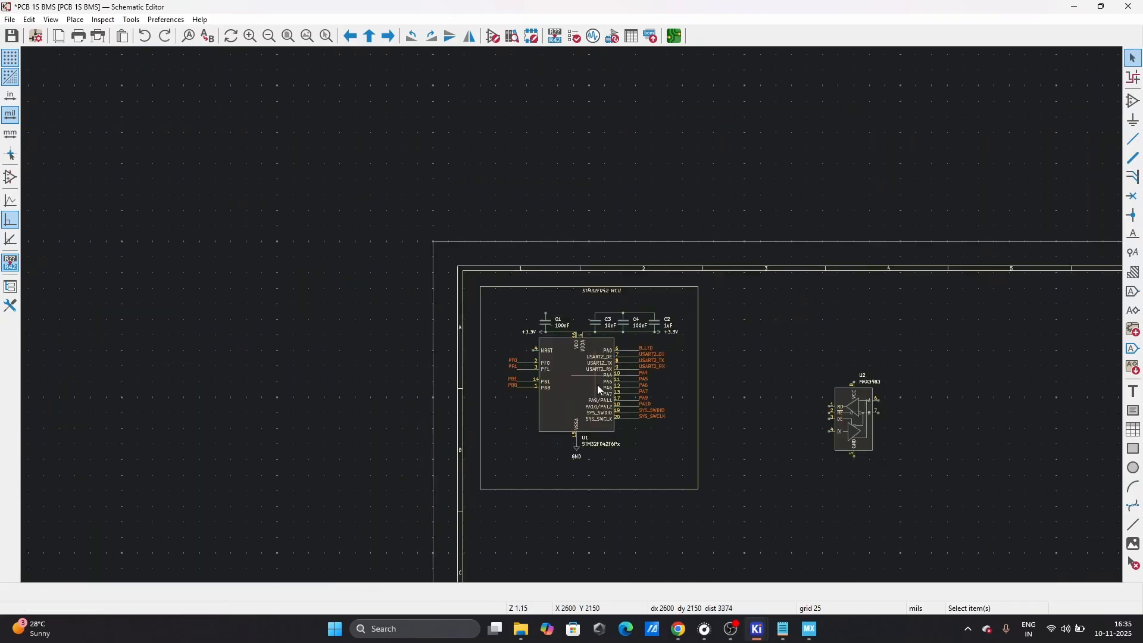
left_click(577, 446)
key("ctrl+c")
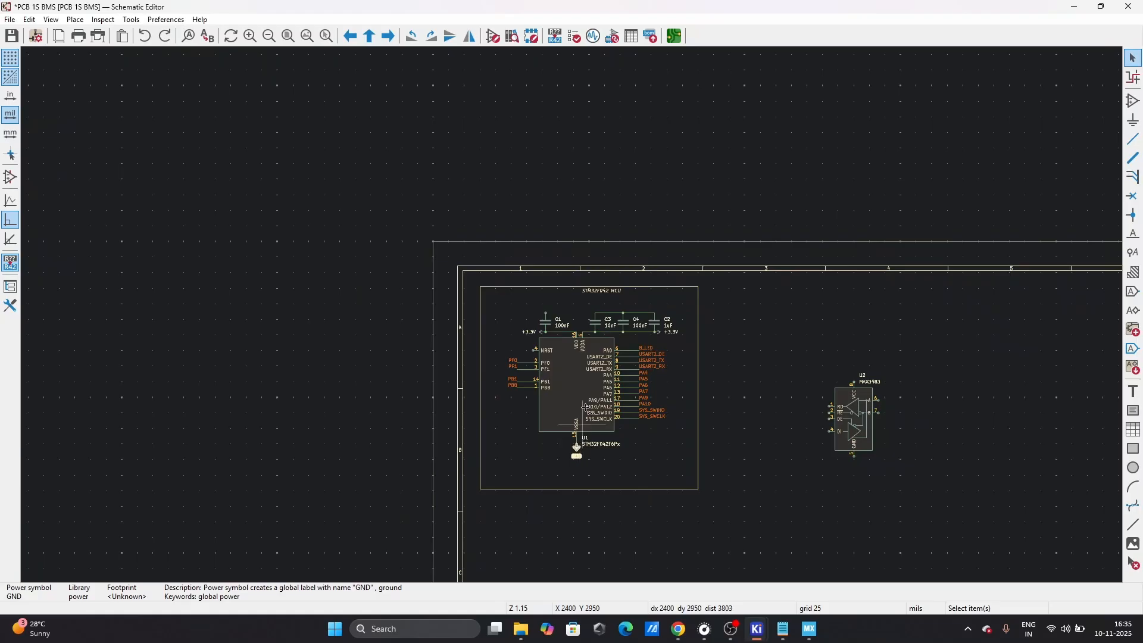
key("ctrl+v")
scroll(568, 339, "up", 7)
key("r")
key("r")
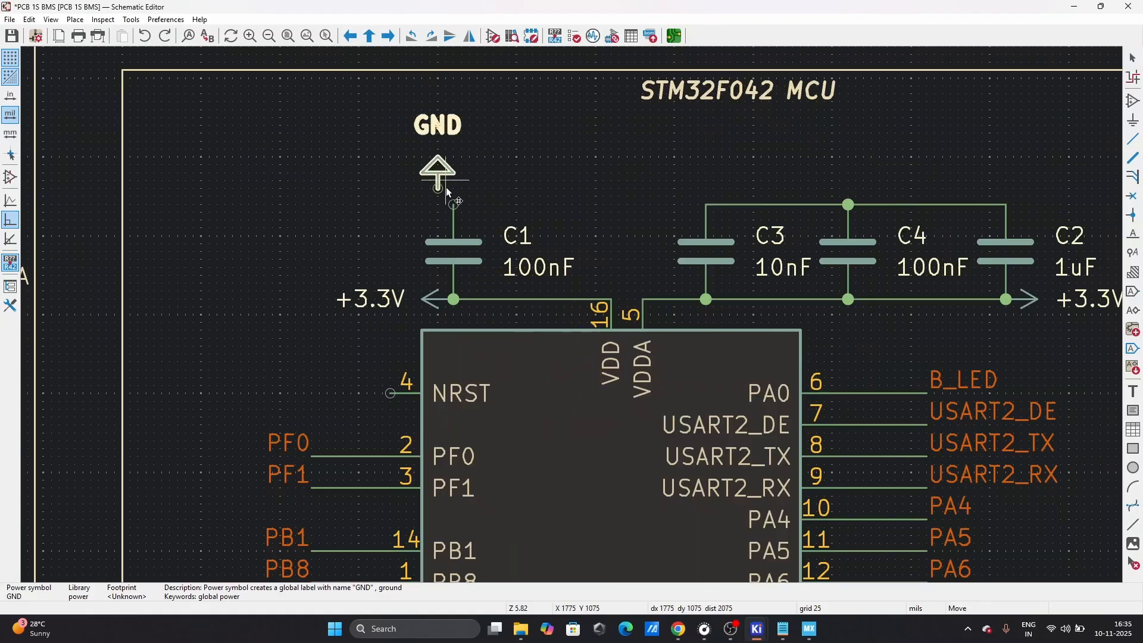
key("r")
left_click(470, 208)
- Place another copy of the GND symbol facing right at C2's upper pin, on the wire joining C3, C4 and C2
key("ctrl+v")
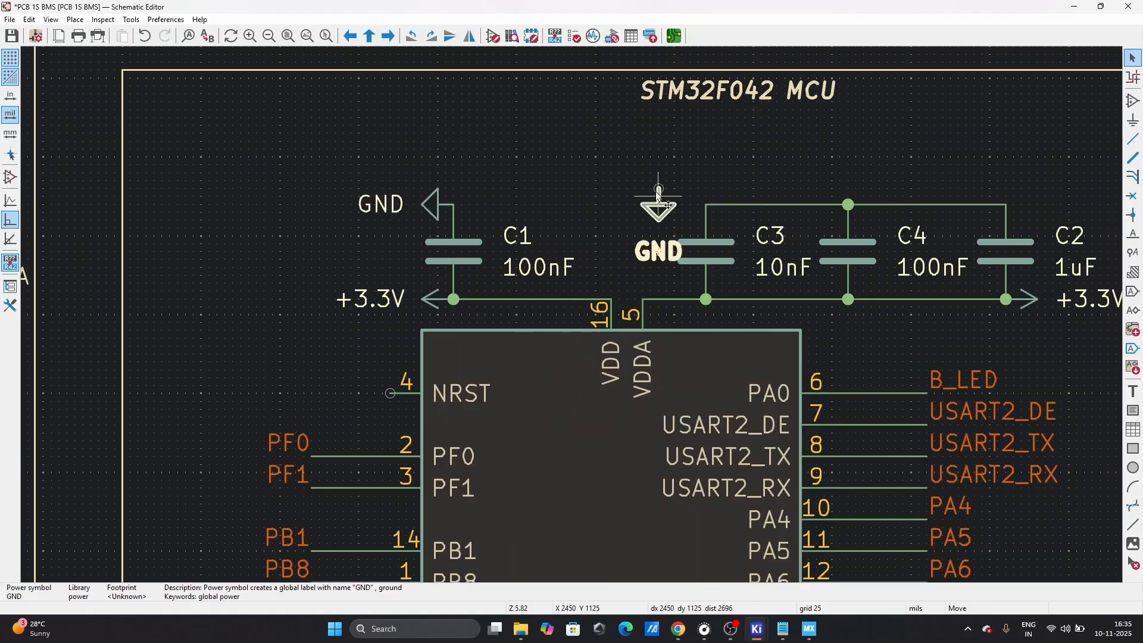
key("r")
key("r")
key("r")
key("r")
key("r")
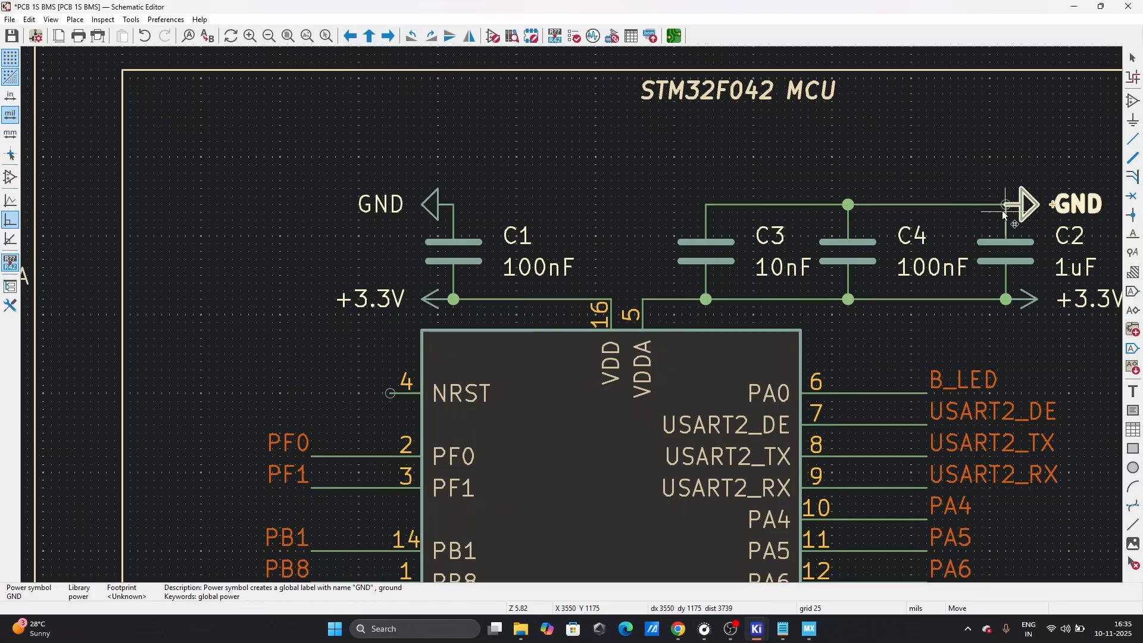
left_click(1006, 205)
scroll(1006, 205, "down", 5)
scroll(431, 365, "up", 5)
scroll(573, 315, "down", 2)
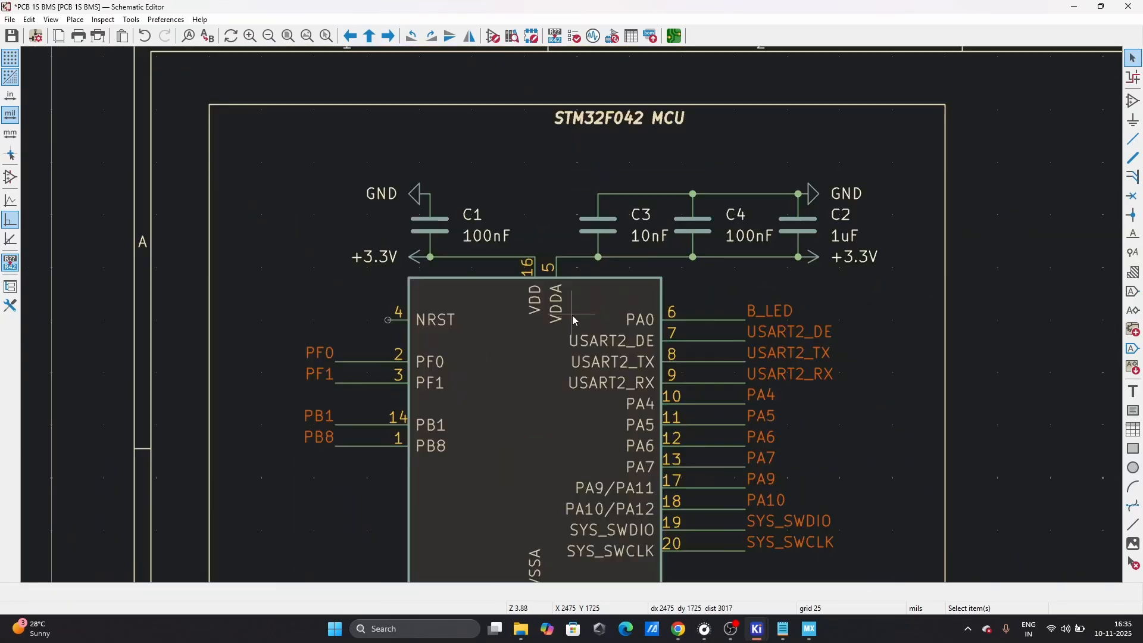
scroll(573, 316, "up", 2)
- Move the MAX3483 transceiver U2 upward and closer to the STM32F042 MCU block
scroll(571, 386, "down", 5)
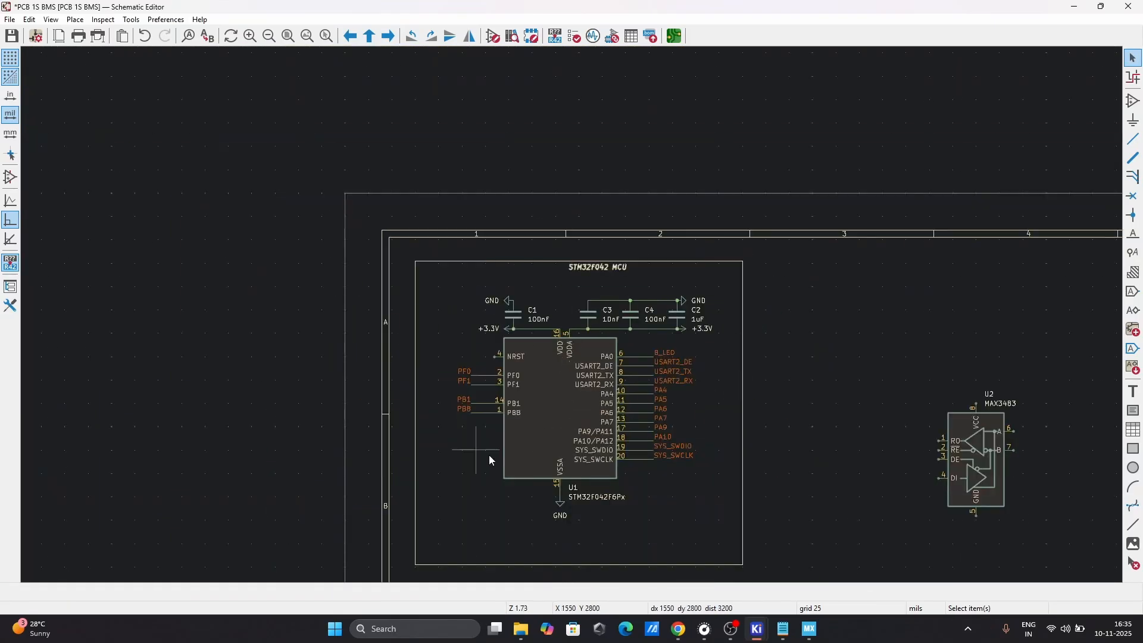
scroll(571, 317, "down", 4)
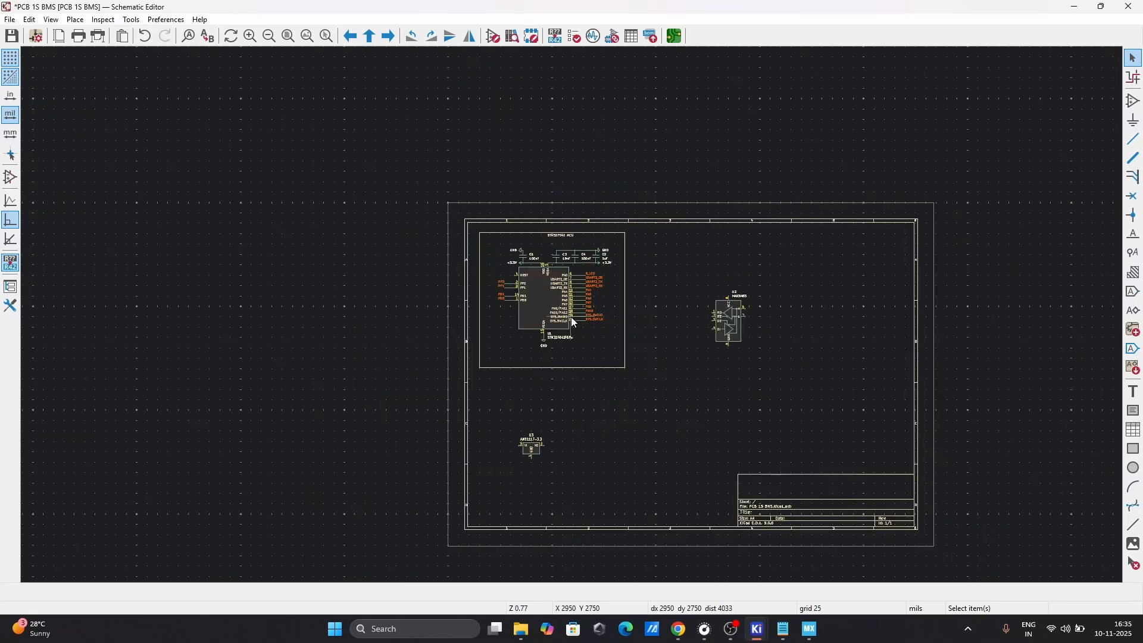
scroll(573, 315, "up", 2)
scroll(573, 320, "up", 2)
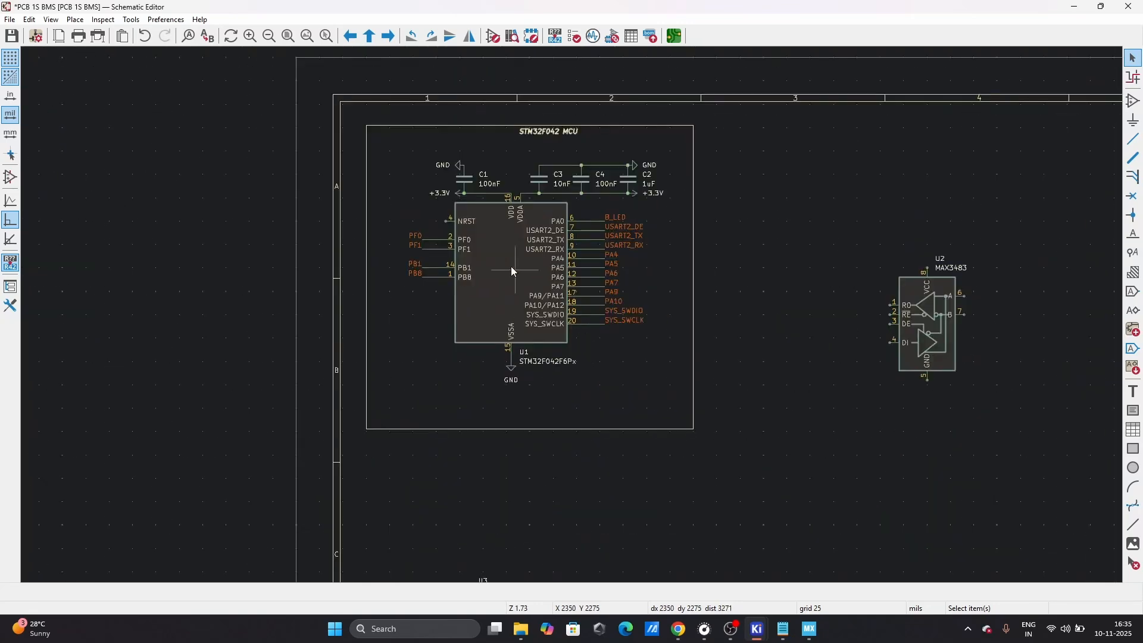
scroll(921, 303, "up", 5)
scroll(573, 315, "down", 5)
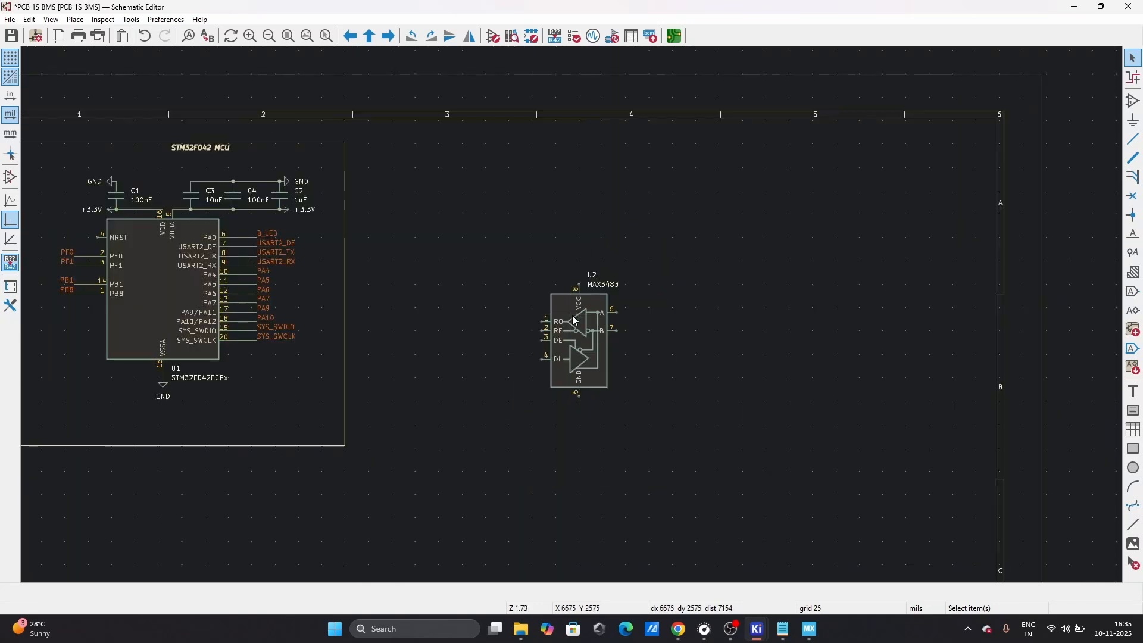
left_click_drag(577, 363, 509, 268)
left_click(565, 303)
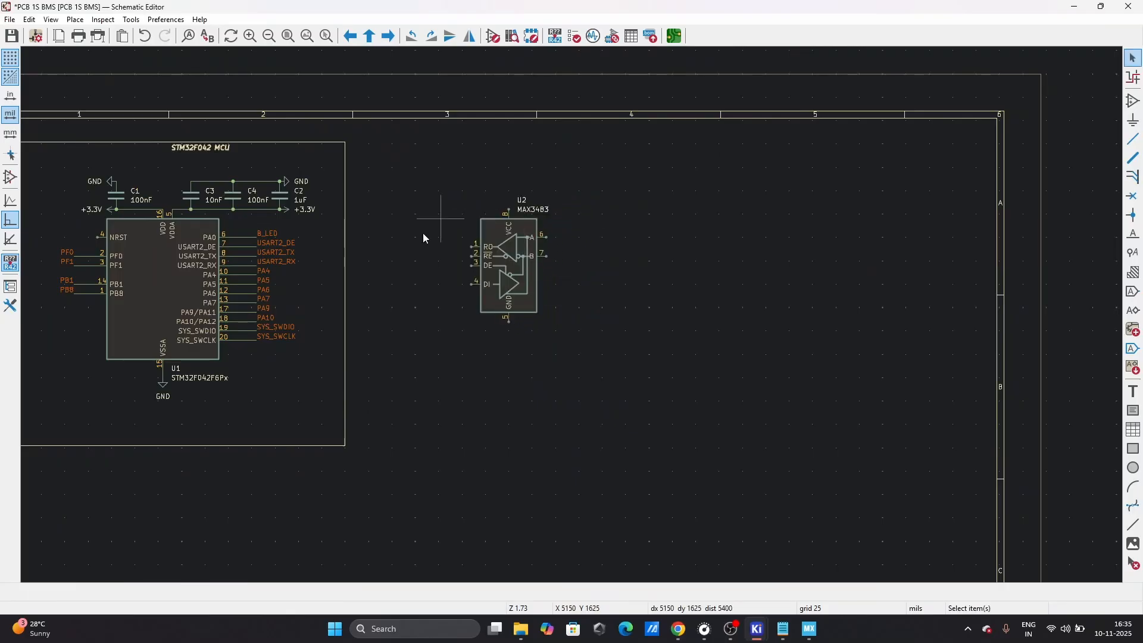
- Add a resistor symbol R vertically beside the A and B pins of the MAX3483
scroll(502, 245, "up", 5)
scroll(573, 316, "down", 4)
scroll(439, 327, "up", 2)
scroll(1029, 301, "down", 1)
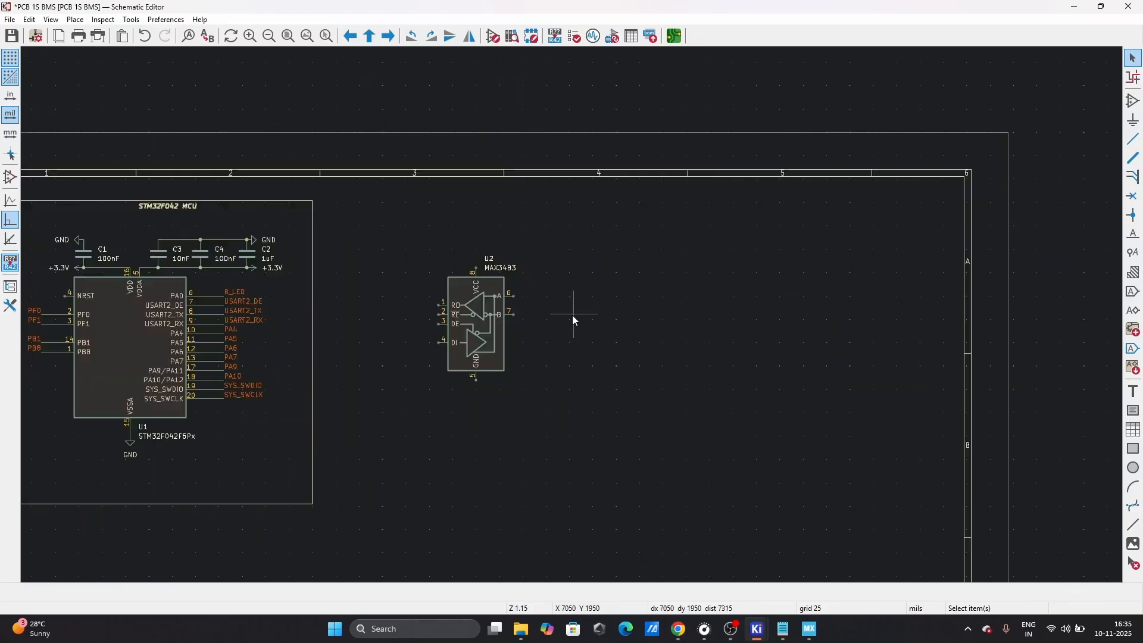
scroll(382, 283, "up", 1)
scroll(846, 351, "down", 1)
scroll(573, 315, "up", 3)
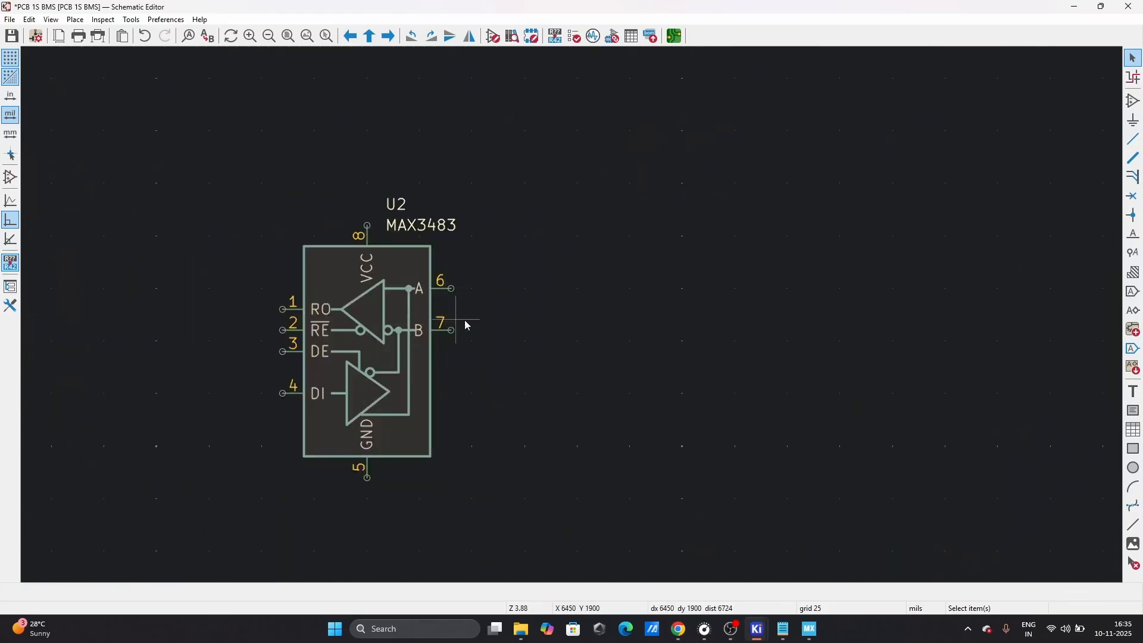
key("a")
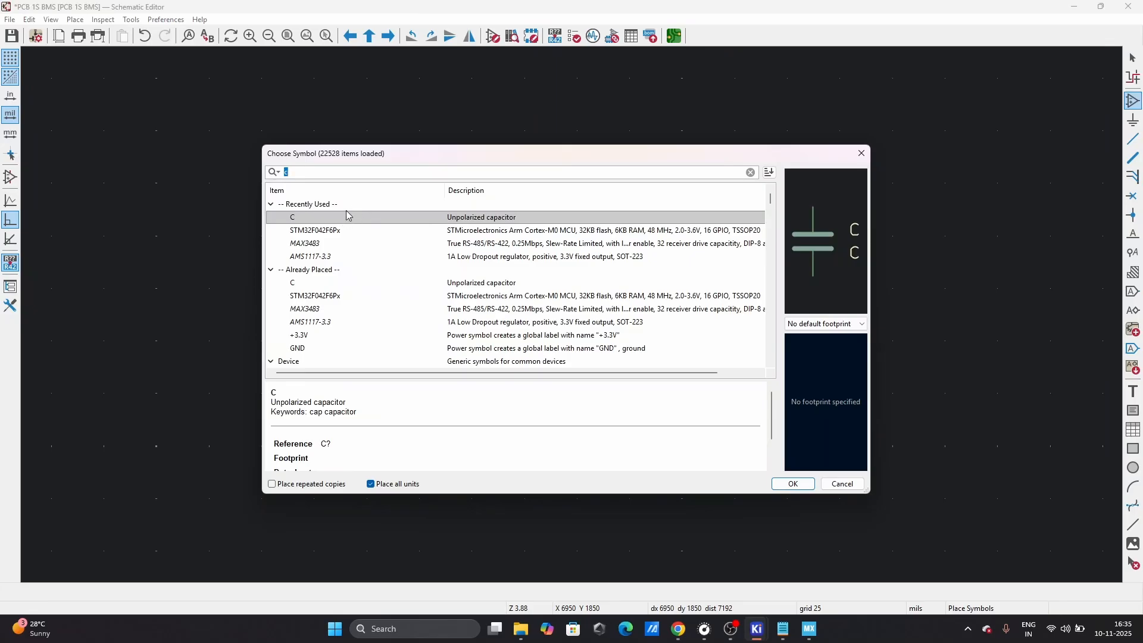
left_click(793, 483)
left_click(514, 318)
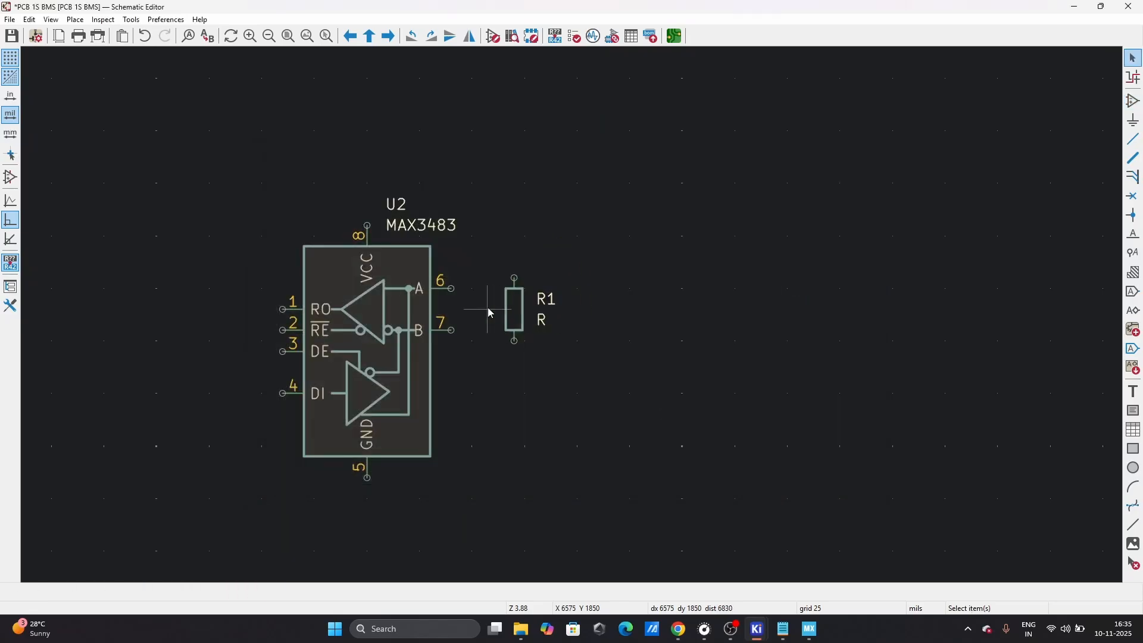
- Wire R1's upper pin to pin A and its lower pin to pin B of the MAX3483
key("w")
left_click(514, 278)
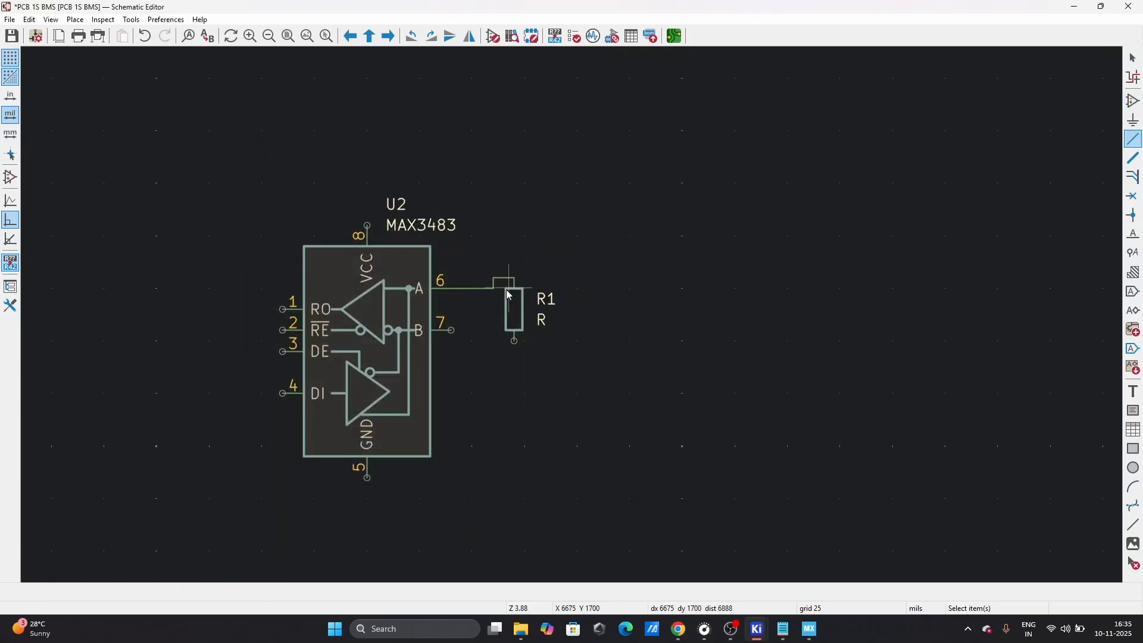
left_click(452, 331)
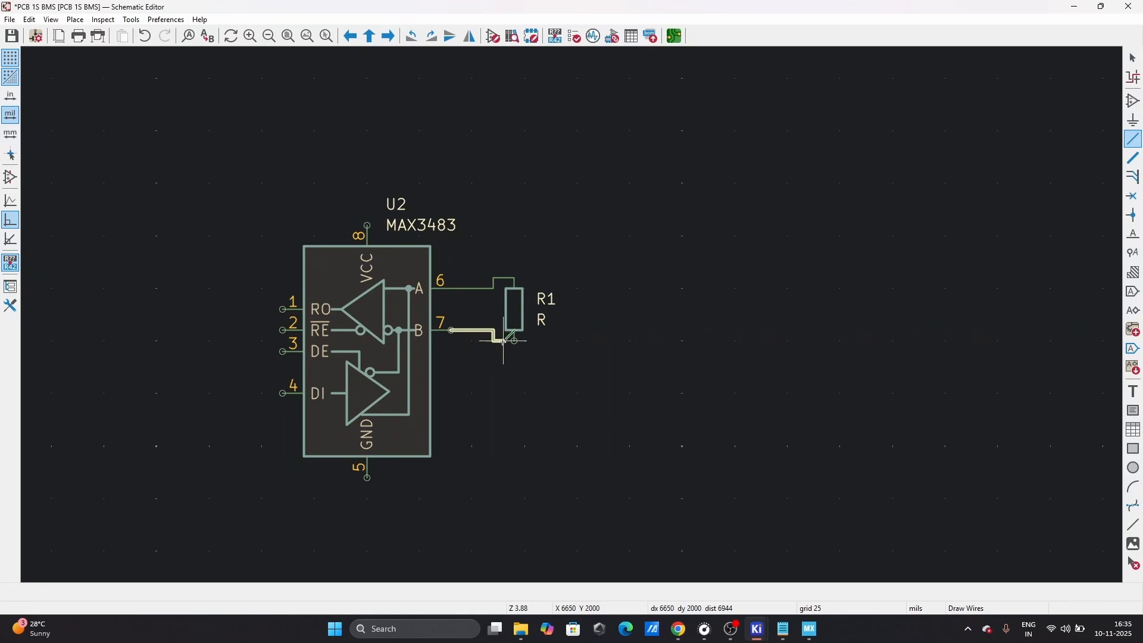
left_click(514, 341)
key("Escape")
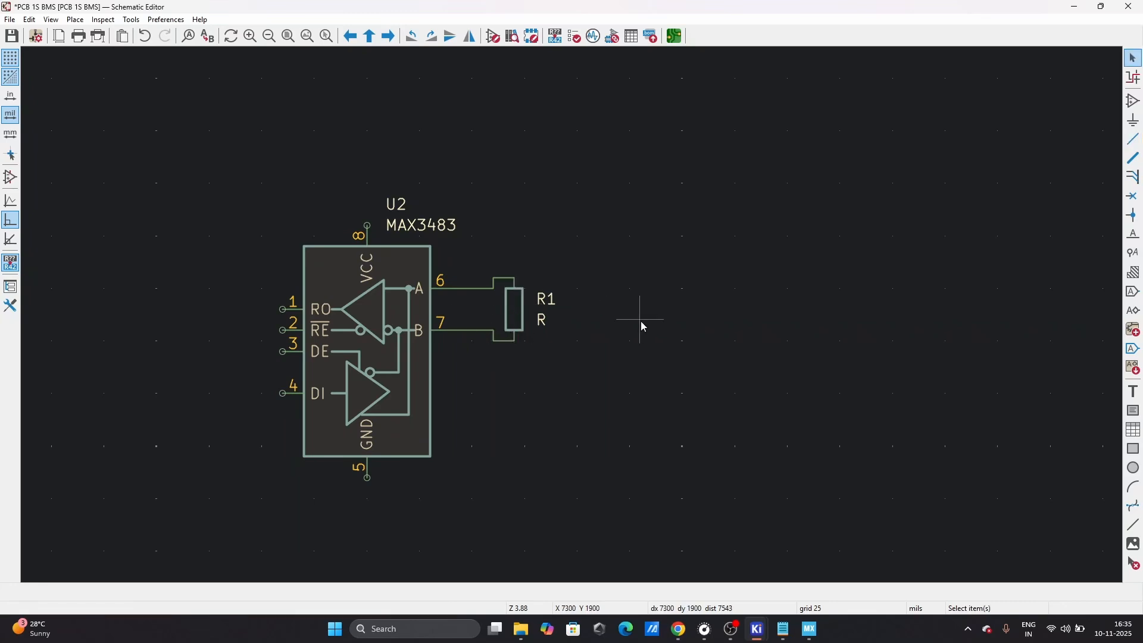
- Set the value of resistor R1 to 120r in its symbol properties
scroll(573, 316, "down", 2)
scroll(572, 315, "up", 2)
scroll(573, 316, "up", 1)
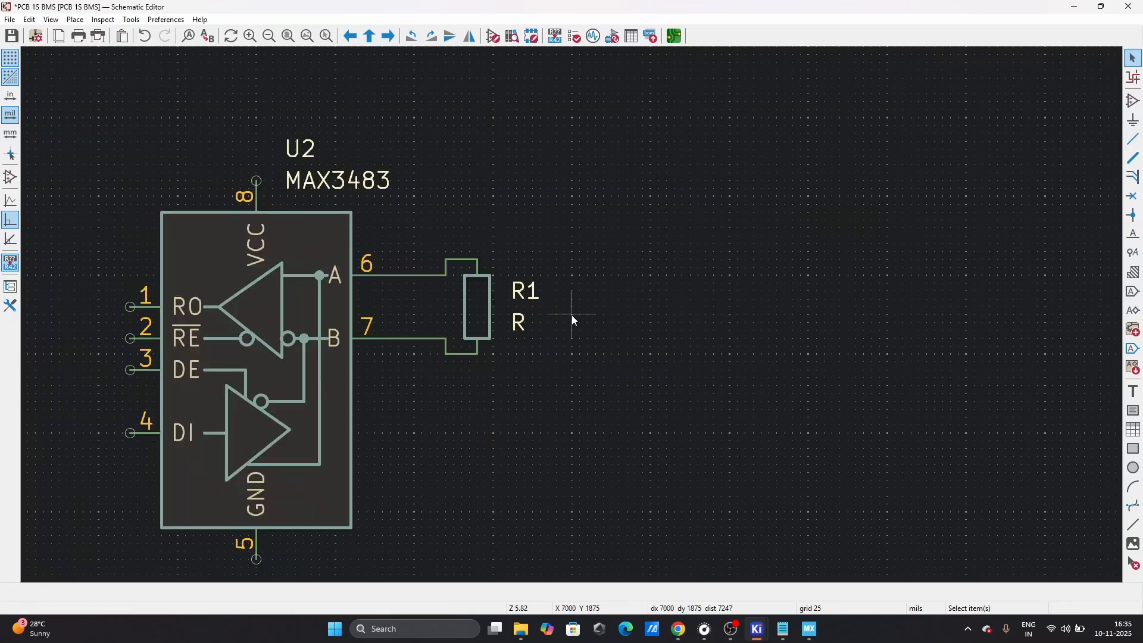
scroll(573, 316, "down", 5)
scroll(567, 319, "up", 6)
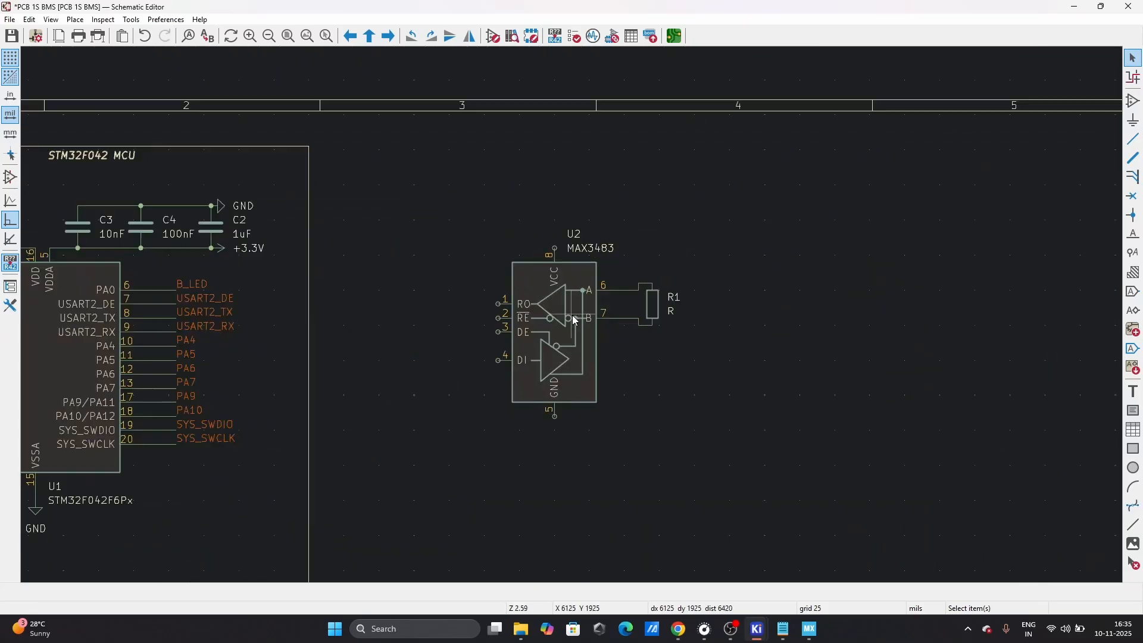
double_click(866, 274)
left_click(129, 133)
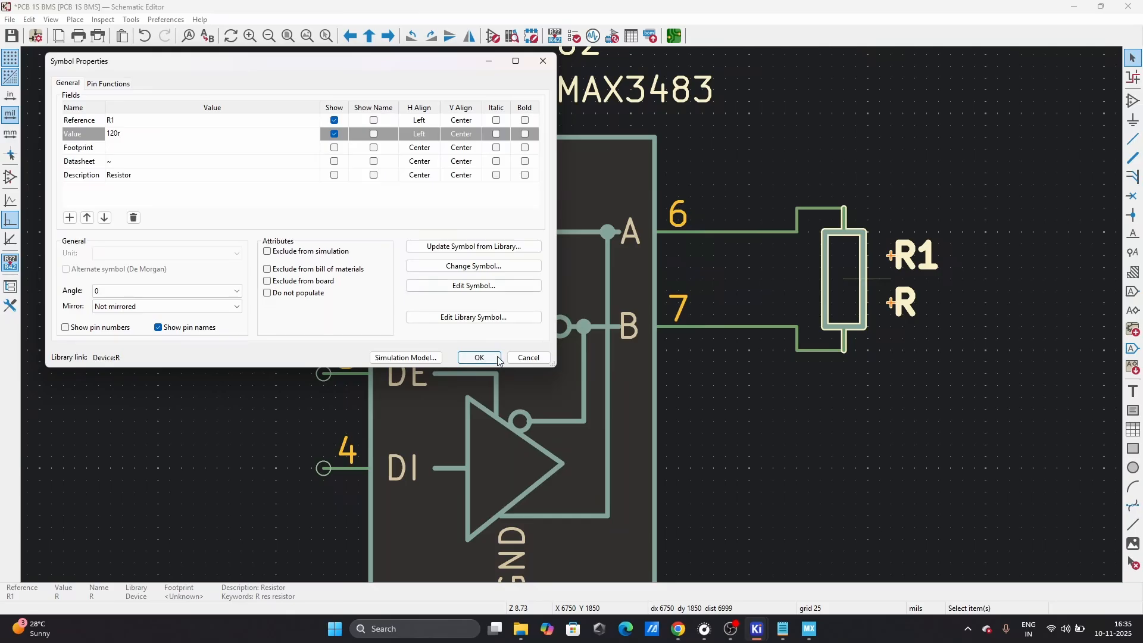
- Find 0402 resistor footprints and assign R_0402_1005Metric to R1, applying the symbol properties
left_click(122, 149)
left_click(314, 146)
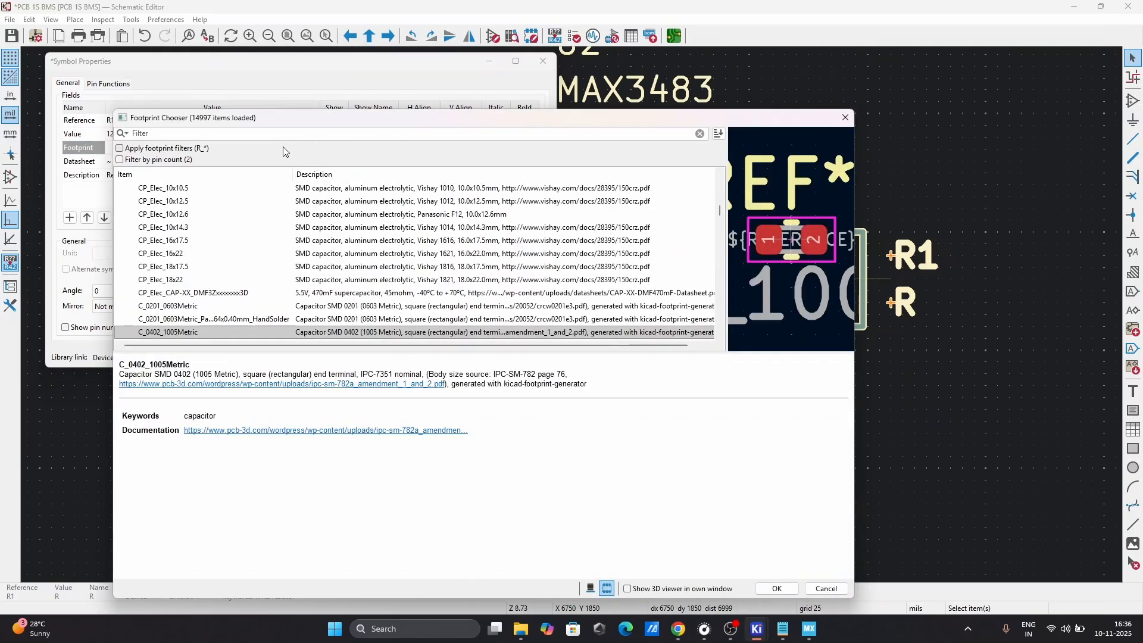
type("r")
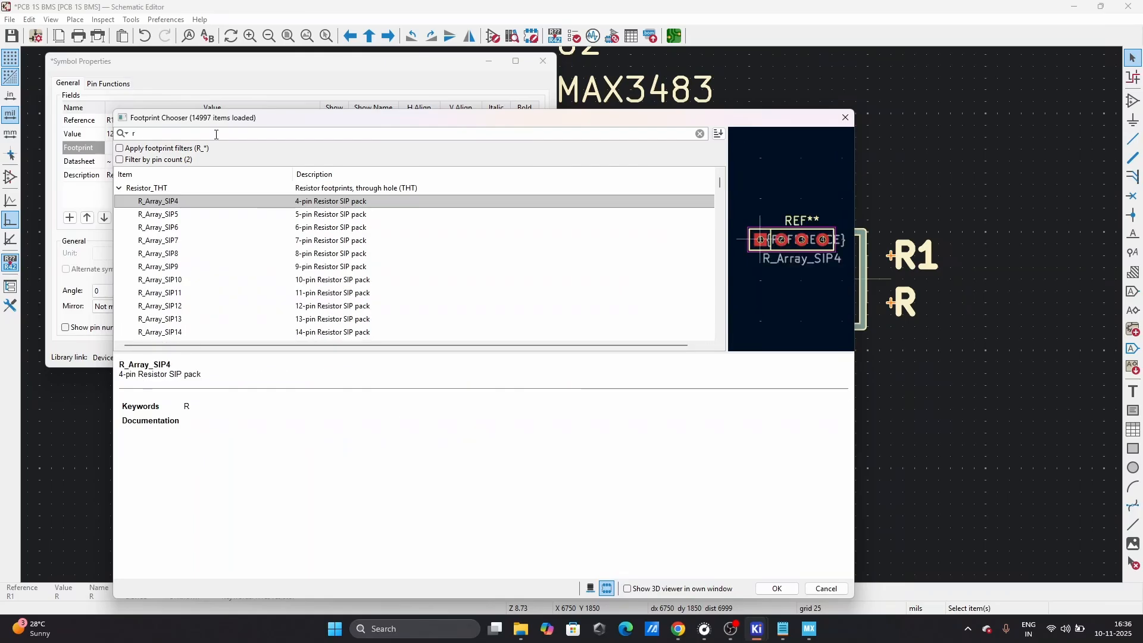
type("es")
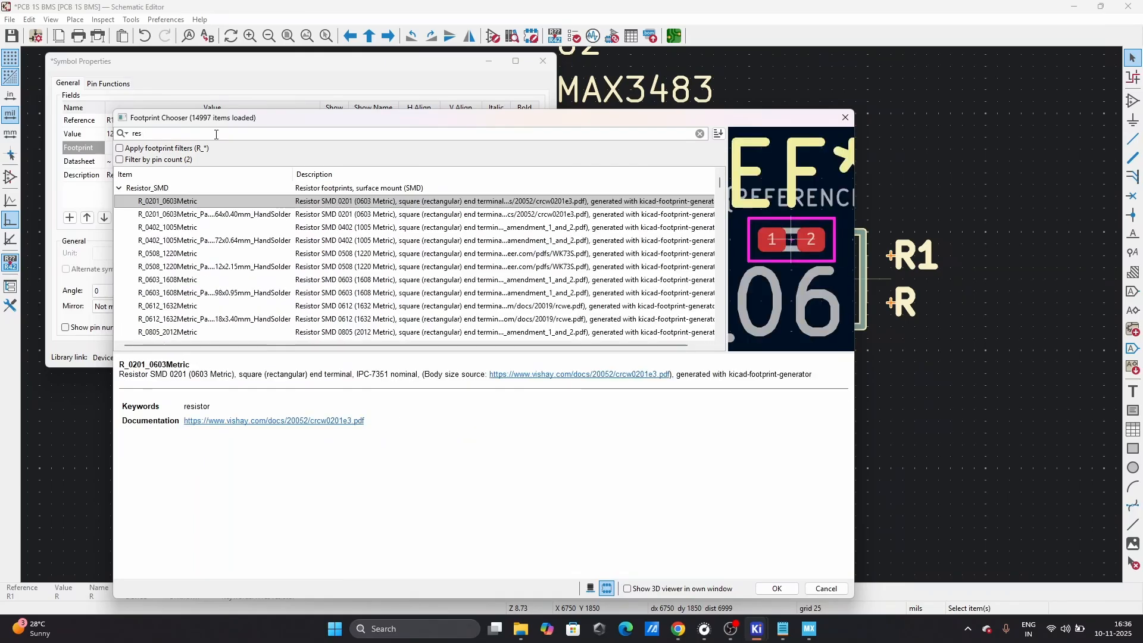
type(" 06")
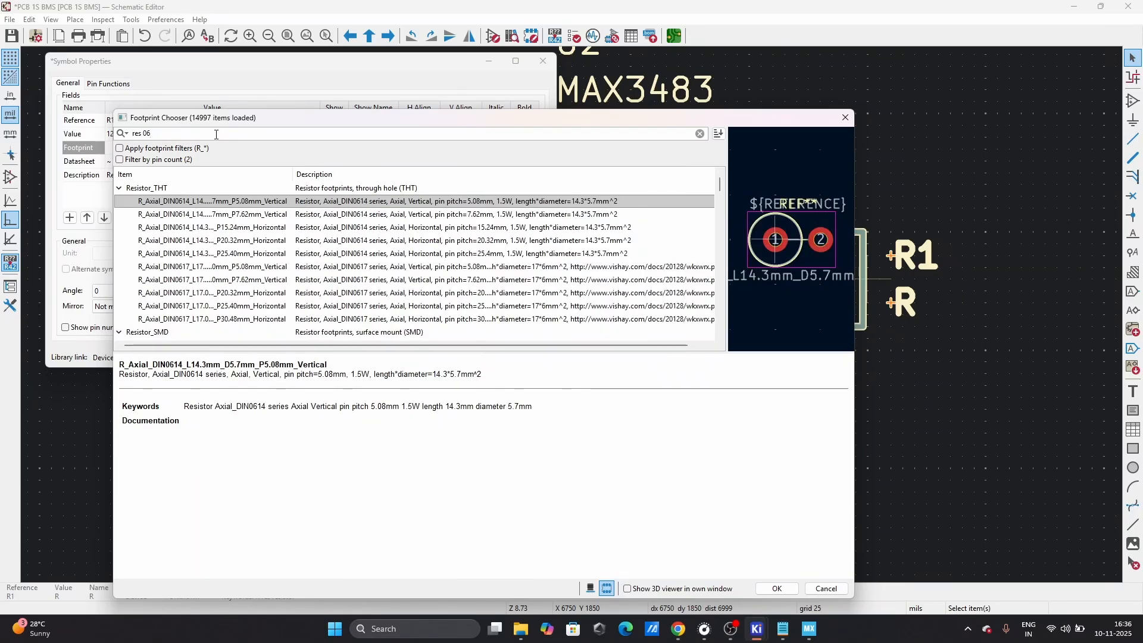
key("BackSpace")
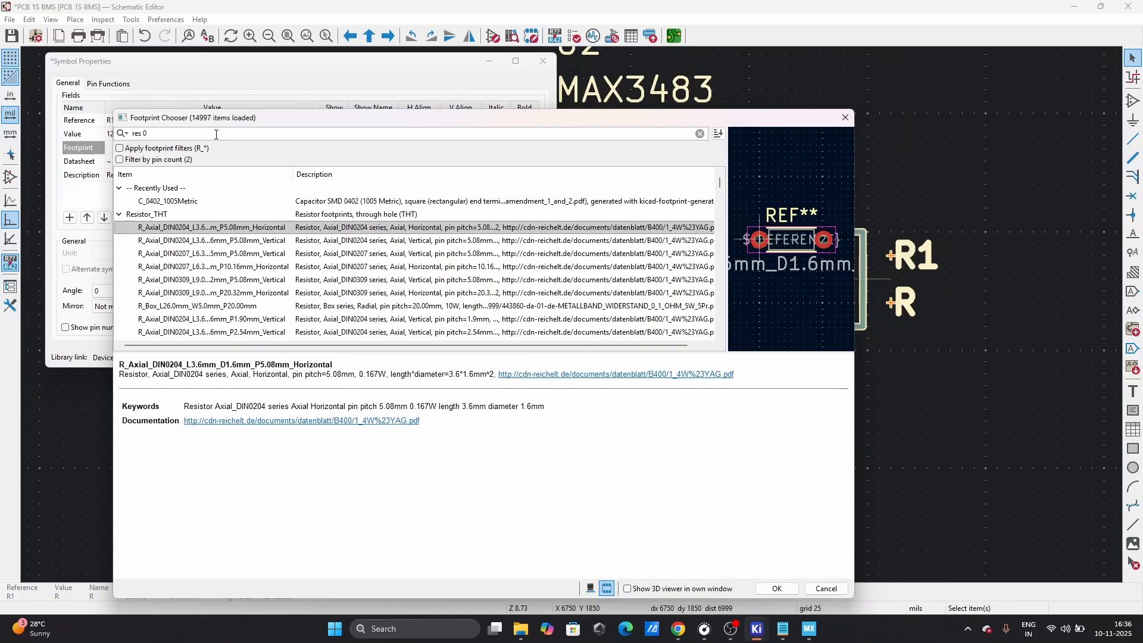
type("40")
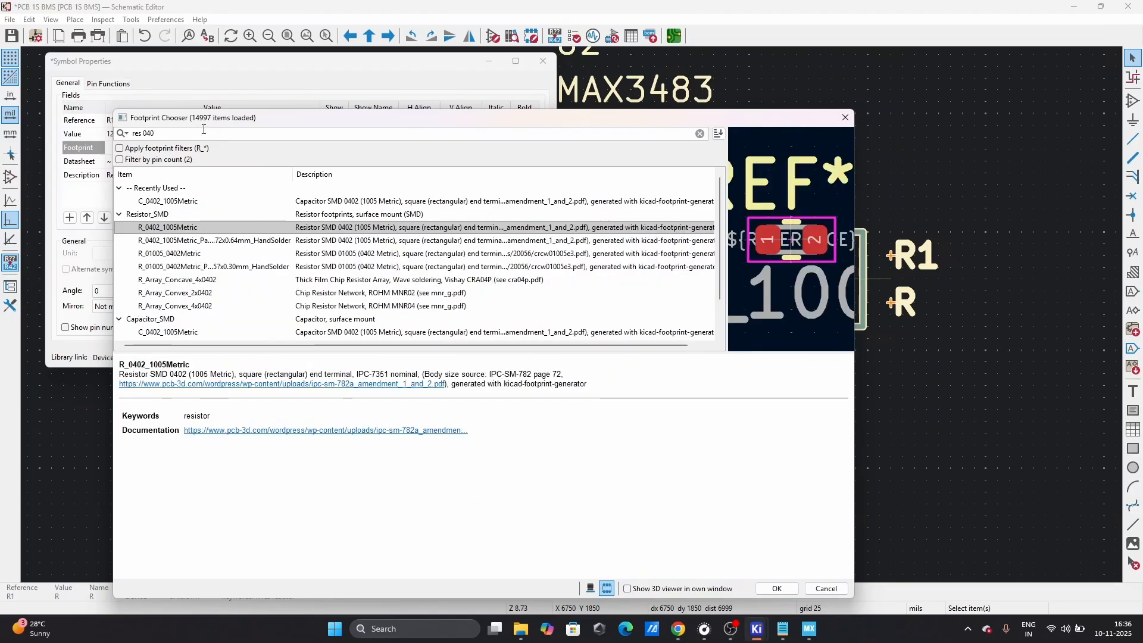
left_click(785, 589)
left_click(477, 429)
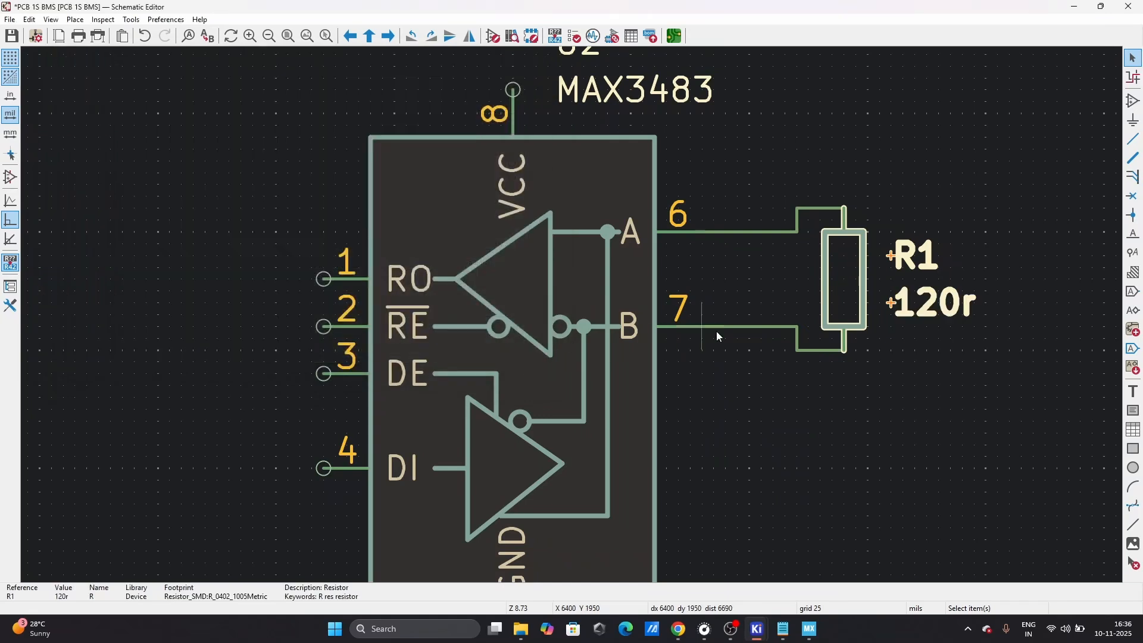
left_click(716, 331)
- Examine the MAX3483's pins and R1's connections across pins A and B
scroll(805, 371, "down", 5)
scroll(573, 316, "up", 5)
scroll(572, 316, "down", 3)
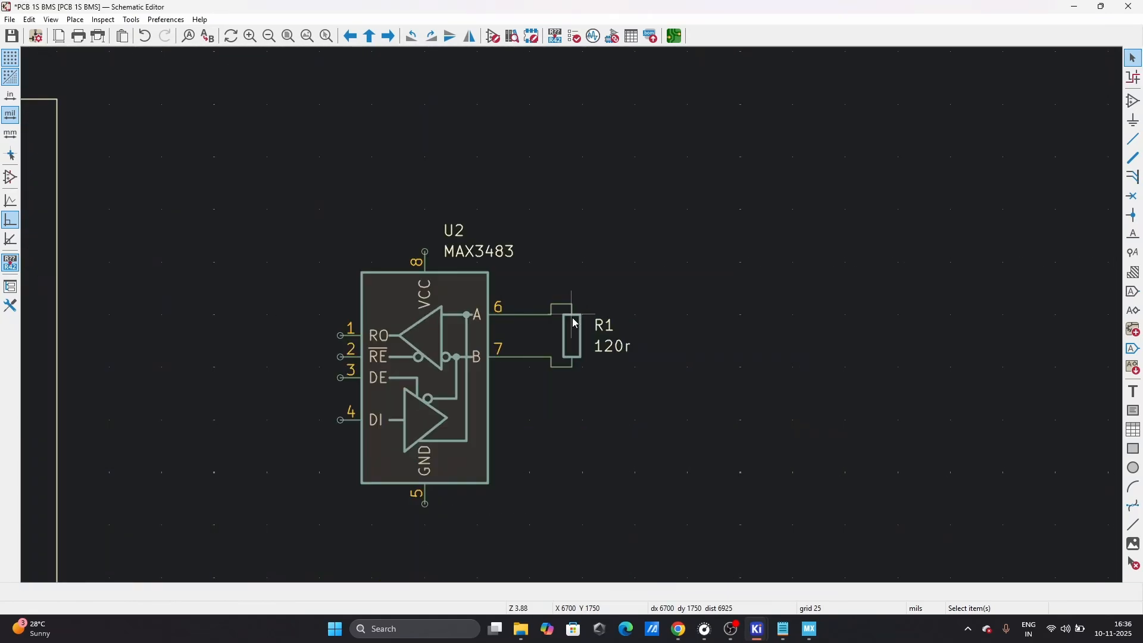
scroll(604, 275, "up", 4)
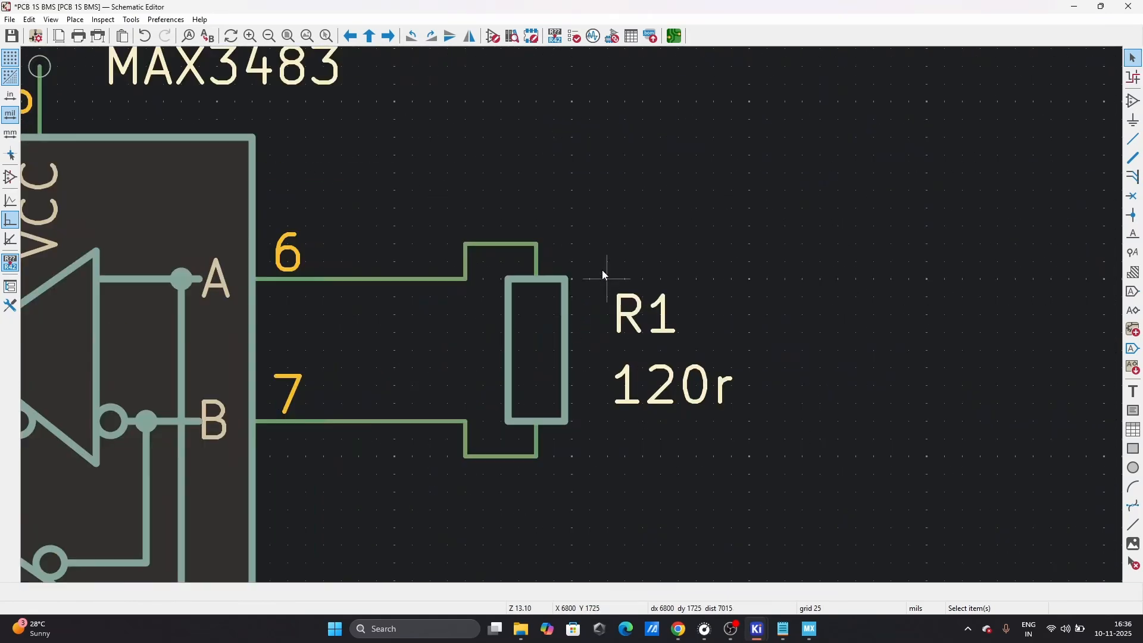
scroll(604, 274, "down", 7)
scroll(570, 316, "up", 1)
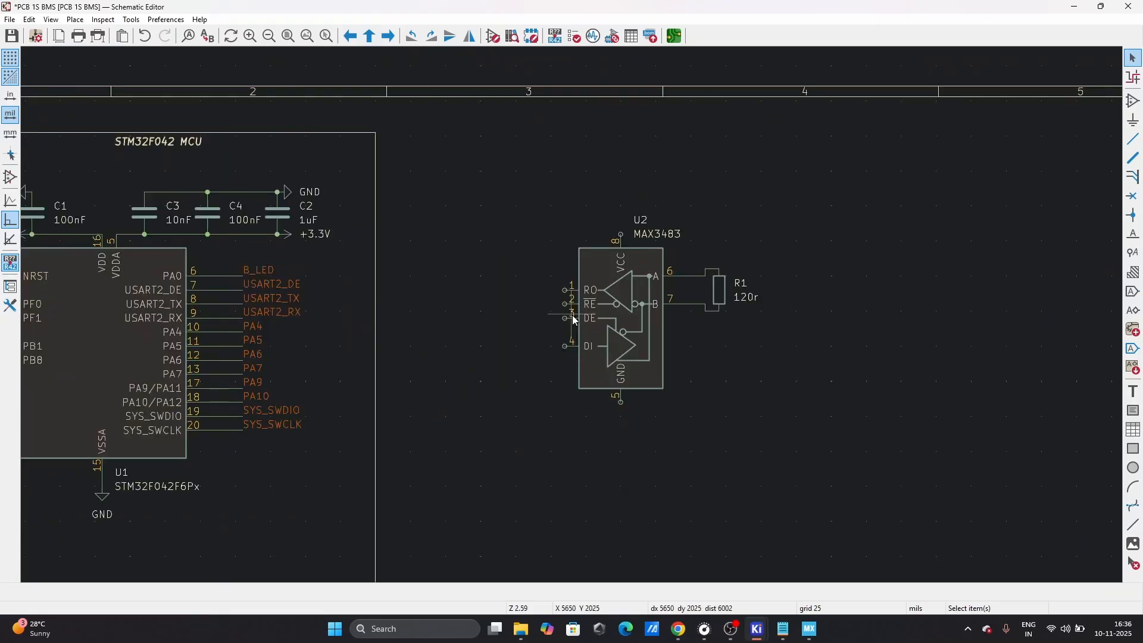
scroll(575, 321, "up", 4)
scroll(575, 320, "down", 4)
scroll(575, 321, "up", 6)
scroll(575, 321, "down", 3)
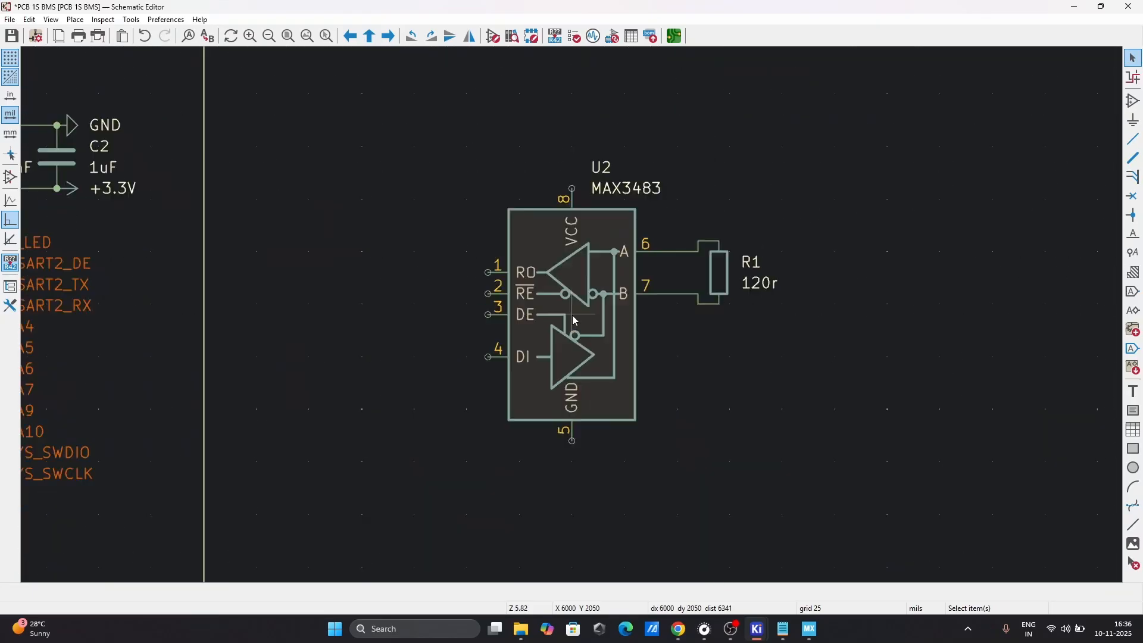
scroll(575, 321, "down", 3)
scroll(573, 312, "up", 6)
scroll(565, 299, "down", 7)
scroll(526, 282, "up", 5)
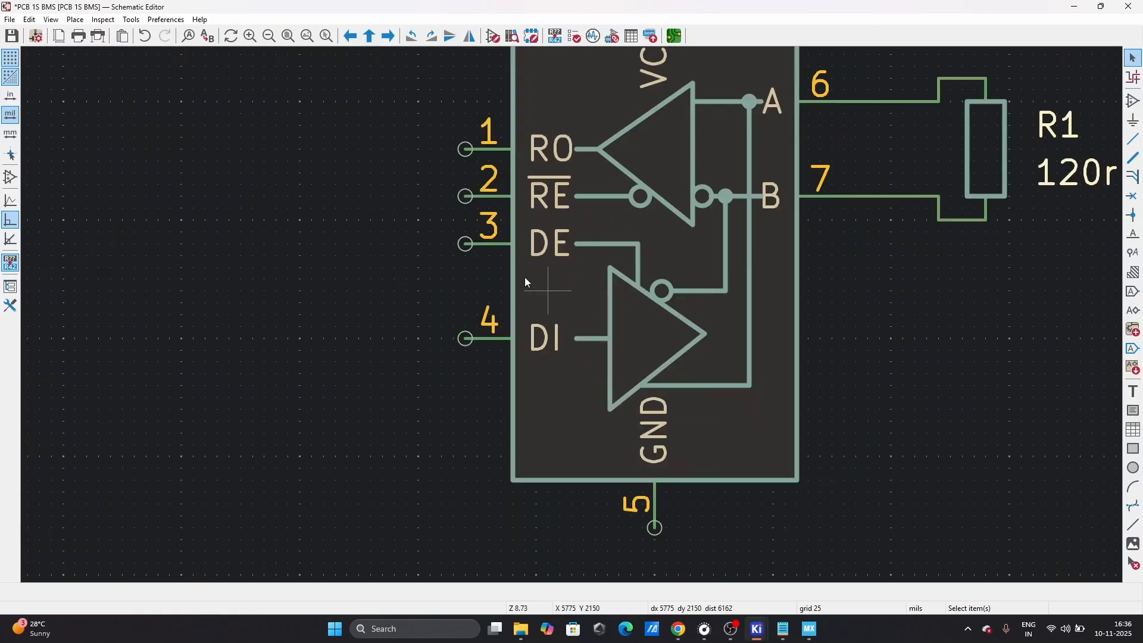
- Duplicate the 100nF capacitor C1 above the MAX3483 and wire the copy's lower pin to VCC pin 8
scroll(572, 447, "down", 3)
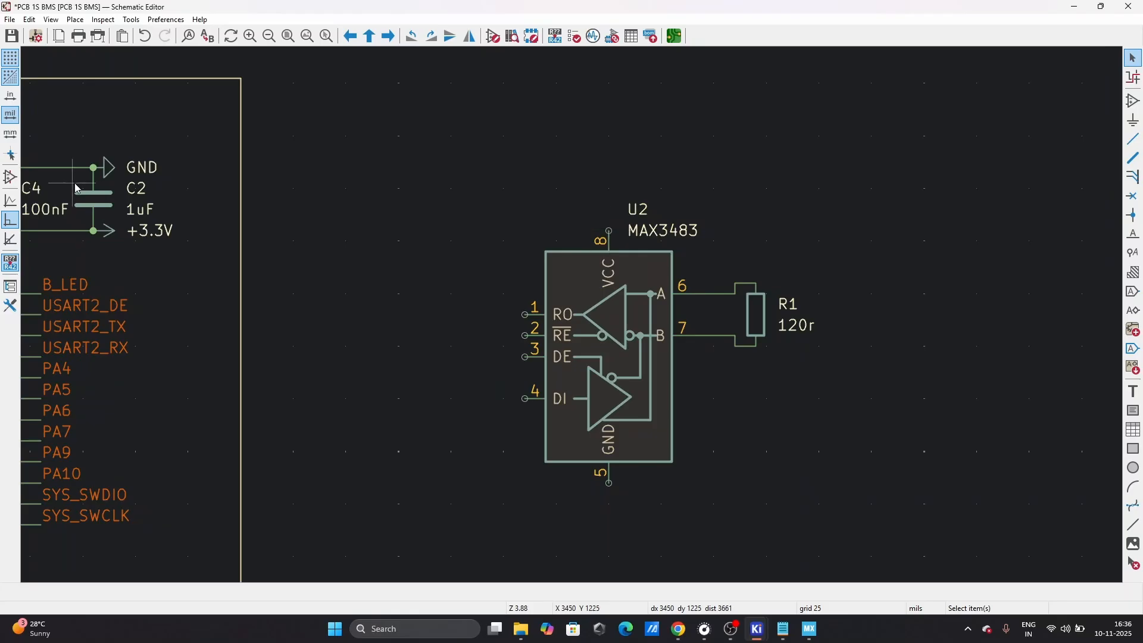
scroll(77, 190, "down", 1)
left_click(340, 325)
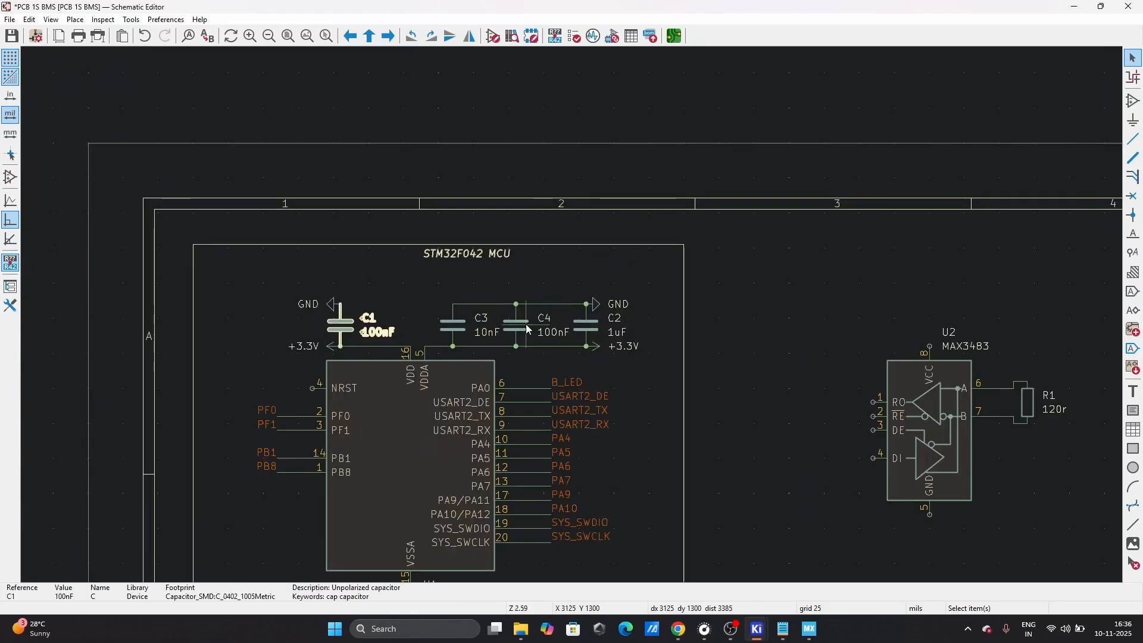
key("ctrl+d")
scroll(816, 298, "up", 4)
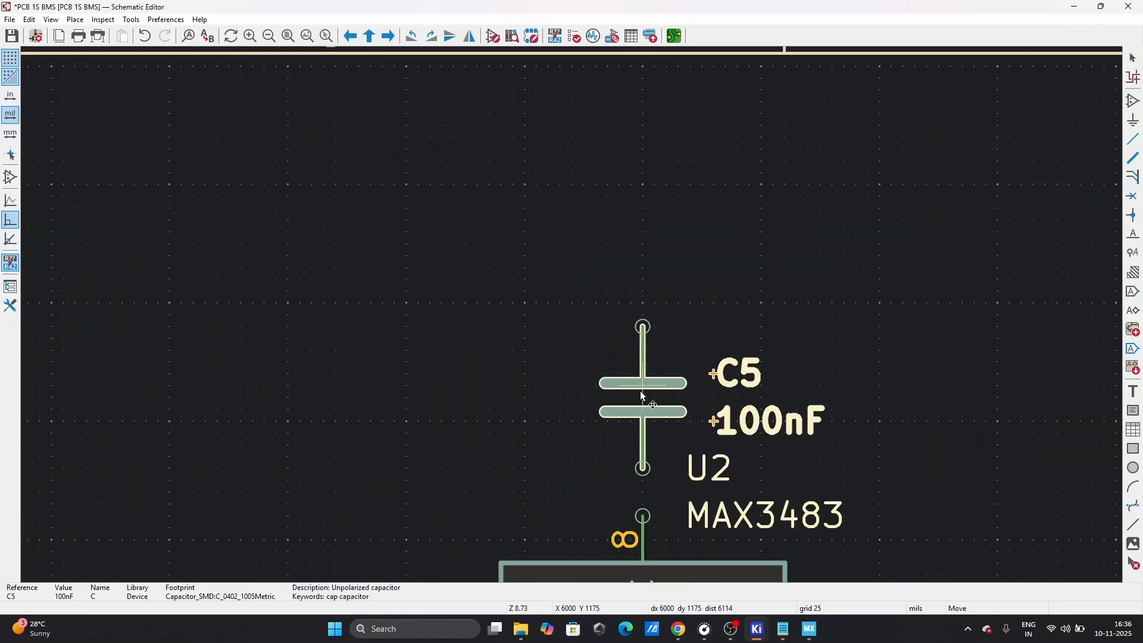
left_click(643, 396)
key("Escape")
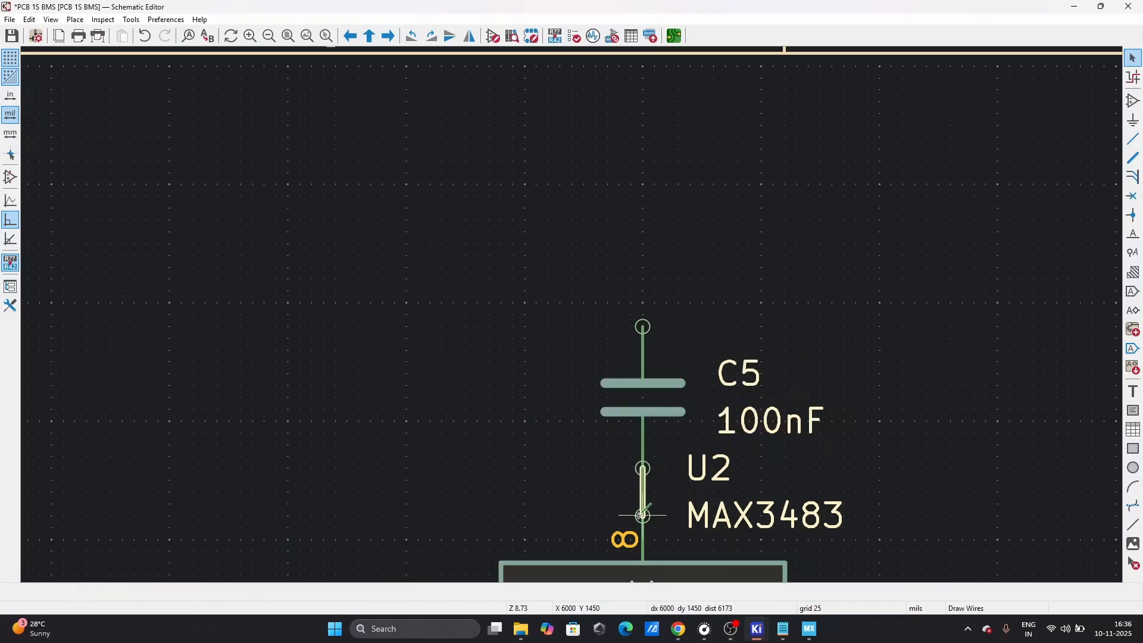
- Duplicate the +3.3V power symbol, connect it facing left to the MAX3483's VCC wire, and check C5's symbol properties
scroll(605, 460, "down", 5)
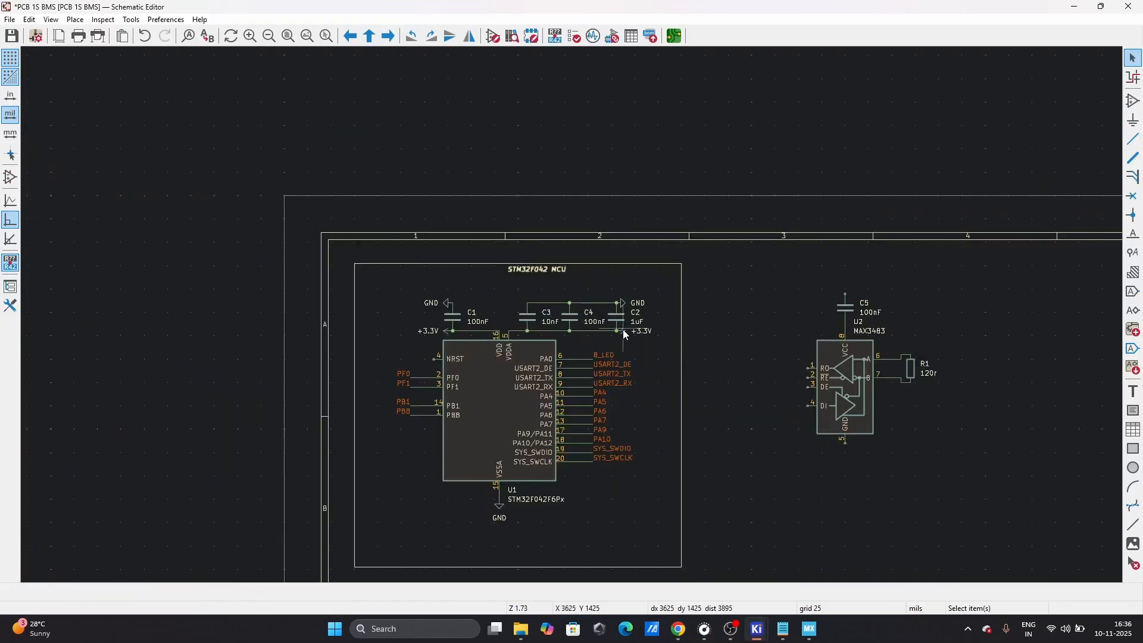
left_click(624, 333)
key("ctrl+d")
scroll(795, 327, "up", 4)
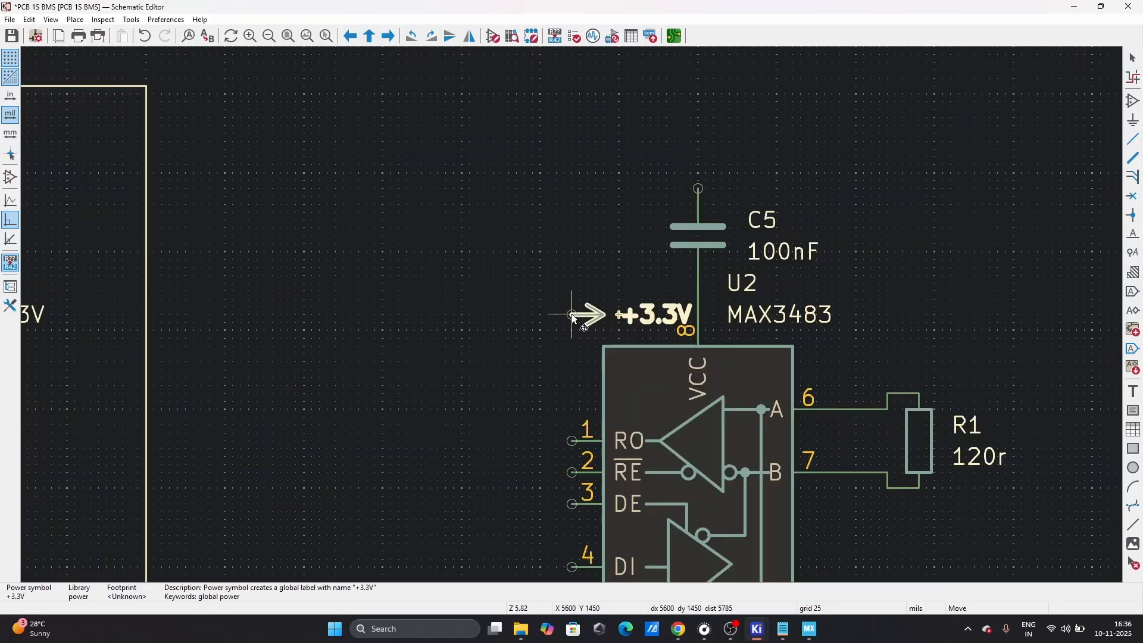
left_click(698, 299)
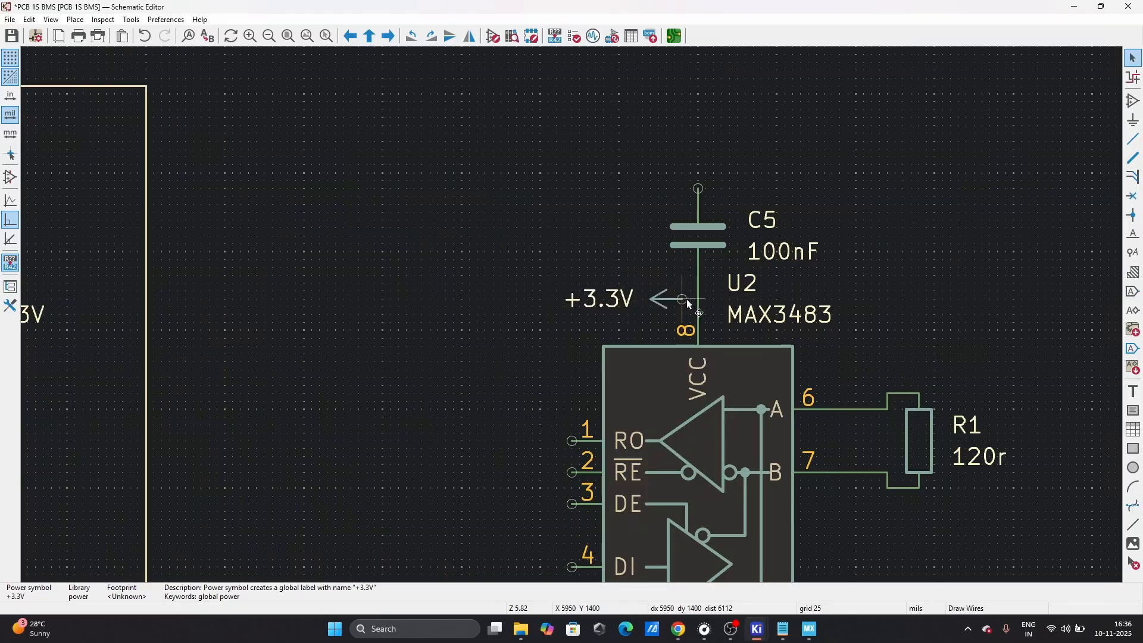
scroll(698, 300, "up", 2)
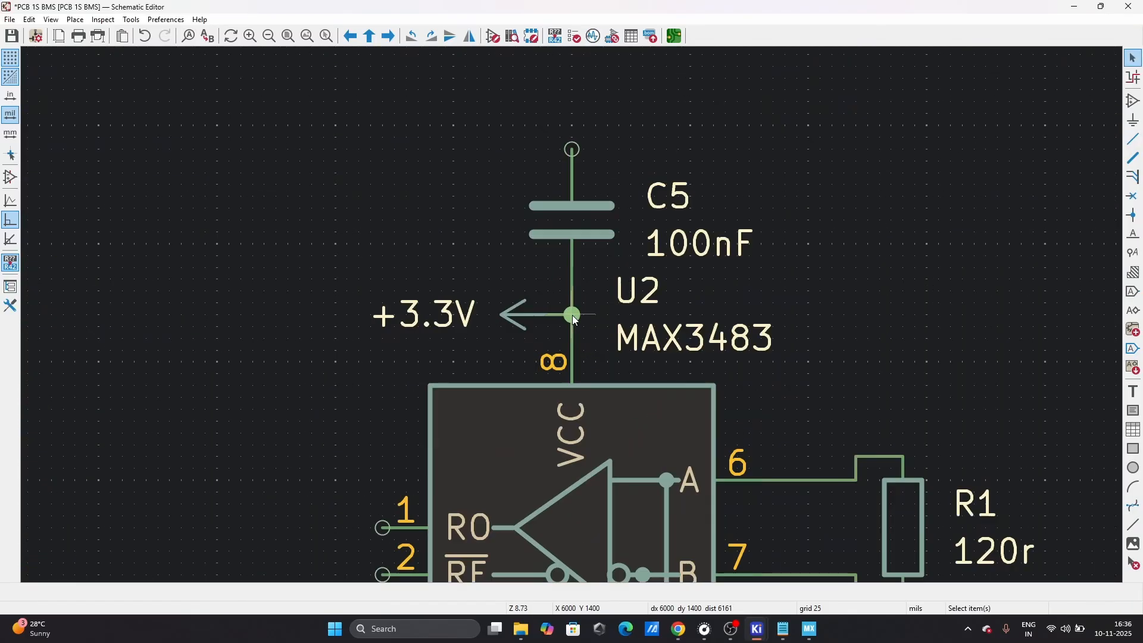
double_click(574, 253)
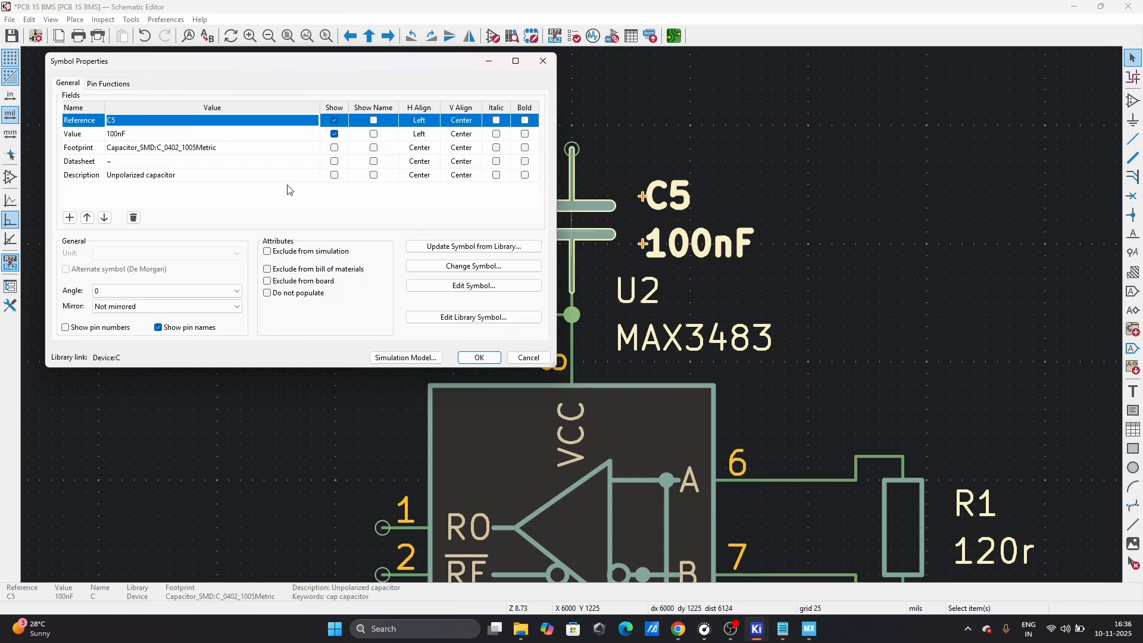
left_click(529, 357)
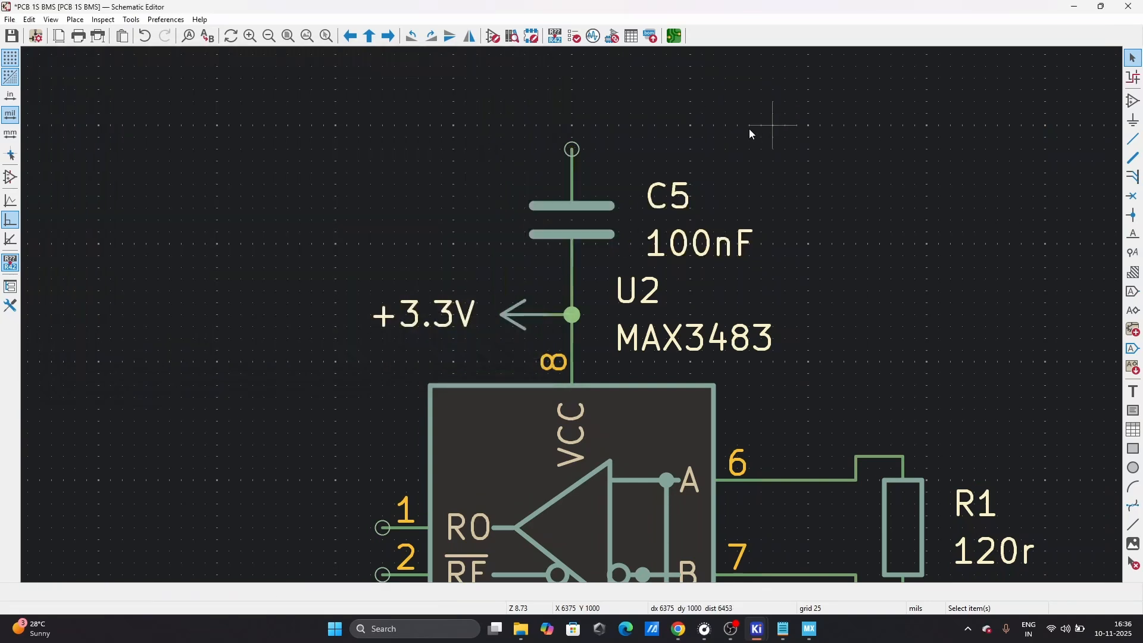
- Duplicate the GND symbol beside C2, rotate it to face left, and connect it to C5's upper pin
scroll(410, 380, "down", 5)
left_click(243, 329)
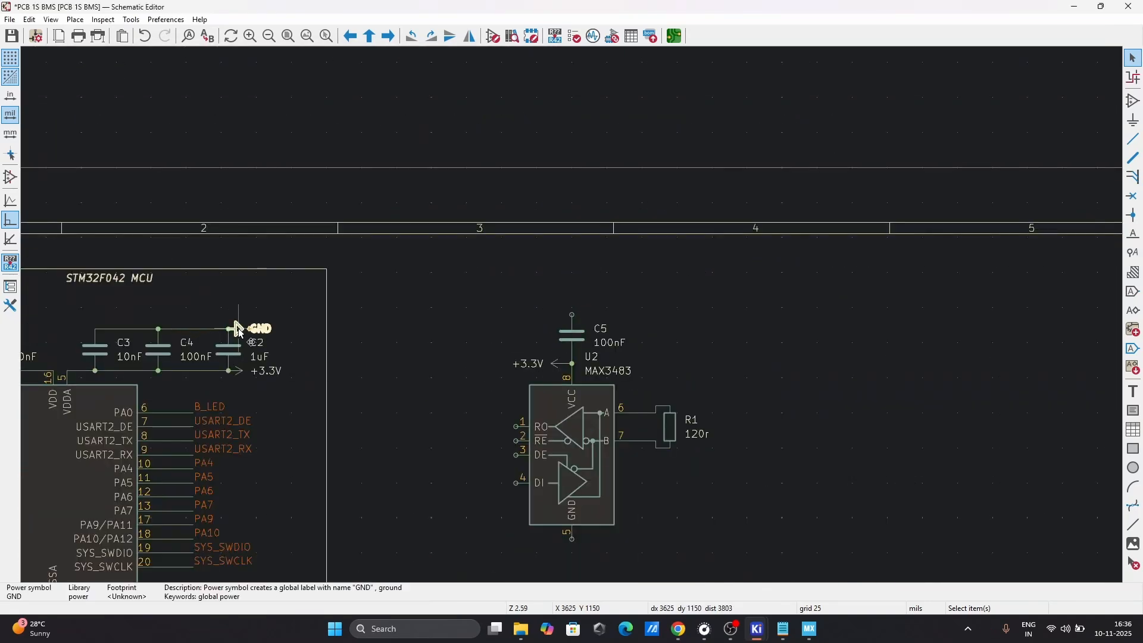
key("ctrl+d")
key("r")
key("r")
scroll(572, 302, "up", 2)
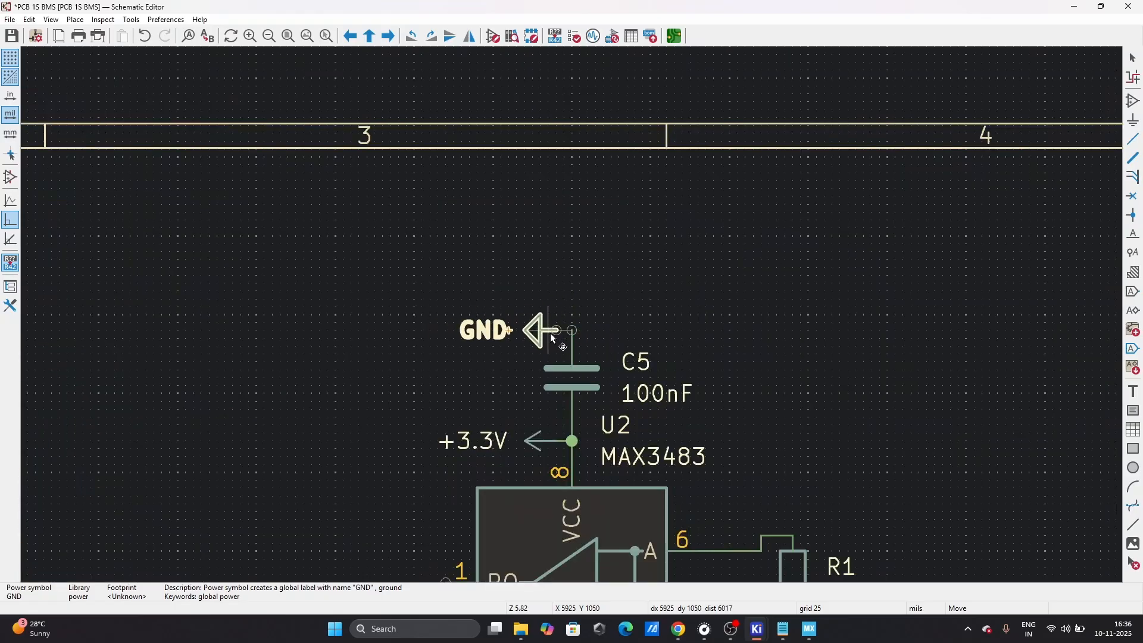
left_click(554, 332)
key("Escape")
- Duplicate C5's GND symbol, rotate it to point down, and attach it to the MAX3483's GND pin 5
scroll(572, 322, "down", 7)
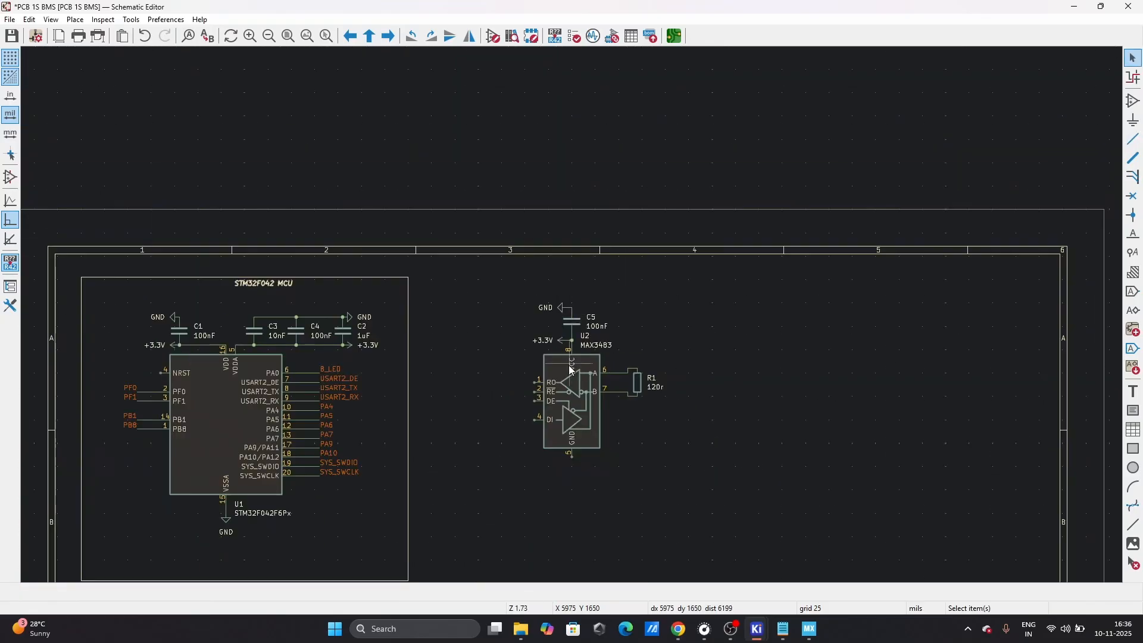
scroll(578, 277, "up", 5)
scroll(572, 268, "down", 3)
scroll(565, 250, "up", 5)
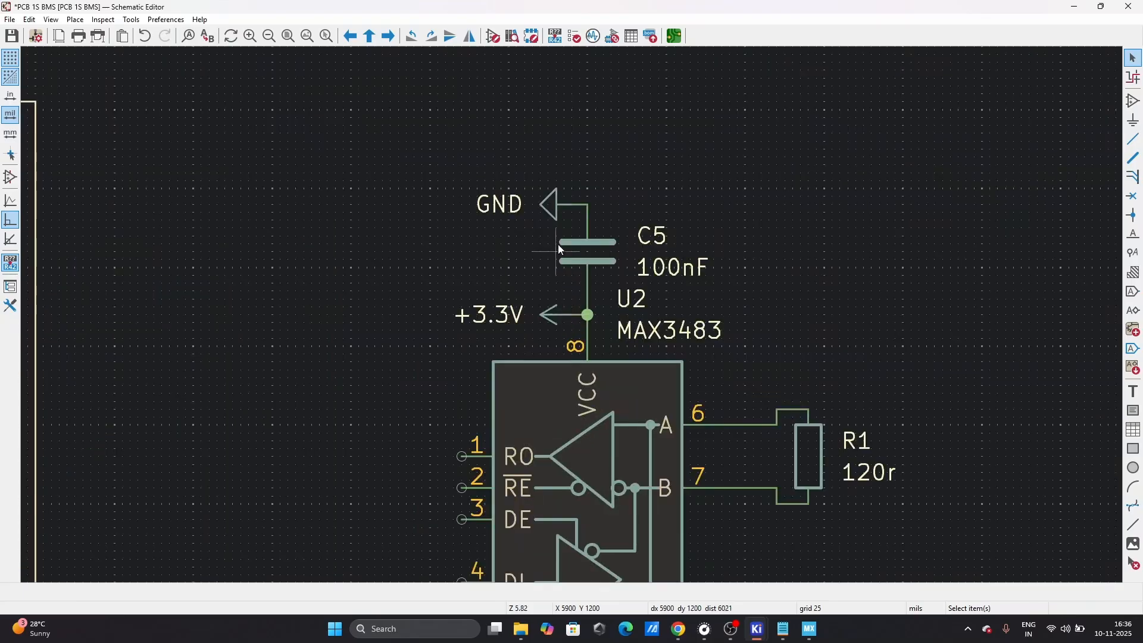
left_click(554, 208)
key("ctrl+d")
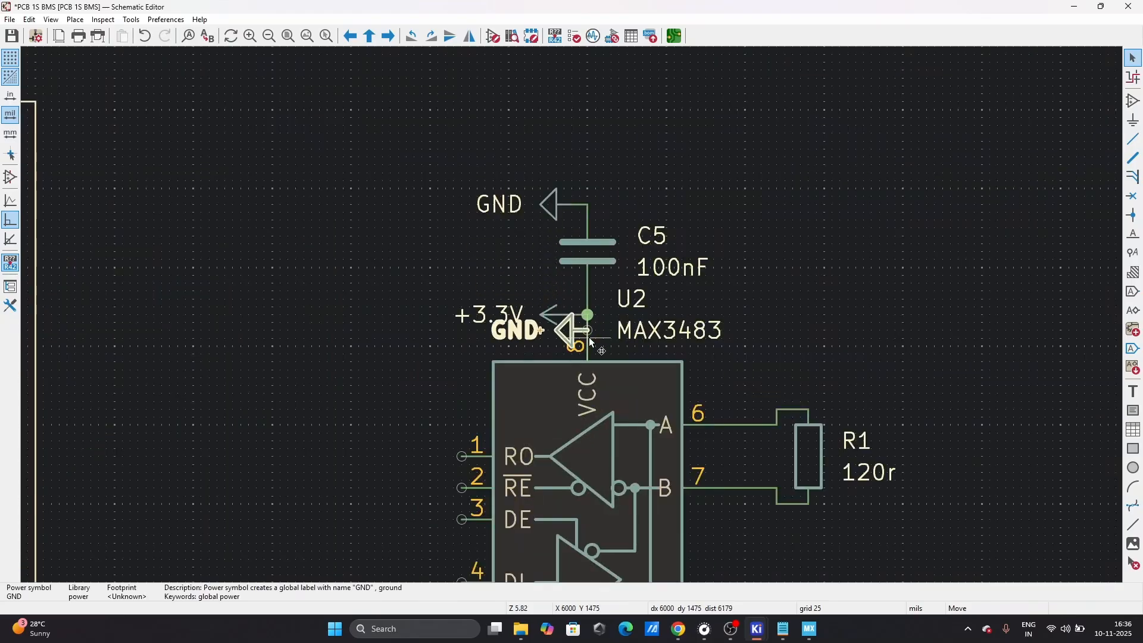
scroll(589, 337, "down", 5)
scroll(580, 367, "up", 6)
scroll(558, 381, "down", 3)
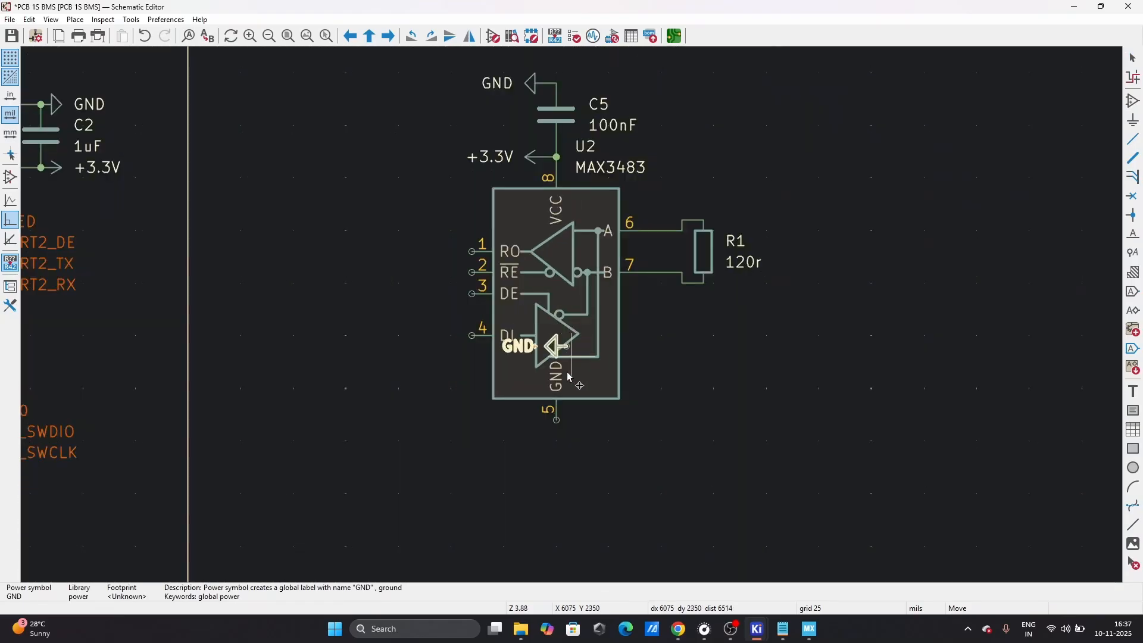
key("r")
left_click(558, 428)
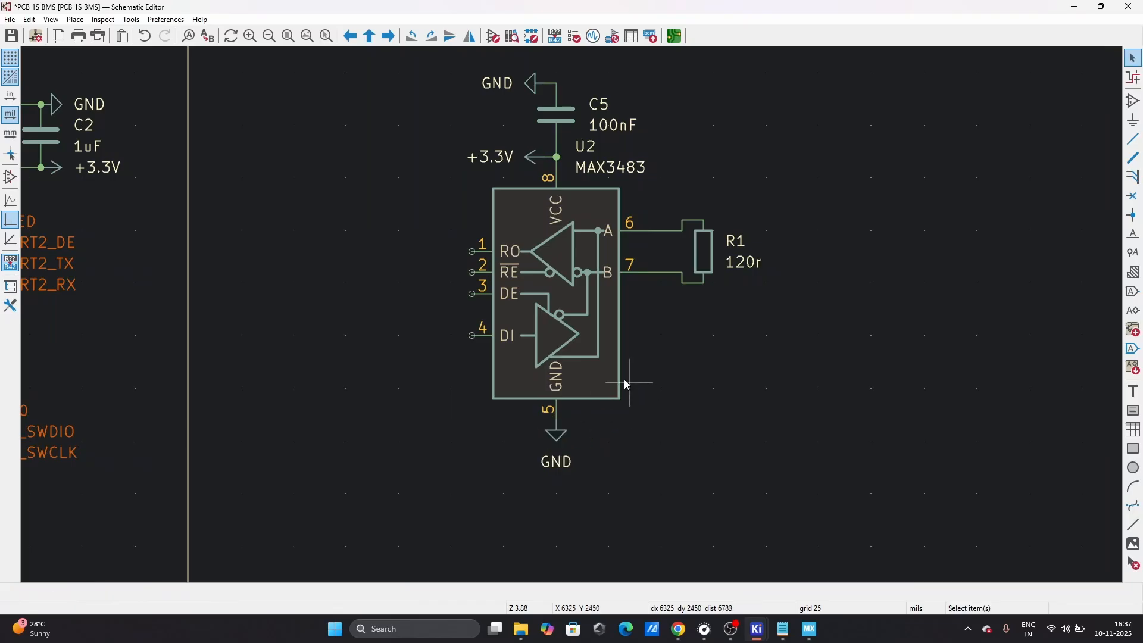
- Copy the USART2_DE, USART2_TX and USART2_RX labels from the MCU and place them, rotated 180 degrees, left of the MAX3483
scroll(560, 417, "down", 4)
scroll(575, 321, "up", 4)
scroll(573, 323, "down", 3)
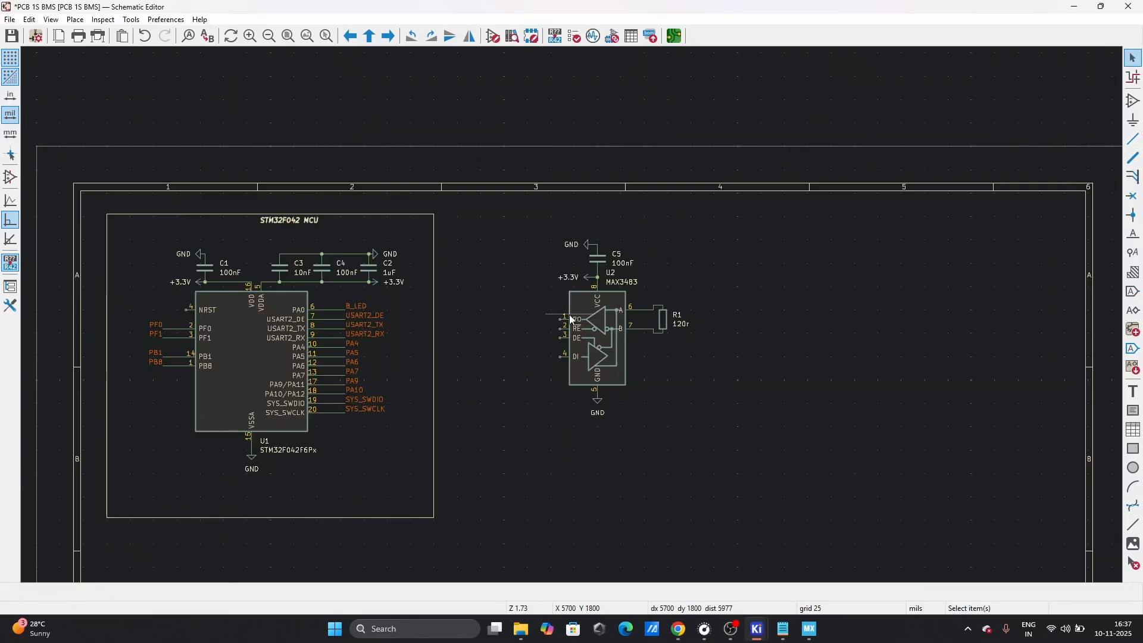
left_click(378, 324)
left_click(364, 325, "shift")
left_click(375, 334, "shift")
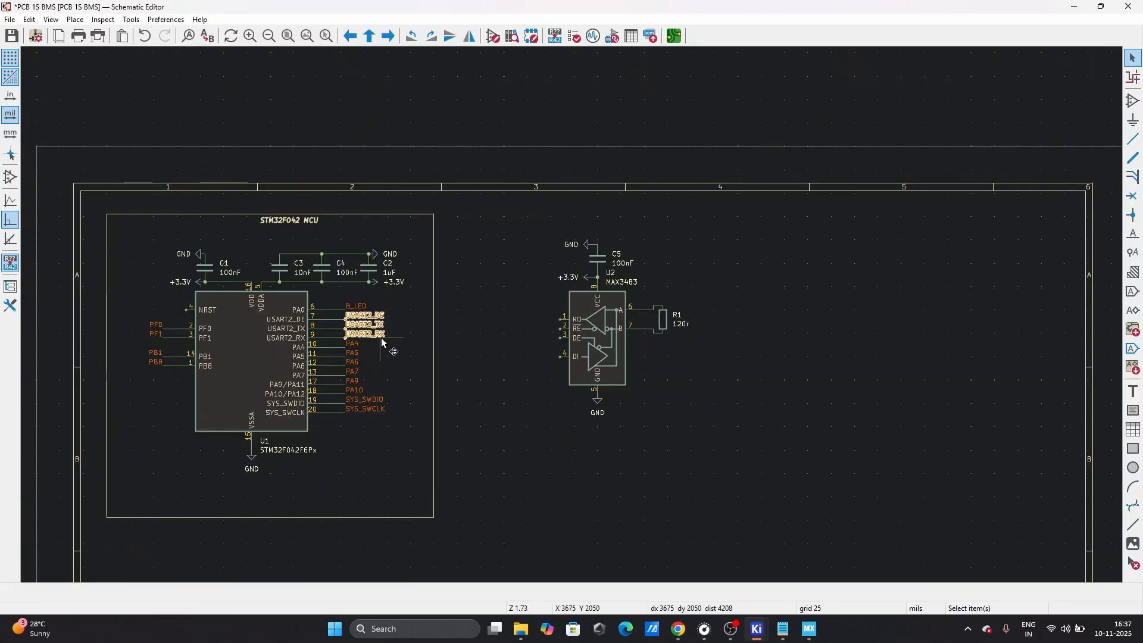
key("ctrl+c")
key("ctrl+v")
key("r")
key("r")
scroll(523, 334, "up", 4)
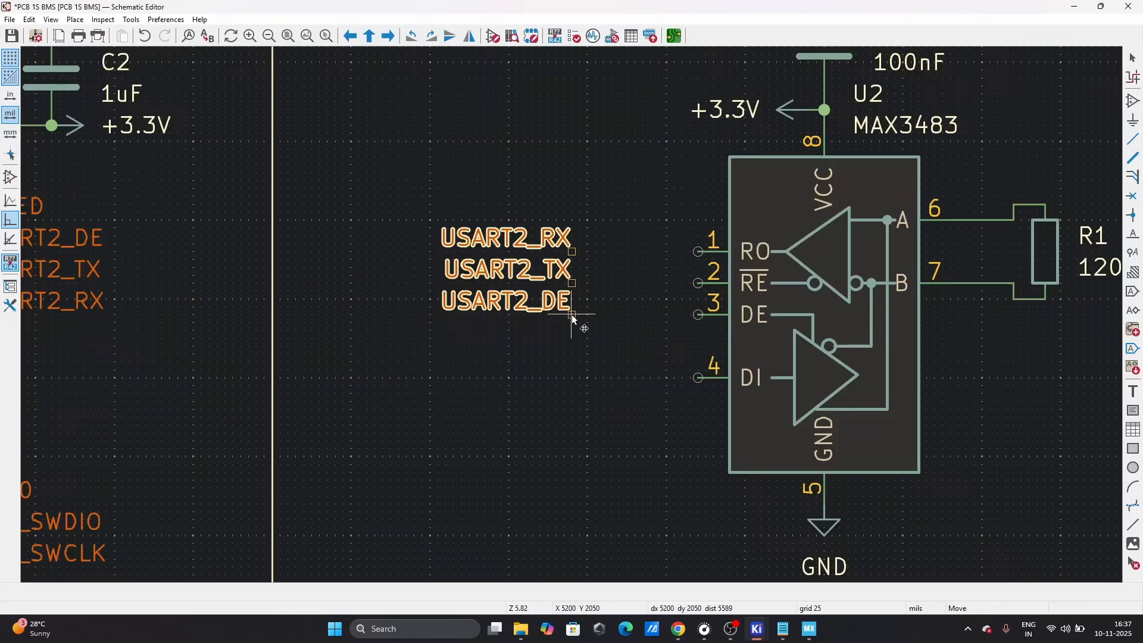
left_click(552, 367)
left_click(576, 351)
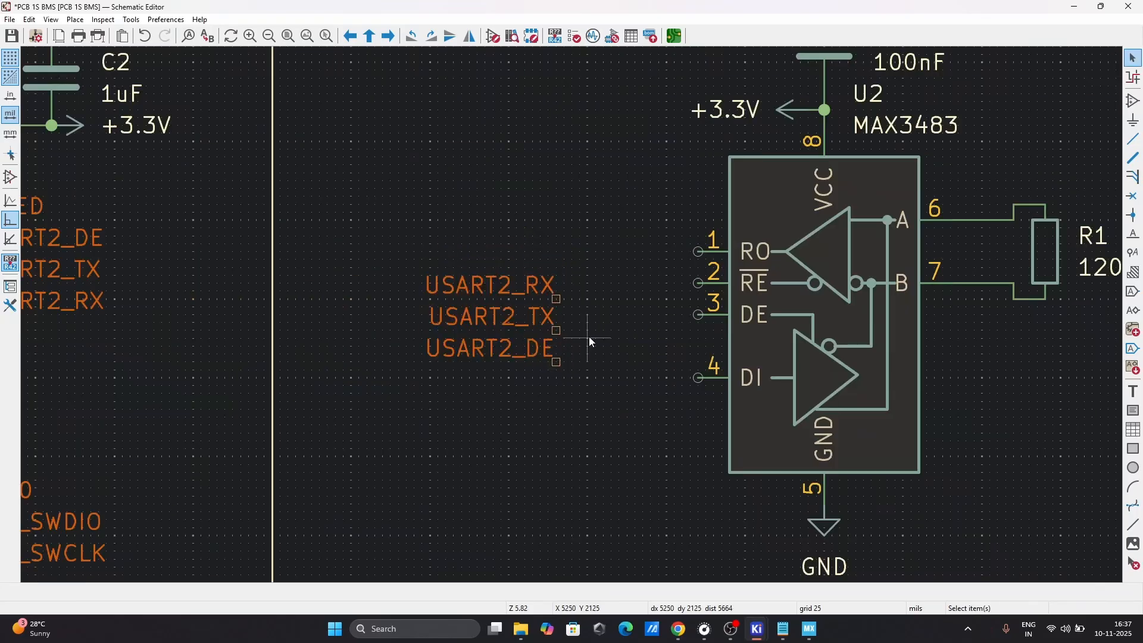
- Move the copied USART2_RX and USART2_TX labels beside the MAX3483 and wire them to RO and DI respectively
left_click(756, 380)
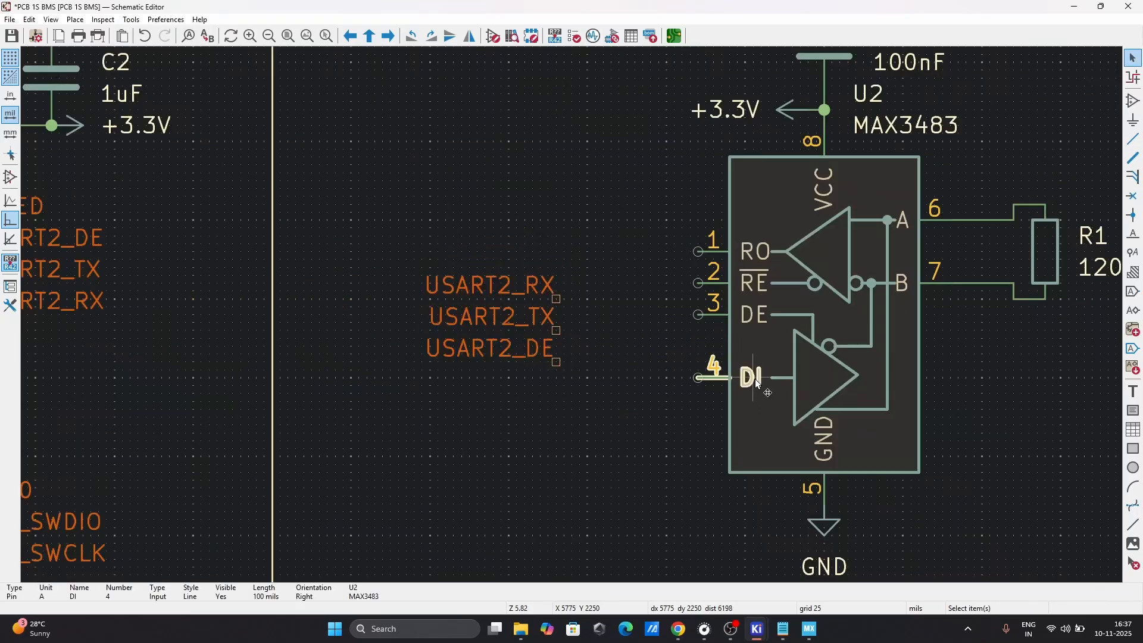
left_click(756, 253)
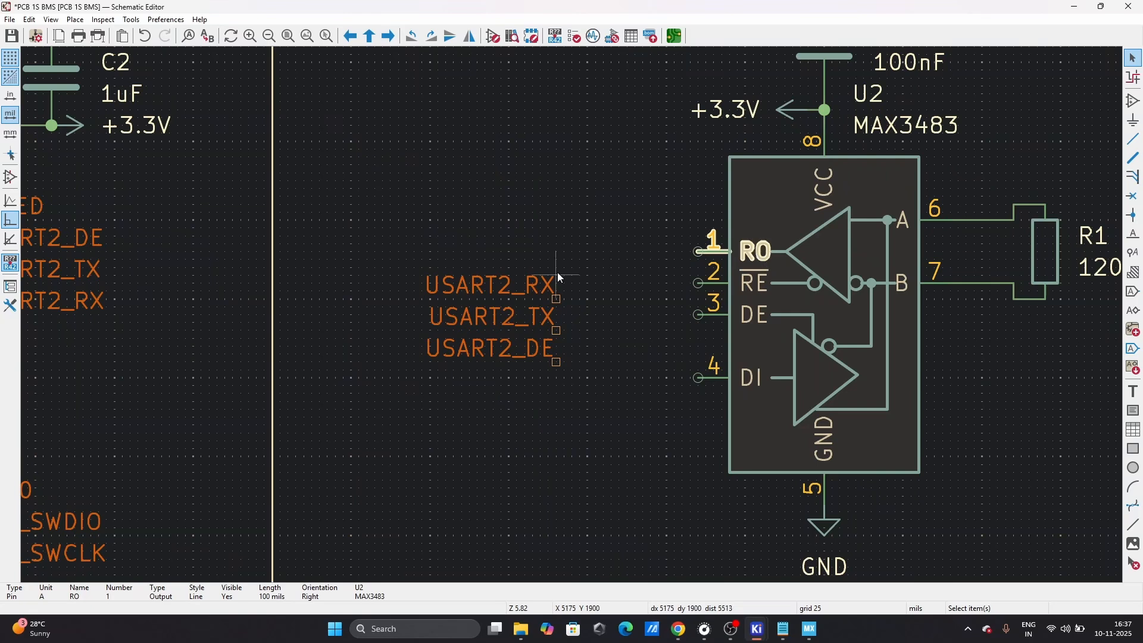
left_click(473, 290)
left_click_drag(473, 290, 635, 251)
left_click(499, 351)
left_click(490, 314)
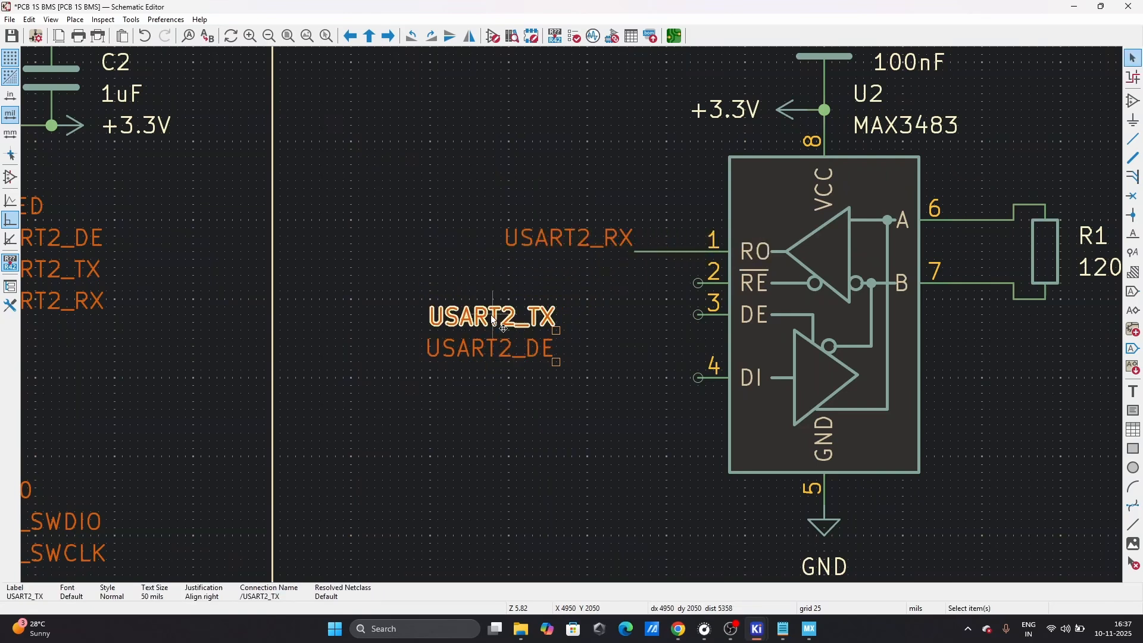
left_click_drag(491, 314, 627, 373)
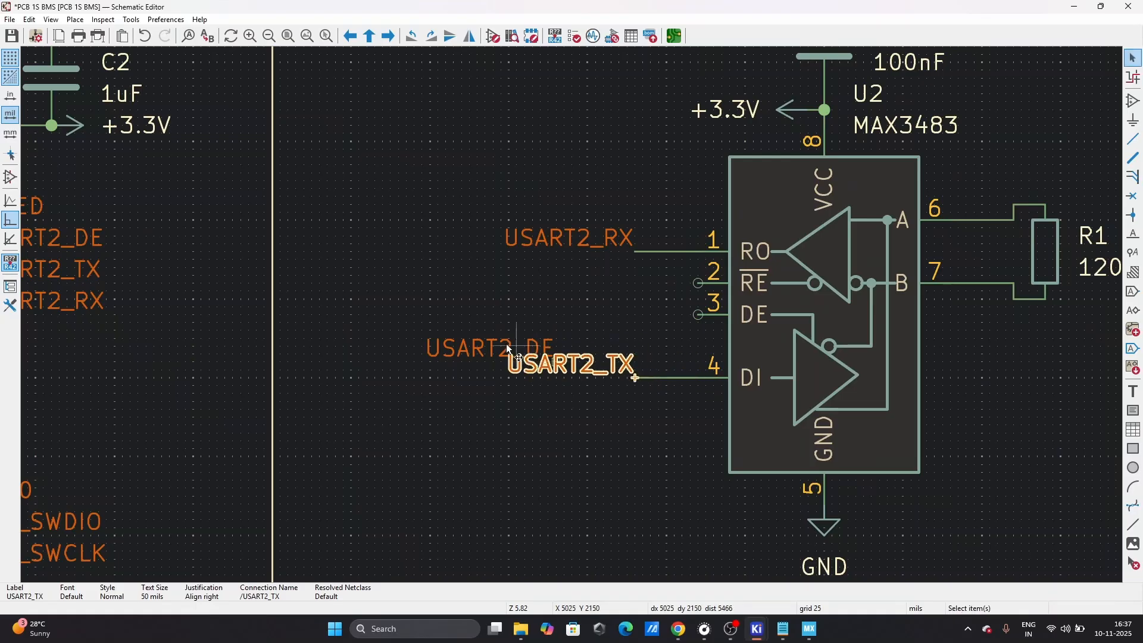
- Move the copied USART2_DE label beside the MAX3483's RE and DE pins and wire those two pins together
left_click(447, 347)
left_click_drag(447, 348, 621, 300)
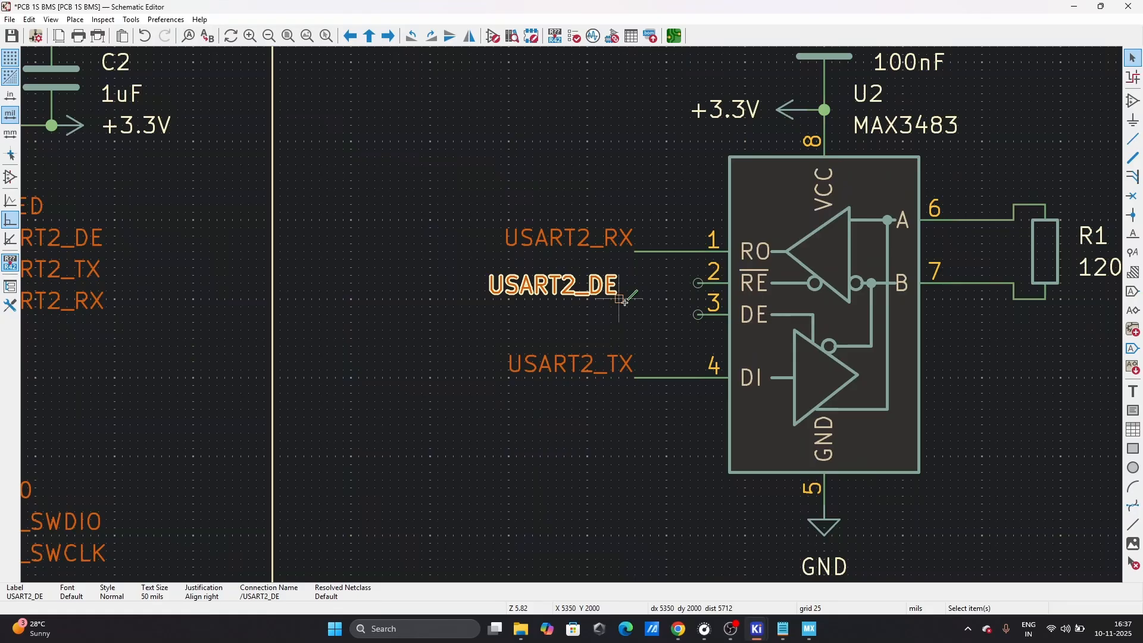
left_click(698, 283)
left_click(698, 315)
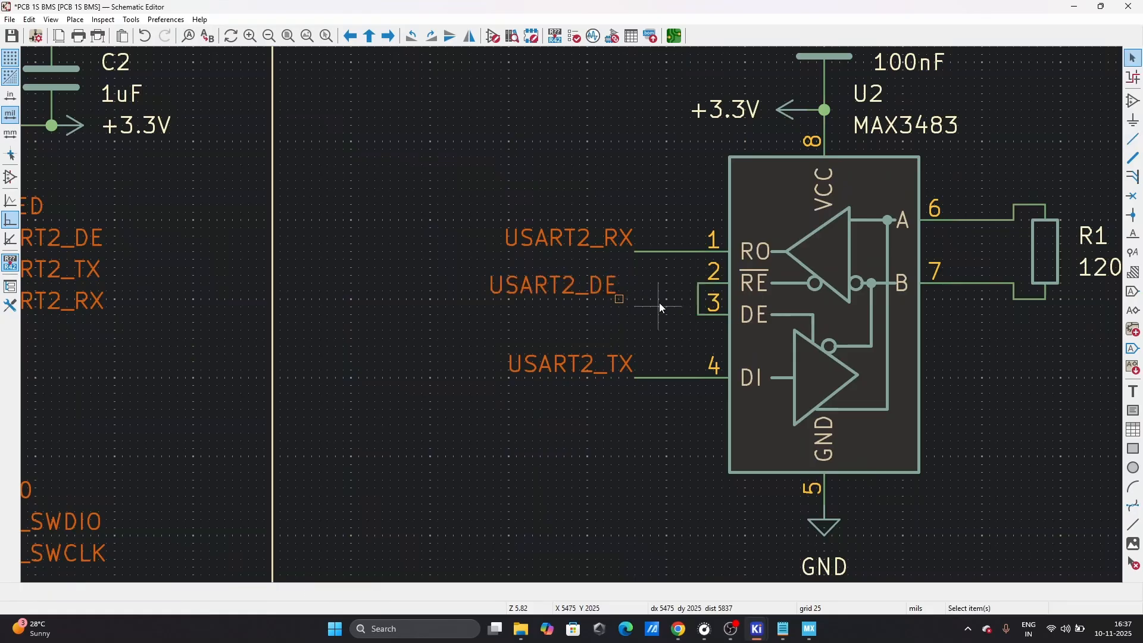
- Wire the USART2_DE label to the RE–DE connection and align the label with USART2_RX and USART2_TX
left_click(622, 299)
left_click(698, 299)
key("Escape")
left_click(613, 289)
key("m")
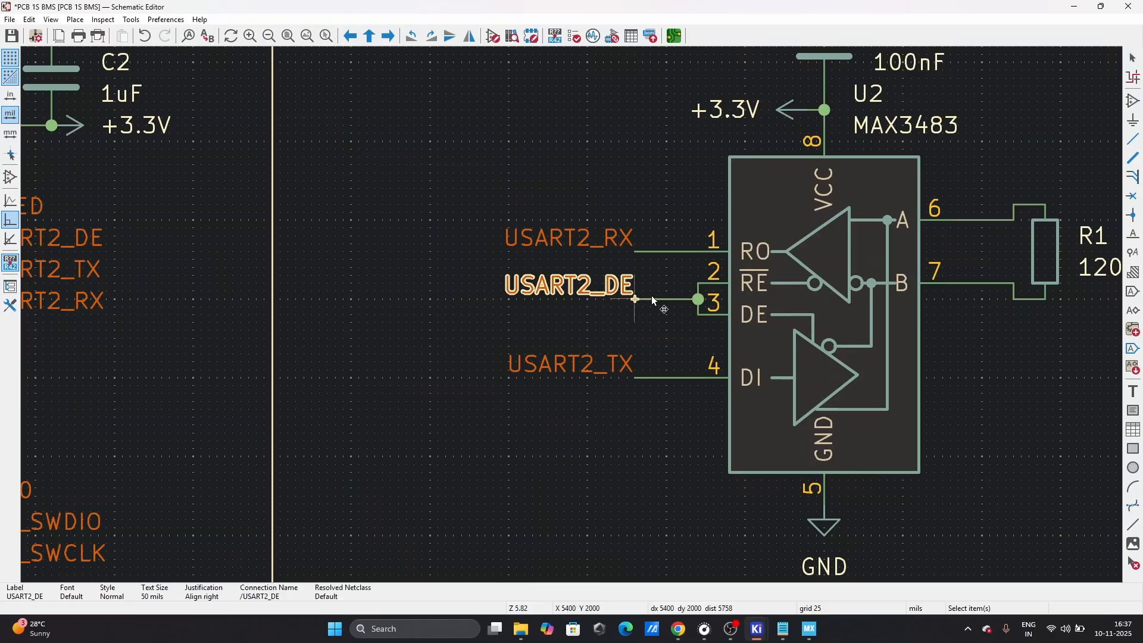
left_click(653, 301)
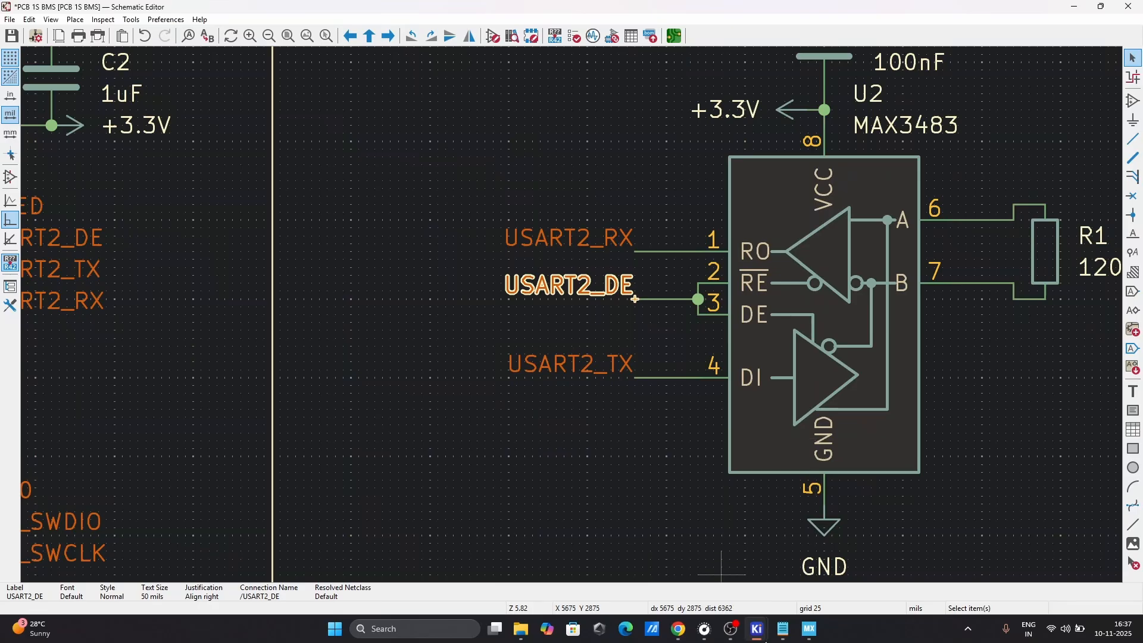
- Switch to the MAX3483 datasheet in Chrome and review its Pin Description table and typical operating circuit
mouse_move(786, 631)
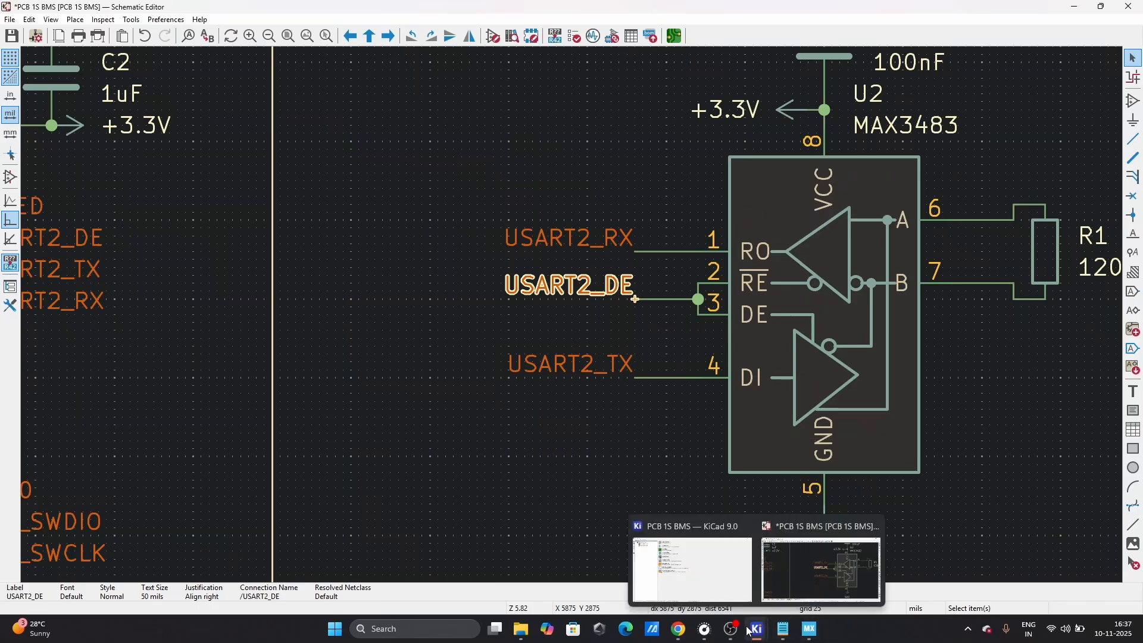
mouse_move(715, 632)
mouse_move(678, 630)
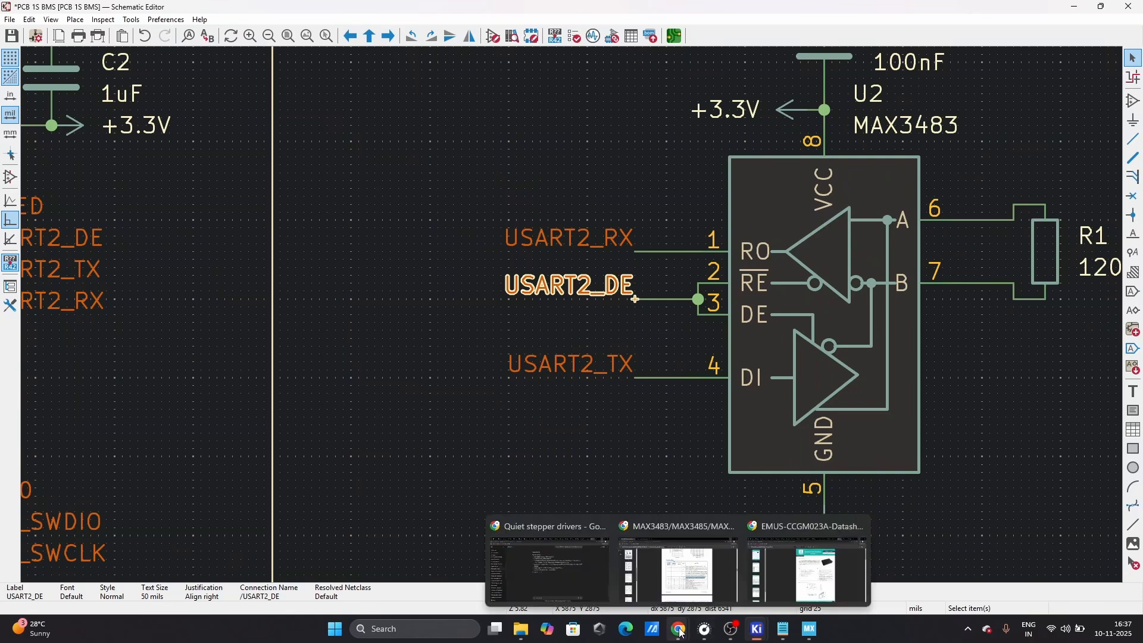
left_click(733, 572)
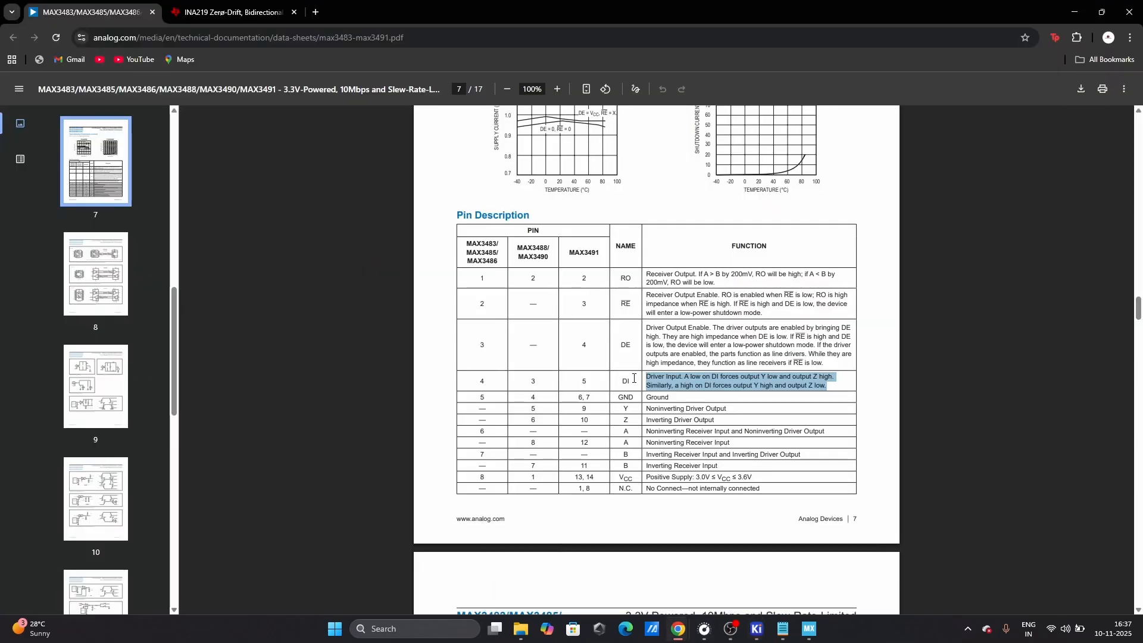
left_click_drag(646, 274, 831, 386)
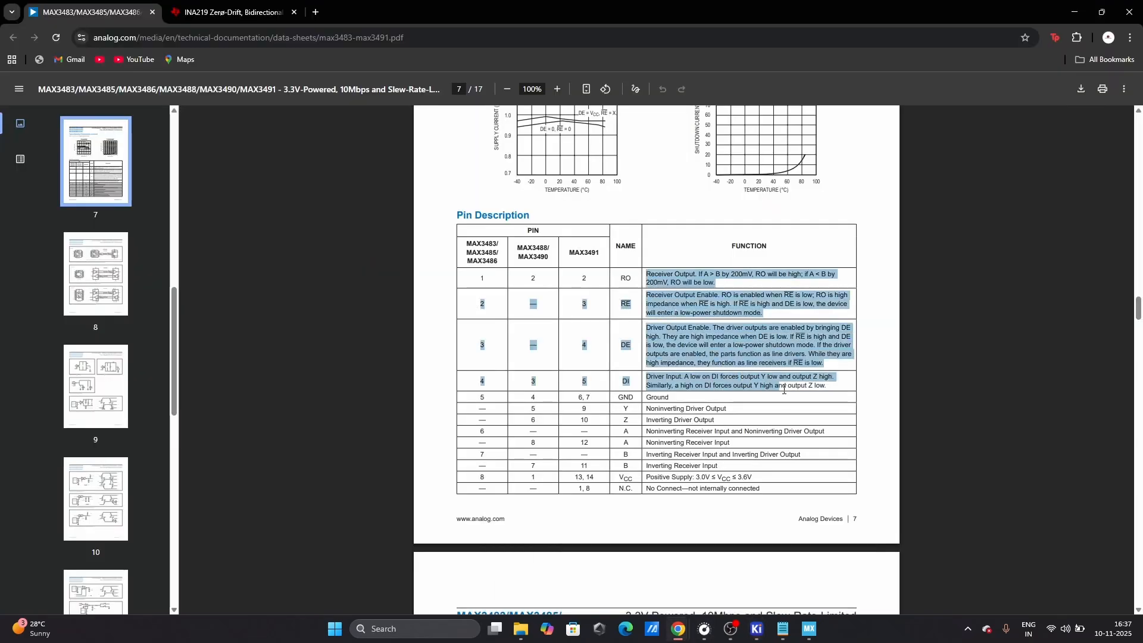
left_click(737, 404)
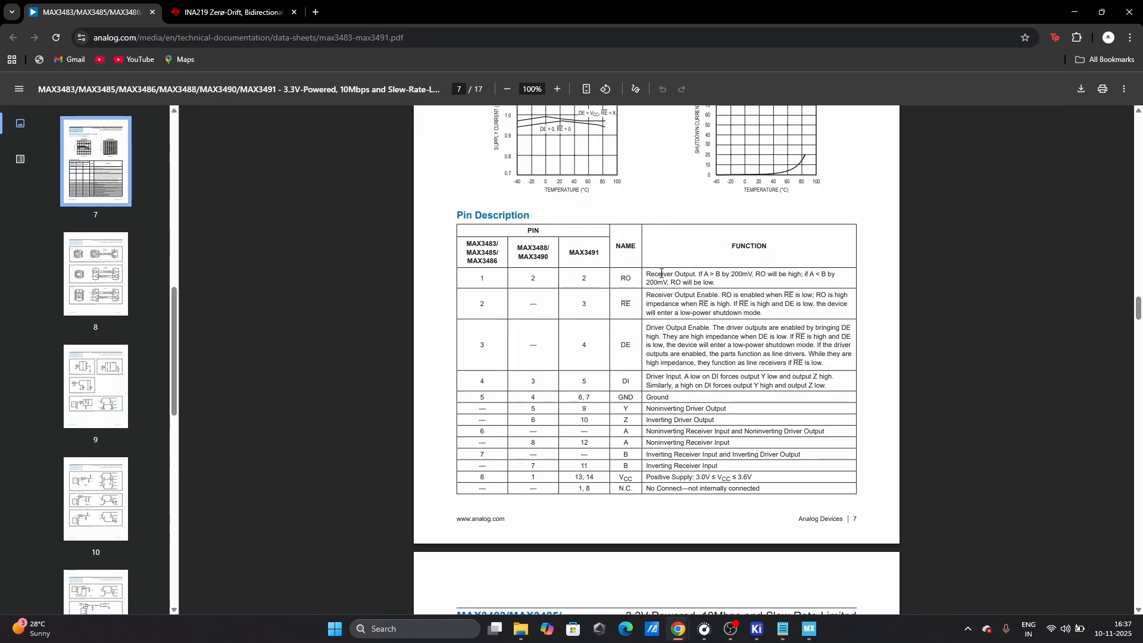
scroll(674, 352, "down", 10)
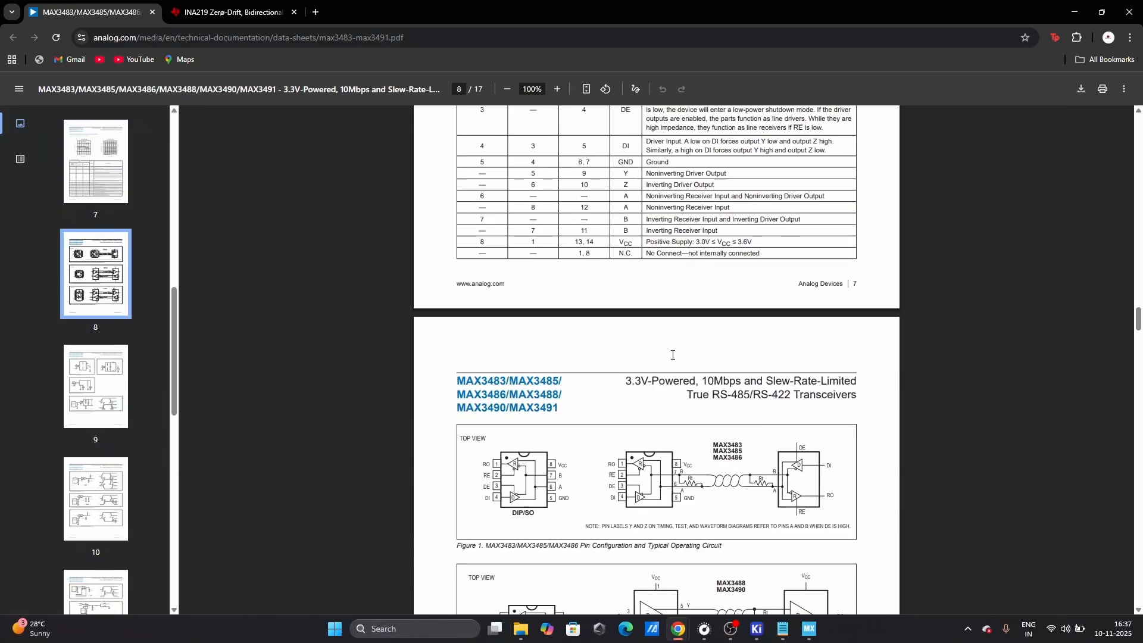
- Review the MAX3483 datasheet's typical operating circuits, test figures, and transmitting and receiving function tables
scroll(673, 360, "up", 5)
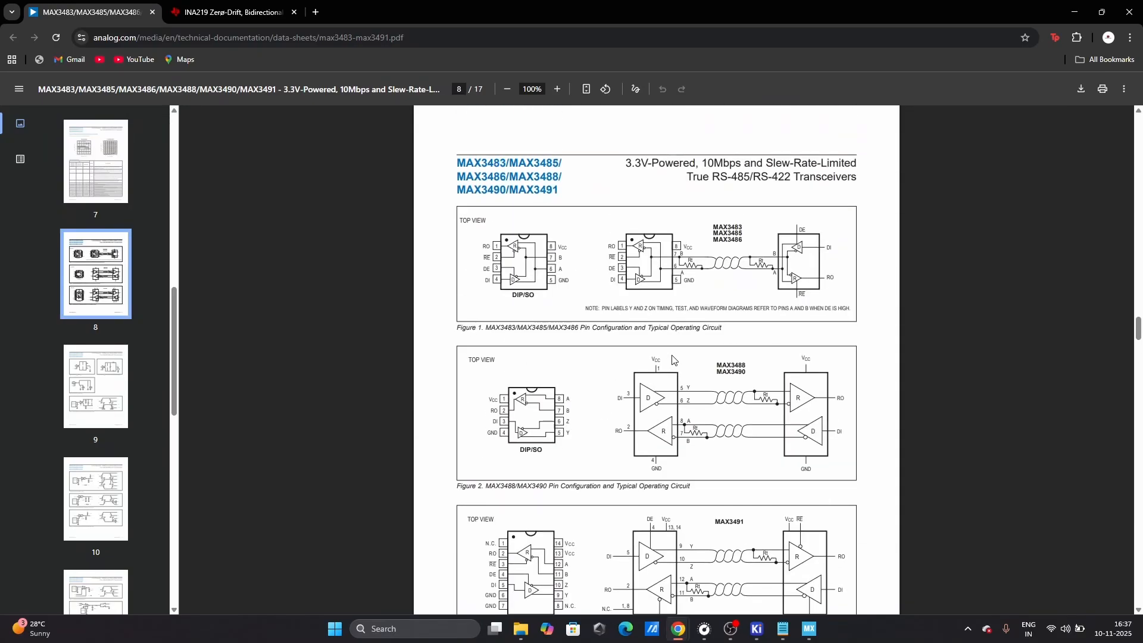
scroll(674, 359, "down", 5)
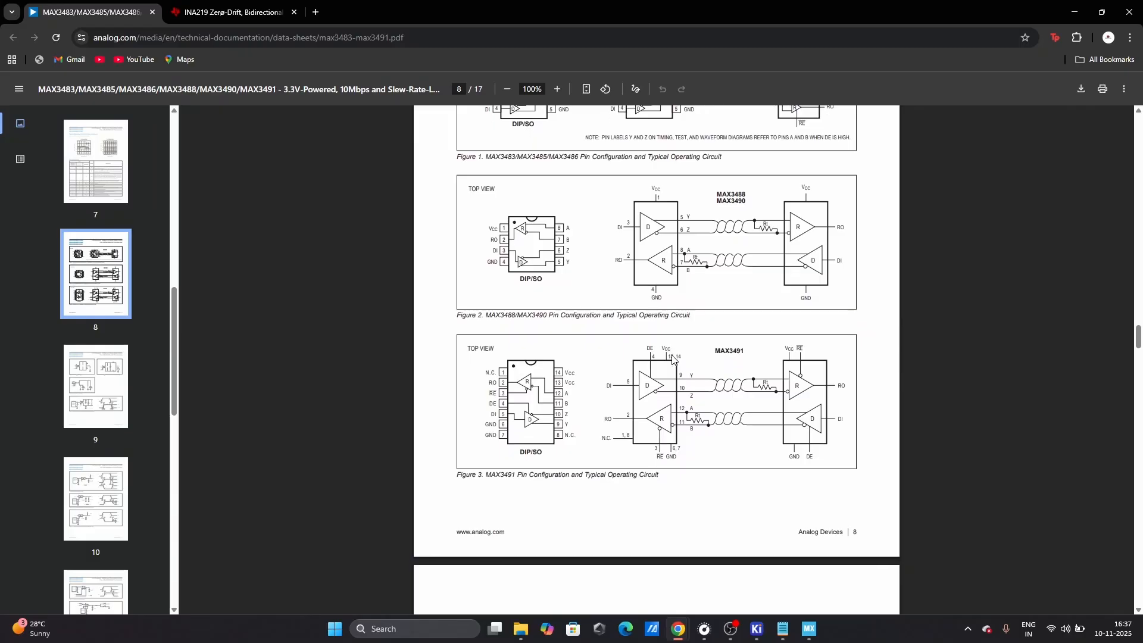
scroll(673, 359, "down", 13)
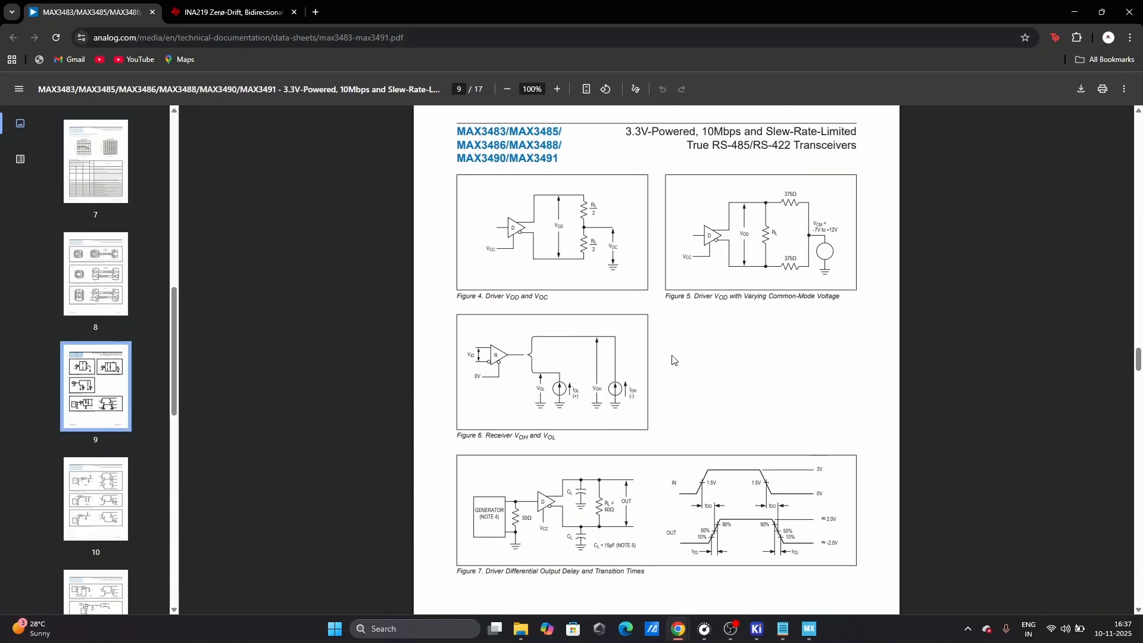
scroll(674, 359, "down", 20)
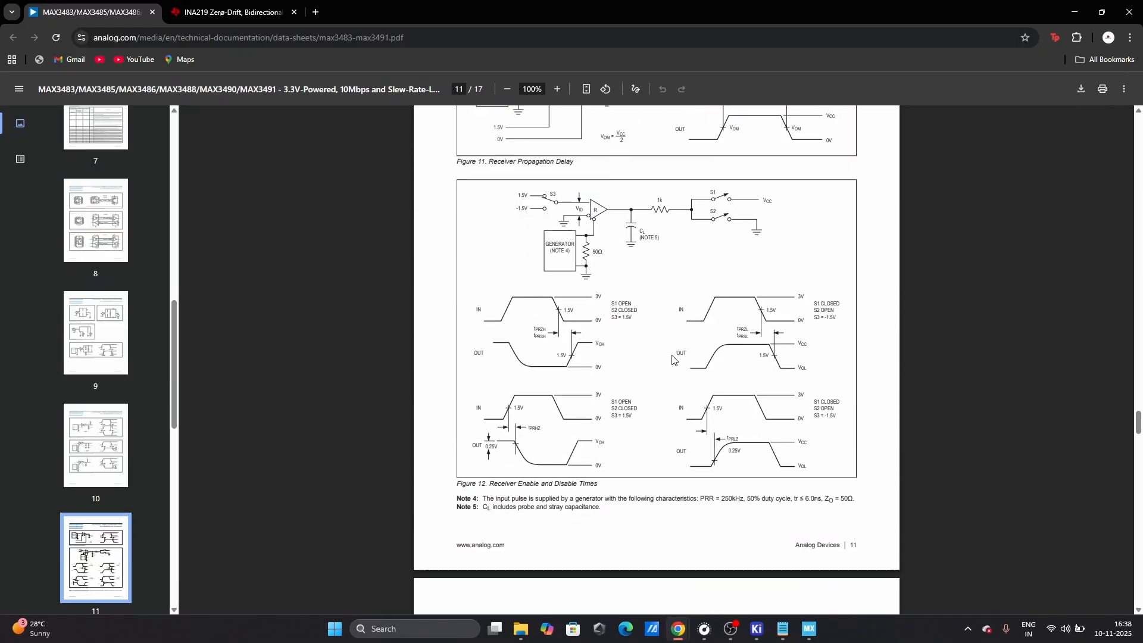
scroll(673, 359, "down", 5)
scroll(547, 218, "up", 2)
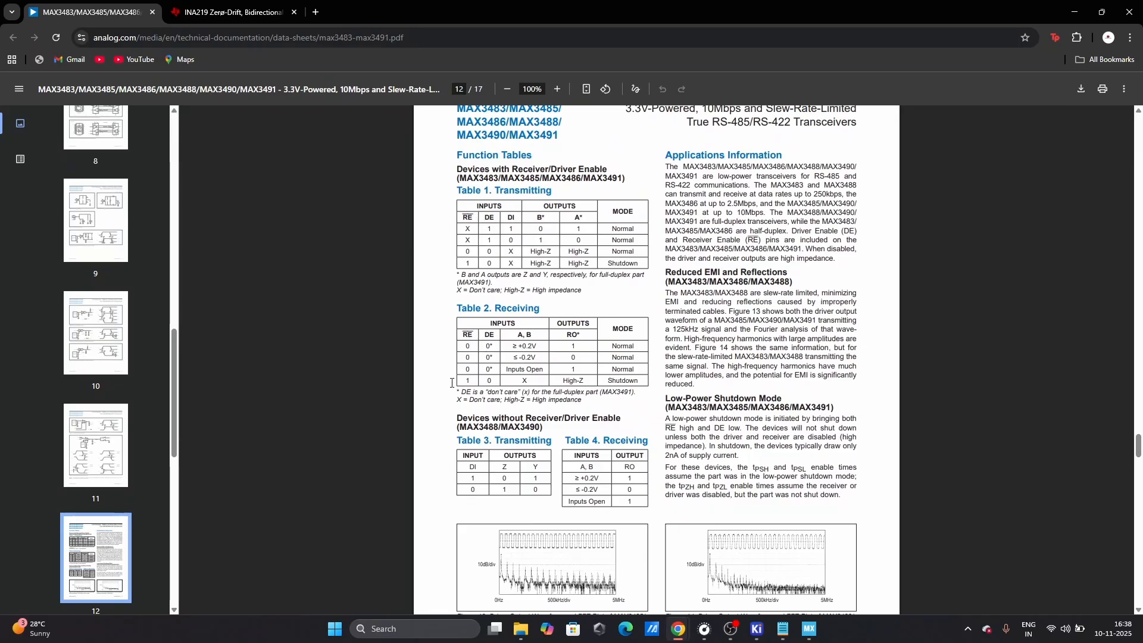
scroll(507, 382, "down", 2)
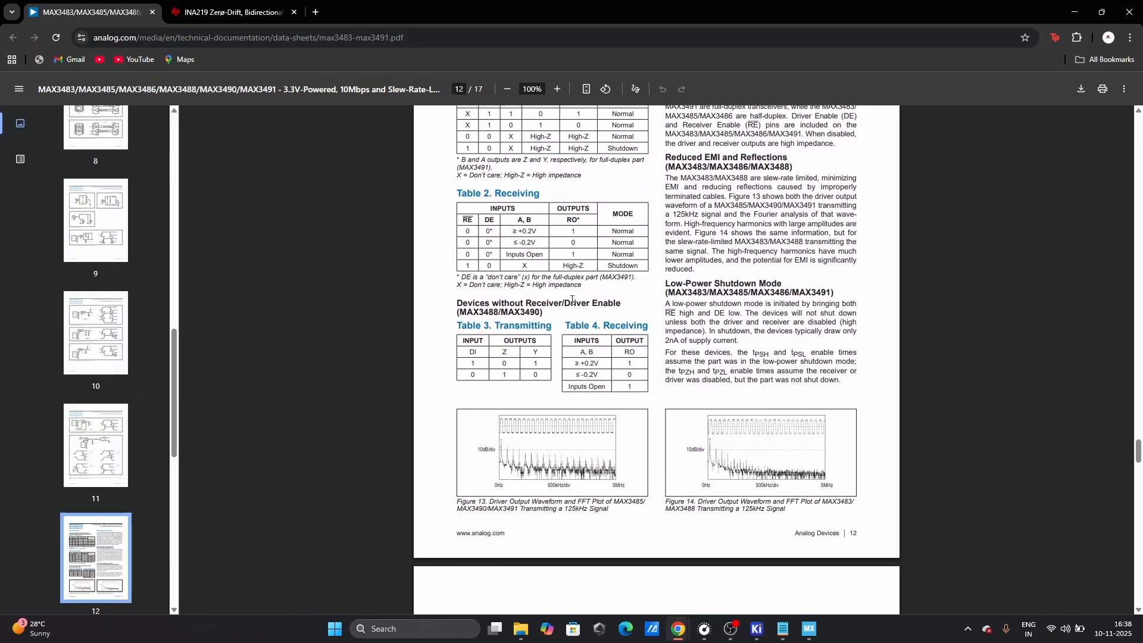
- Return to the KiCad schematic and draw a rectangle about 2800 × 3250 mils around the MAX3483 circuit, beside the STM32F042 MCU frame
left_click(1075, 12)
scroll(595, 333, "down", 5)
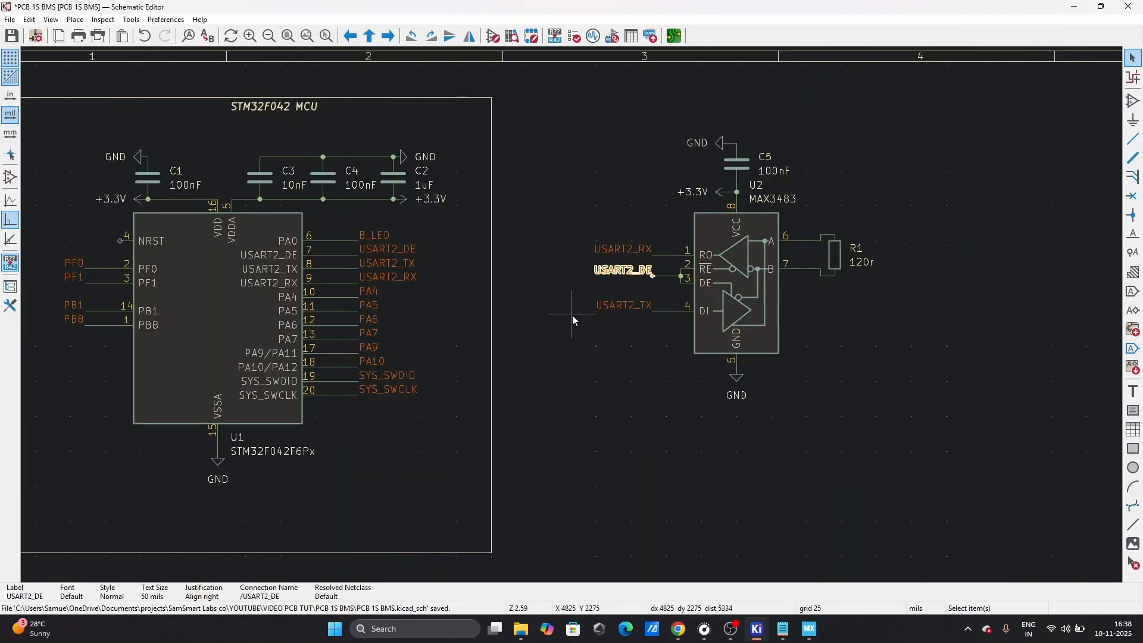
scroll(573, 316, "up", 5)
left_click(581, 349)
scroll(605, 363, "down", 2)
scroll(609, 262, "up", 1)
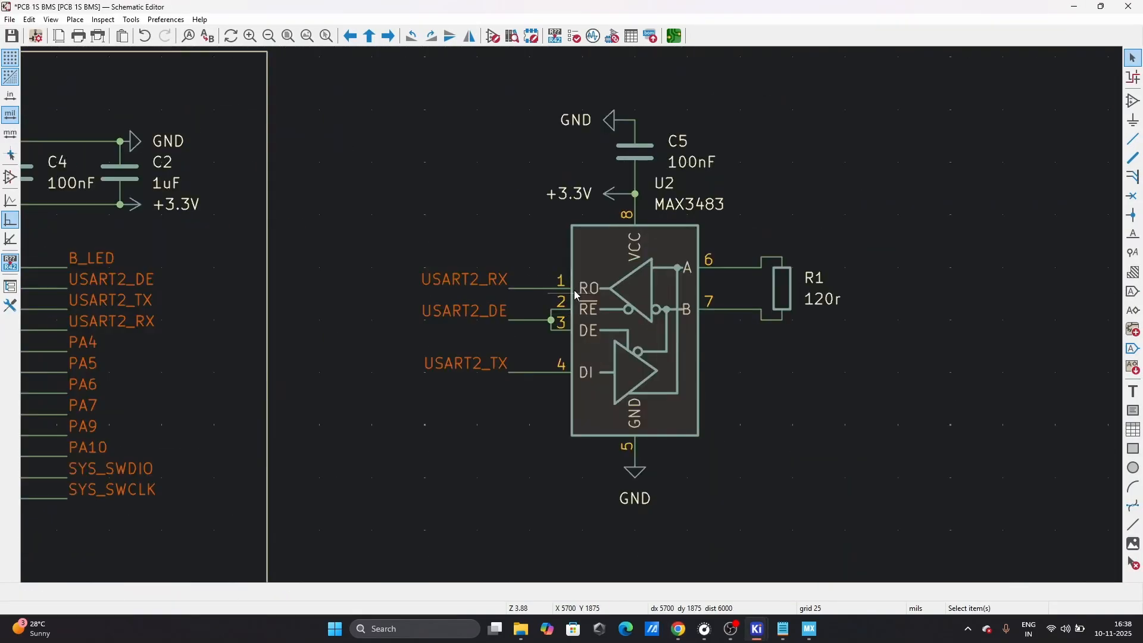
scroll(465, 314, "down", 3)
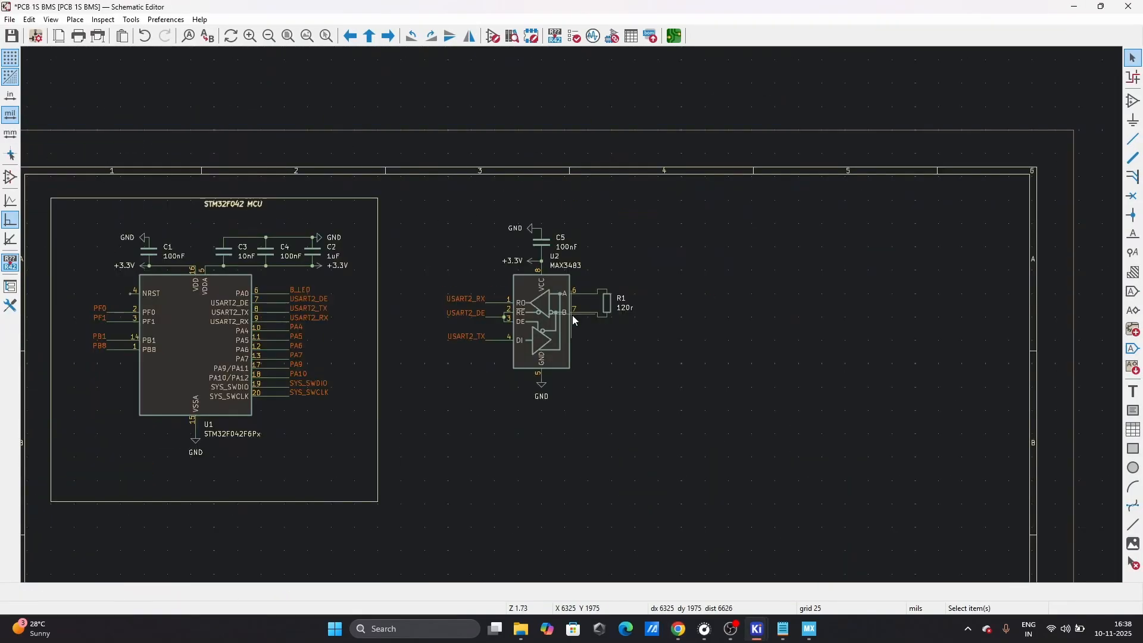
left_click(1133, 448)
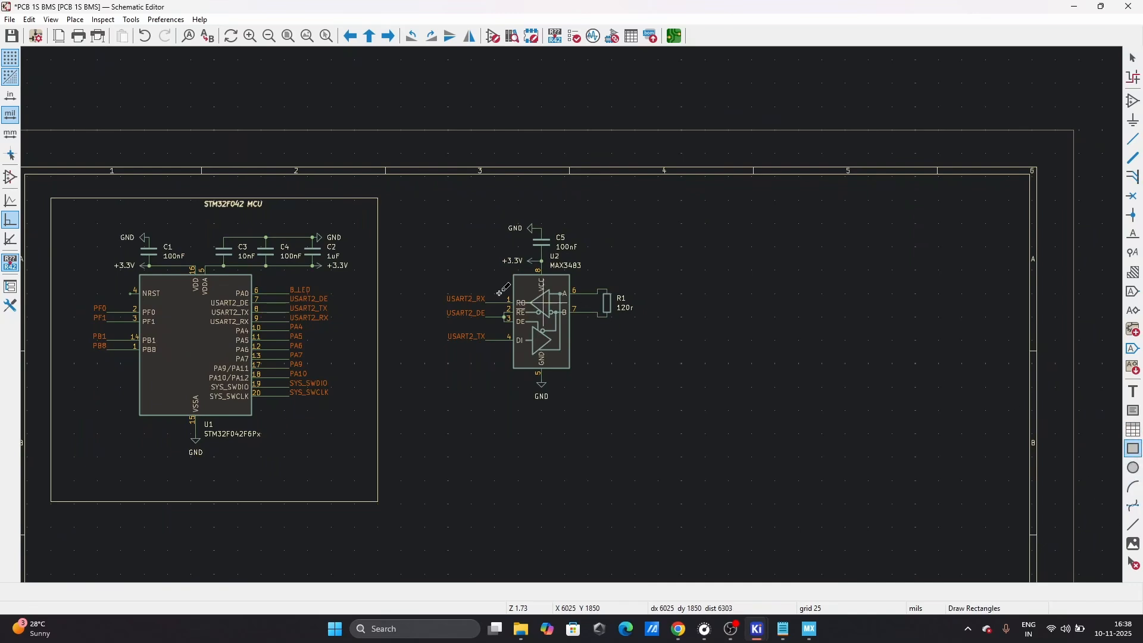
left_click(385, 199)
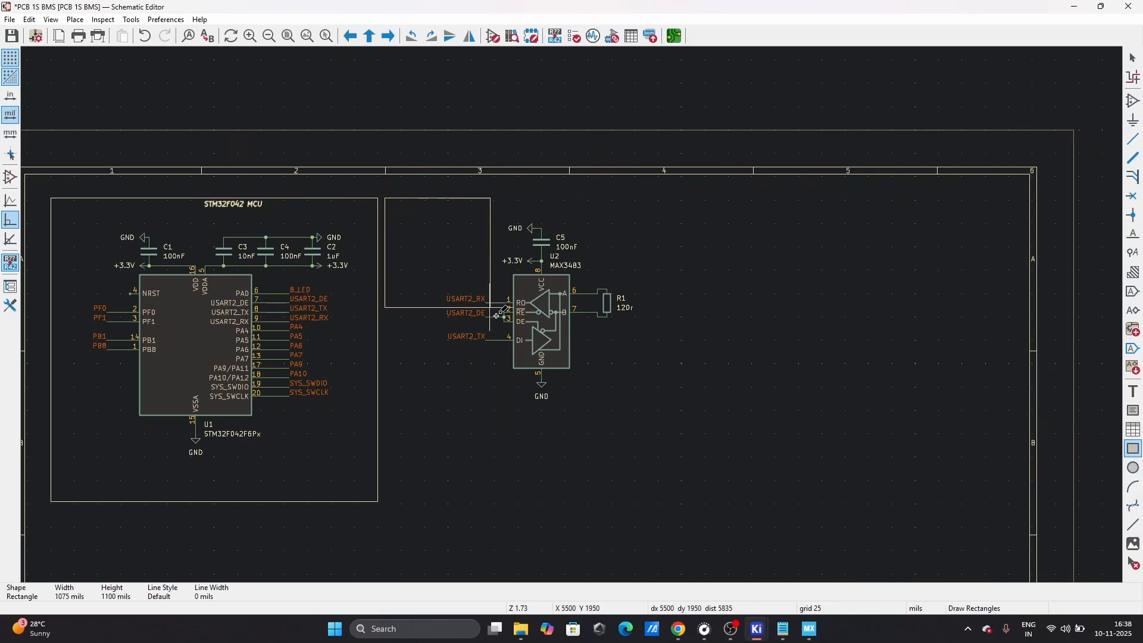
left_click(647, 502)
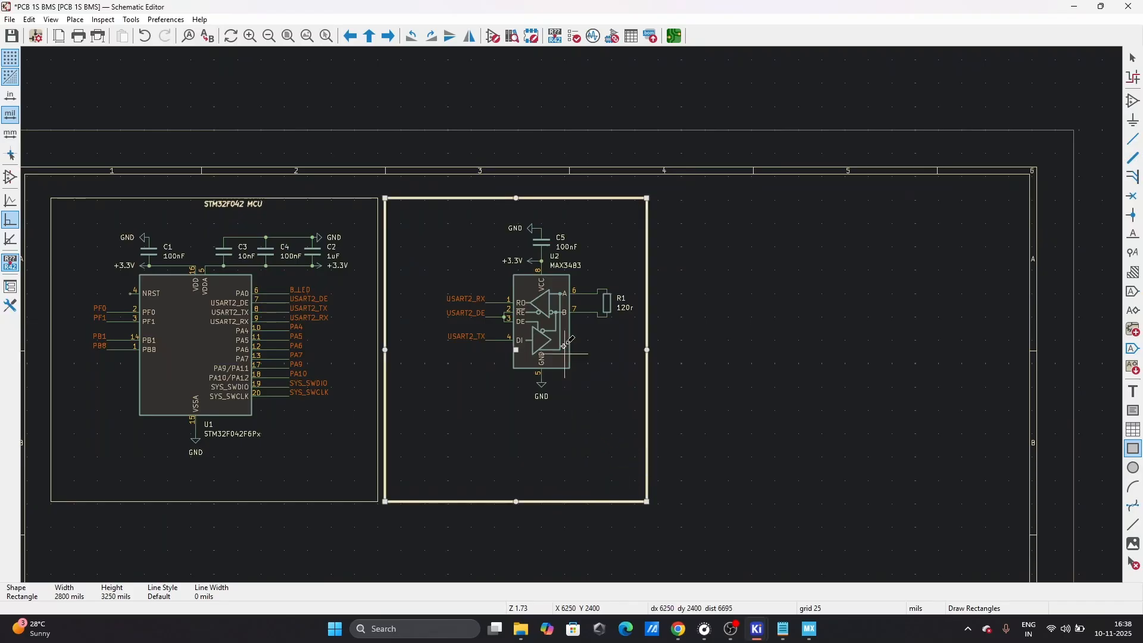
key("Escape")
- Move the whole MAX3483 circuit with its labels, capacitor and resistor to the centre of its new frame
left_click_drag(423, 209, 635, 403)
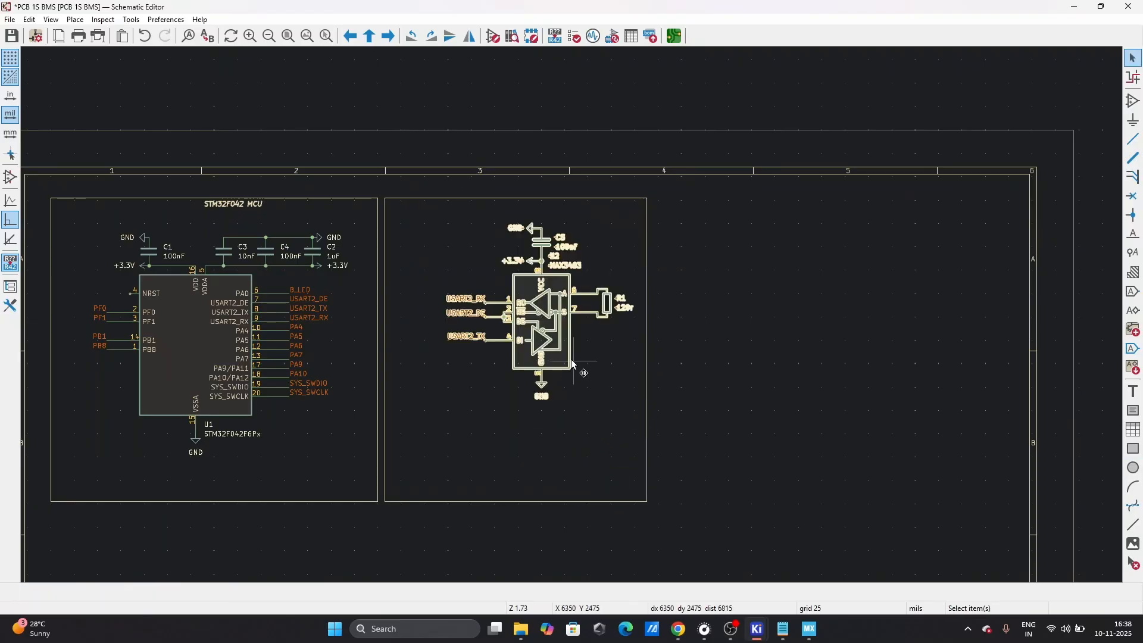
left_click_drag(571, 359, 513, 406)
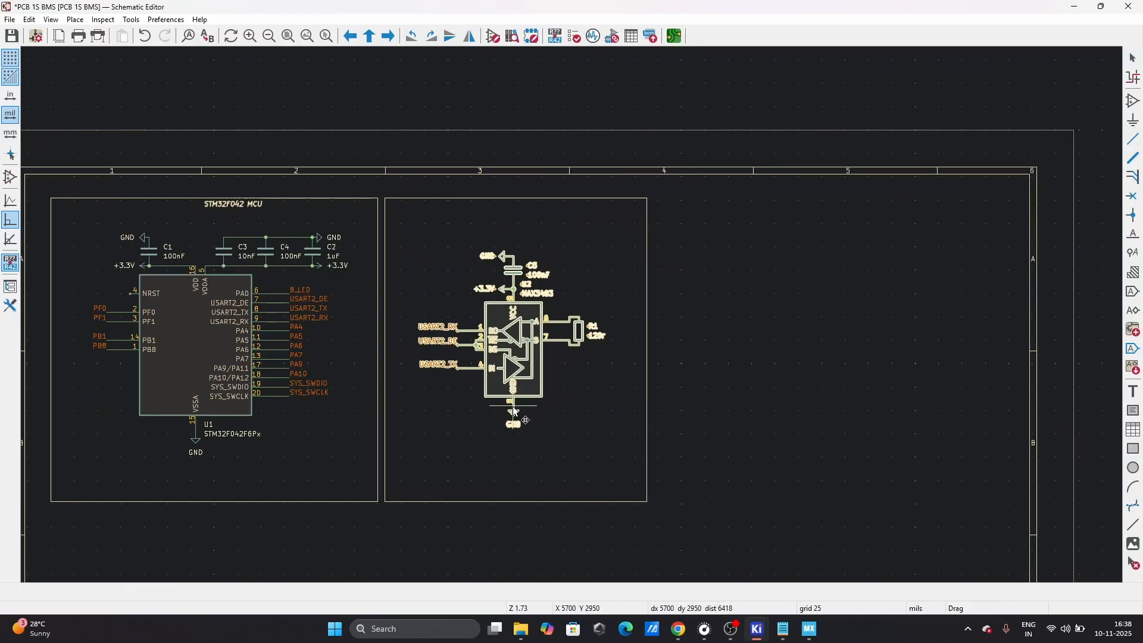
left_click(866, 411)
- Add the text "RS485 TX/RX" in bold italic, size 50 mils, centred just inside the upper edge of the MAX3483 frame
left_click(1133, 391)
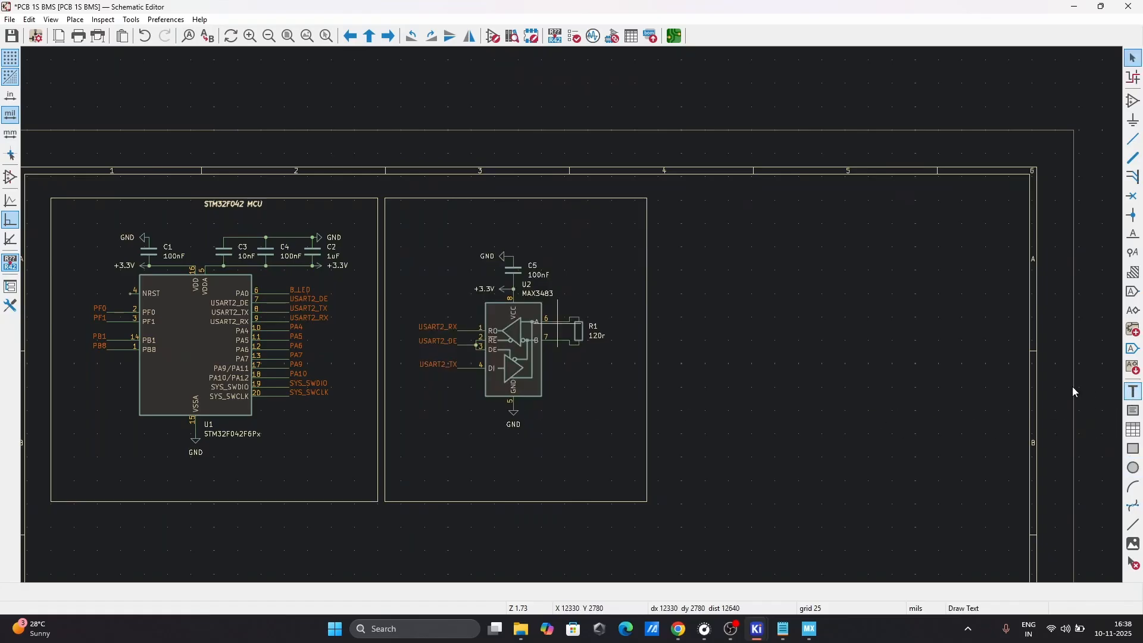
left_click(924, 391)
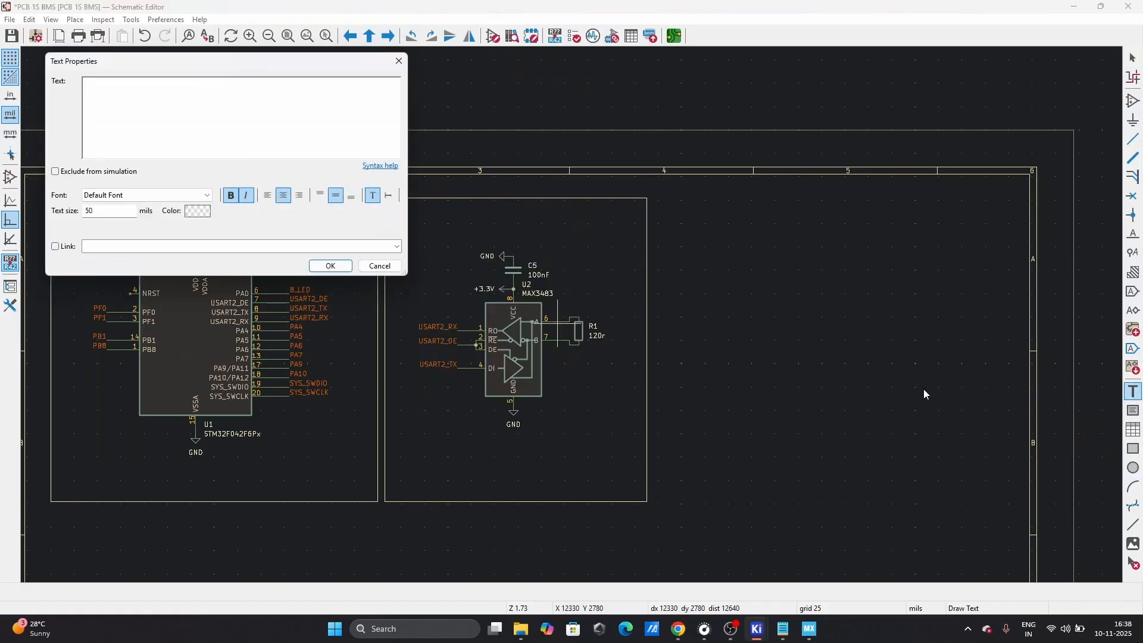
type("max")
key("Caps_Lock")
type("MAX")
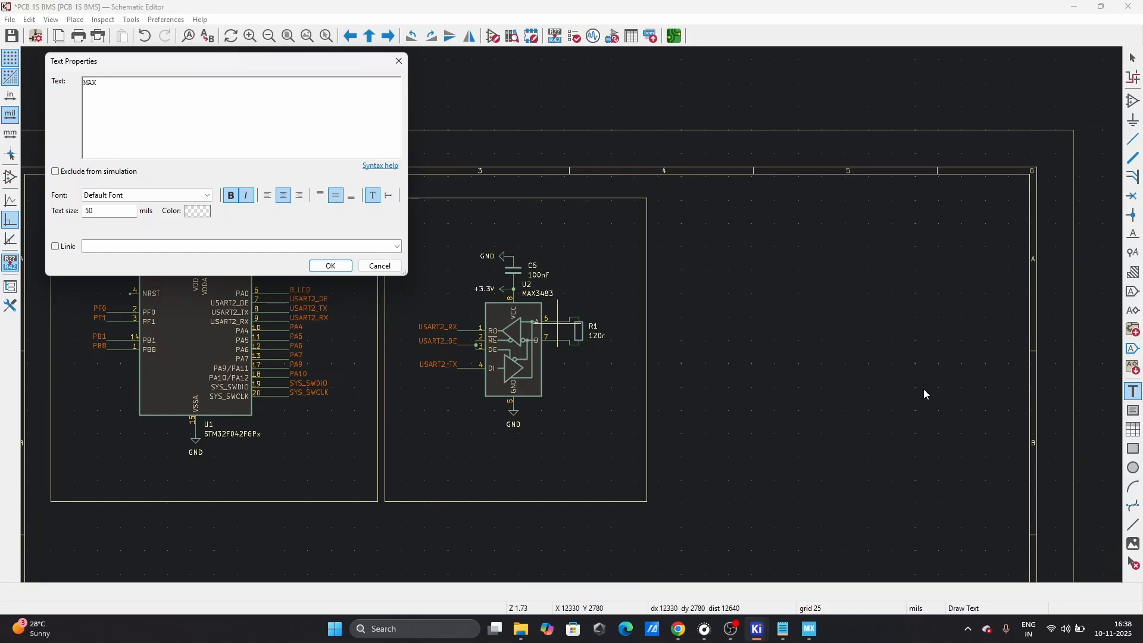
key("Num_Lock")
key("BackSpace")
key("BackSpace")
left_click(331, 266)
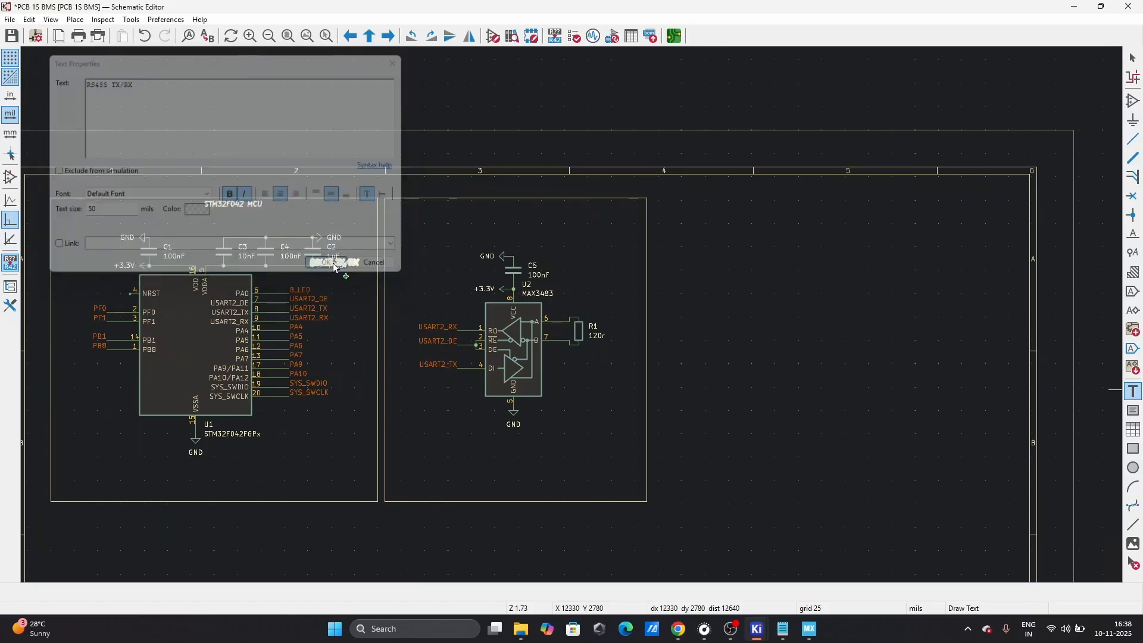
scroll(512, 208, "up", 3)
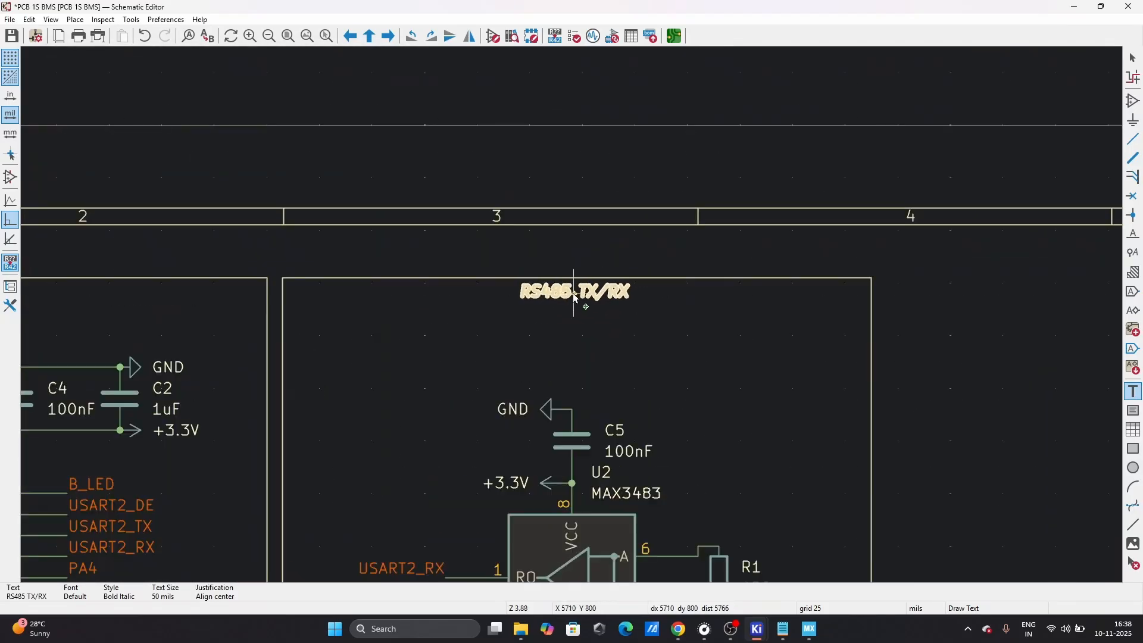
left_click(579, 296)
key("Escape")
scroll(573, 316, "down", 8)
scroll(573, 315, "up", 8)
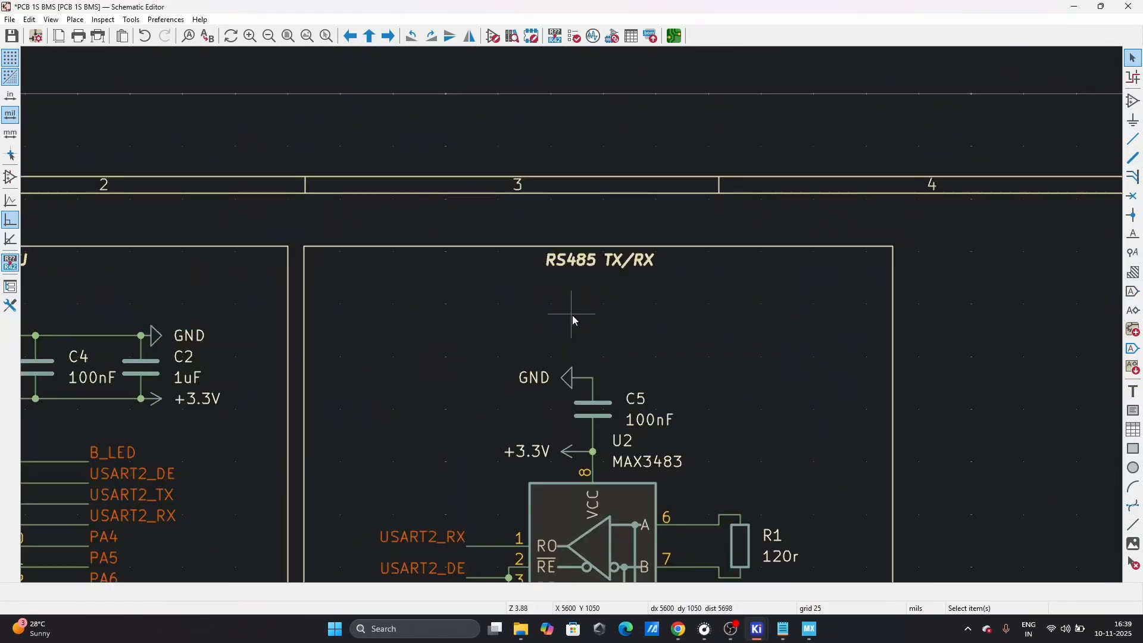
scroll(573, 315, "down", 5)
scroll(572, 316, "up", 6)
scroll(476, 419, "down", 8)
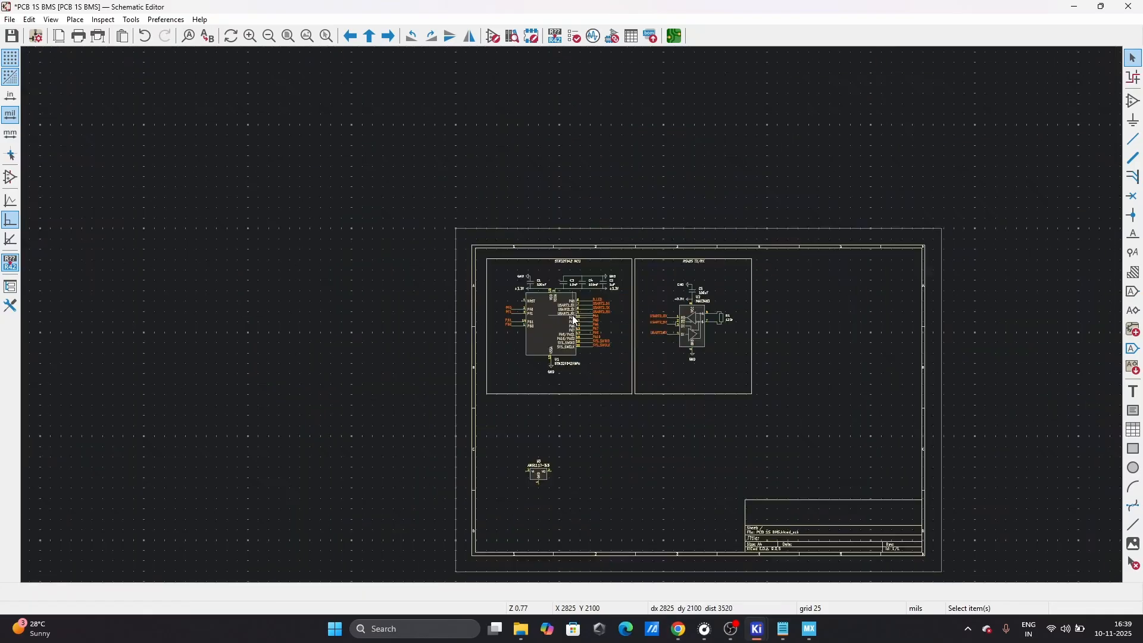
scroll(573, 319, "up", 6)
scroll(572, 319, "down", 6)
scroll(573, 318, "up", 6)
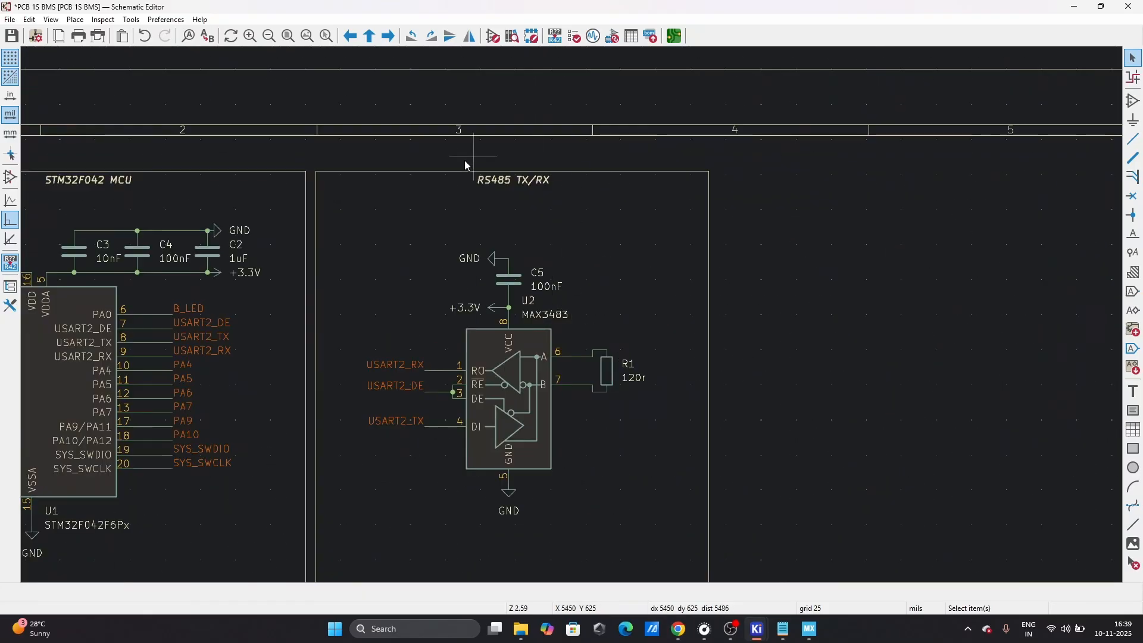
scroll(485, 179, "up", 5)
scroll(573, 316, "down", 6)
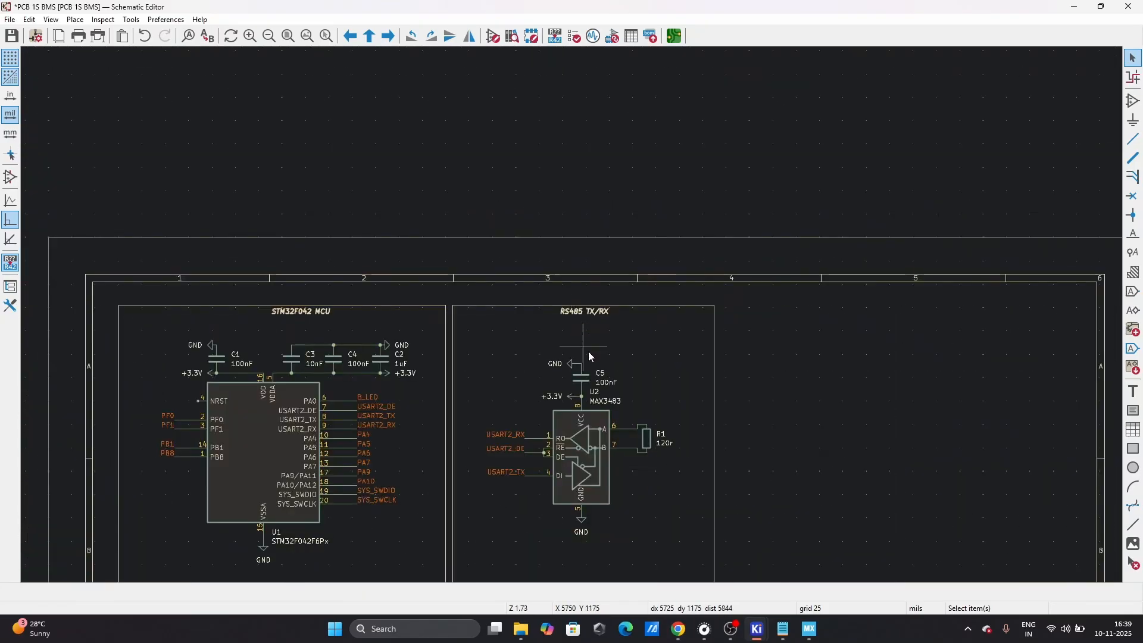
- Move the AMS1117-3.3 regulator closer to the underside of the STM32F042 MCU frame
scroll(573, 316, "down", 4)
scroll(573, 315, "up", 4)
scroll(370, 470, "down", 4)
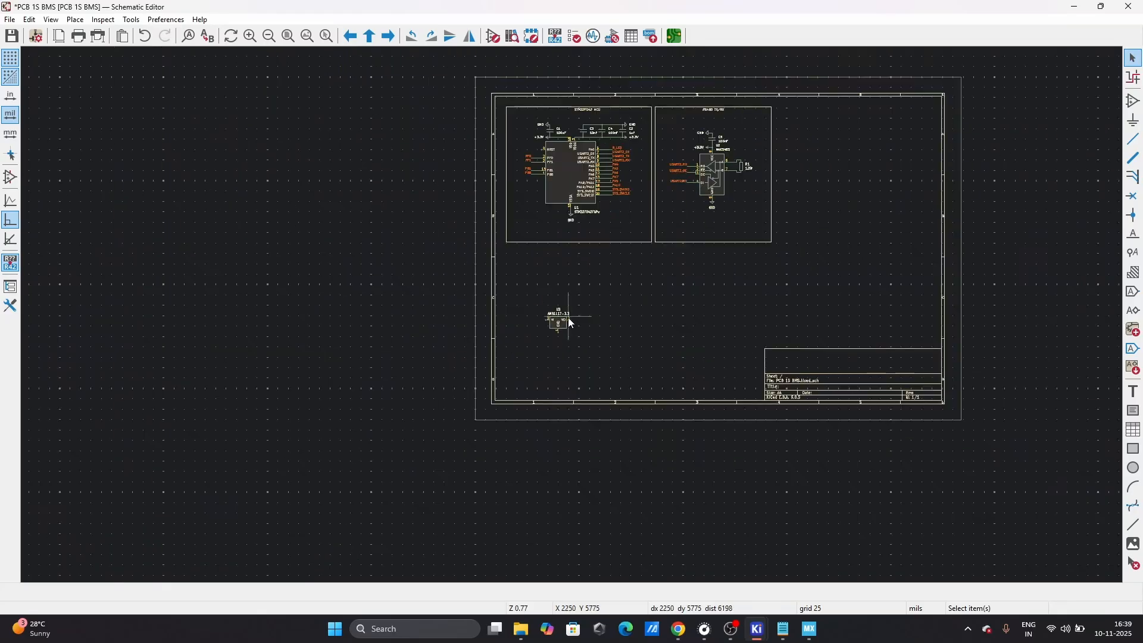
scroll(569, 319, "up", 4)
left_click(558, 318)
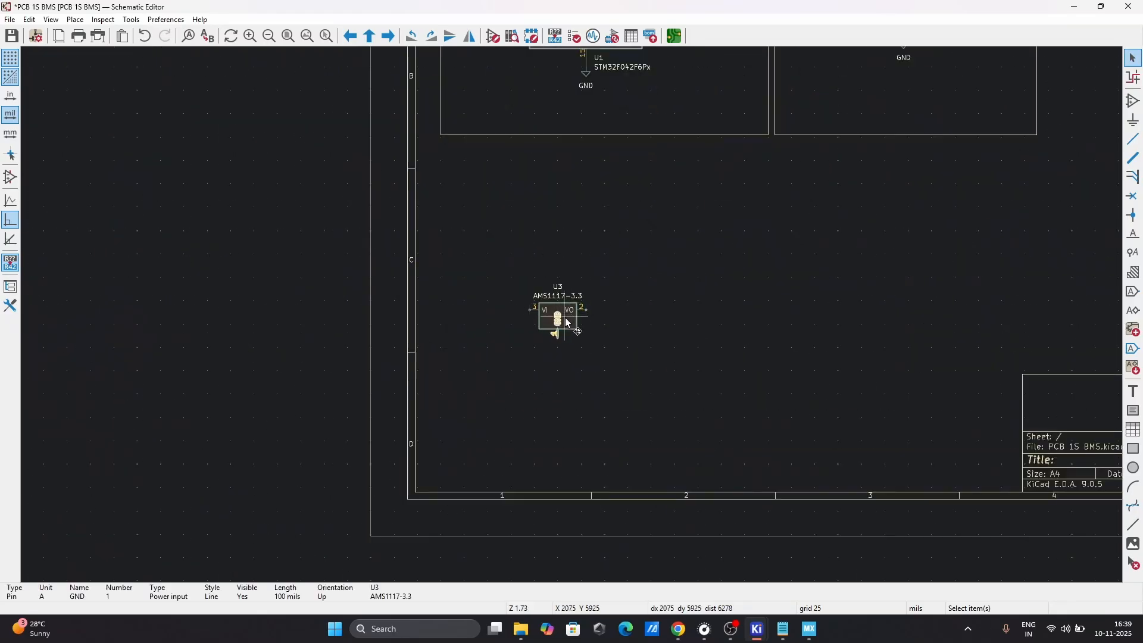
left_click_drag(569, 324, 604, 249)
scroll(603, 249, "down", 2)
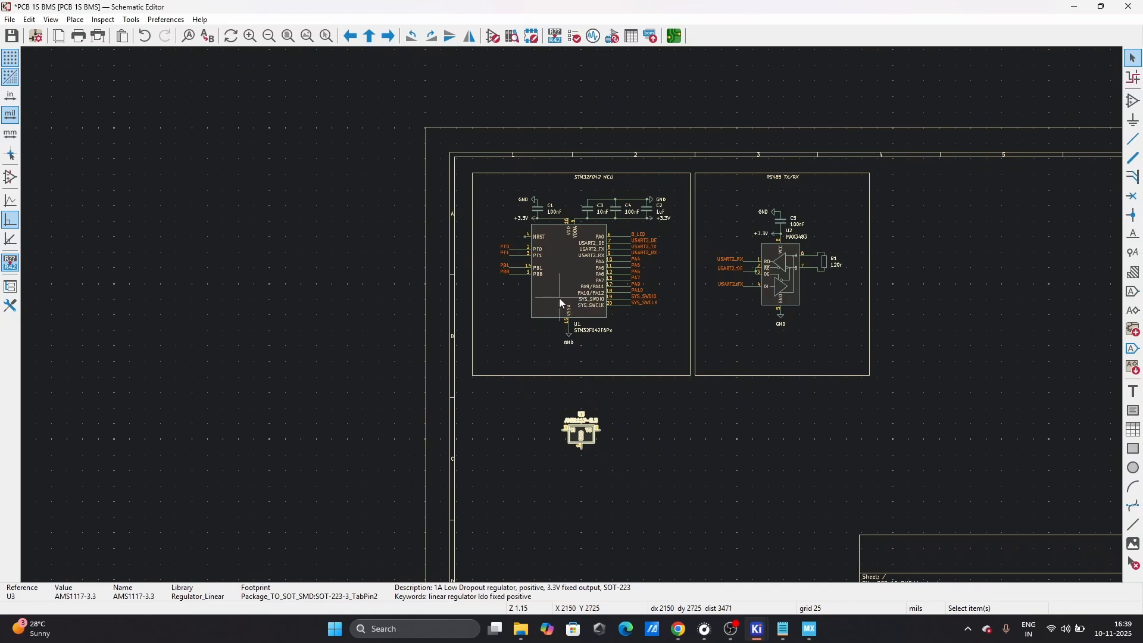
scroll(559, 297, "up", 5)
scroll(617, 230, "down", 3)
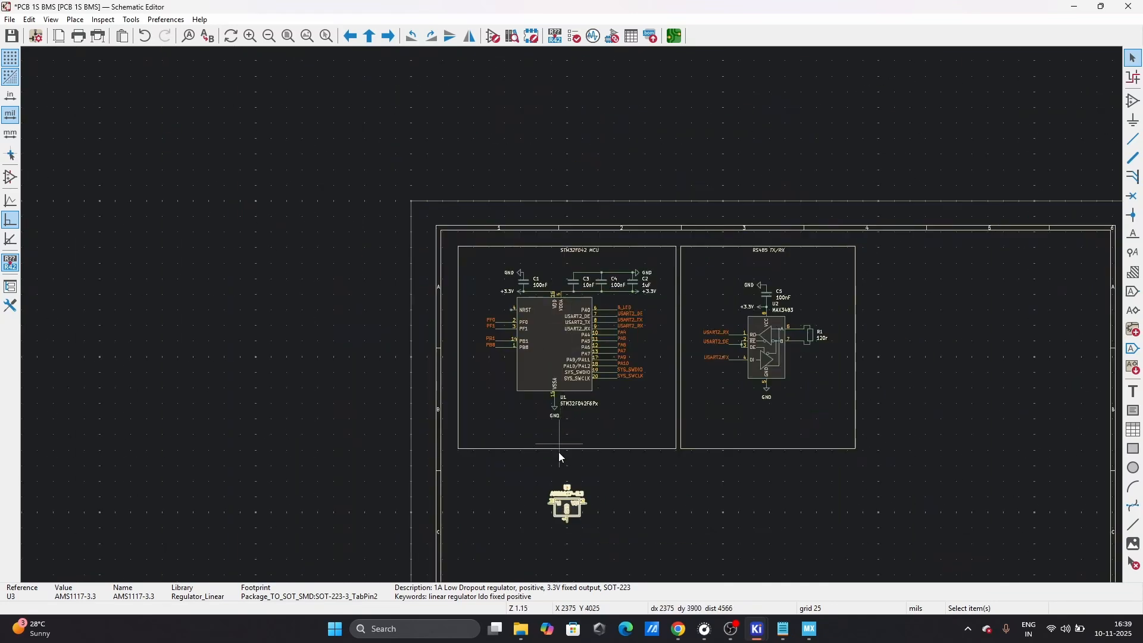
scroll(549, 506, "up", 2)
left_click(516, 320)
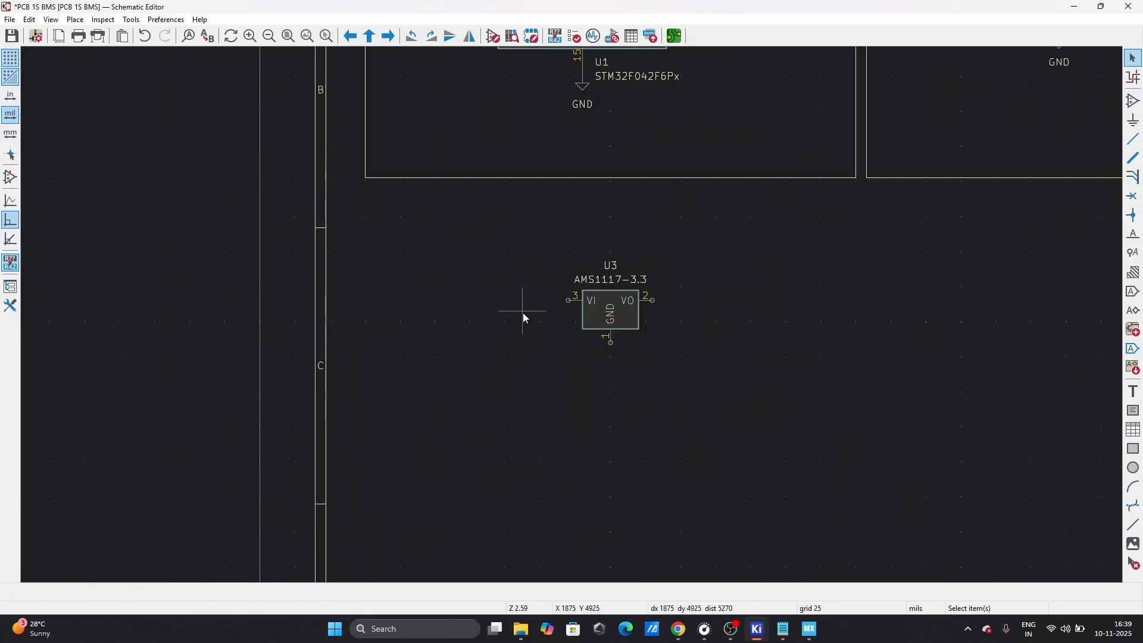
scroll(536, 315, "down", 2)
scroll(569, 321, "up", 3)
key("a")
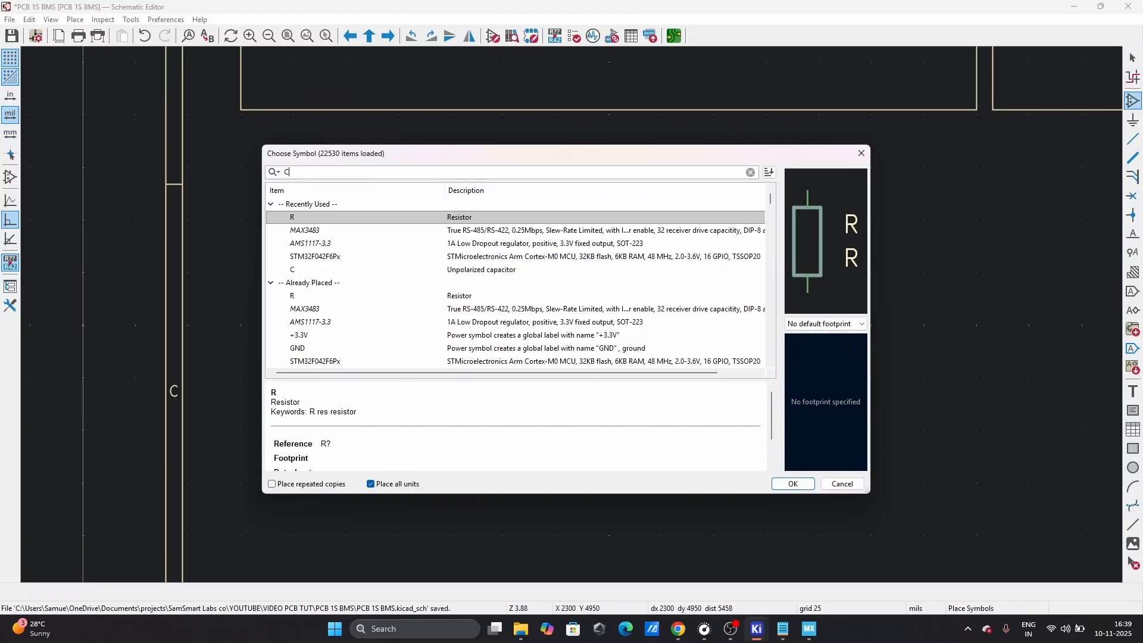
left_click(839, 483)
- Duplicate the 100nF capacitor C1 three times, placing two copies beside the AMS1117-3.3's VI pin and one beside its VO pin
scroll(560, 315, "down", 6)
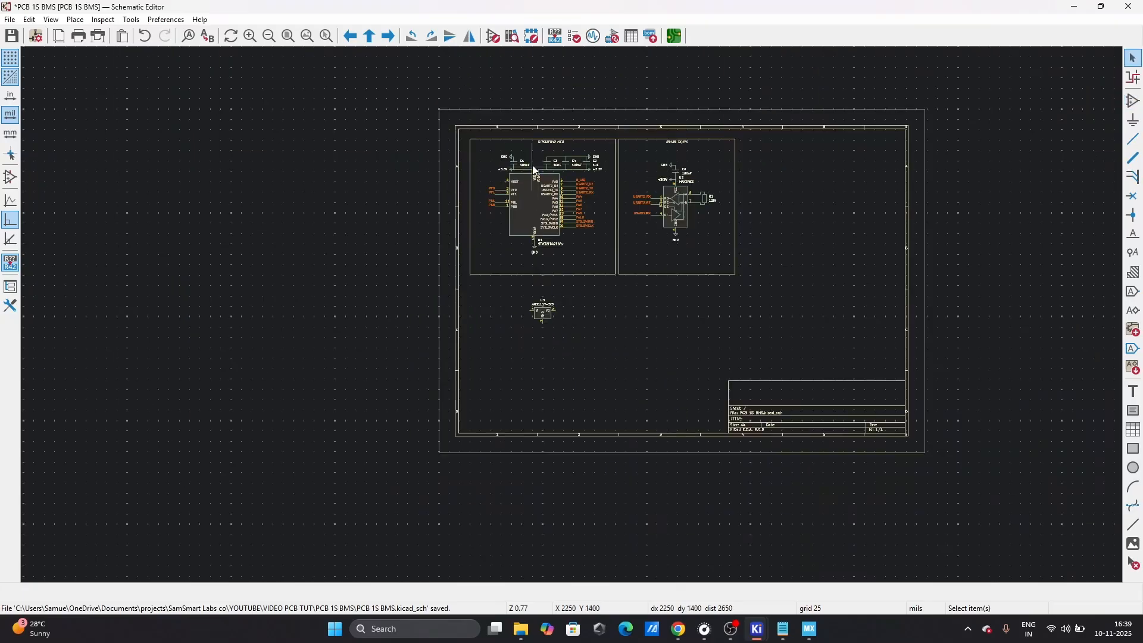
left_click(519, 162)
key("ctrl+d")
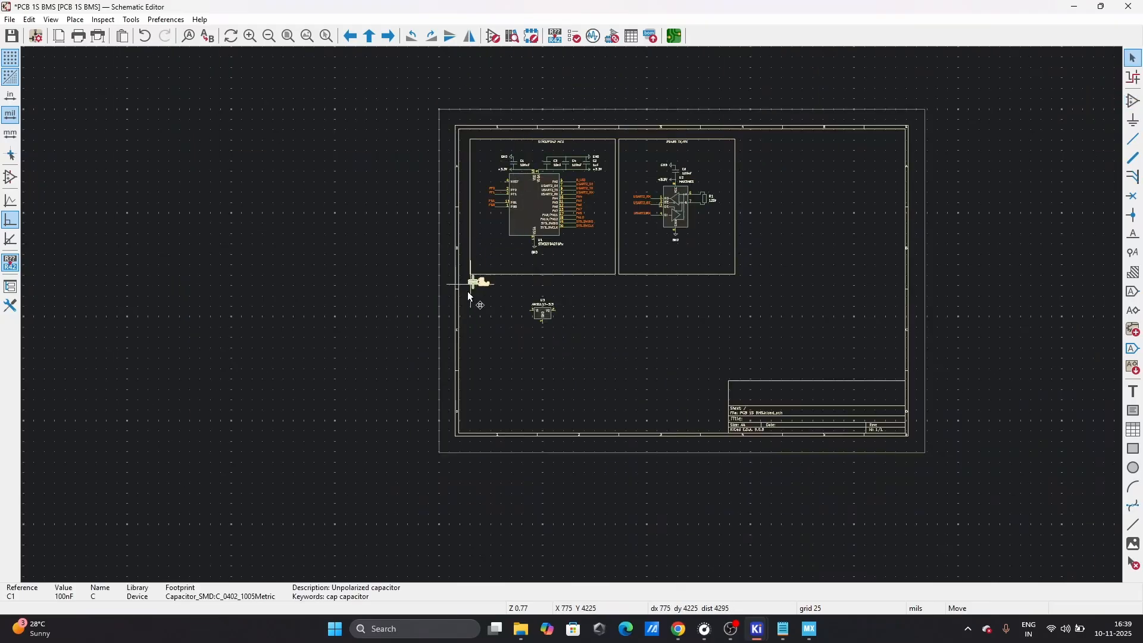
scroll(518, 311, "up", 6)
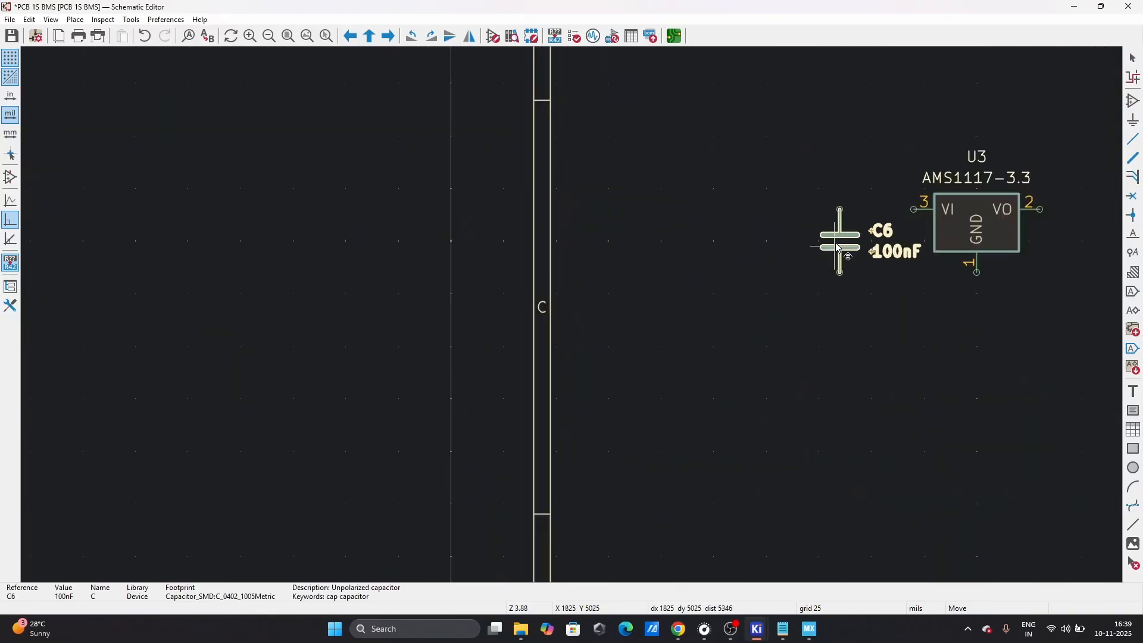
left_click(844, 248)
key("ctrl+d")
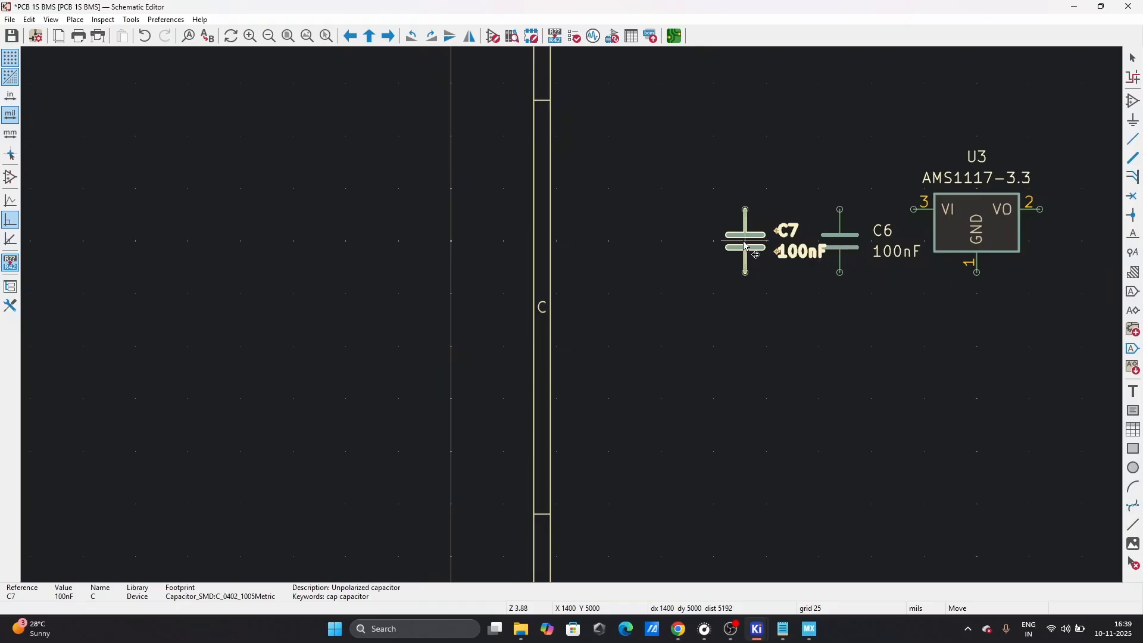
left_click(735, 245)
key("ctrl+d")
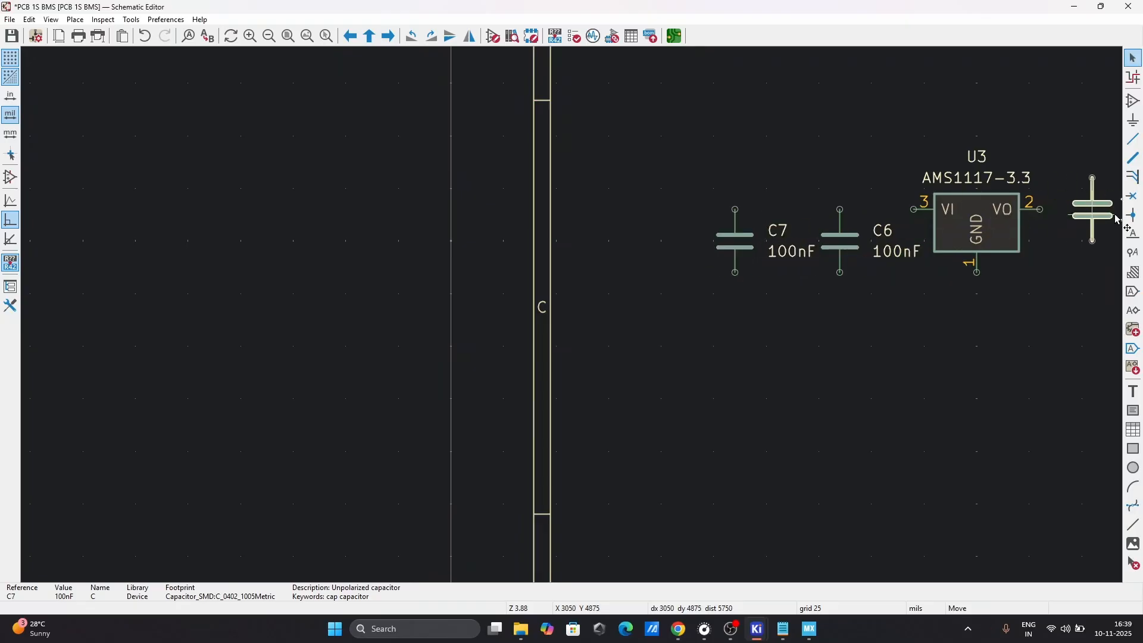
scroll(1092, 209, "down", 2)
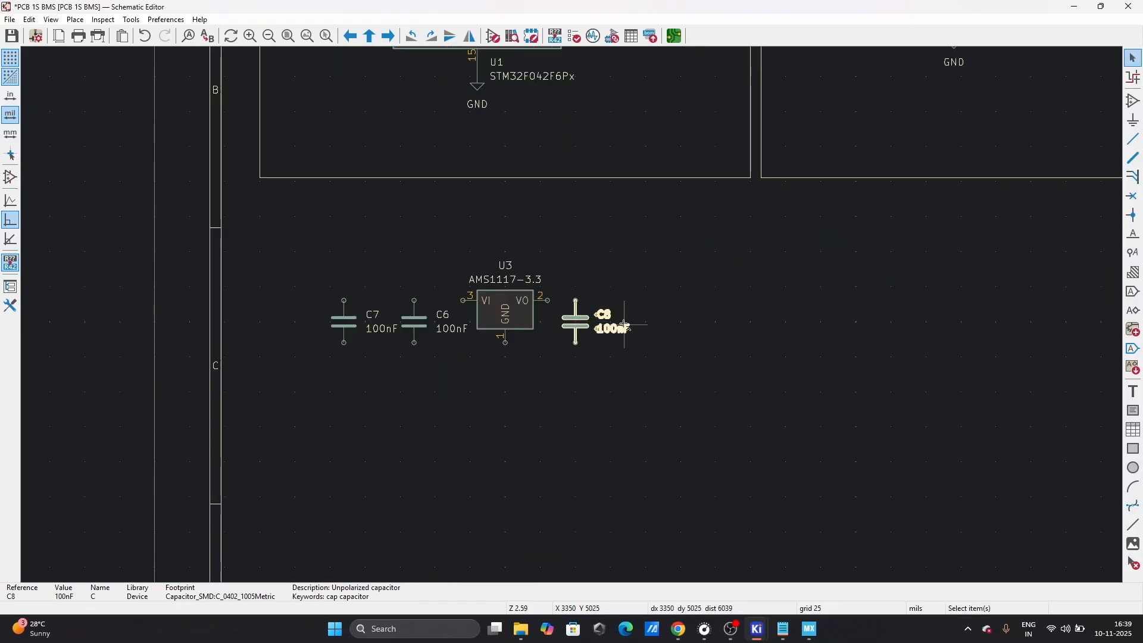
- Duplicate the 100nF capacitor C8 and place the copy beside it, on the side away from the AMS1117-3.3
left_click(576, 325)
key("ctrl+d")
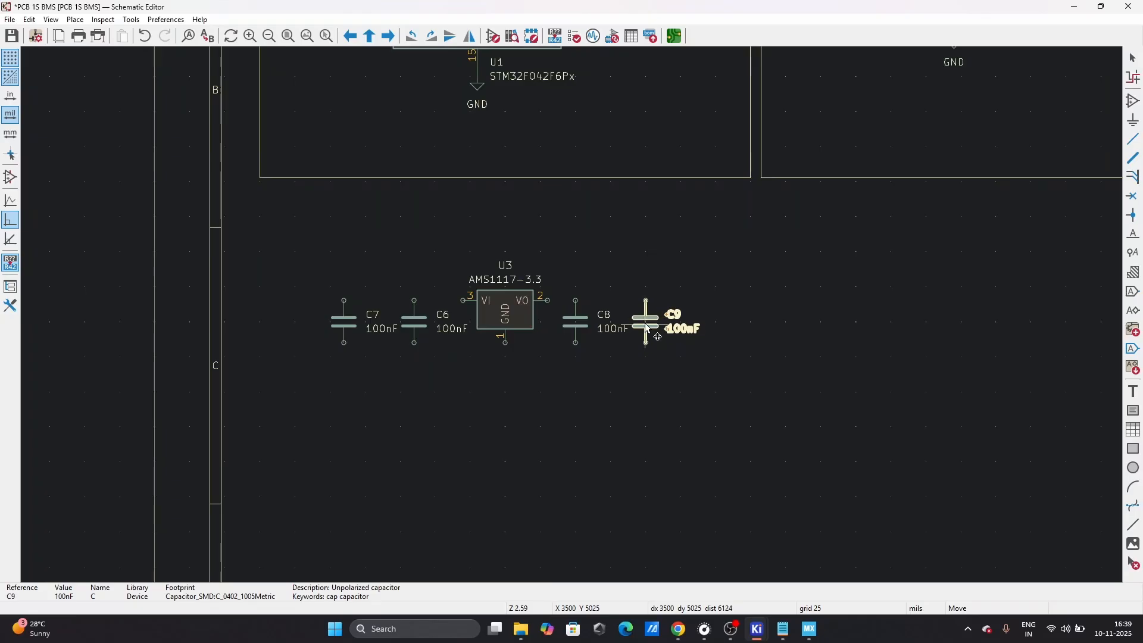
left_click(648, 328)
- Wire the AMS1117-3.3's VI pin to the upper ends of C6 and C7, and its VO pin to those of C8 and C9
key("w")
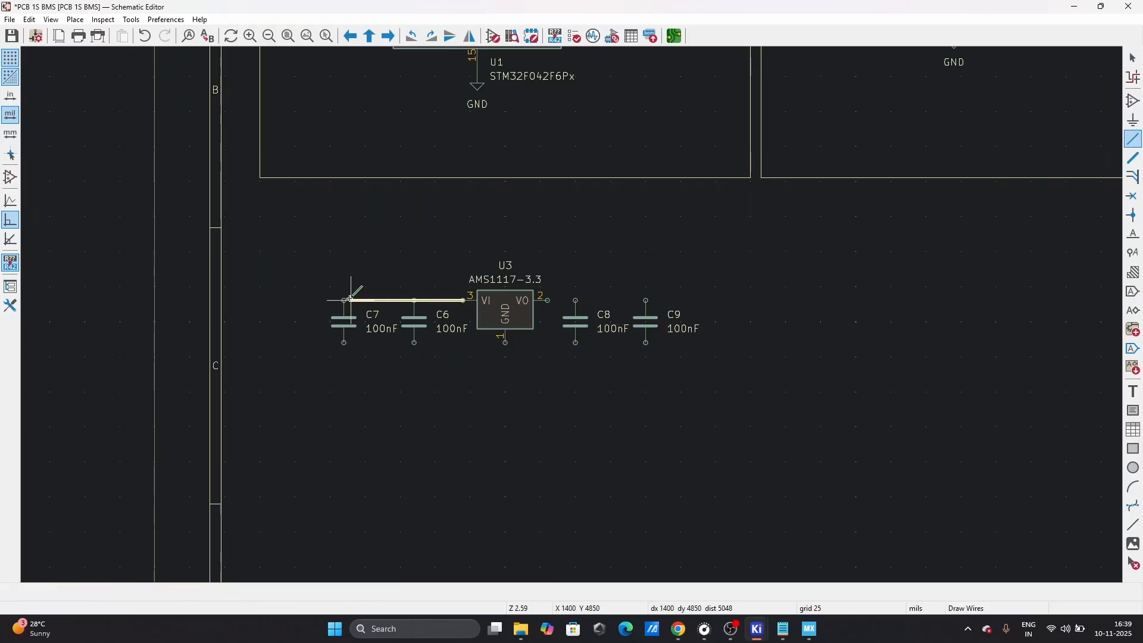
left_click(344, 300)
key("Escape")
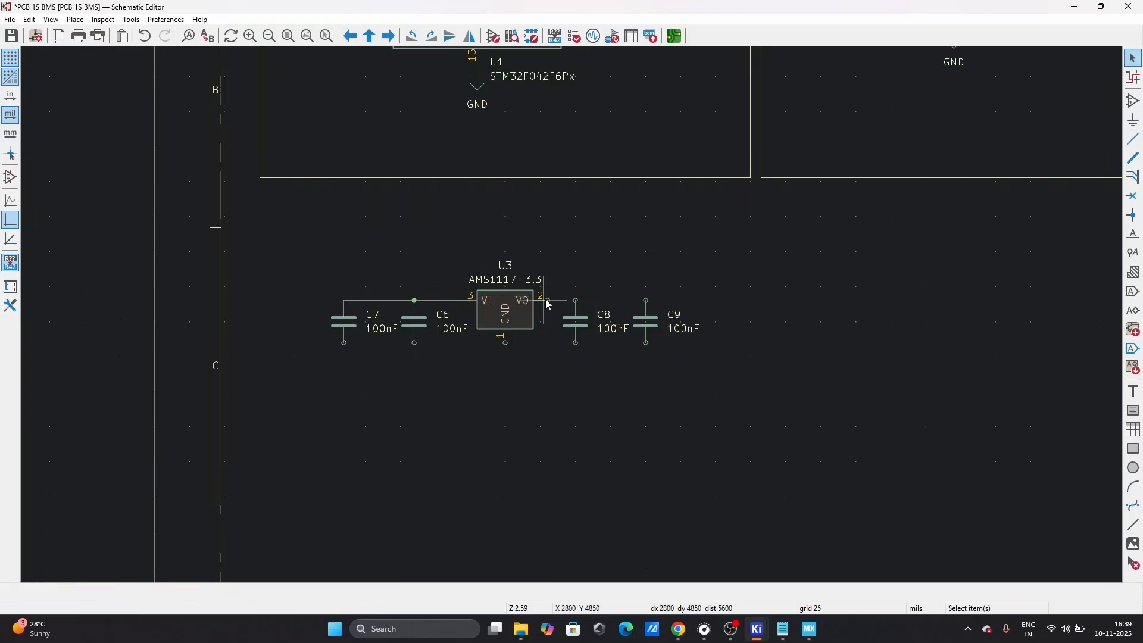
left_click(548, 300)
left_click(647, 300)
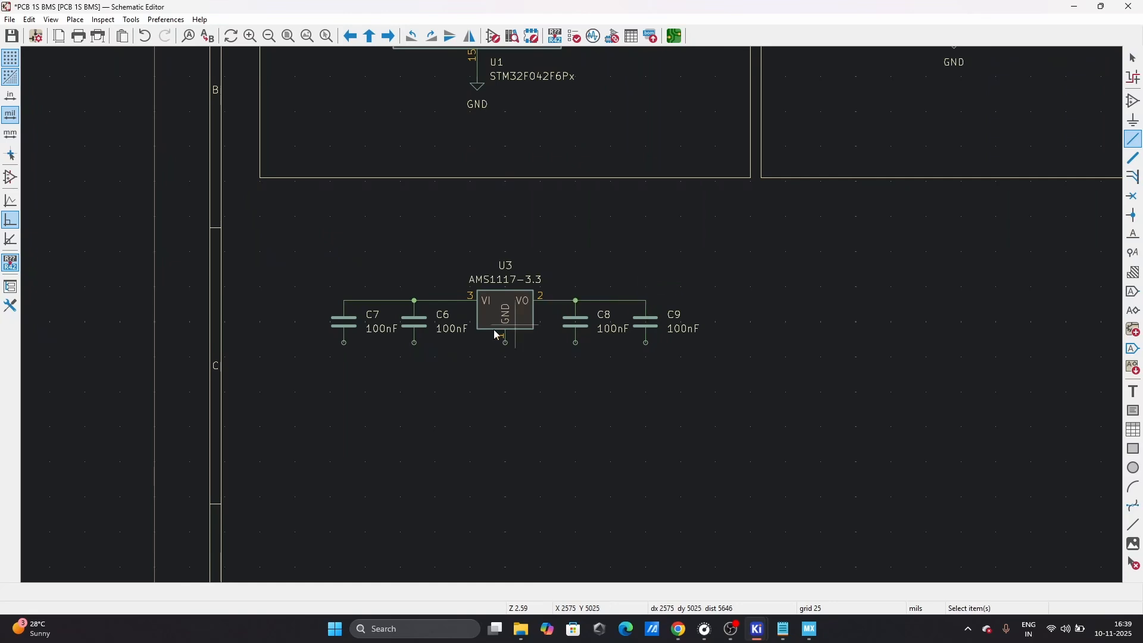
- Wire the lower ends of all four capacitors together through the AMS1117-3.3's GND pin
left_click(344, 342)
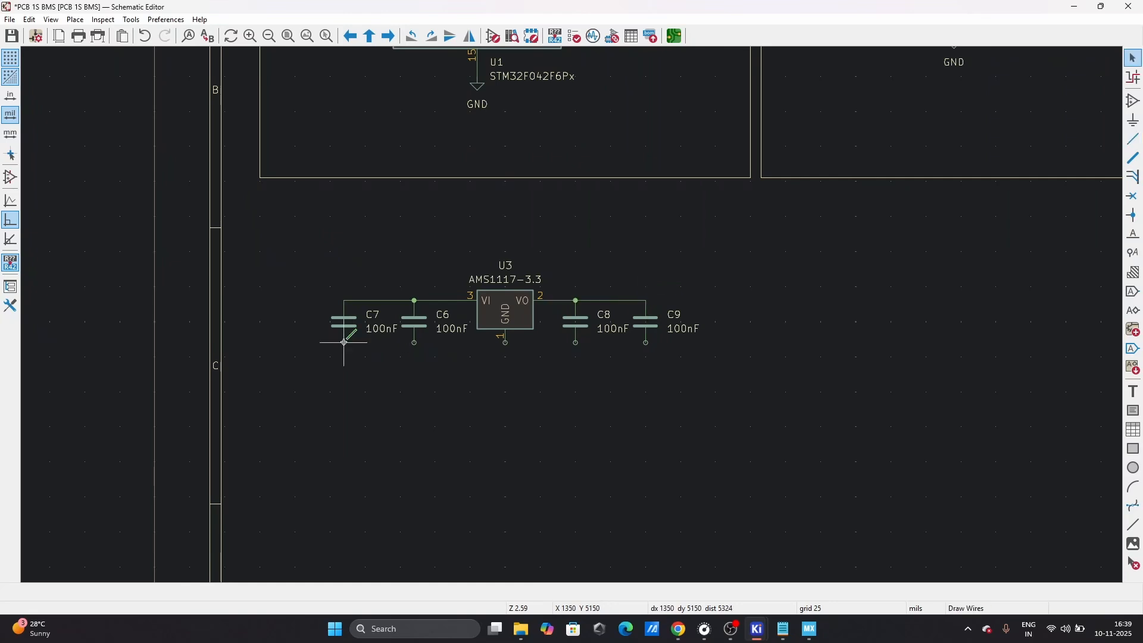
left_click(646, 342)
key("Escape")
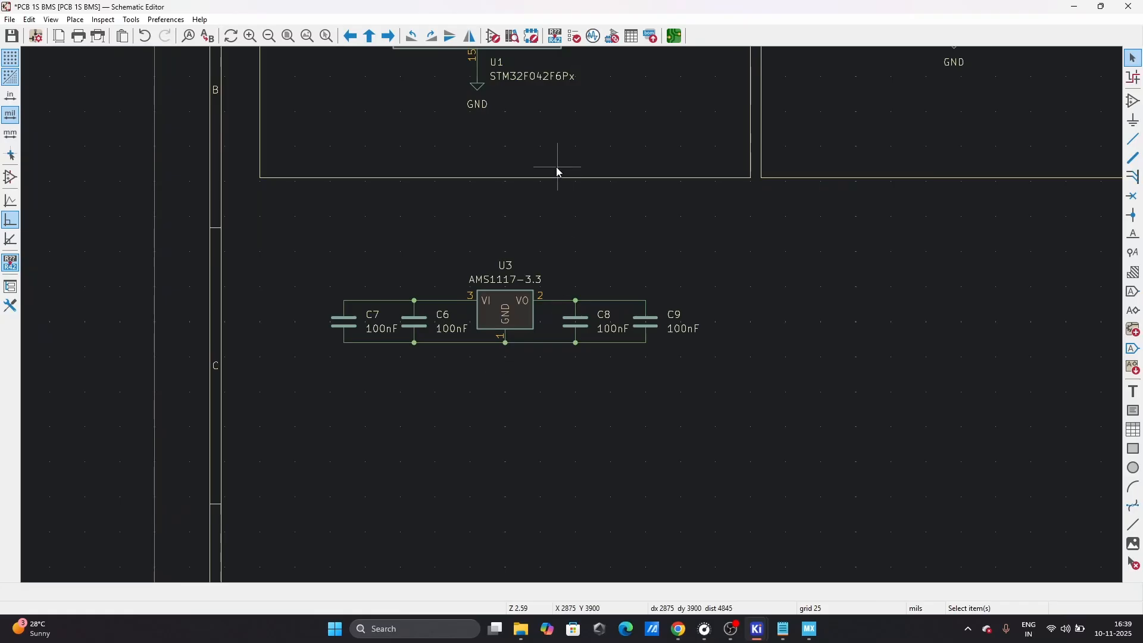
- Place a copy of the MCU's GND symbol below the AMS1117-3.3 and wire it to the GND pin
left_click(477, 89)
key("v")
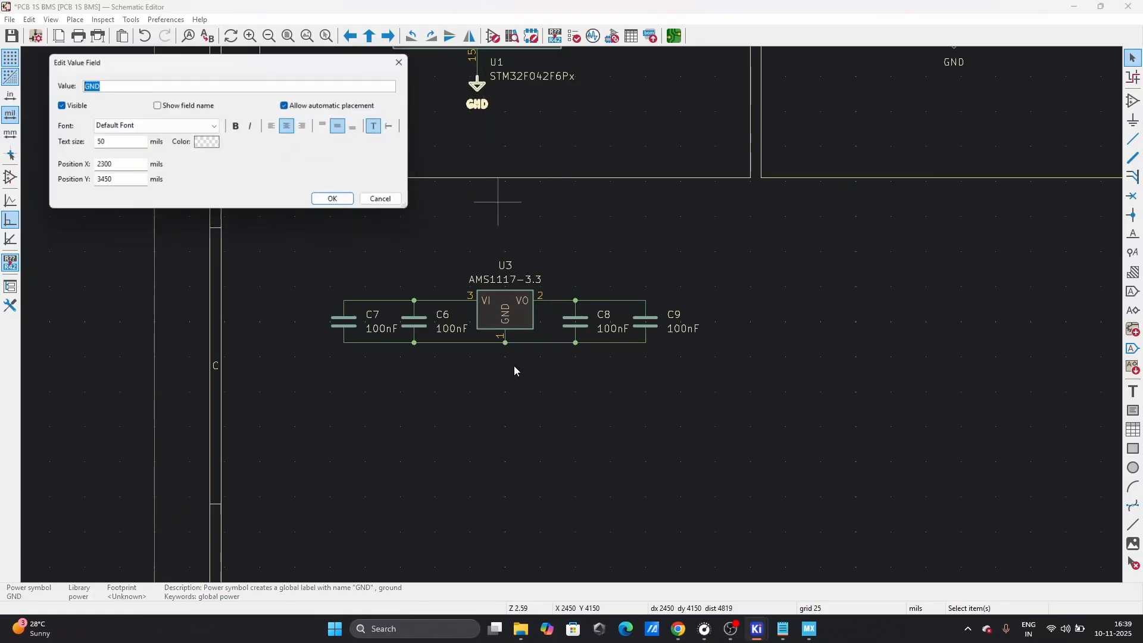
key("Escape")
key("m")
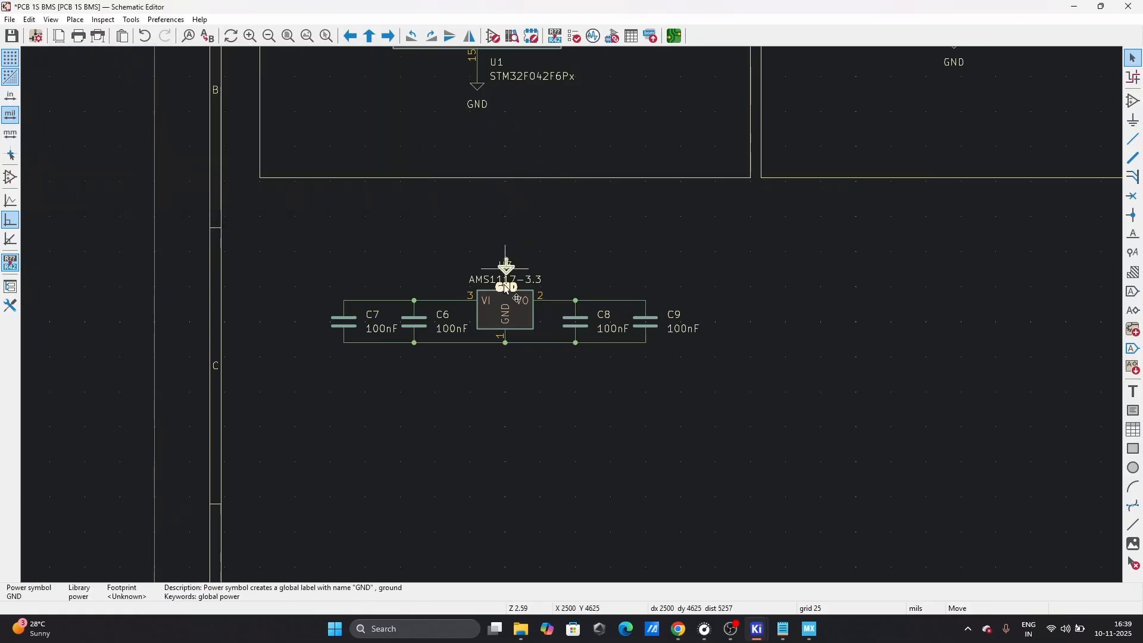
scroll(504, 285, "up", 3)
left_click(587, 273)
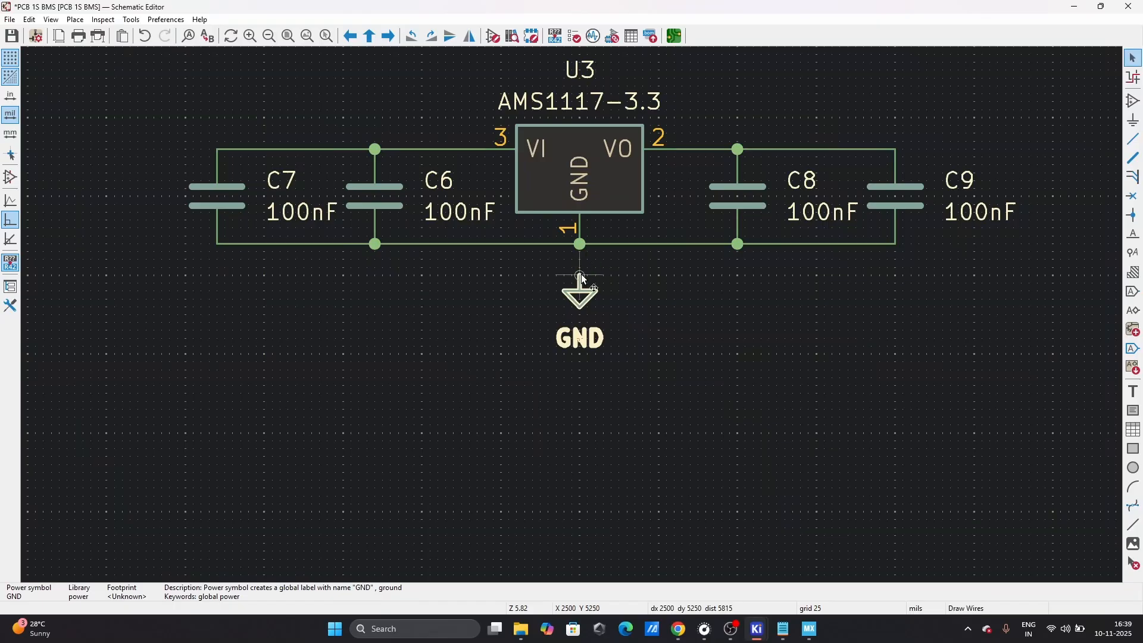
- Place a copy of the MCU's +3.3V symbol, rotated 180 degrees, beside C9 and wire it to the regulator's VO line
scroll(565, 240, "down", 5)
scroll(562, 309, "up", 1)
scroll(575, 317, "down", 2)
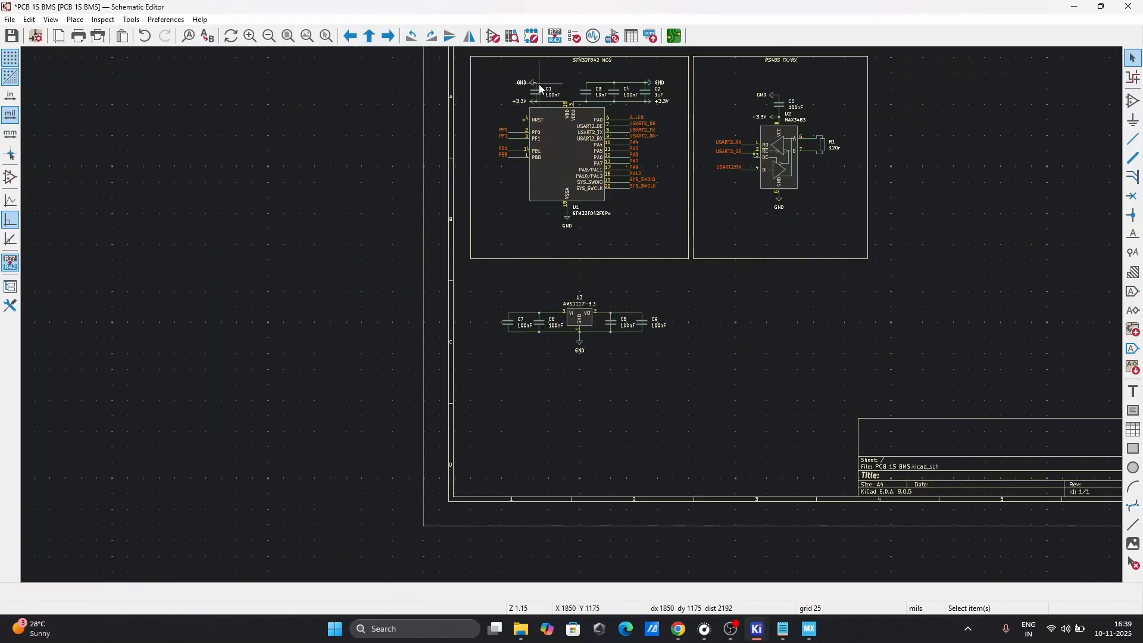
left_click(532, 104)
key("m")
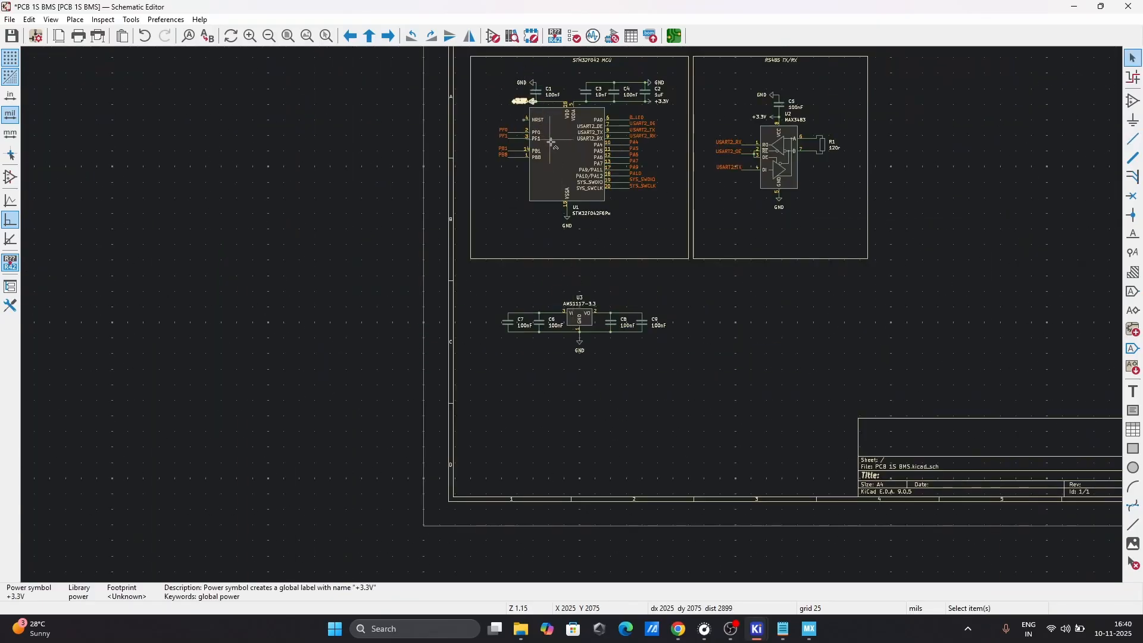
scroll(673, 307, "up", 6)
key("r")
key("r")
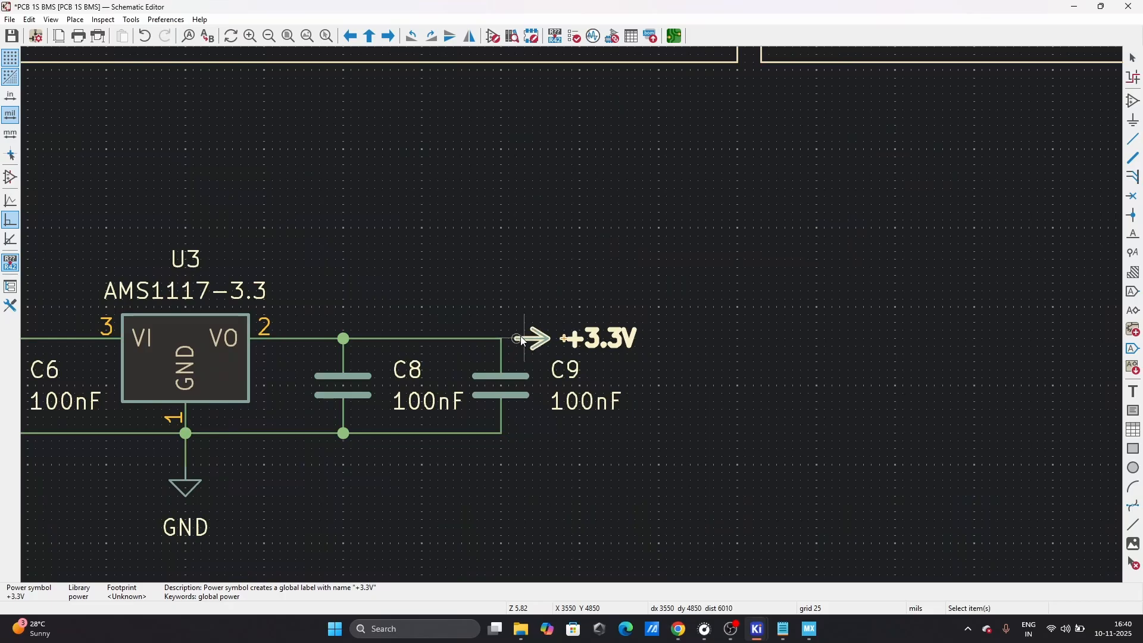
left_click(503, 342)
key("w")
key("Escape")
- Set the value of capacitor C8 to 10uF and select its footprint entry for editing
double_click(395, 364)
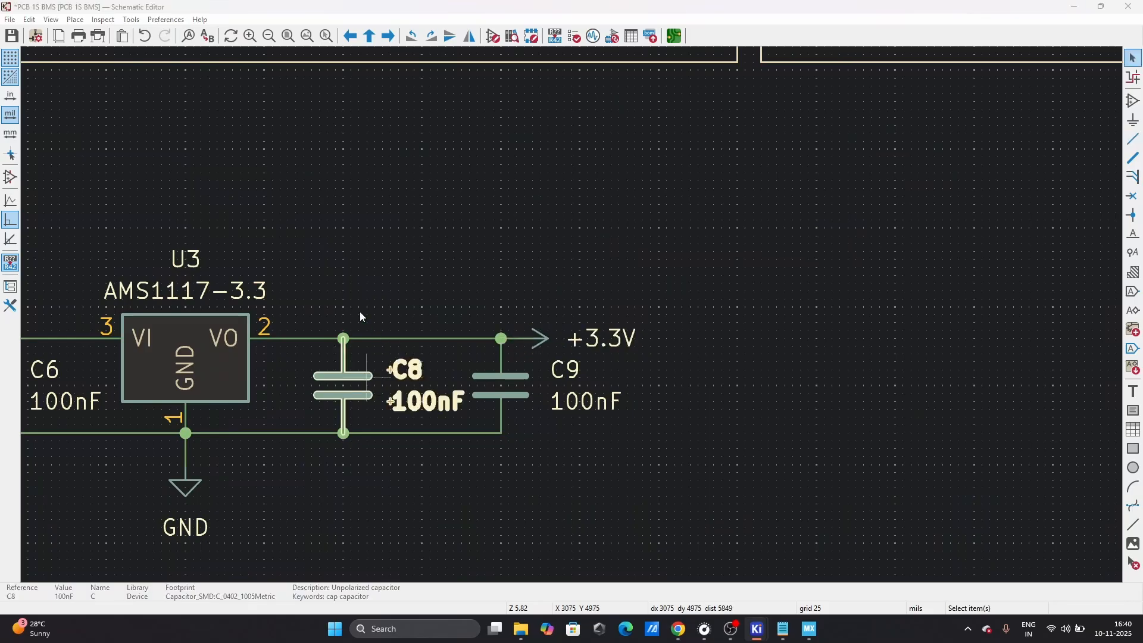
left_click(160, 148)
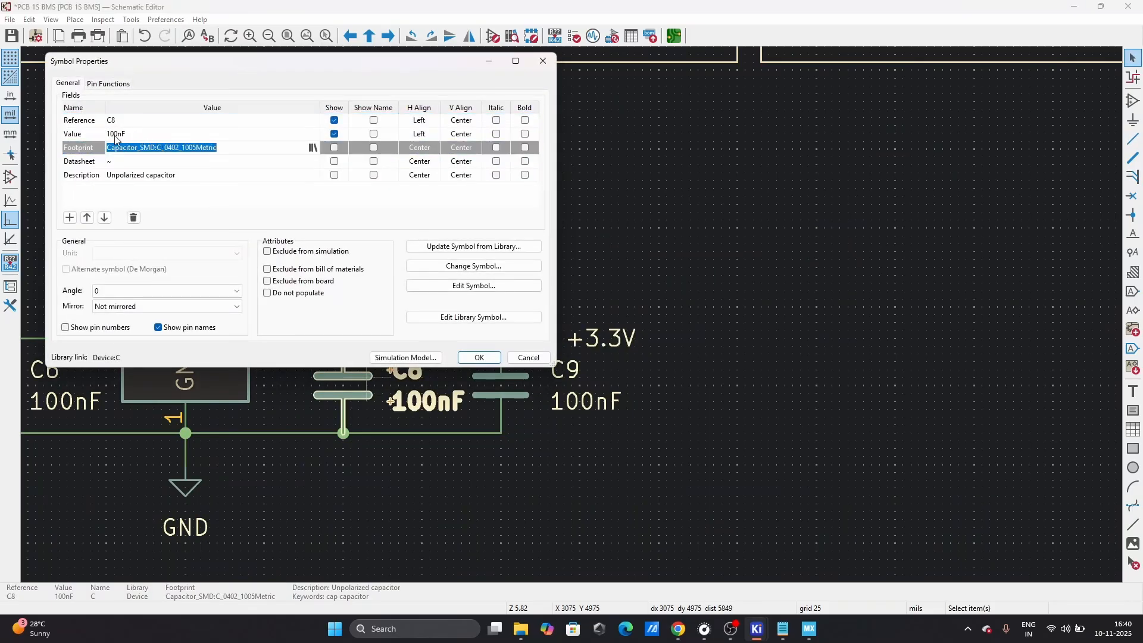
left_click(119, 135)
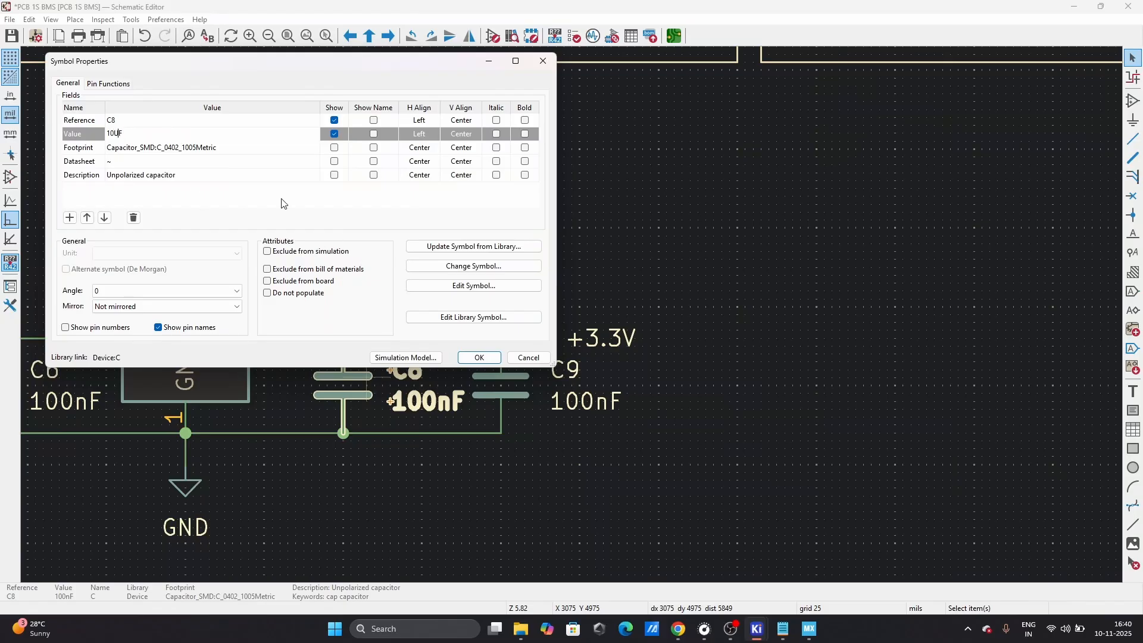
key("Caps_Lock")
type("u")
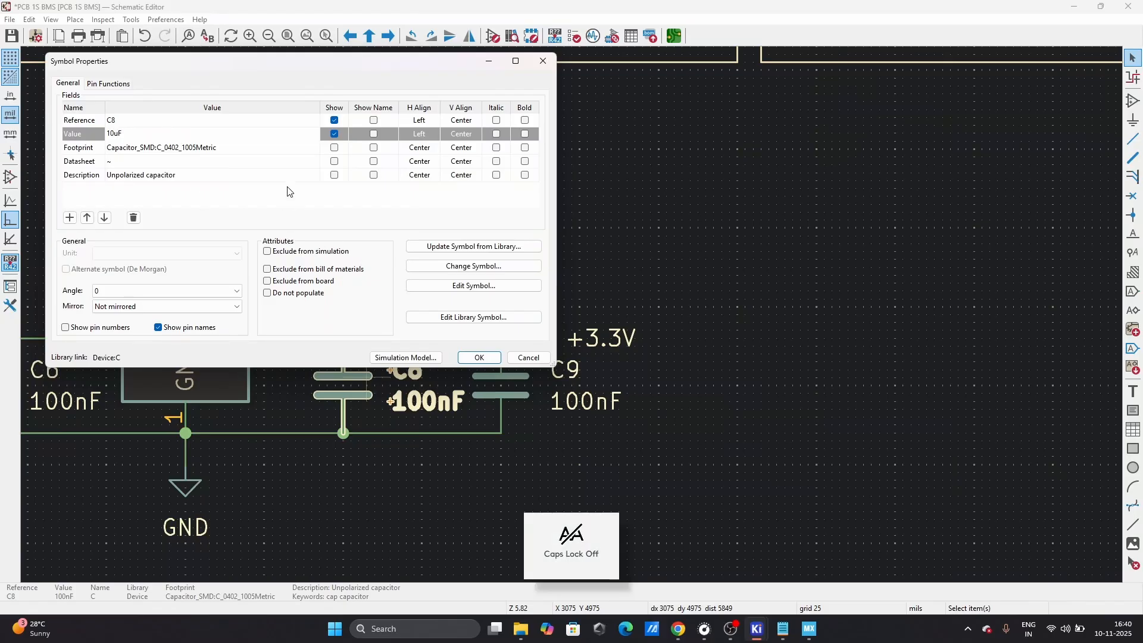
left_click(179, 148)
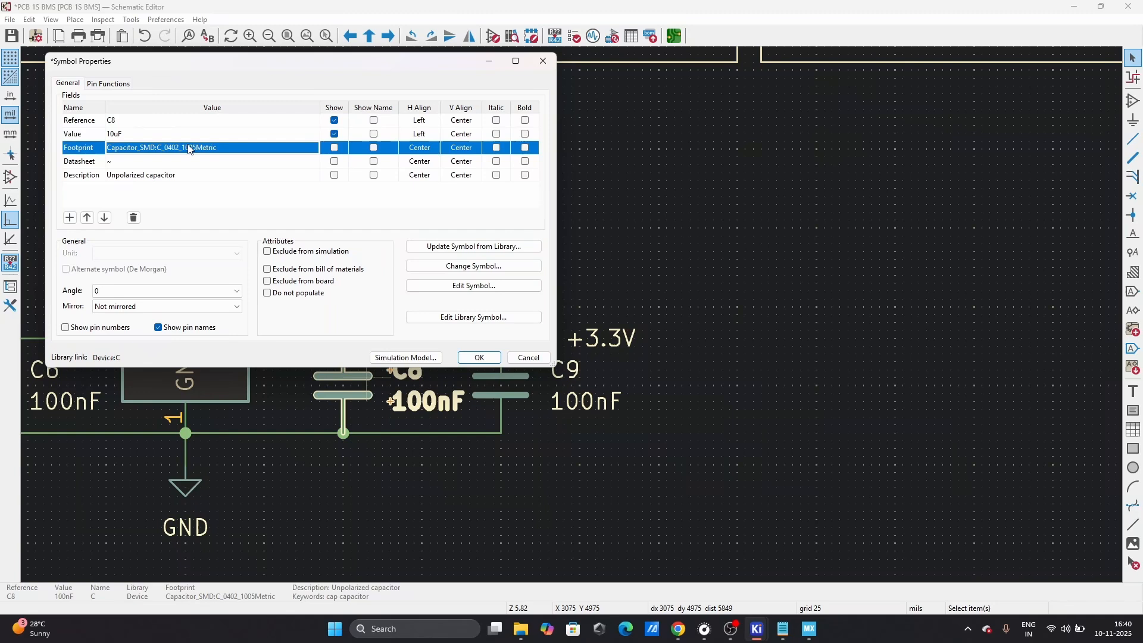
- Assign the C_0603_1608Metric footprint to capacitor C8 and apply its symbol properties
left_click(314, 148)
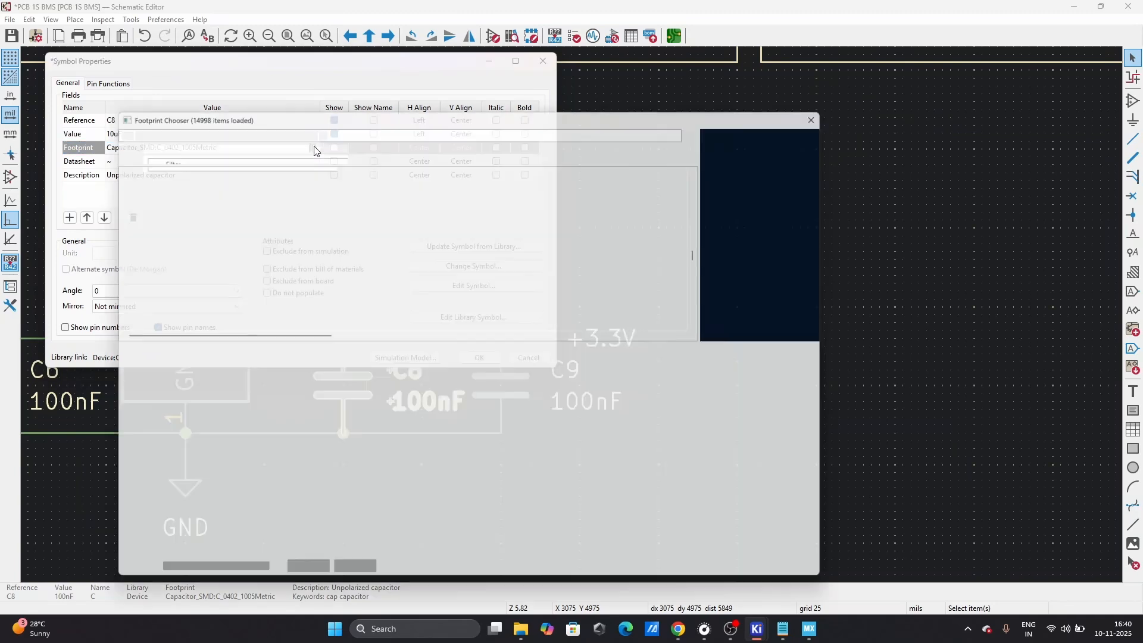
scroll(254, 277, "down", 3)
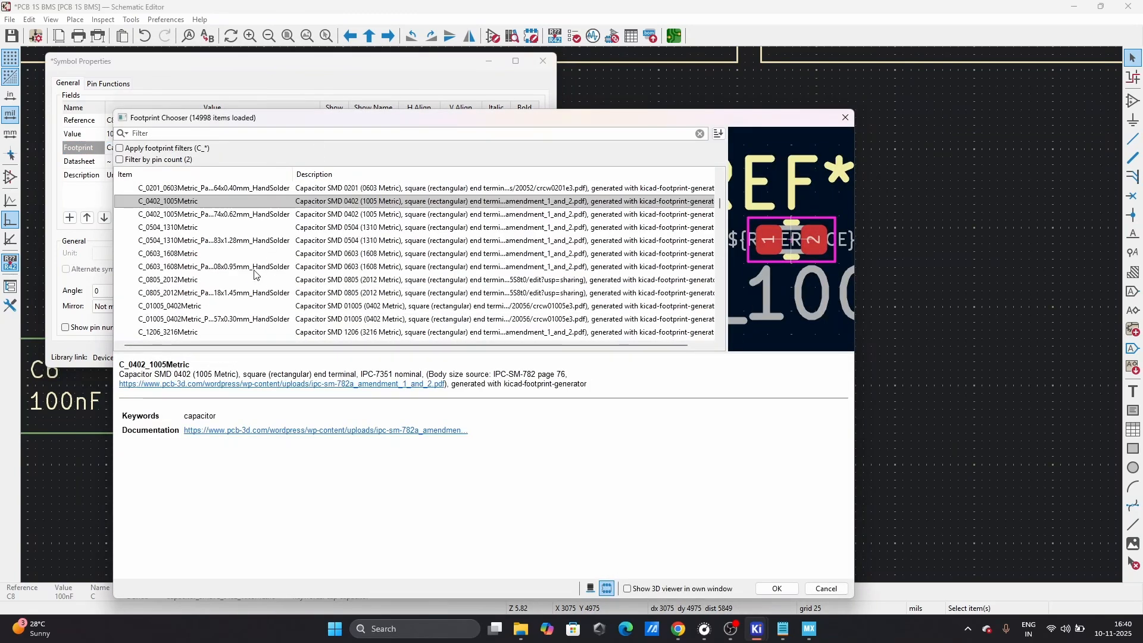
left_click(191, 281)
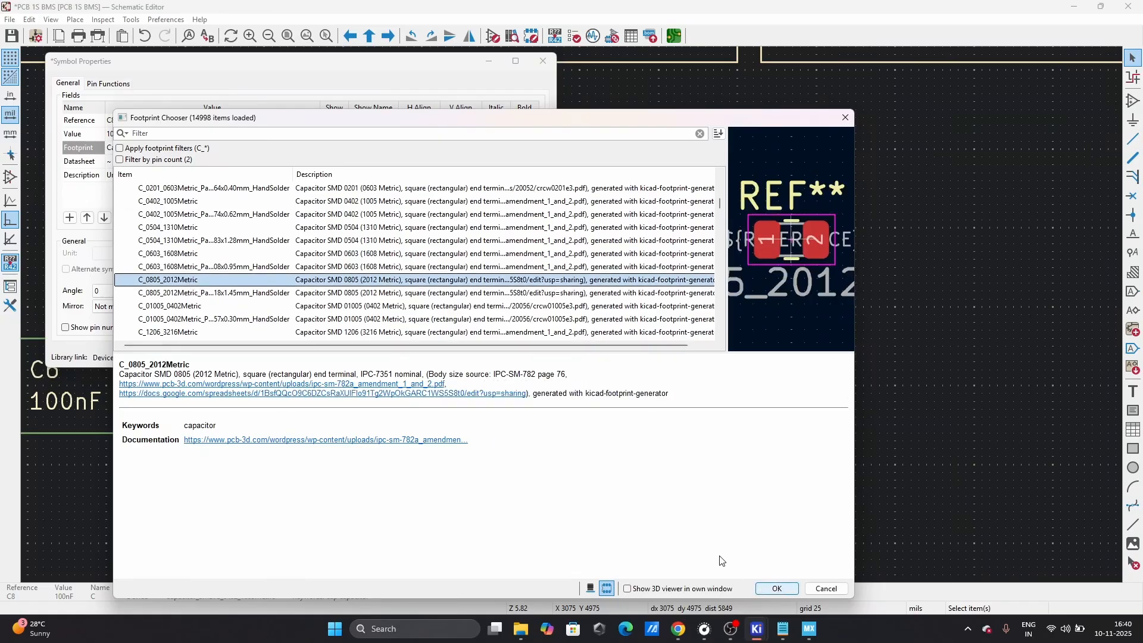
left_click(258, 268)
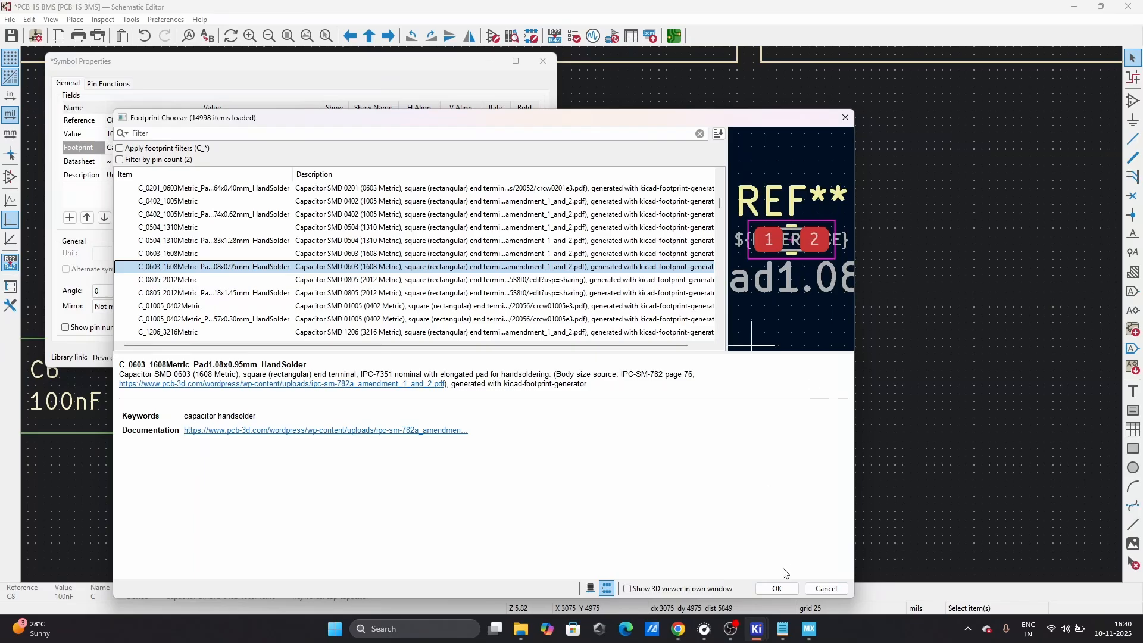
left_click(200, 255)
left_click(778, 587)
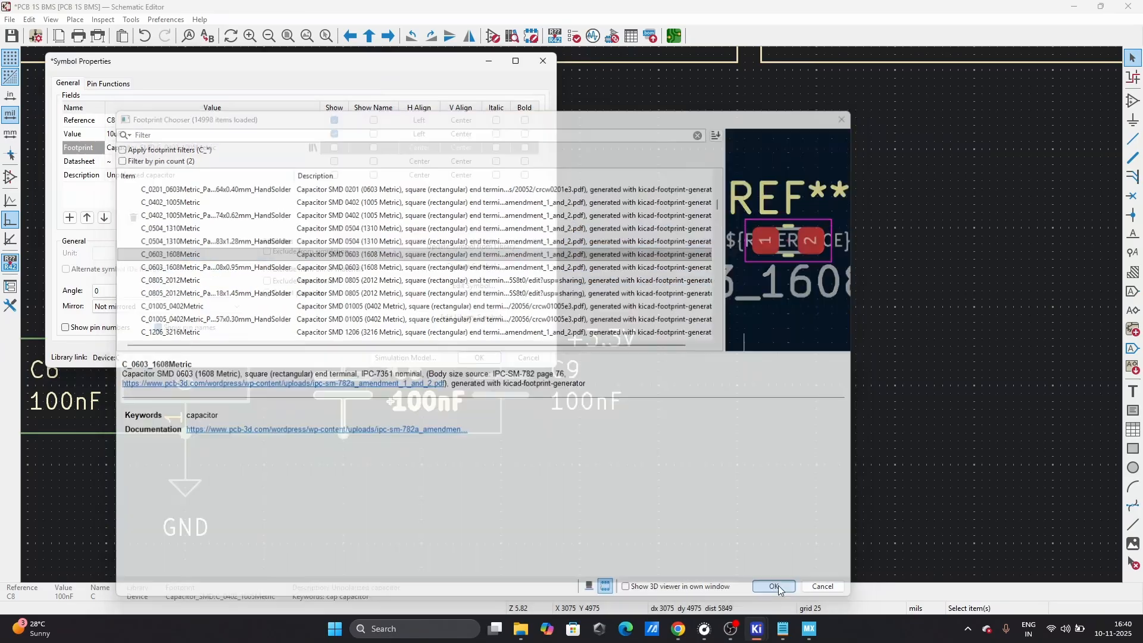
left_click(481, 357)
- Save the schematic and set the value of capacitor C9 to 1uF
left_click(514, 396)
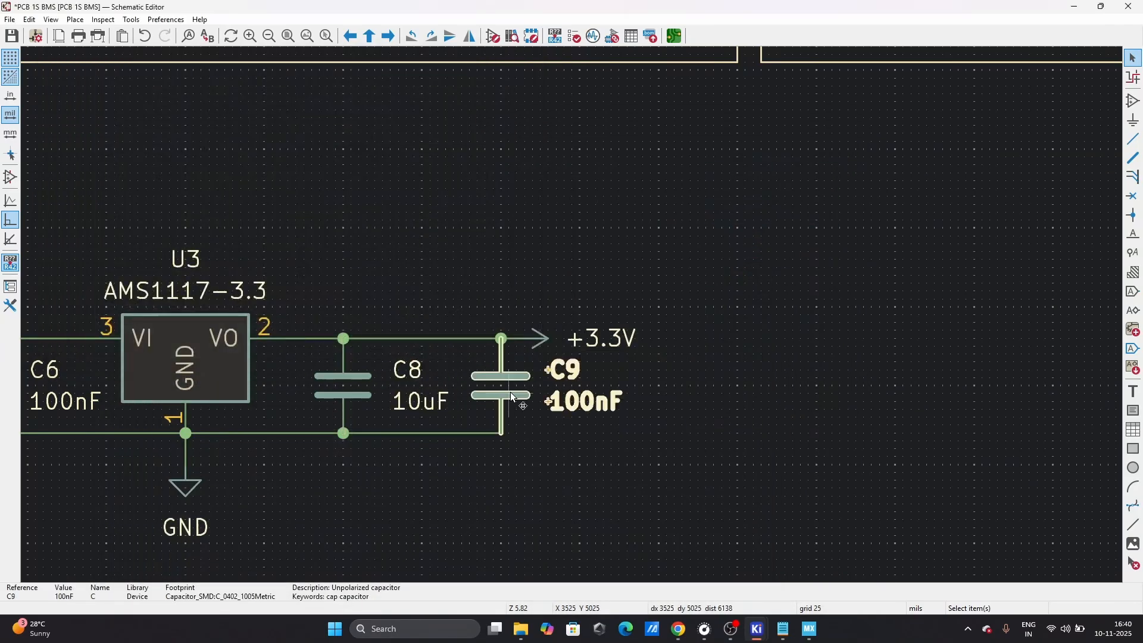
key("ctrl+s")
double_click(588, 404)
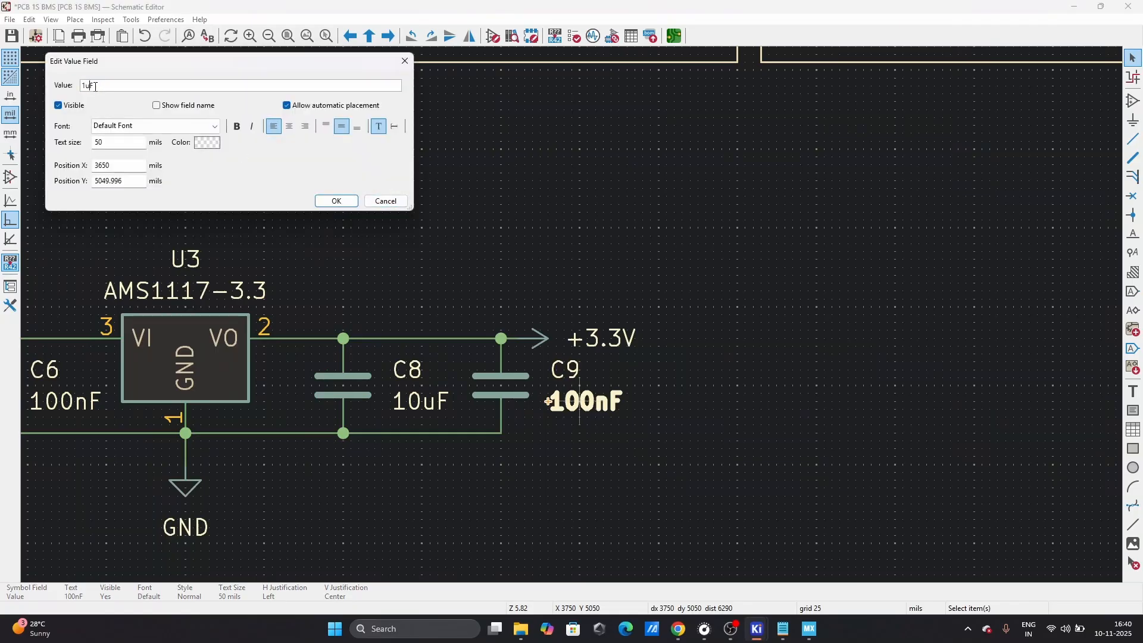
left_click(336, 201)
- Replace the 100nF capacitor C7 on the regulator's input side with a copy of the 10uF capacitor C8
scroll(547, 312, "down", 5)
scroll(616, 345, "up", 3)
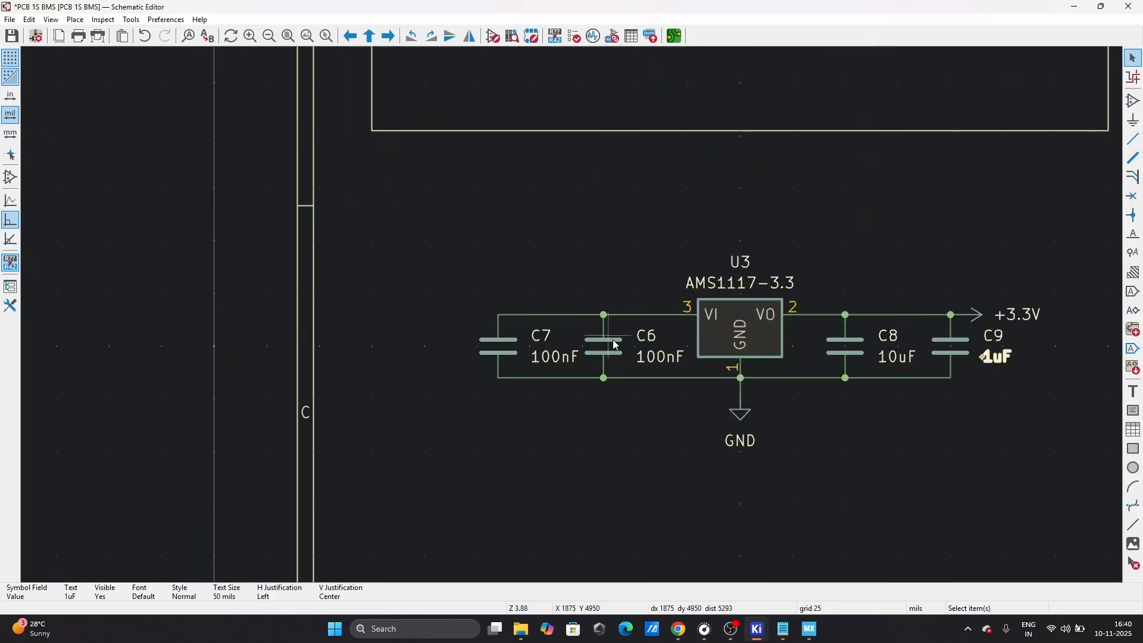
left_click(848, 348)
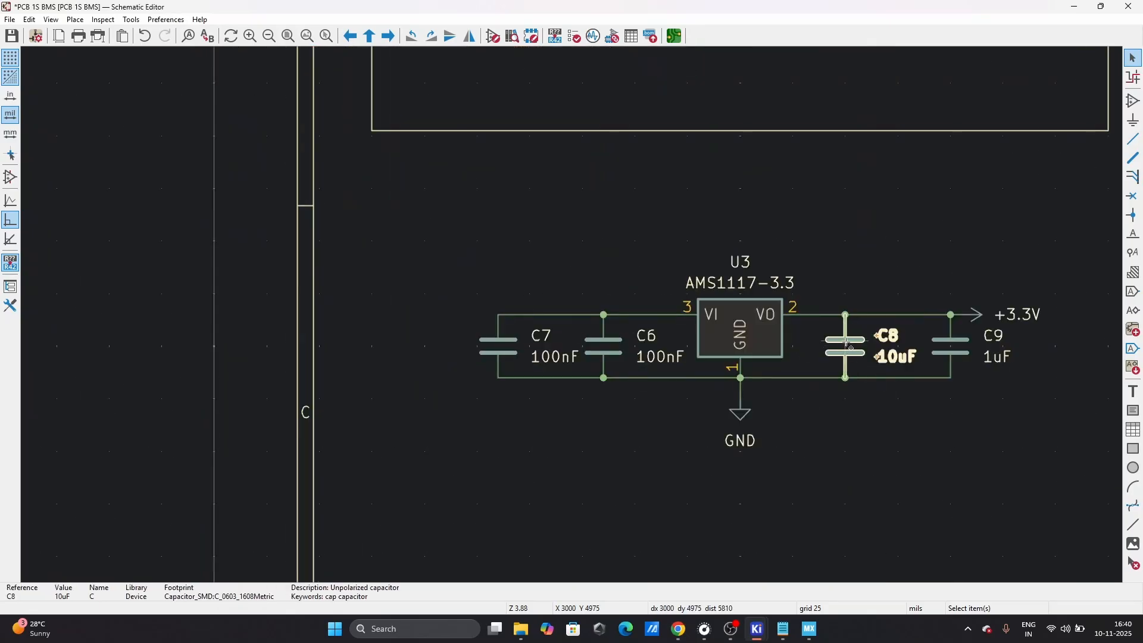
left_click(504, 351)
key("Delete")
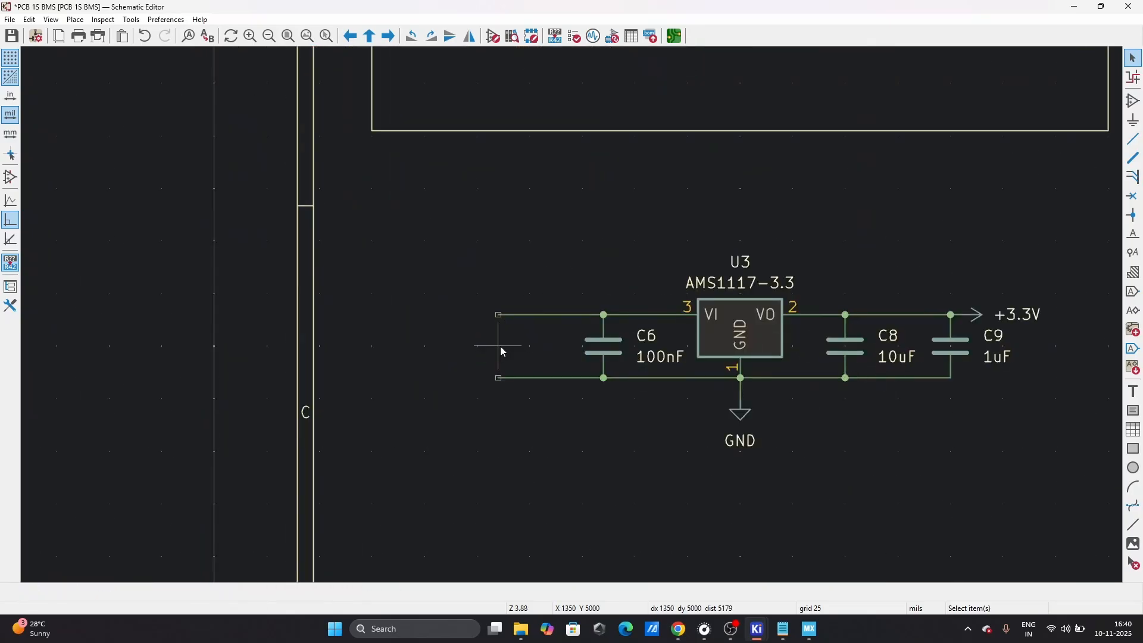
key("ctrl+z")
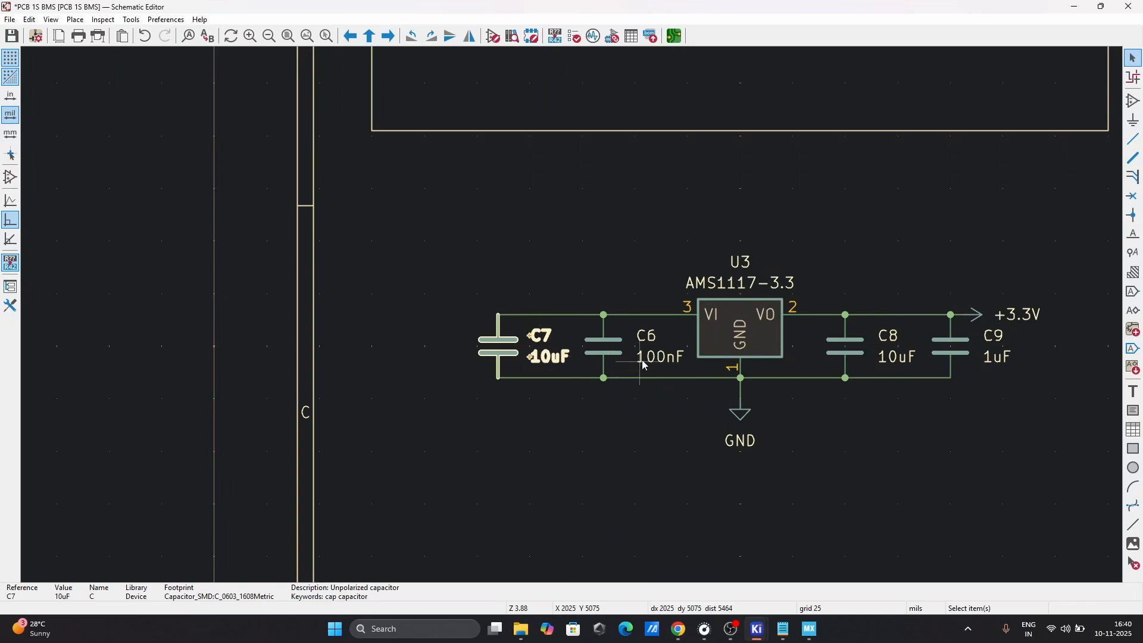
- Set the value of capacitor C6 to 1uF
left_click(647, 359)
double_click(647, 359)
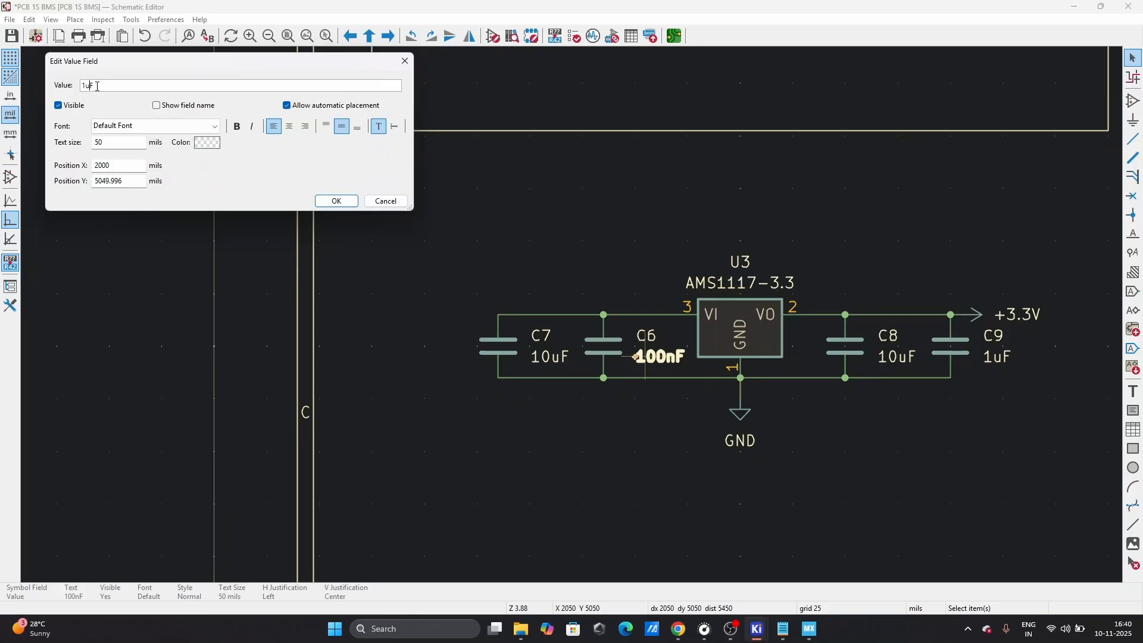
left_click(336, 201)
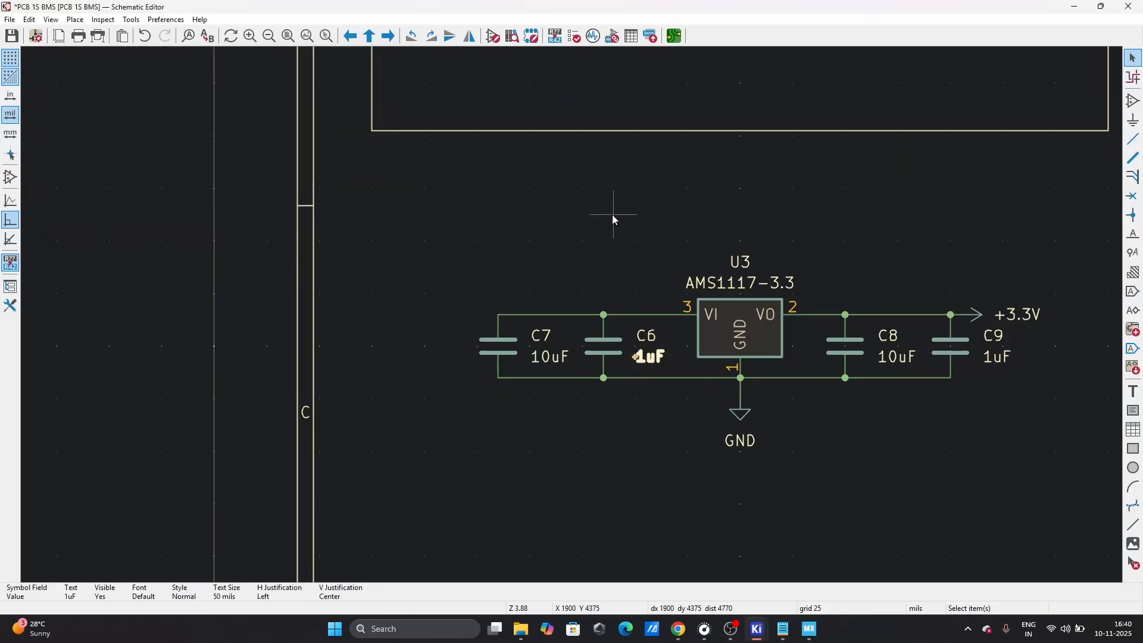
- Move the whole AMS1117-3.3 regulator circuit slightly up and left, closer to the frame of the STM32 block
scroll(599, 333, "down", 5)
scroll(573, 315, "up", 4)
scroll(614, 268, "down", 1)
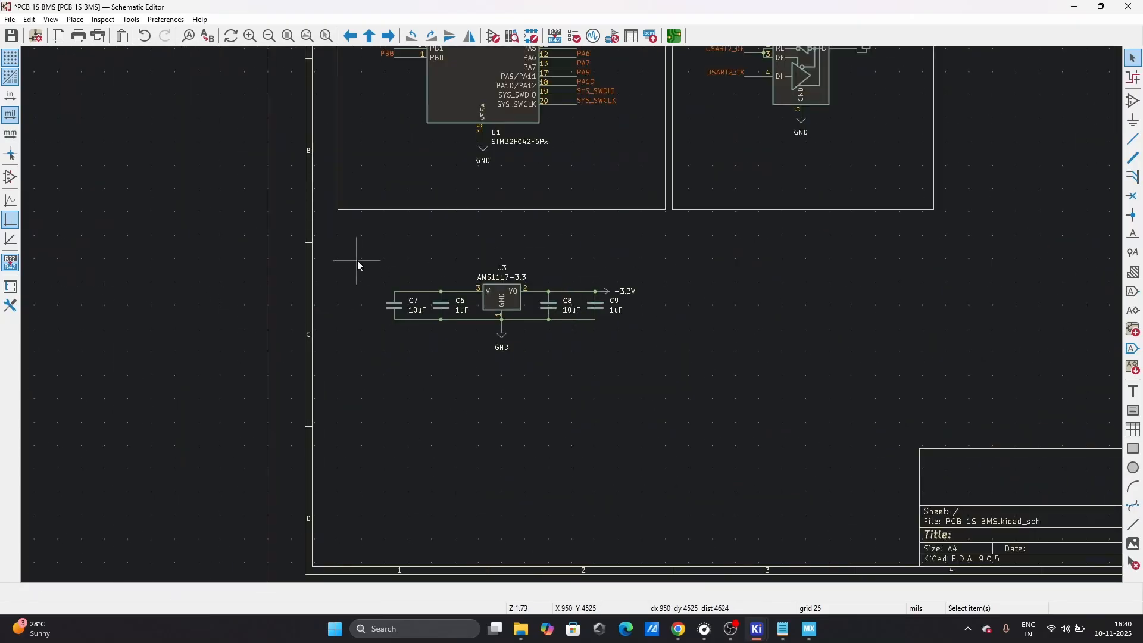
left_click_drag(358, 259, 703, 424)
left_click_drag(548, 322, 536, 302)
left_click(536, 302)
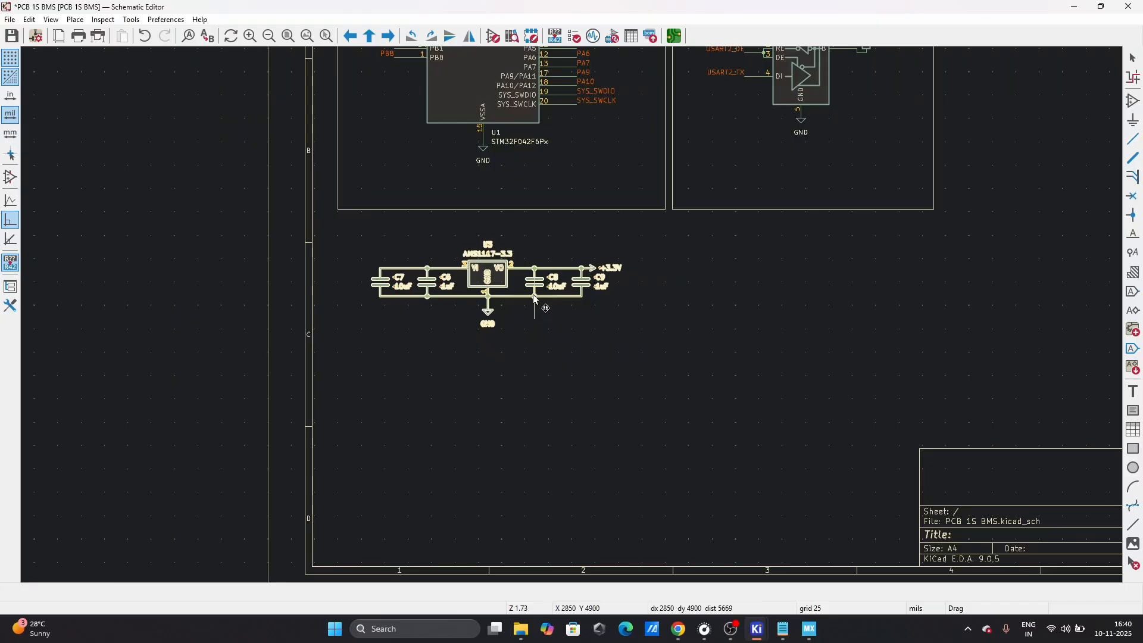
- Draw a rectangle about 3500 x 1200 mils around the regulator circuit, aligned with the STM32 frame, and centre the circuit inside it
left_click(1133, 449)
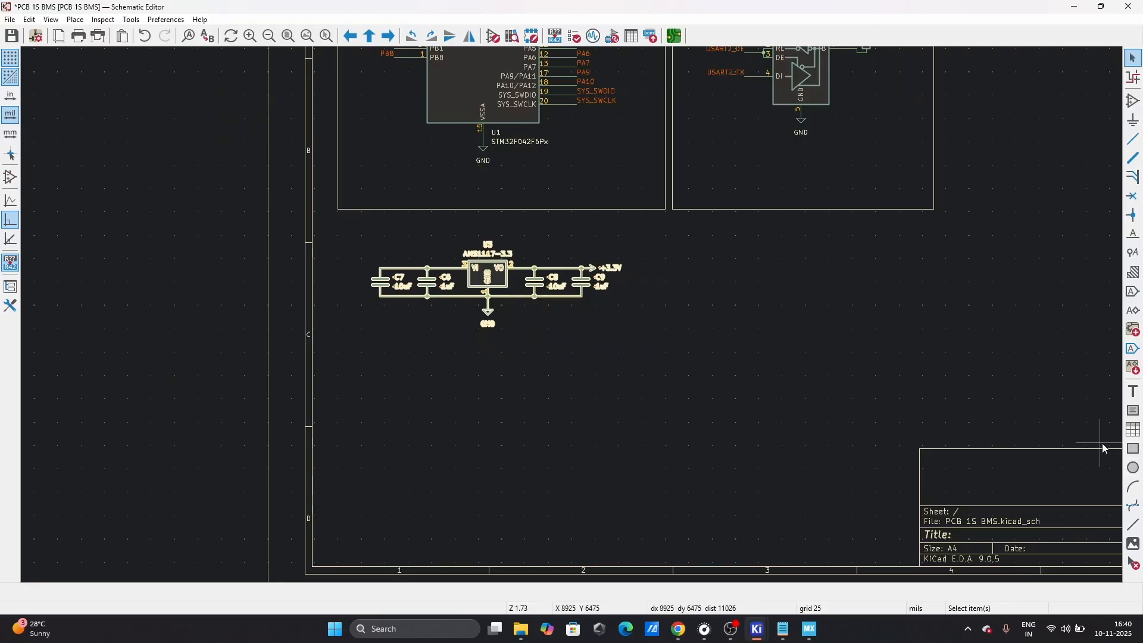
left_click(338, 219)
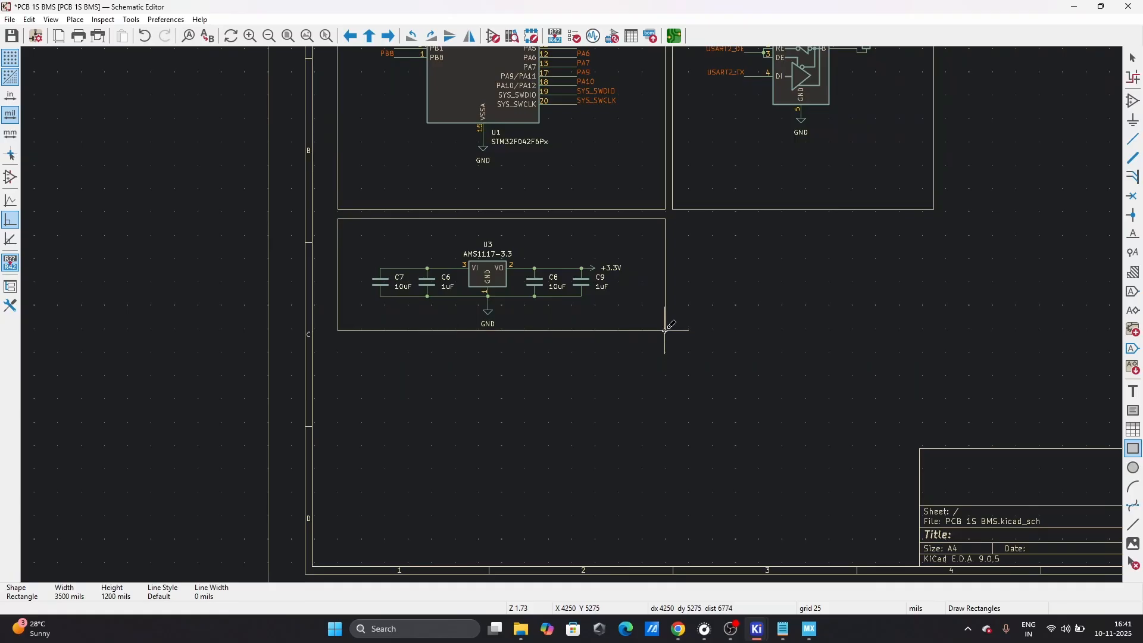
left_click(666, 331)
key("Escape")
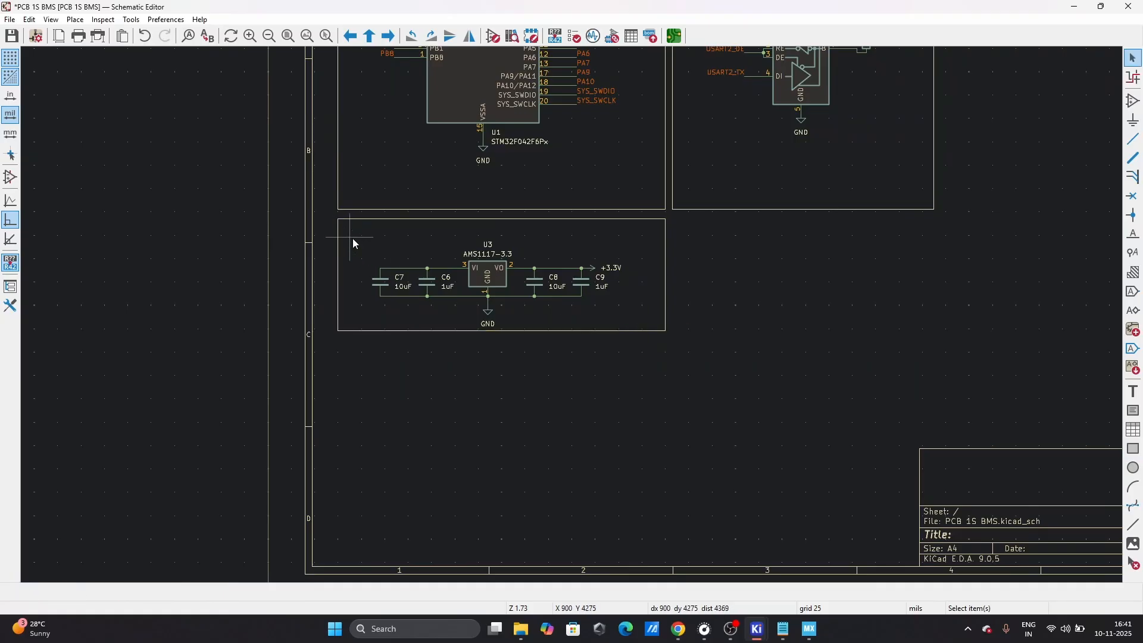
left_click_drag(352, 238, 643, 333)
left_click_drag(521, 300, 542, 282)
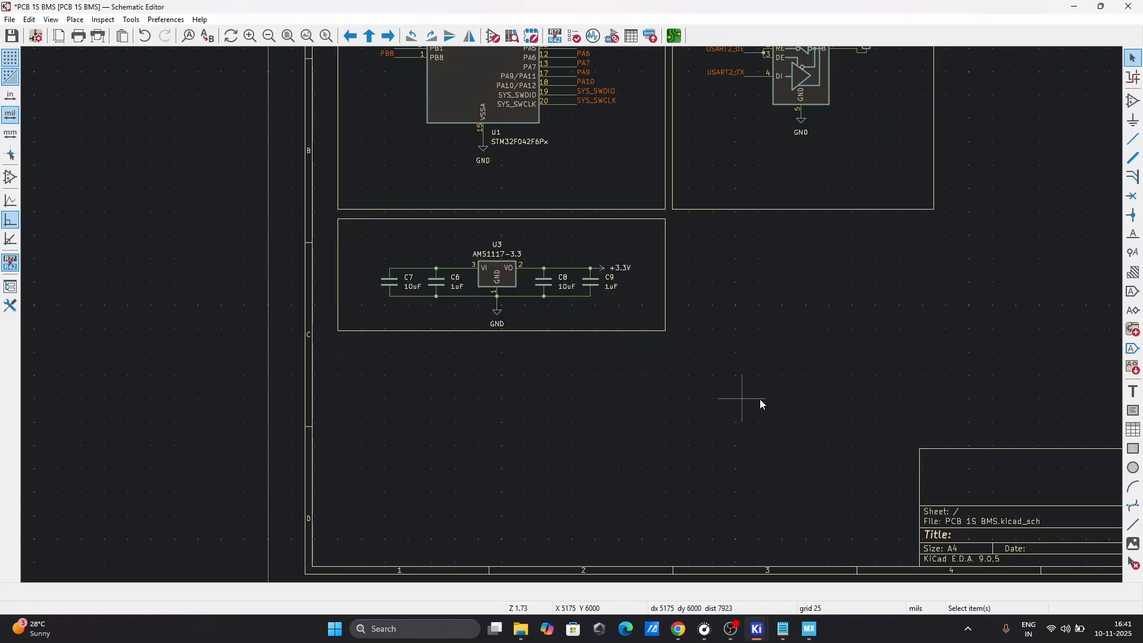
- Add the bold italic 50 mil title "VOLTAGE REGULATOR" centred along the upper edge inside the regulator frame
left_click(1133, 391)
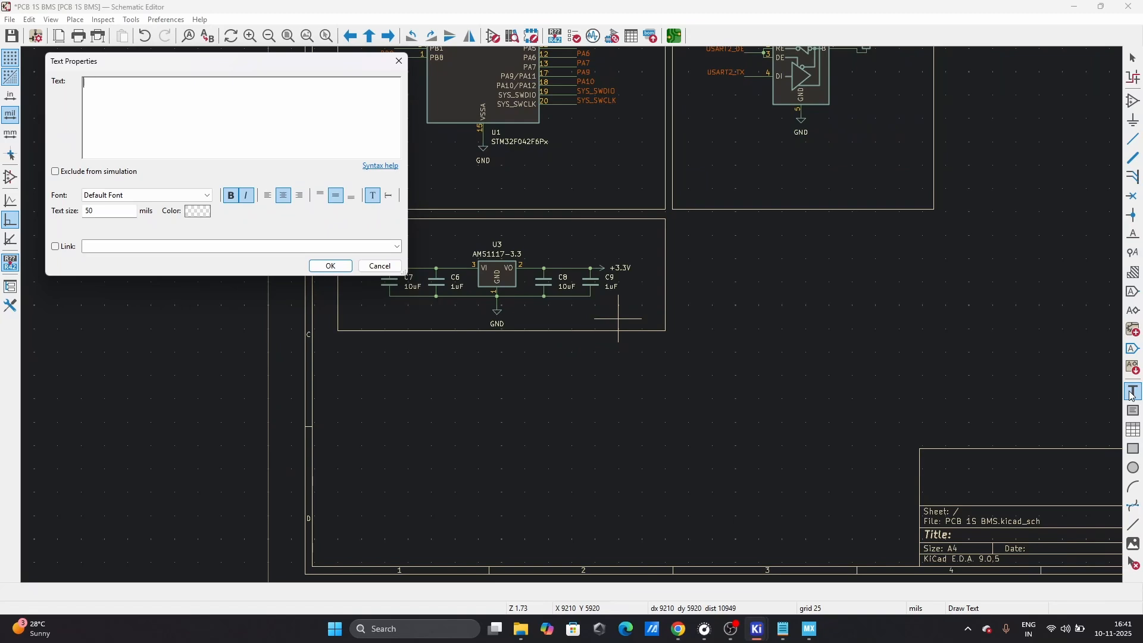
key("Caps_Lock")
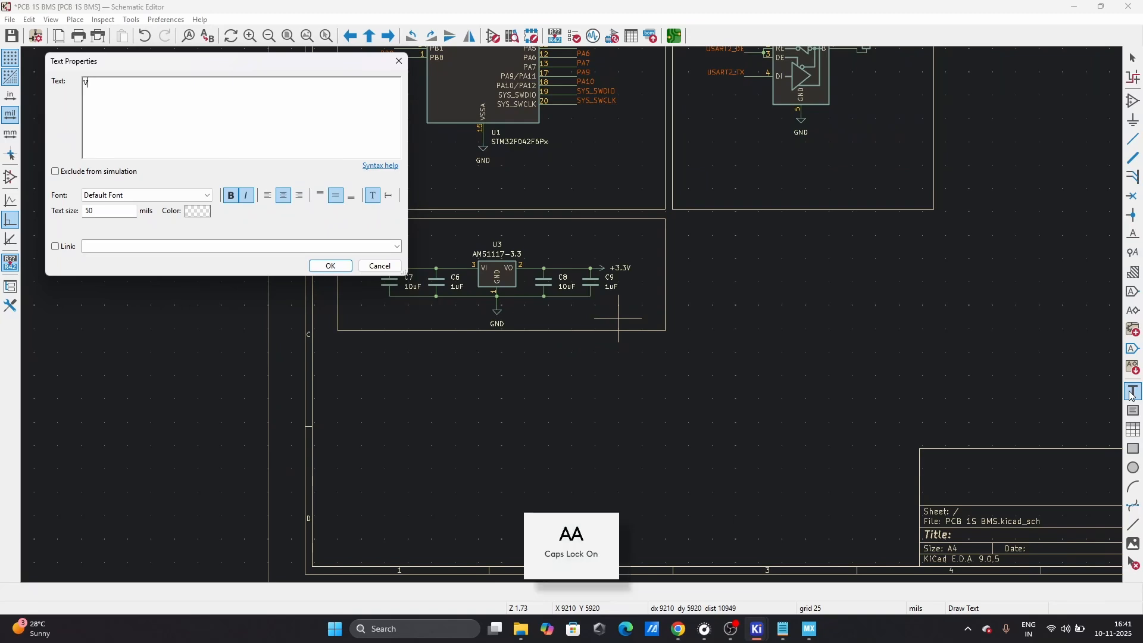
type("VOLTAGE REGULATOR")
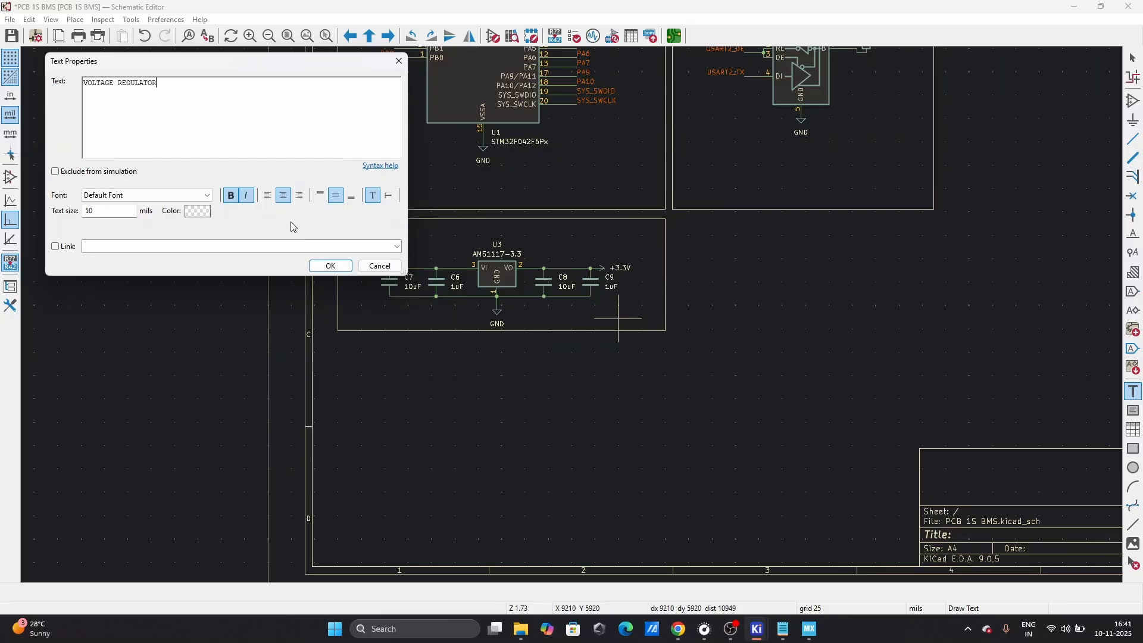
left_click(330, 266)
scroll(494, 238, "up", 3)
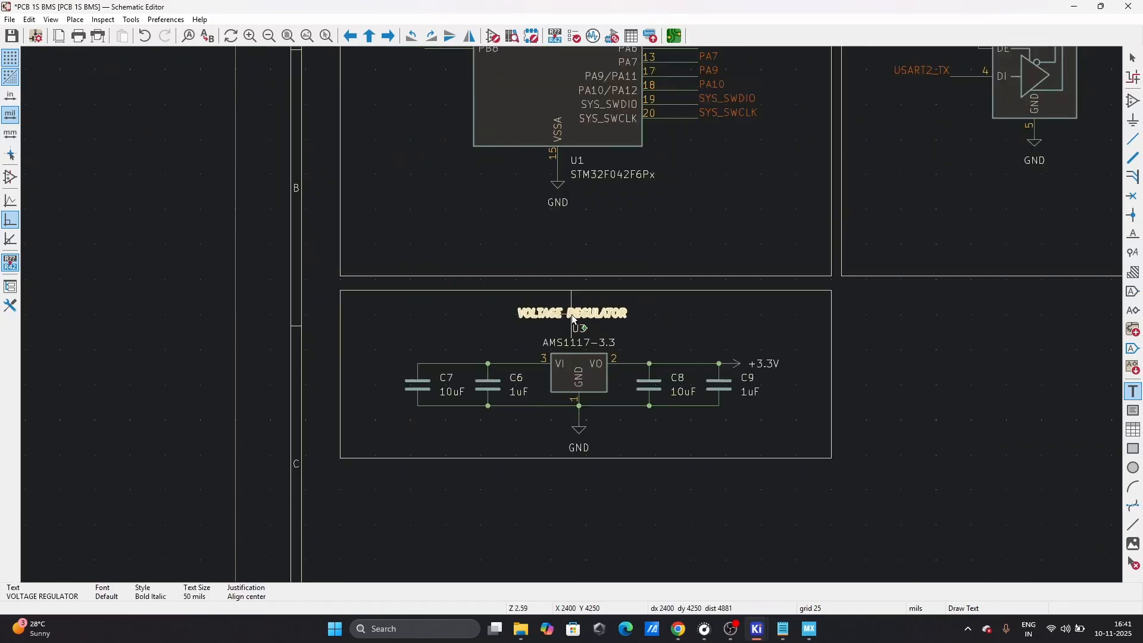
left_click(598, 296)
key("Escape")
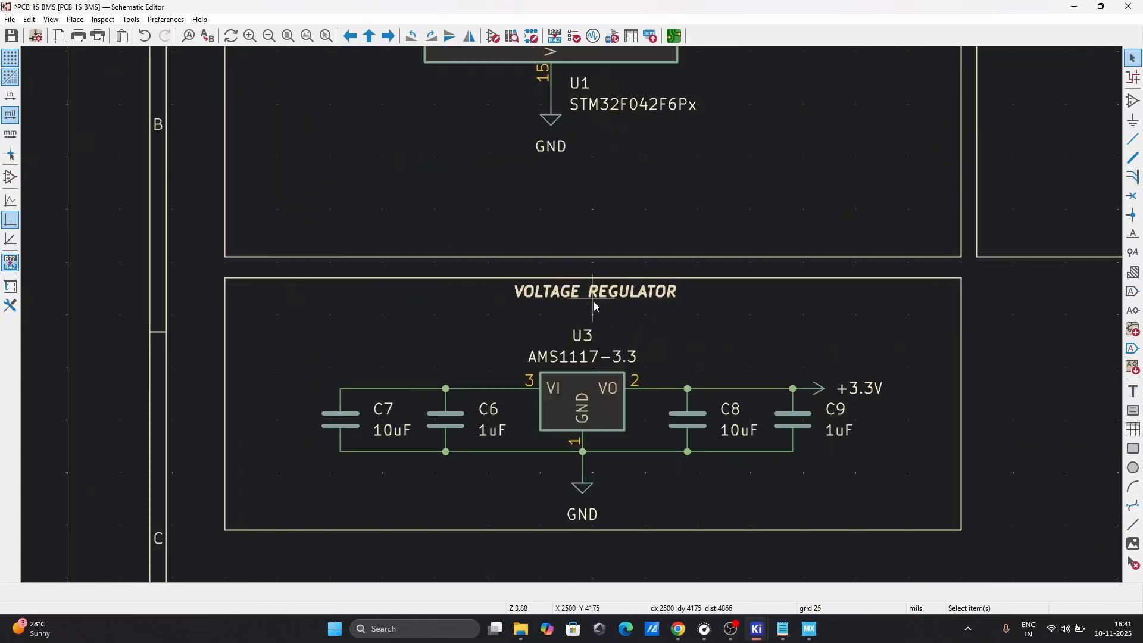
- Search the power symbols for a VIN supply symbol for the regulator input and preview VDC
left_click(589, 320)
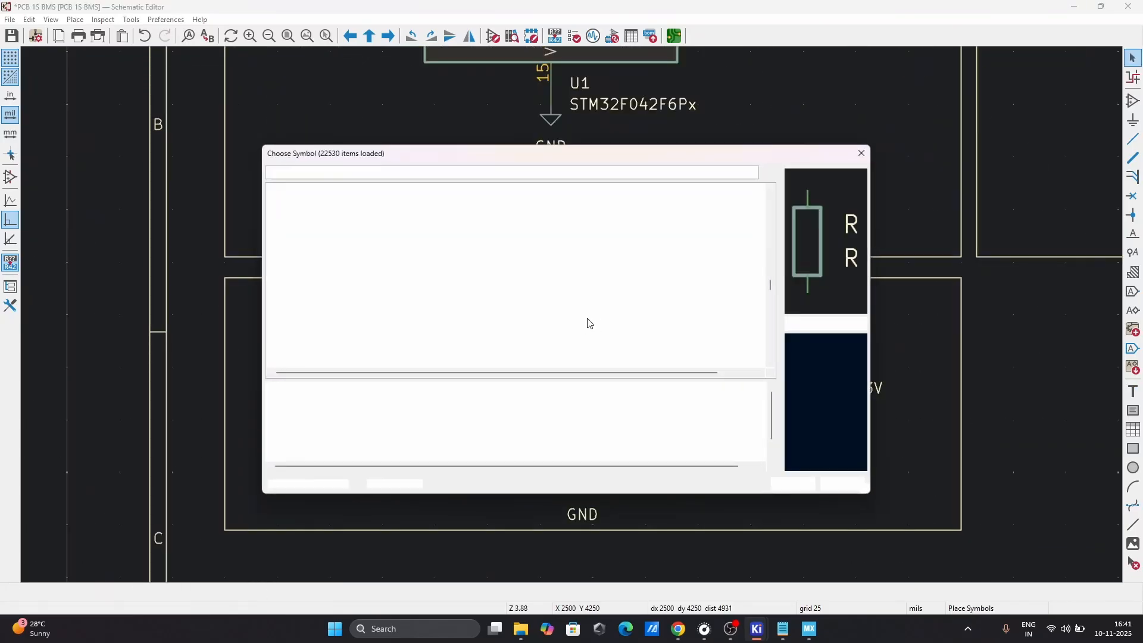
left_click(842, 485)
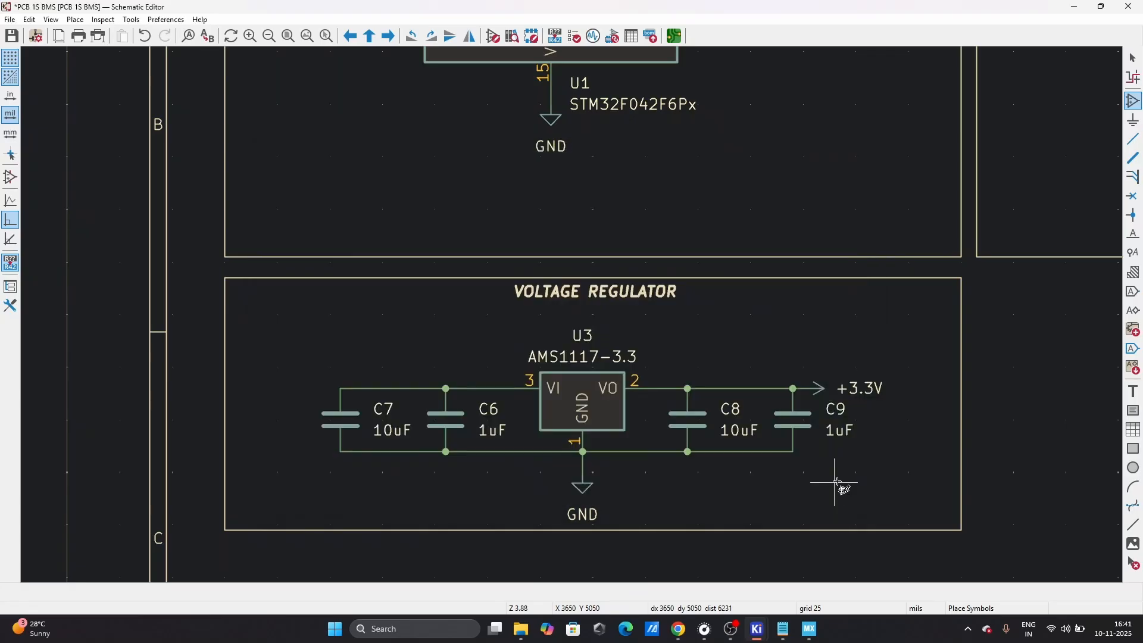
type("pV")
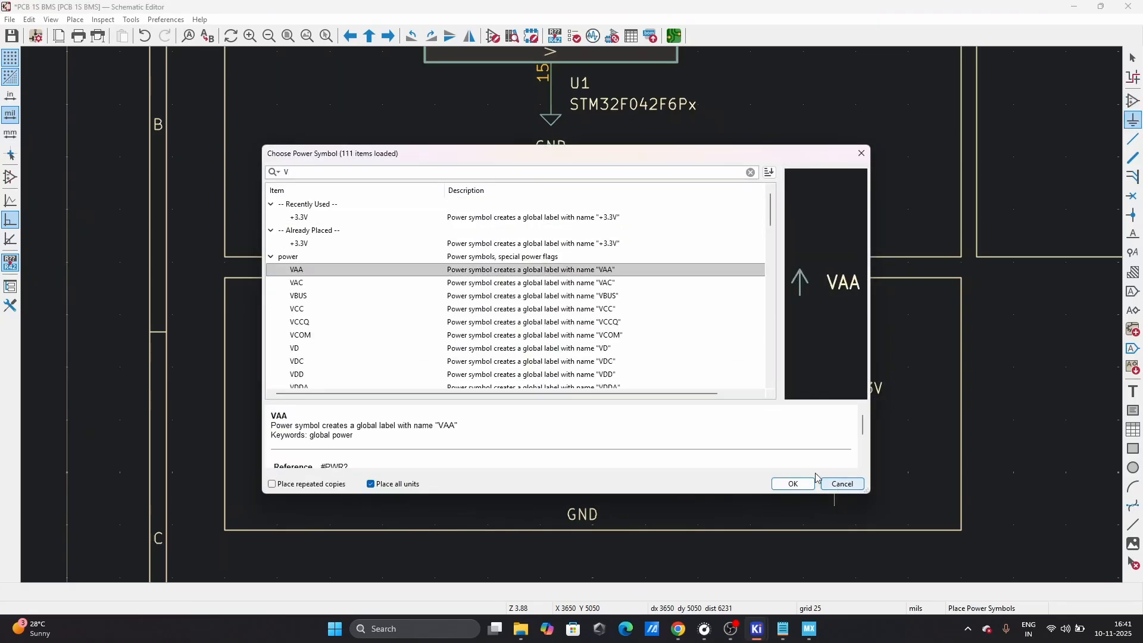
type("IN")
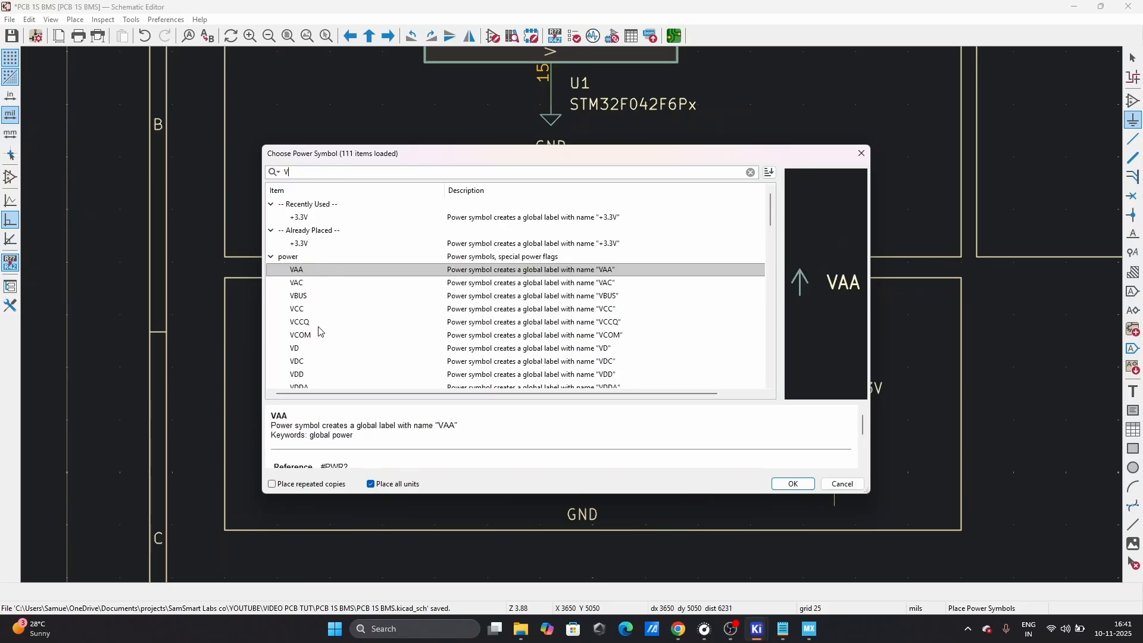
left_click(299, 362)
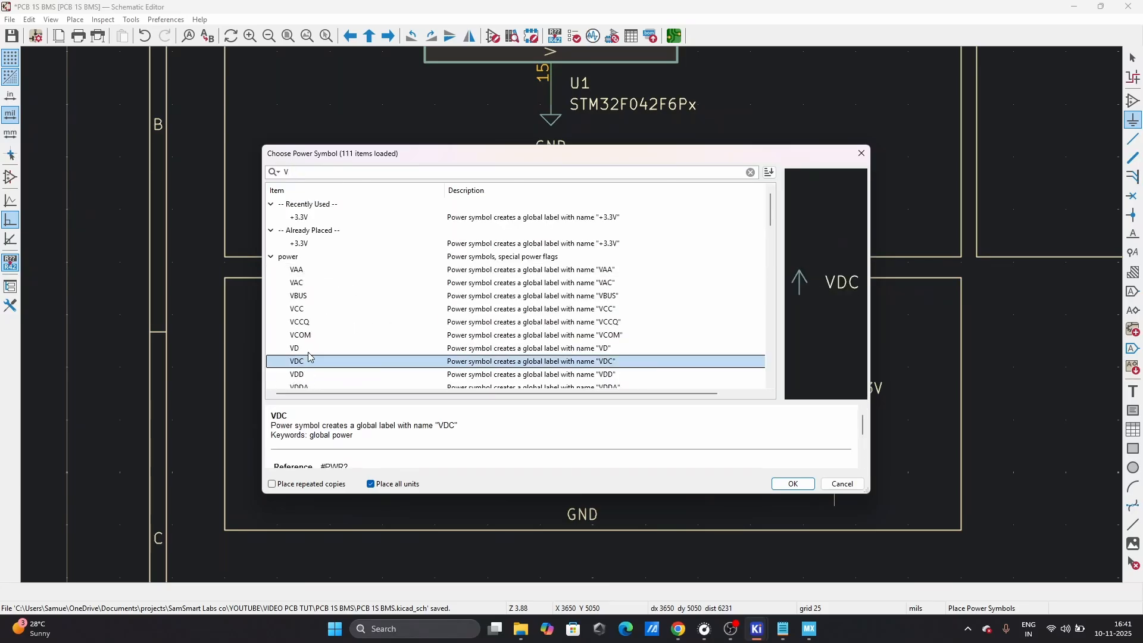
scroll(311, 346, "down", 2)
scroll(310, 344, "up", 2)
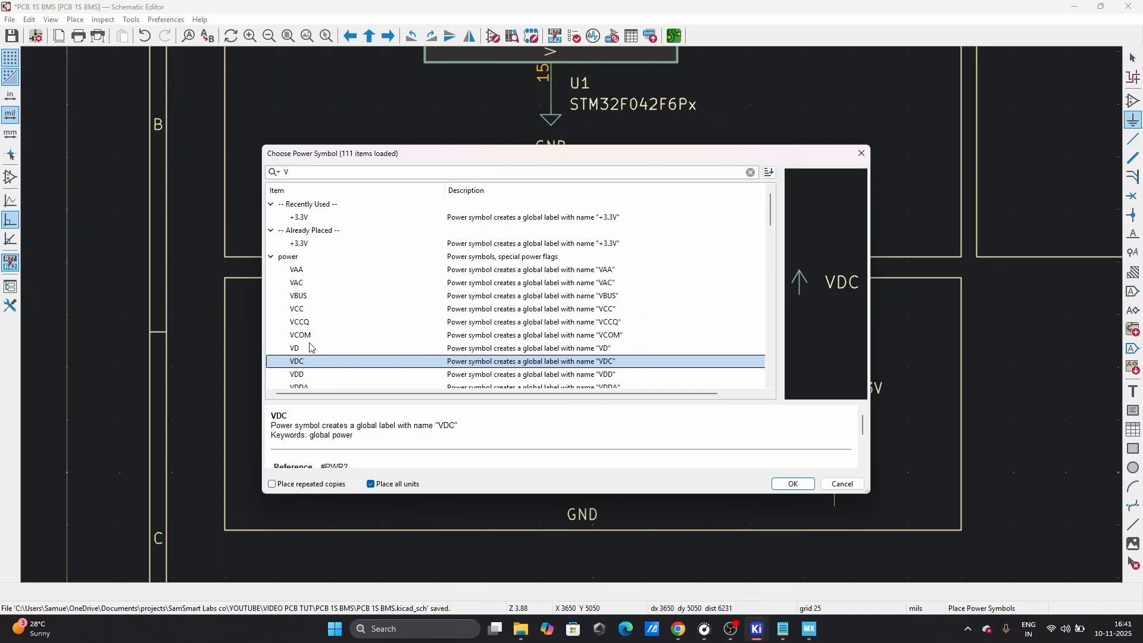
- Place a VCC power symbol, rotated to point left, level with the regulator's input line just beside C7
left_click(292, 175)
type("CC")
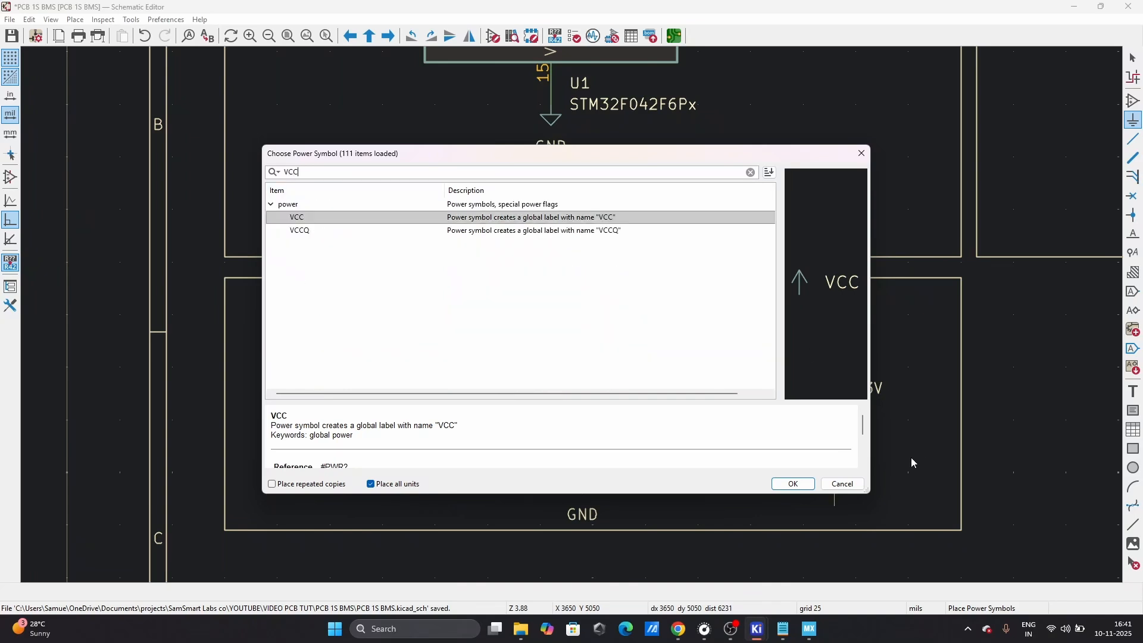
left_click(797, 484)
scroll(370, 380, "up", 2)
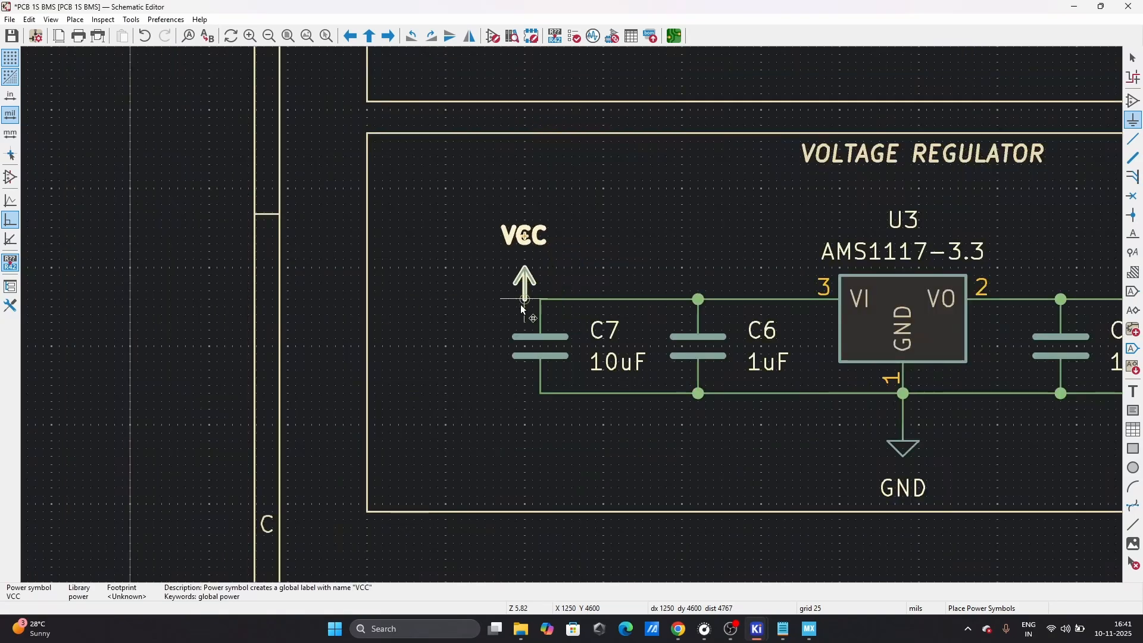
key("r")
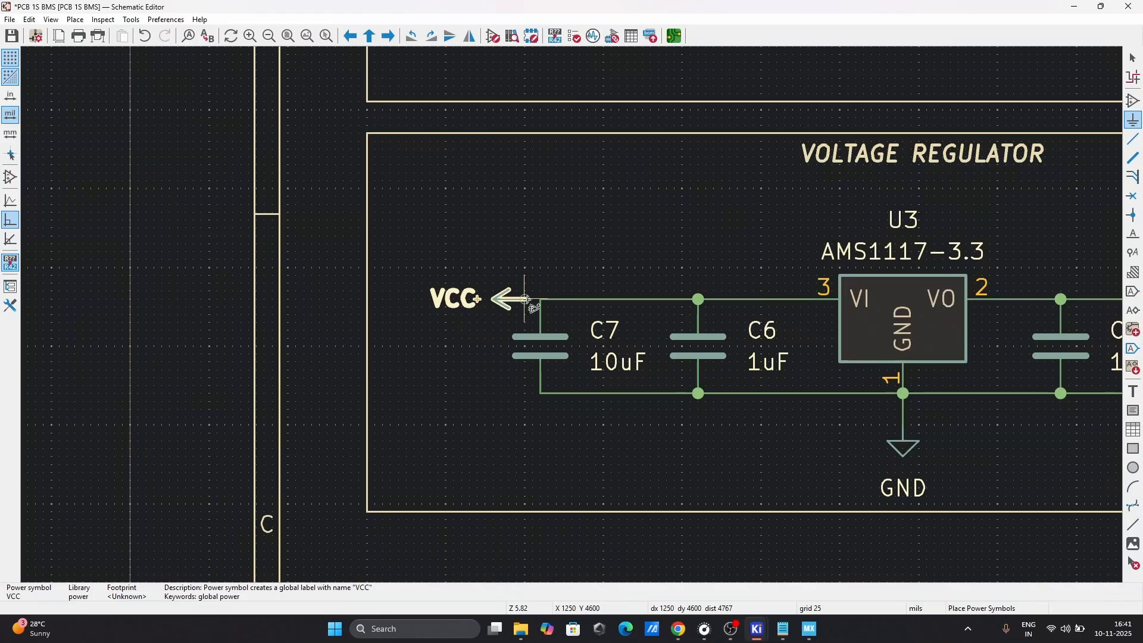
left_click(525, 300)
key("Escape")
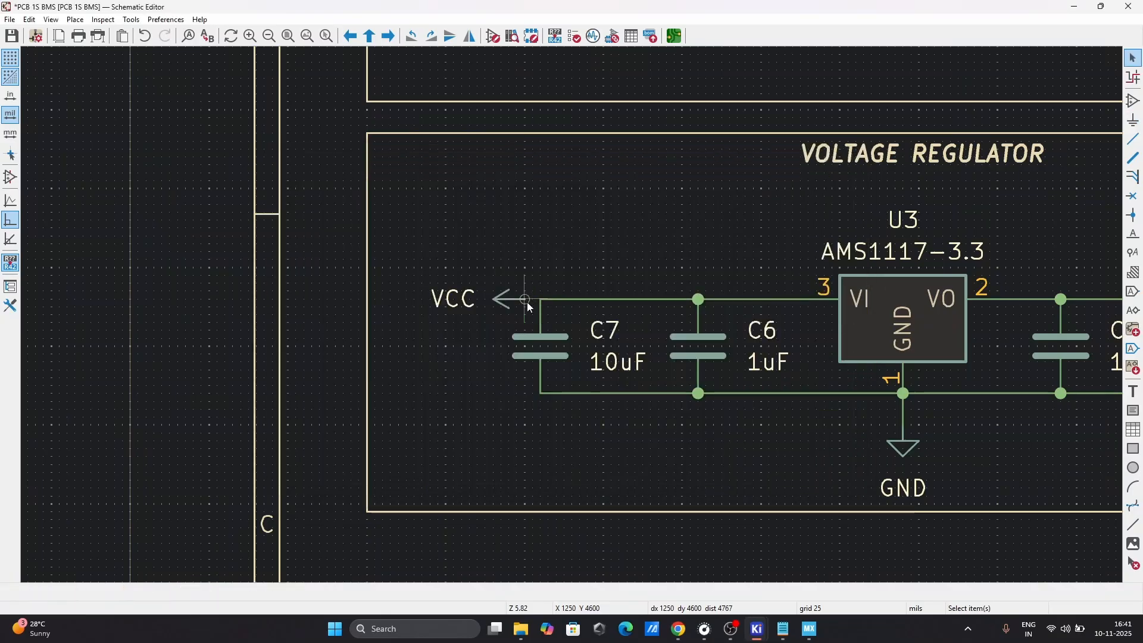
- Wire the VCC symbol to the regulator's input line at the upper end of C7
key("w")
scroll(557, 300, "down", 2)
key("Escape")
scroll(573, 317, "down", 4)
scroll(573, 316, "up", 3)
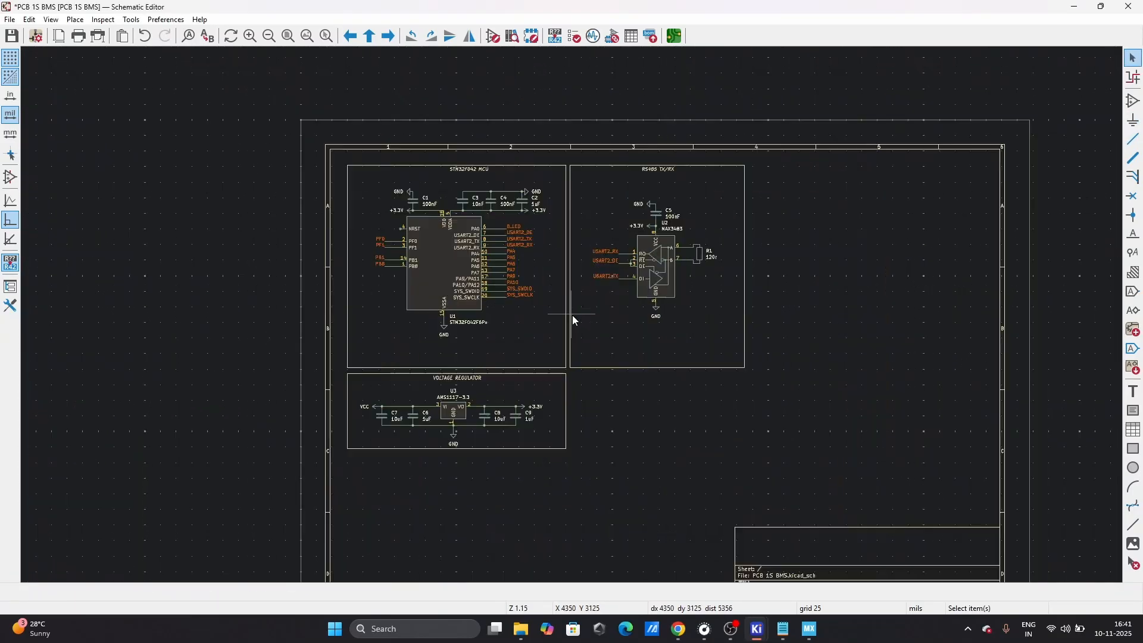
- Review the STM32F042 MCU, RS485 TX/RX and voltage regulator blocks, checking the MCU pin labels and the MAX3483 output with its termination resistor
scroll(573, 317, "down", 2)
scroll(573, 319, "down", 3)
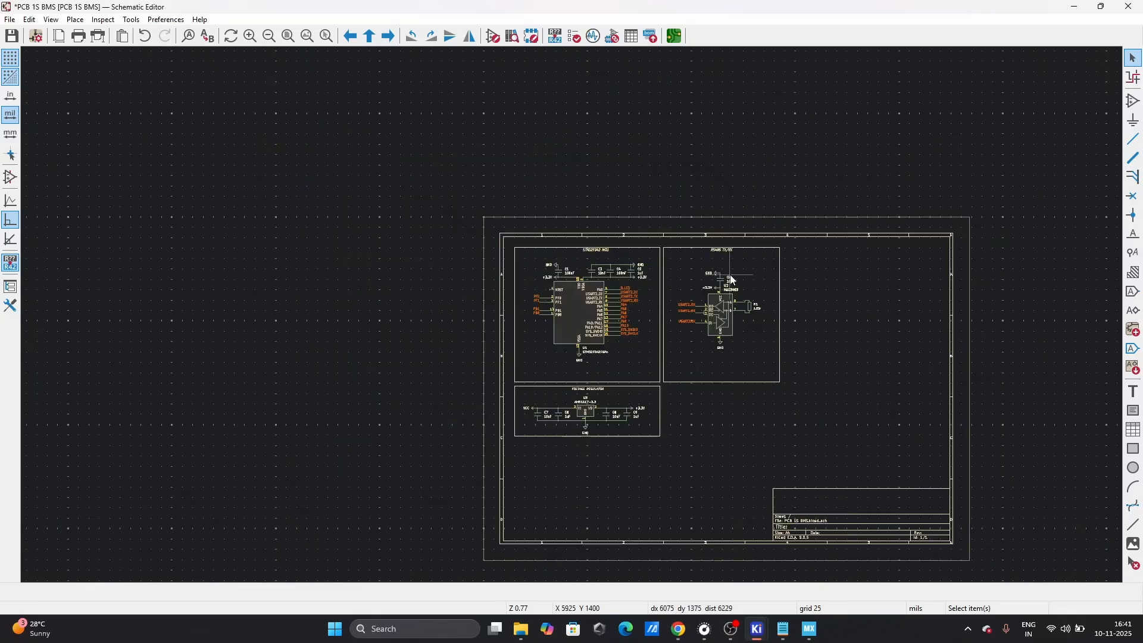
scroll(569, 320, "up", 5)
scroll(568, 322, "down", 7)
scroll(568, 318, "up", 5)
scroll(570, 317, "down", 4)
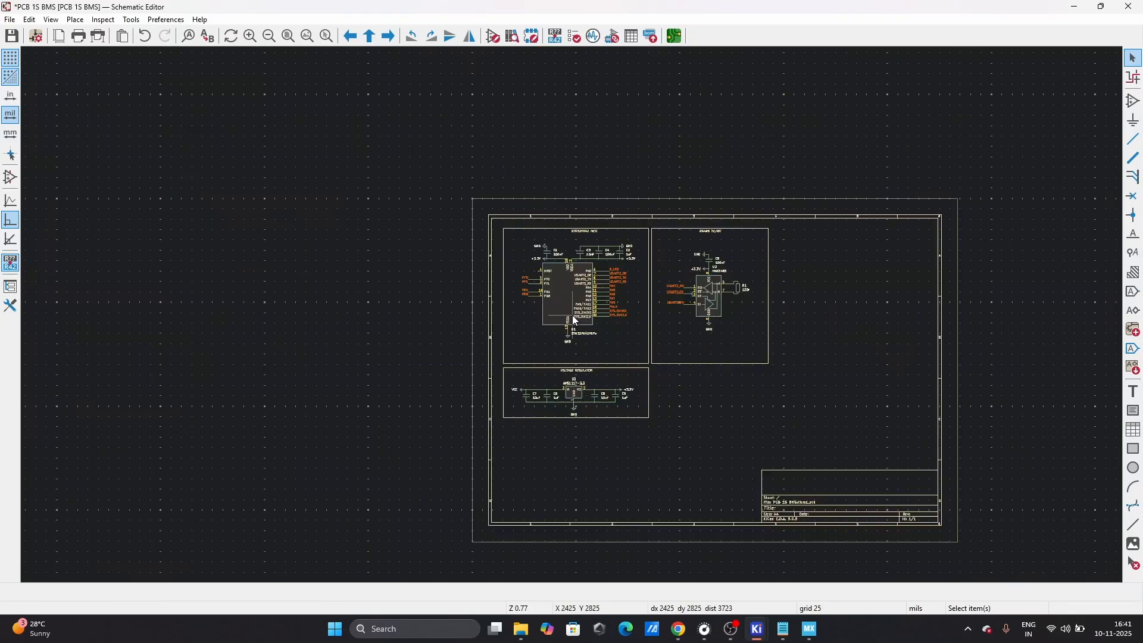
scroll(573, 315, "up", 3)
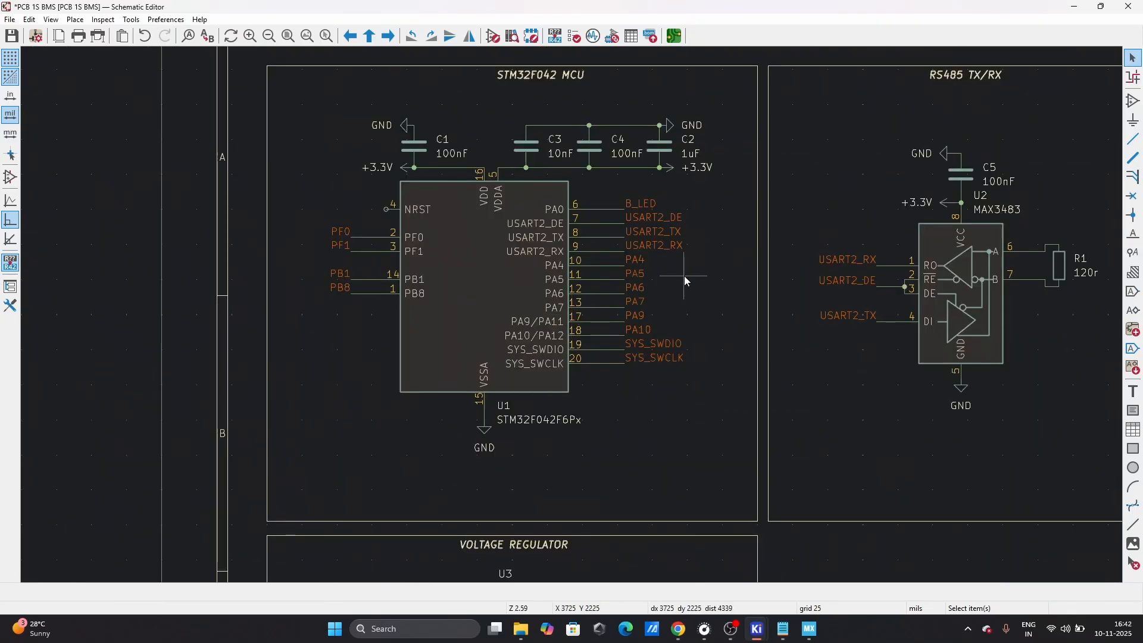
scroll(684, 276, "up", 2)
scroll(572, 316, "down", 4)
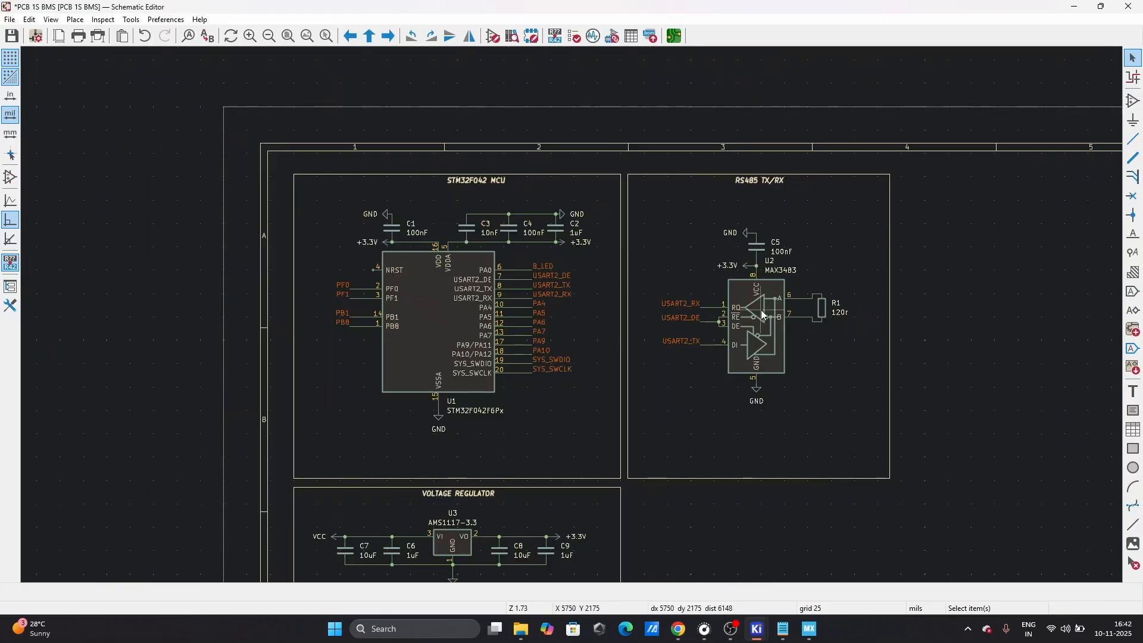
scroll(753, 310, "up", 4)
scroll(673, 295, "down", 2)
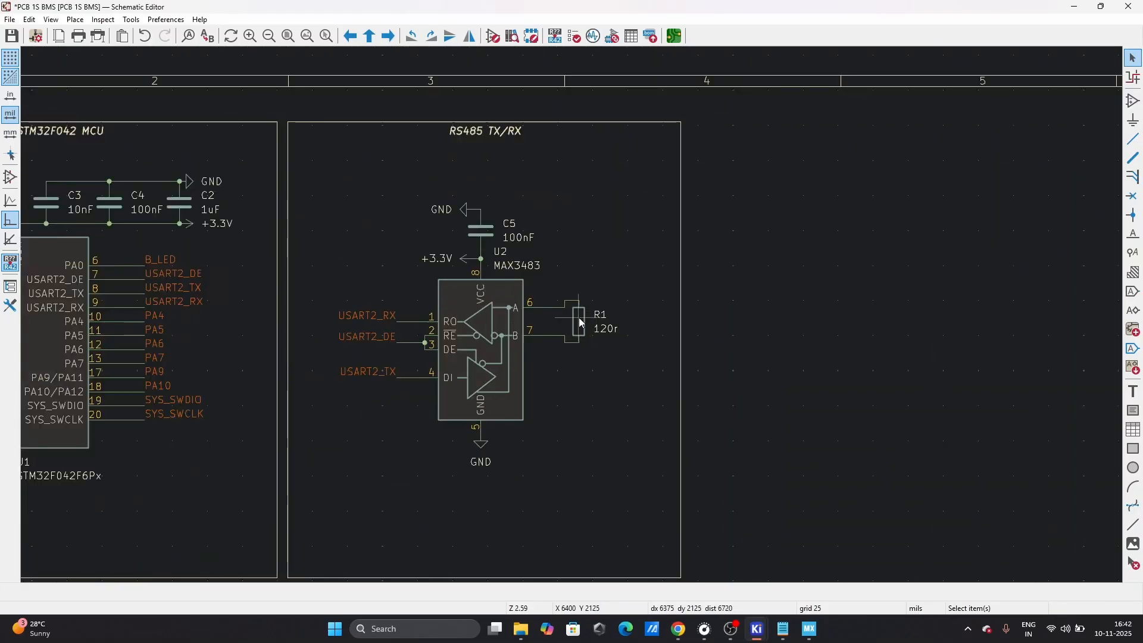
scroll(572, 317, "up", 1)
scroll(572, 316, "up", 1)
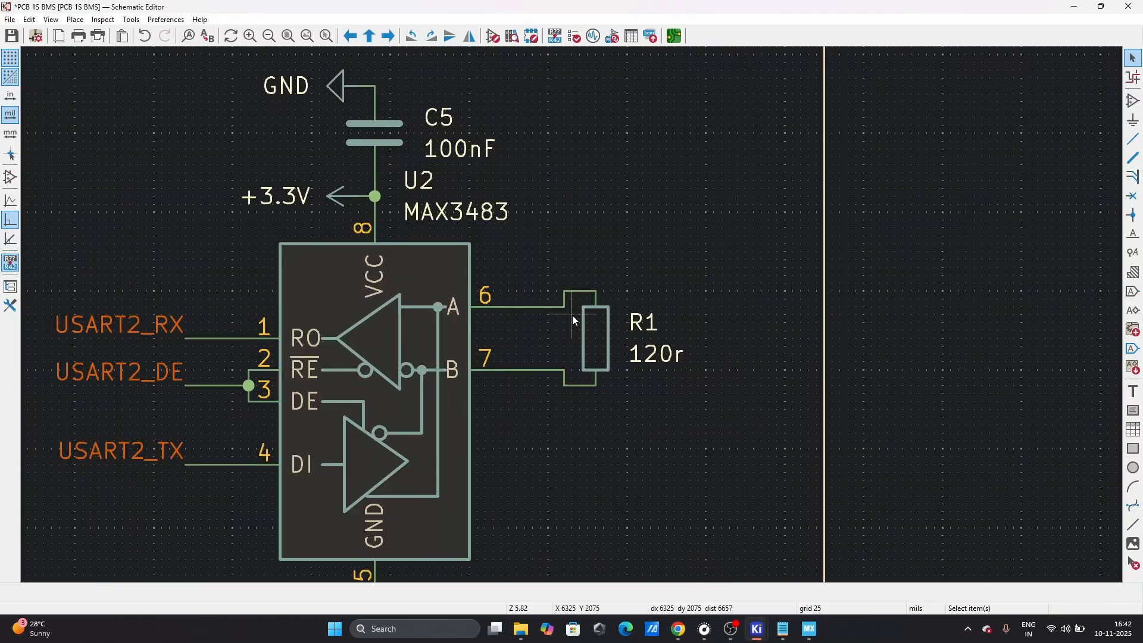
scroll(573, 317, "down", 3)
scroll(573, 317, "down", 1)
scroll(573, 316, "up", 4)
scroll(573, 316, "down", 5)
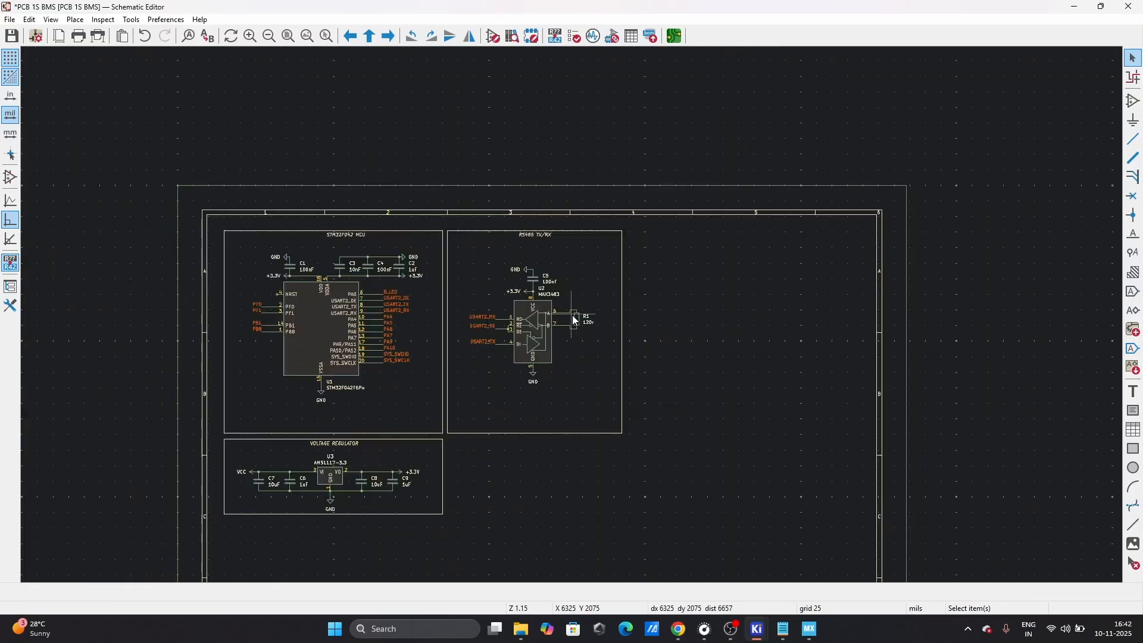
scroll(573, 316, "up", 4)
scroll(573, 315, "up", 1)
scroll(573, 316, "down", 5)
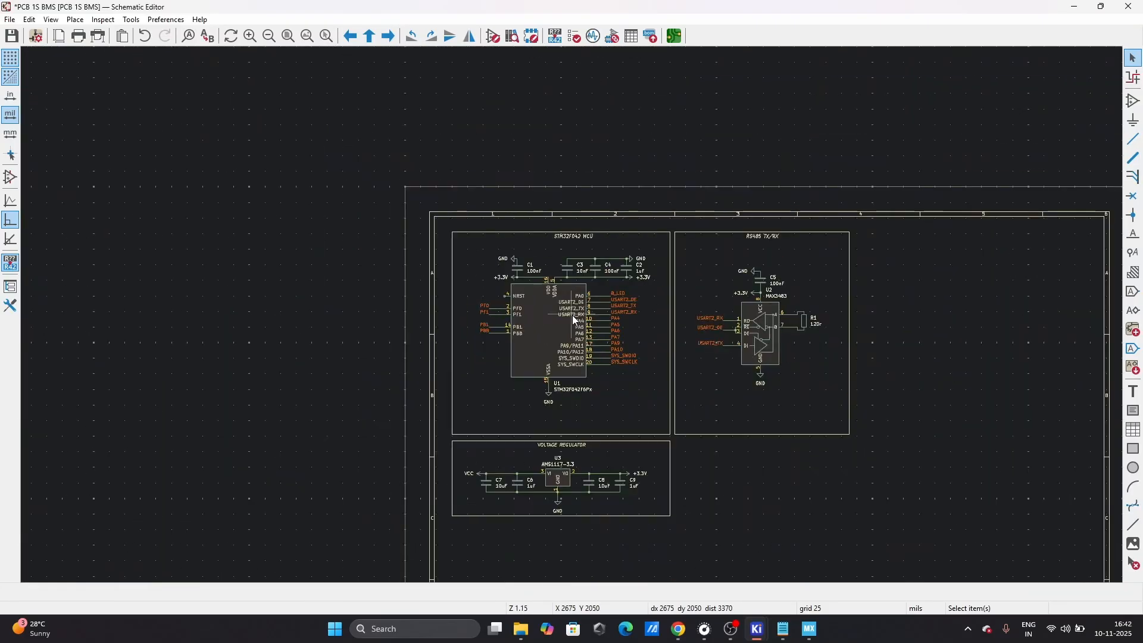
scroll(573, 316, "up", 5)
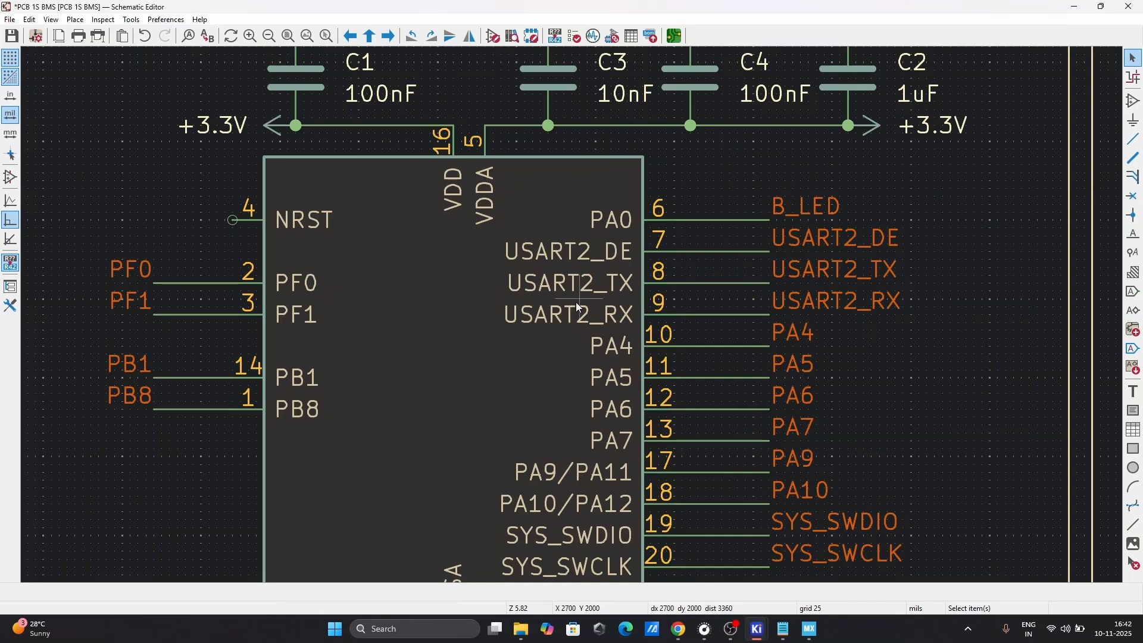
scroll(560, 310, "down", 4)
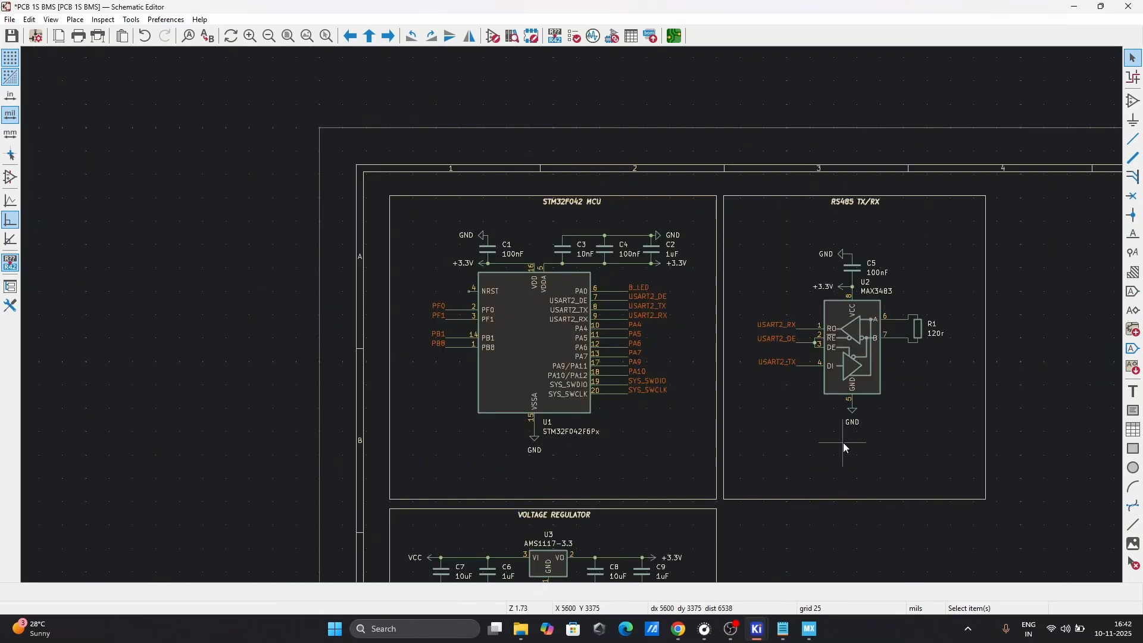
scroll(292, 341, "down", 5)
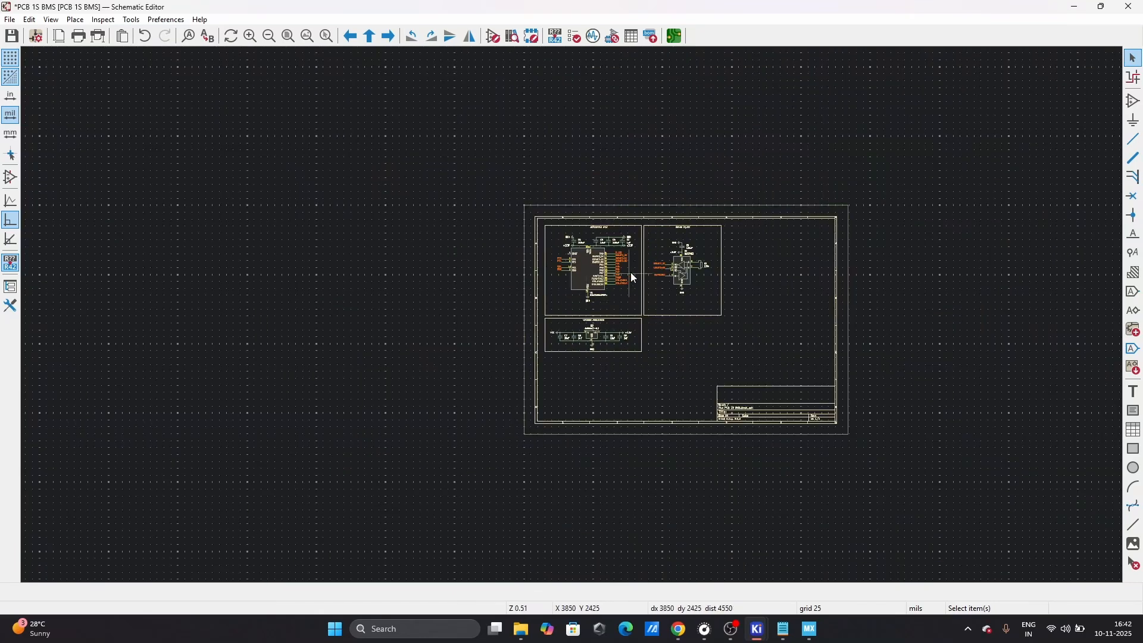
scroll(572, 268, "up", 4)
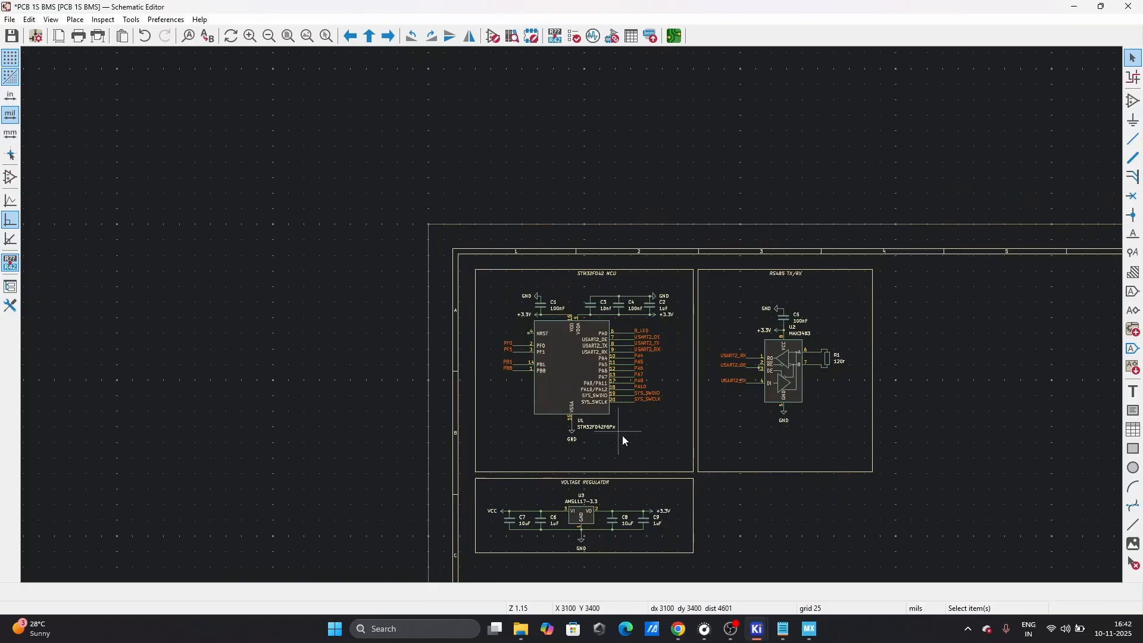
scroll(609, 431, "up", 4)
scroll(573, 316, "down", 2)
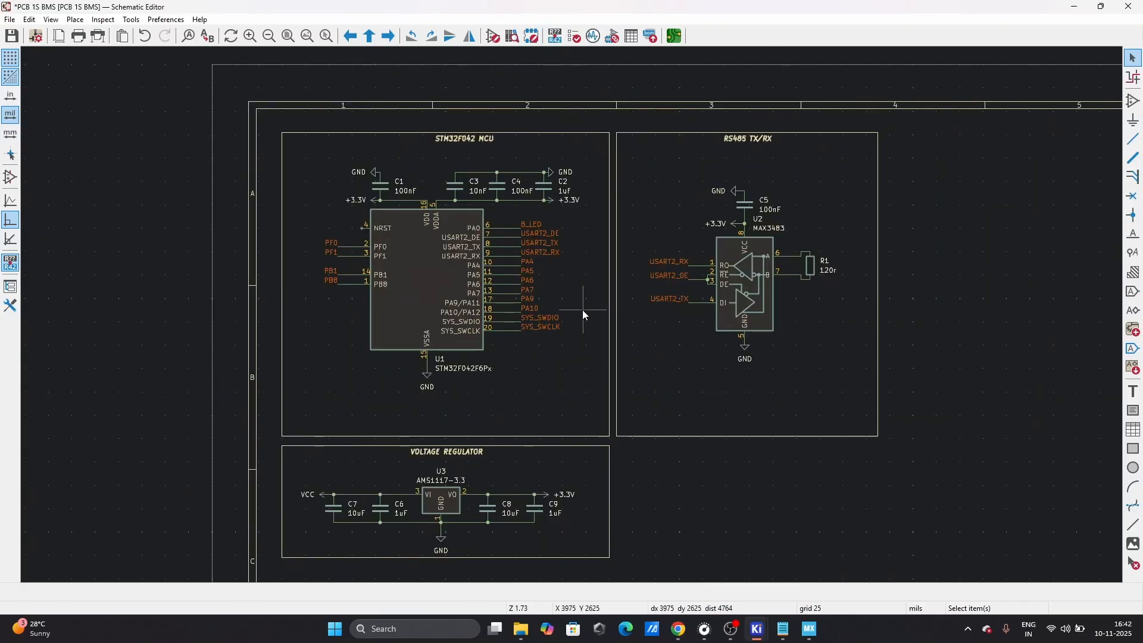
scroll(844, 276, "up", 3)
scroll(573, 316, "down", 5)
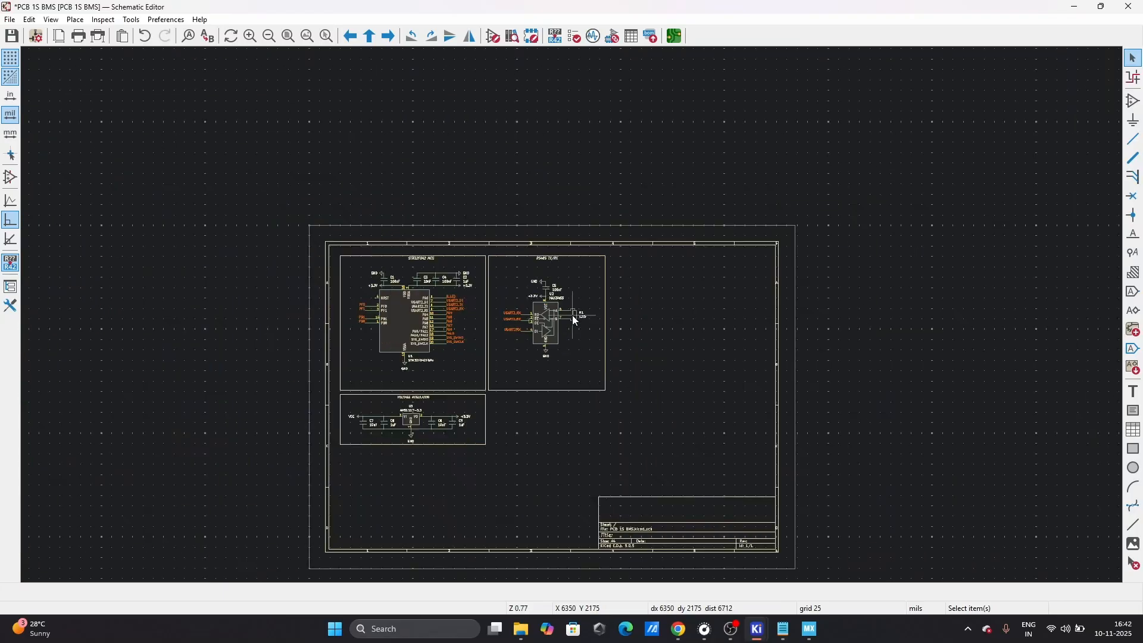
- Place a Conn_01x03_Pin connector symbol beside R1 in the RS485 block, with its pins facing the resistor
scroll(572, 315, "up", 5)
scroll(599, 323, "up", 2)
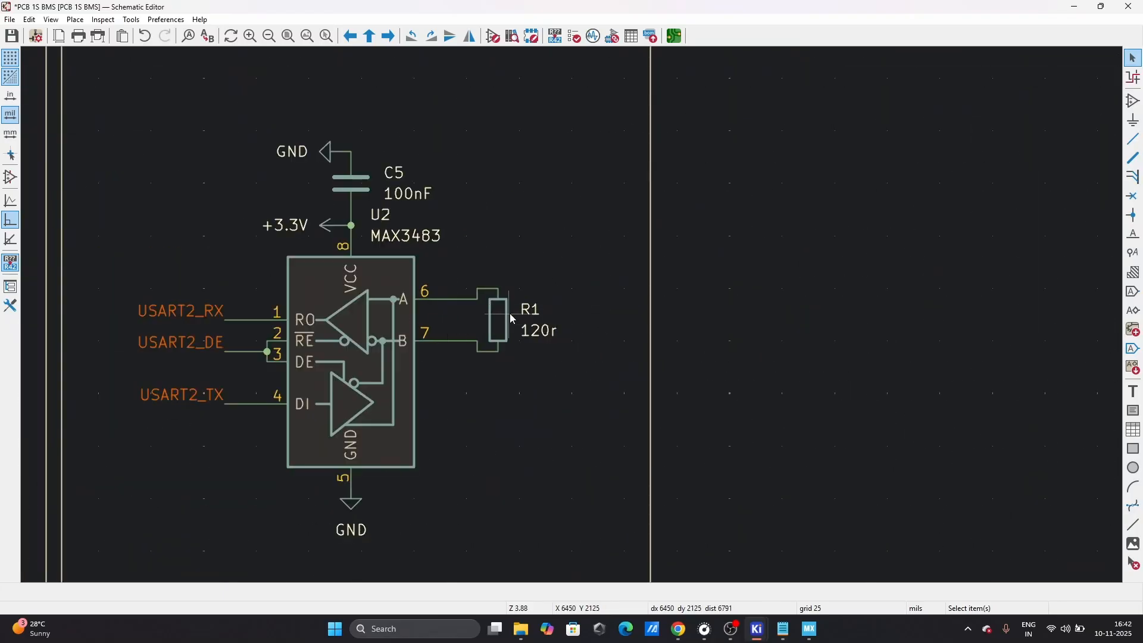
key("a")
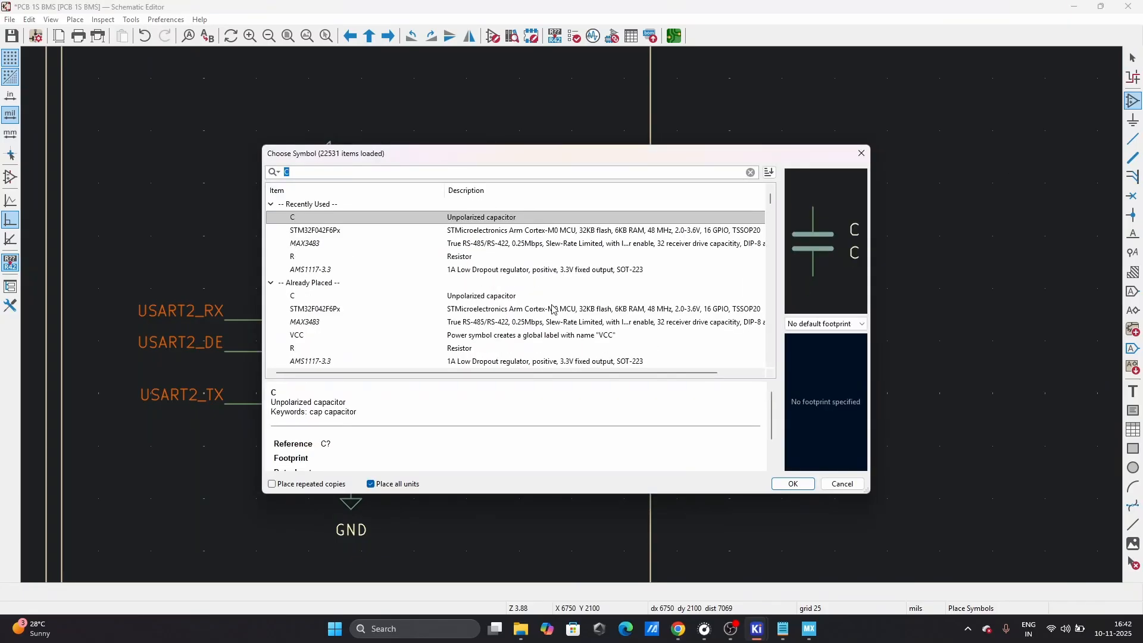
type("CON")
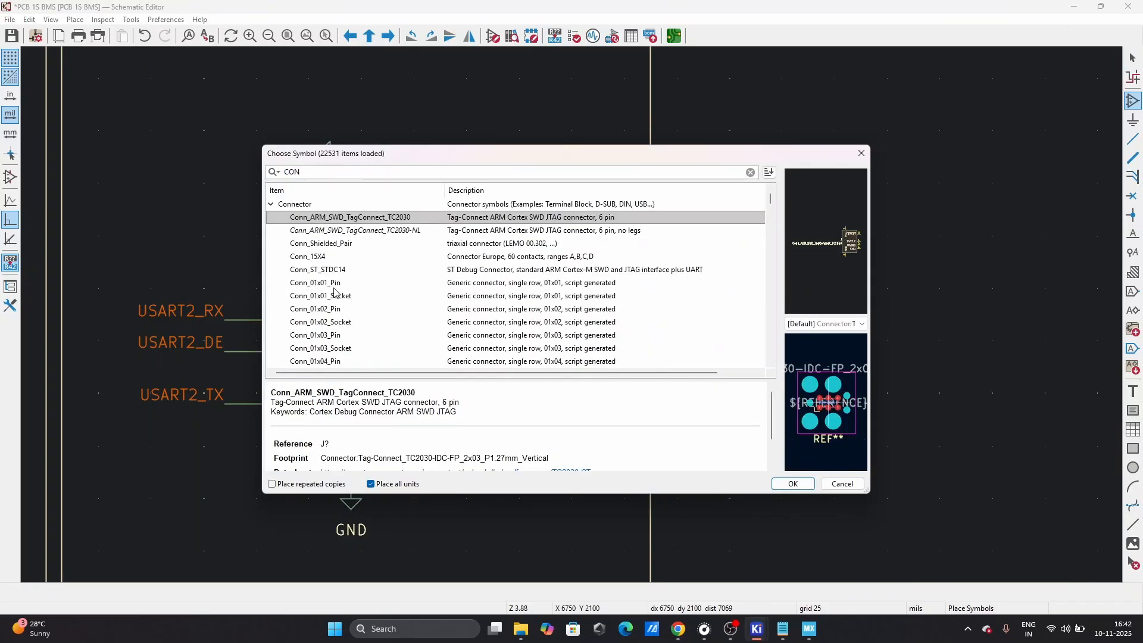
left_click(344, 337)
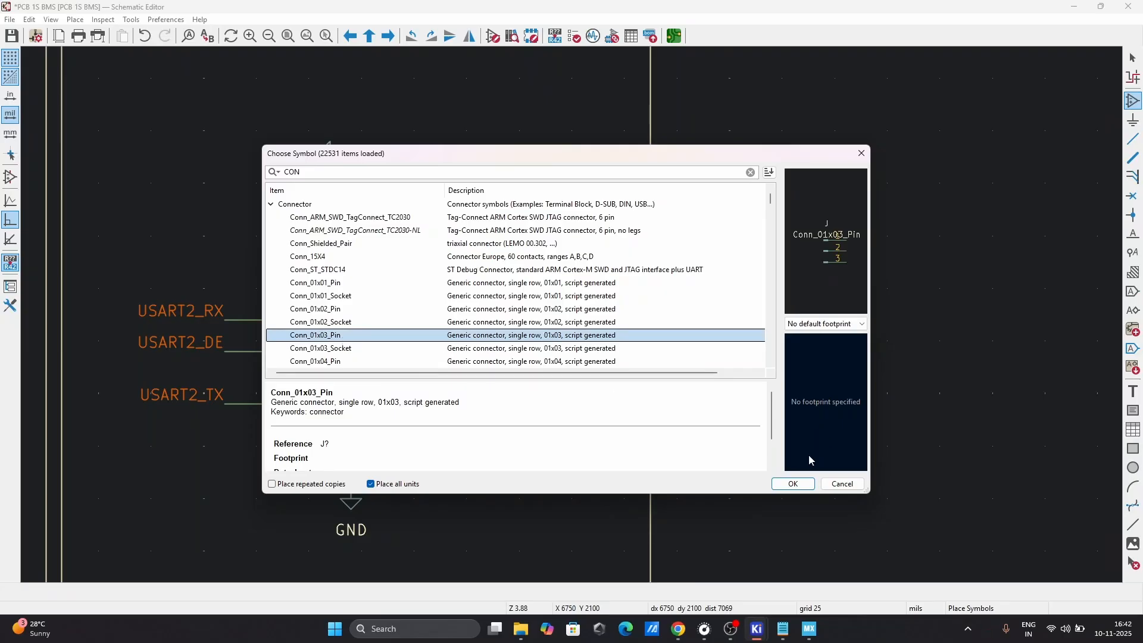
left_click(793, 483)
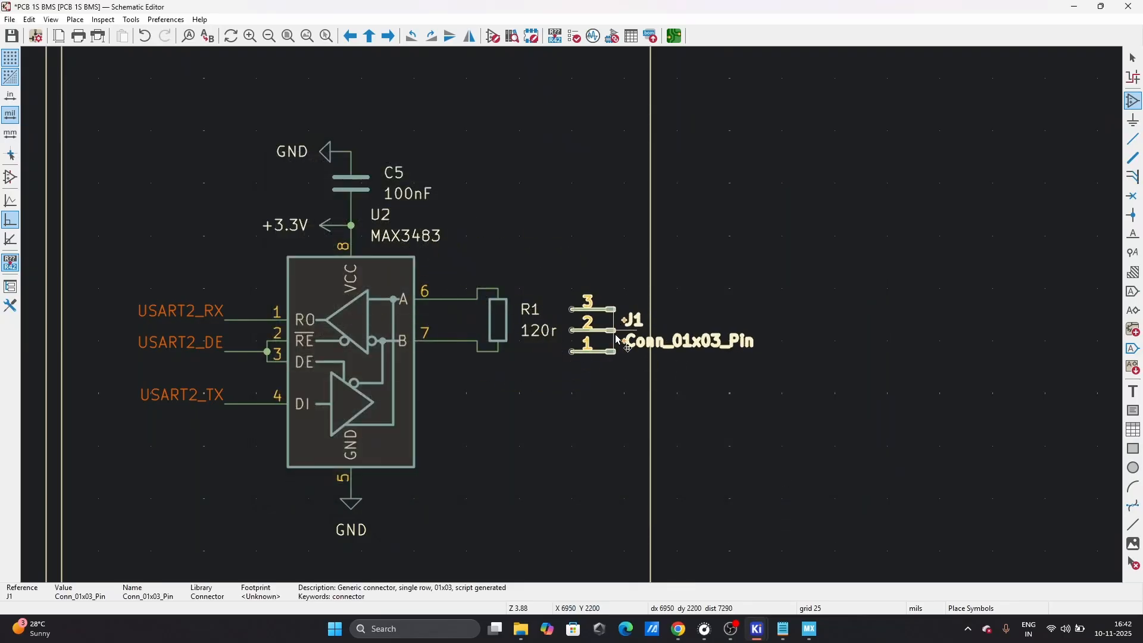
left_click(615, 334)
key("Escape")
- Rotate the connector's value text to vertical and place it just below the J1 reference, alongside the pins
left_click(692, 347)
left_click_drag(703, 348, 626, 466)
key("r")
left_click(608, 441)
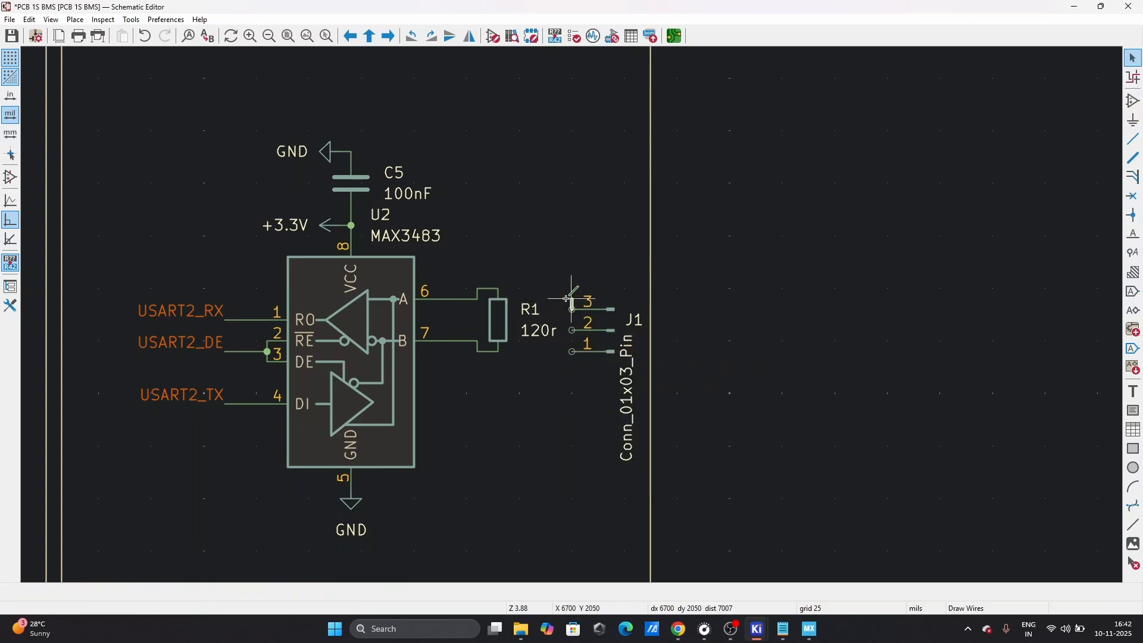
- Wire J1 pin 3 to the upper end of R1 and J1 pin 2 to its lower end
key("w")
left_click(498, 289)
left_click(571, 331)
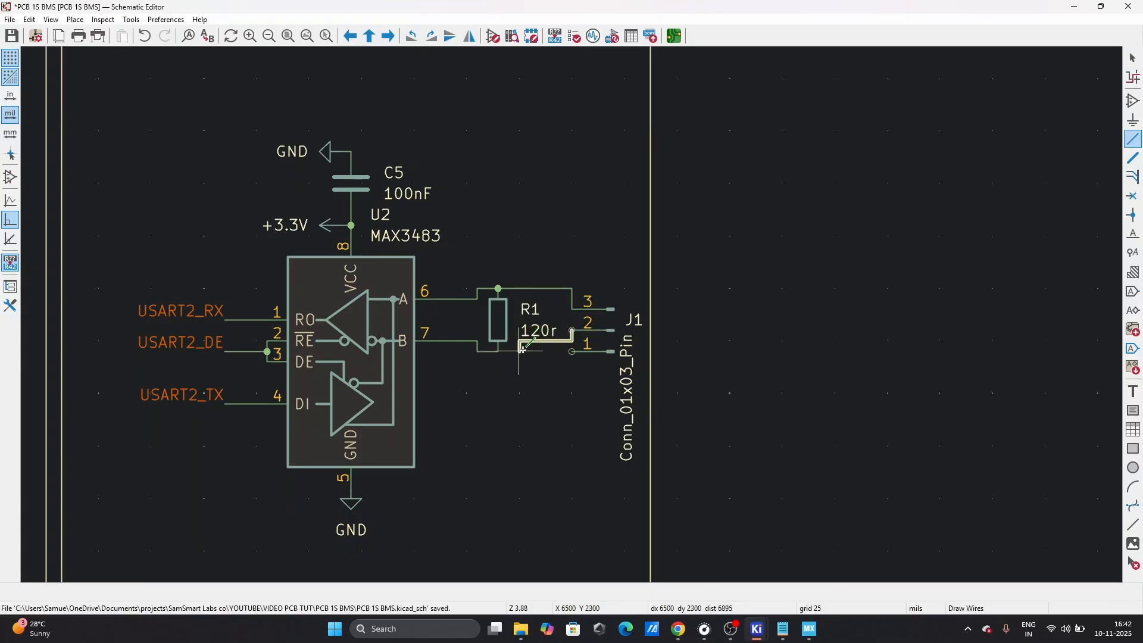
key("Escape")
key("Escape")
- Delete the wire between J1 pin 3 and R1 and redraw it with a stepped route mirroring the pin 2 wire
left_click(552, 286)
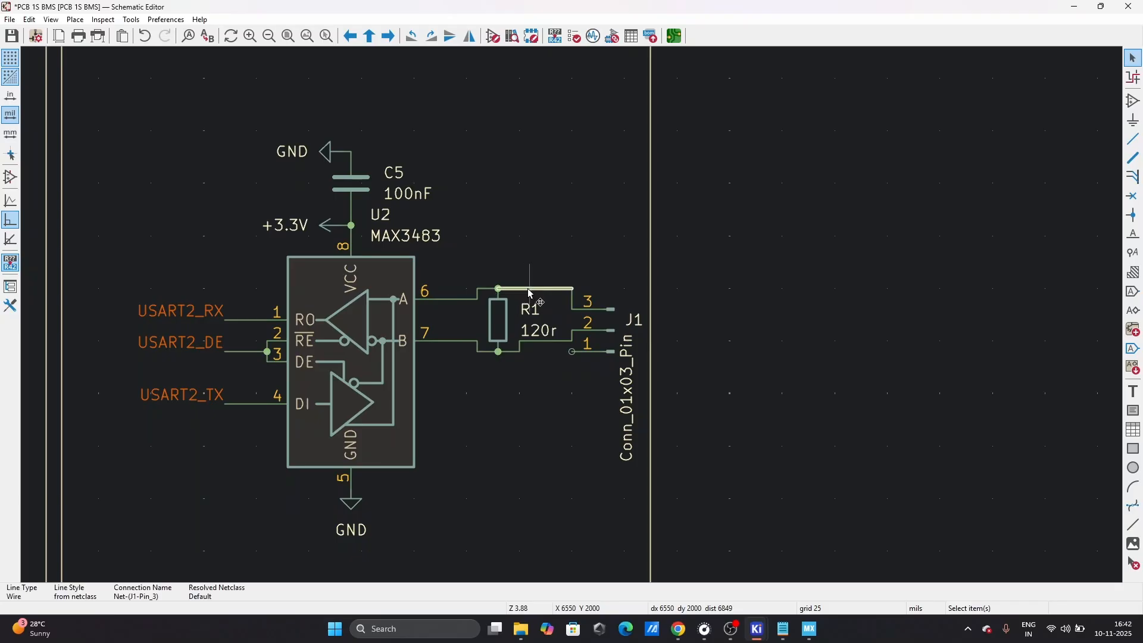
key("Delete")
left_click(573, 302)
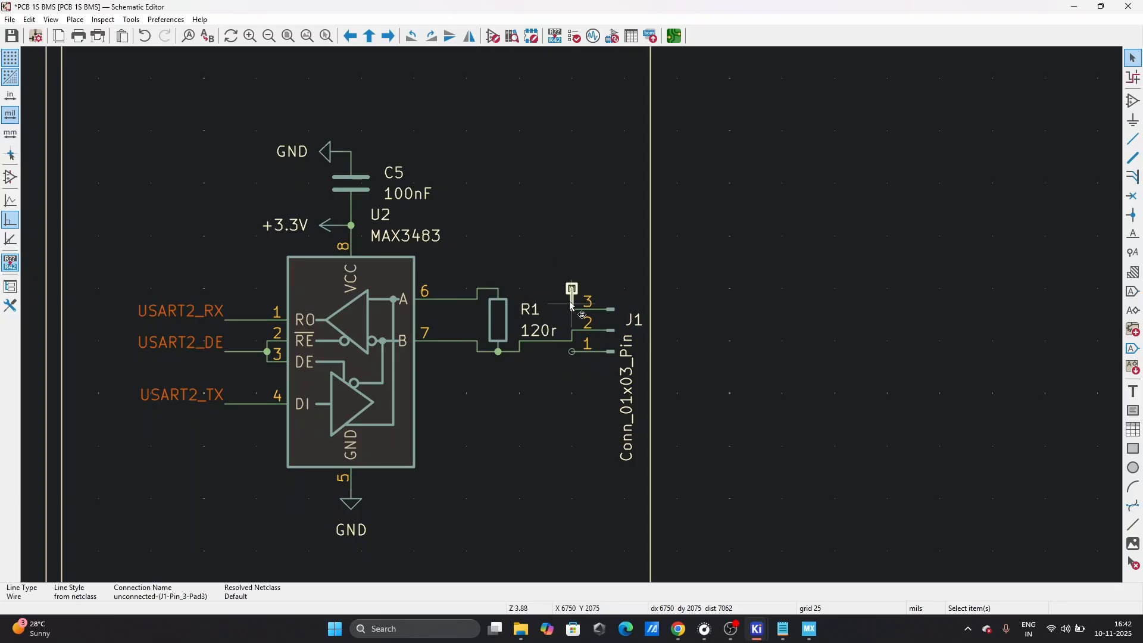
key("Delete")
key("w")
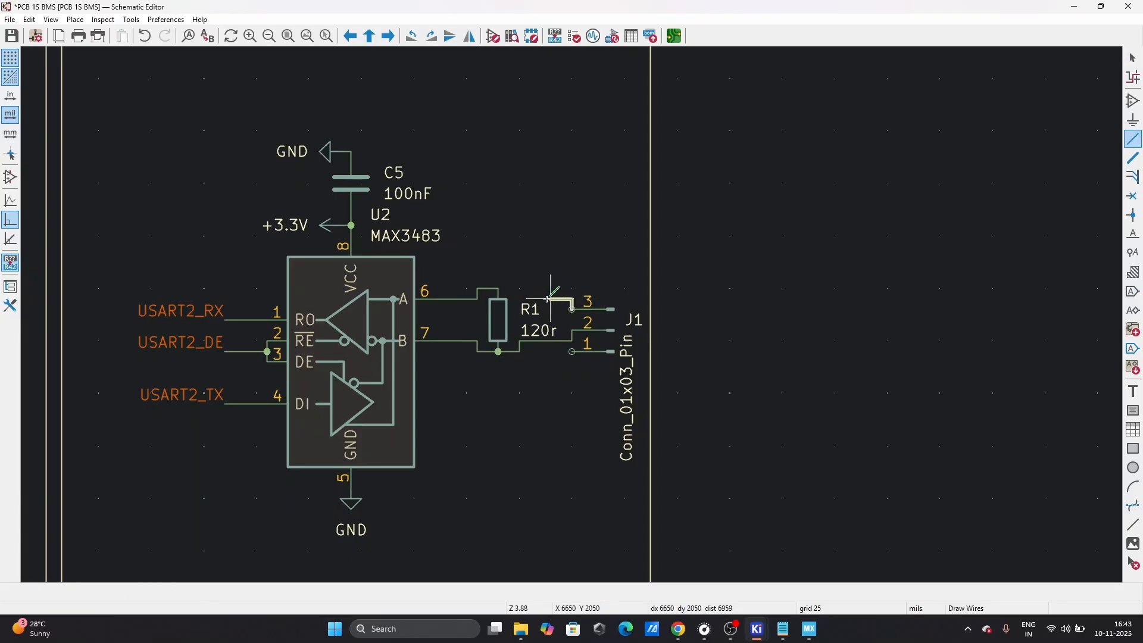
left_click(522, 299)
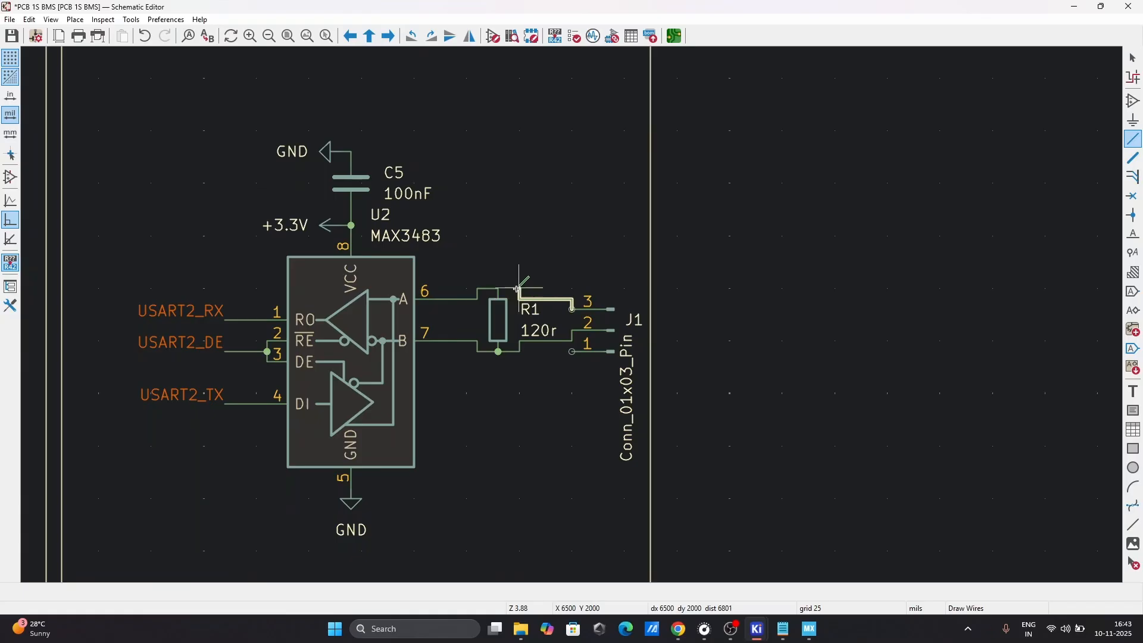
left_click(498, 288)
key("Escape")
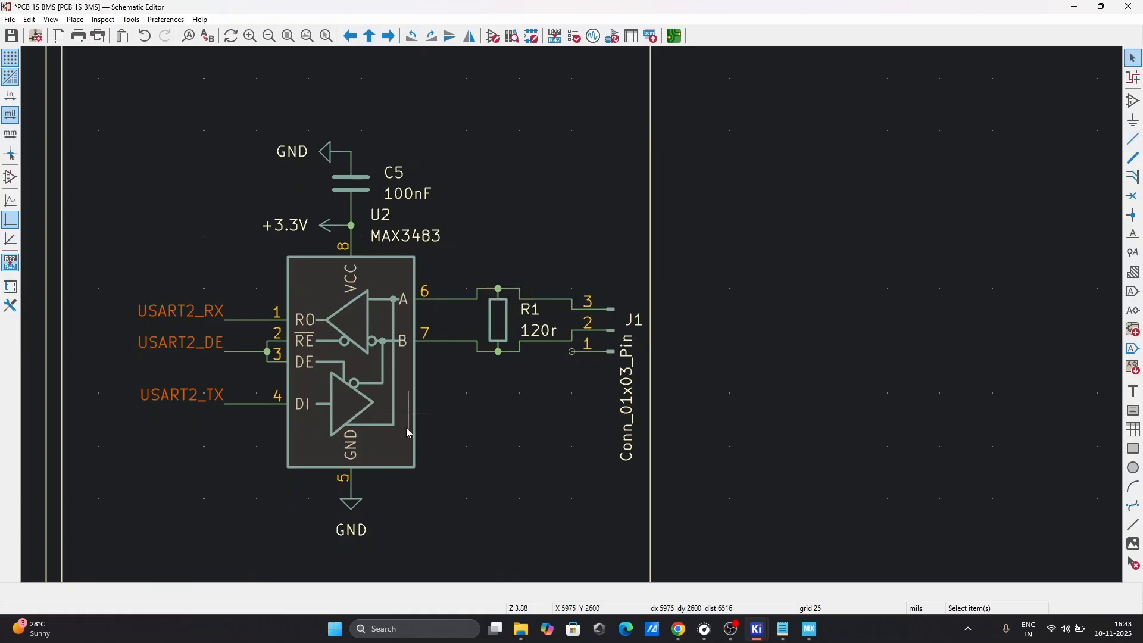
- Duplicate the GND symbol under the MAX3483 and attach the copy to J1 pin 1
left_click(351, 501)
key("ctrl+d")
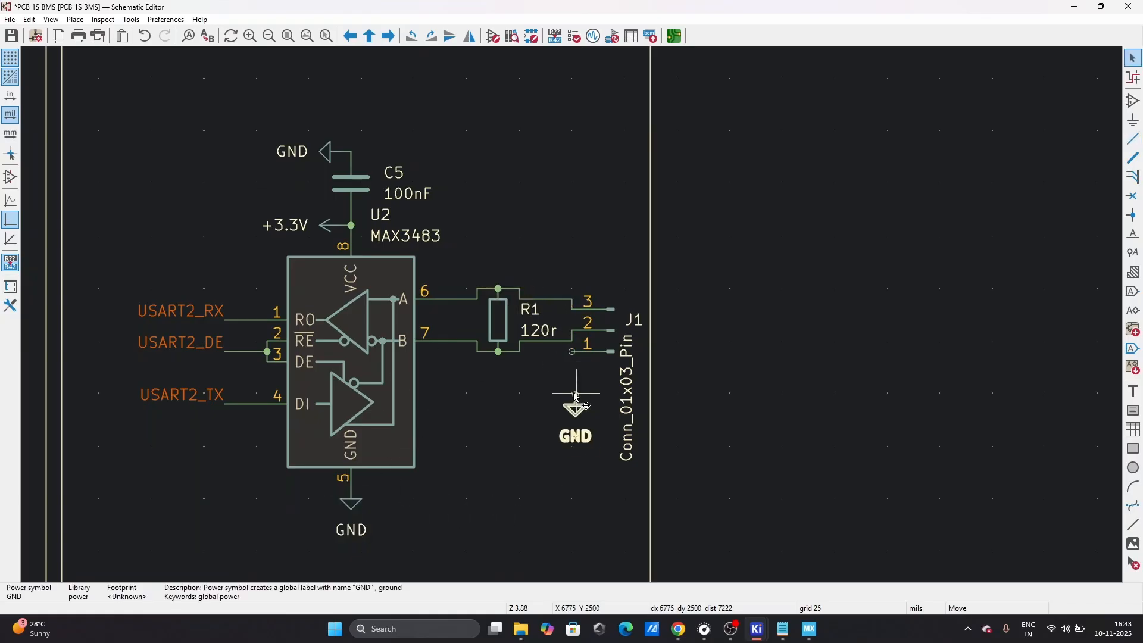
left_click(532, 408)
scroll(529, 402, "down", 2)
scroll(573, 315, "up", 4)
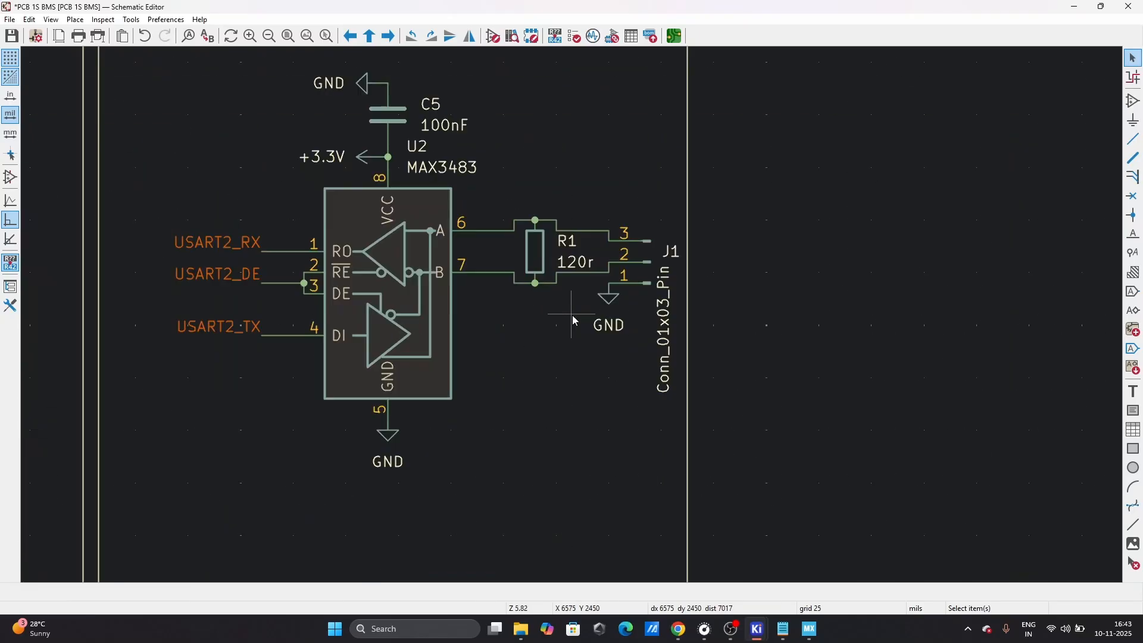
left_click(613, 333)
- Open the footprint chooser for connector J1 and filter the footprints for PIN HE
double_click(689, 240)
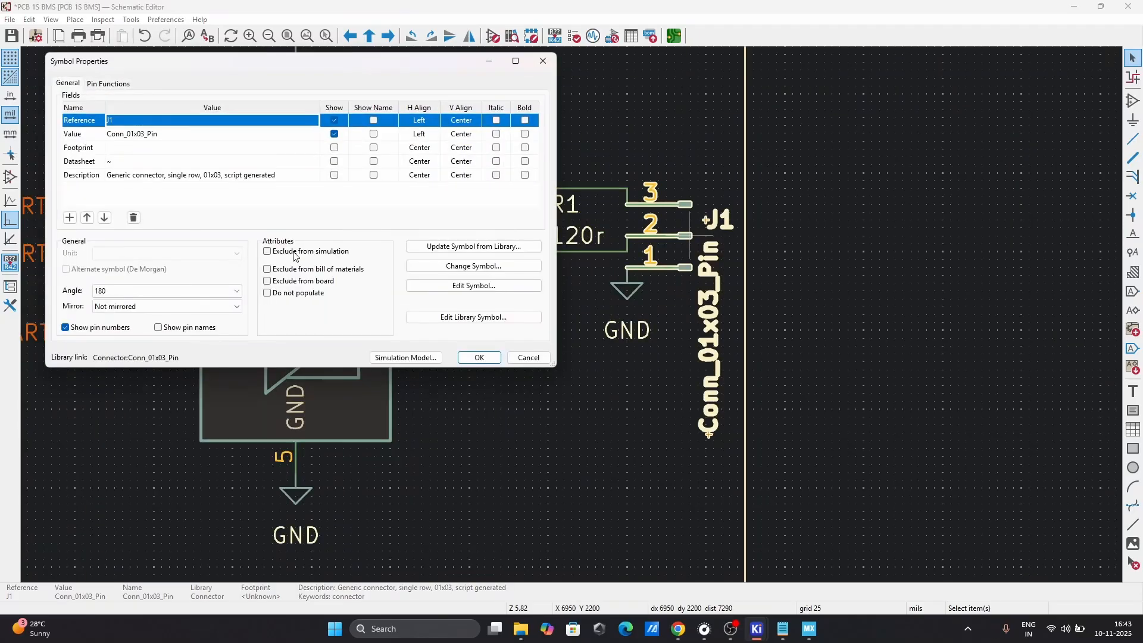
left_click(226, 149)
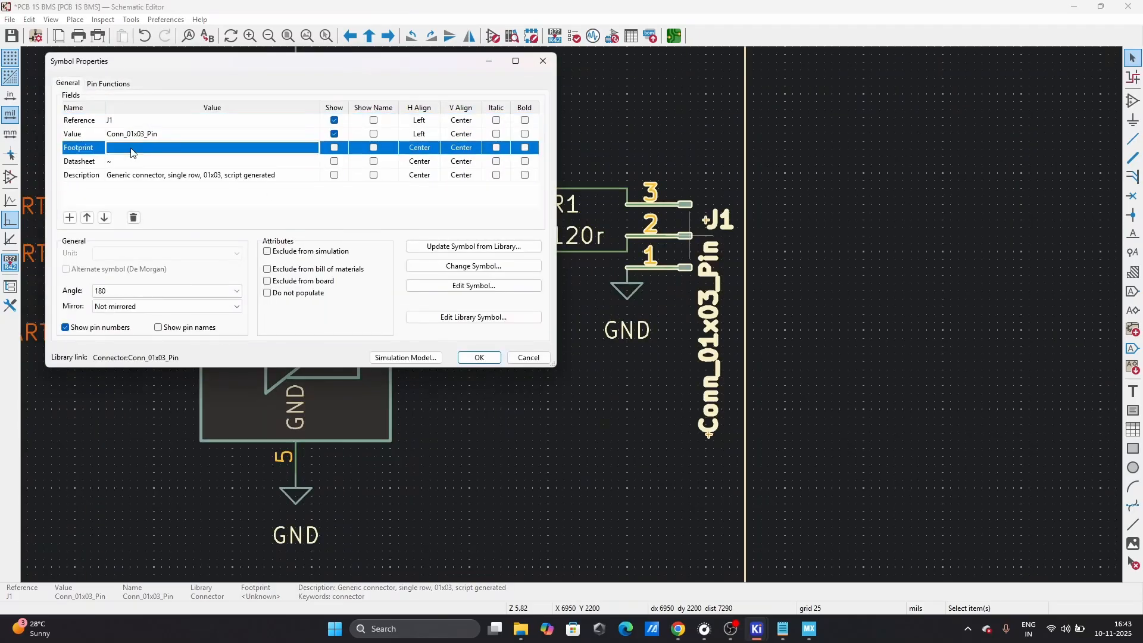
left_click(313, 149)
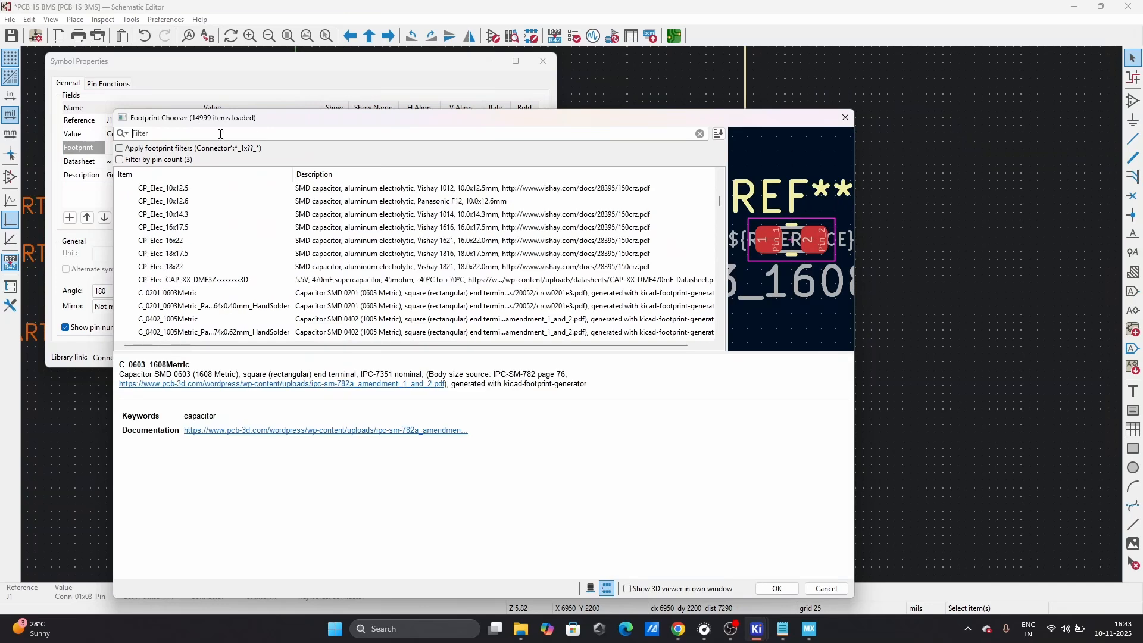
type("Pi")
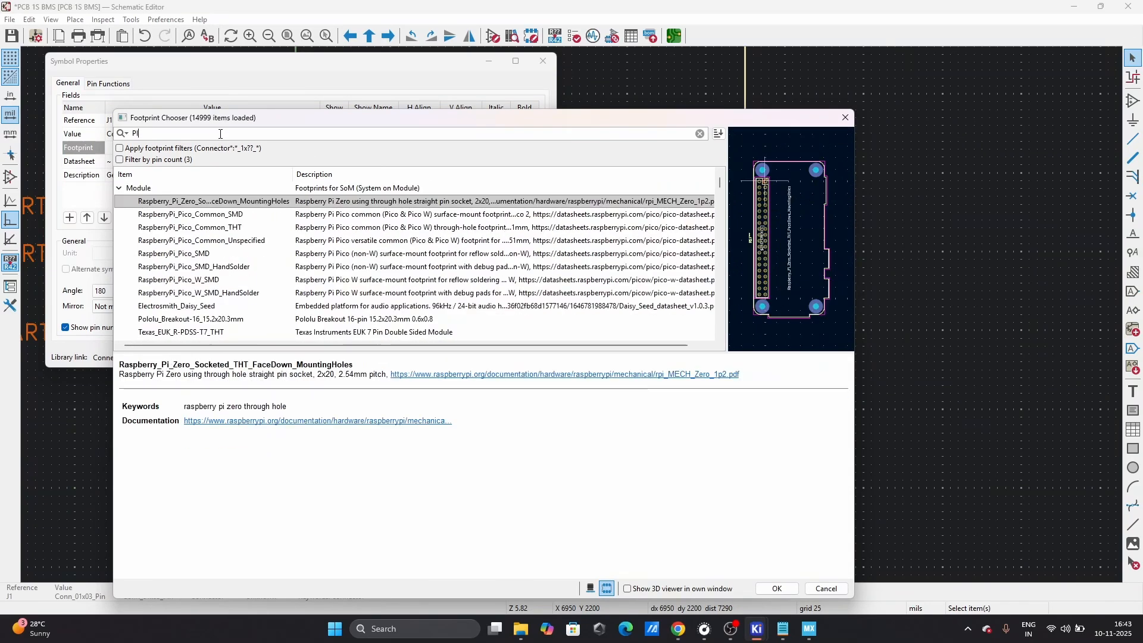
type("N HE")
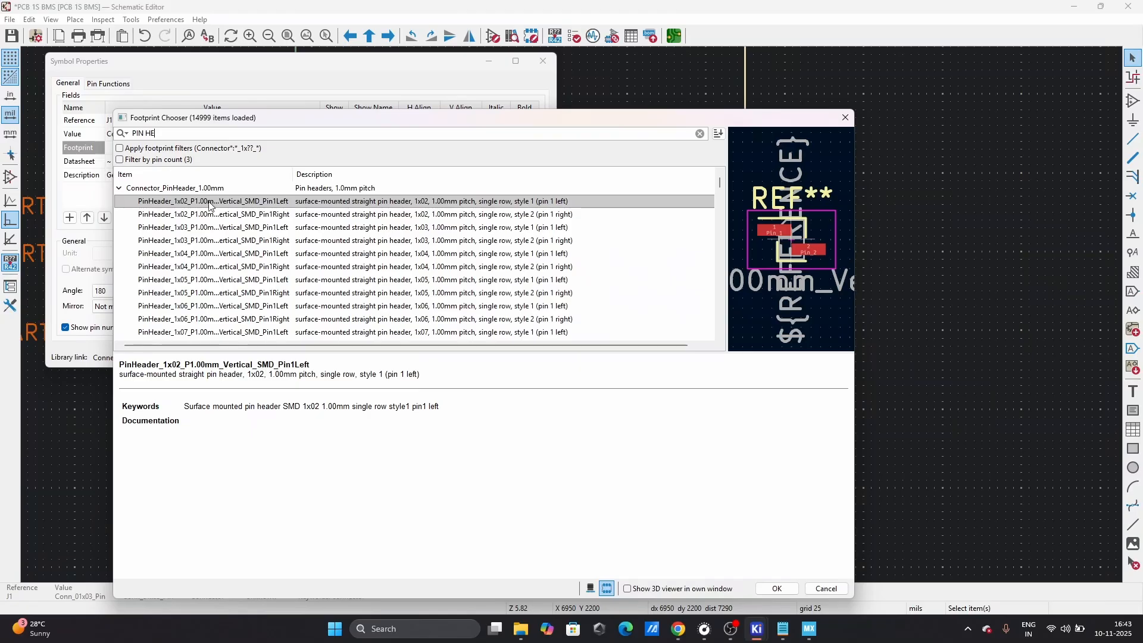
- Assign the through-hole footprint PinHeader_1x03_P2.54mm_Vertical to J1 and apply the symbol properties
scroll(268, 258, "down", 9)
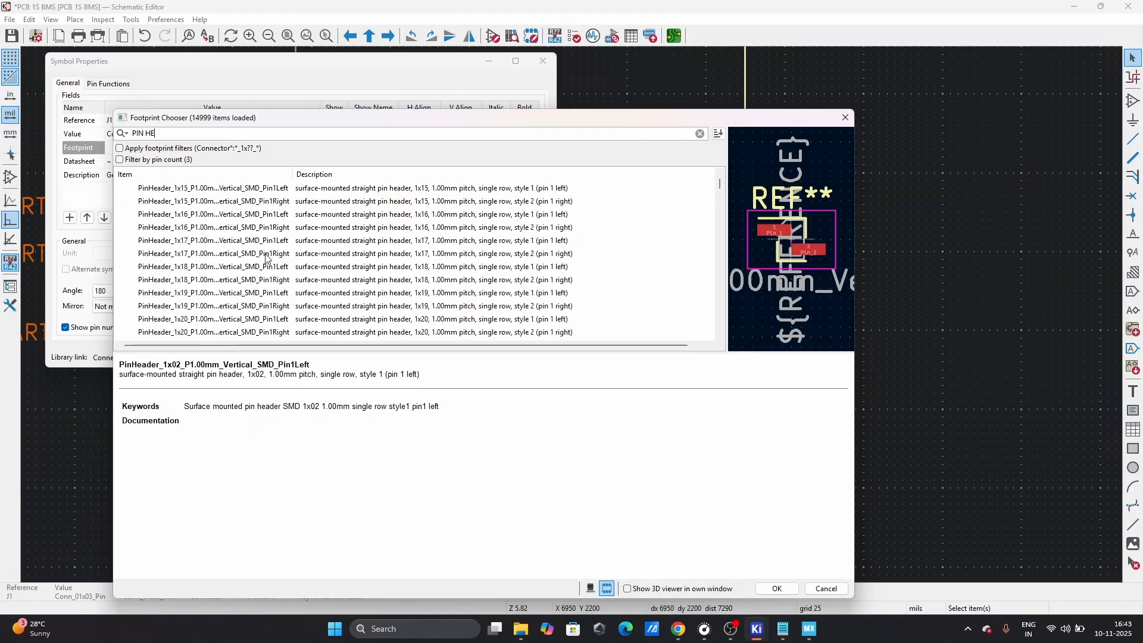
scroll(267, 258, "down", 20)
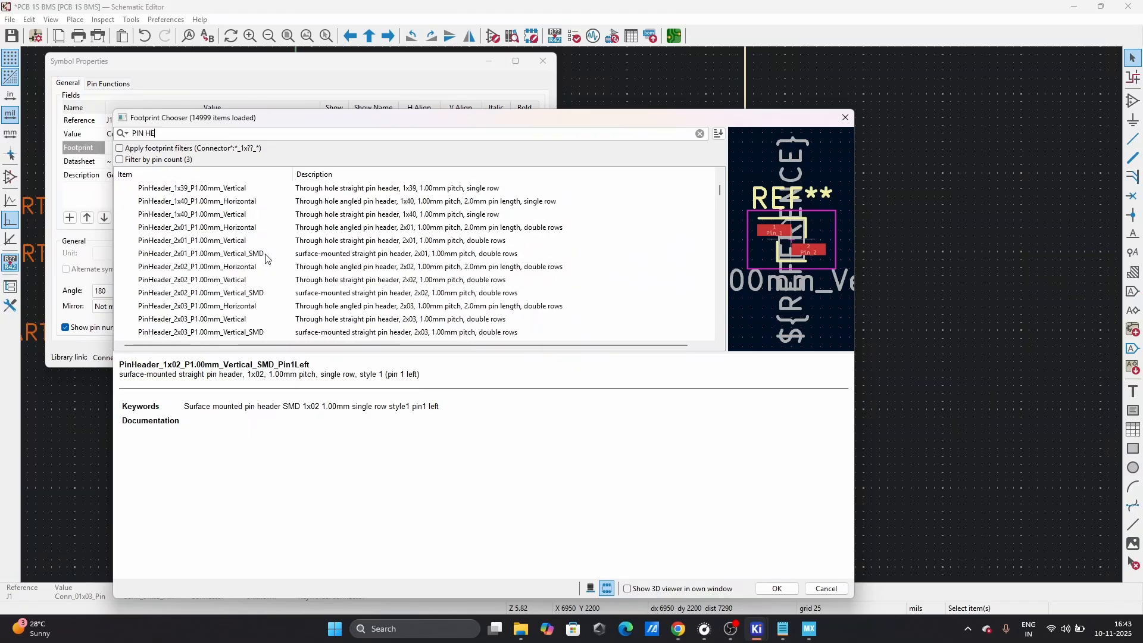
scroll(266, 257, "down", 20)
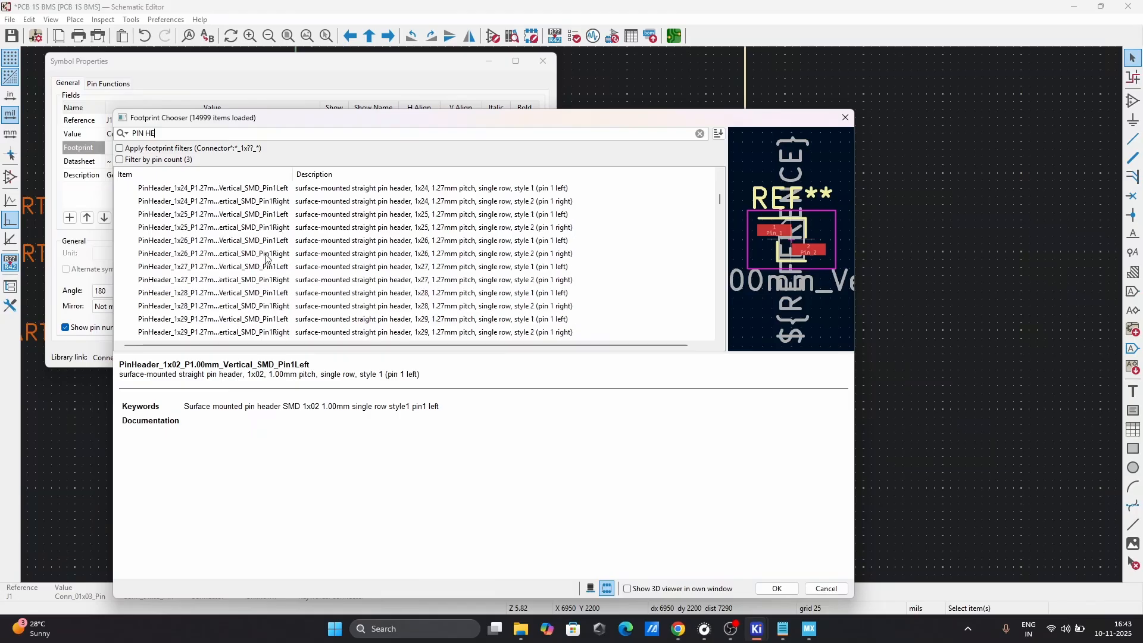
scroll(268, 260, "down", 20)
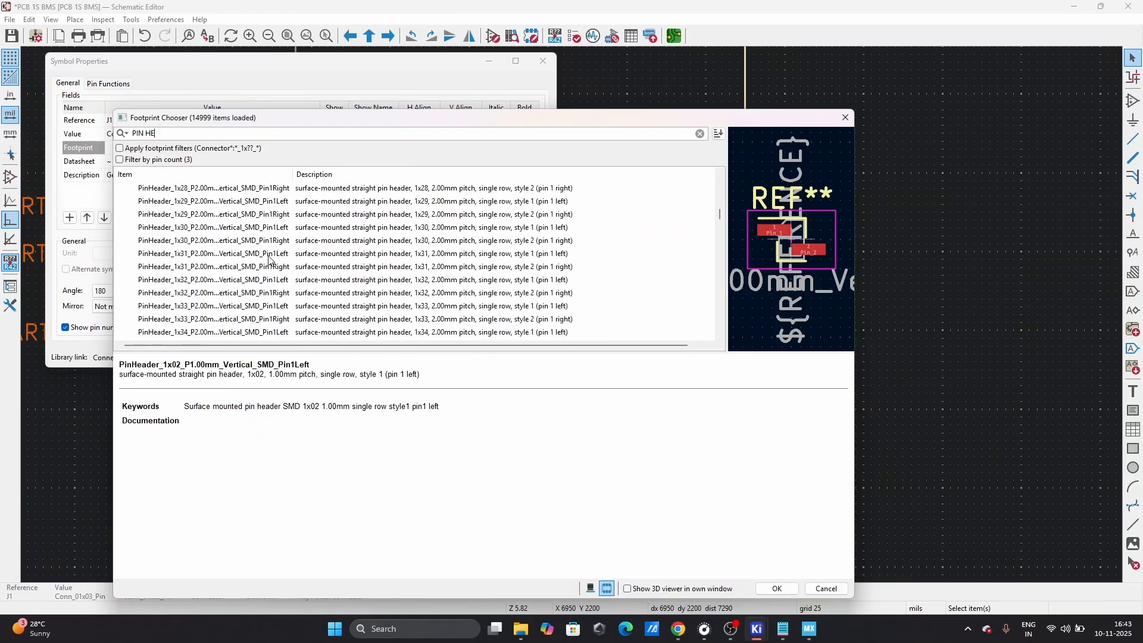
scroll(268, 261, "down", 20)
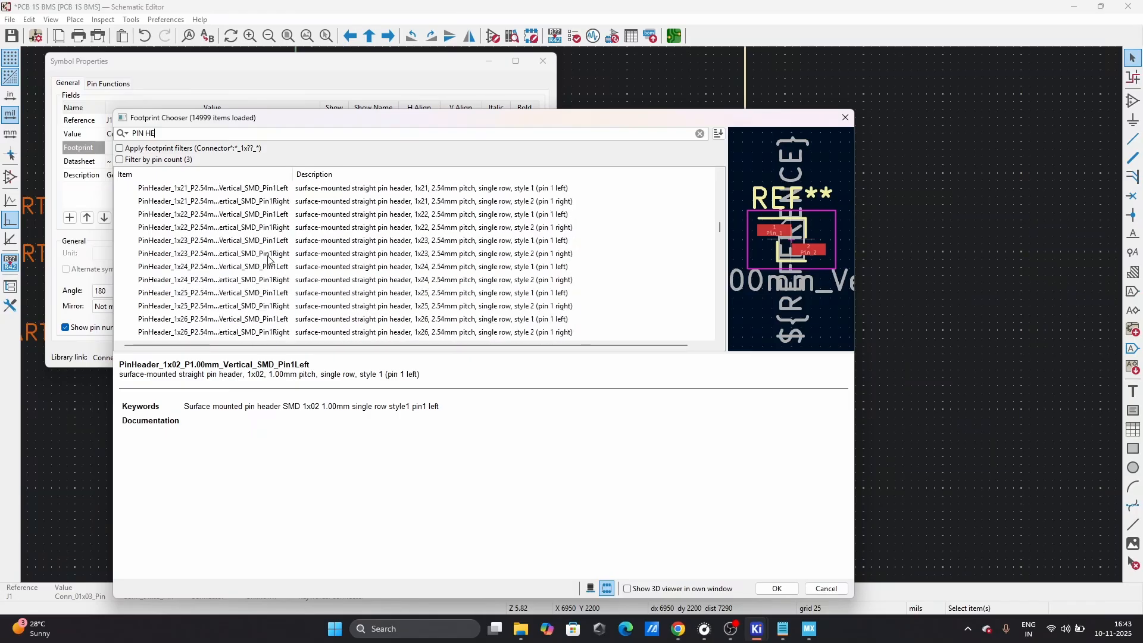
scroll(201, 266, "down", 20)
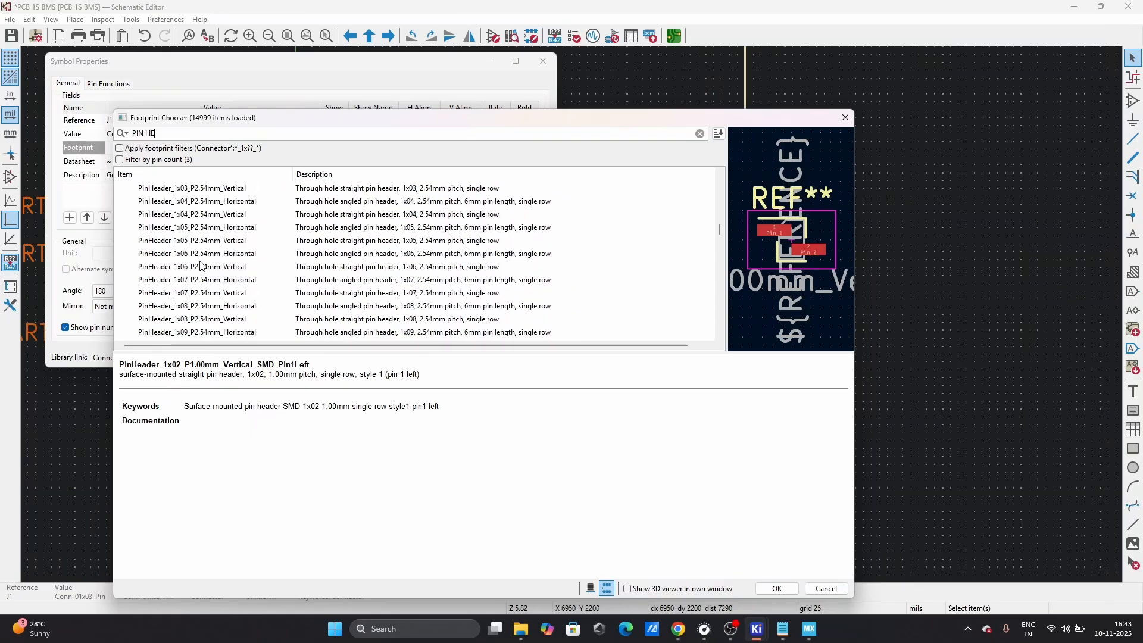
scroll(201, 266, "up", 8)
scroll(201, 266, "down", 2)
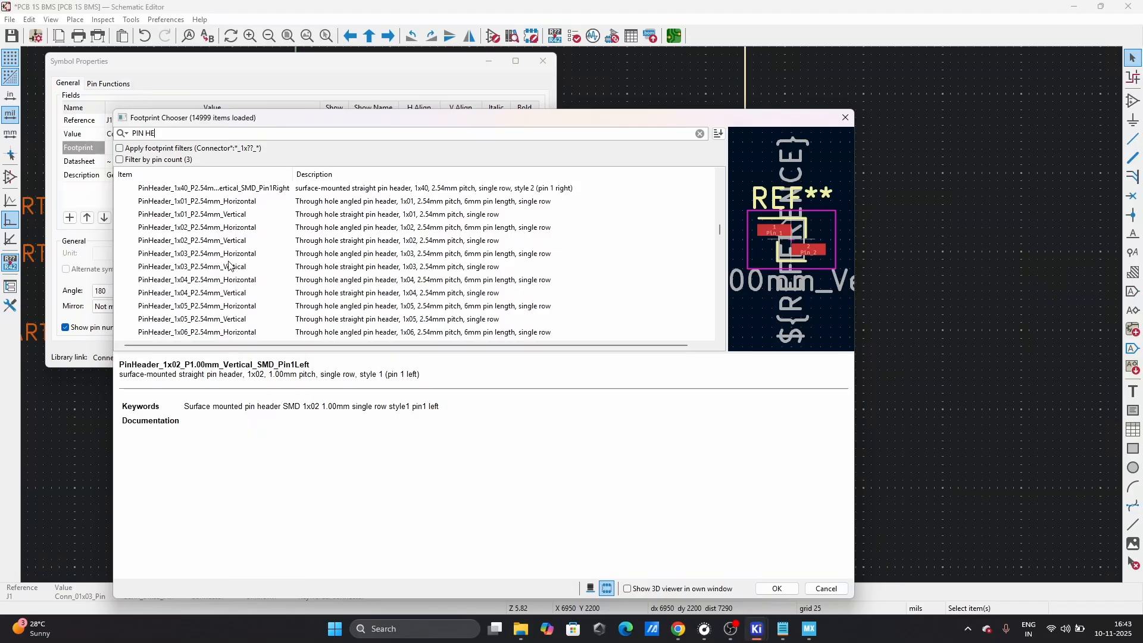
left_click(215, 242)
left_click(219, 268)
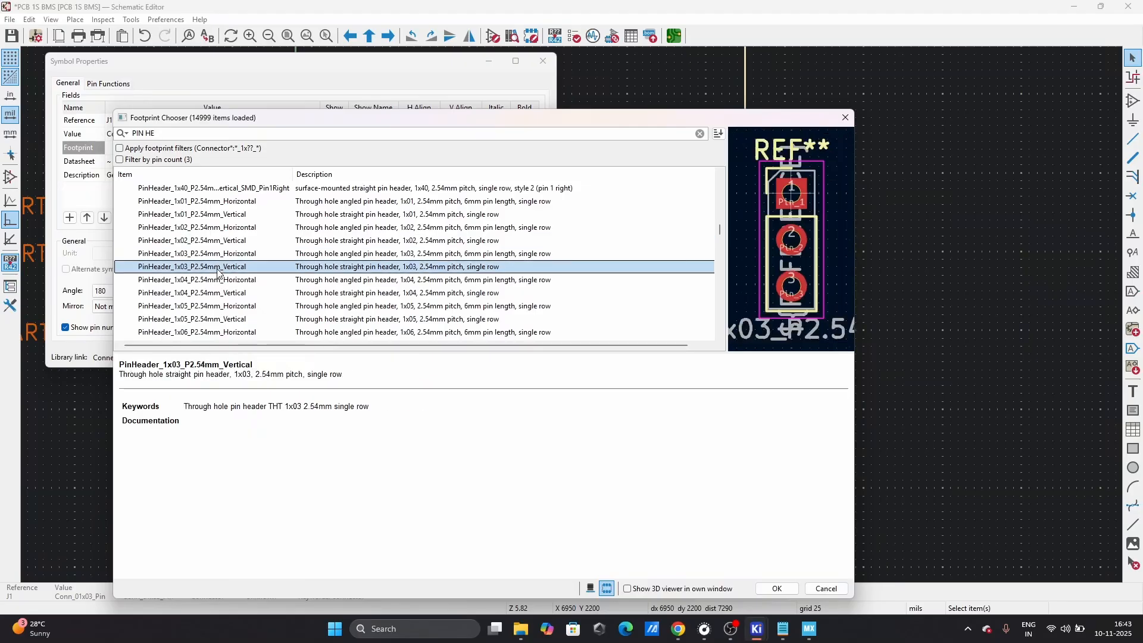
left_click(776, 589)
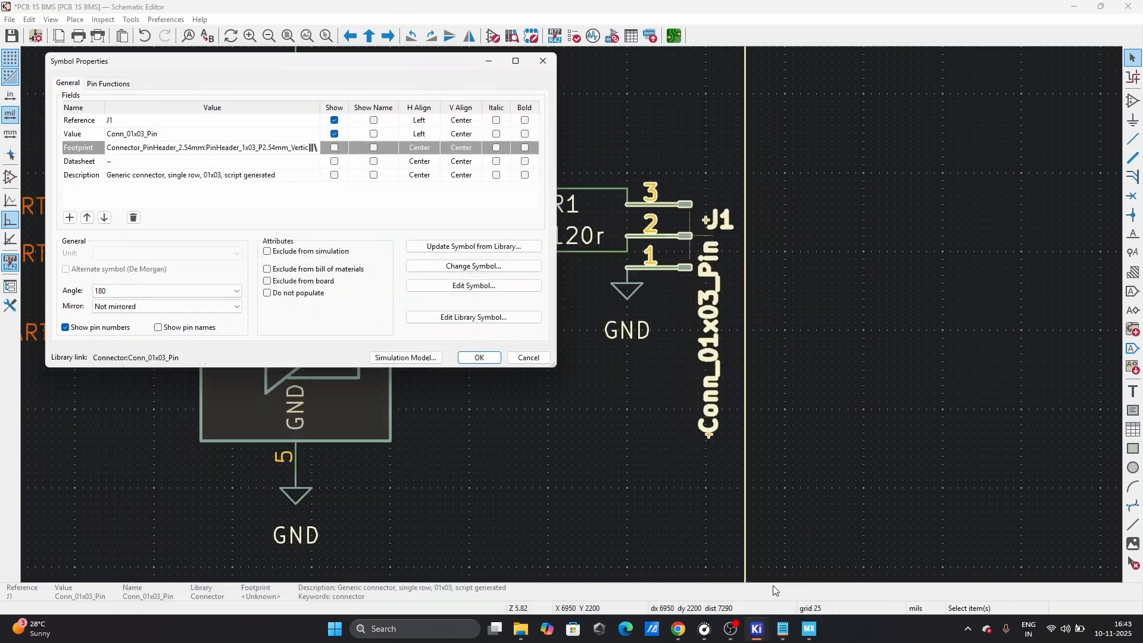
left_click(480, 357)
scroll(424, 285, "down", 5)
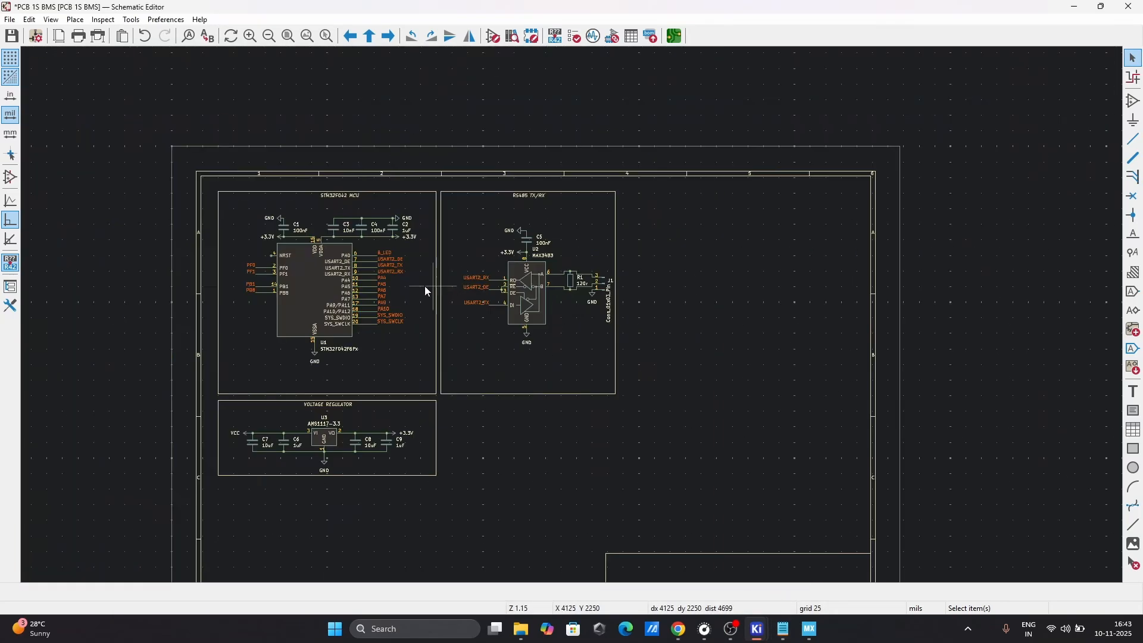
scroll(424, 286, "up", 4)
scroll(567, 316, "down", 3)
scroll(573, 316, "up", 3)
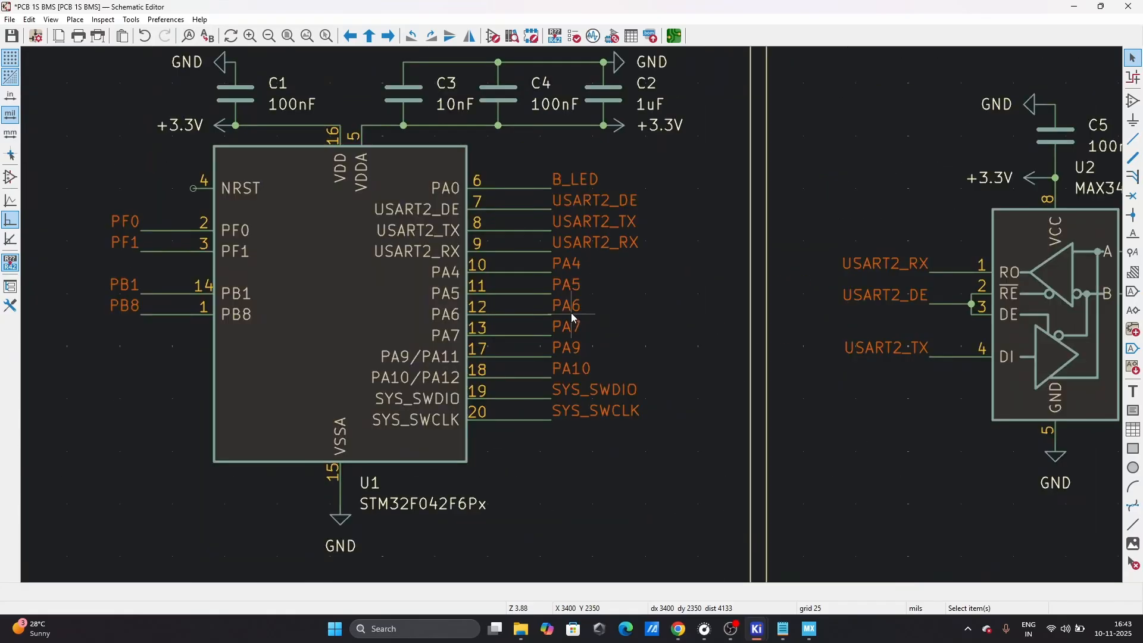
scroll(573, 317, "down", 3)
scroll(559, 288, "up", 1)
scroll(569, 314, "down", 1)
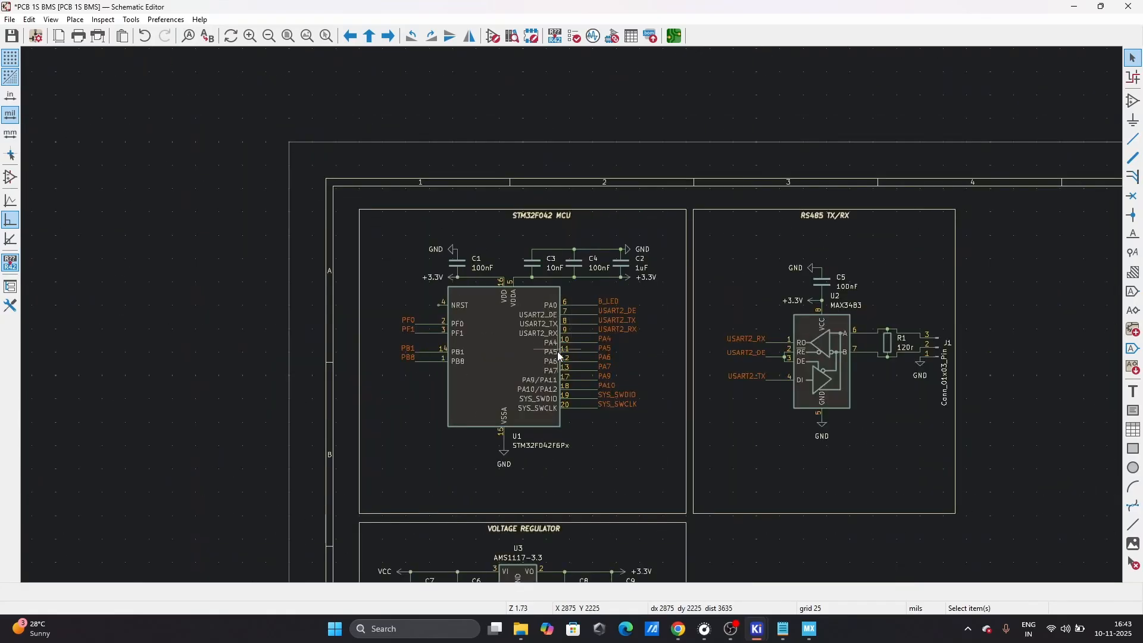
- Add the generic Device LED symbol in the empty area below and to the right of U1, inside the STM32F042 MCU frame
left_click(606, 470)
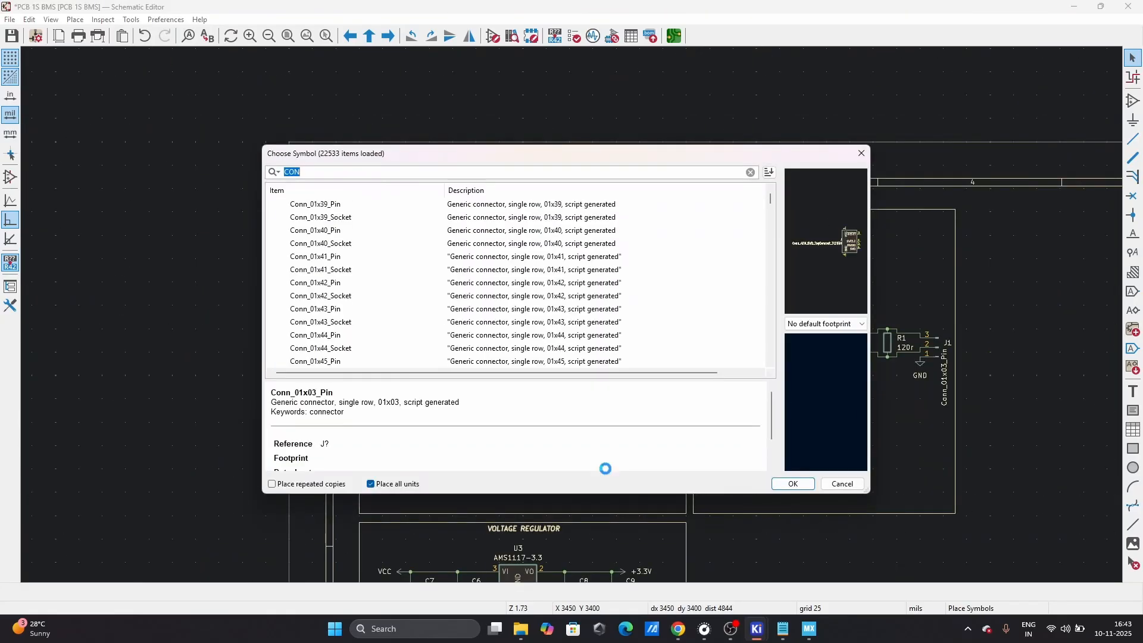
type("B")
key("BackSpace")
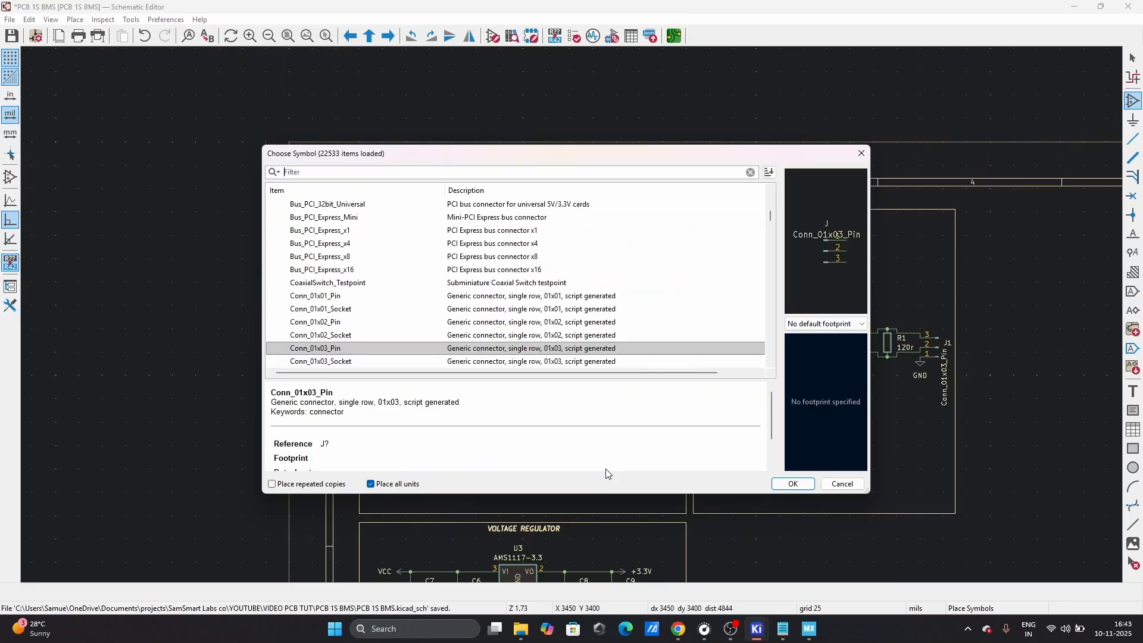
type("LED")
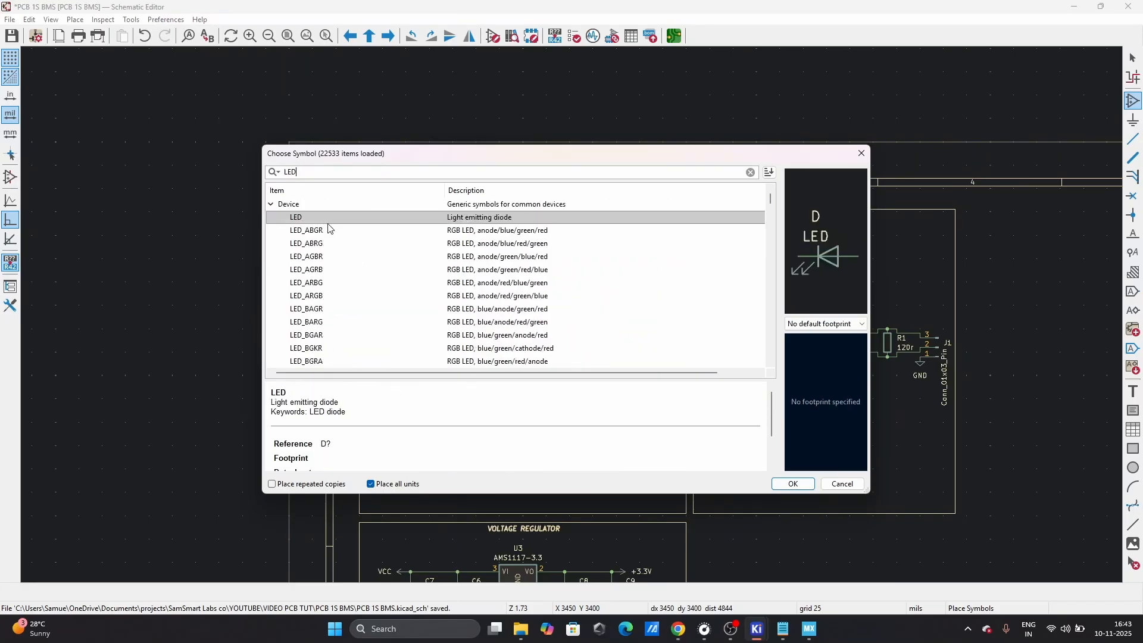
left_click(794, 483)
scroll(572, 325, "down", 3)
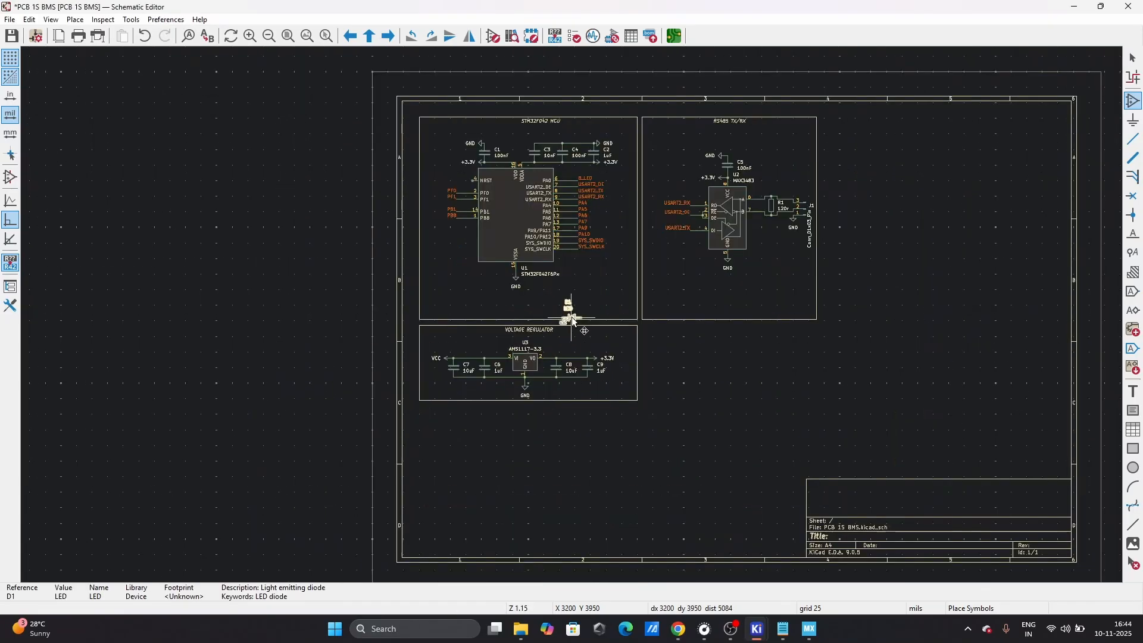
scroll(569, 321, "up", 6)
left_click(581, 271)
key("Escape")
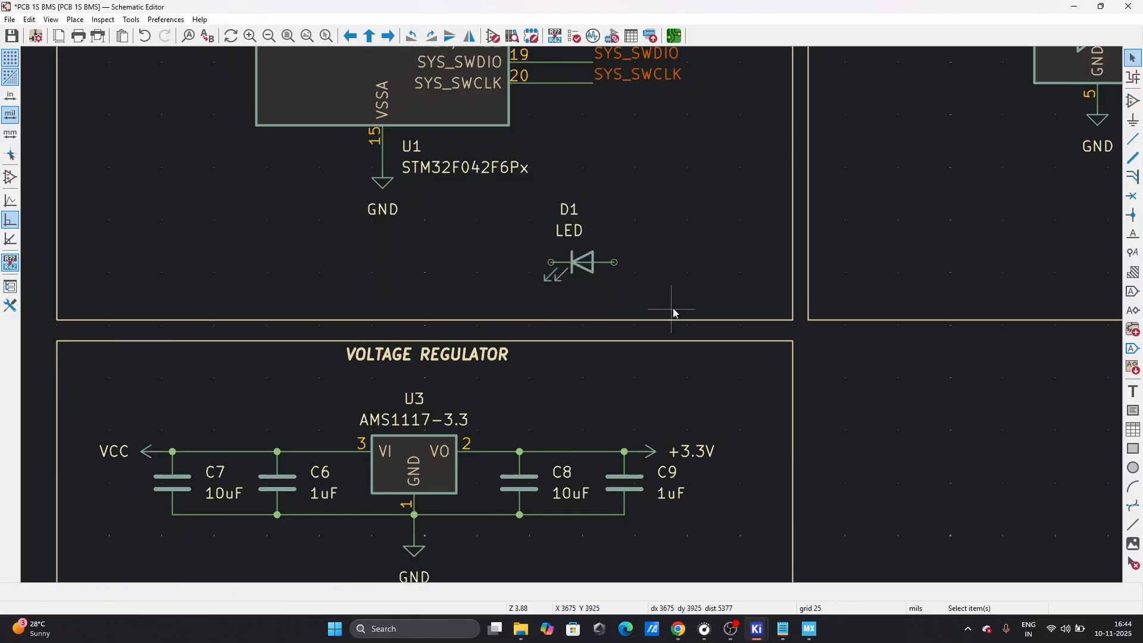
scroll(542, 308, "down", 3)
scroll(542, 308, "up", 6)
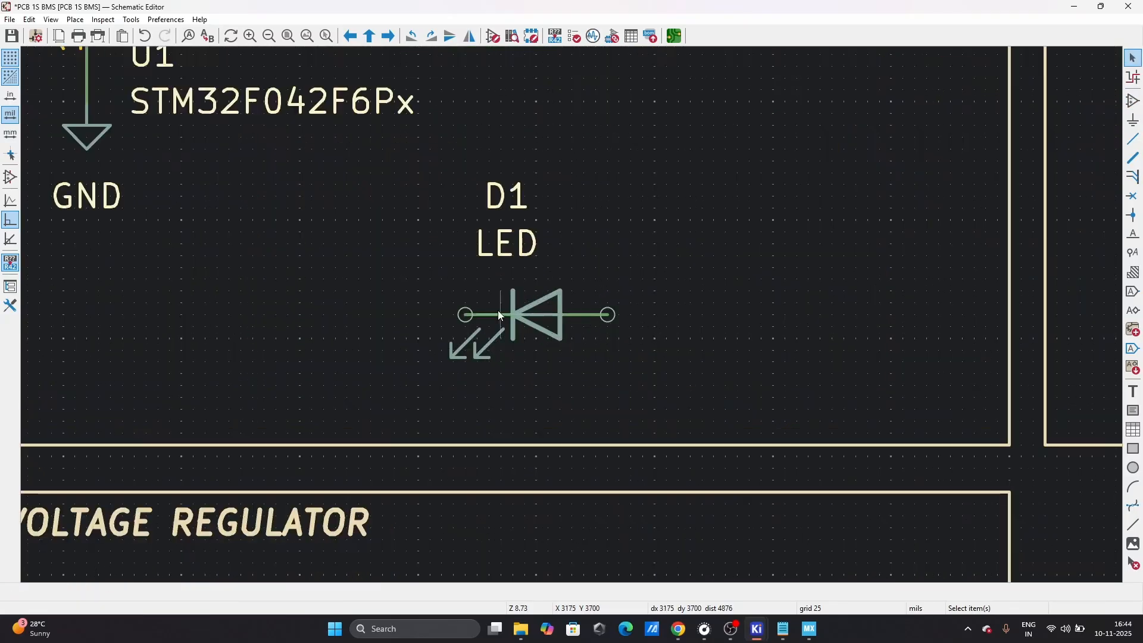
scroll(573, 315, "down", 7)
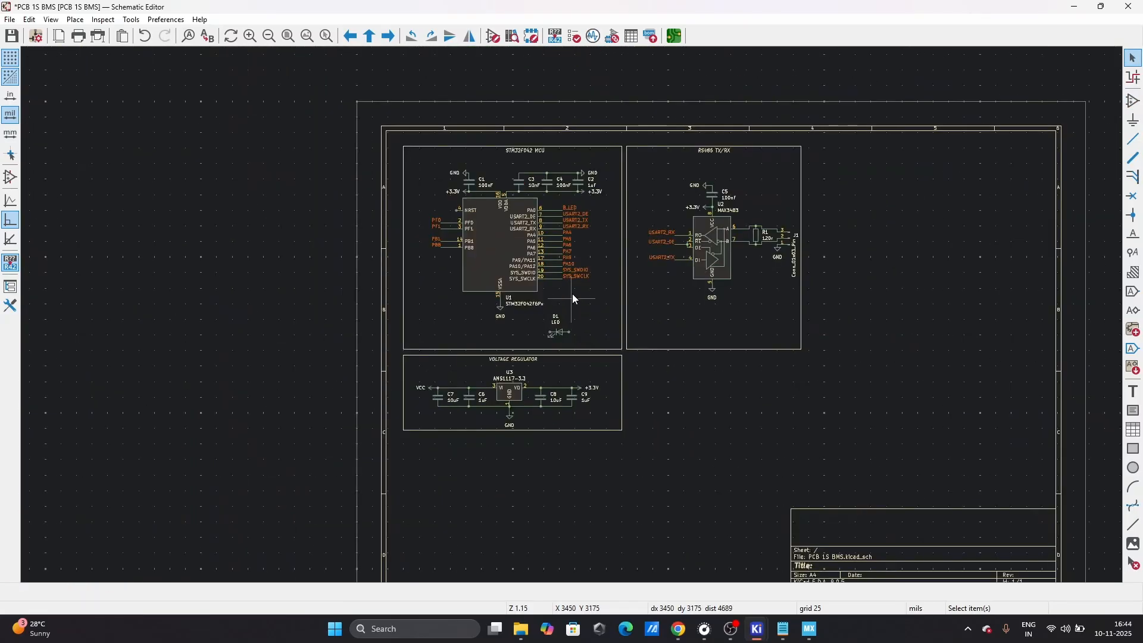
scroll(580, 204, "up", 2)
key("a")
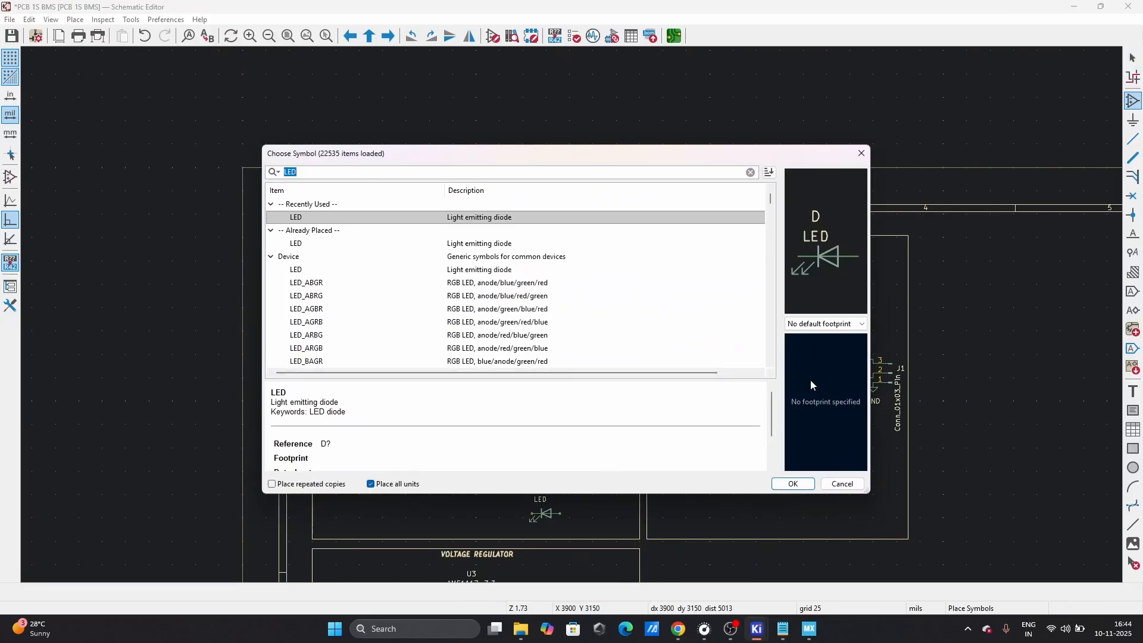
left_click(842, 483)
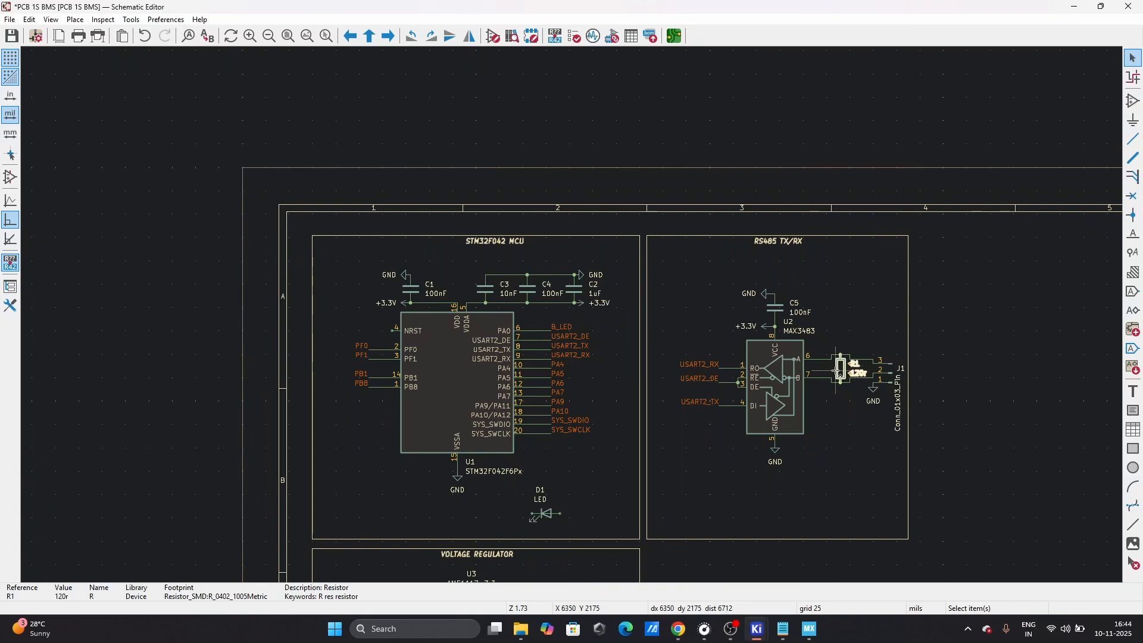
- Place a horizontal copy of resistor R1 to the right of D1 and wire it to the LED's anode
key("ctrl+v")
scroll(551, 514, "up", 4)
key("r")
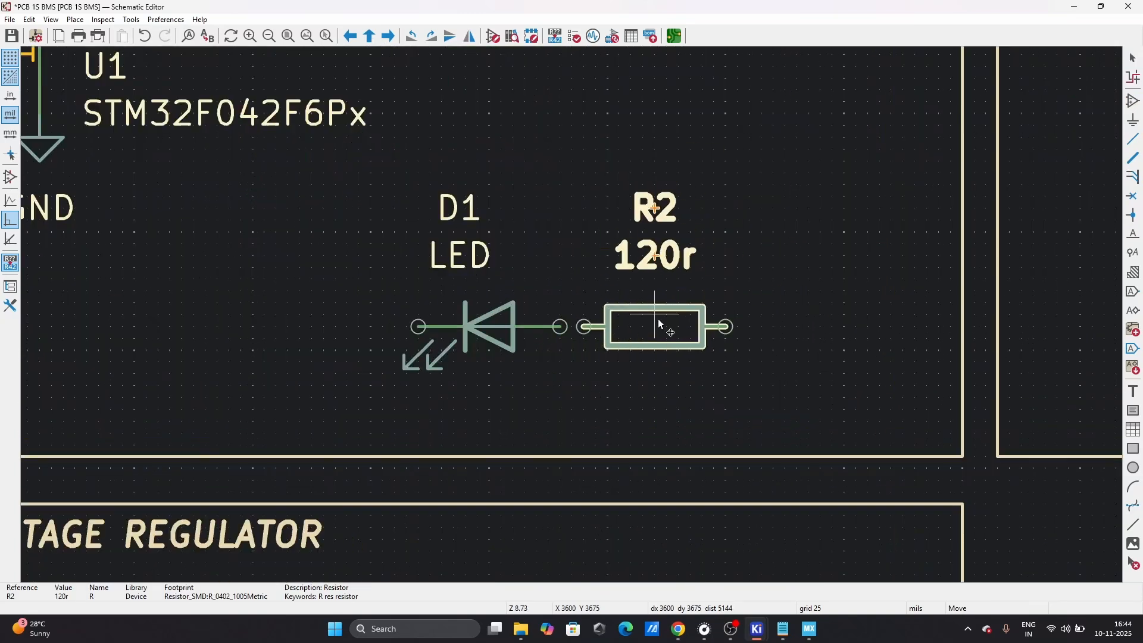
left_click(673, 326)
key("Escape")
left_click(607, 327)
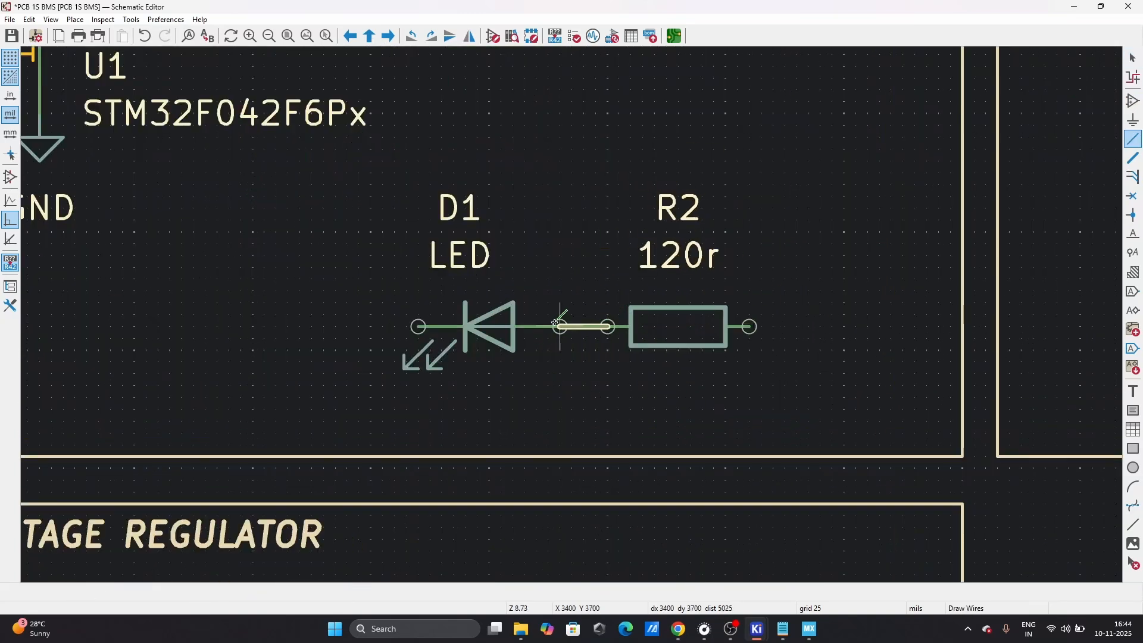
left_click(560, 326)
- Set the value of the resistor beside D1 to 1k
double_click(711, 319)
left_click(136, 135)
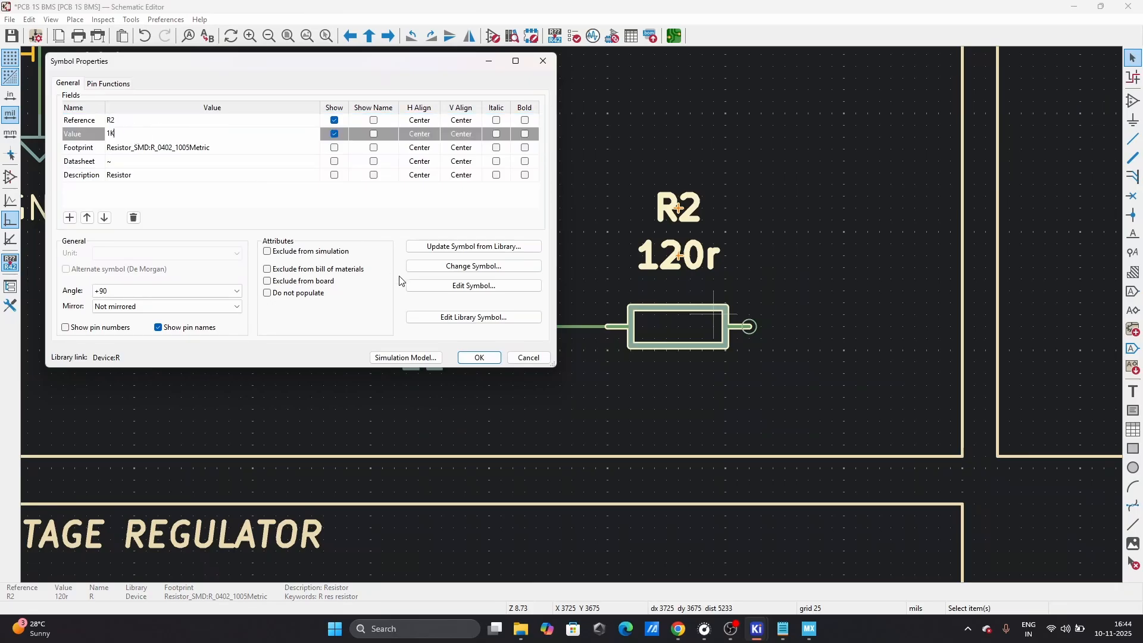
type("1")
key("Caps_Lock")
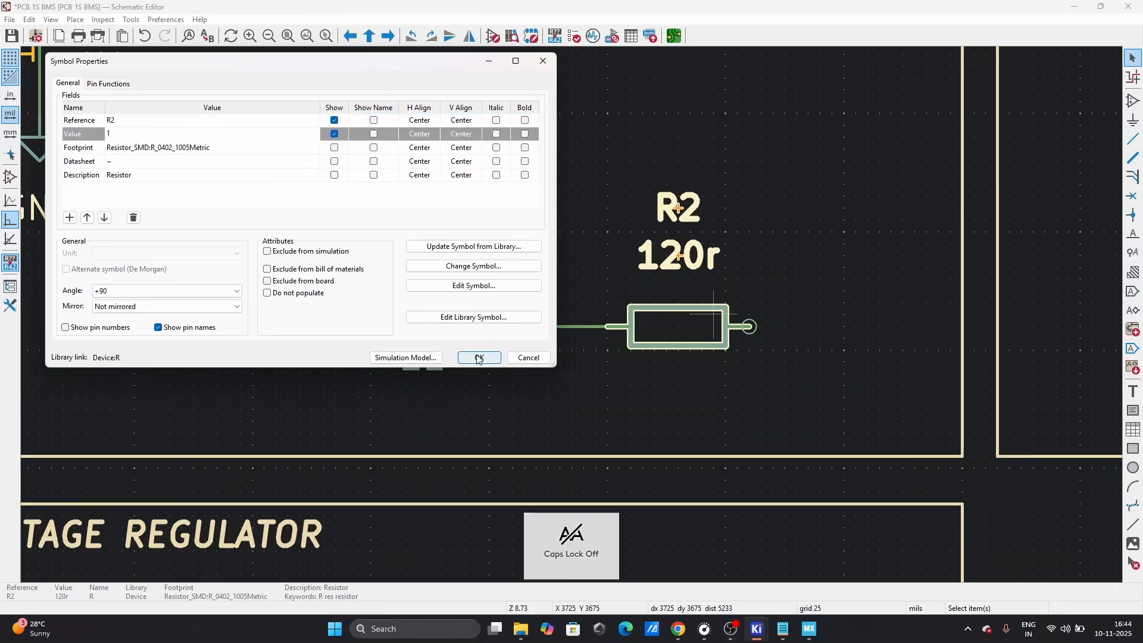
type("k")
key("Return")
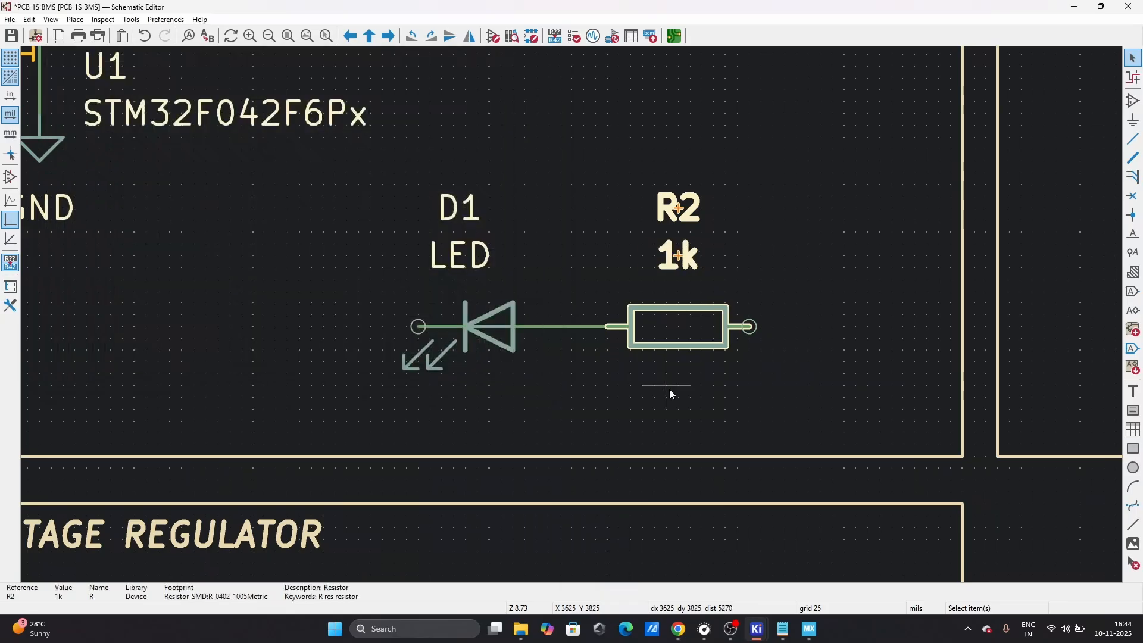
- Copy the B_LED net label from U1's PA0 pin to the right of R2 and wire it to R2's free end
scroll(562, 288, "down", 6)
left_click(562, 132)
key("ctrl+c")
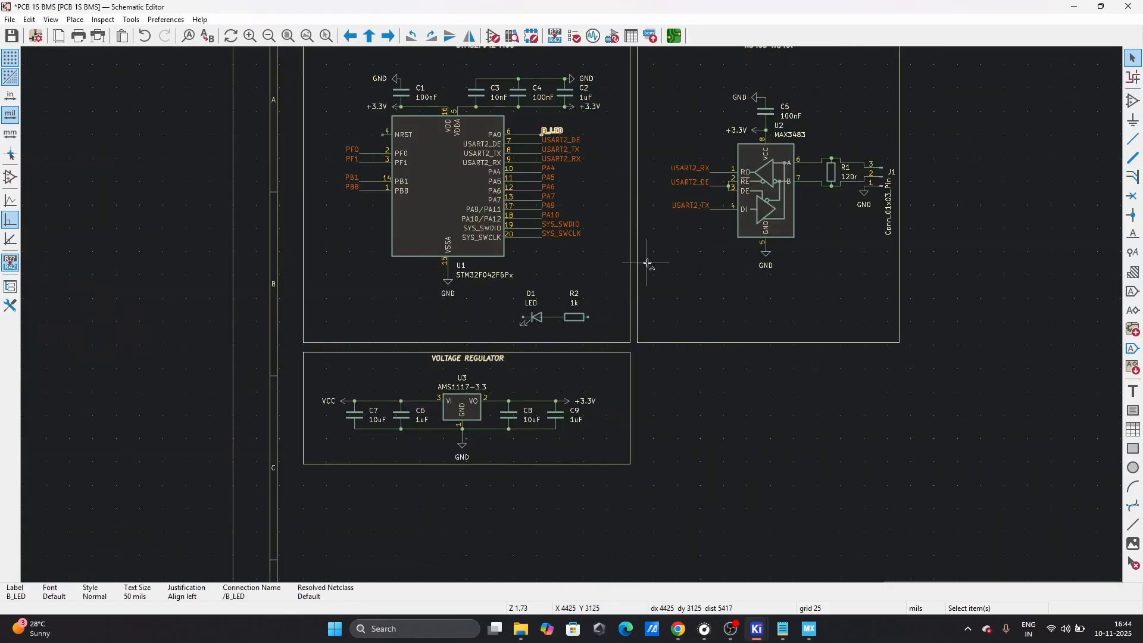
key("ctrl+v")
scroll(630, 309, "up", 4)
scroll(571, 317, "up", 2)
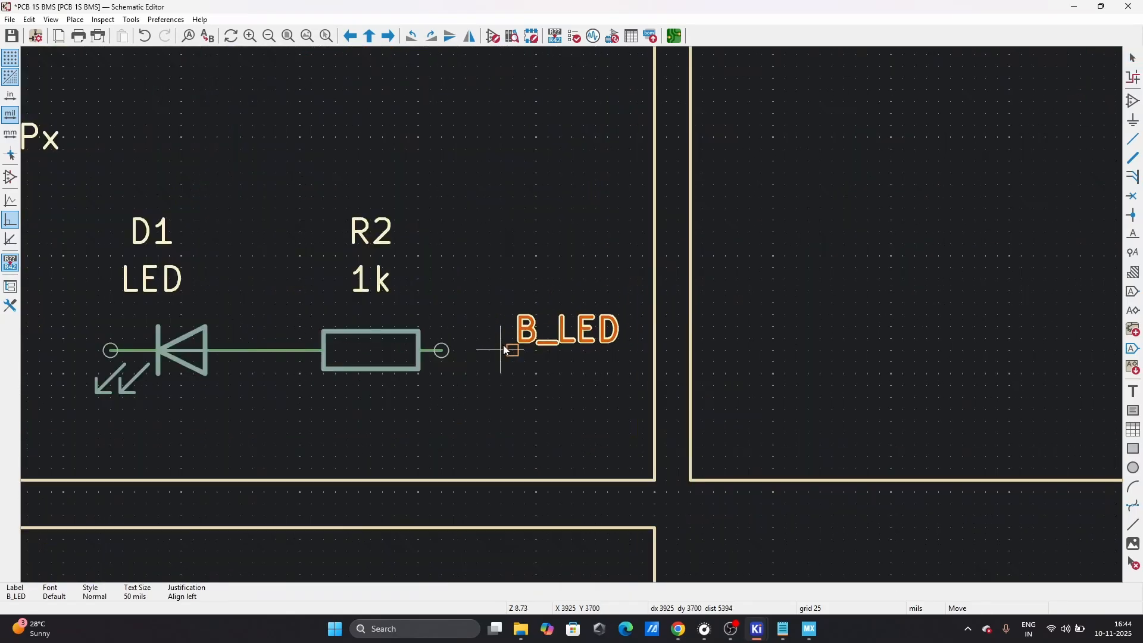
left_click(512, 350)
left_click(512, 350)
left_click(443, 349)
- Place a rotated copy of U1's GND power symbol to the left of D1 and wire it to the LED's cathode
scroll(429, 350, "down", 4)
scroll(432, 315, "down", 4)
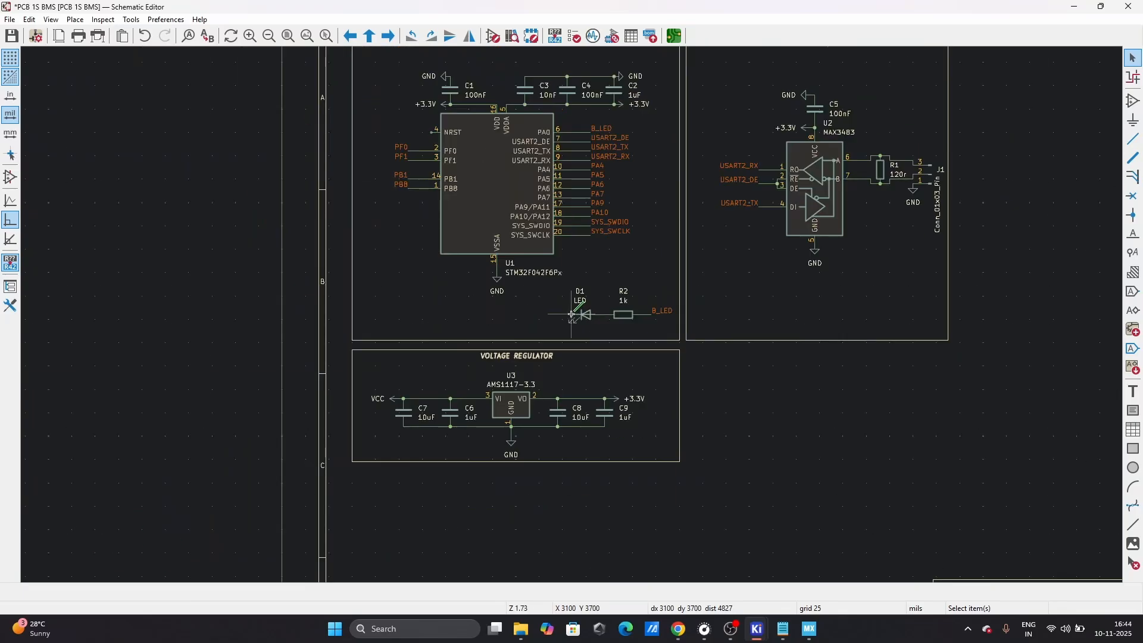
scroll(572, 314, "up", 8)
left_click(206, 146)
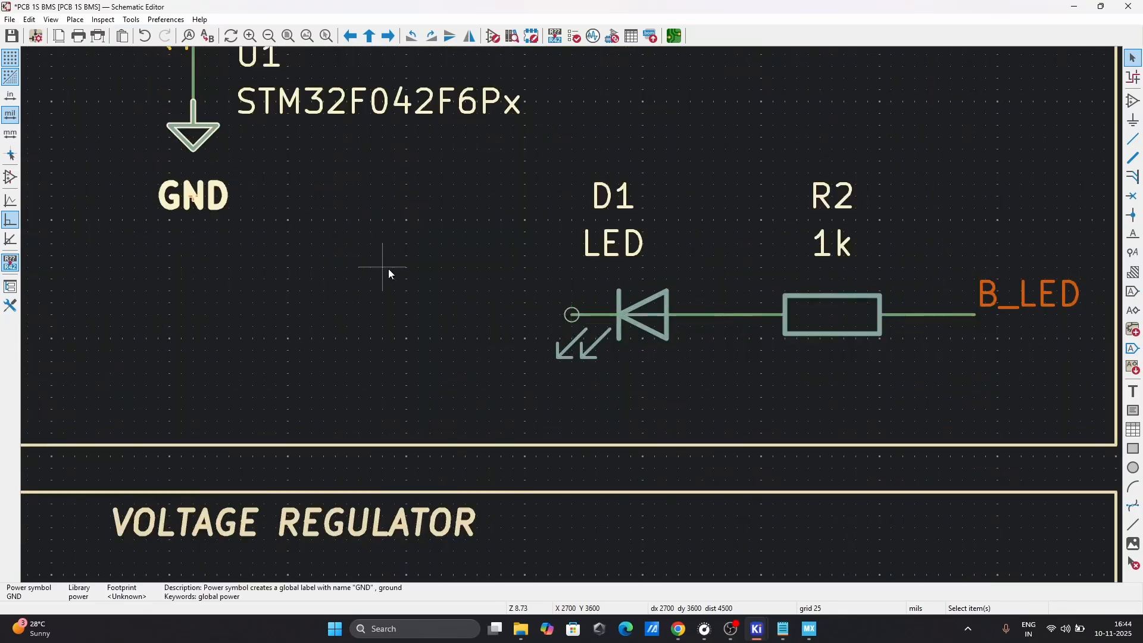
key("ctrl+d")
key("r")
key("r")
key("r")
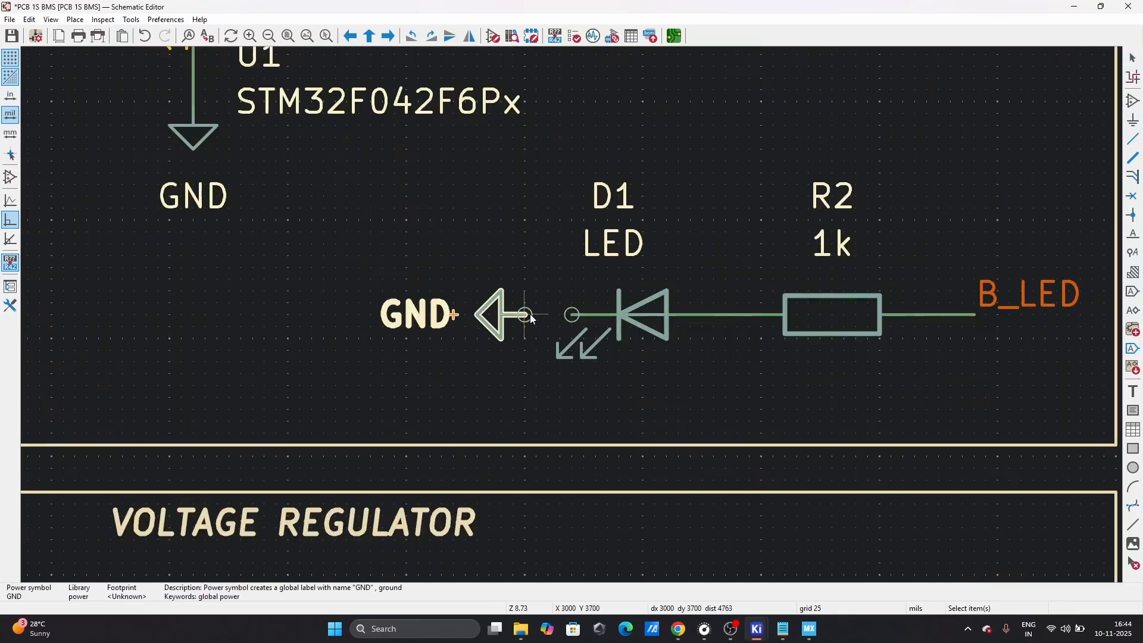
left_click(531, 314)
key("w")
left_click(571, 314)
key("Escape")
- Set the value of D1 to GREEN LED
left_click(666, 315)
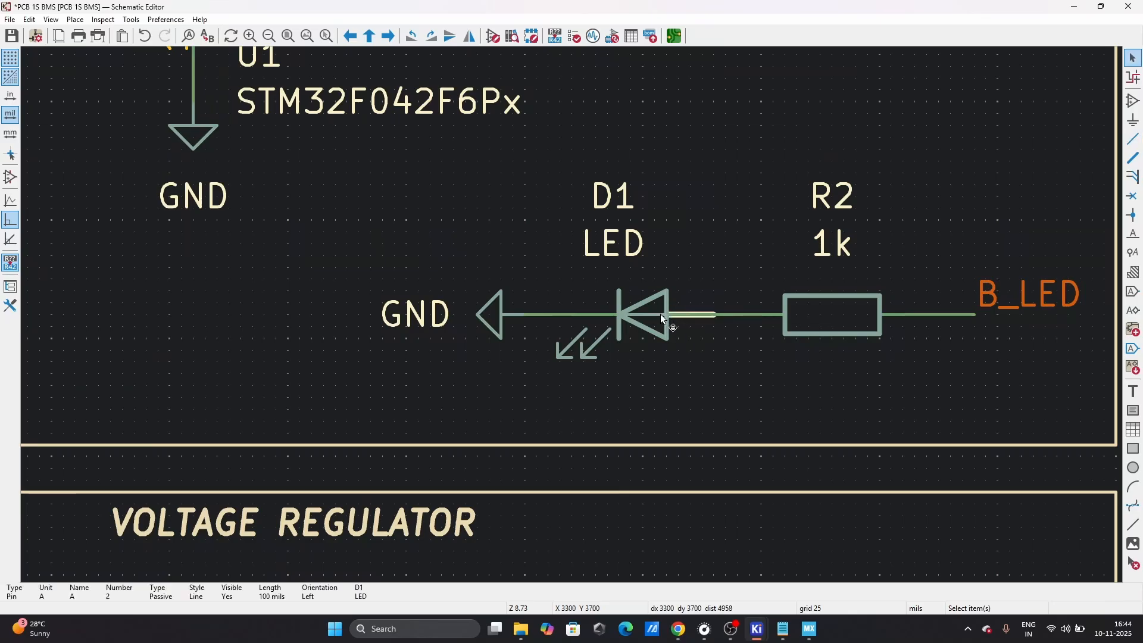
double_click(652, 313)
left_click(126, 134)
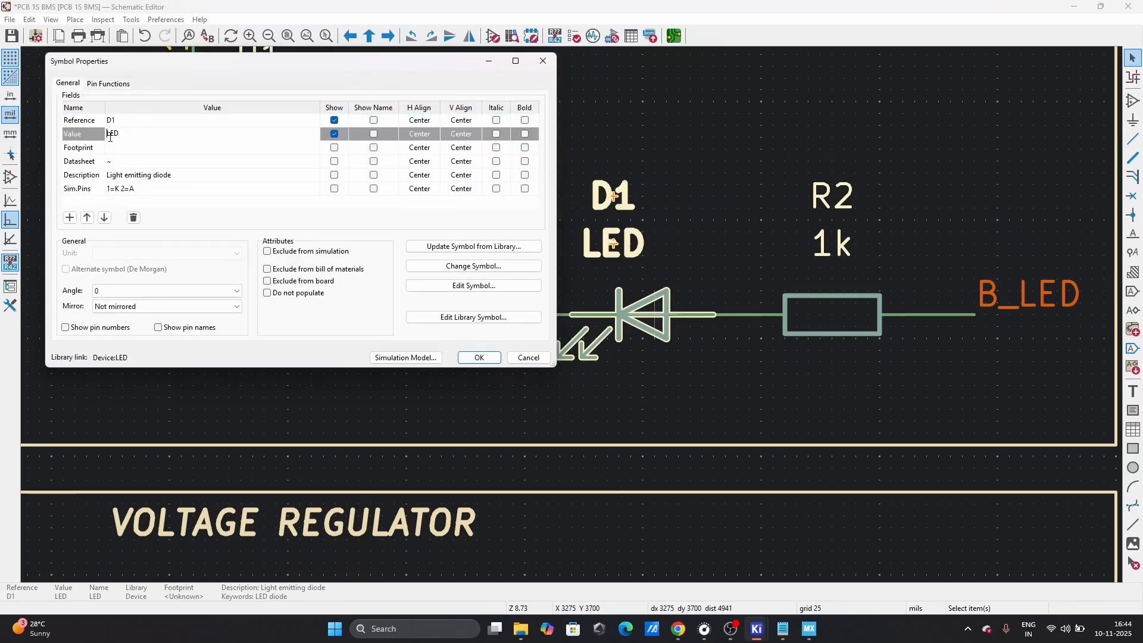
key("Caps_Lock")
type("S")
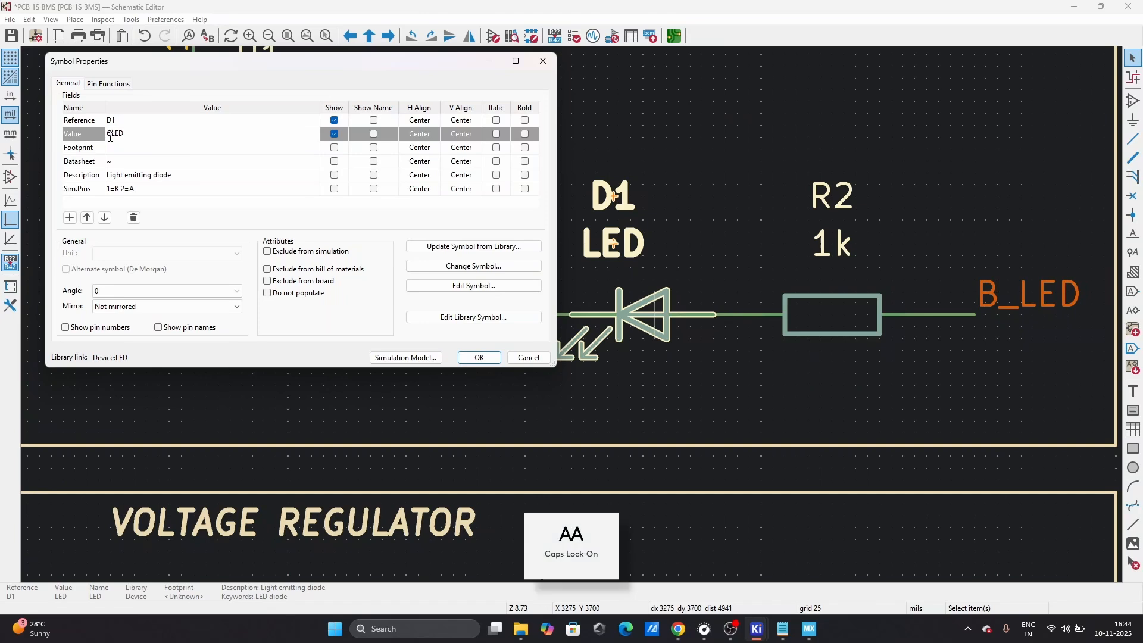
- Assign the LED_SMD:LED_0402_1005Metric footprint to D1, searching the footprint library for "led 04"
left_click(214, 151)
key("Caps_Lock")
left_click(313, 148)
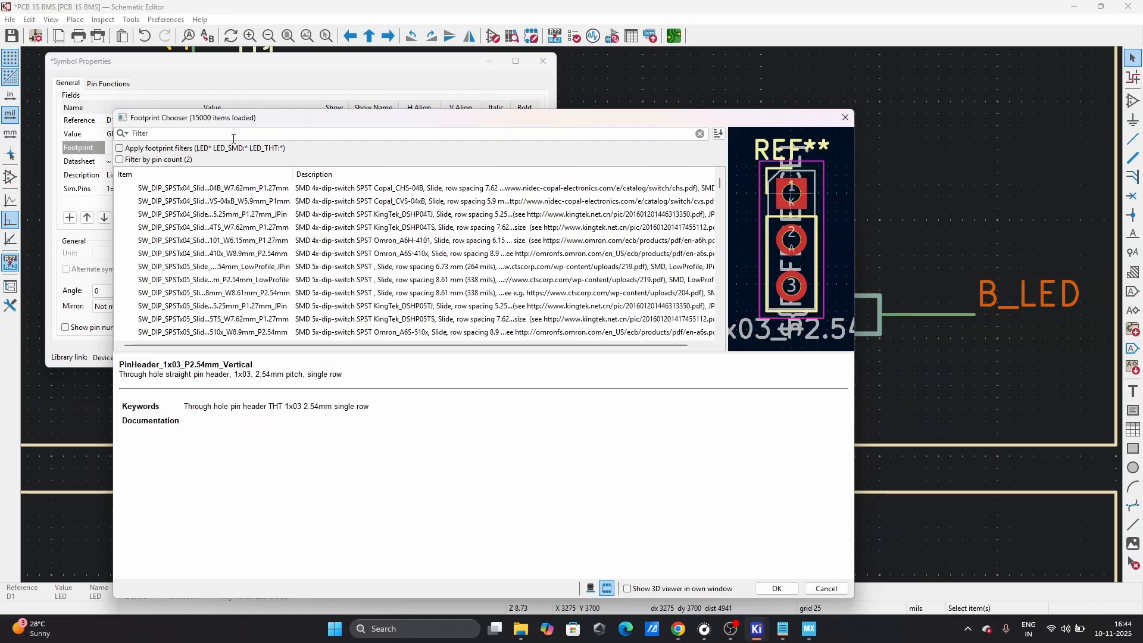
type("led 04")
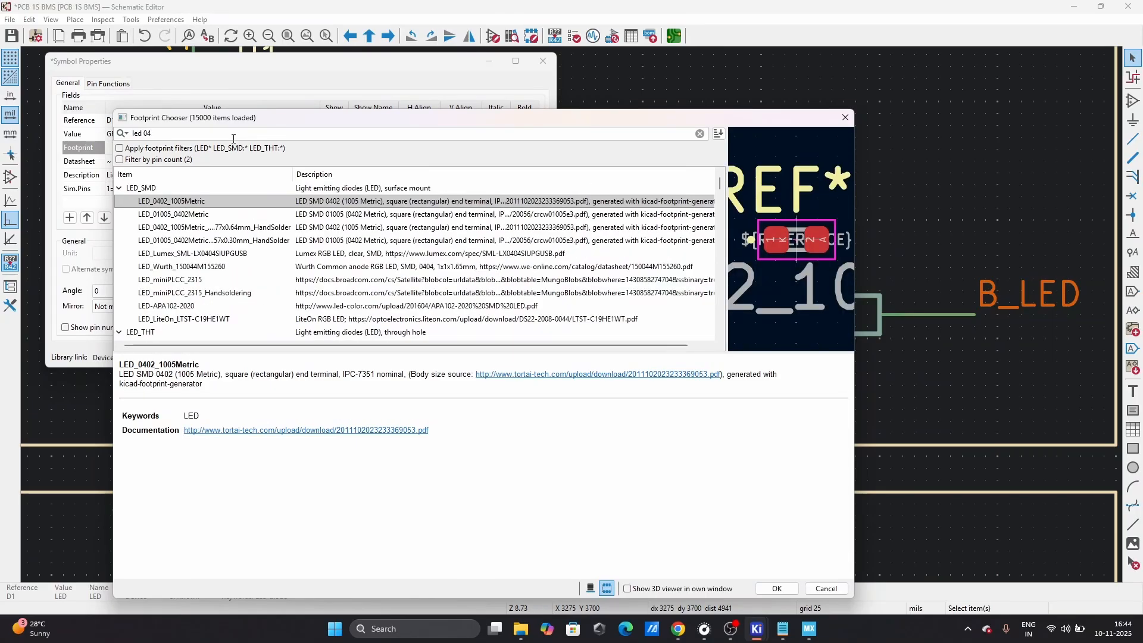
left_click(777, 588)
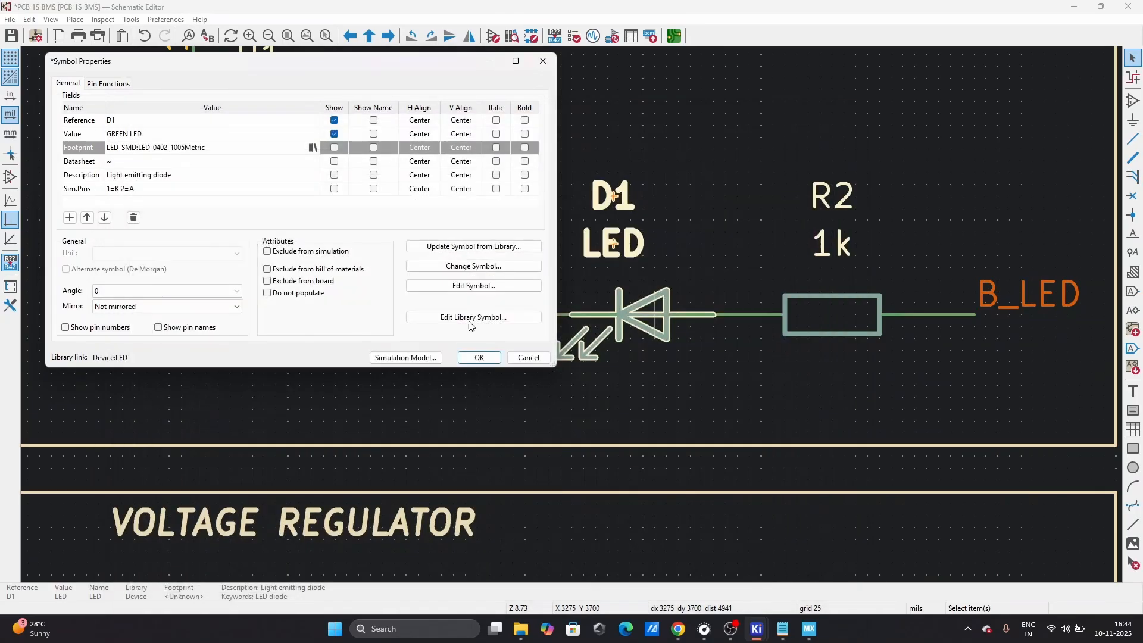
left_click(472, 358)
- Move the complete D1 and R2 indicator branch slightly up and to the left inside the STM32F042 MCU frame
left_click(619, 278)
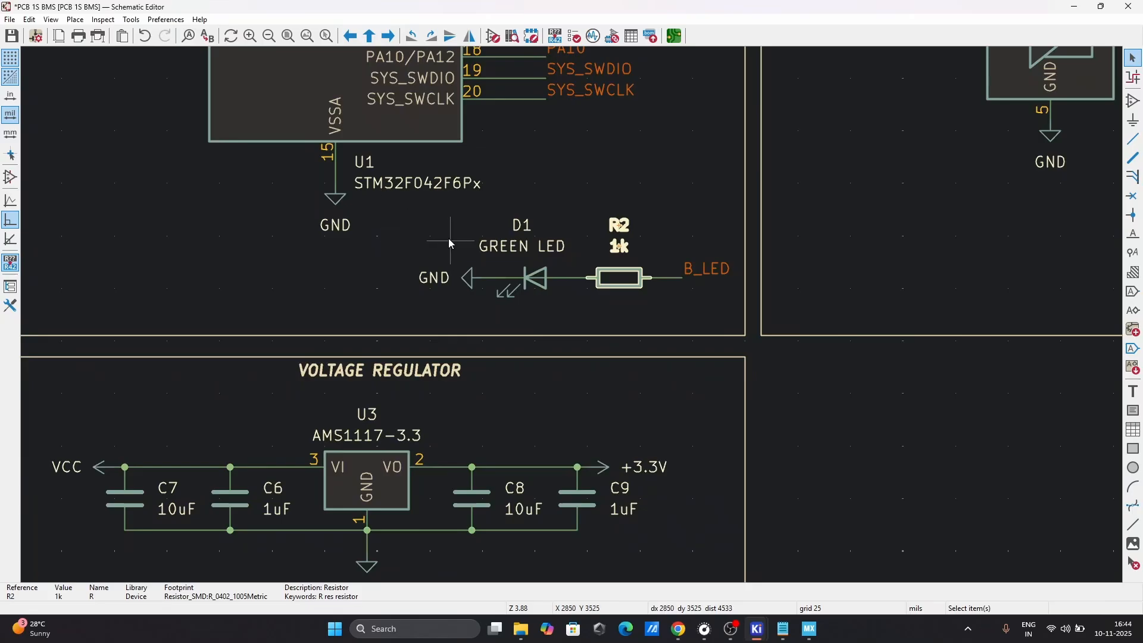
left_click_drag(386, 218, 690, 313)
left_click_drag(627, 280, 613, 266)
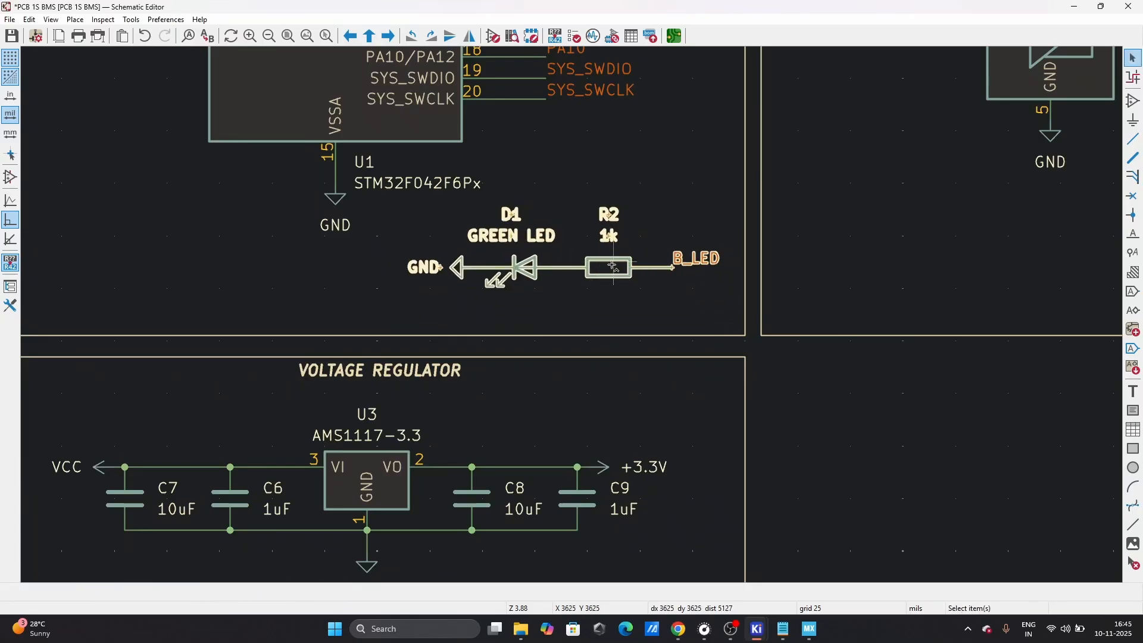
- Duplicate the LED and resistor branch into the VOLTAGE REGULATOR frame, above C8 and C9
key("ctrl+d")
scroll(566, 268, "down", 5)
scroll(552, 407, "up", 6)
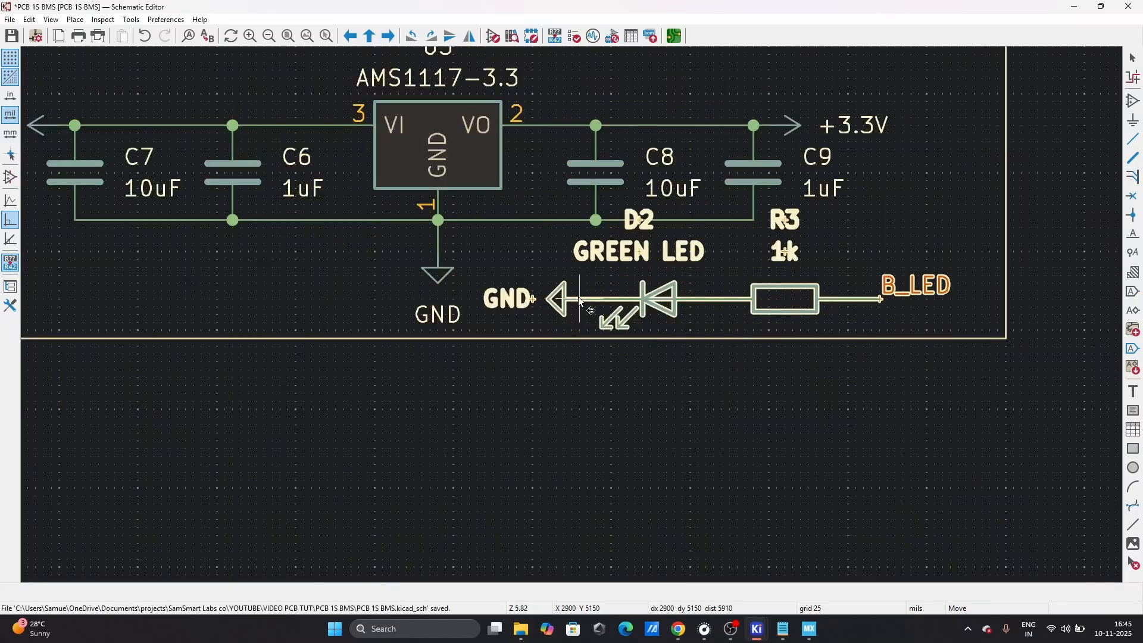
scroll(605, 314, "down", 2)
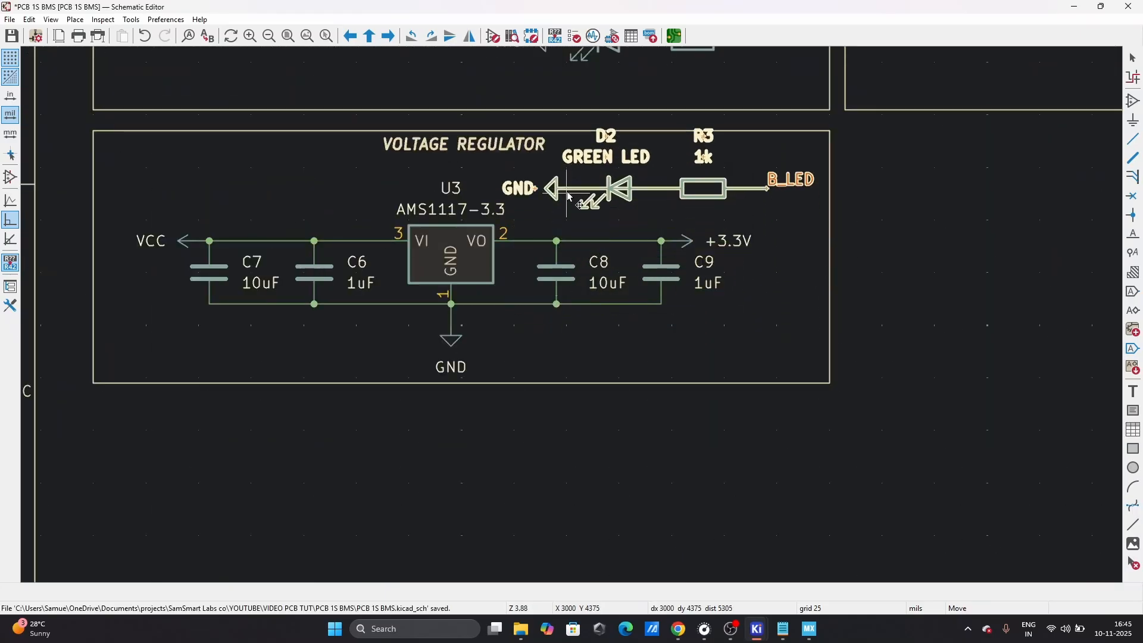
left_click(573, 200)
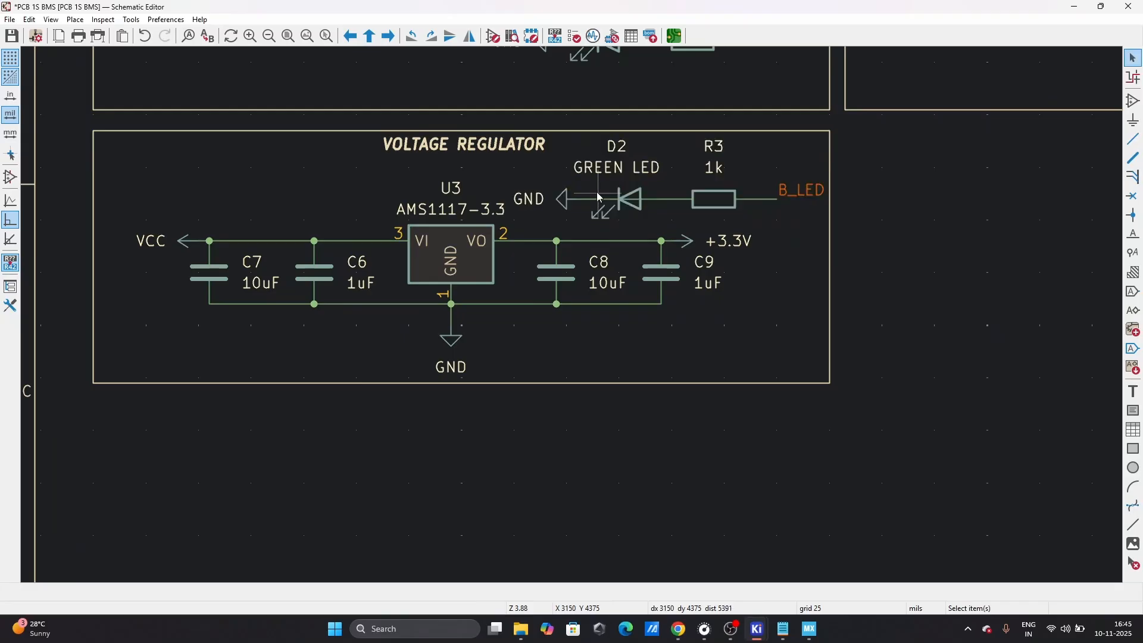
- Delete the copied B_LED label and wire R3's free end to the +3.3V rail above C9
left_click(798, 200)
key("Delete")
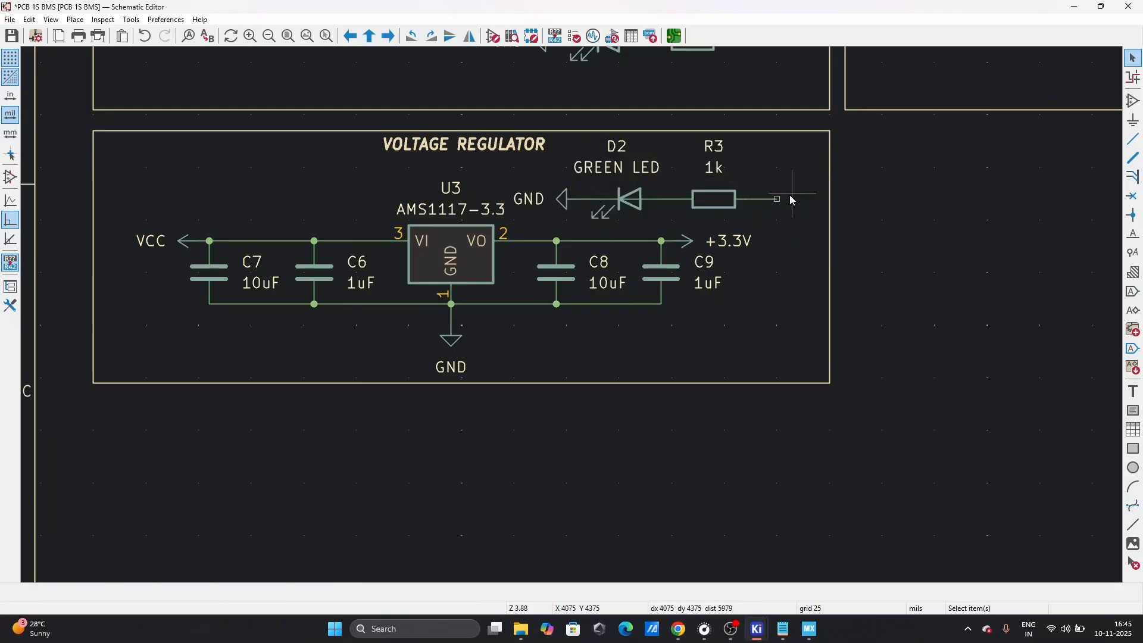
key("w")
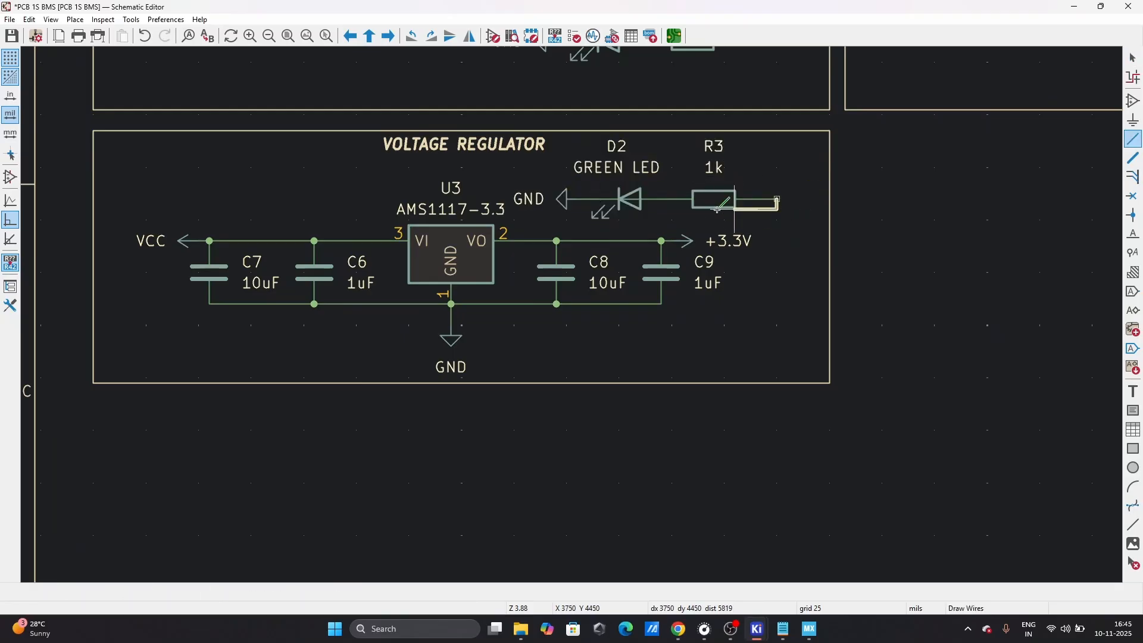
double_click(662, 230)
key("Escape")
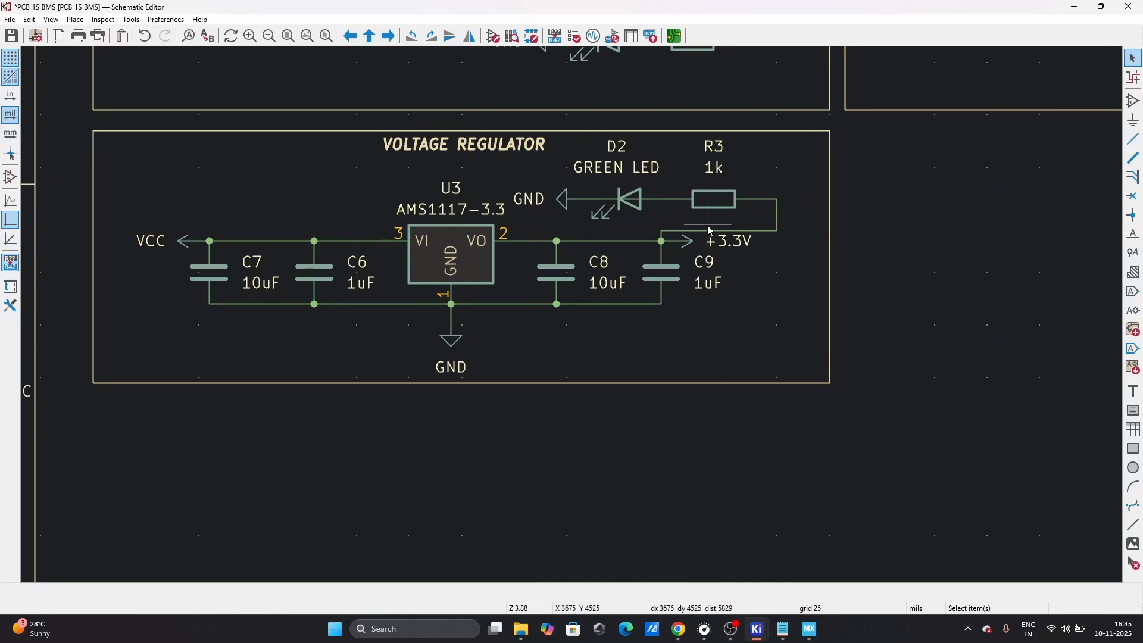
scroll(710, 227, "up", 2)
left_click(576, 320)
left_click_drag(576, 320, 674, 311)
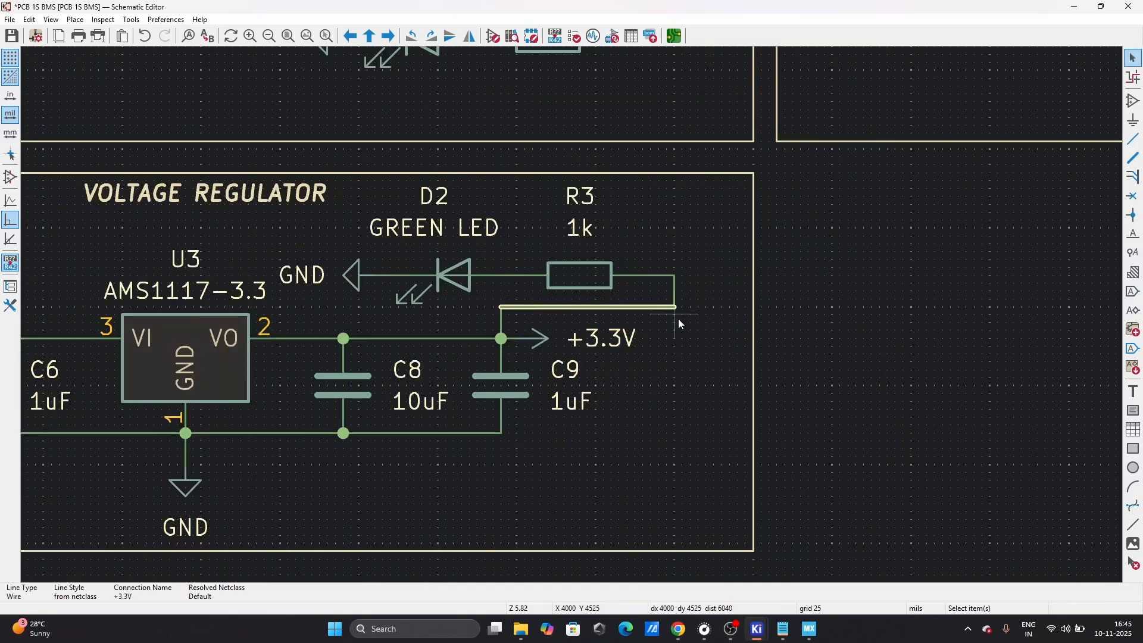
key("Escape")
scroll(580, 317, "down", 2)
scroll(574, 320, "up", 5)
scroll(767, 257, "down", 8)
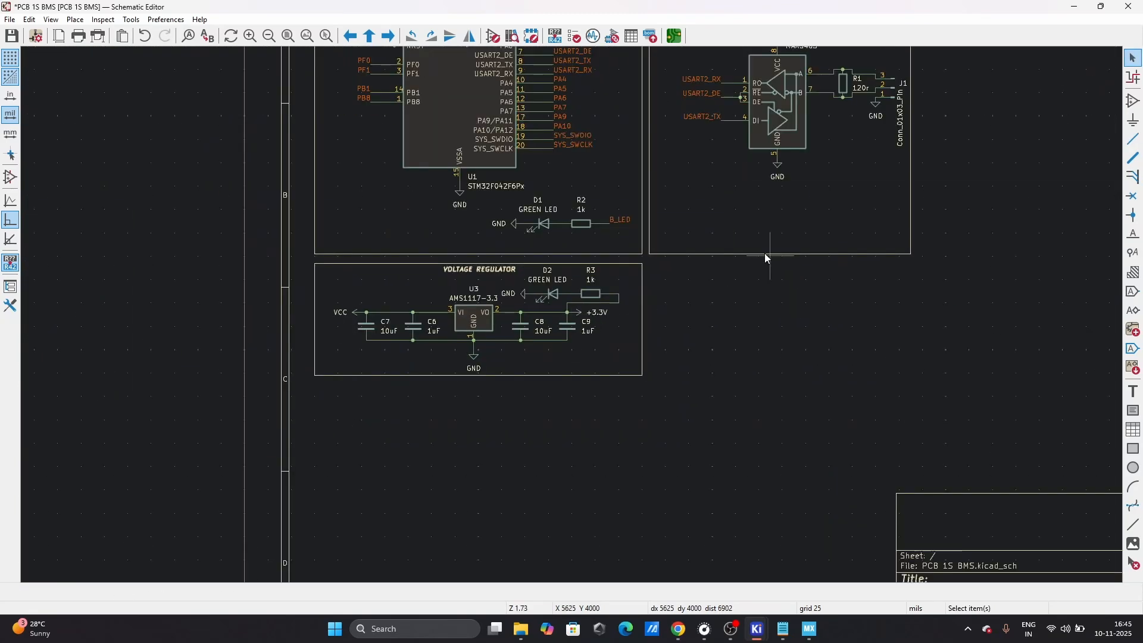
scroll(572, 312, "up", 4)
scroll(456, 294, "down", 4)
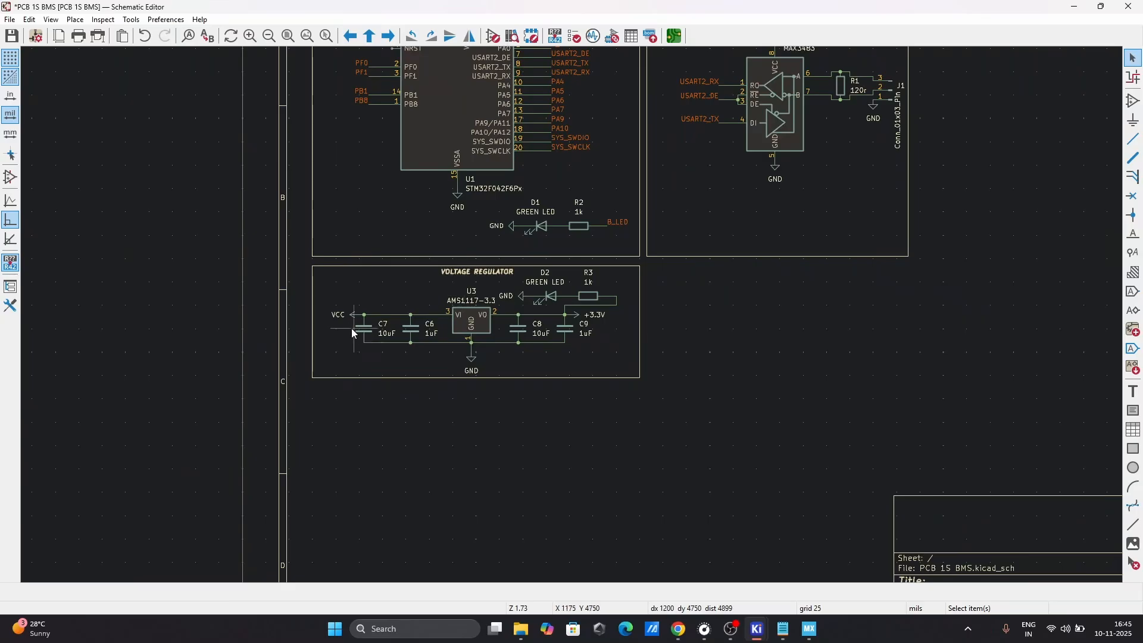
scroll(526, 298, "up", 5)
scroll(549, 310, "down", 5)
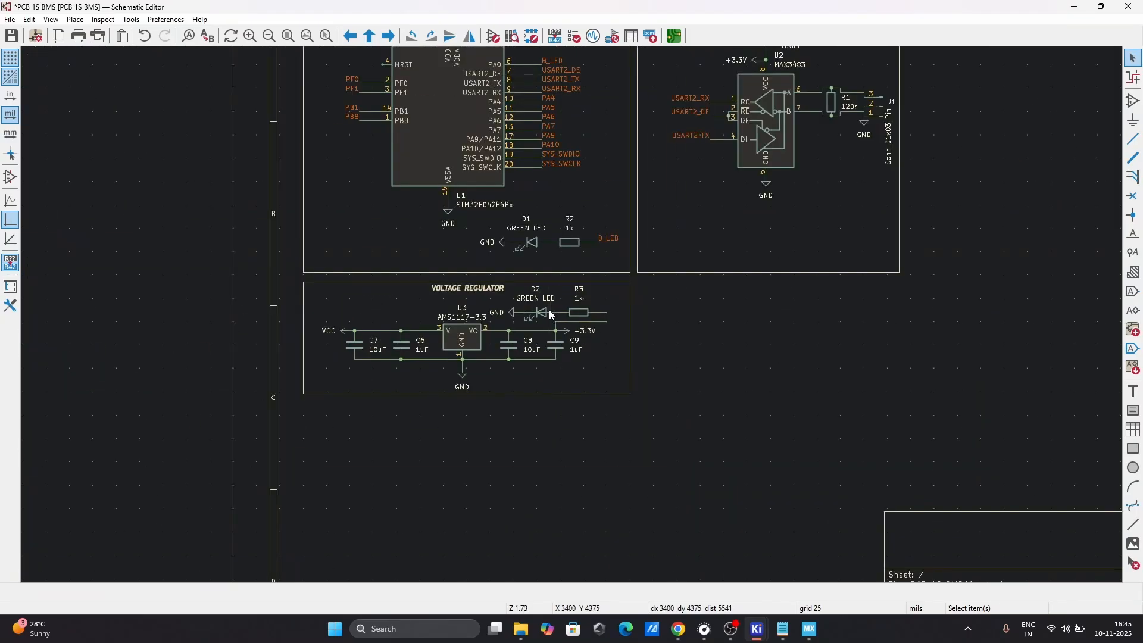
- Change the value of D2 in the voltage regulator block to RED LED
scroll(563, 297, "up", 5)
double_click(528, 276)
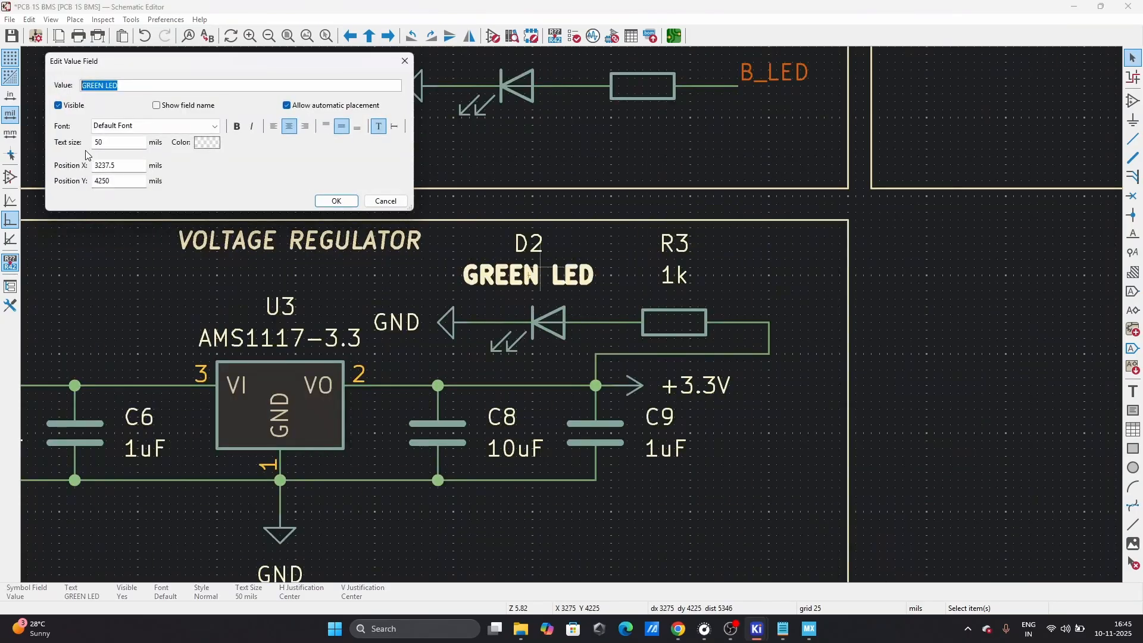
left_click(104, 86)
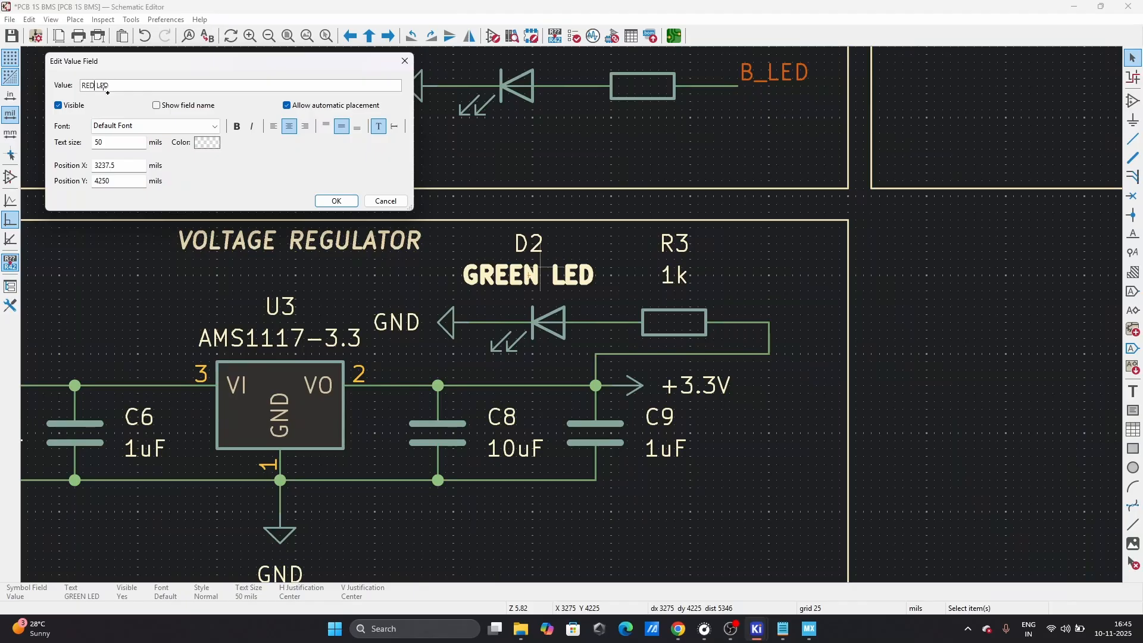
left_click(336, 201)
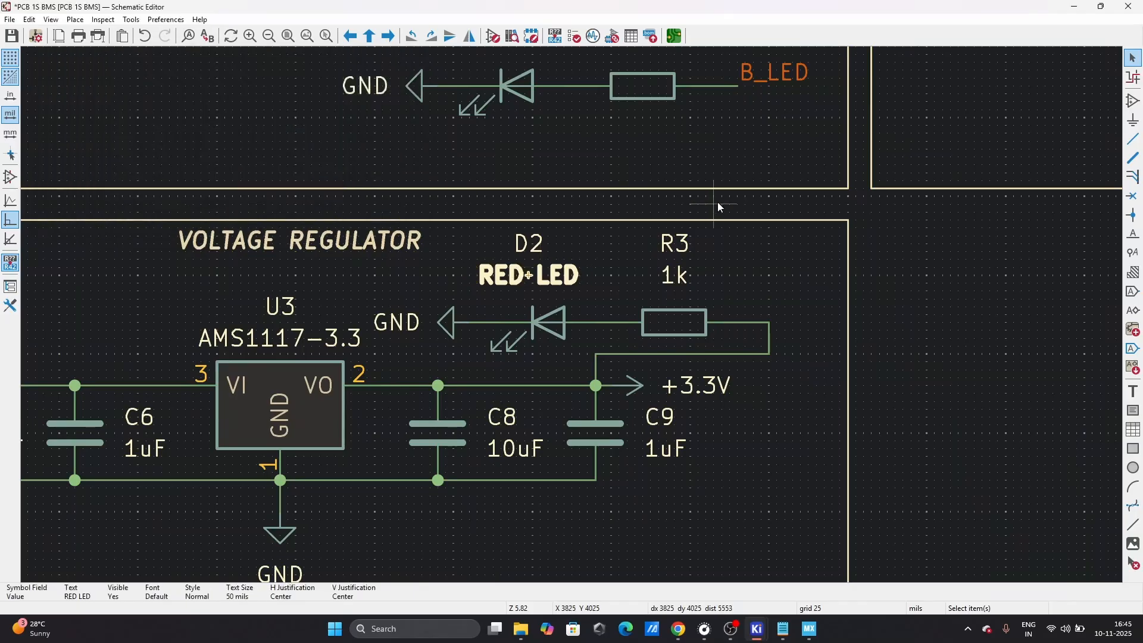
left_click(757, 277)
- Review the drawn schematic blocks and examine U1's pins in the MCU block, especially NRST and the PF and PB pins
scroll(558, 307, "down", 6)
scroll(560, 306, "up", 4)
scroll(573, 316, "down", 4)
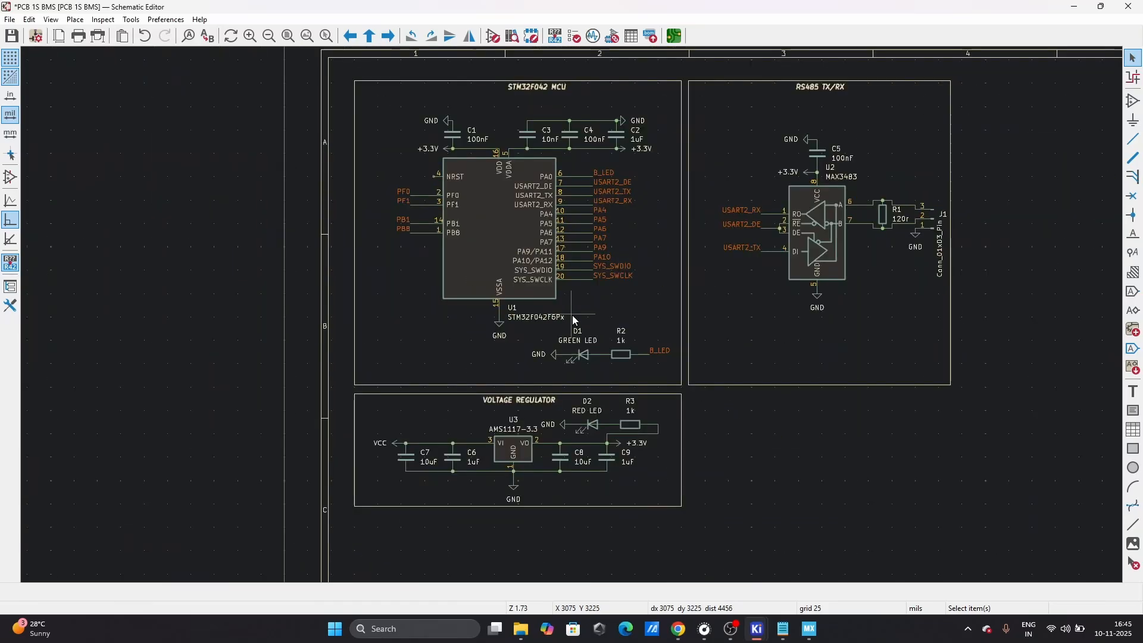
scroll(600, 256, "up", 6)
scroll(572, 315, "down", 8)
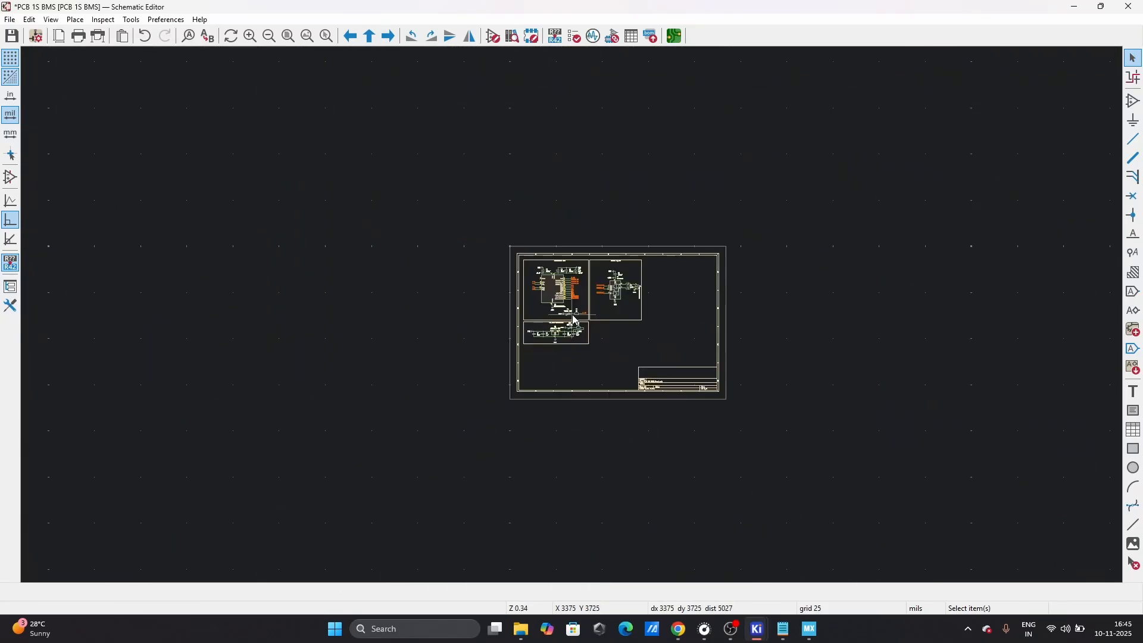
scroll(572, 325, "up", 5)
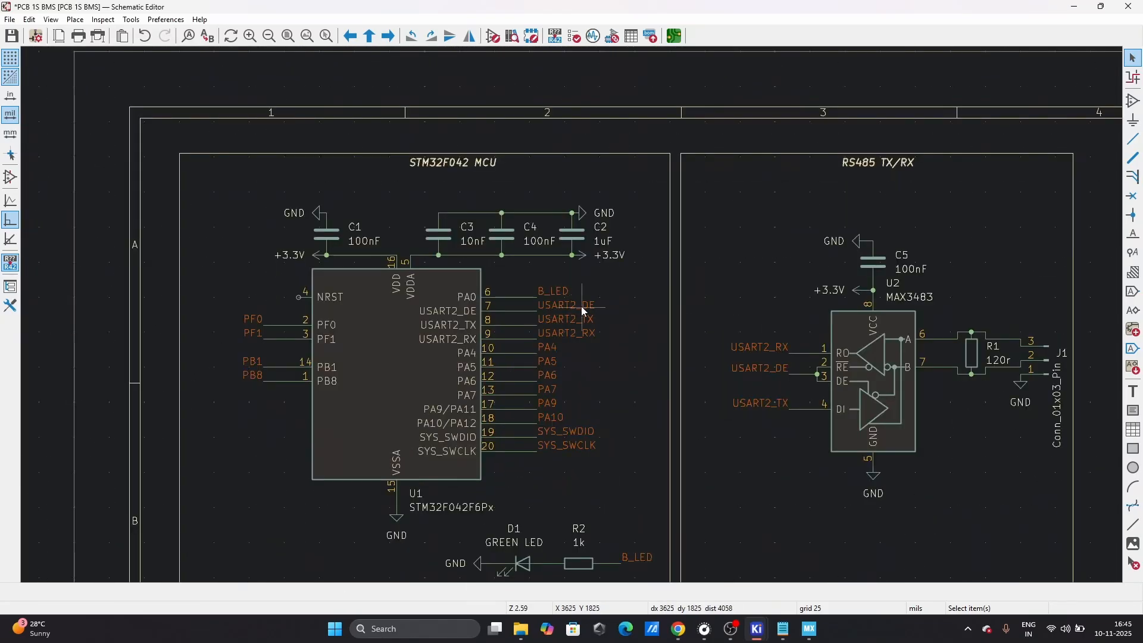
scroll(578, 309, "up", 3)
scroll(573, 316, "down", 5)
scroll(487, 316, "up", 6)
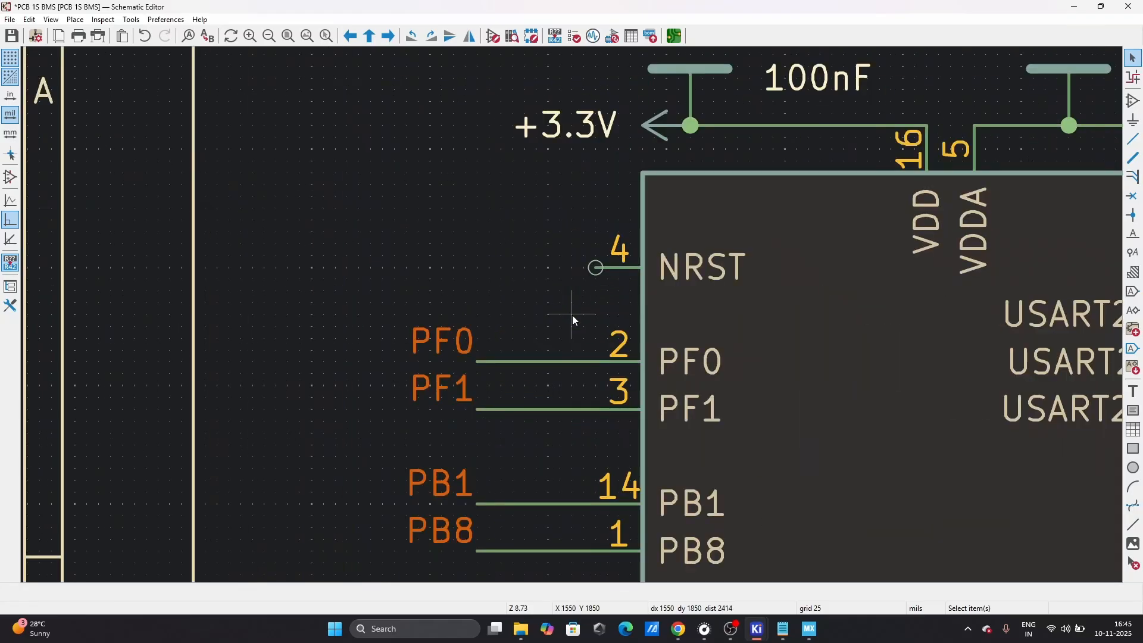
scroll(572, 315, "down", 6)
scroll(573, 316, "up", 4)
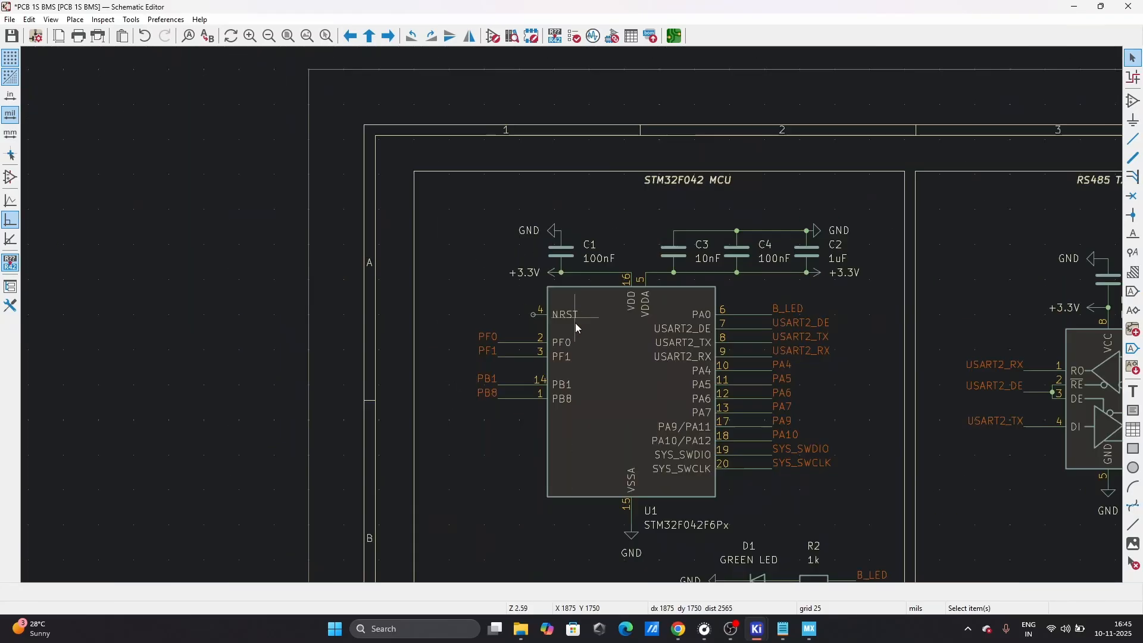
scroll(527, 346, "down", 5)
scroll(573, 316, "up", 6)
scroll(573, 315, "down", 3)
scroll(642, 239, "up", 2)
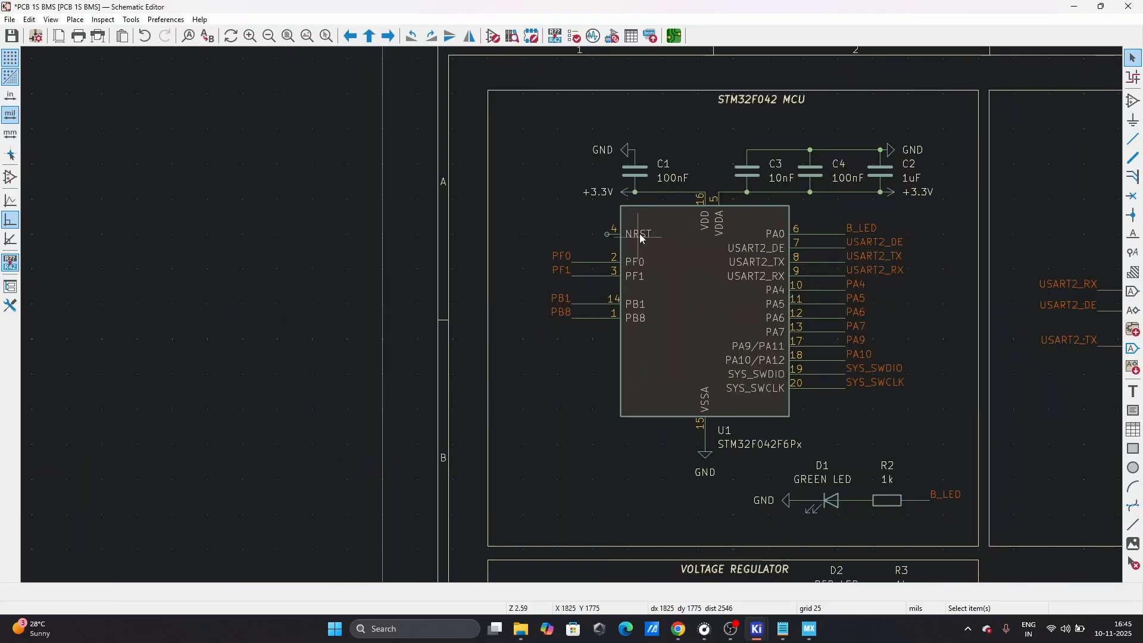
scroll(642, 239, "up", 5)
scroll(549, 345, "down", 7)
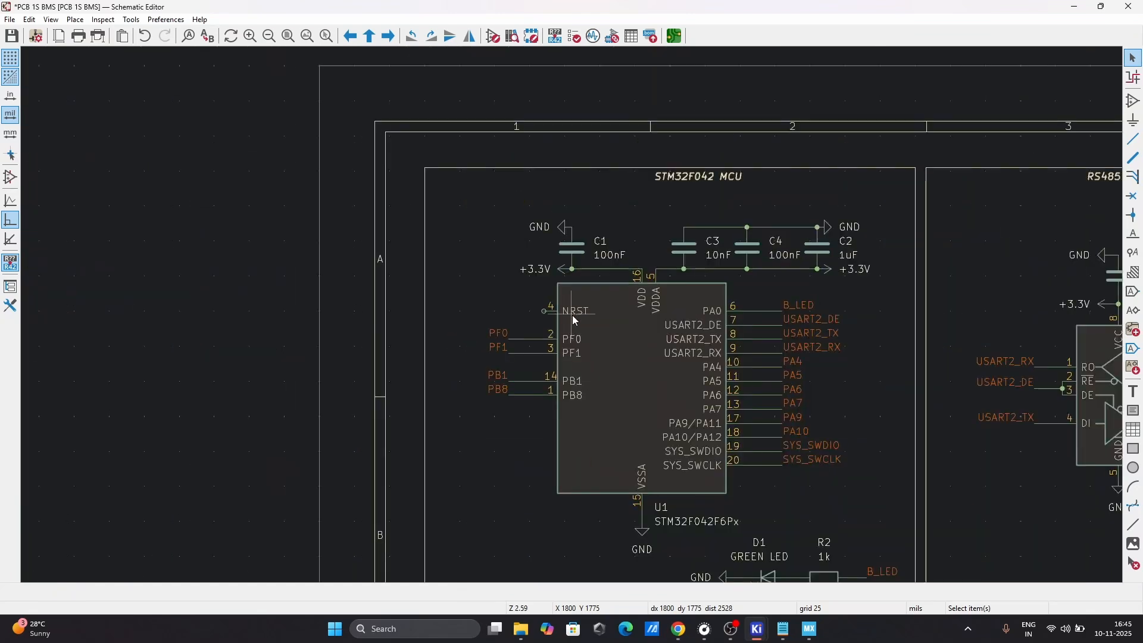
scroll(573, 316, "up", 3)
scroll(573, 316, "down", 3)
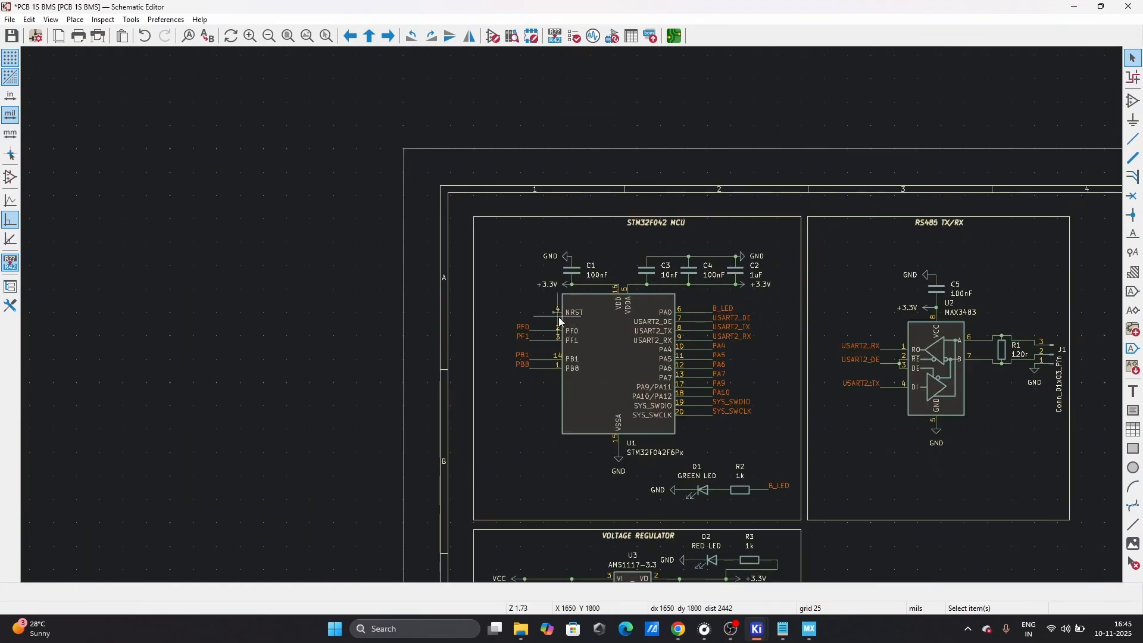
scroll(559, 316, "down", 2)
scroll(562, 319, "up", 5)
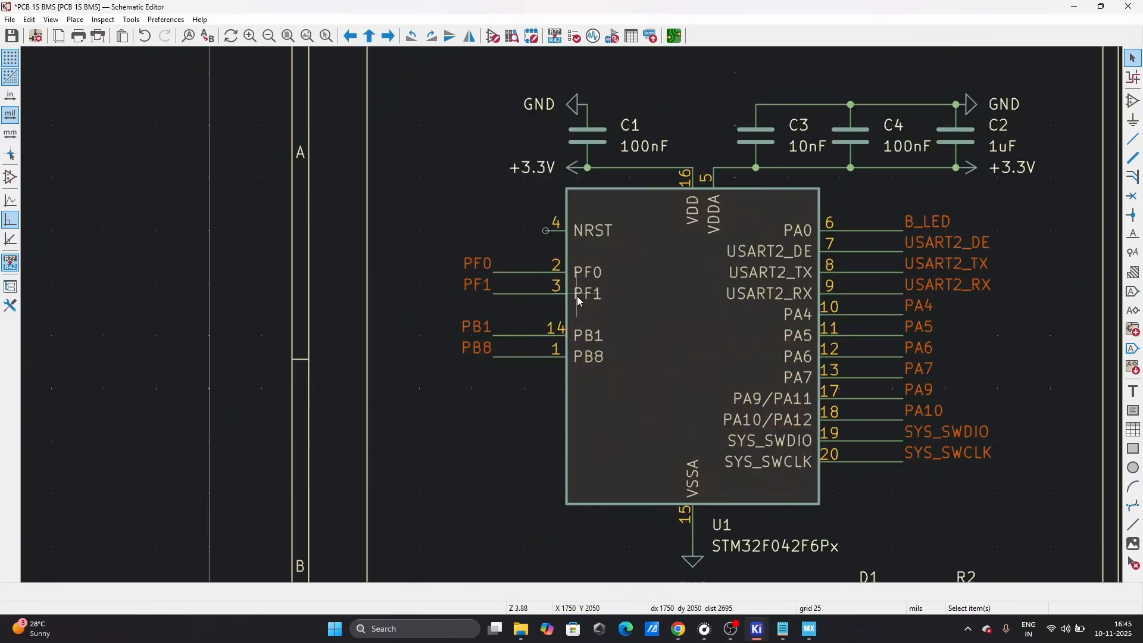
- Check the PF0, PF1, PB1 and PB8 labels on U1 and save the schematic
scroll(567, 322, "down", 3)
scroll(570, 315, "up", 3)
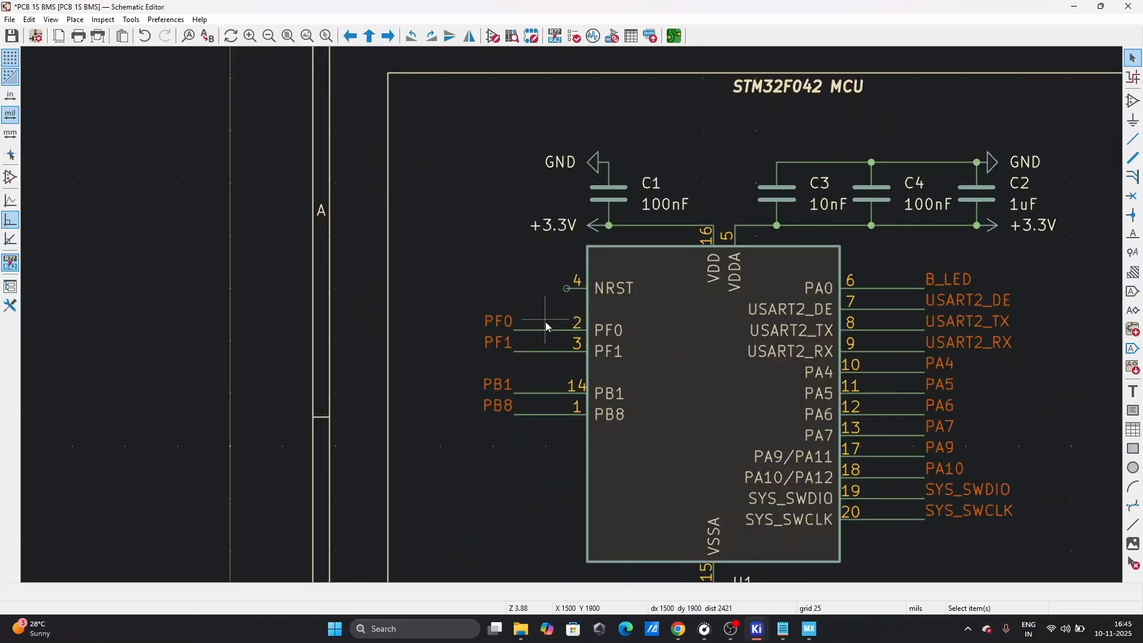
left_click(499, 325)
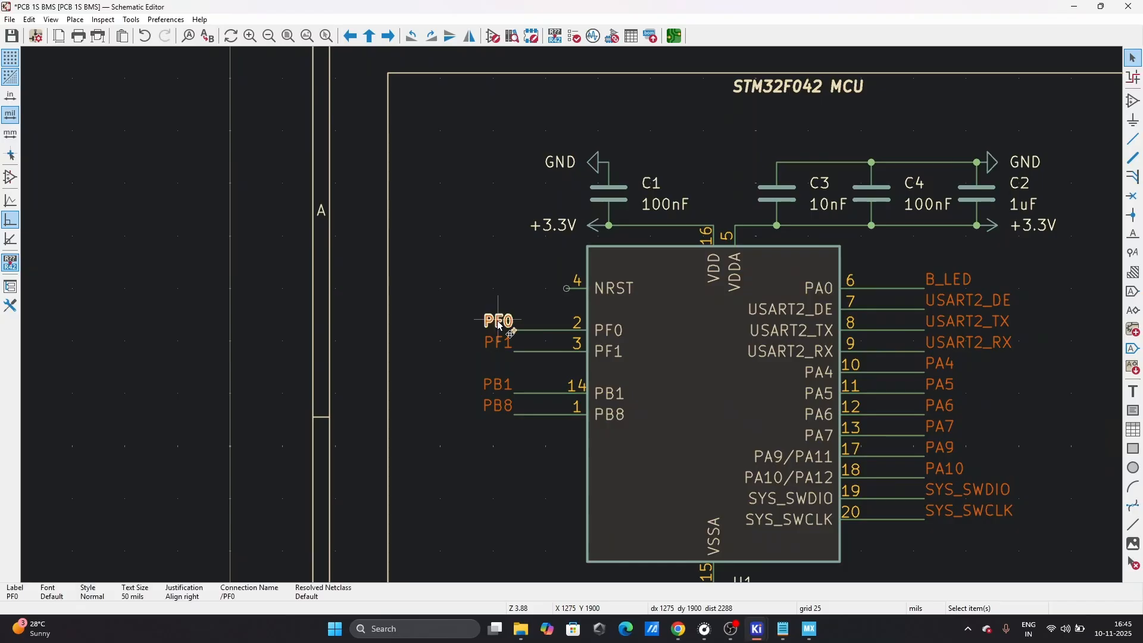
left_click(500, 342)
left_click(498, 386)
left_click(499, 407)
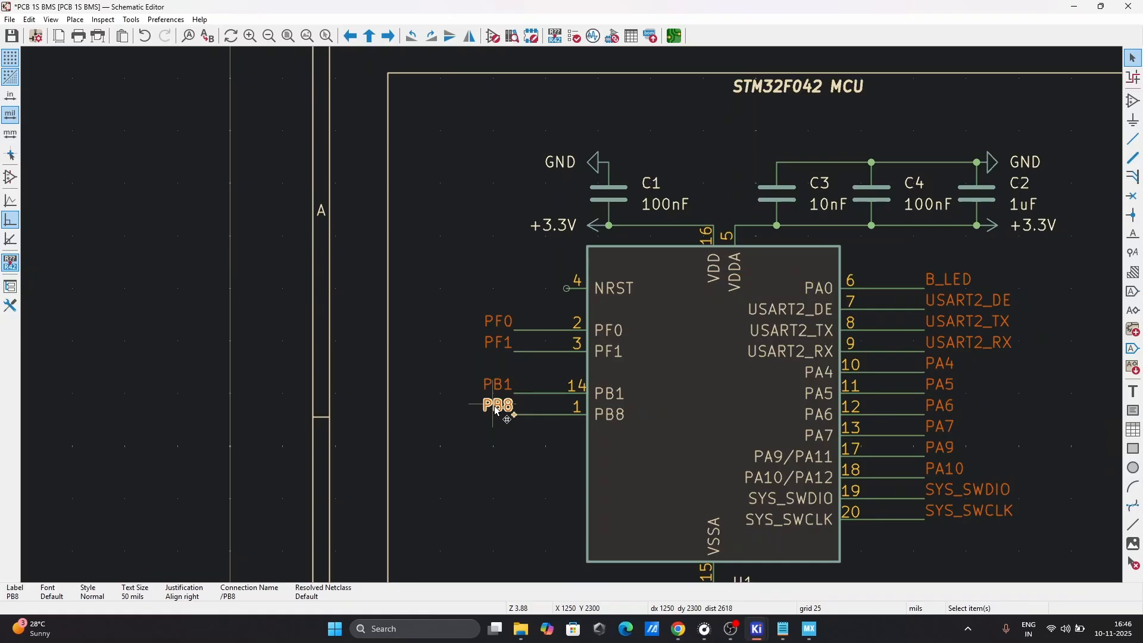
key("ctrl+s")
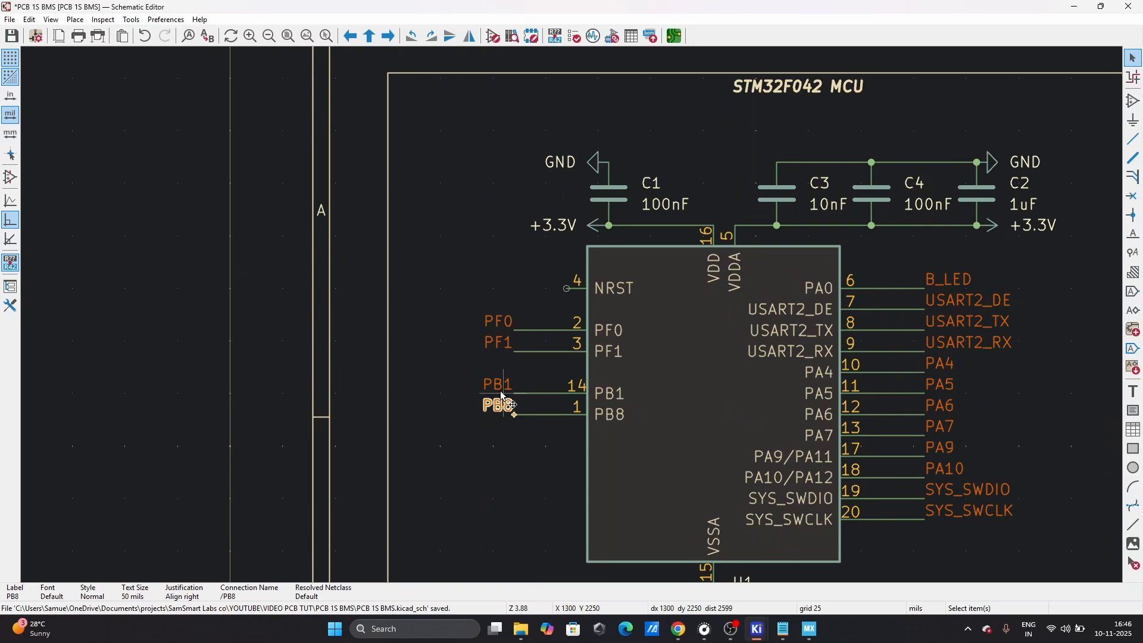
- Review U1's port A connections by highlighting the B_LED, PA4 to PA7, PA9 and PA10 labels together
scroll(532, 202, "down", 1)
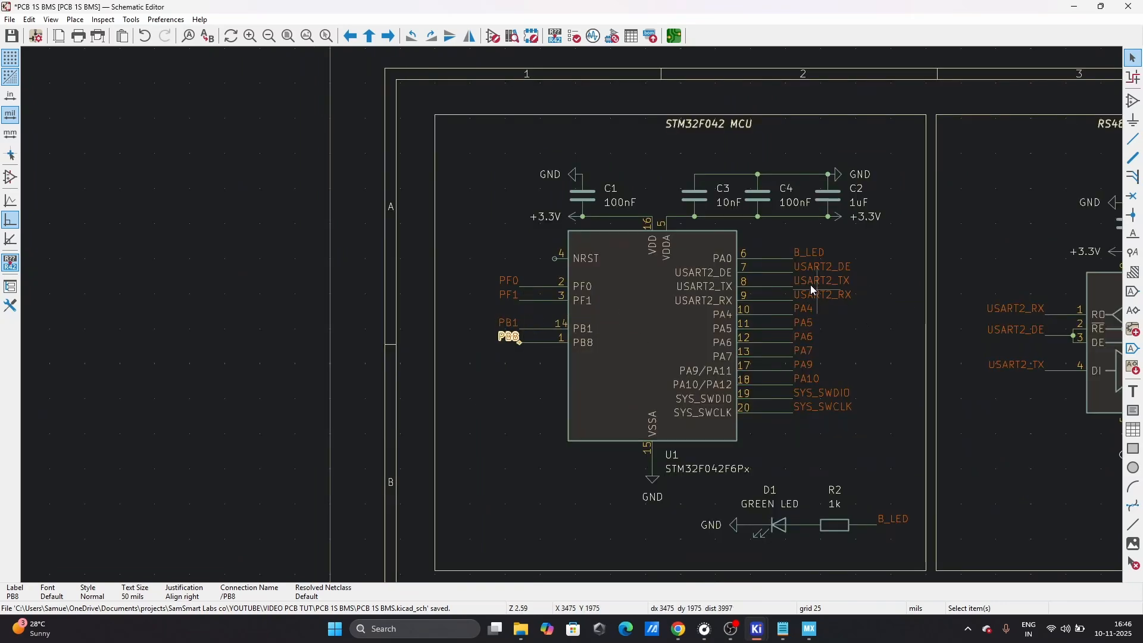
left_click(811, 254)
left_click(805, 309, "shift")
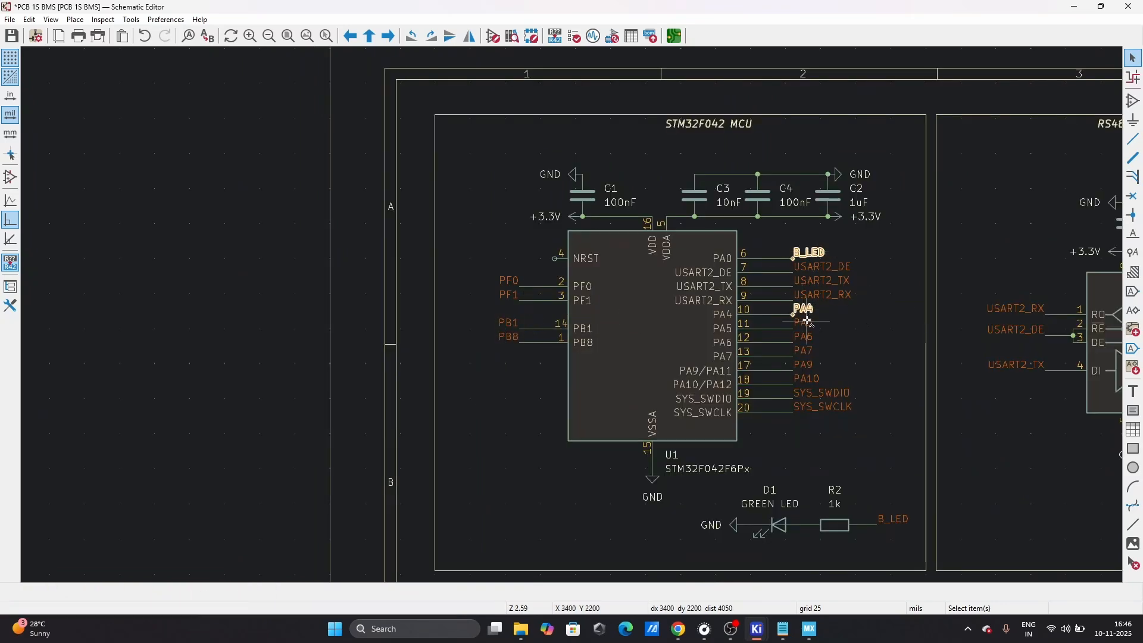
left_click(805, 324, "shift")
left_click(805, 337, "shift")
left_click(805, 352, "shift")
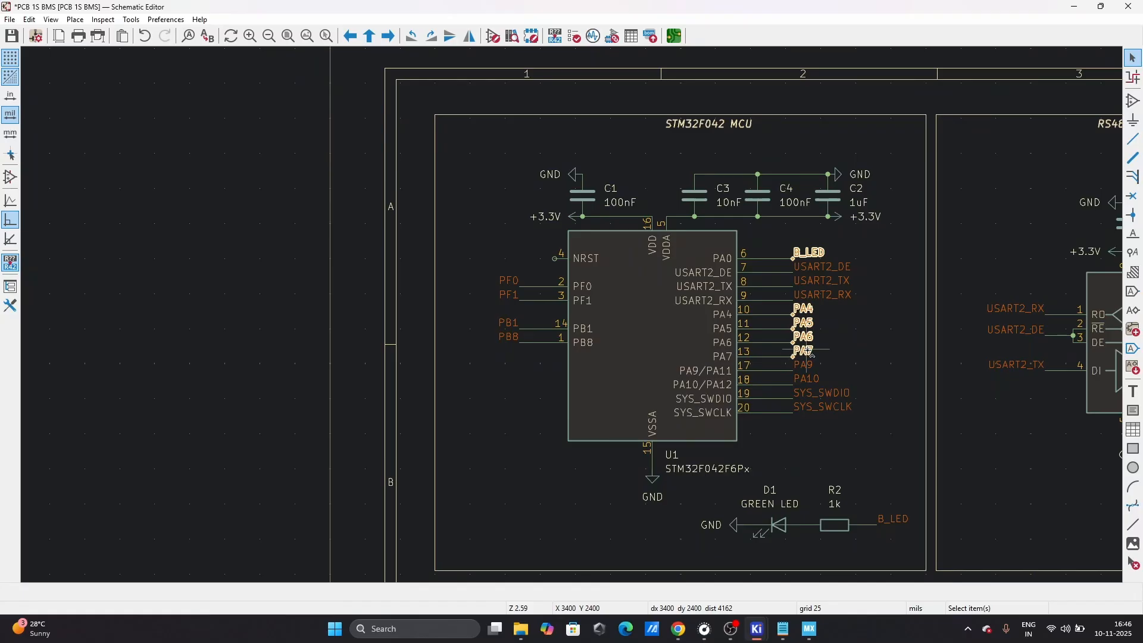
left_click(805, 365, "shift")
left_click(808, 379, "shift")
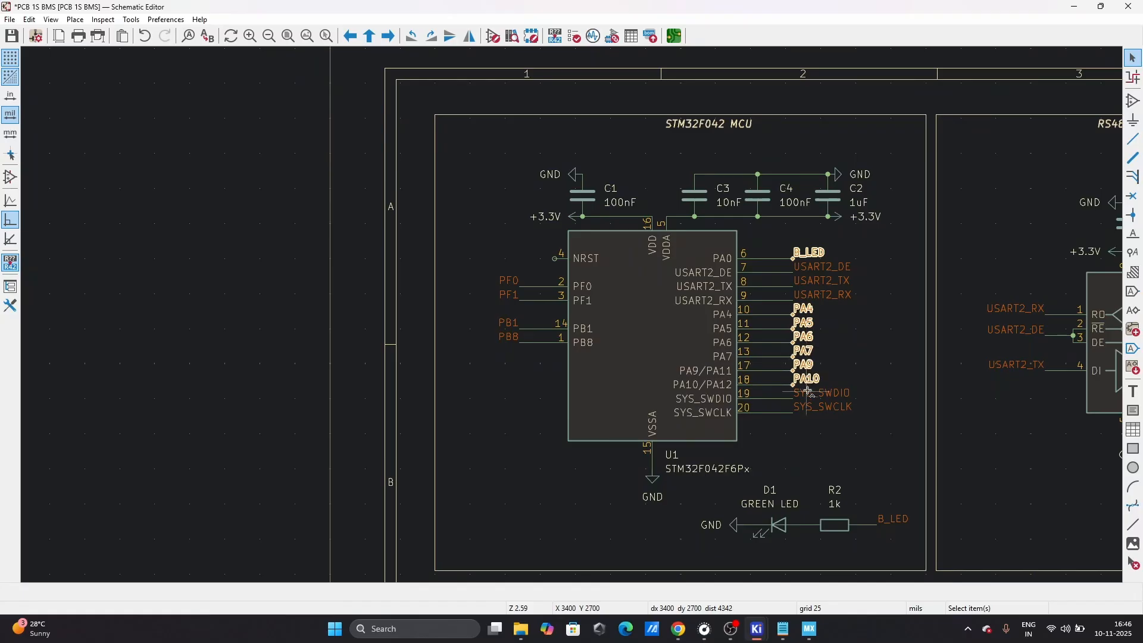
left_click(845, 350)
- Examine the VCC input and +3.3V output power symbols in the VOLTAGE REGULATOR block
scroll(730, 326, "down", 5)
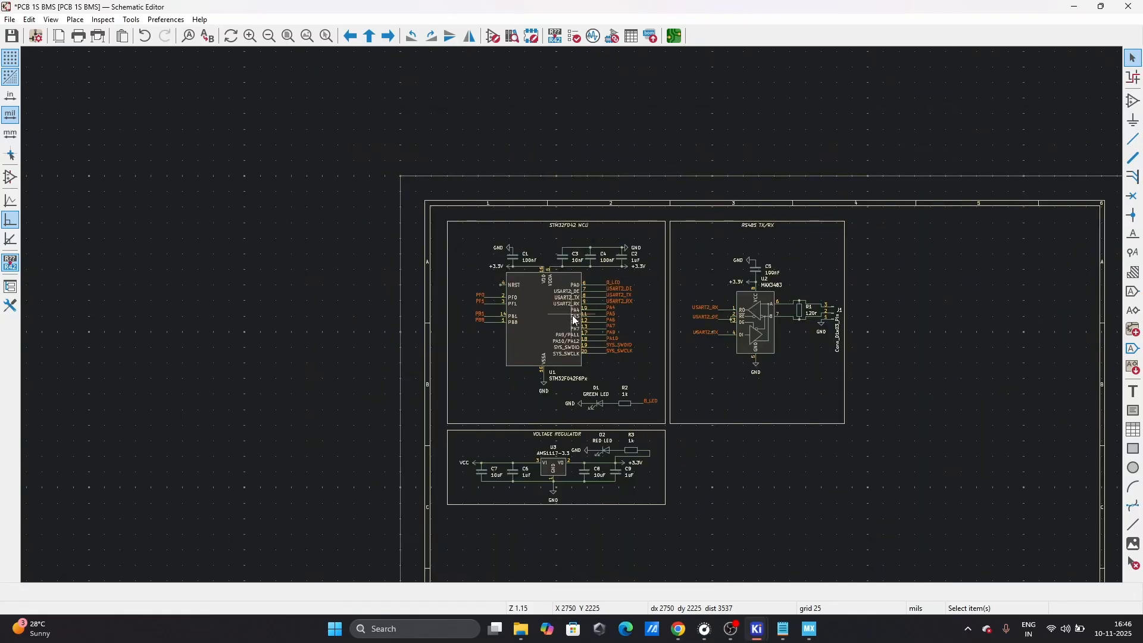
scroll(573, 314, "up", 7)
scroll(575, 320, "down", 3)
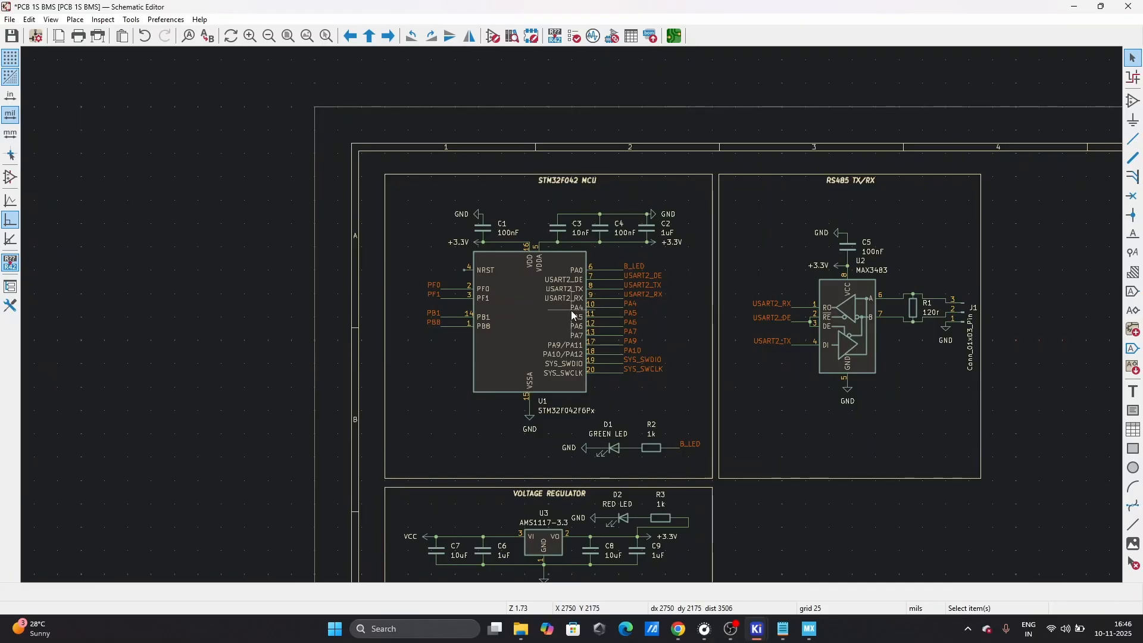
left_click(425, 538)
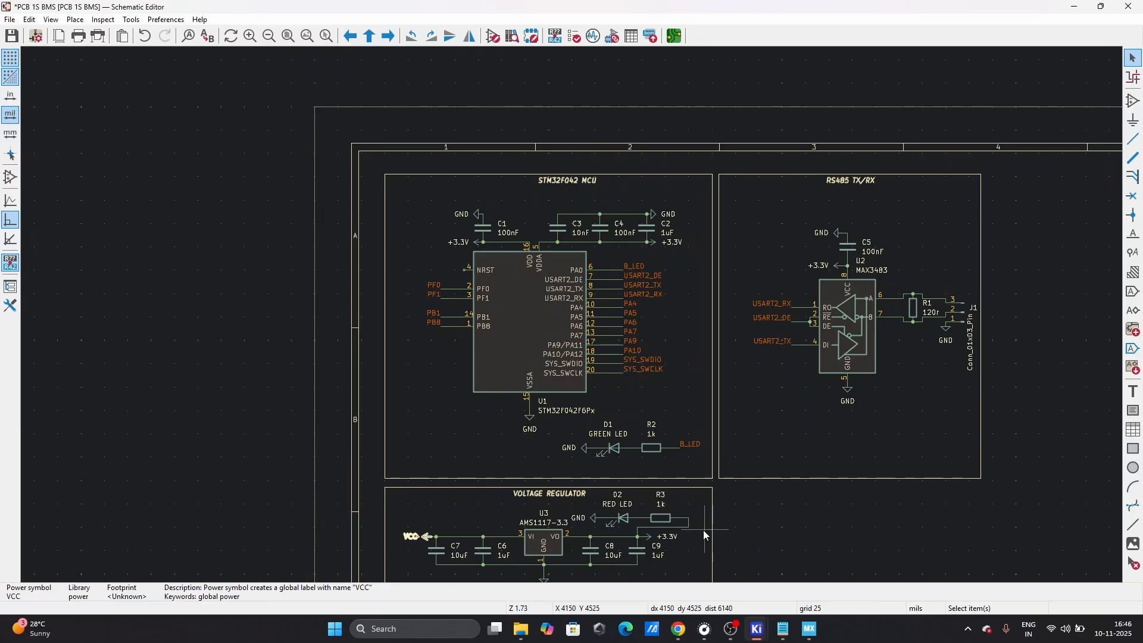
left_click(652, 536)
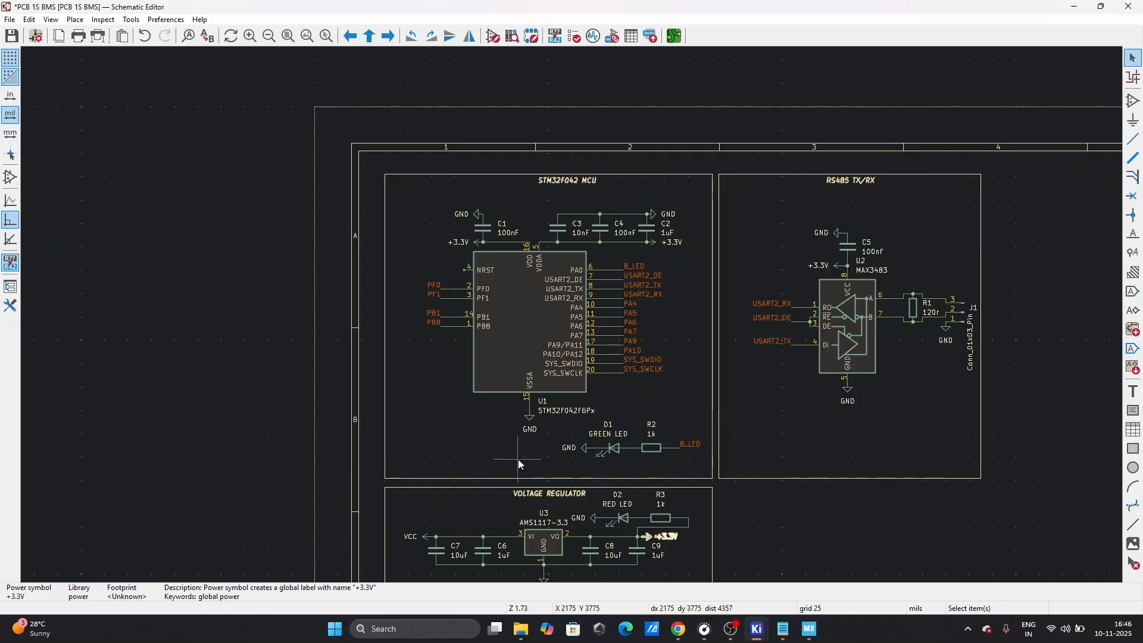
left_click(424, 398)
scroll(576, 318, "up", 3)
scroll(573, 316, "down", 3)
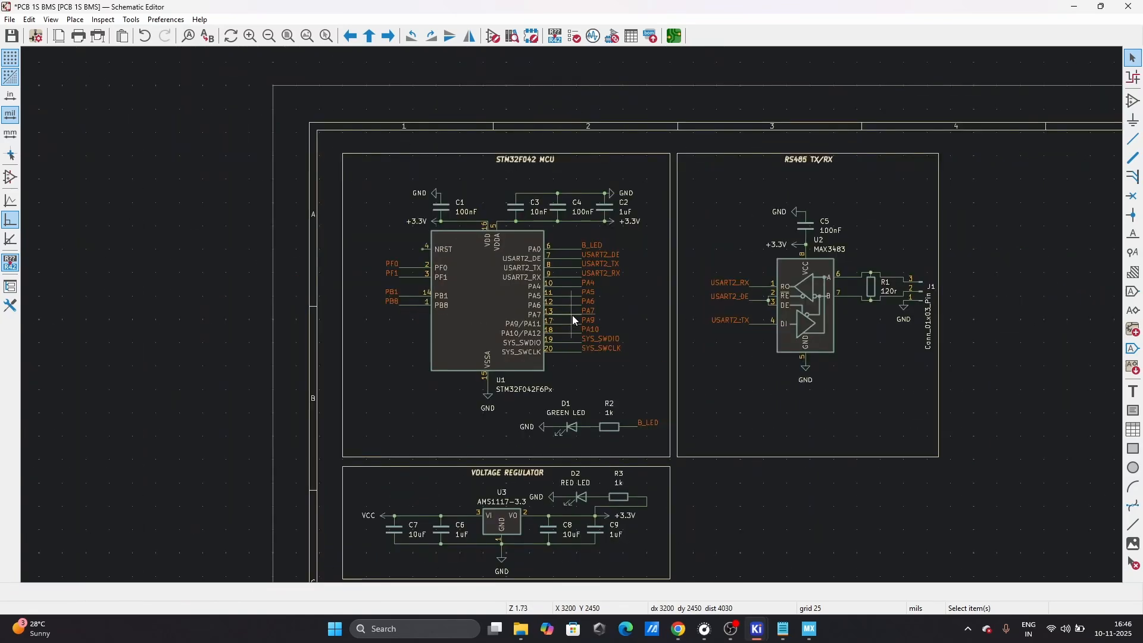
- Draw a rectangular frame below the RS485 TX/RX block, matching its width and the VOLTAGE REGULATOR frame's height
scroll(573, 316, "up", 1)
scroll(573, 316, "down", 4)
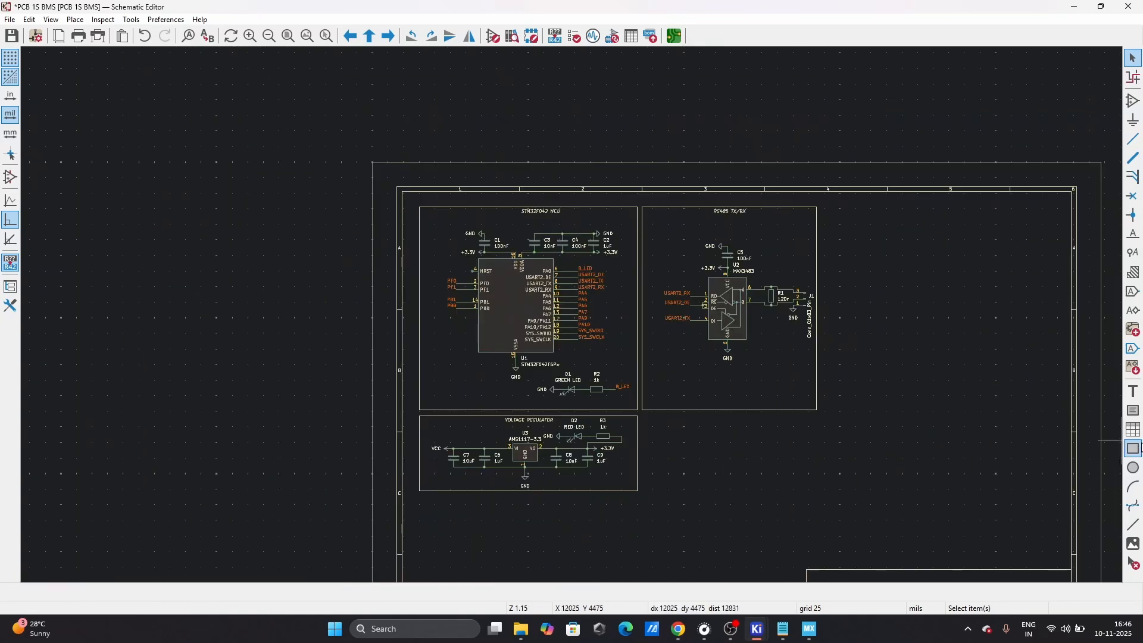
left_click(1133, 448)
scroll(633, 411, "up", 5)
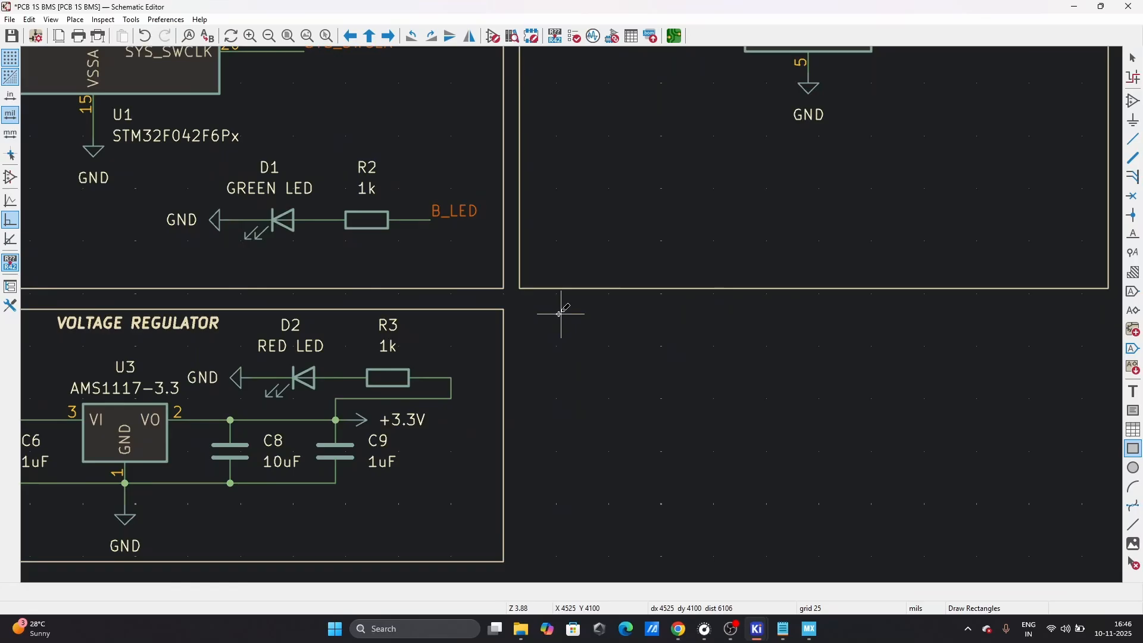
left_click(522, 308)
scroll(522, 308, "down", 3)
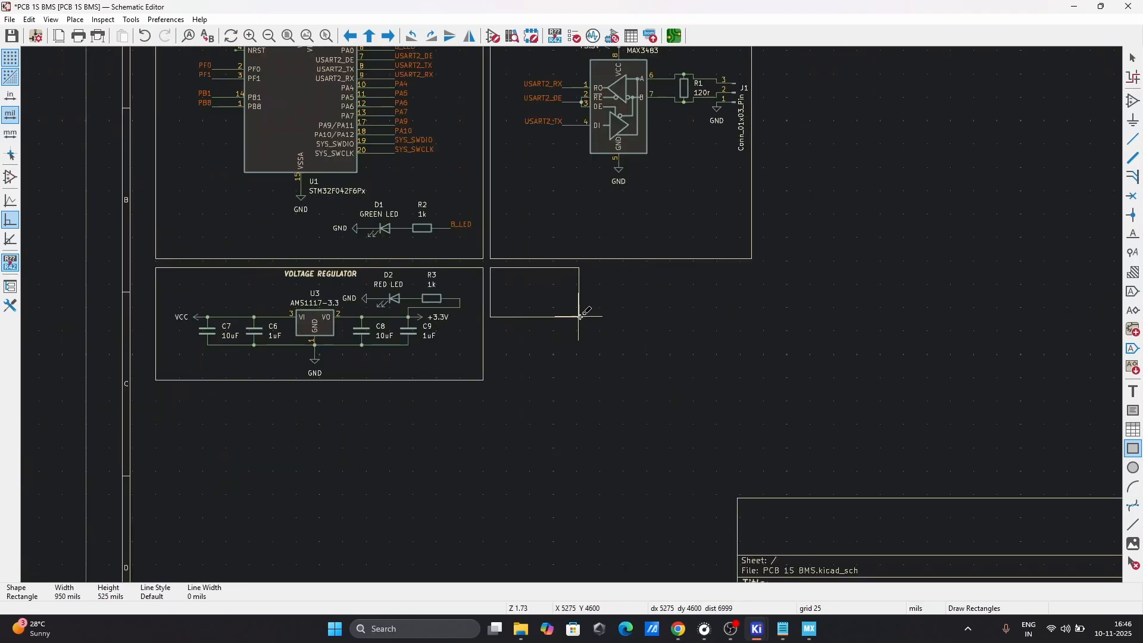
left_click(752, 379)
key("Escape")
- Place a Conn_01x08_Pin connector symbol inside the empty frame beside the VOLTAGE REGULATOR block
key("a")
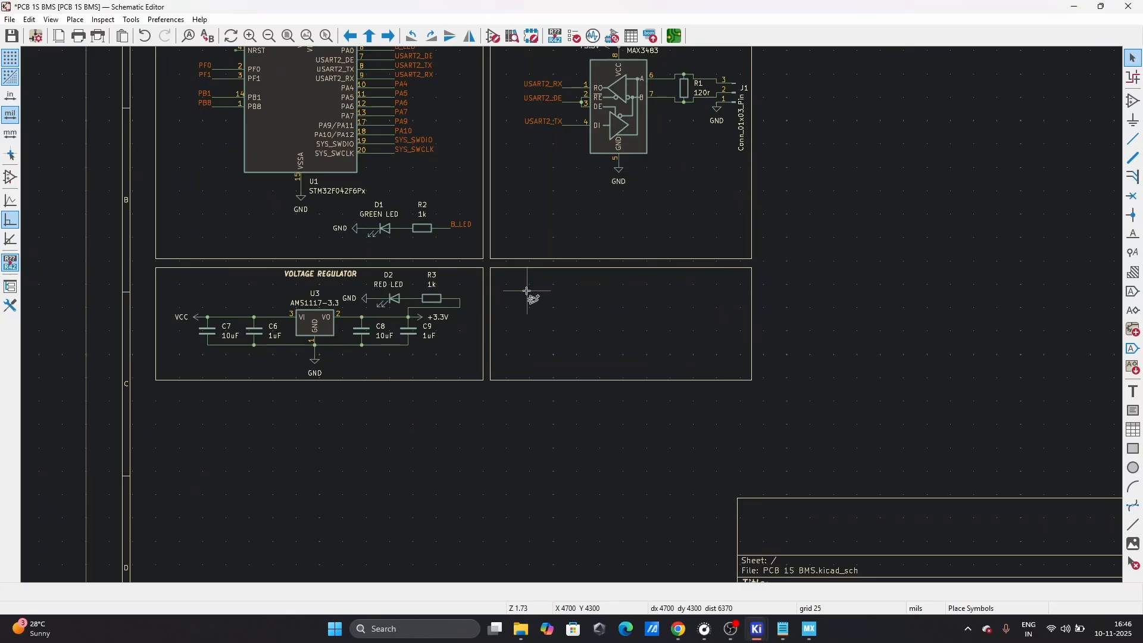
left_click(527, 292)
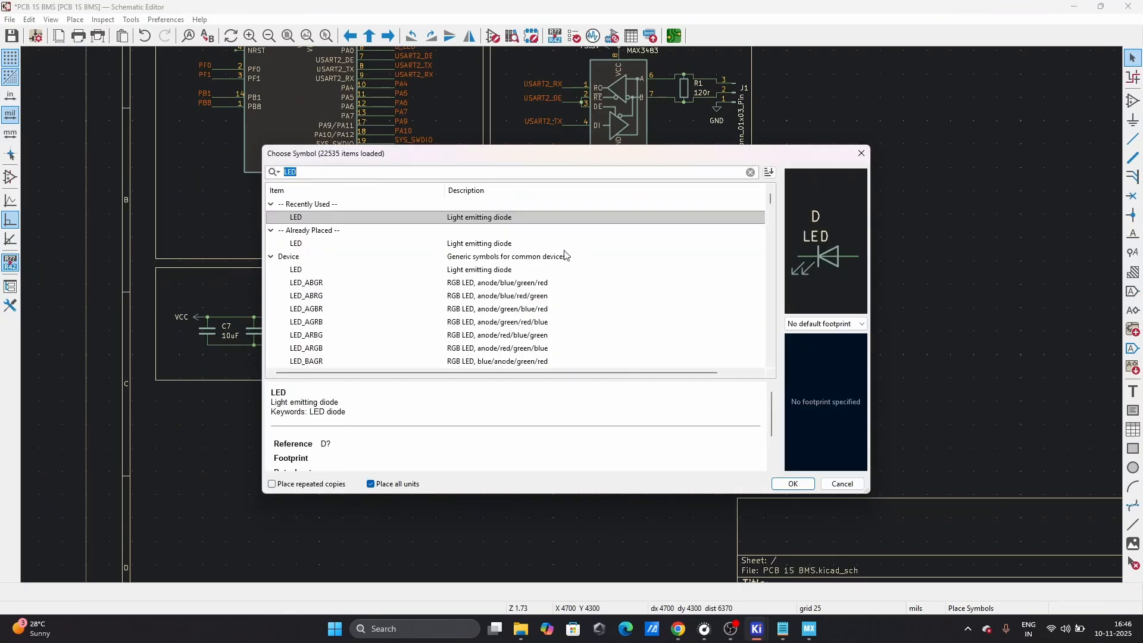
type("conn")
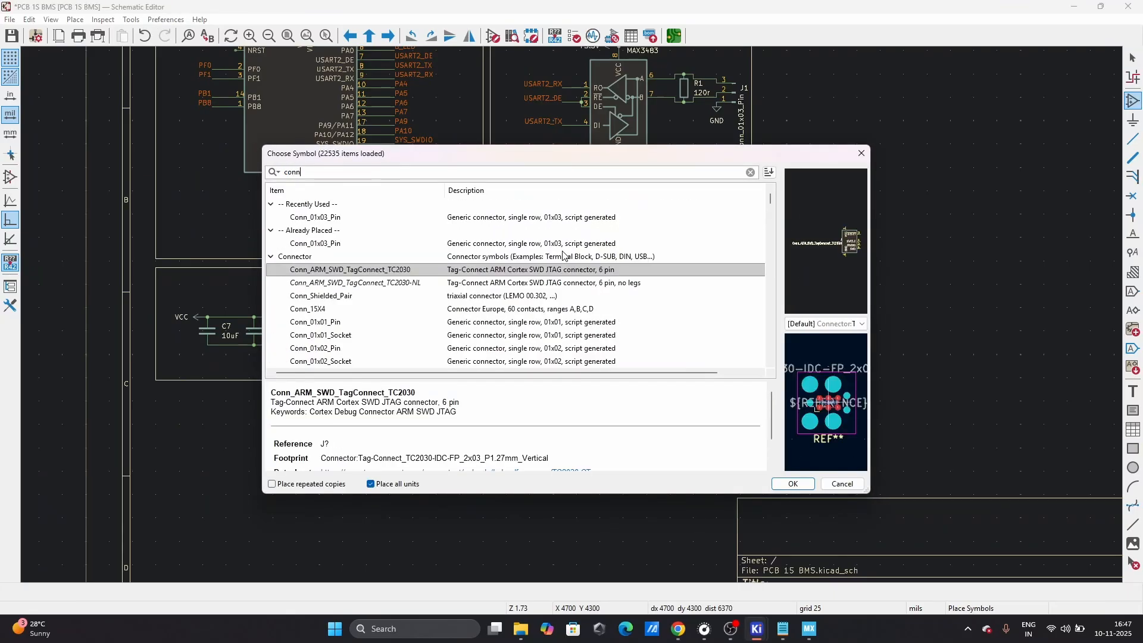
left_click_drag(661, 161, 660, 195)
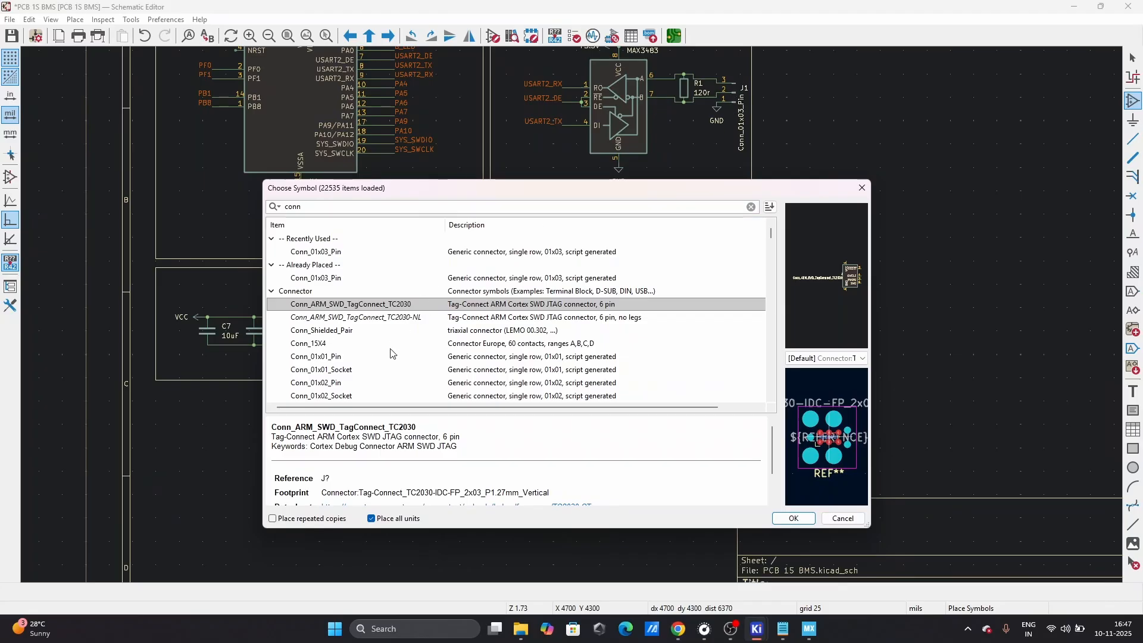
scroll(353, 382, "down", 4)
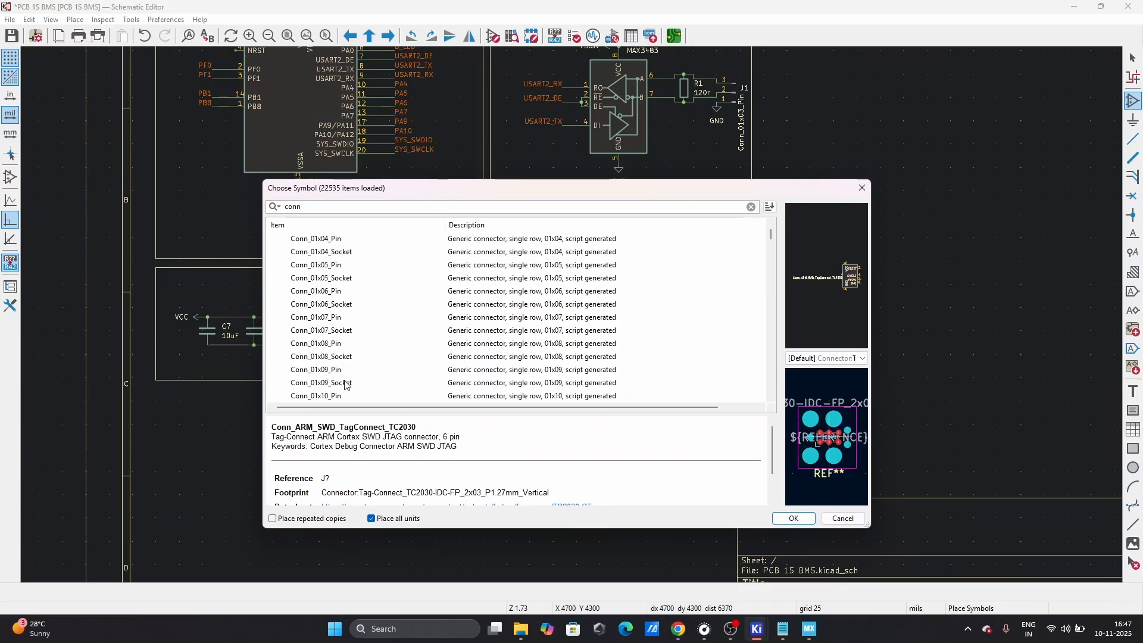
scroll(349, 382, "down", 2)
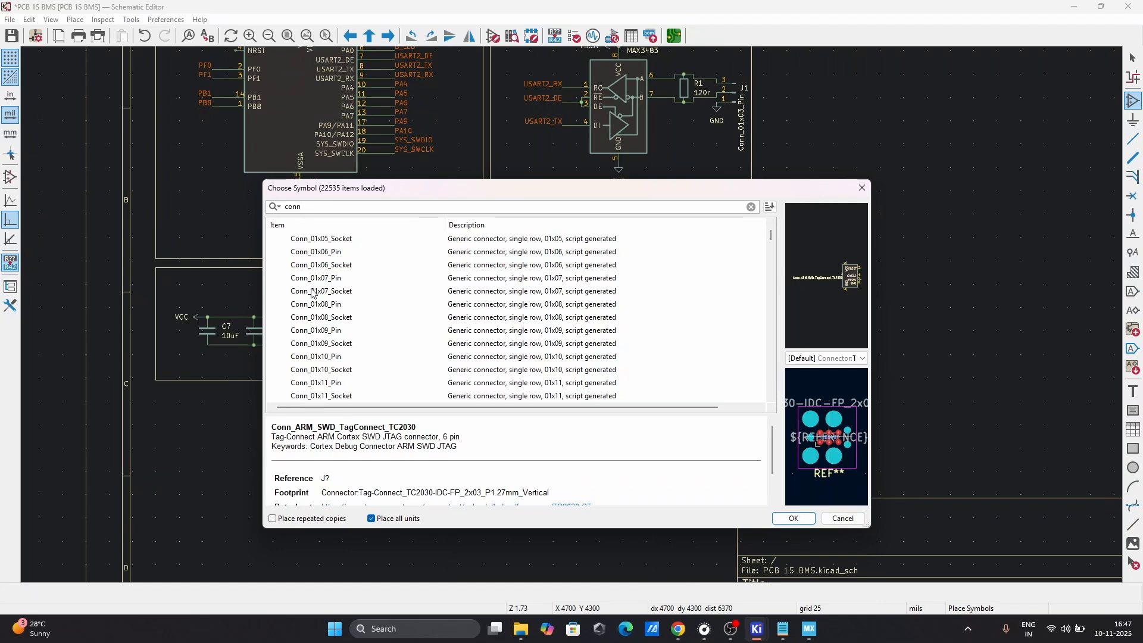
left_click(342, 304)
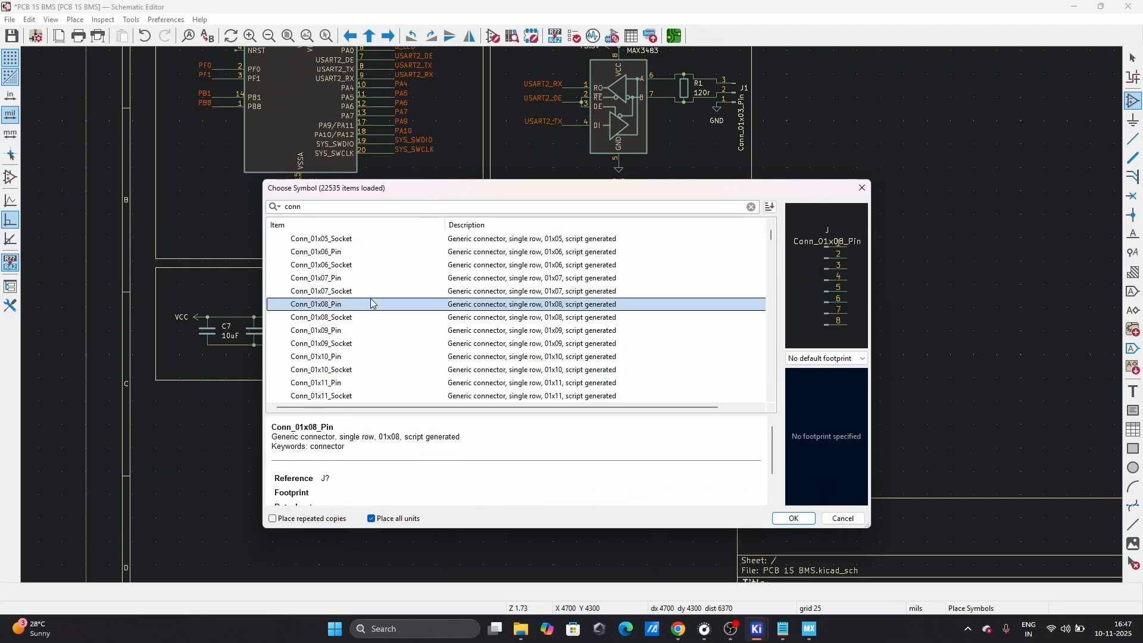
left_click(793, 518)
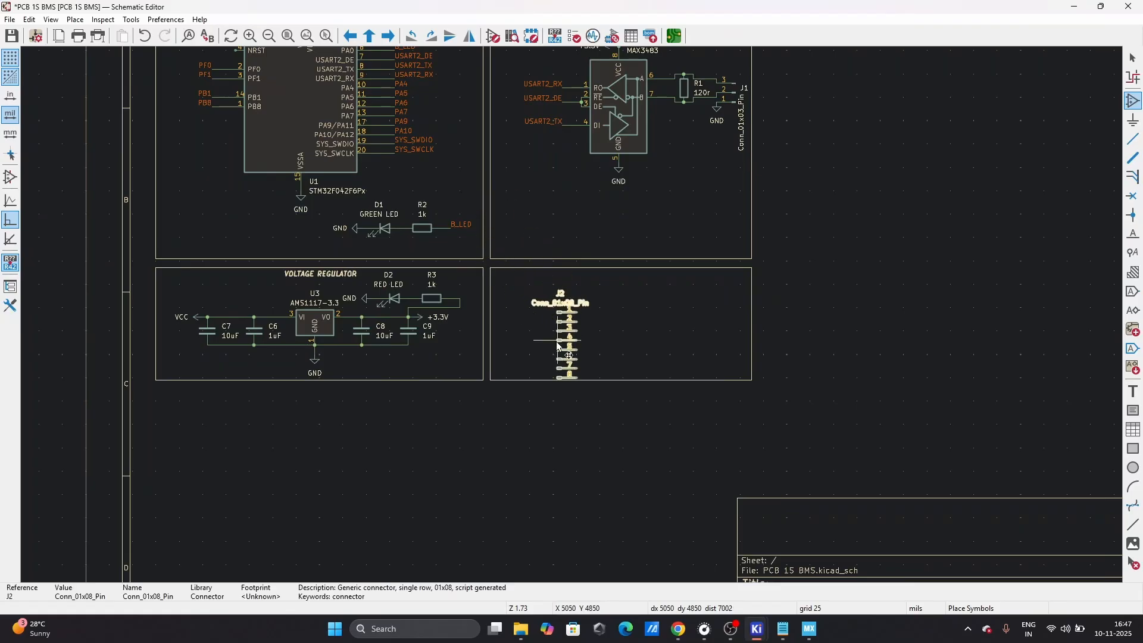
left_click(541, 326)
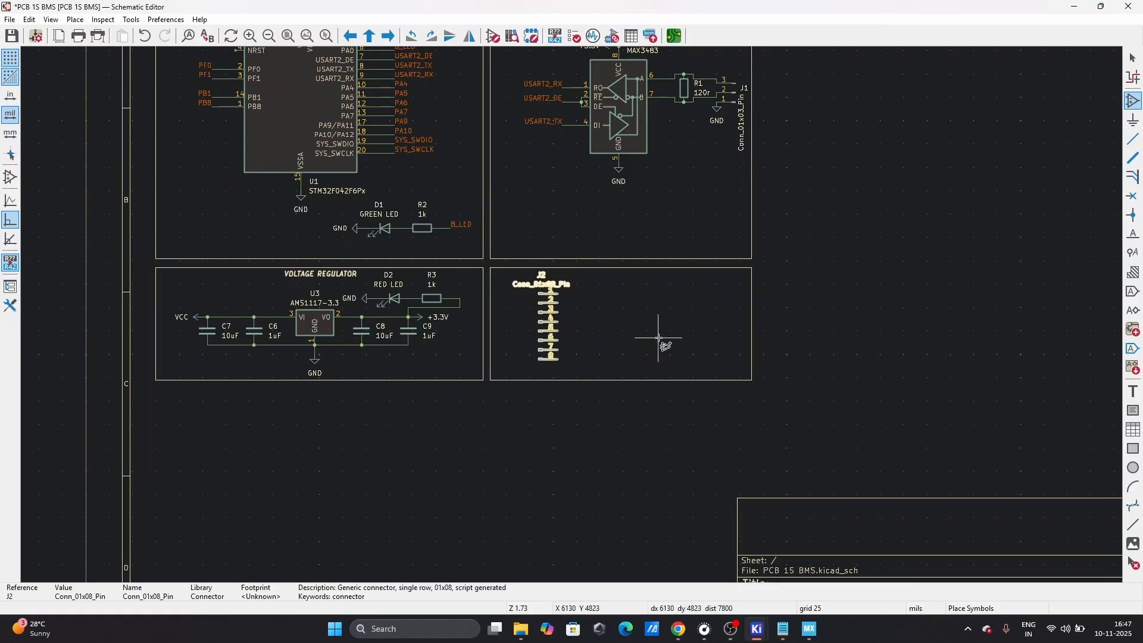
key("Escape")
- Assign the through-hole footprint PinHeader_1x08_P2.54mm_Vertical to the 8-pin connector J2
double_click(551, 342)
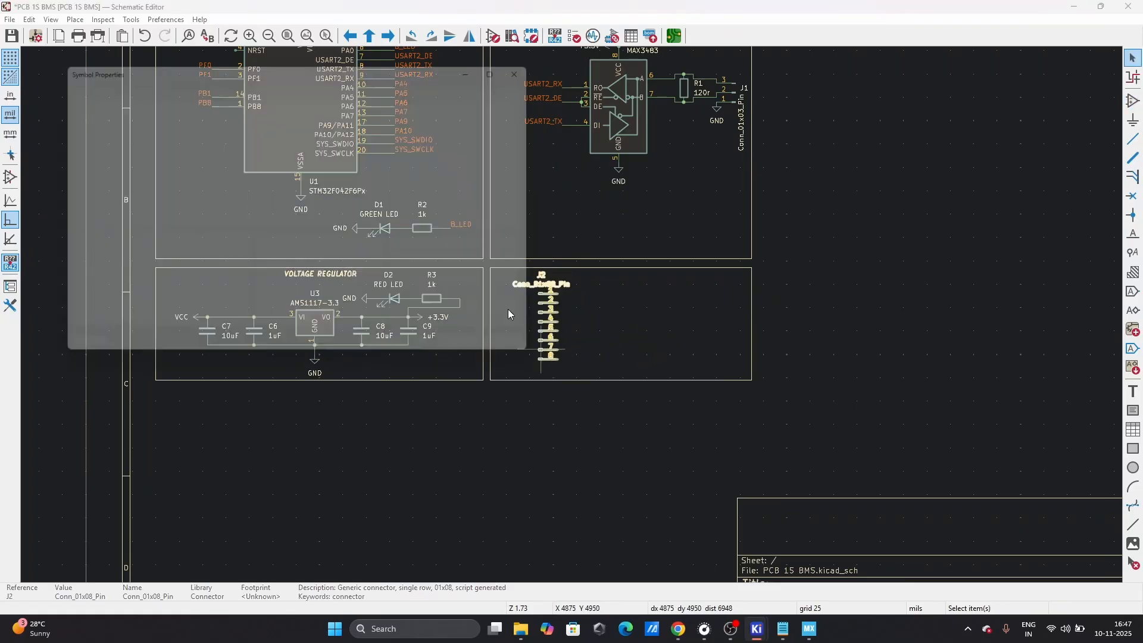
left_click(179, 148)
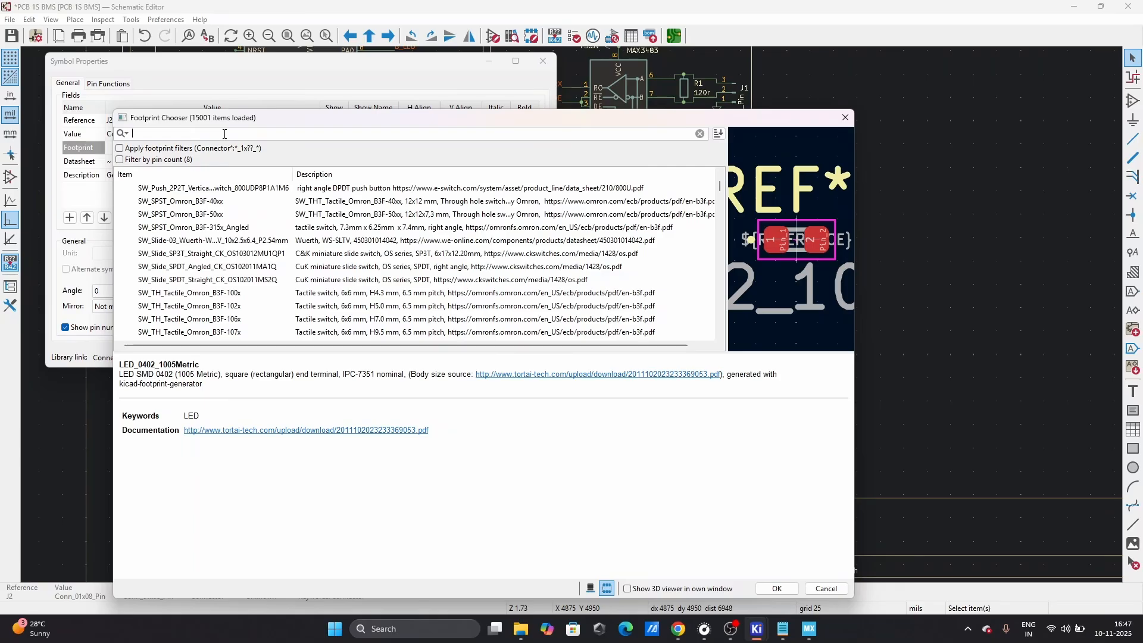
type("2.45")
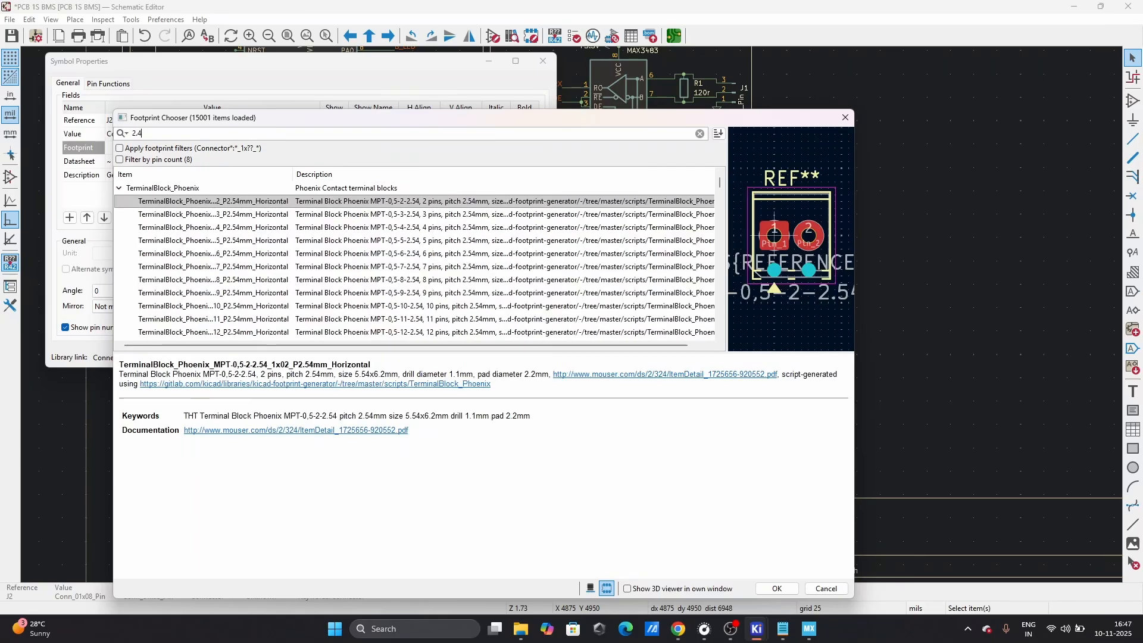
key("BackSpace")
type("54 pin ")
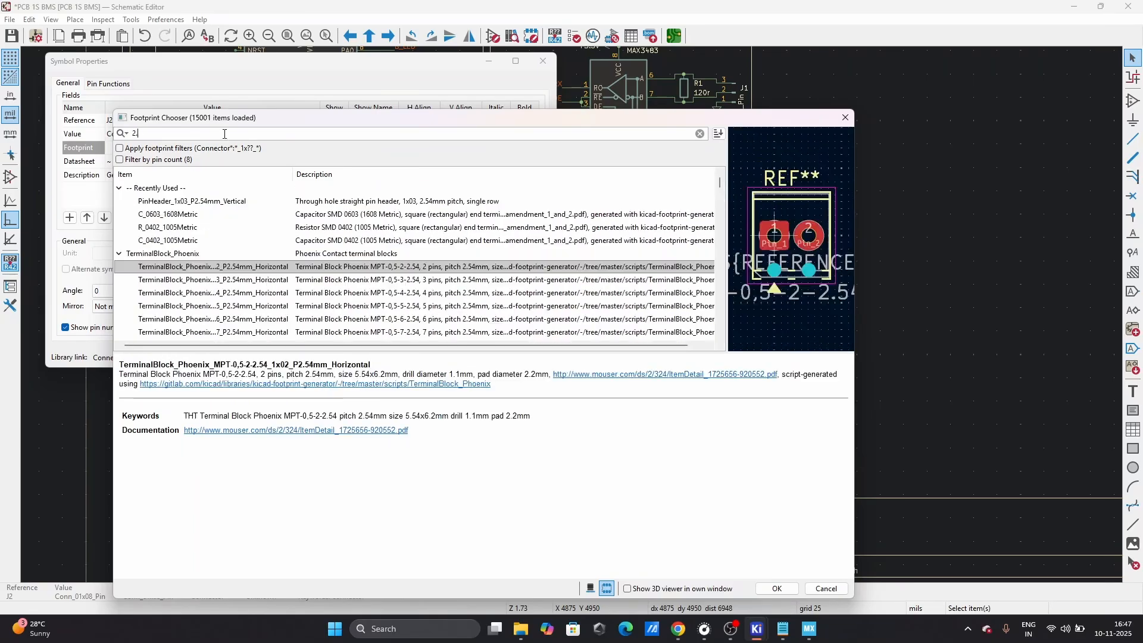
type("head")
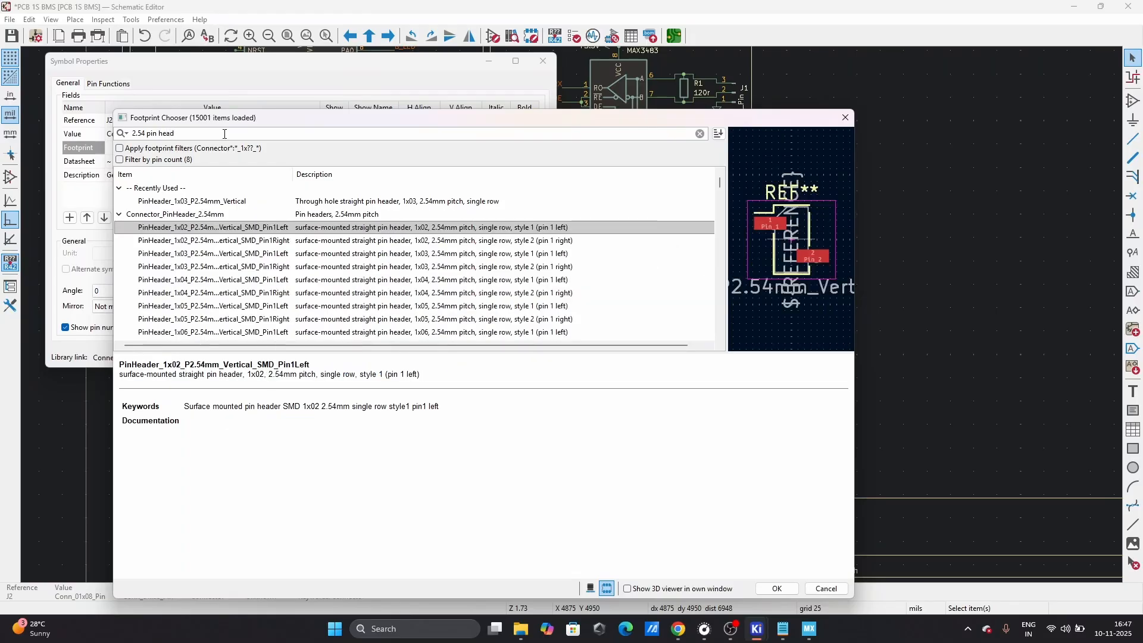
scroll(173, 244, "down", 2)
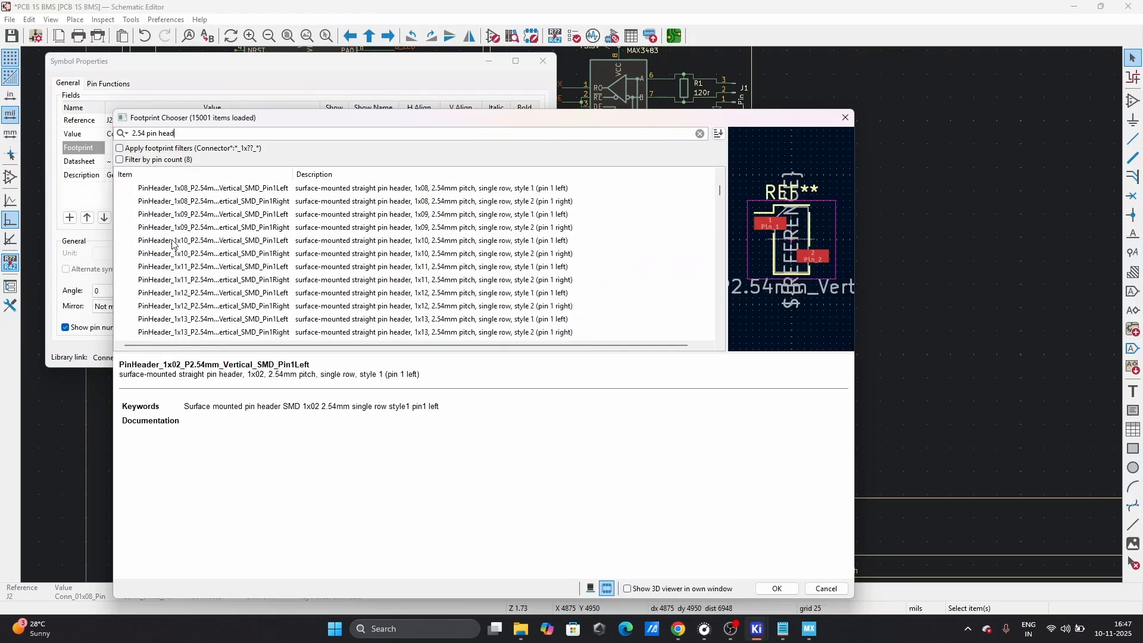
scroll(189, 242, "down", 5)
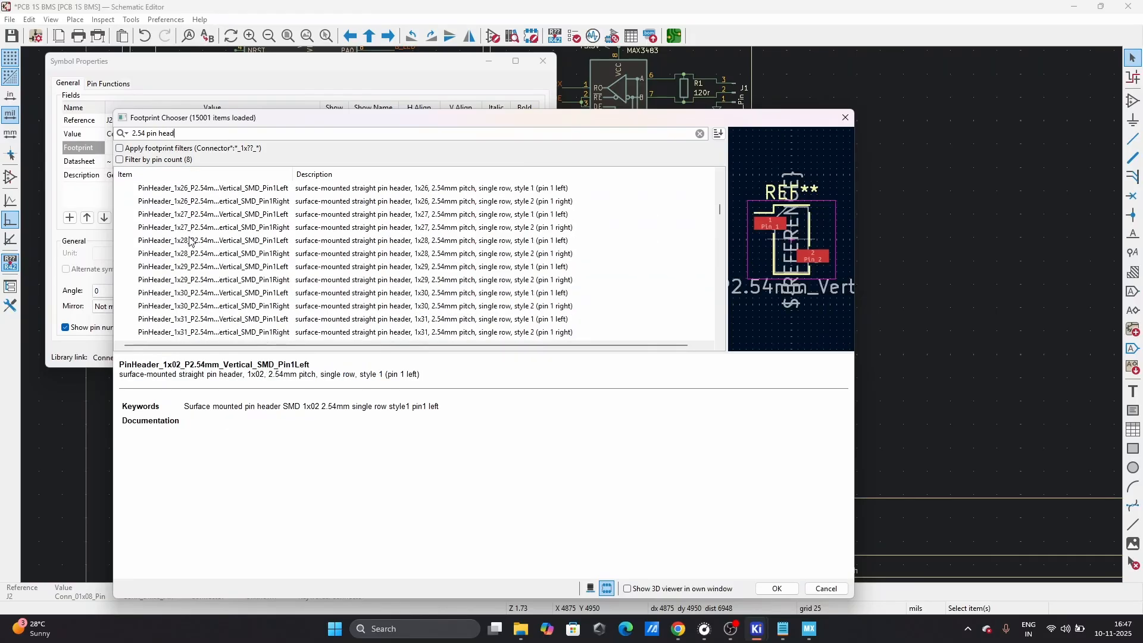
scroll(191, 243, "down", 1)
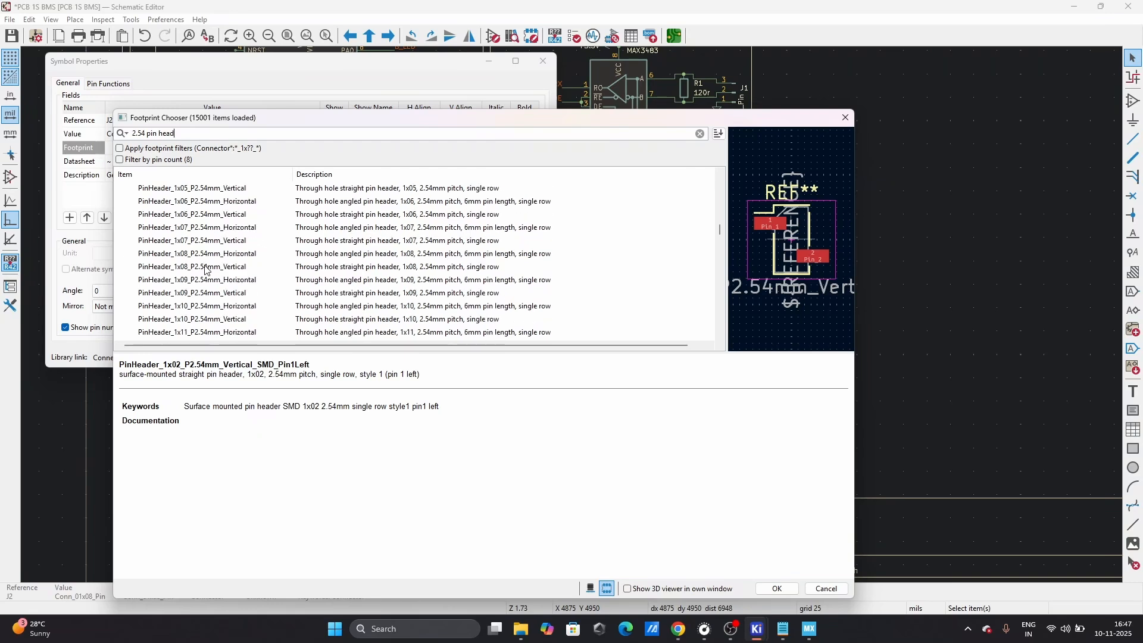
left_click(207, 267)
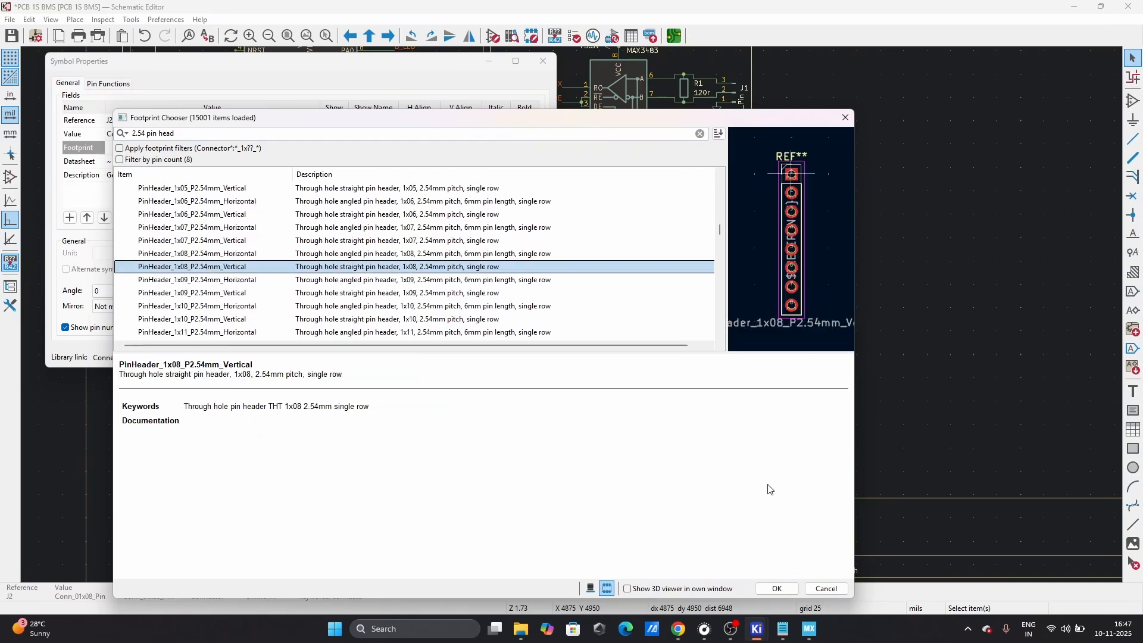
left_click(776, 590)
left_click(477, 359)
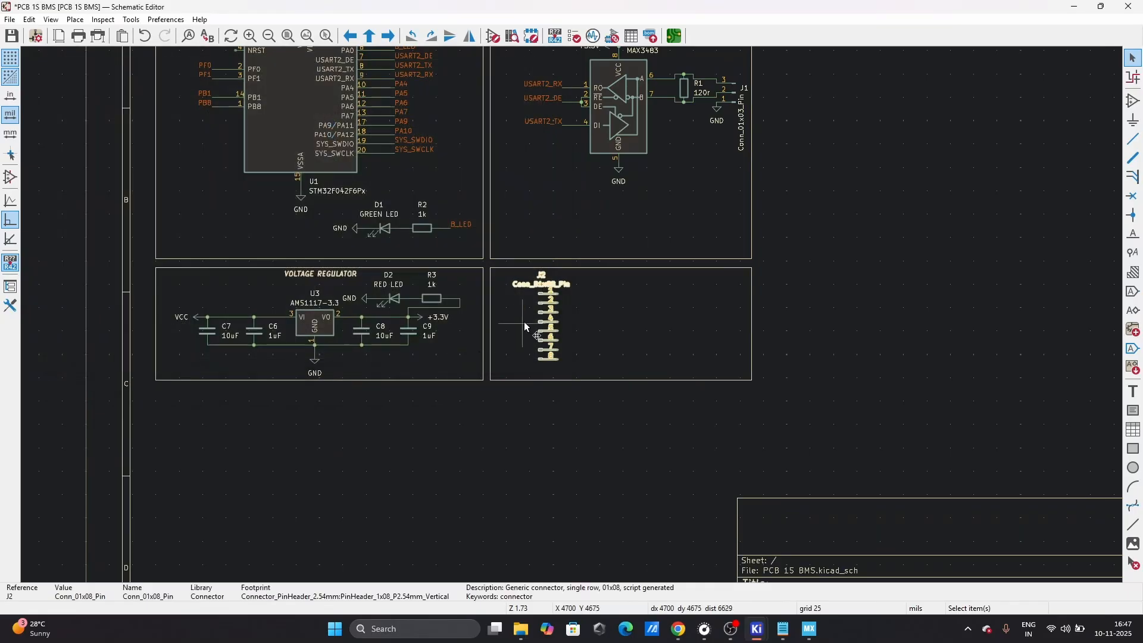
- Duplicate connector J2 and place the copy, rotated 180°, opposite it inside the same frame so both pin rows face each other
scroll(574, 320, "up", 3)
key("ctrl+d")
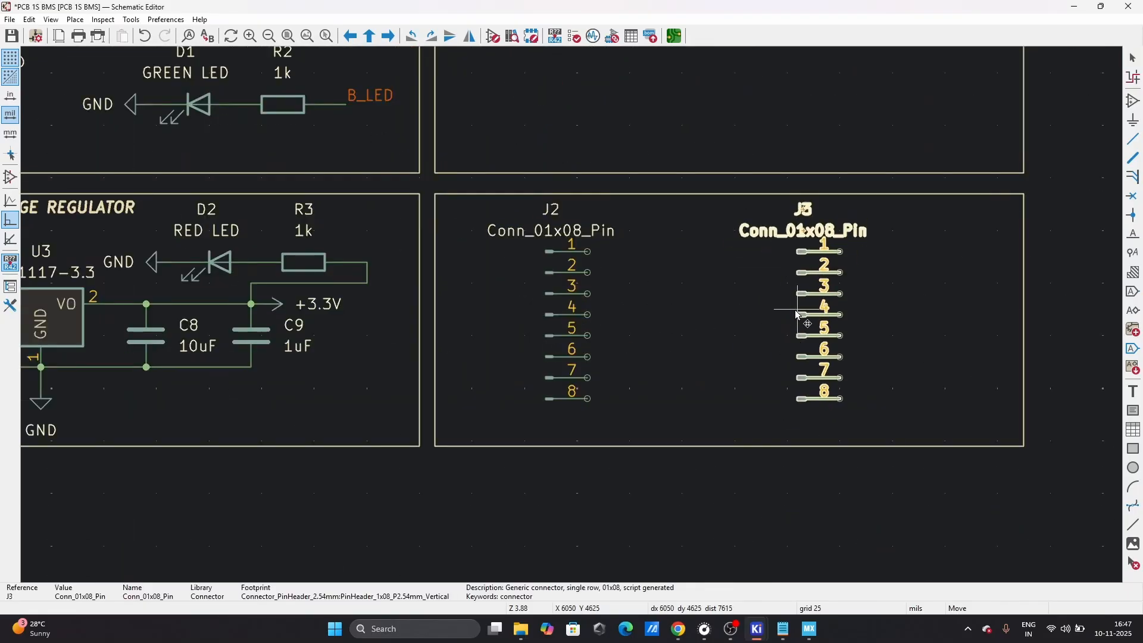
key("r")
key("r")
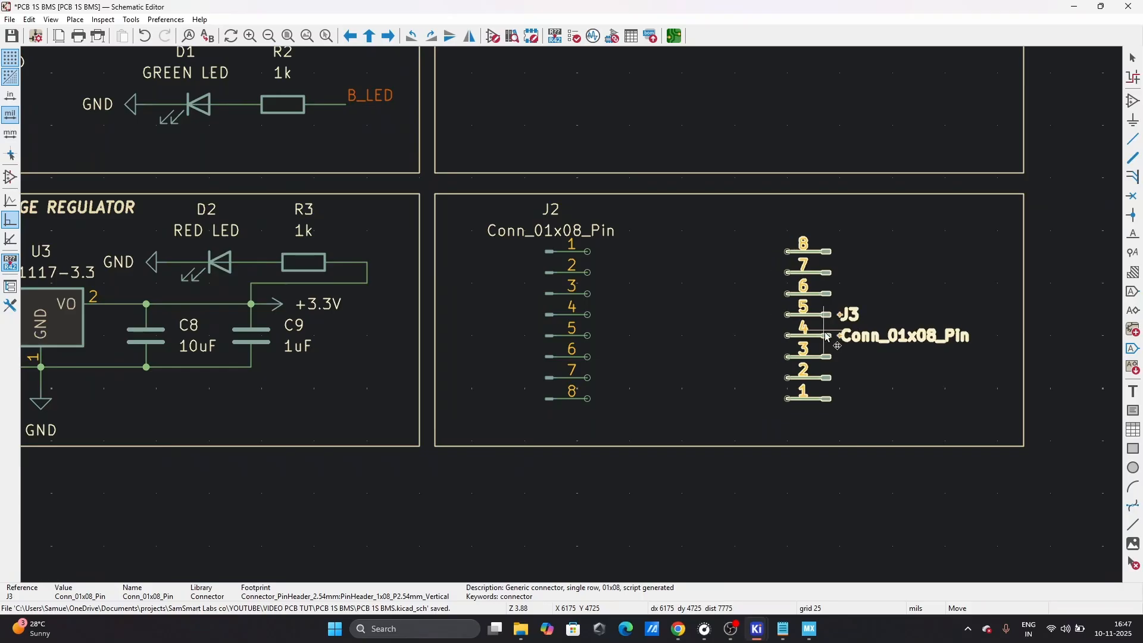
left_click(837, 337)
- Examine the MCU block's net labels to work out which pins need to go to the headers
scroll(737, 334, "down", 4)
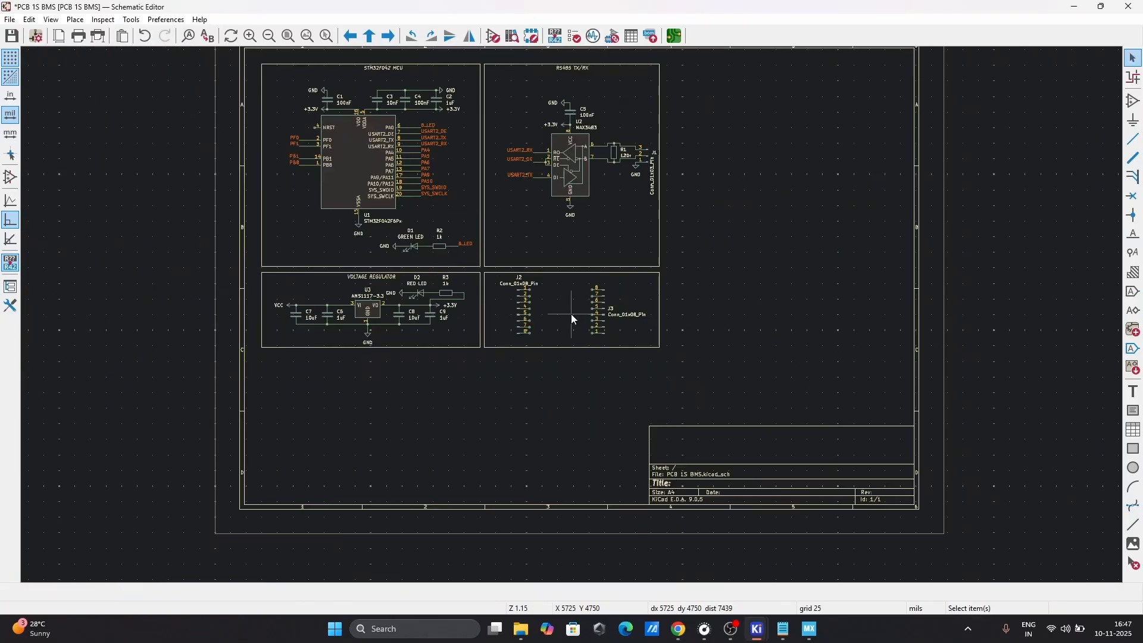
scroll(570, 313, "up", 3)
scroll(578, 301, "up", 1)
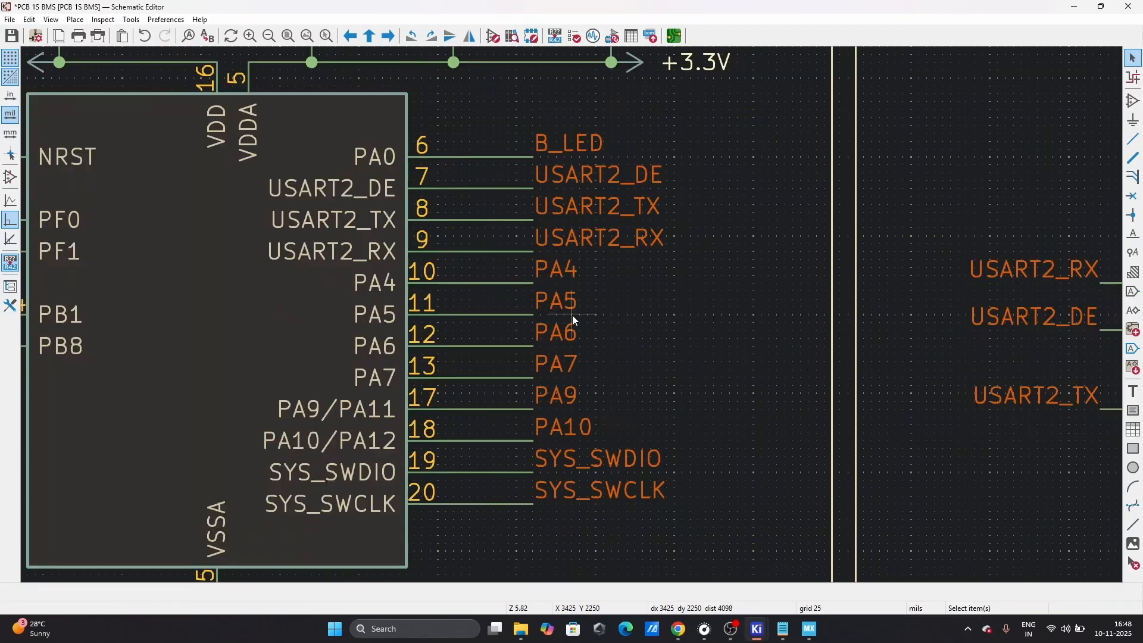
scroll(573, 316, "down", 2)
scroll(573, 315, "up", 1)
scroll(573, 315, "down", 1)
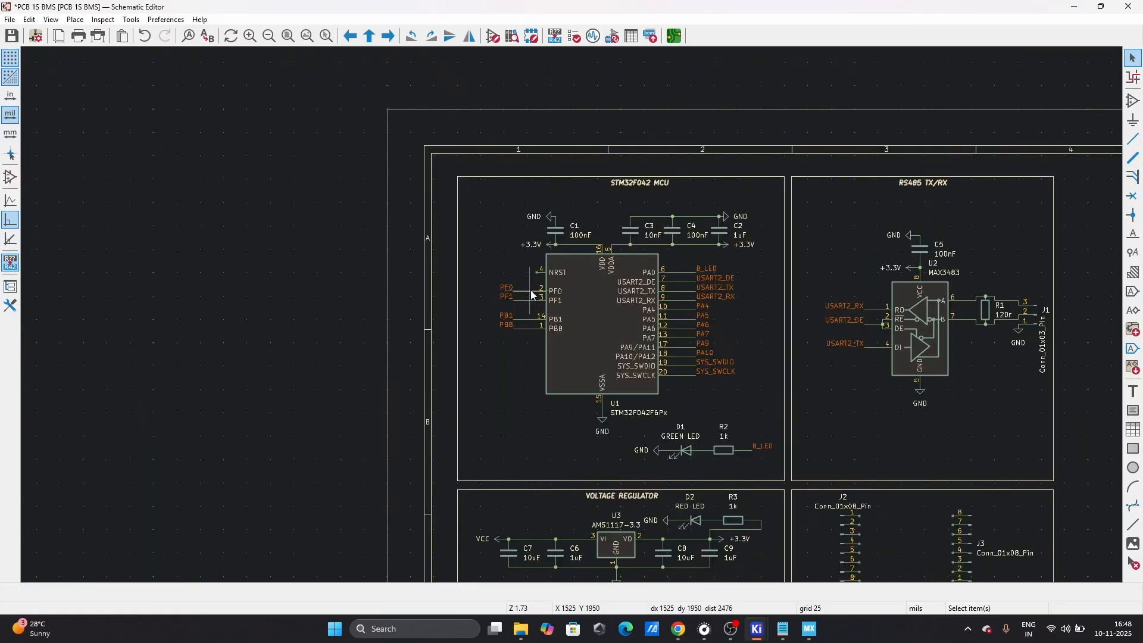
scroll(573, 316, "up", 2)
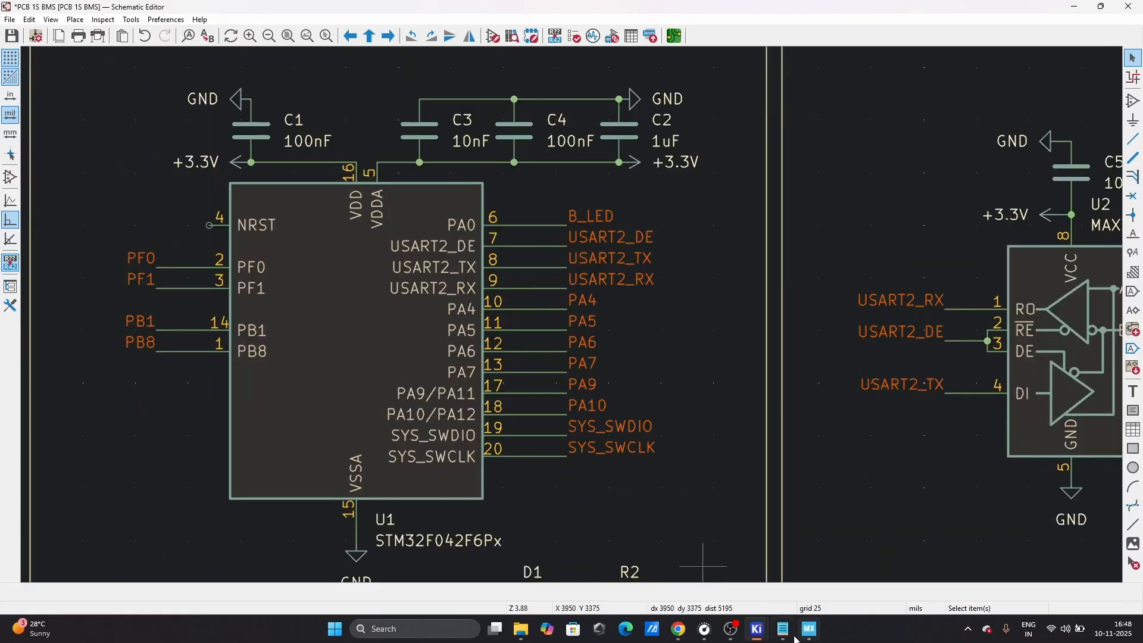
mouse_move(809, 636)
mouse_move(843, 583)
scroll(573, 315, "down", 5)
scroll(573, 315, "up", 5)
scroll(573, 334, "down", 1)
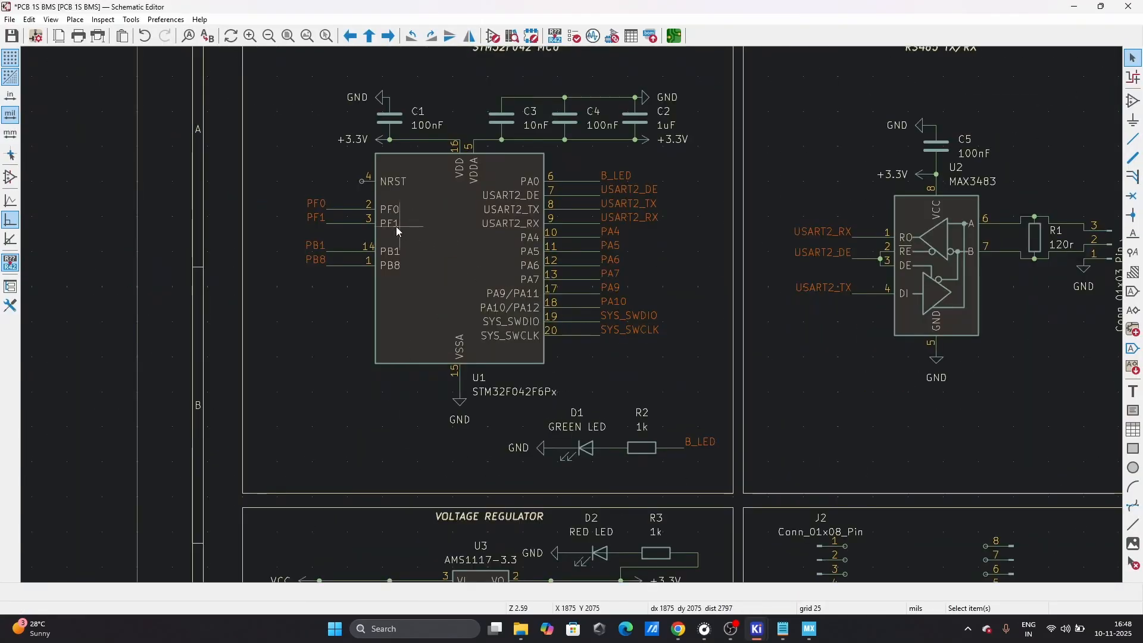
- Copy the MCU's PF0, PF1, PB8 and PA4 net labels and paste them as a group at the connector block
left_click(312, 205)
left_click(316, 218, "shift")
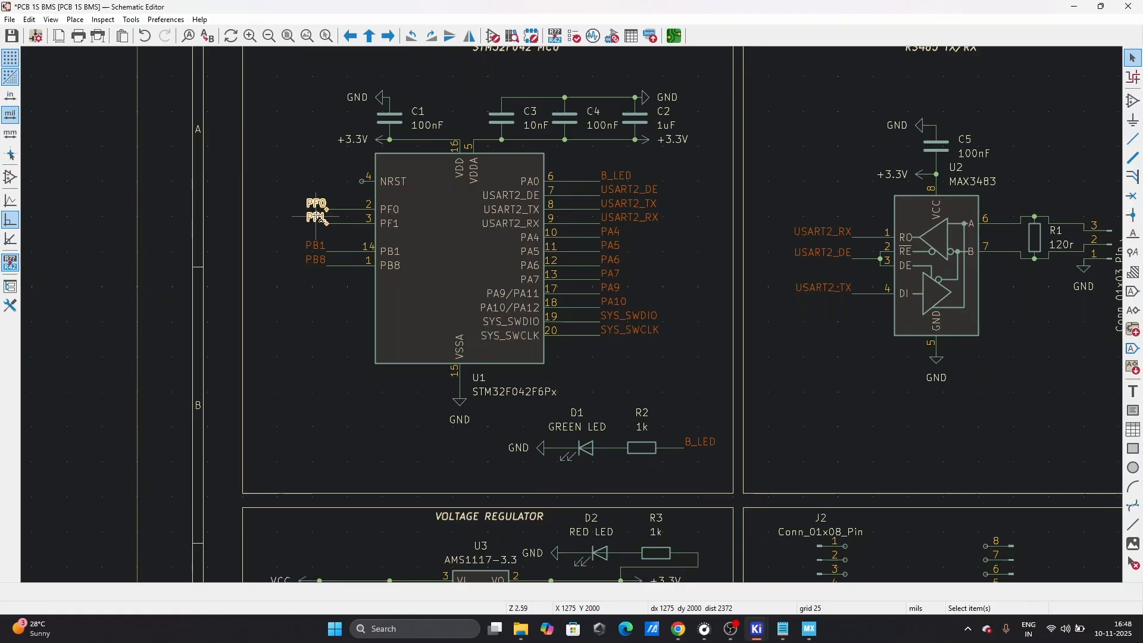
left_click(322, 262, "shift")
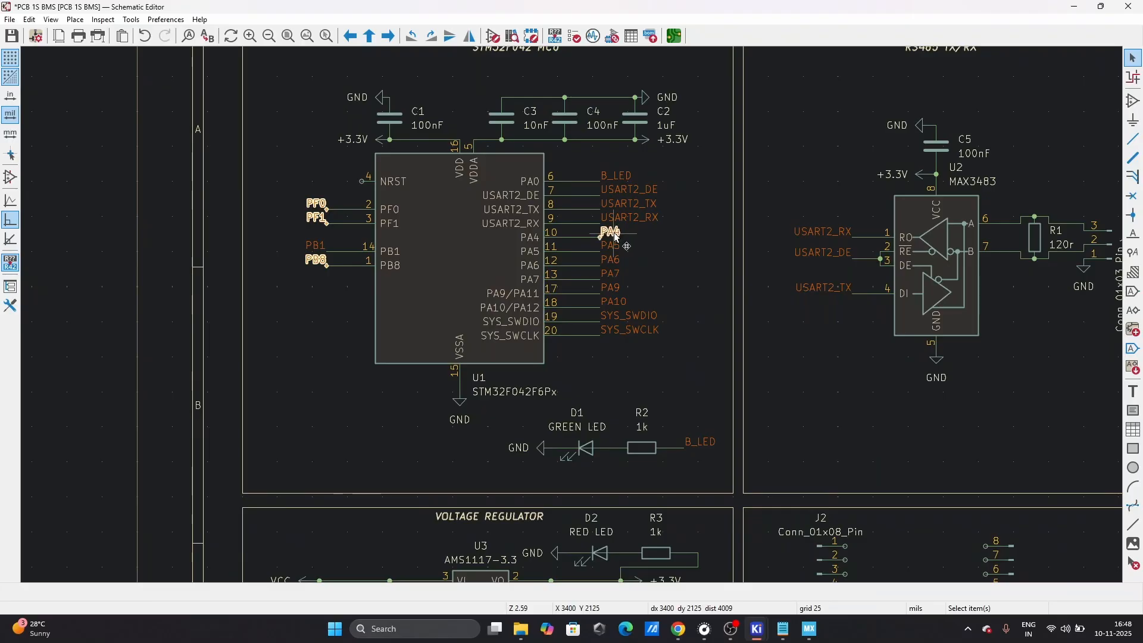
left_click(613, 232, "shift")
key("ctrl+c")
key("ctrl+v")
scroll(769, 435, "down", 3)
scroll(622, 352, "up", 4)
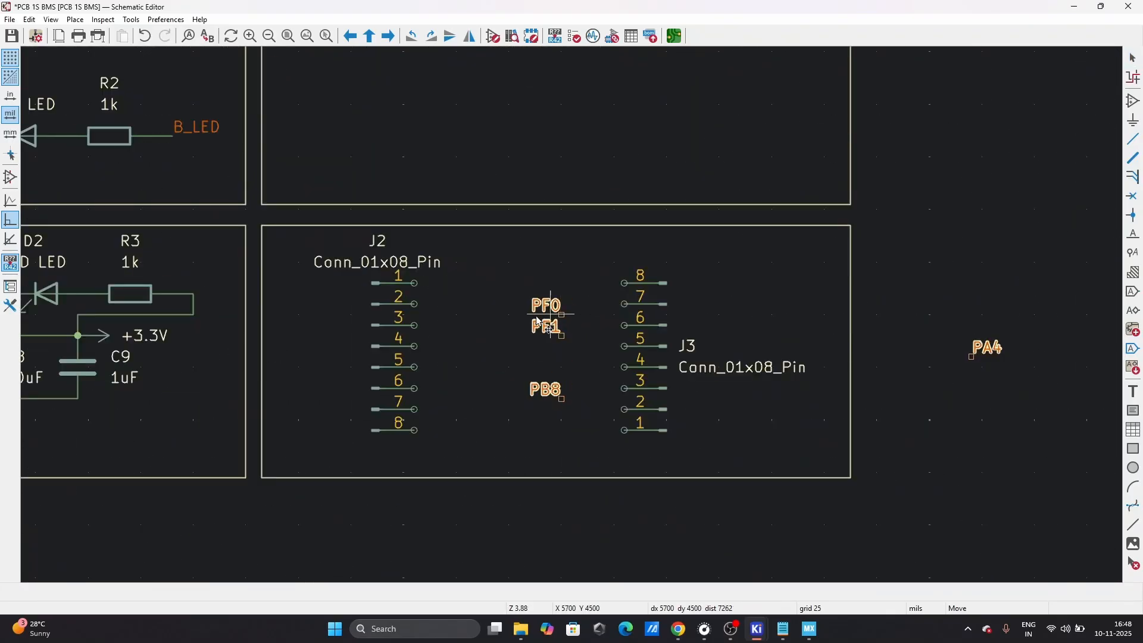
left_click(519, 322)
- Attach the PF0 and PF1 labels to pins 2 and 3 of J2 on short wires, with their text facing away from the pins
left_click_drag(508, 329, 438, 313)
key("r")
key("r")
left_click(419, 303)
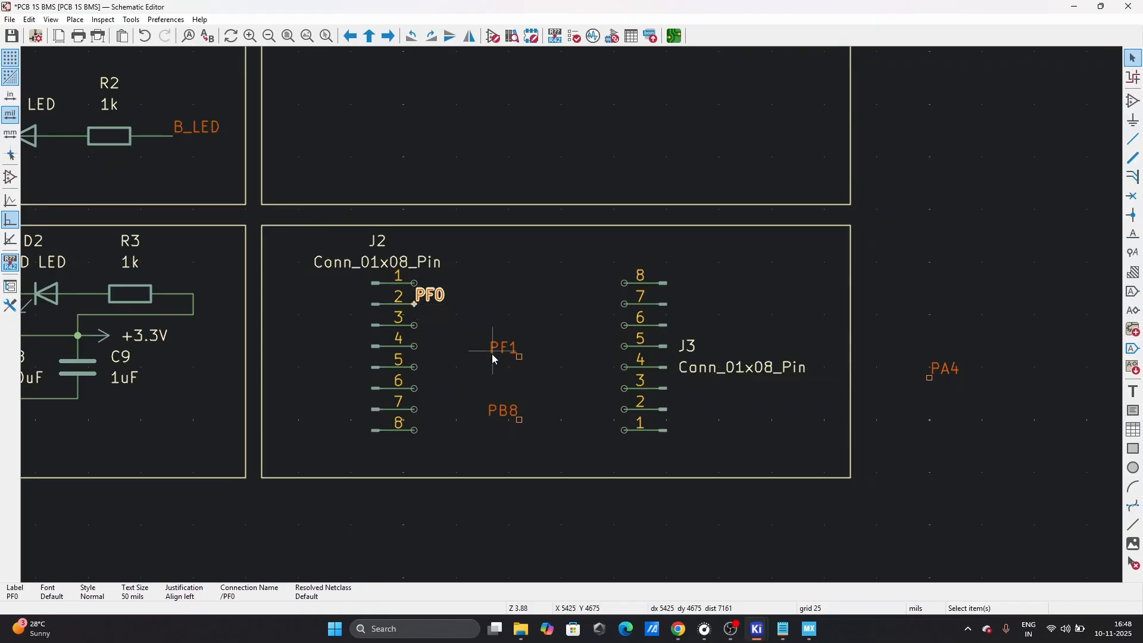
left_click(495, 351)
left_click_drag(484, 347, 438, 331)
left_click(443, 294)
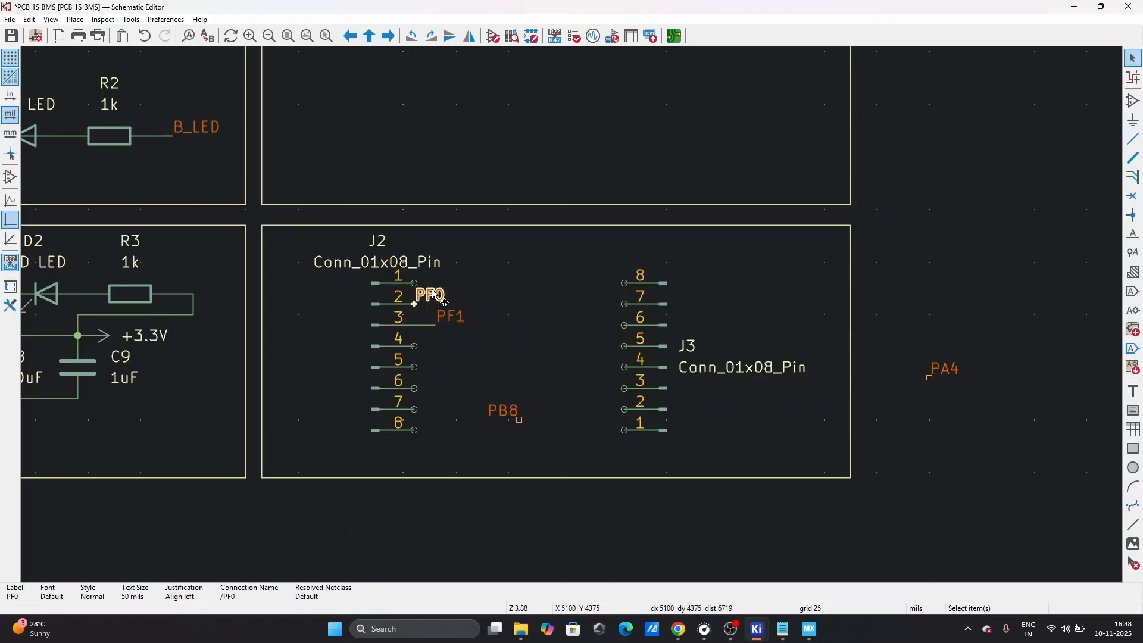
double_click(444, 294)
key("Escape")
key("g")
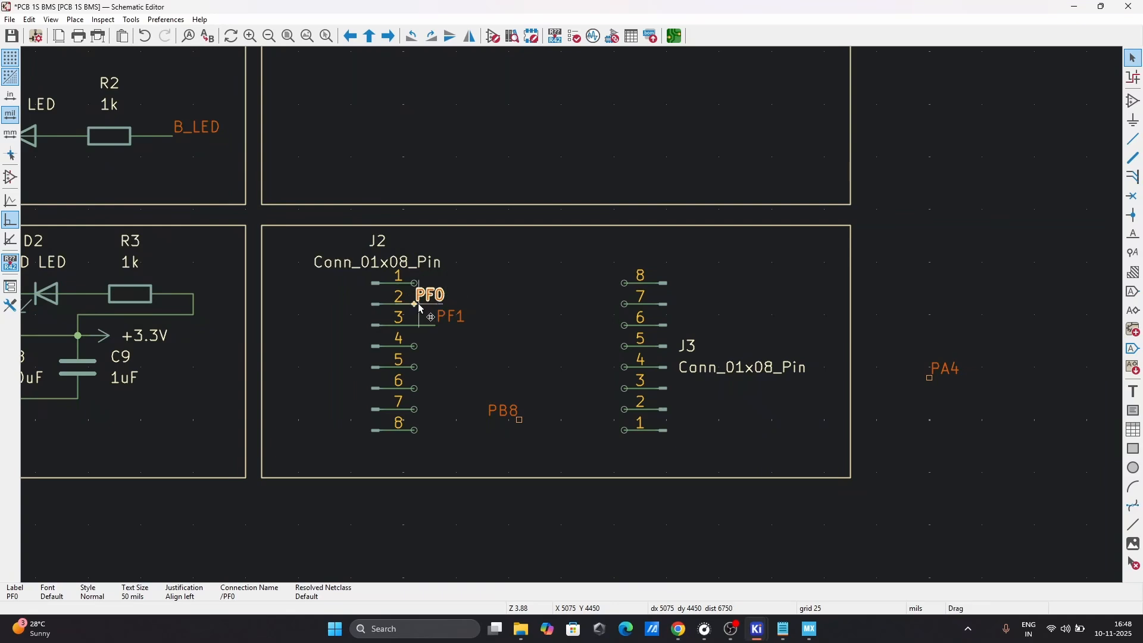
left_click(435, 308)
- Attach the PB8 label to pin 4 of J2 on a short wire, aligned with the PF0 and PF1 labels
left_click(504, 411)
key("g")
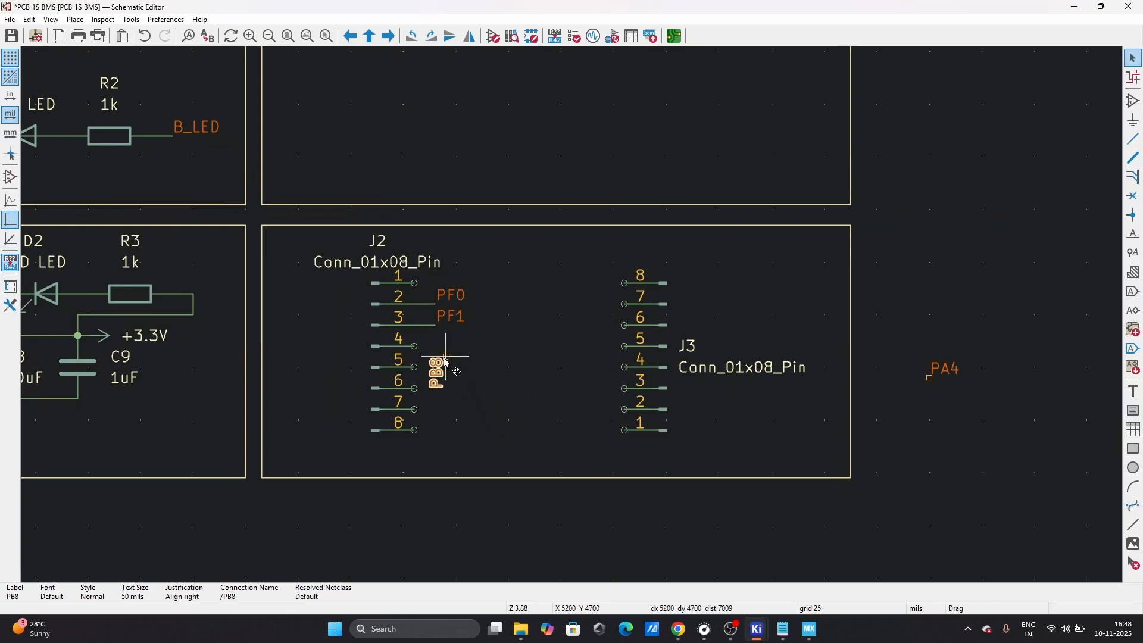
left_click(428, 350)
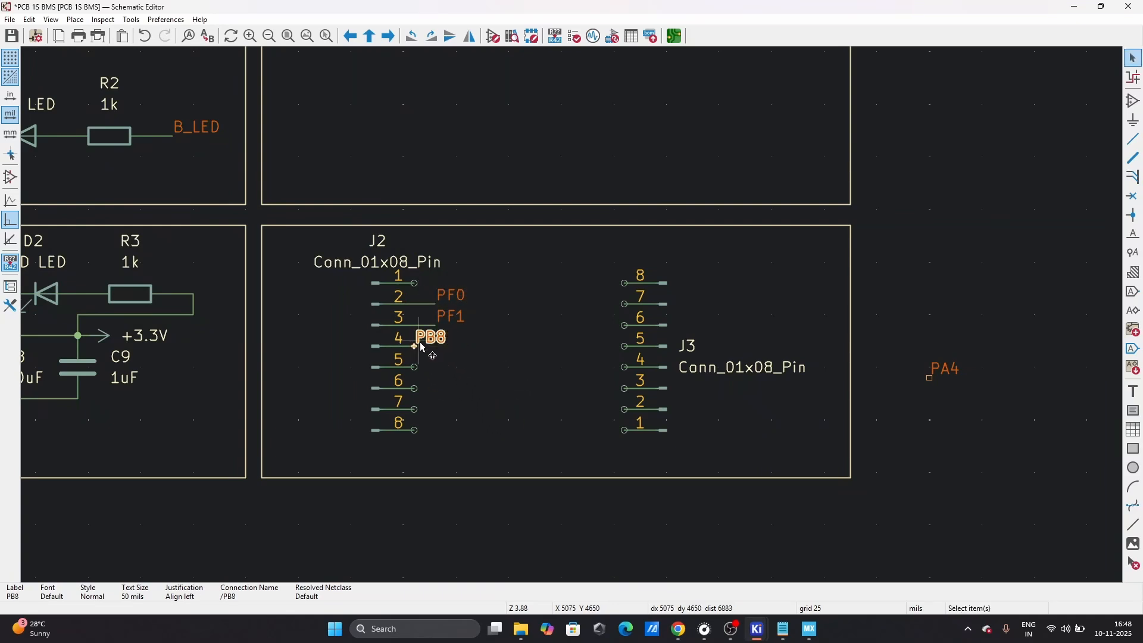
left_click(433, 350)
key("Escape")
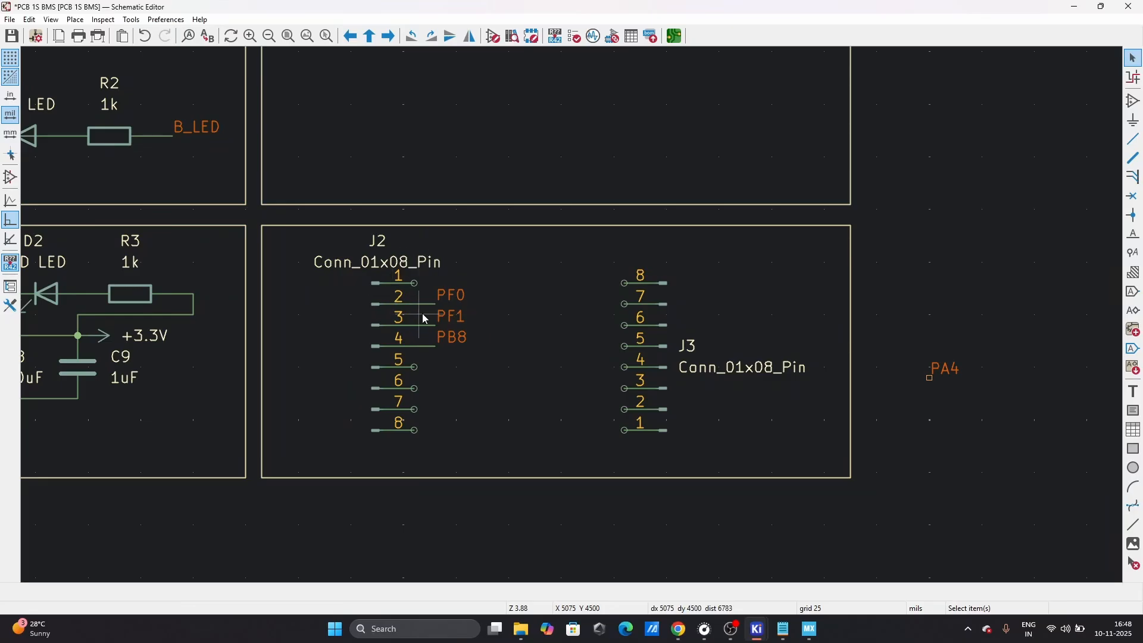
- Place a copy of the MCU's GND symbol, rotated 90°, beside pin 1 of J2 and wire it to that pin
scroll(139, 153, "down", 2)
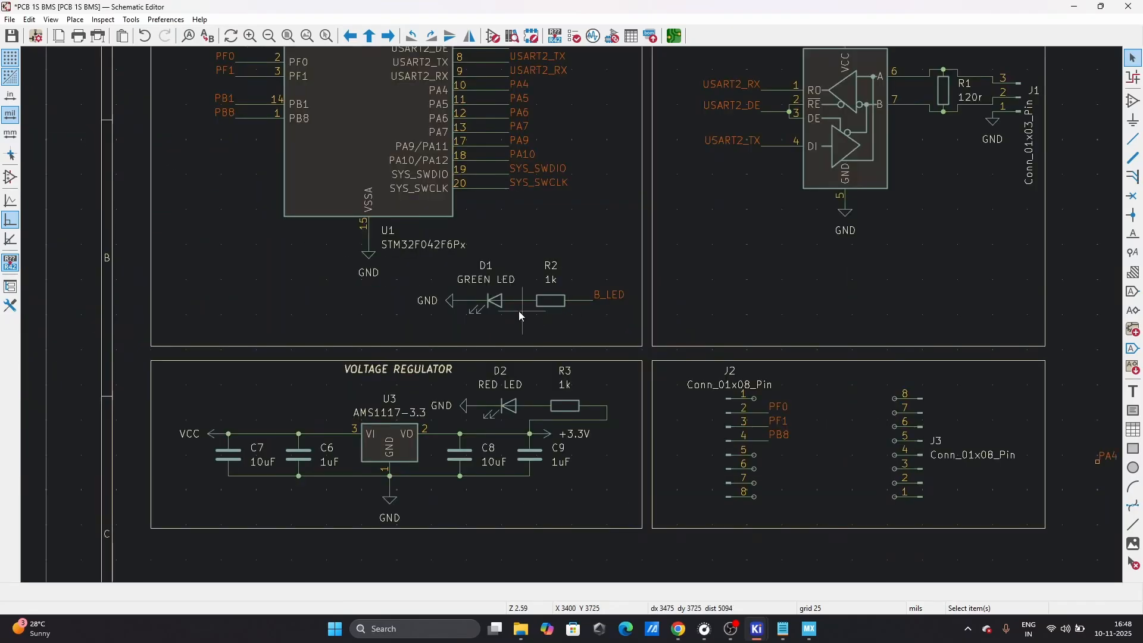
left_click(369, 262)
key("v")
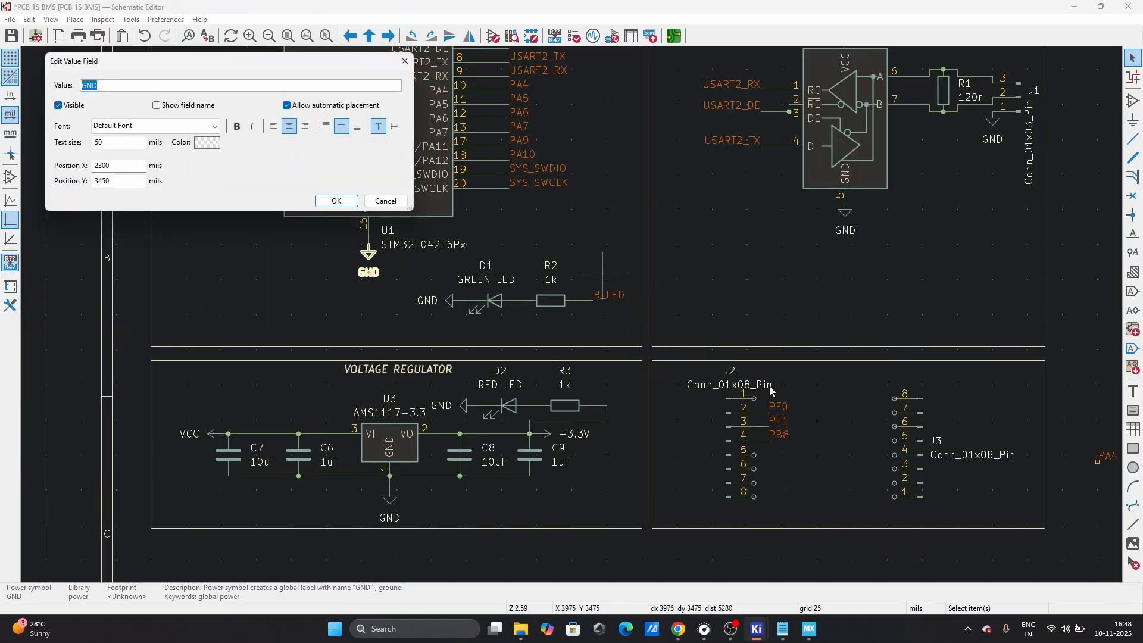
left_click(375, 203)
key("m")
scroll(573, 322, "up", 4)
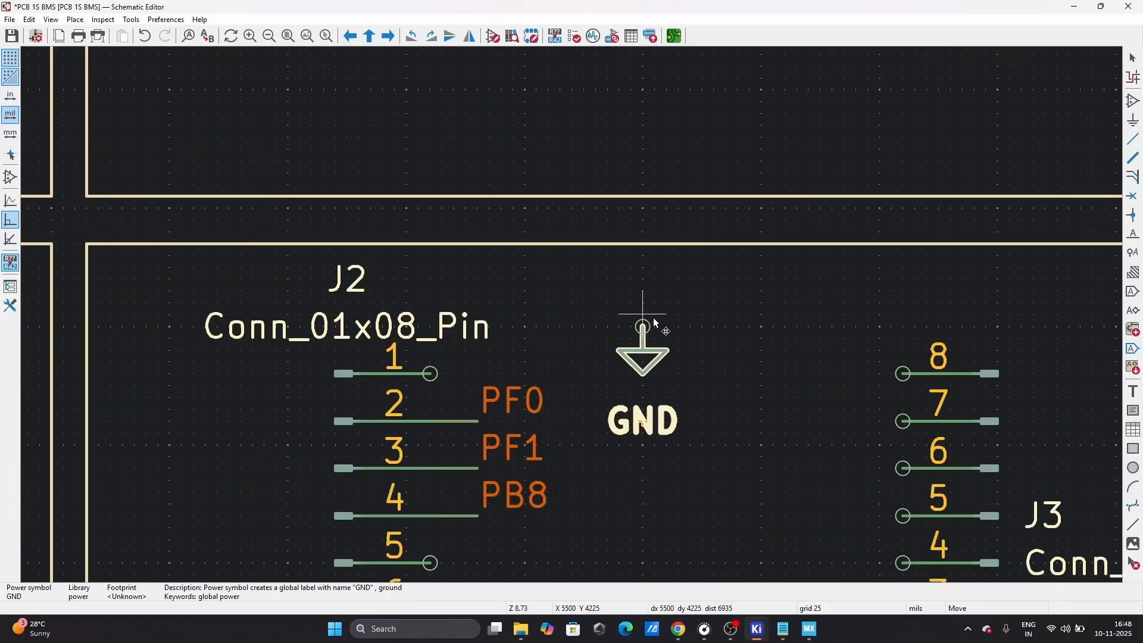
key("r")
left_click(533, 373)
key("ctrl+s")
key("w")
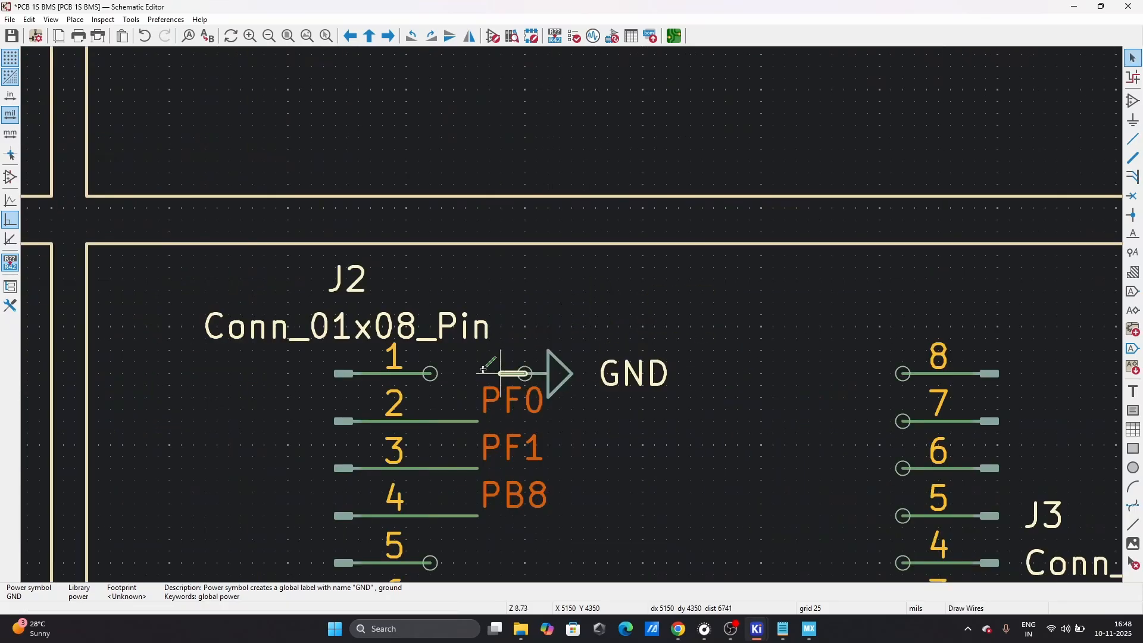
left_click(430, 374)
key("Escape")
- Attach the stray PA4 label to pin 5 of J2 on a short wire, aligned with the labels above it
scroll(574, 319, "down", 9)
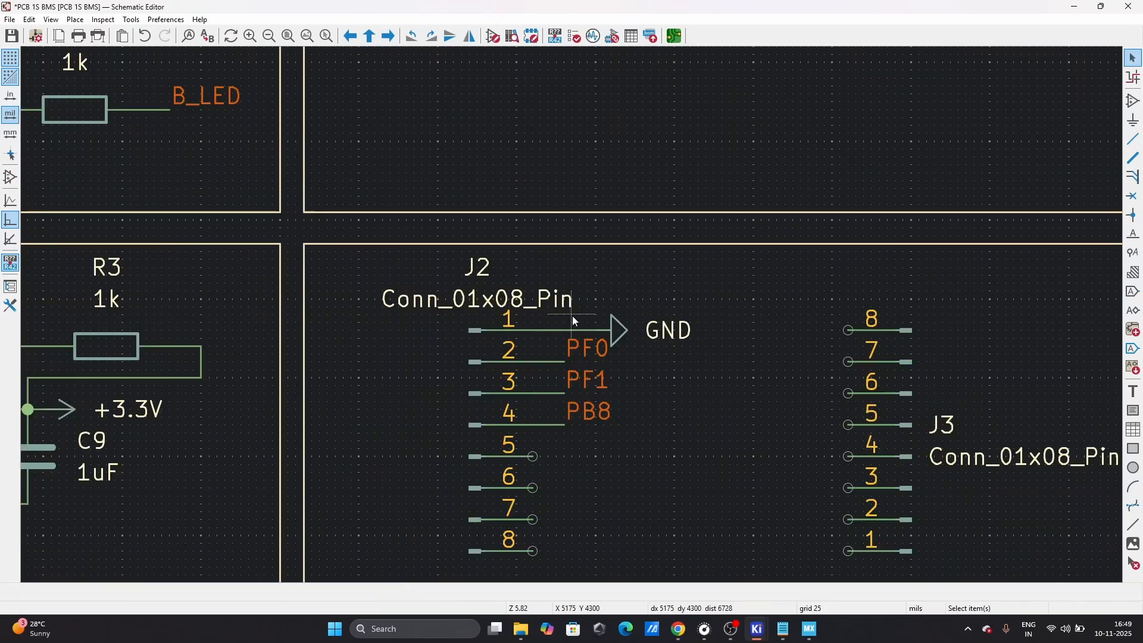
scroll(569, 312, "up", 3)
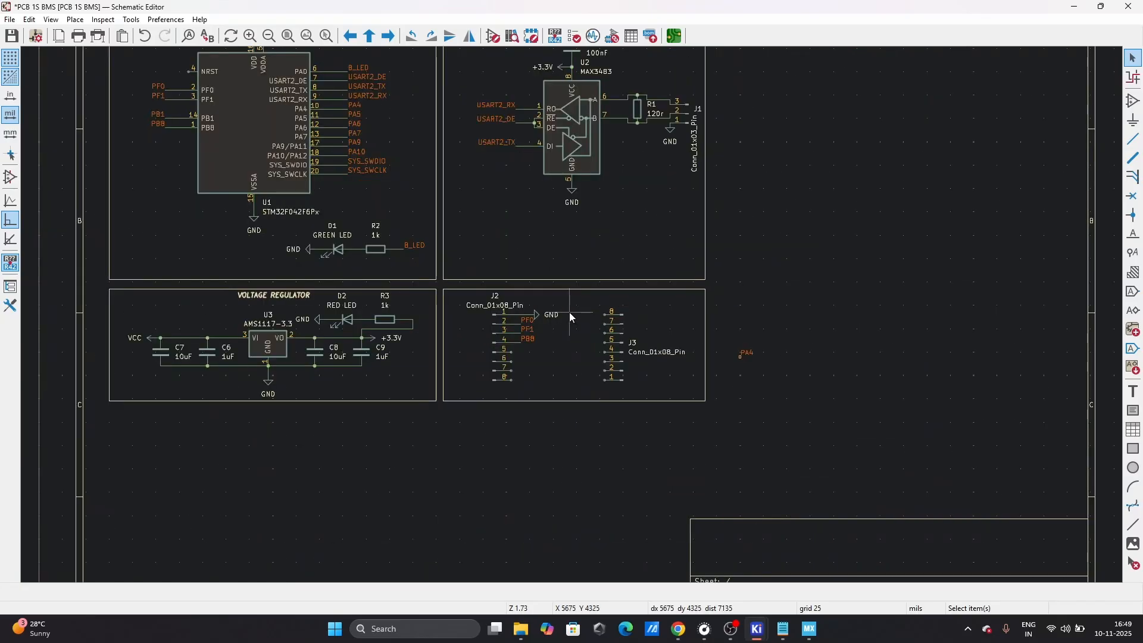
scroll(571, 314, "down", 3)
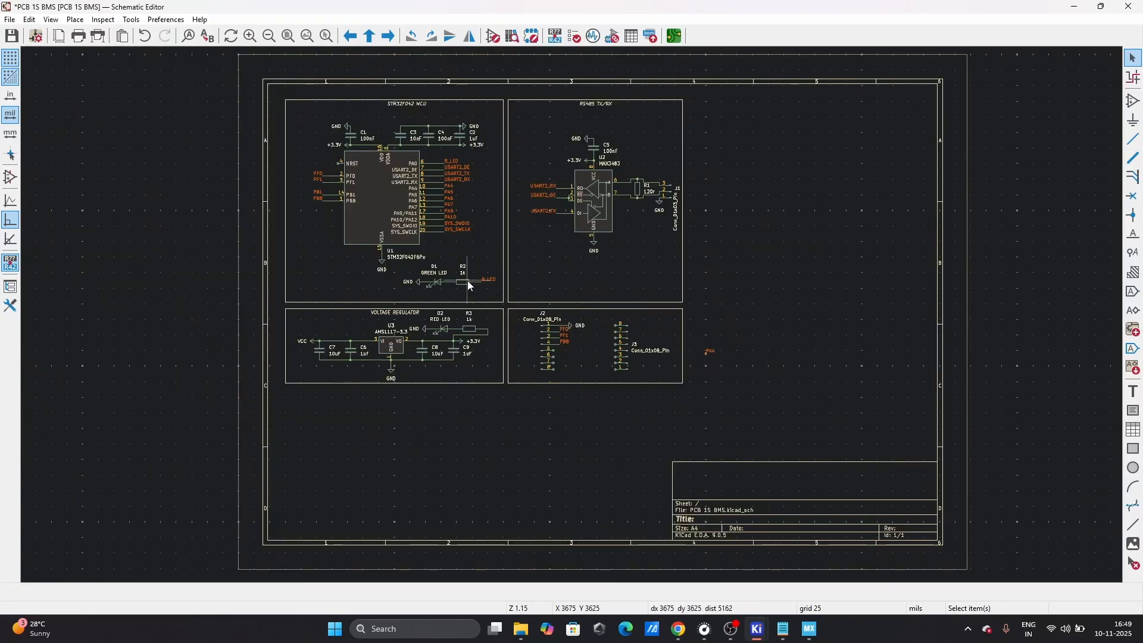
scroll(471, 286, "up", 2)
scroll(599, 322, "up", 2)
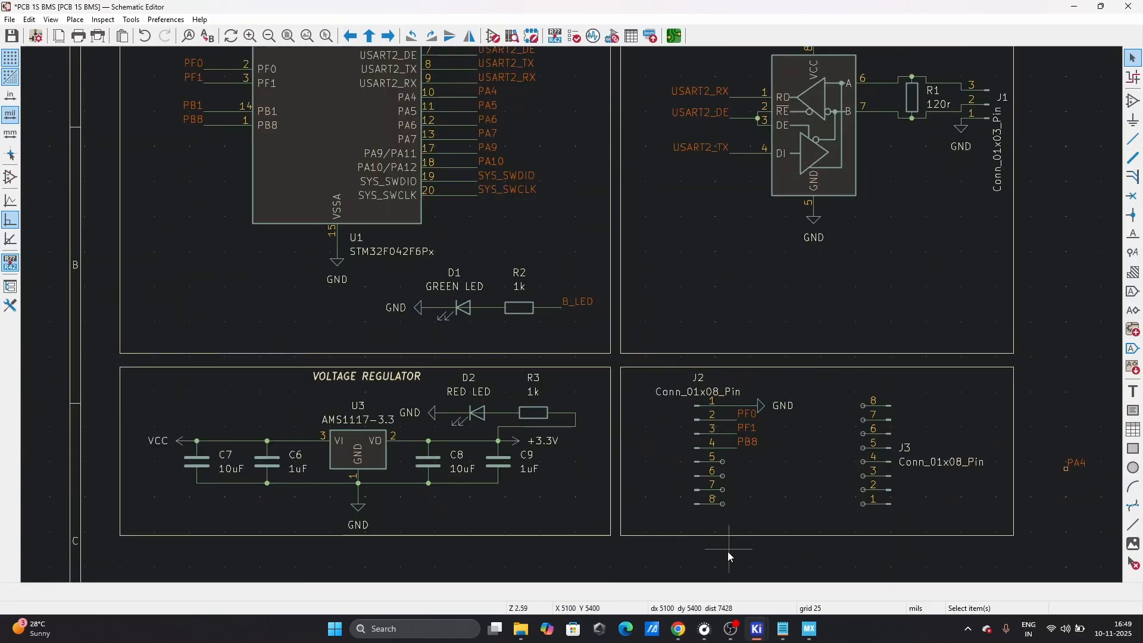
mouse_move(783, 630)
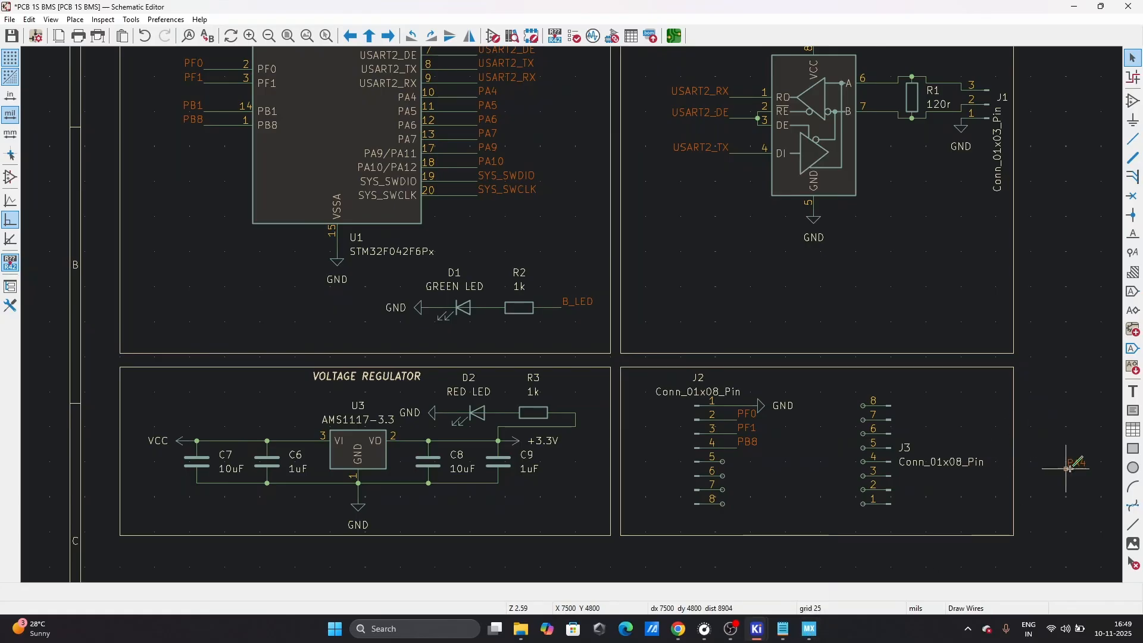
left_click_drag(1082, 469, 735, 459)
- Place a copy of the voltage regulator's VCC symbol, rotated 180°, beside pin 8 of J2 and wire it to that pin
scroll(735, 459, "down", 2)
scroll(573, 320, "down", 3)
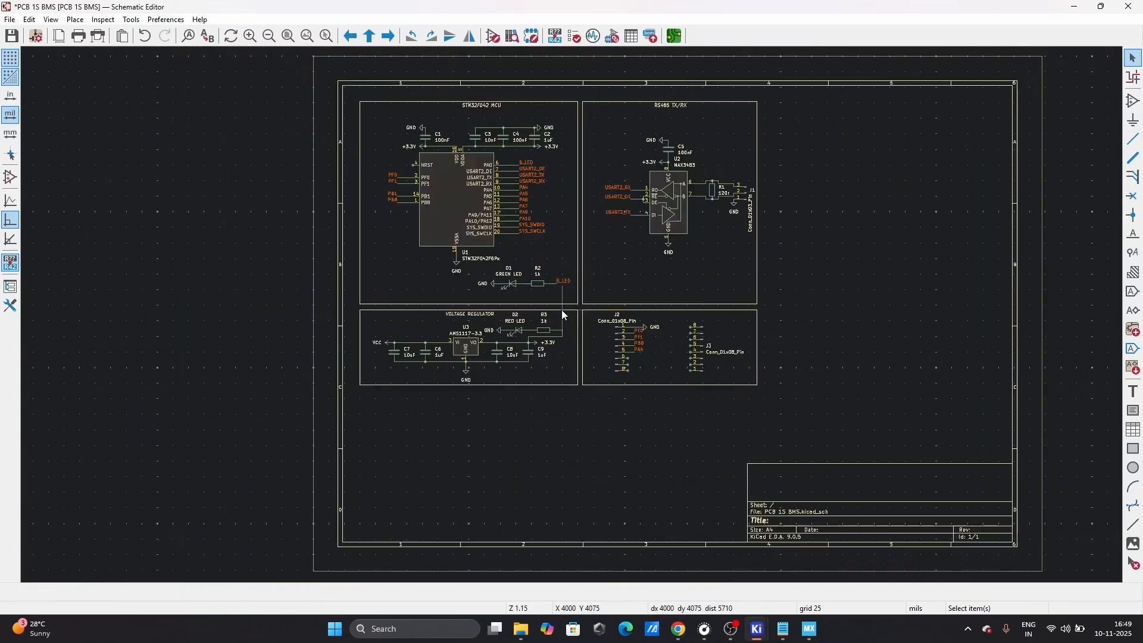
left_click(386, 345)
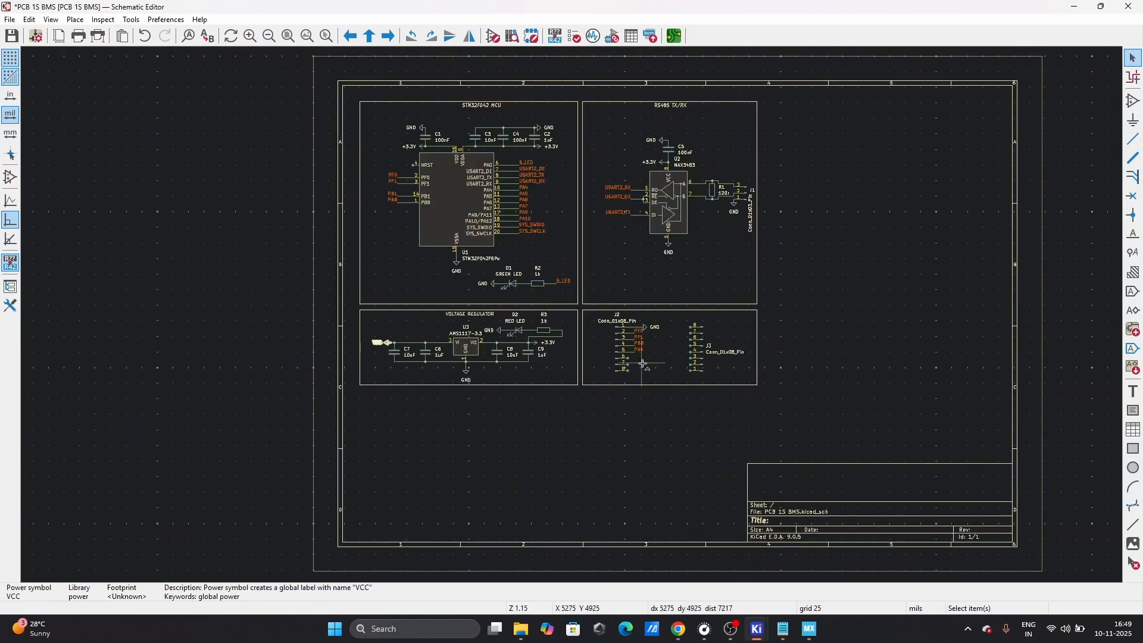
key("m")
scroll(571, 313, "up", 6)
key("r")
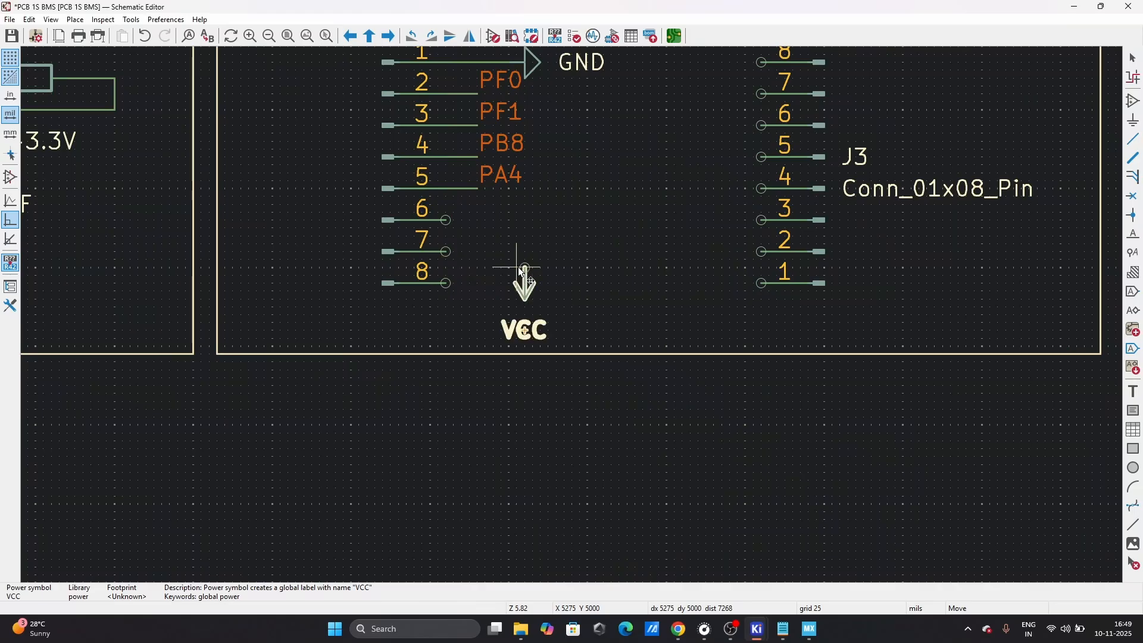
key("r")
left_click(499, 283)
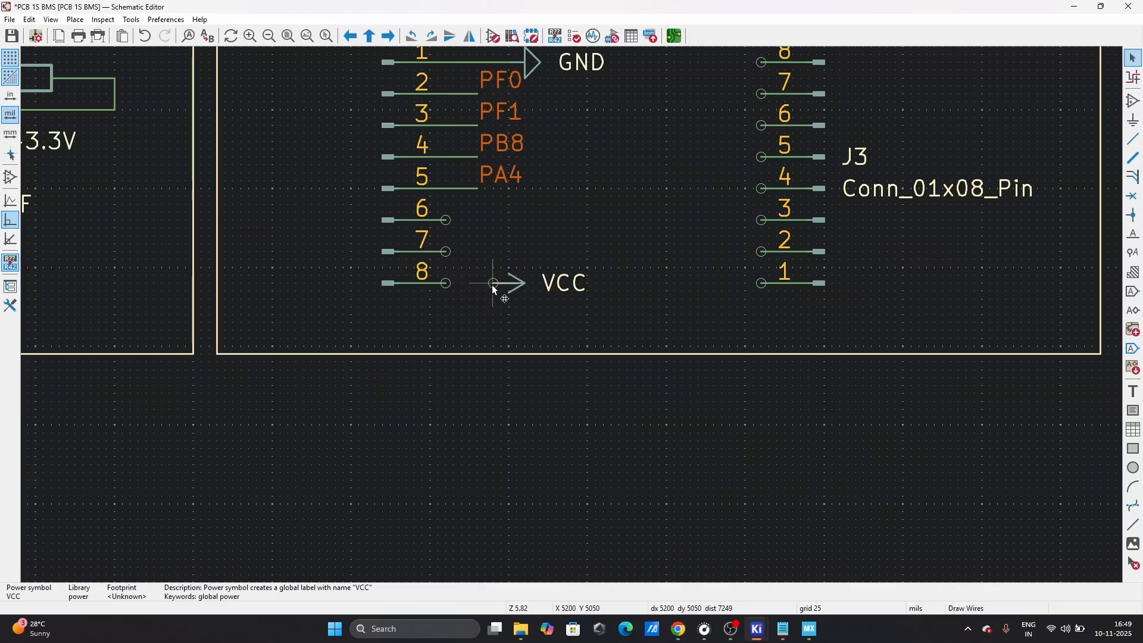
key("w")
left_click(446, 282)
- Place a copy of the voltage regulator's GND symbol, rotated 90°, beside pin 7 of J2 and wire it to that pin
scroll(446, 283, "down", 5)
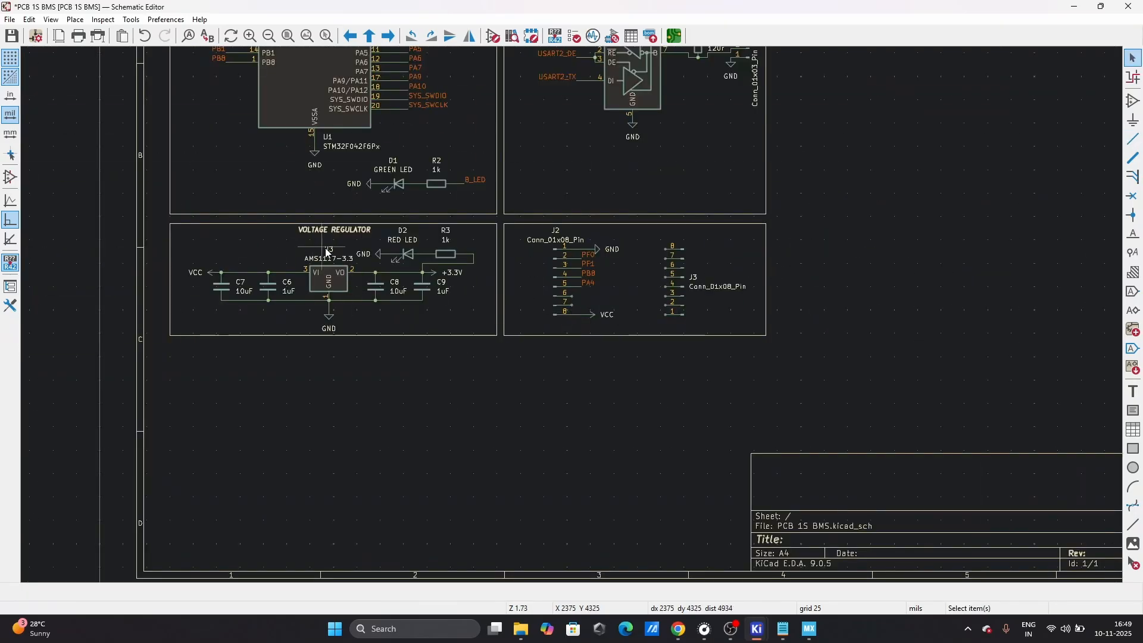
left_click(329, 316)
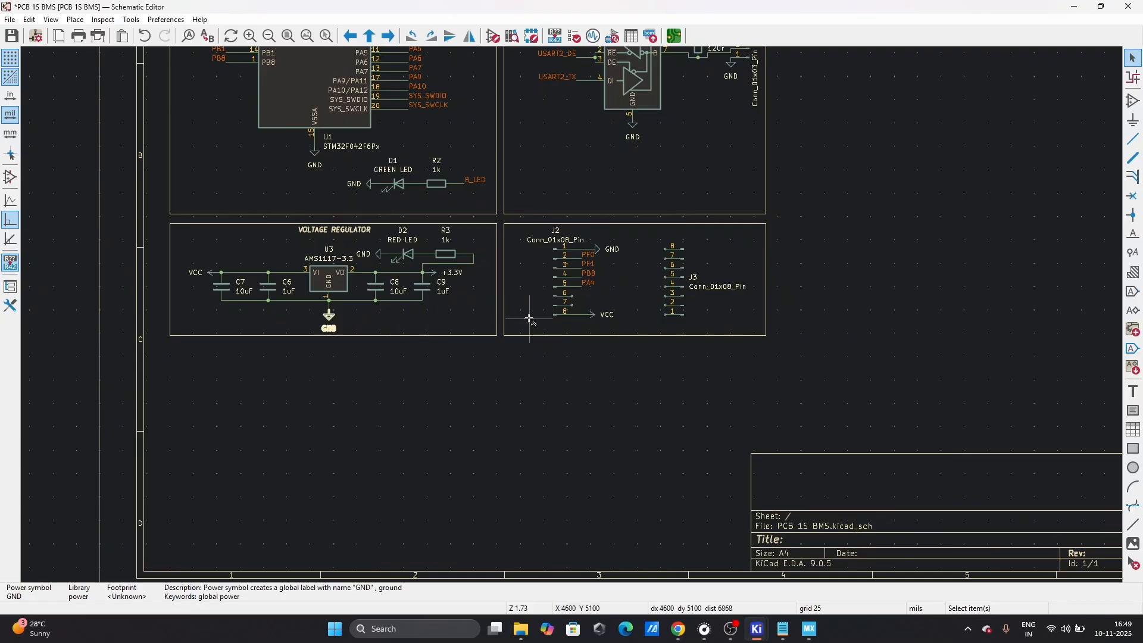
key("m")
scroll(536, 316, "up", 6)
key("r")
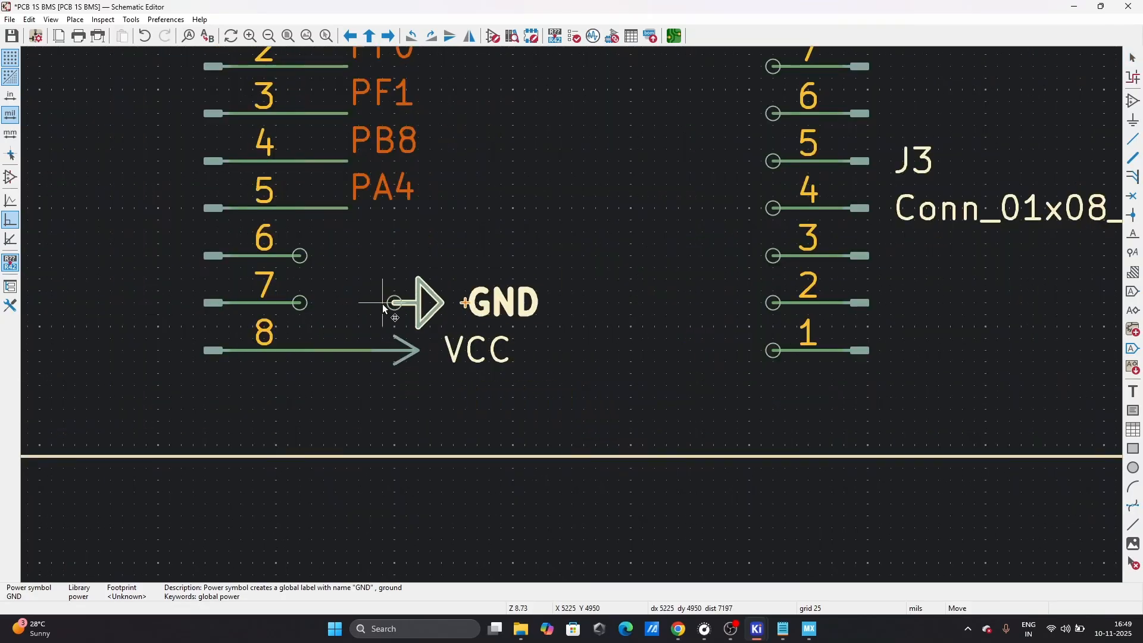
left_click(361, 306)
key("w")
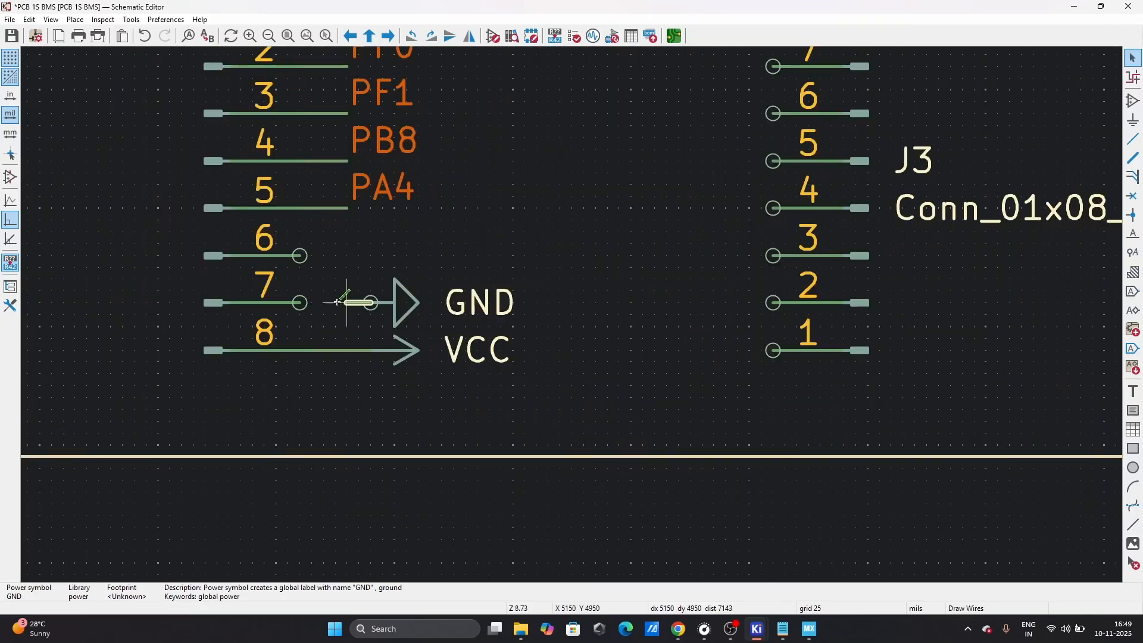
left_click(299, 303)
key("Escape")
scroll(300, 303, "down", 6)
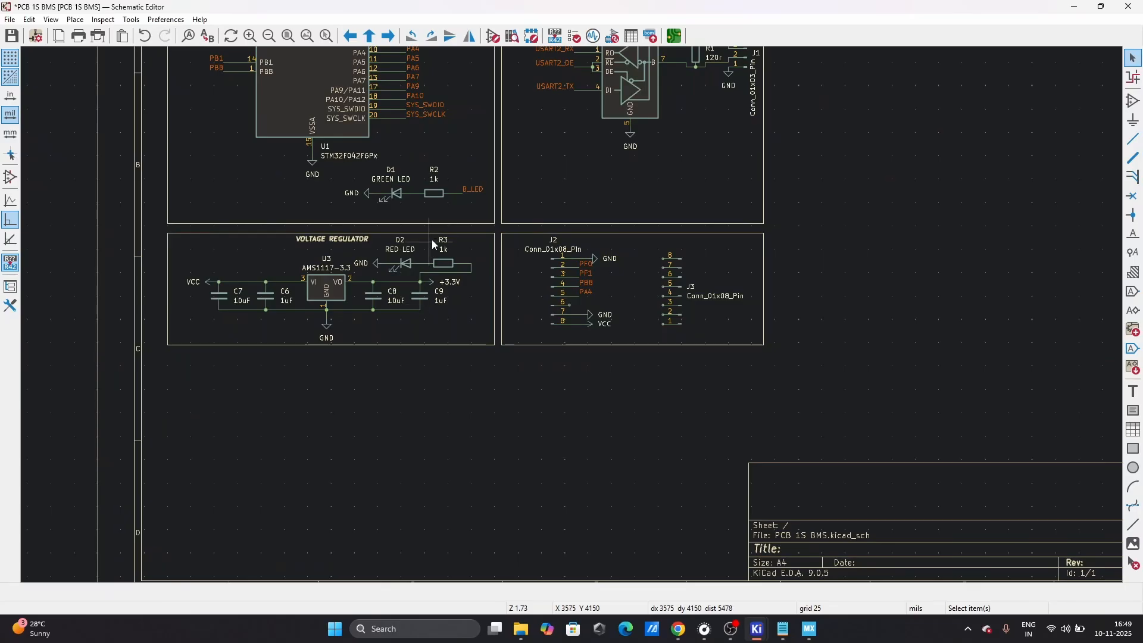
scroll(431, 239, "down", 2)
scroll(581, 384, "up", 3)
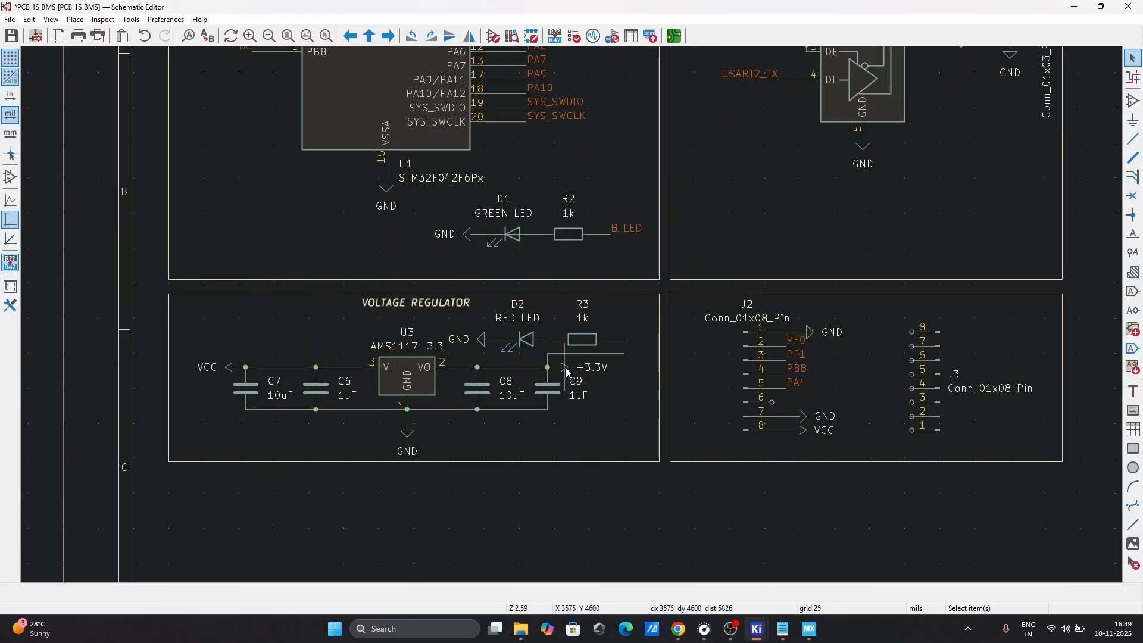
- Place a copy of the voltage regulator's +3.3V symbol beside pin 6 of J2 and connect it to that pin
left_click(590, 368)
key("ctrl+d")
scroll(781, 406, "up", 5)
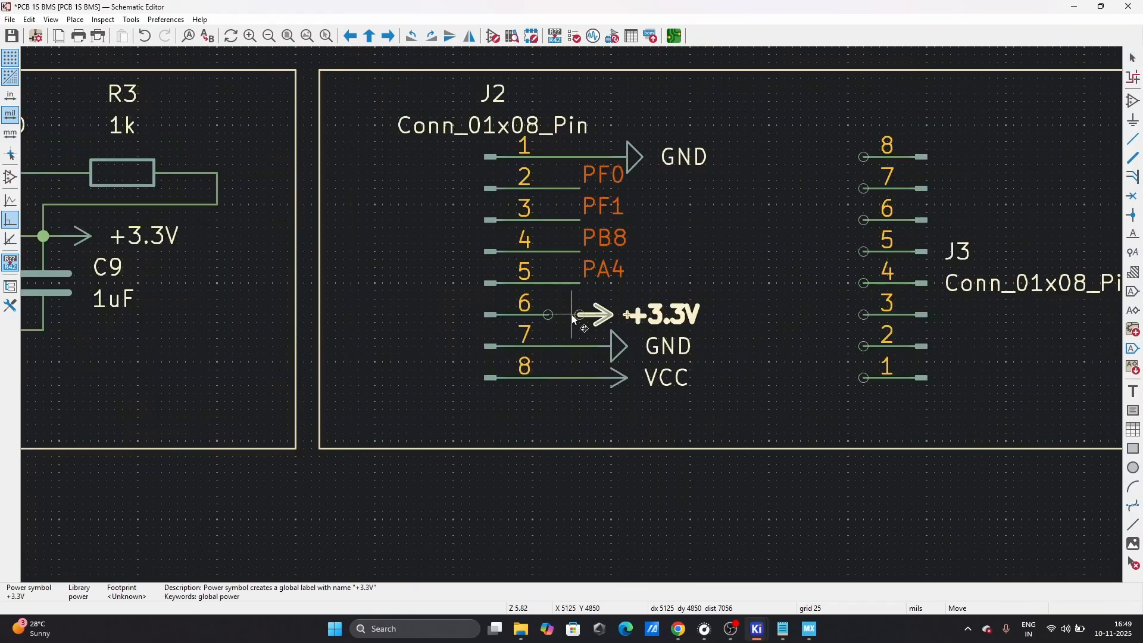
left_click(569, 317)
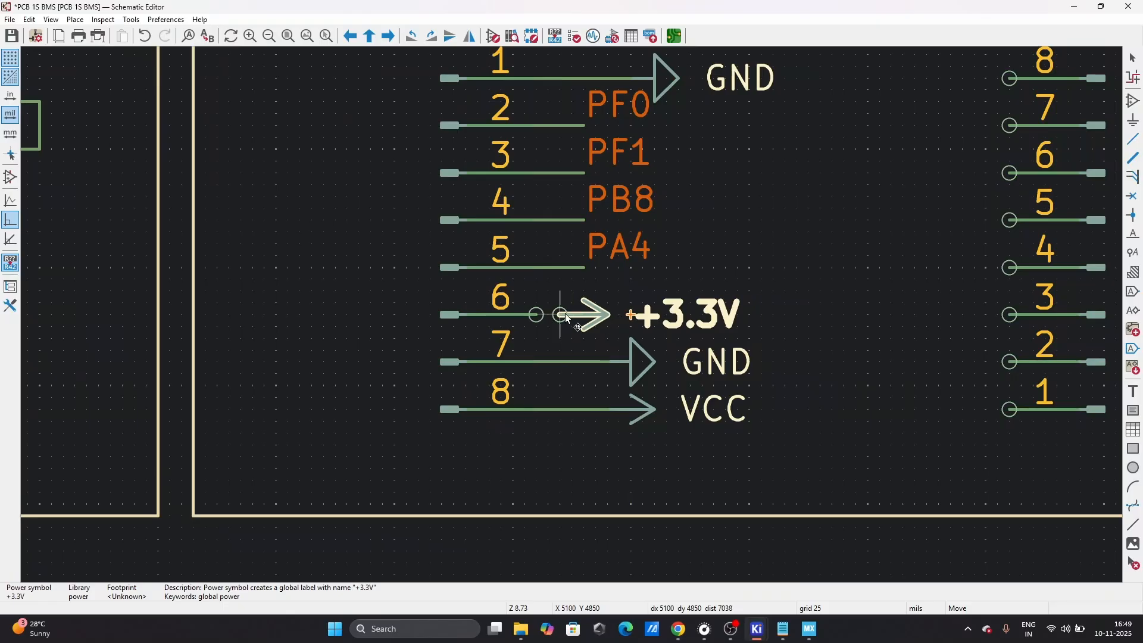
key("w")
key("Escape")
key("Escape")
scroll(535, 316, "down", 7)
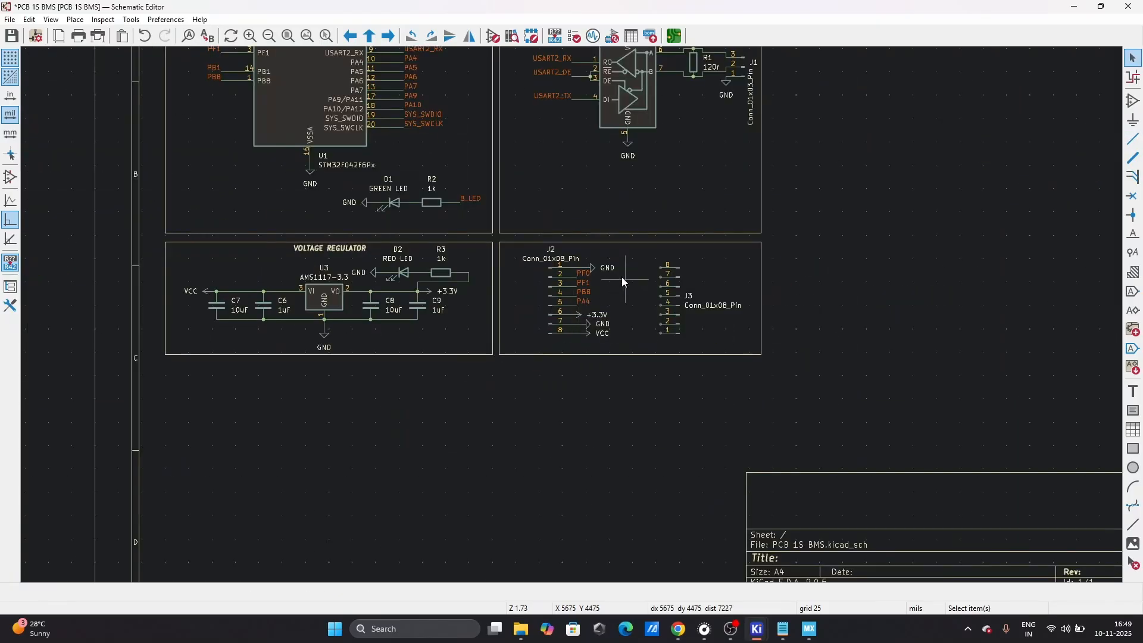
- Drag the +3.3V symbol away from pin 6 of J2 on its wire, aligning it with the GND and VCC symbols below
scroll(577, 324, "up", 7)
left_click(596, 291)
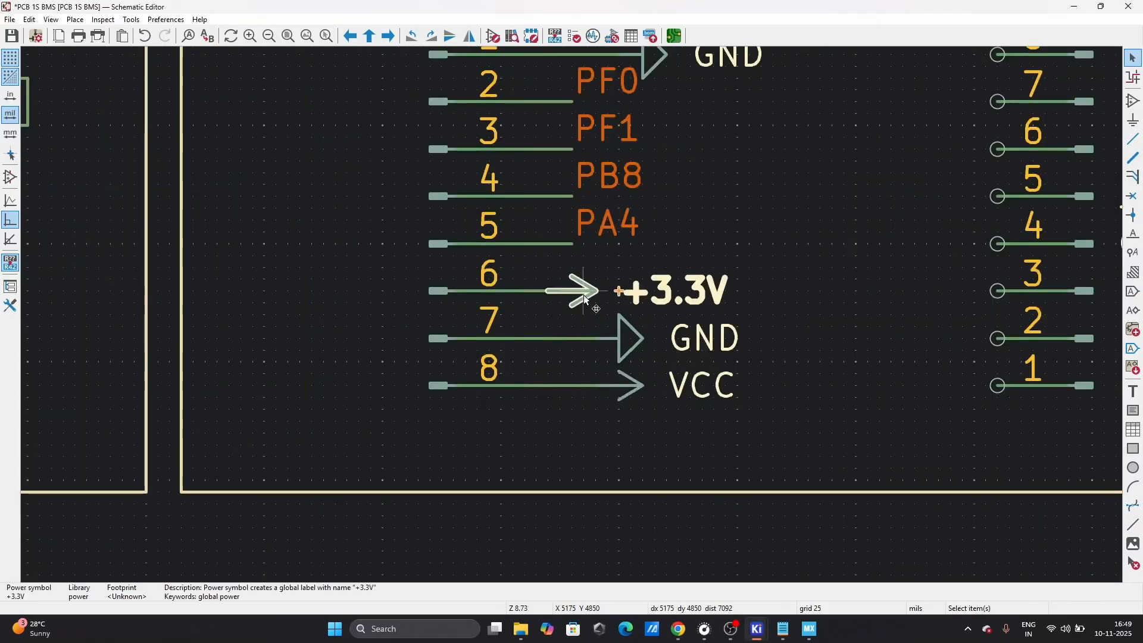
key("g")
key("Escape")
scroll(573, 315, "down", 7)
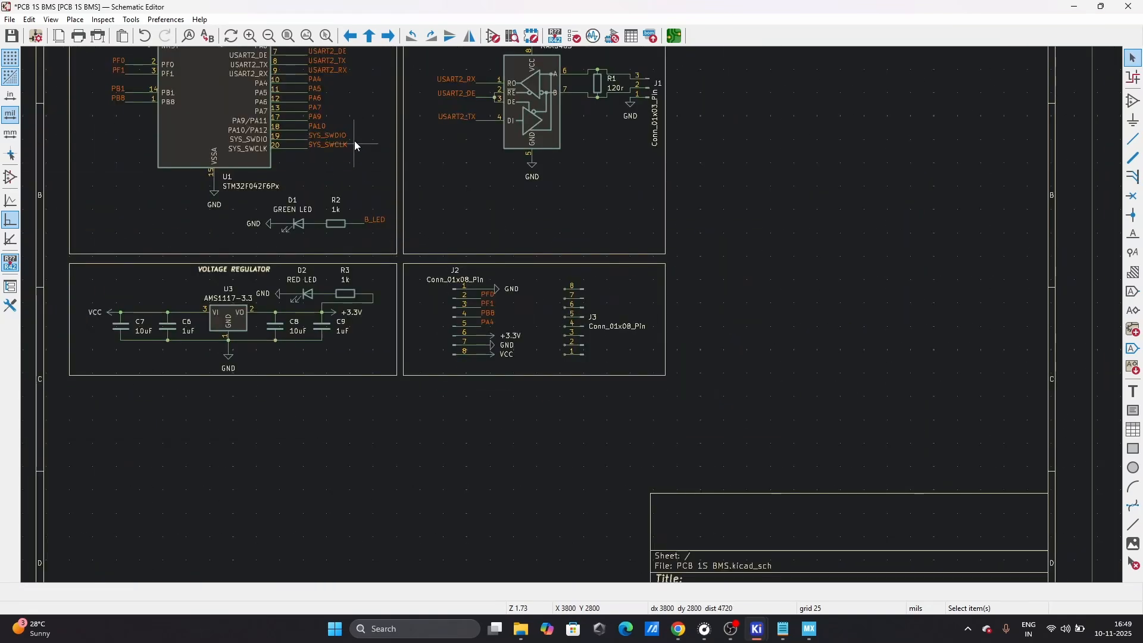
- Place copies of the MCU's PA5, PA6 and PA7 labels, rotated 180°, on pins 6, 7 and 8 of J3
scroll(334, 95, "up", 2)
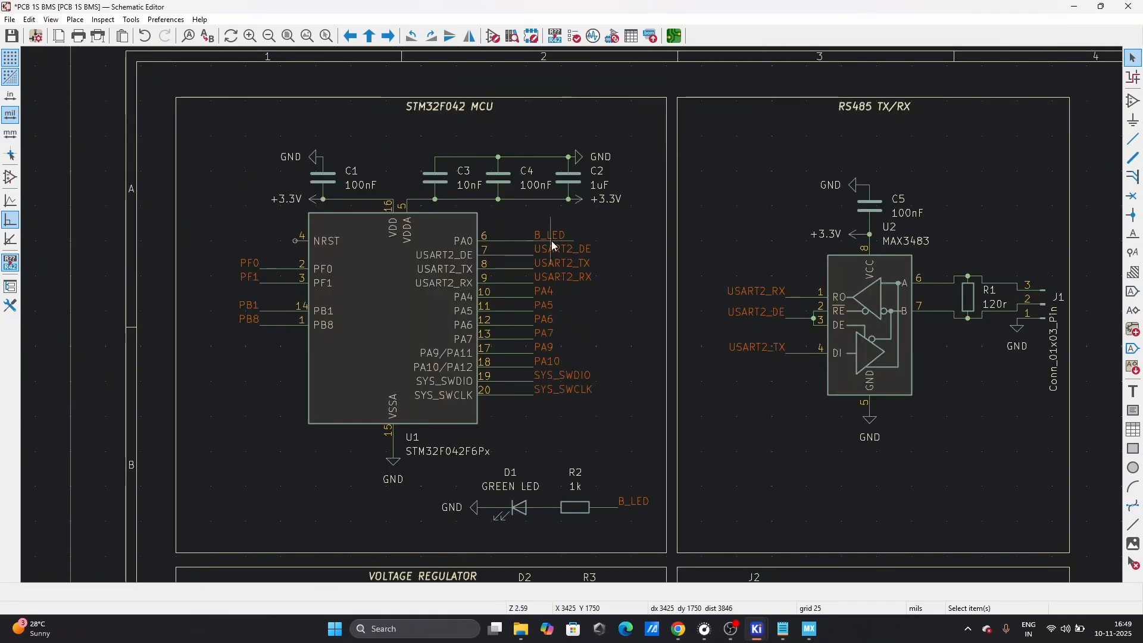
mouse_move(809, 630)
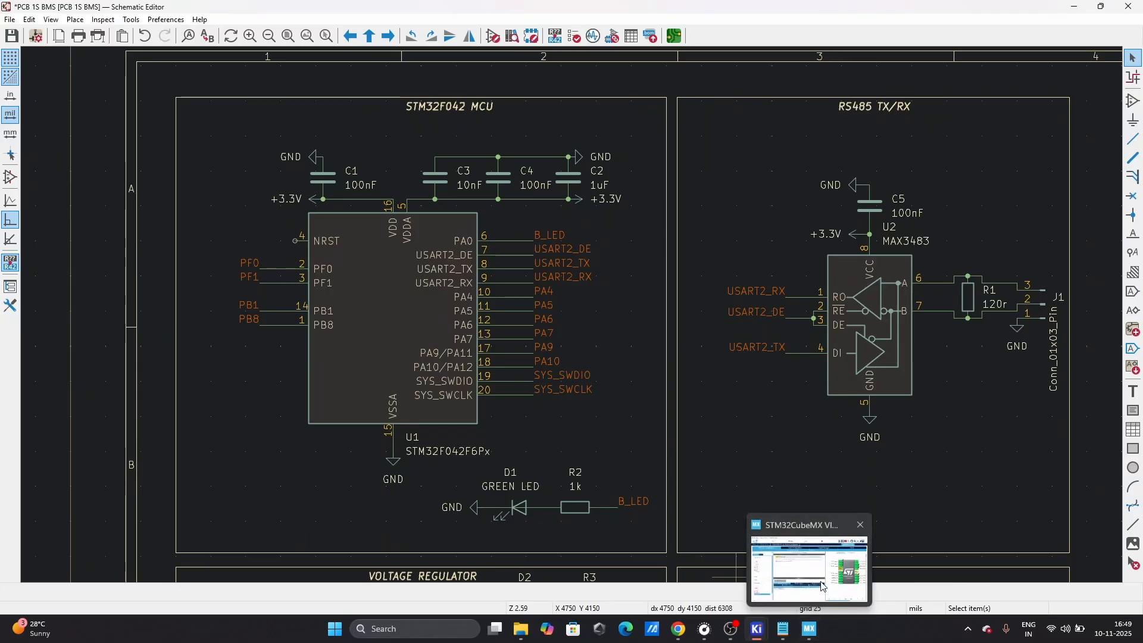
mouse_move(822, 587)
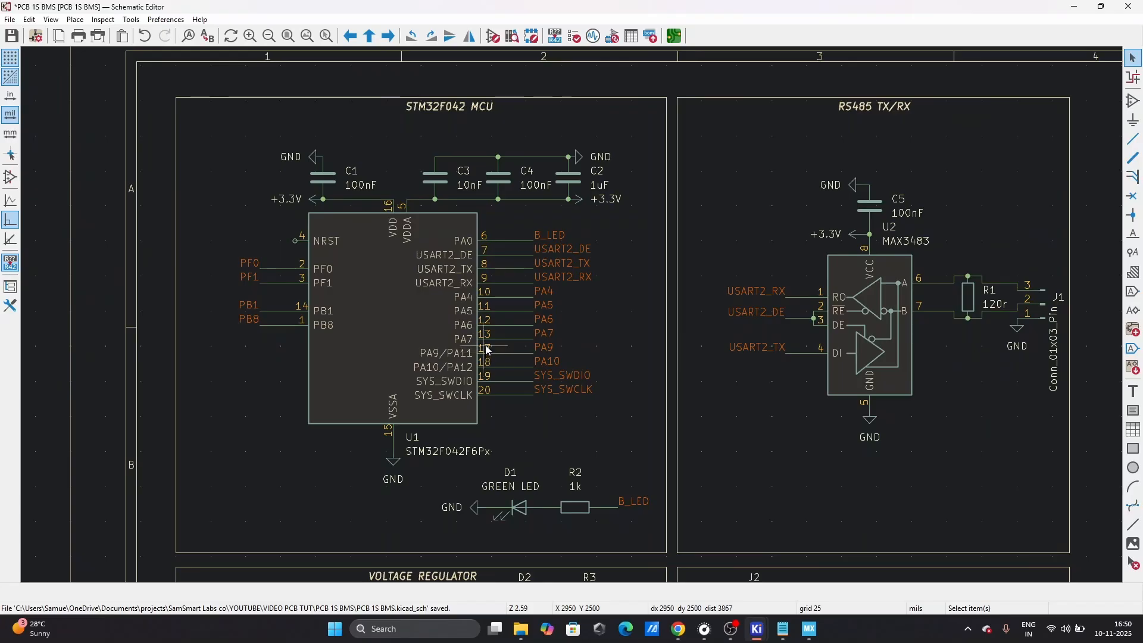
left_click(544, 333)
left_click(544, 319, "shift")
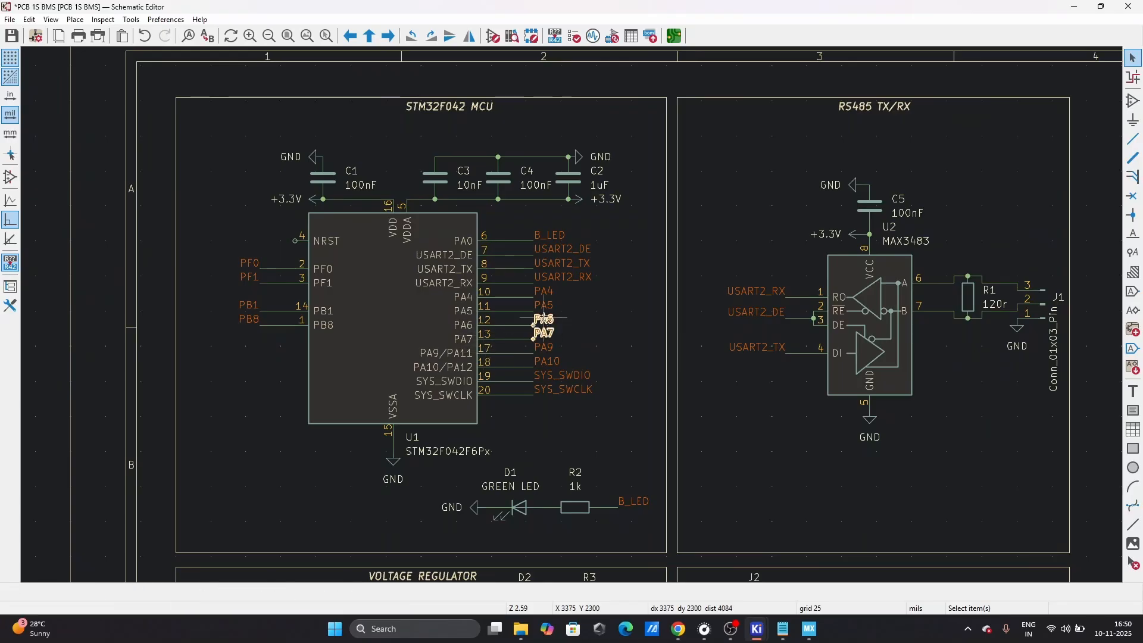
left_click(546, 309, "shift")
key("m")
scroll(578, 325, "down", 3)
scroll(573, 318, "up", 5)
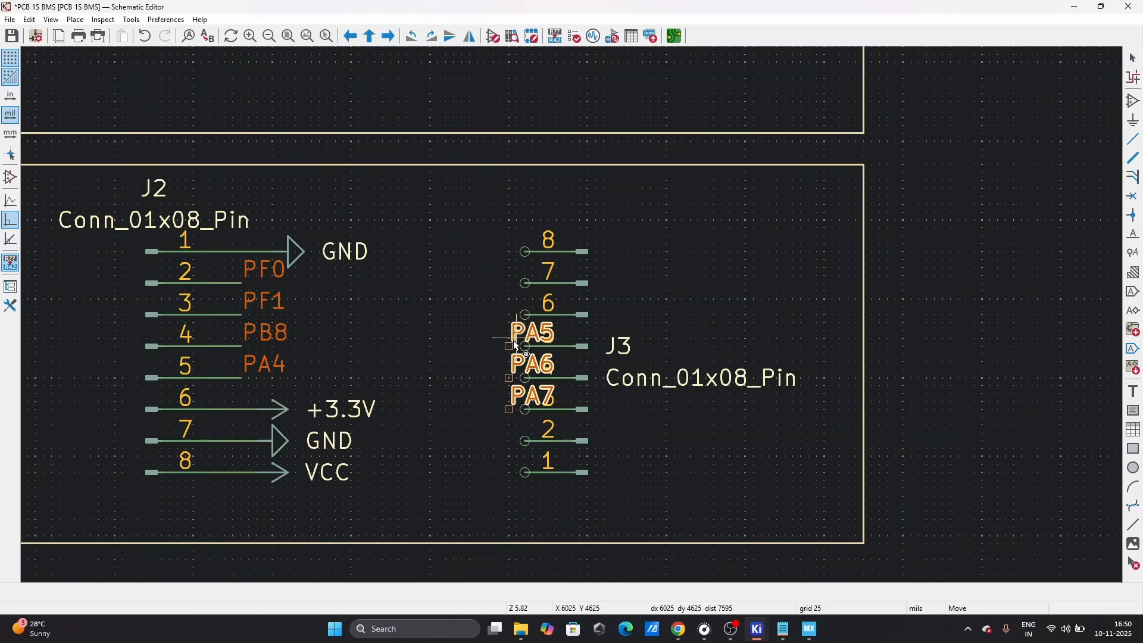
key("r")
key("r")
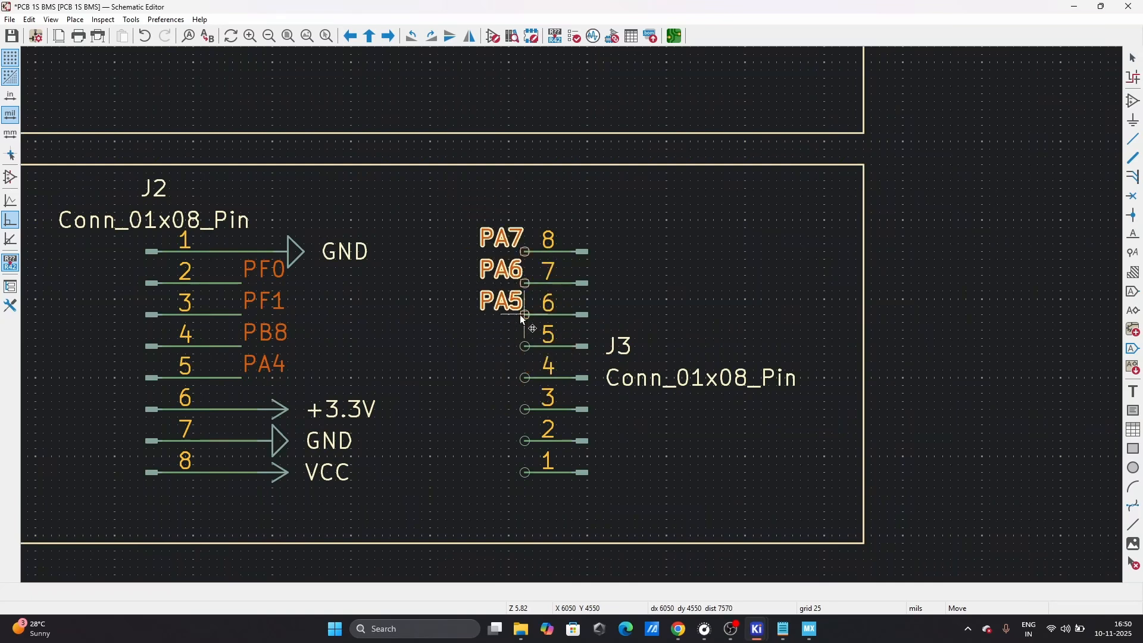
left_click(520, 314)
- Move the PA5, PA6 and PA7 labels together to just beside pins 1, 2 and 3 of J3
scroll(509, 309, "down", 3)
scroll(575, 320, "up", 3)
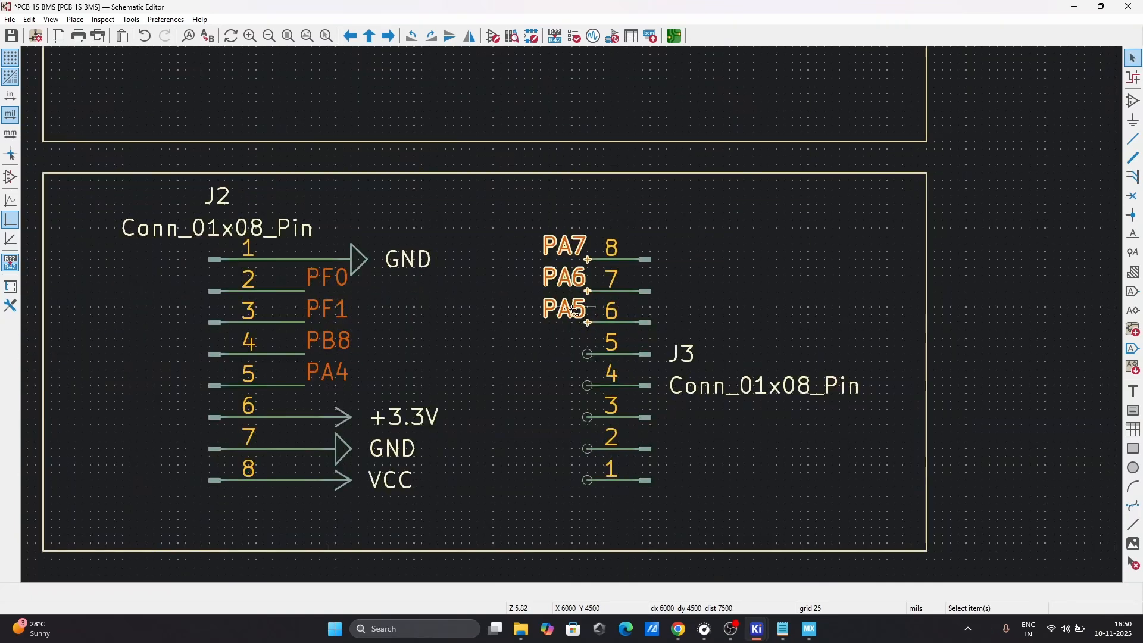
left_click(572, 309)
left_click(566, 277, "shift")
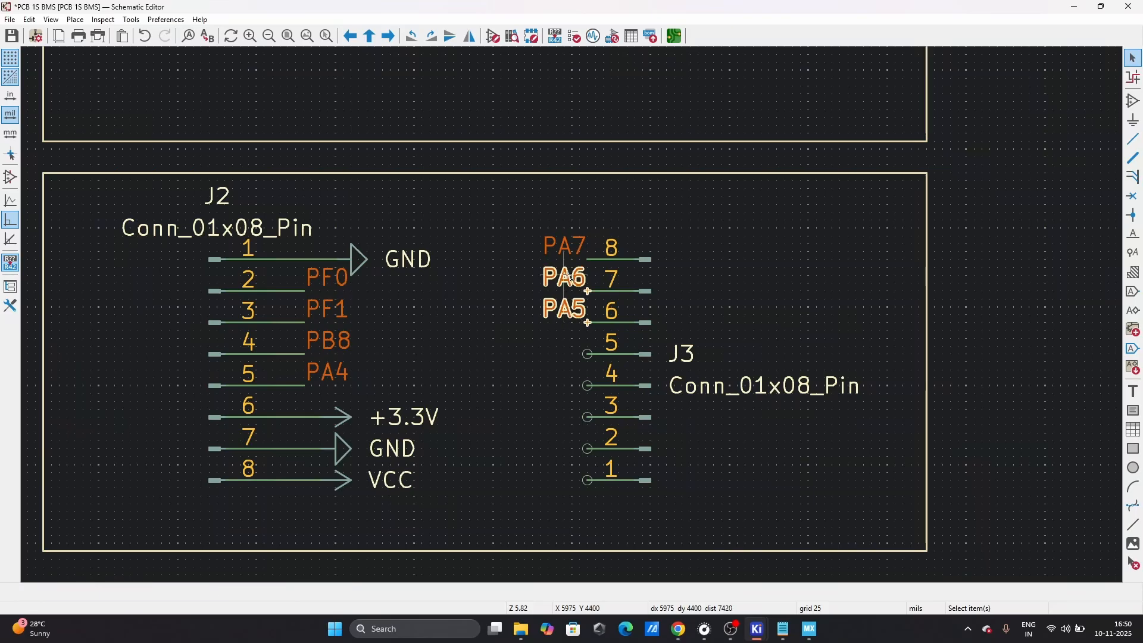
left_click(570, 248, "shift")
key("m")
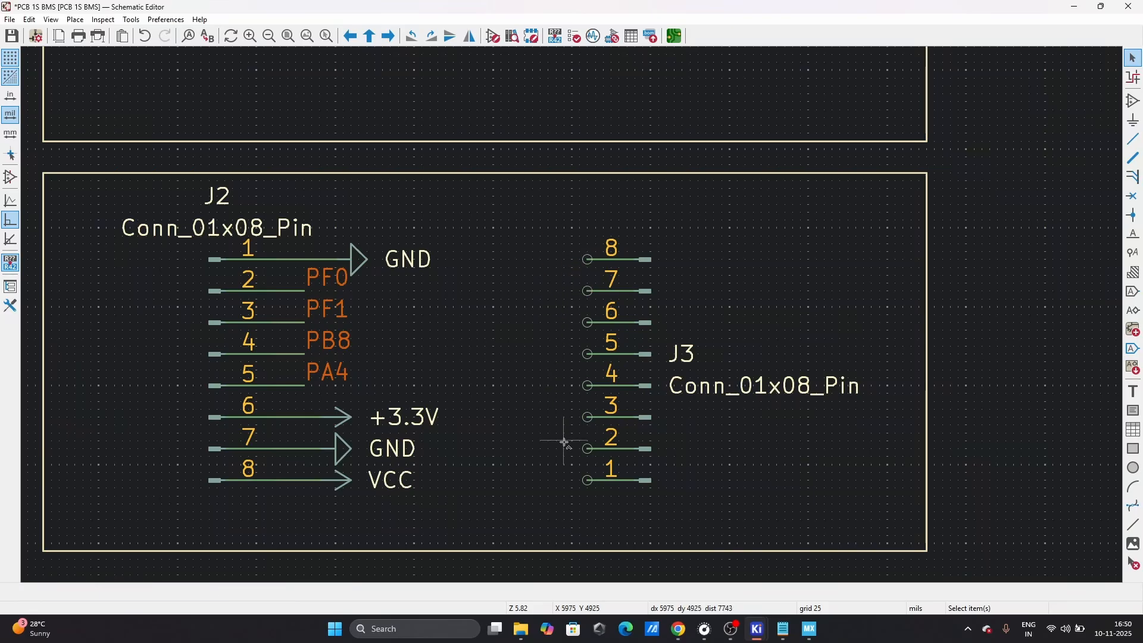
left_click(547, 410)
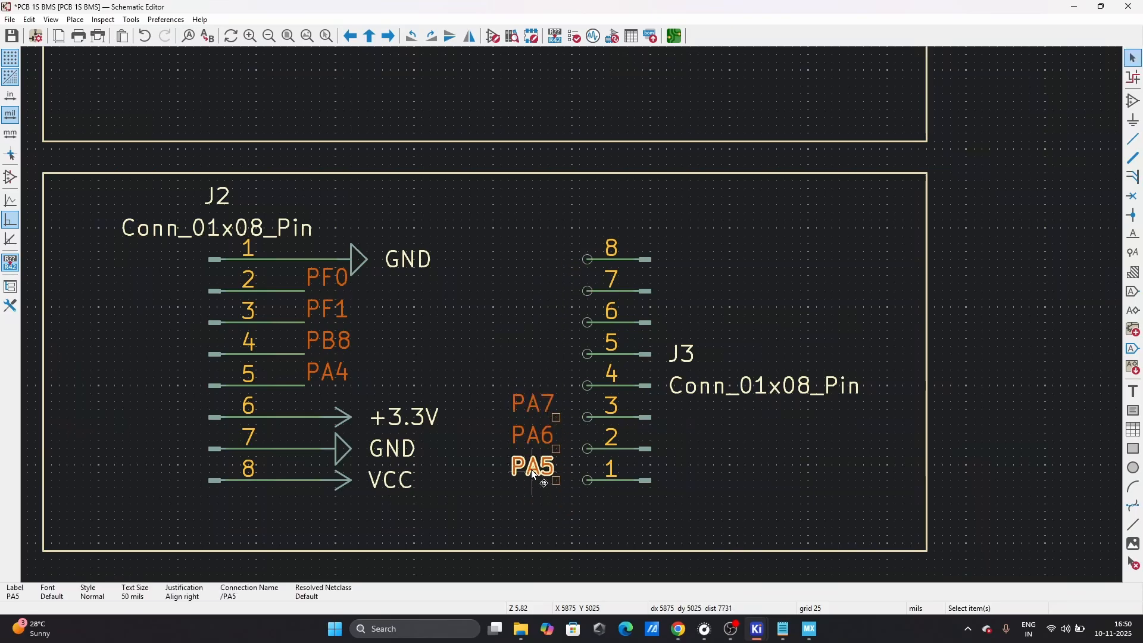
left_click_drag(531, 470, 558, 385)
left_click(541, 449)
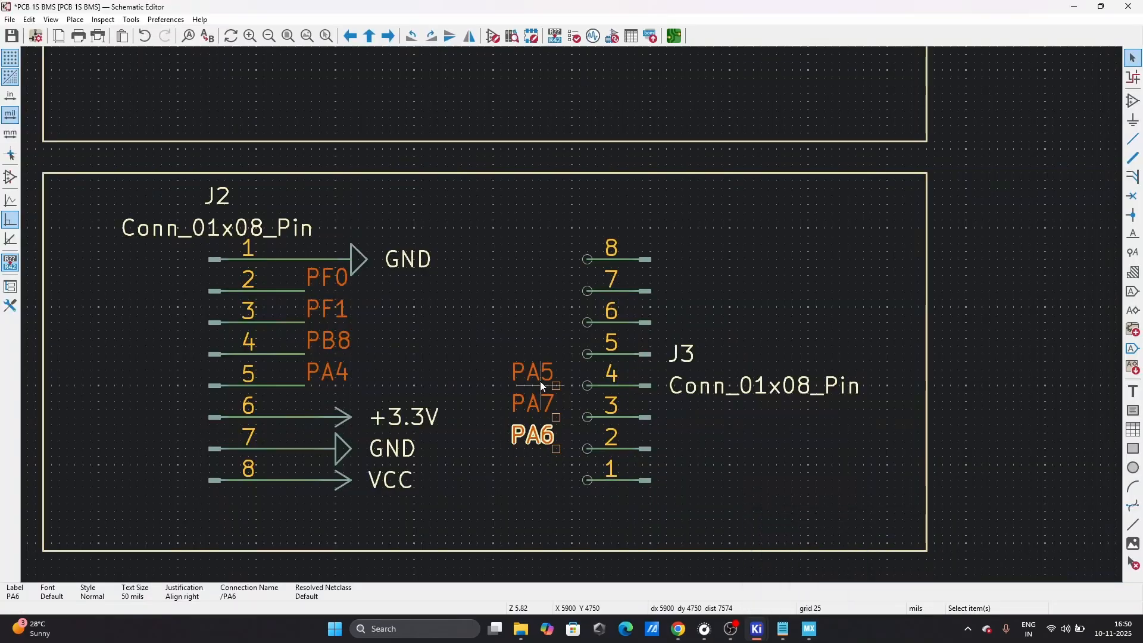
left_click_drag(541, 381, 556, 484)
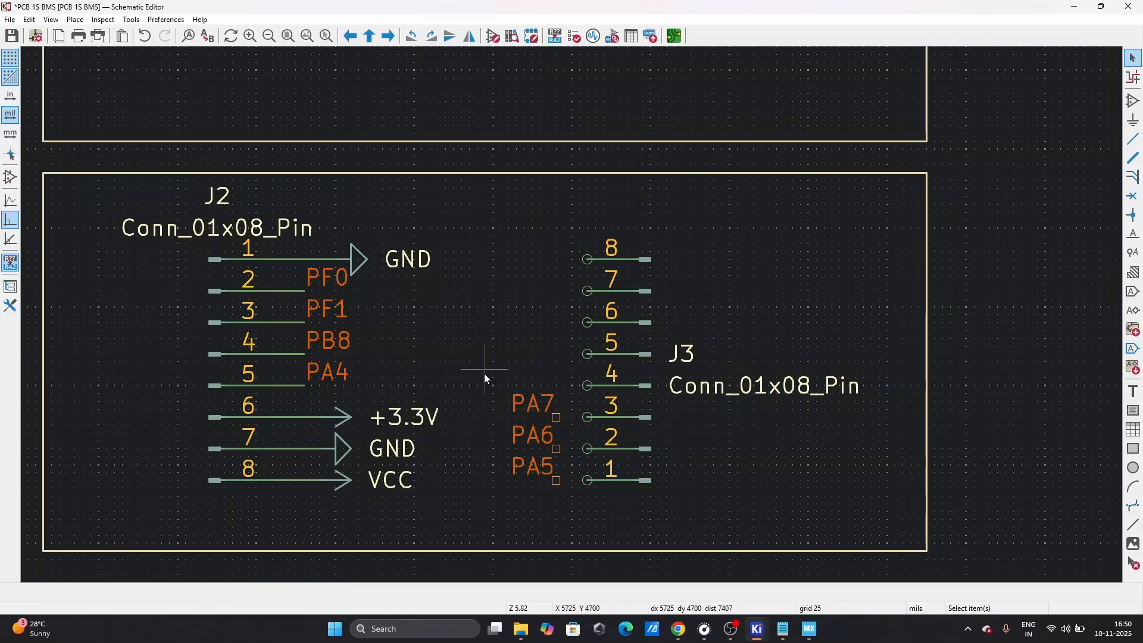
- Attach the PA5, PA6 and PA7 labels to pins 1, 2 and 3 of J3 on short wires
left_click_drag(497, 386, 571, 493)
key("g")
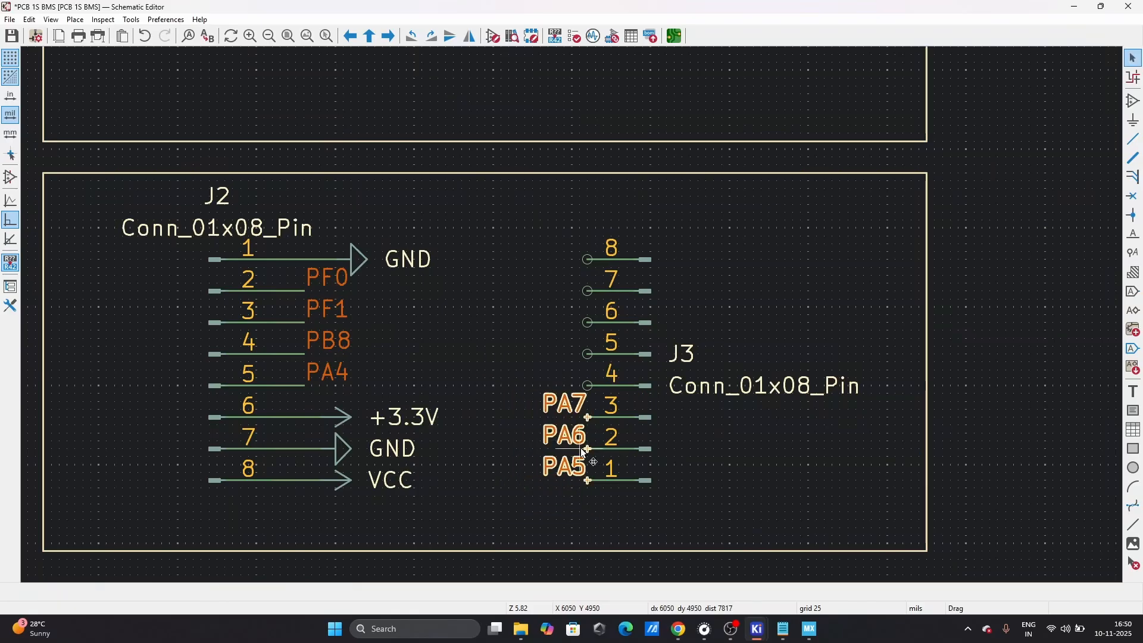
left_click(557, 450)
left_click(524, 356)
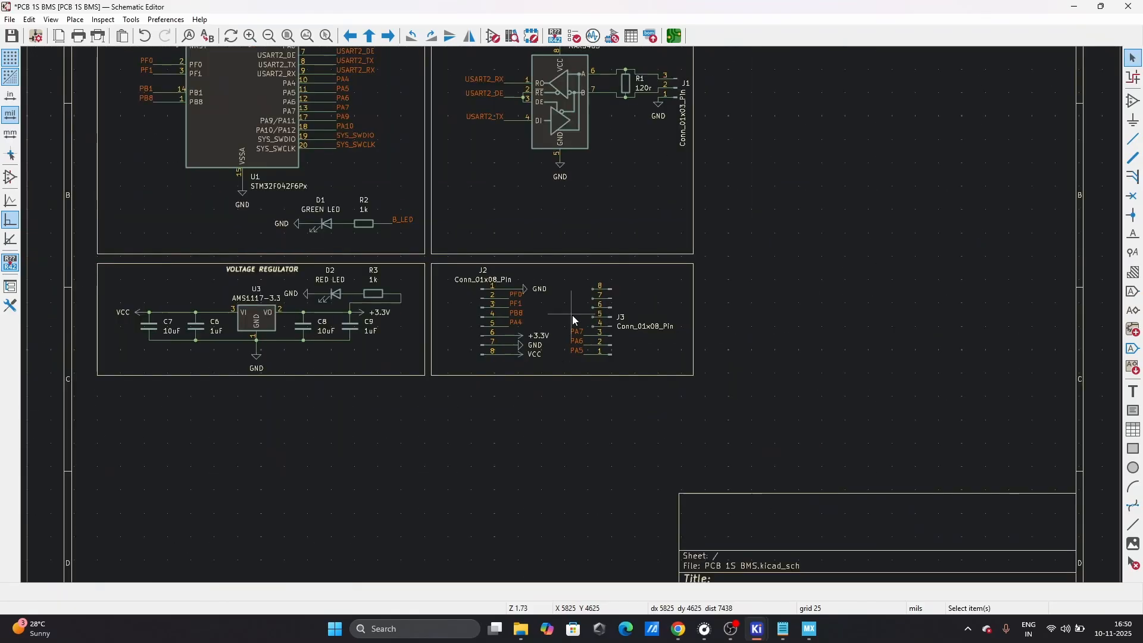
- Place a copy of the MCU's PB1 label beside pin 4 of J3, aligned with the labels below, and wire it to that pin
scroll(596, 299, "down", 5)
mouse_move(810, 629)
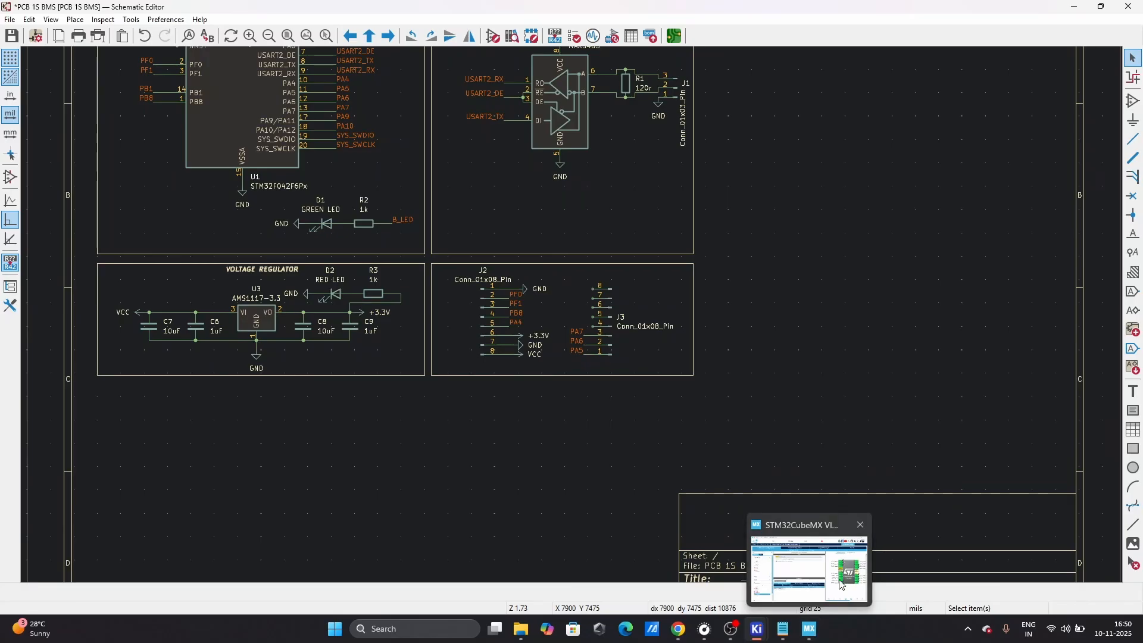
mouse_move(841, 583)
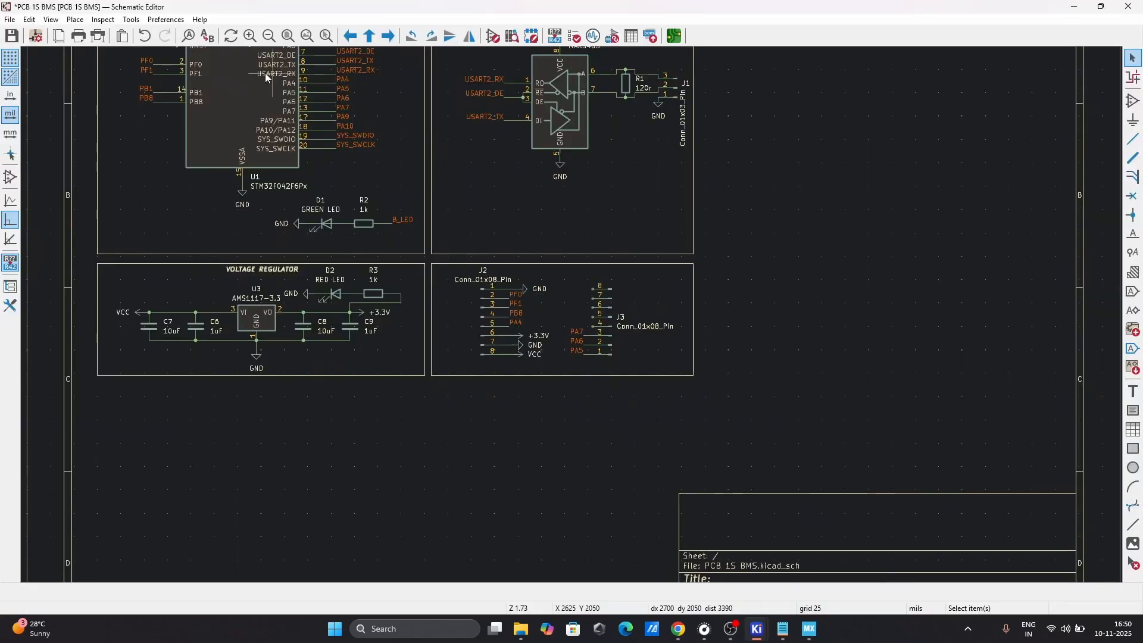
left_click(147, 90)
key("m")
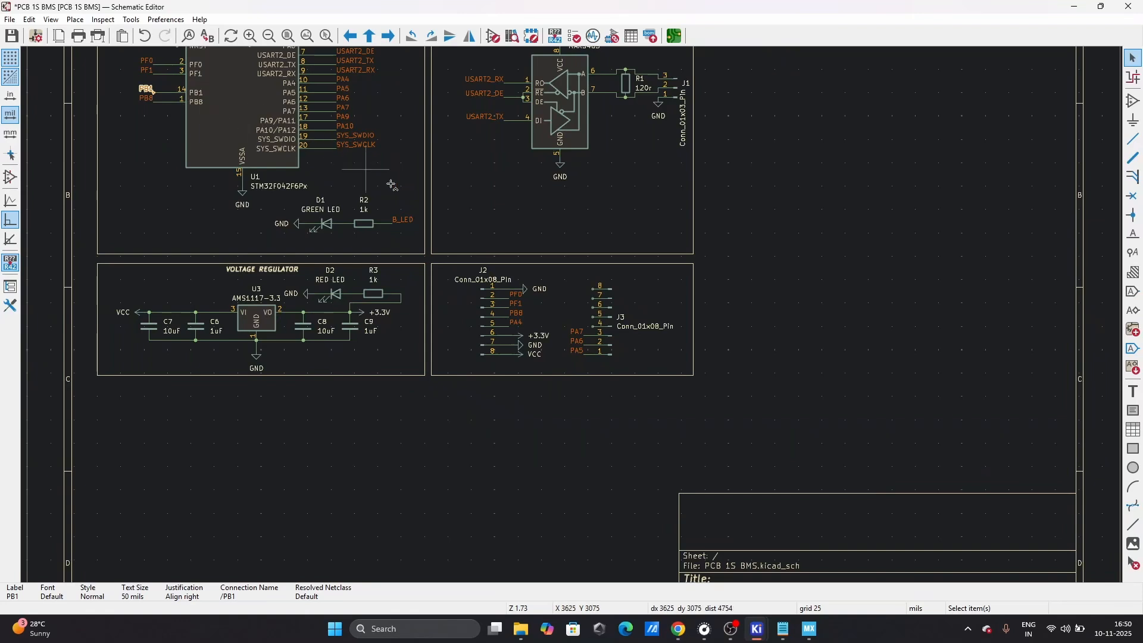
scroll(590, 324, "up", 6)
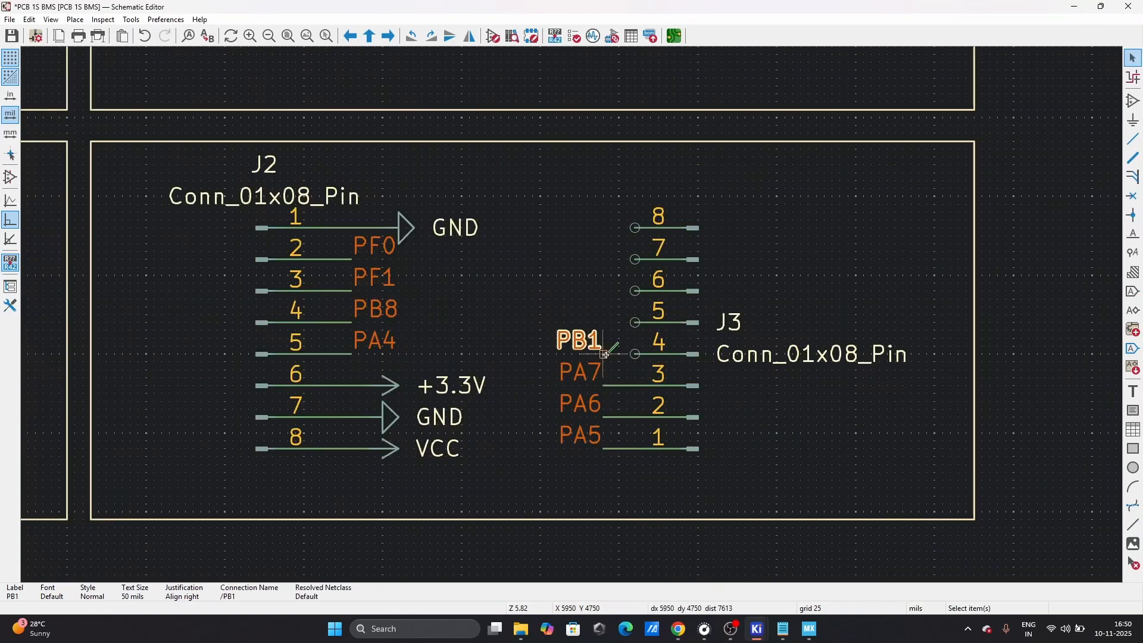
left_click(604, 359)
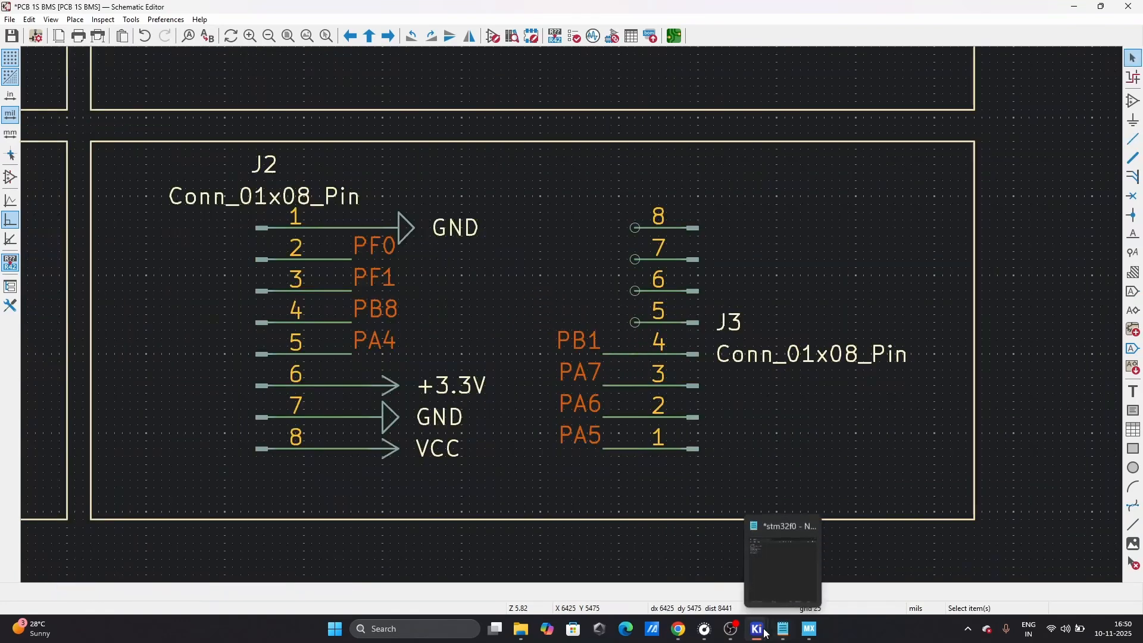
- Place copies of the MCU's PA9 and PA10 labels, rotated 180°, beside pins 5 and 6 of J3 above PB1
mouse_move(757, 628)
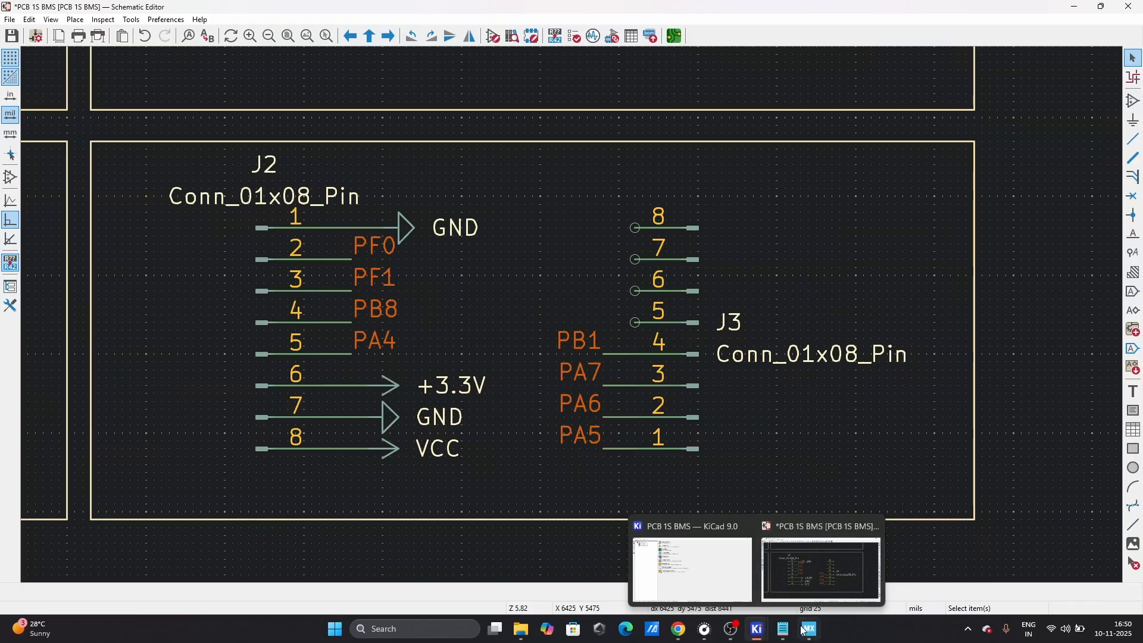
mouse_move(810, 629)
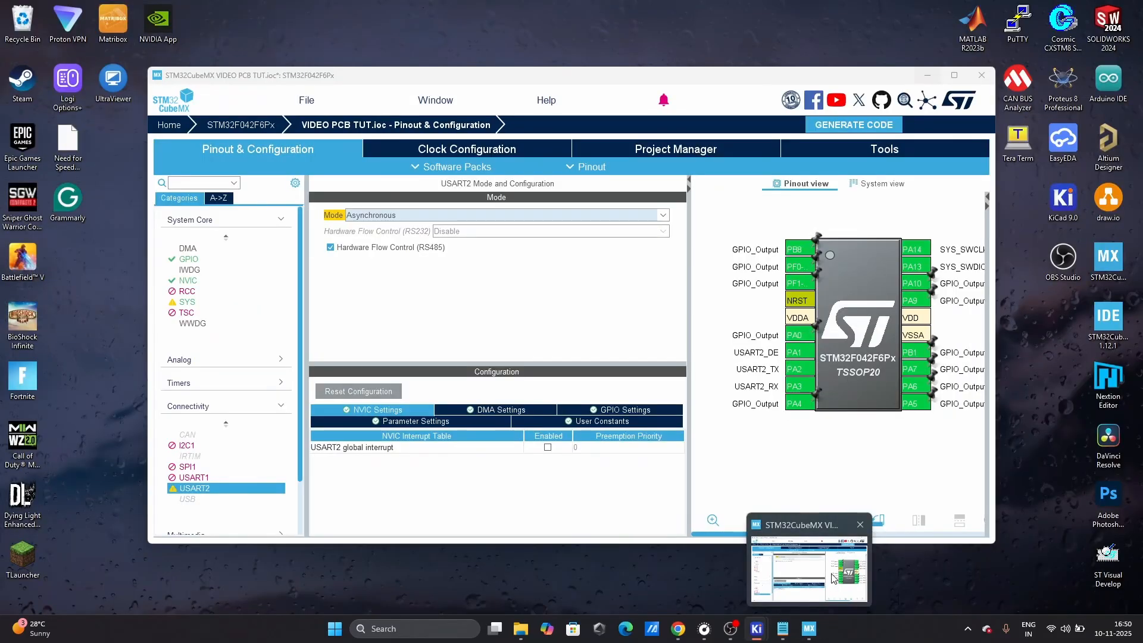
scroll(382, 241, "down", 6)
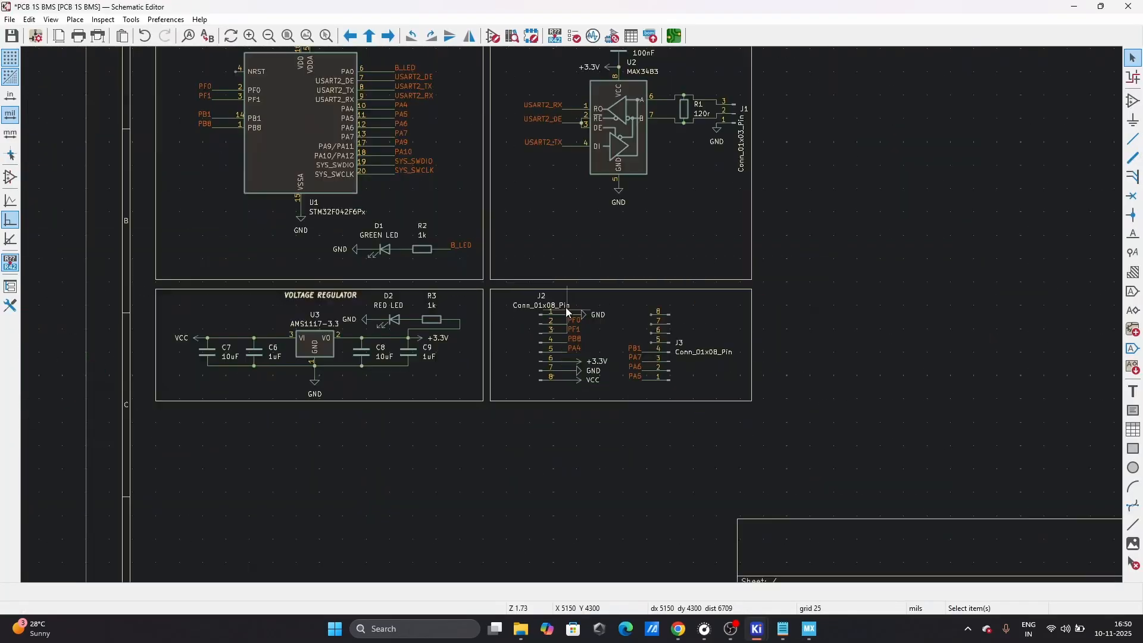
scroll(486, 200, "up", 6)
left_click(521, 355)
left_click(526, 374, "shift")
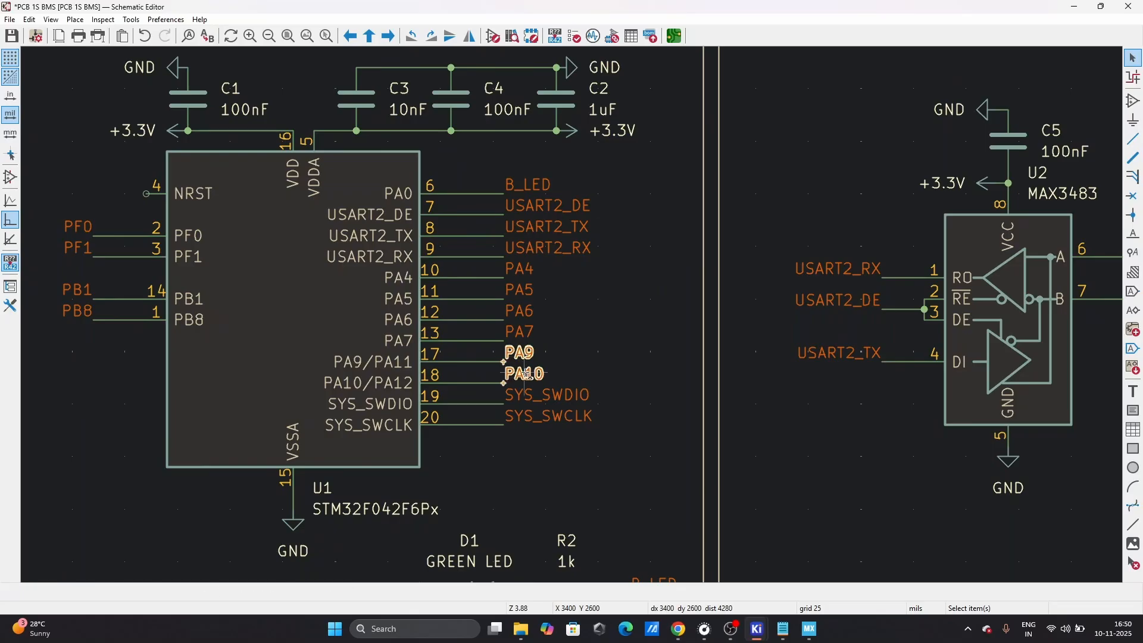
key("m")
scroll(585, 330, "down", 5)
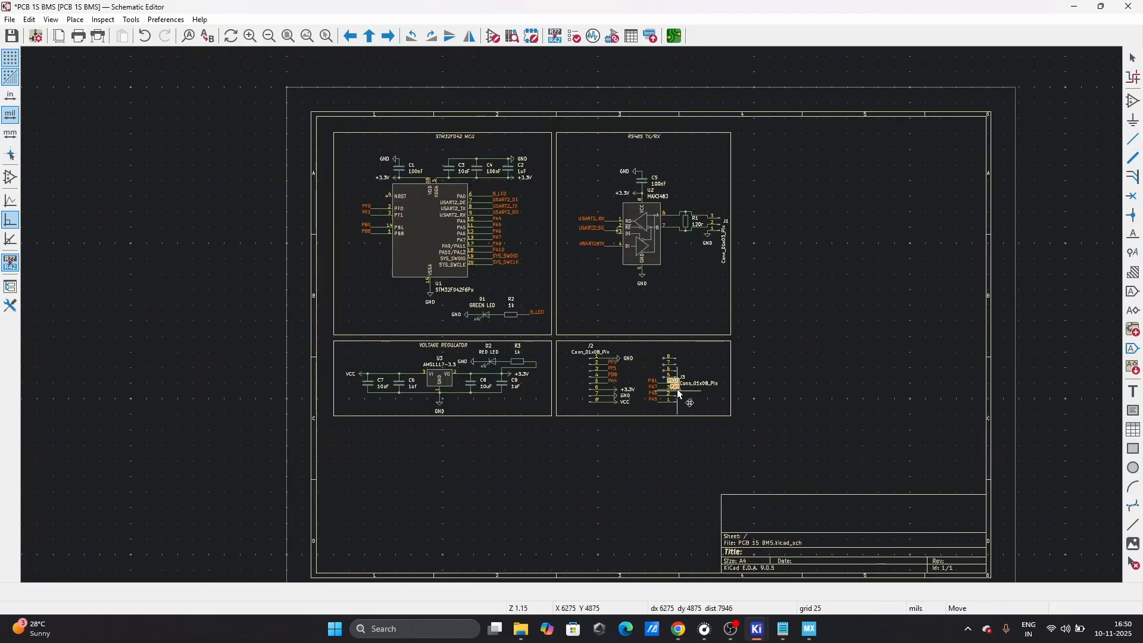
scroll(678, 388, "up", 8)
left_click(460, 285)
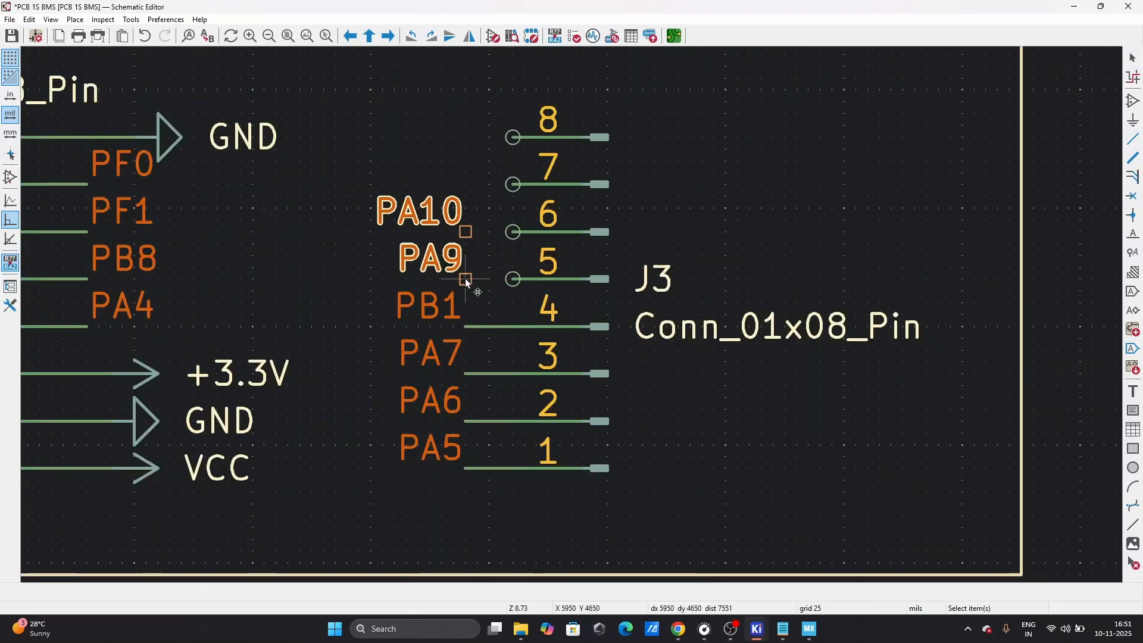
- Wire the PA9 label to pin 5 and the PA10 label to pin 6 of J3
key("w")
left_click(510, 280)
left_click(466, 231)
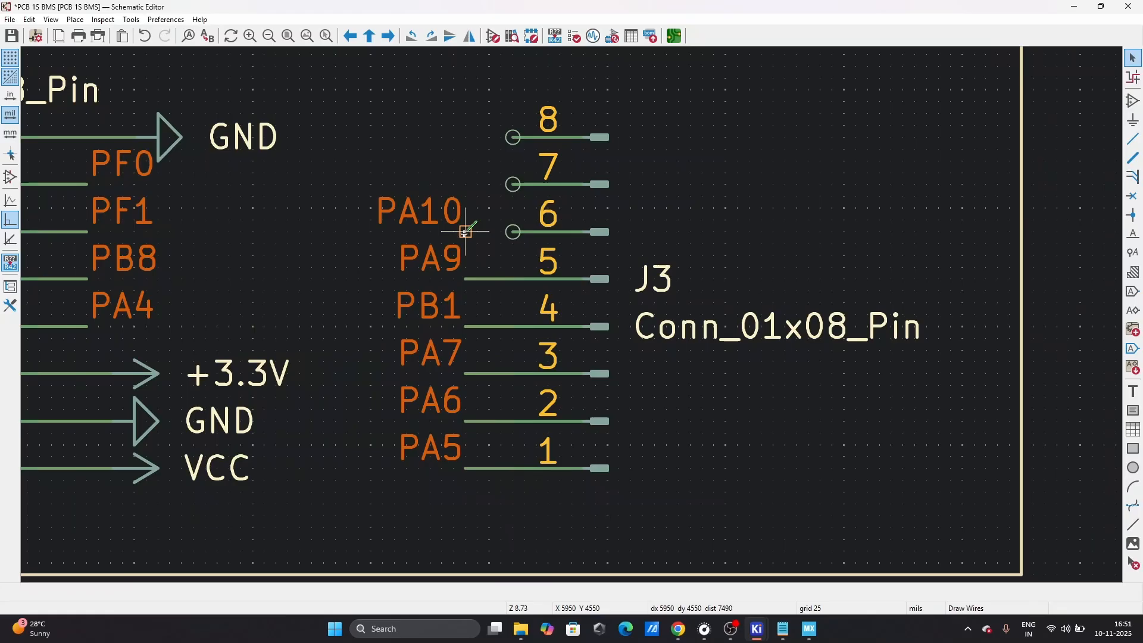
left_click(513, 232)
- Save the schematic and place a copy of the MCU's B_LED label between the J2 and J3 headers
scroll(598, 343, "down", 6)
scroll(560, 307, "down", 4)
scroll(433, 200, "up", 8)
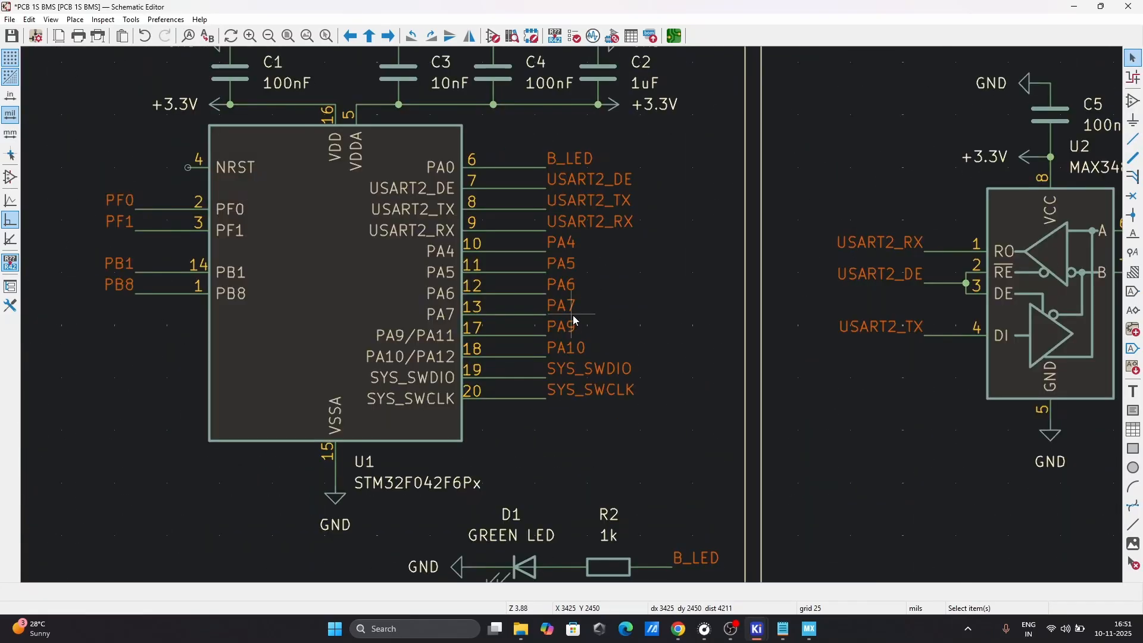
scroll(575, 322, "down", 5)
mouse_move(814, 641)
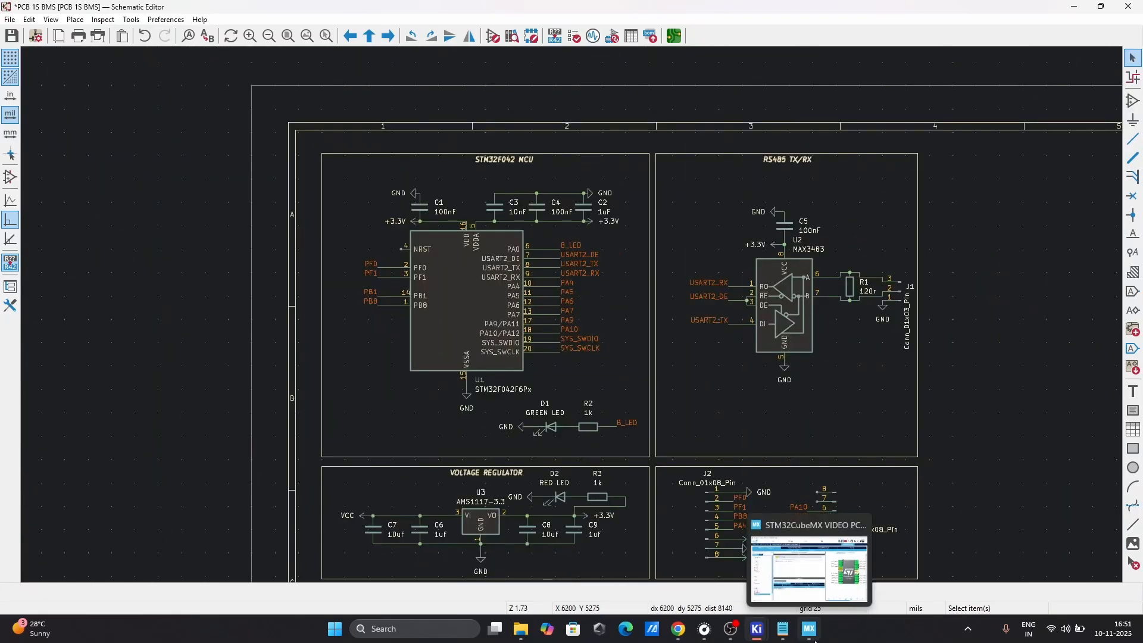
mouse_move(856, 575)
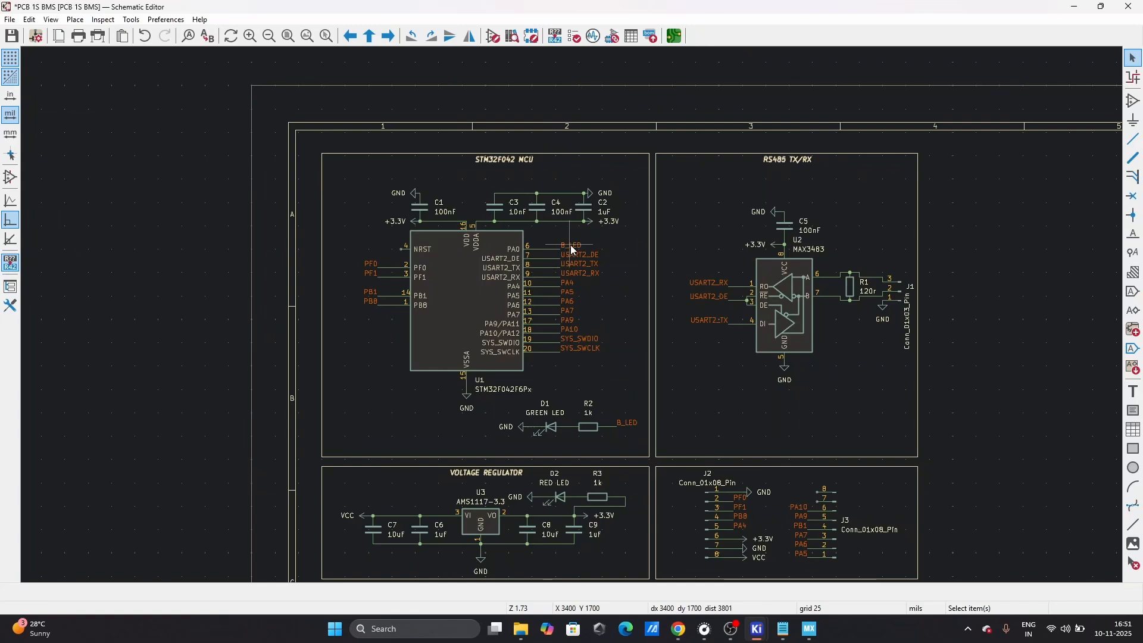
left_click(572, 247)
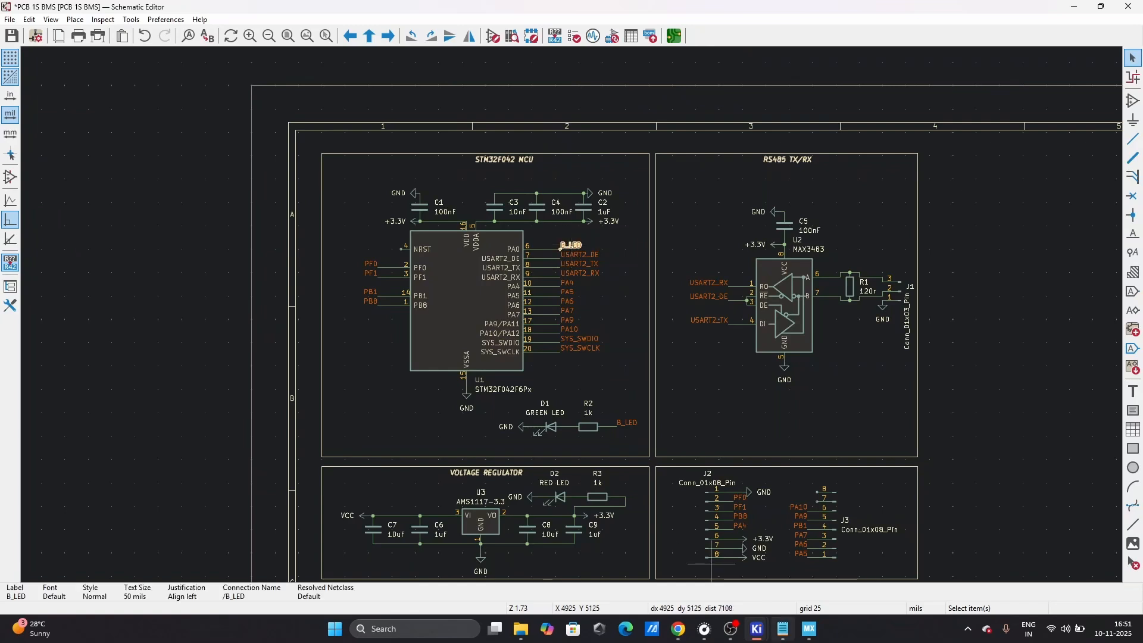
key("ctrl+s")
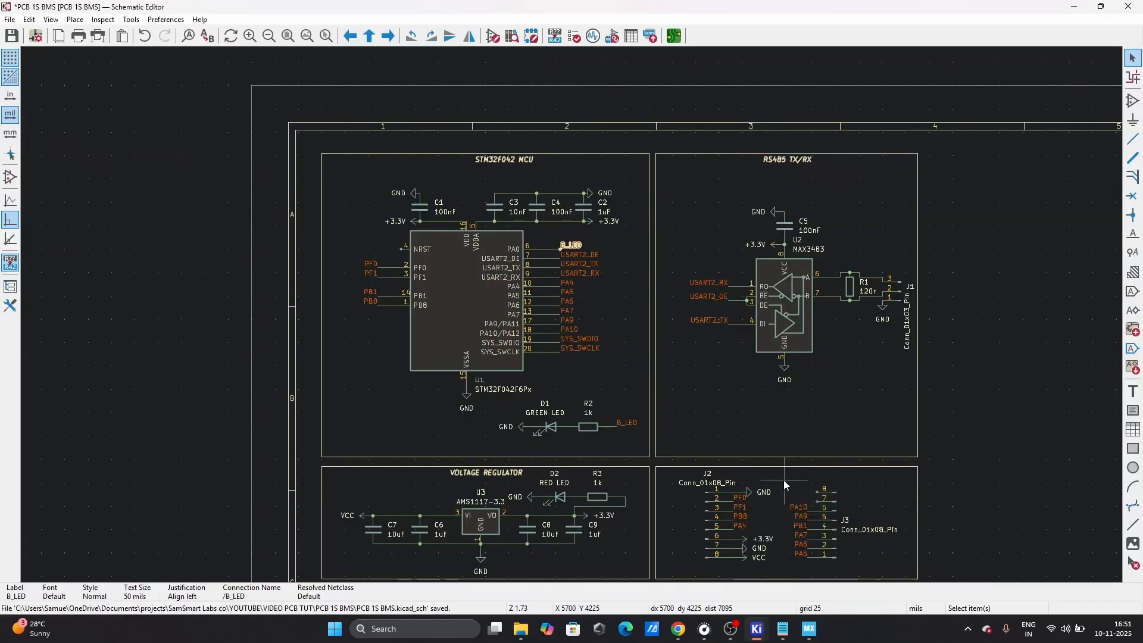
key("m")
scroll(732, 424, "down", 3)
scroll(570, 323, "up", 5)
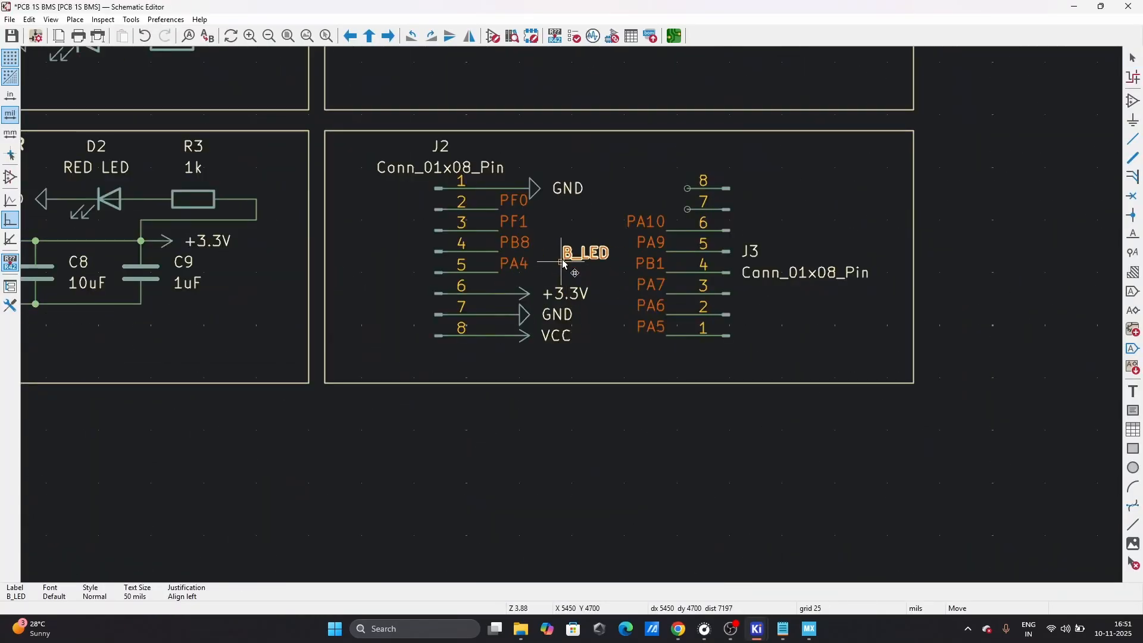
left_click(552, 300)
- Move the +3.3V symbol from pin 6 of J2 to pin 8 of J3, rotated 180°, and attach B_LED to J2's pin 6
left_click(524, 301)
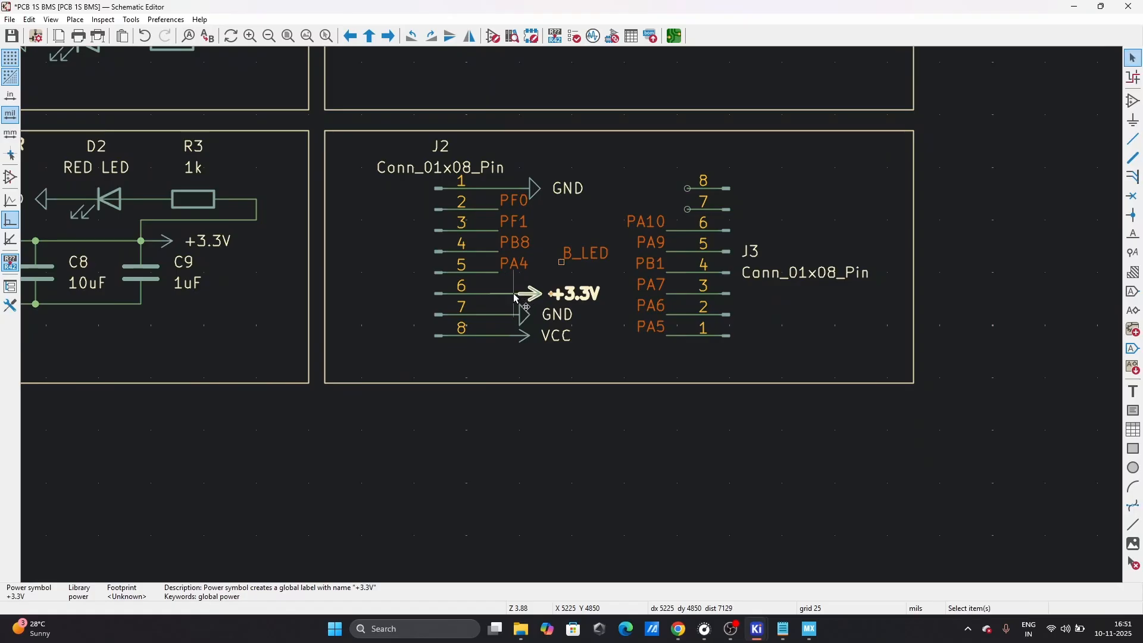
left_click(510, 296)
left_click_drag(525, 293, 676, 188)
key("r")
key("r")
left_click_drag(613, 245, 499, 296)
left_click(595, 225)
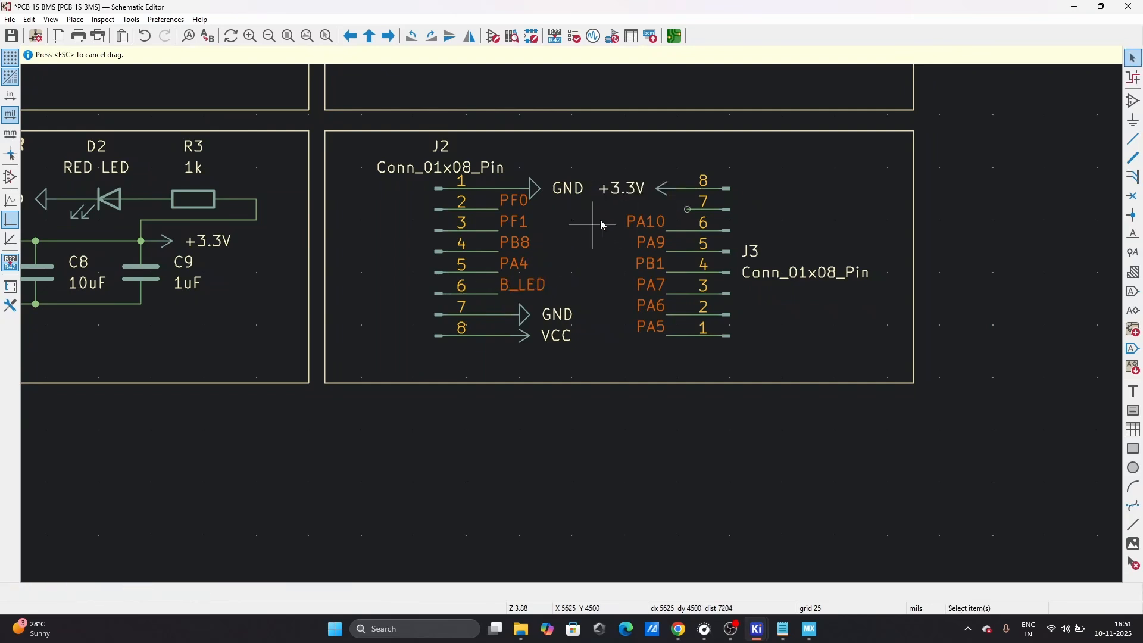
- Compare the MCU's pin labels with those on J2 and J3 to check for signals not yet brought out
scroll(618, 225, "up", 1)
scroll(573, 324, "down", 1)
scroll(573, 324, "up", 1)
scroll(572, 324, "down", 5)
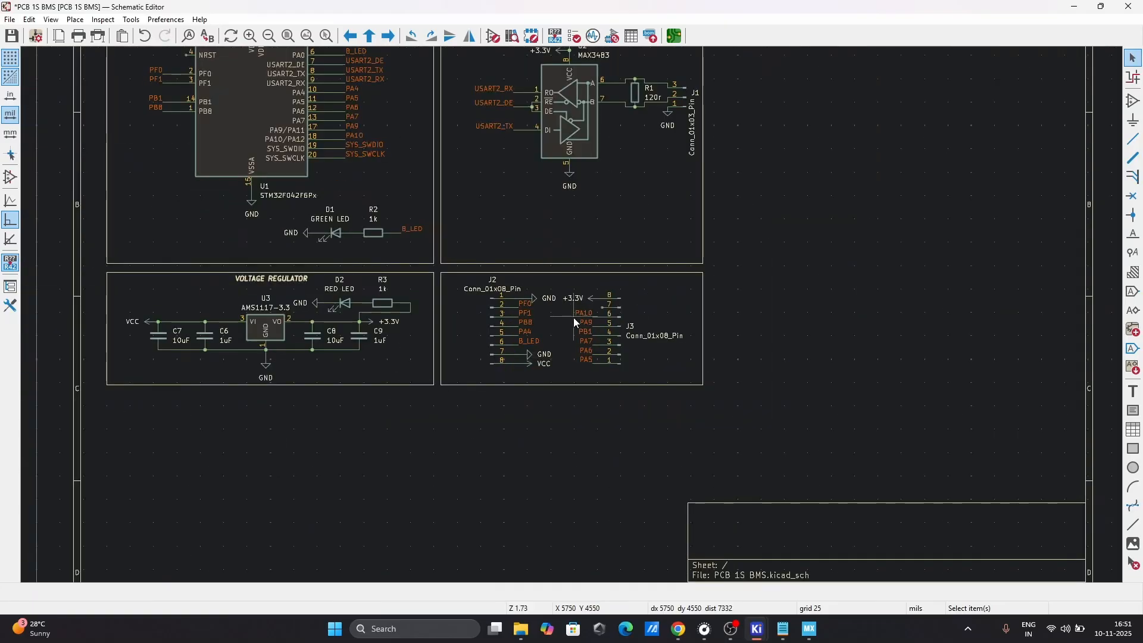
scroll(577, 374, "up", 3)
scroll(576, 300, "down", 2)
scroll(567, 319, "up", 4)
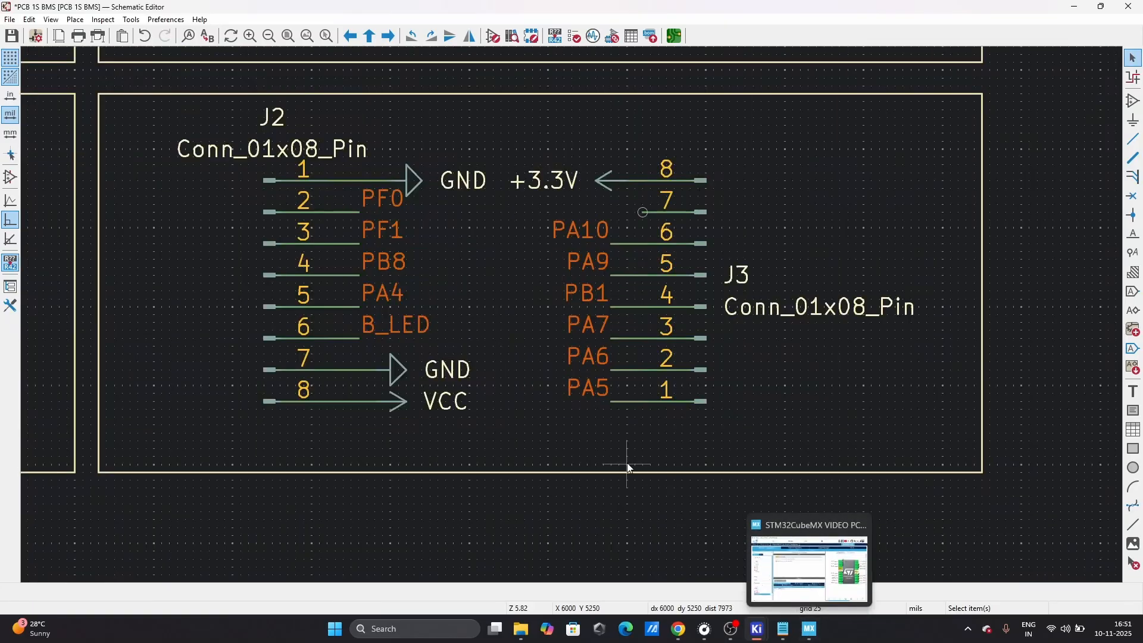
scroll(573, 320, "down", 8)
scroll(572, 319, "up", 4)
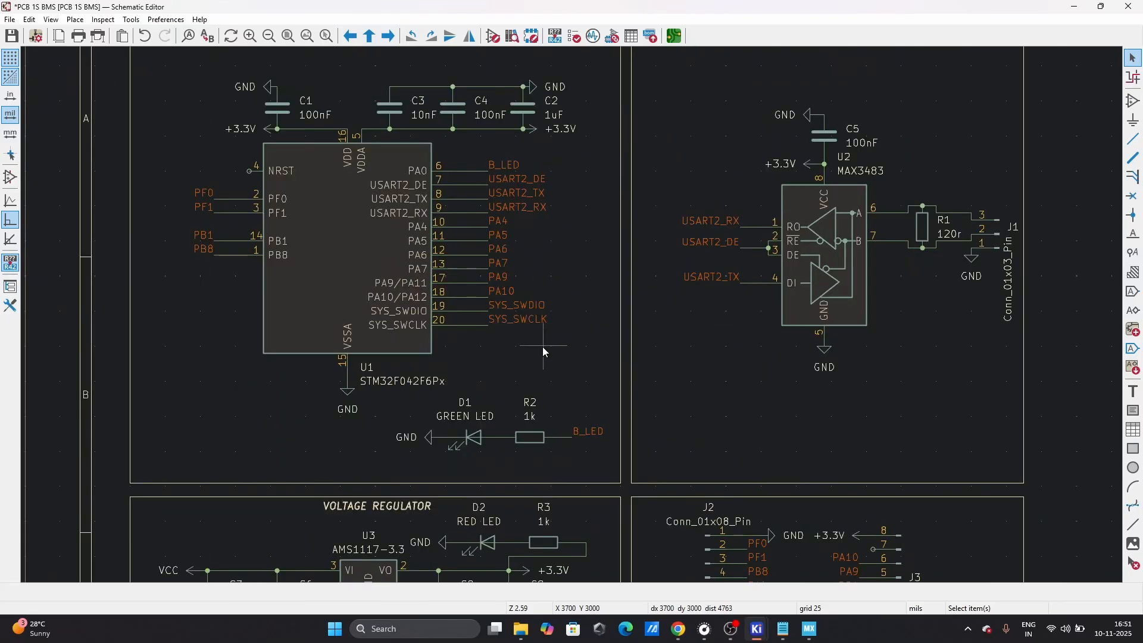
left_click(517, 306)
left_click(517, 320)
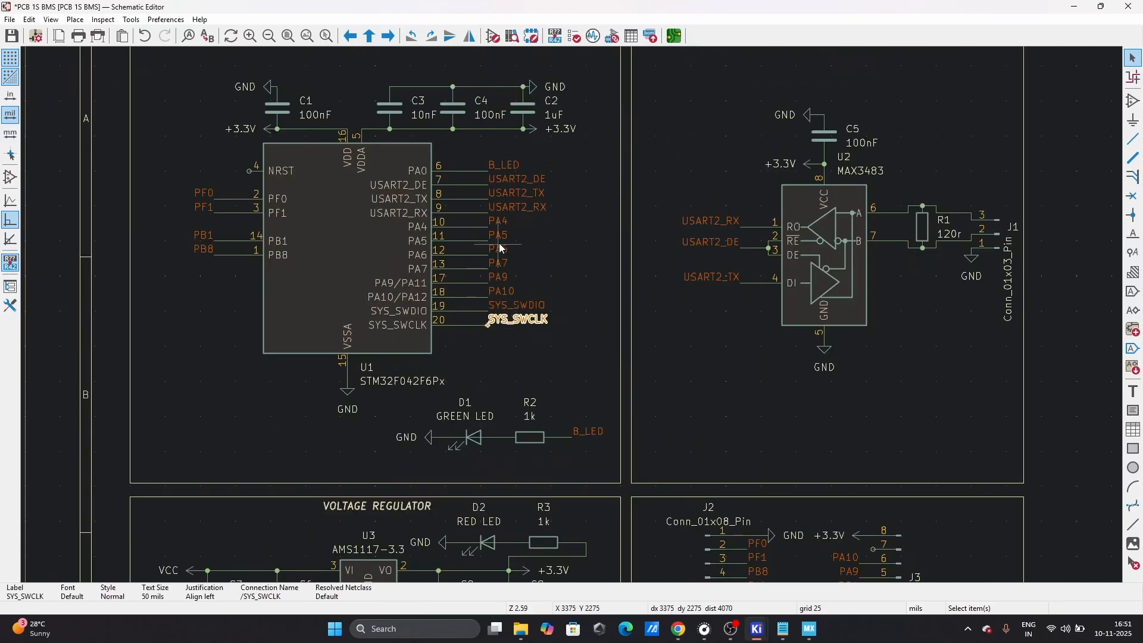
scroll(508, 247, "down", 2)
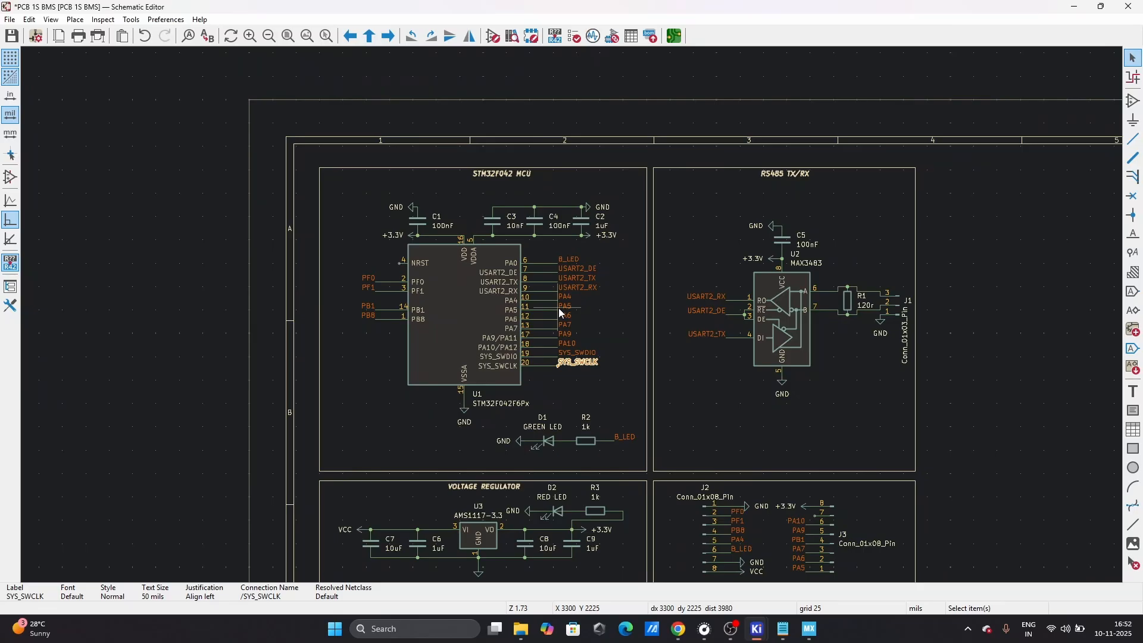
left_click(372, 306)
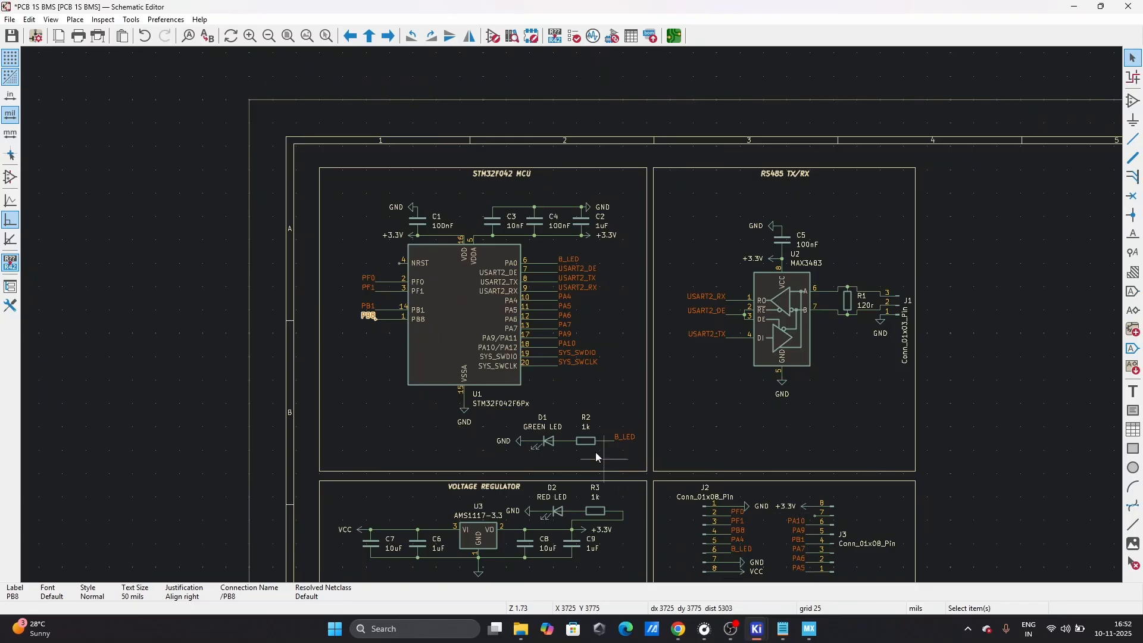
- Duplicate the GND symbol from pin 7 of J2, rotate it 180° and attach the copy to pin 7 of J3
scroll(596, 451, "down", 3)
scroll(498, 287, "up", 8)
left_click(261, 352)
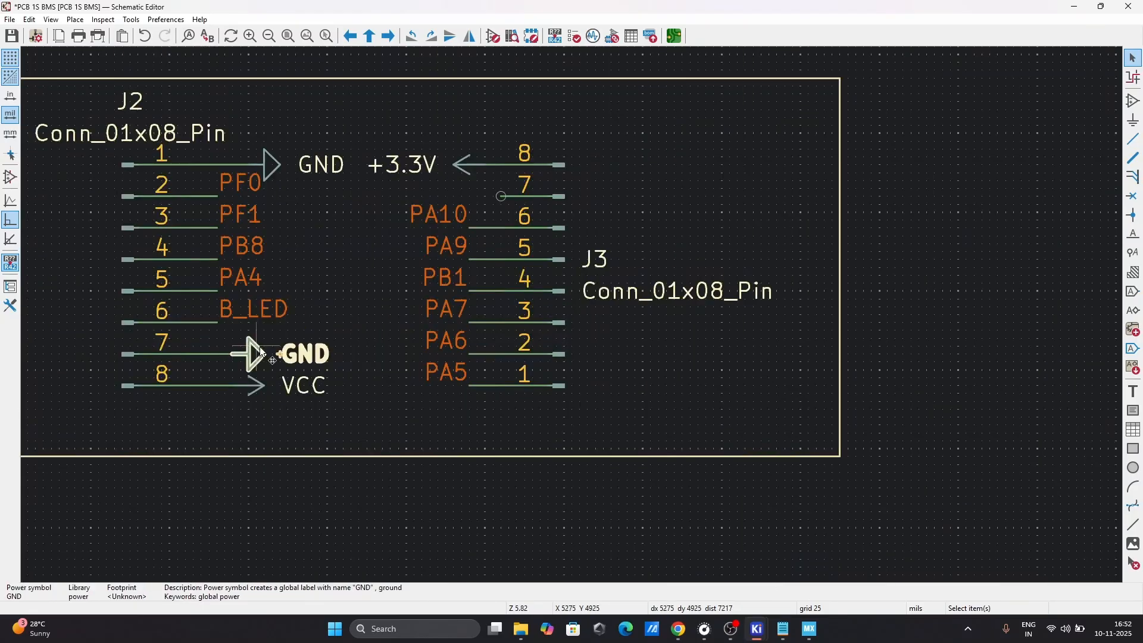
key("ctrl+d")
key("r")
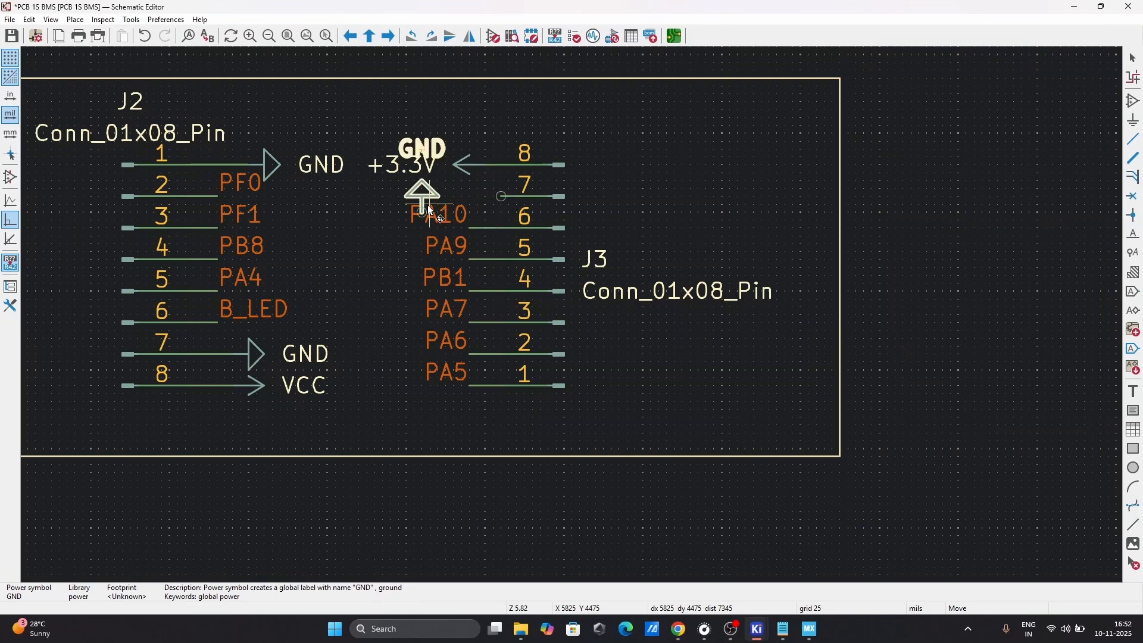
key("r")
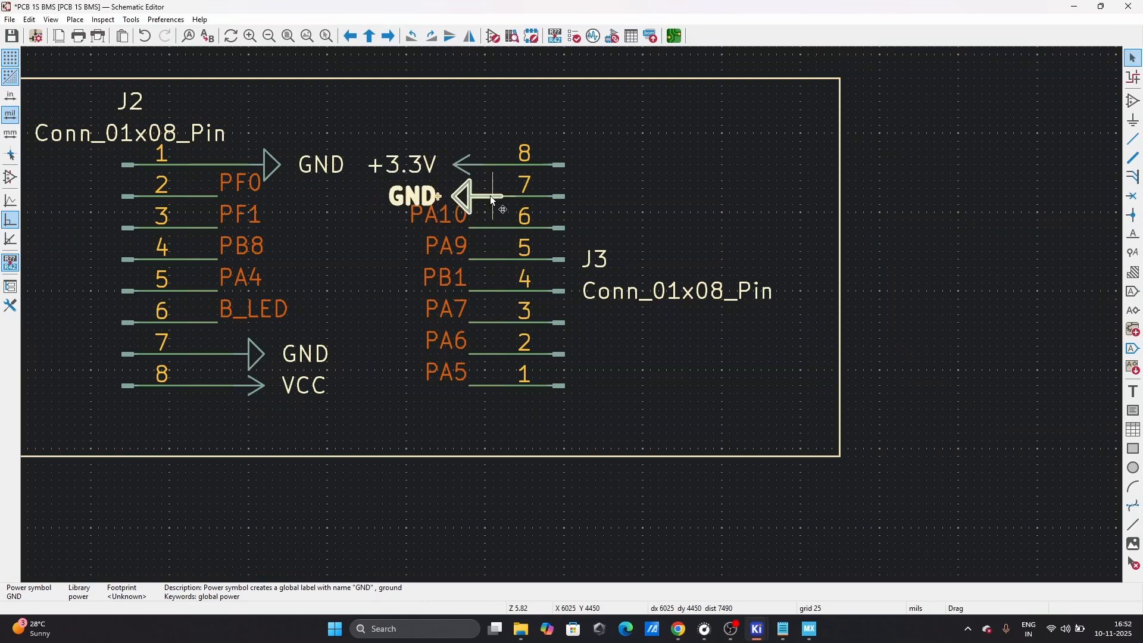
left_click(355, 262)
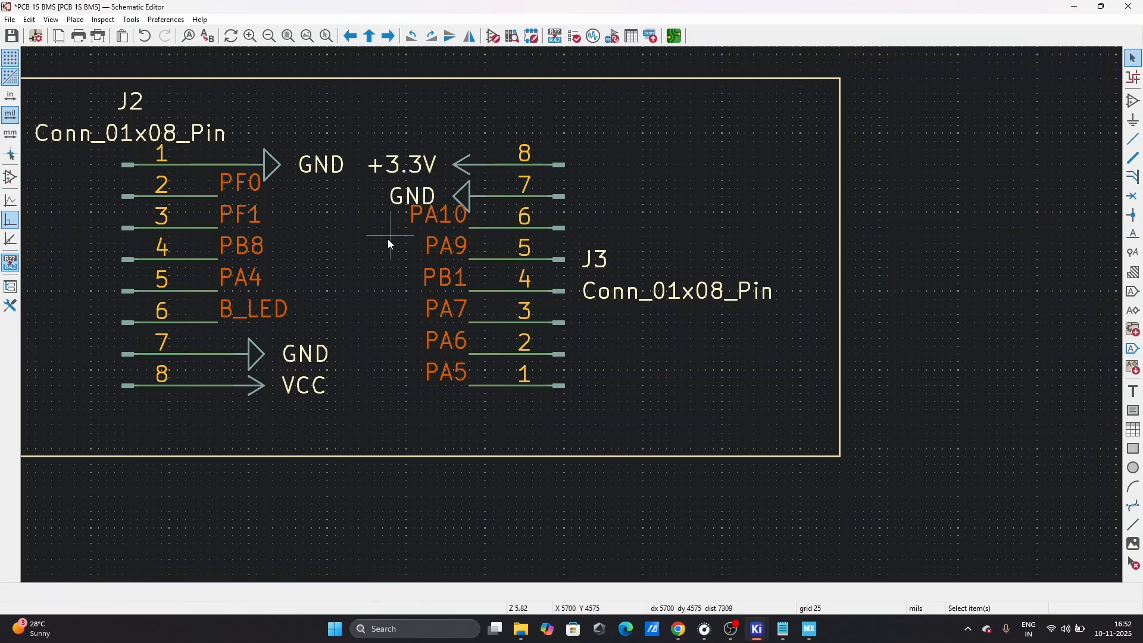
scroll(390, 243, "down", 5)
left_click_drag(459, 266, 667, 379)
left_click_drag(603, 347, 566, 348)
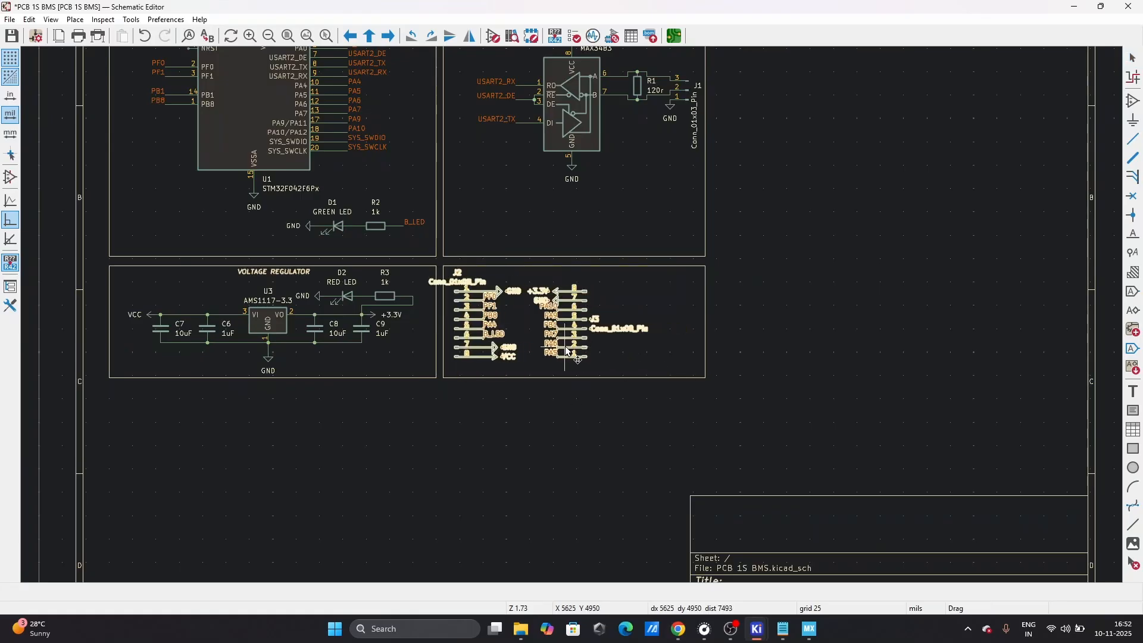
key("Escape")
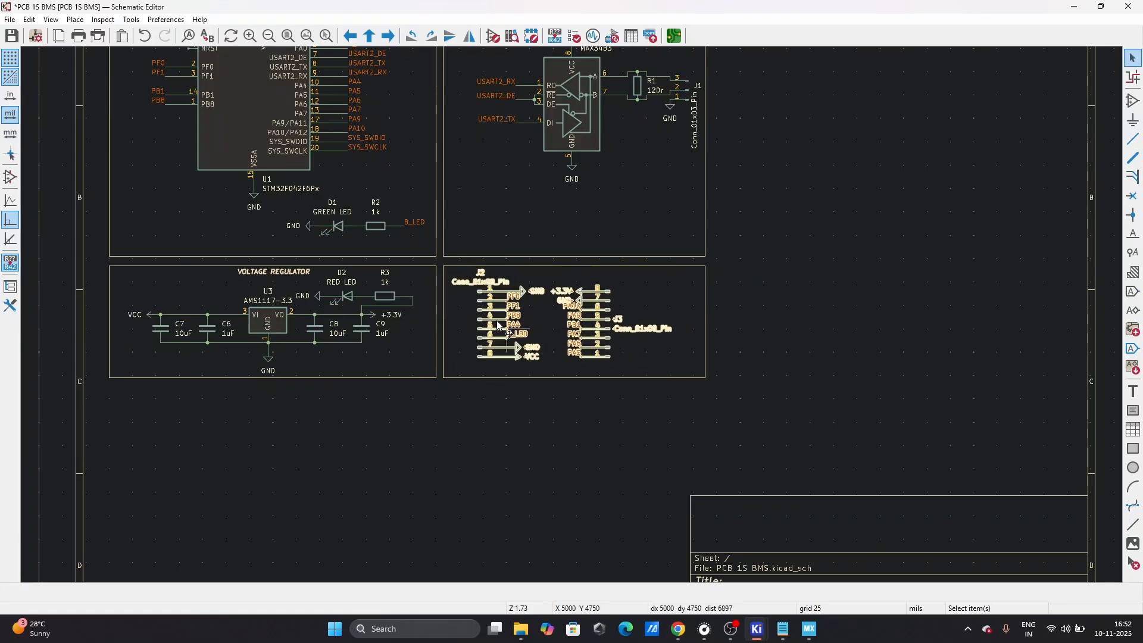
- Rotate J2's value text to vertical alongside its pins and shift the whole header group toward the block's left edge
left_click(467, 282)
left_click_drag(460, 286, 471, 320)
key("r")
left_click_drag(450, 267, 687, 374)
mouse_move(610, 334)
left_mouse_down()
mouse_move(586, 330)
mouse_move(598, 316)
mouse_move(593, 358)
mouse_move(592, 330)
left_mouse_up()
- Rotate J3's value text to vertical between its pins and the J3 reference, and save the schematic
left_click(594, 296)
left_click(619, 332)
key("r")
left_click(609, 327)
scroll(609, 327, "up", 5)
left_click(572, 321)
left_click(680, 330)
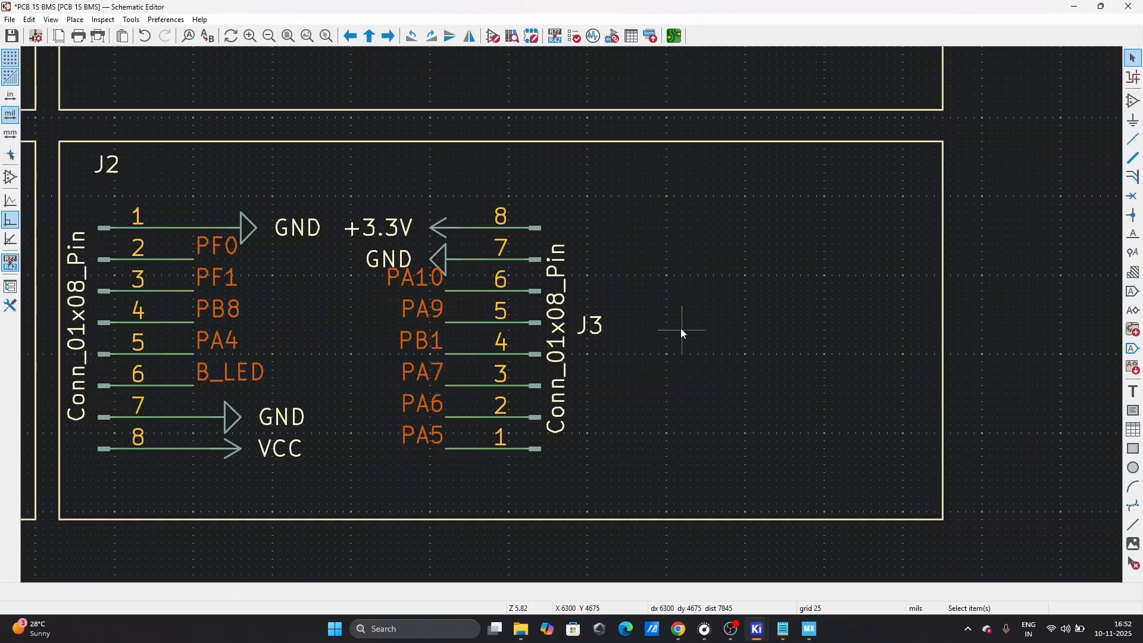
scroll(682, 332, "down", 6)
key("ctrl+s")
- Place a Conn_01x04_Pin header to the right of J3 inside the connector block, with its pins facing up
key("a")
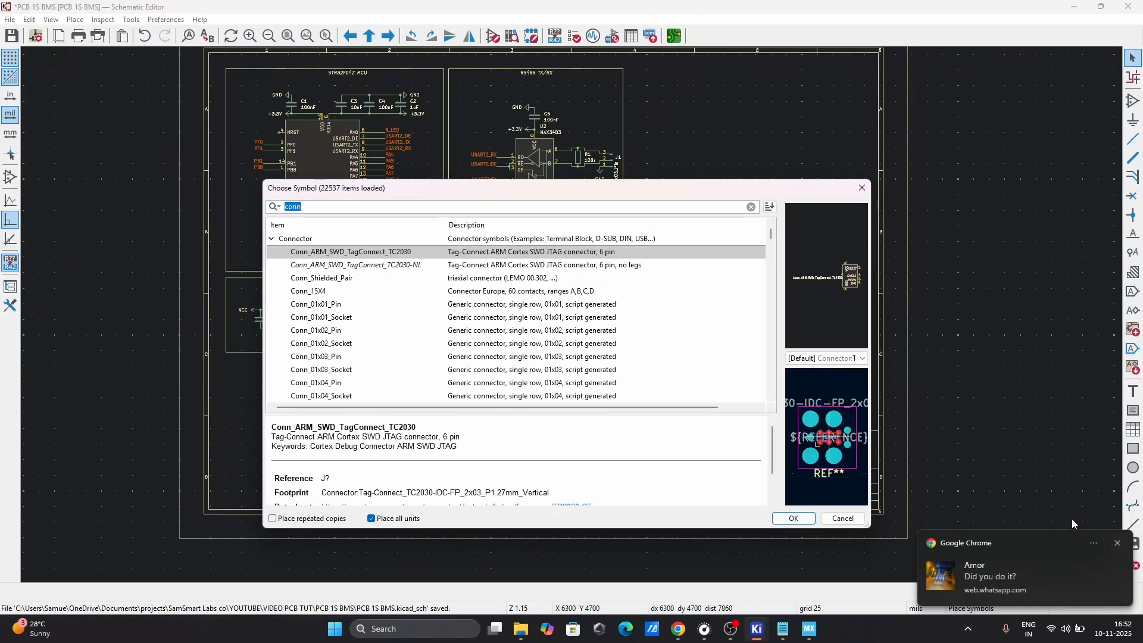
left_click(1117, 543)
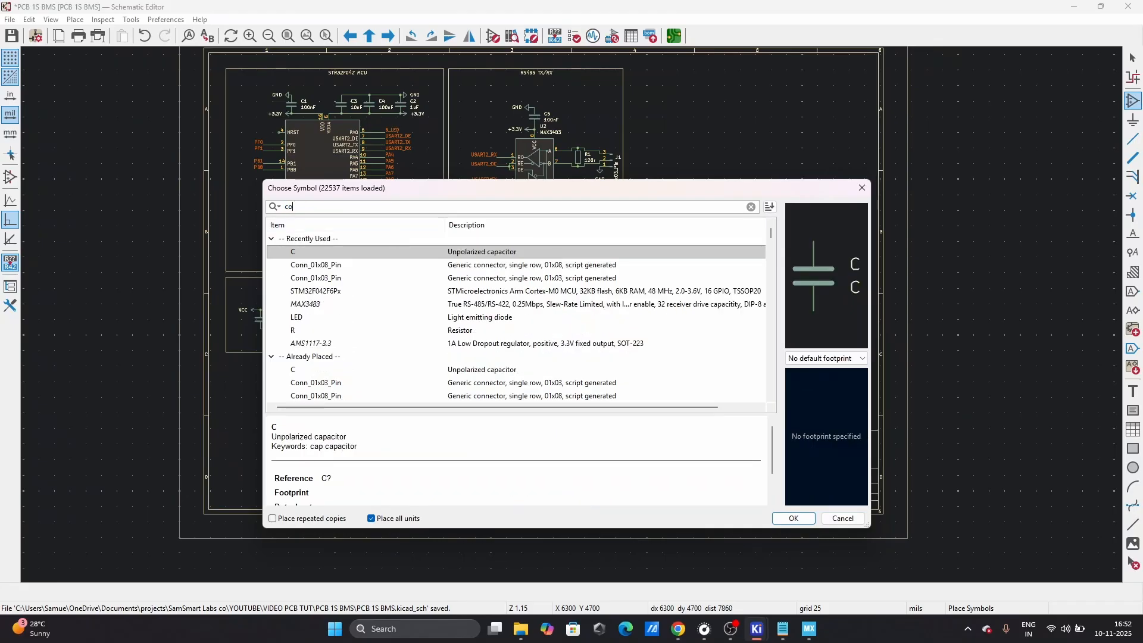
key("BackSpace")
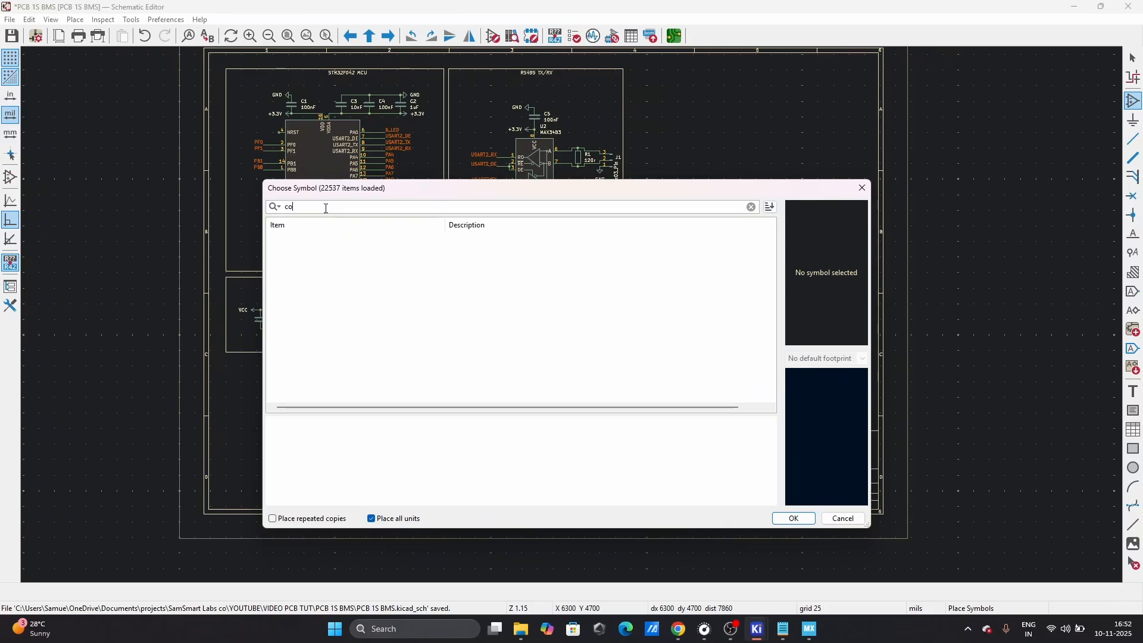
key("BackSpace")
type("nn")
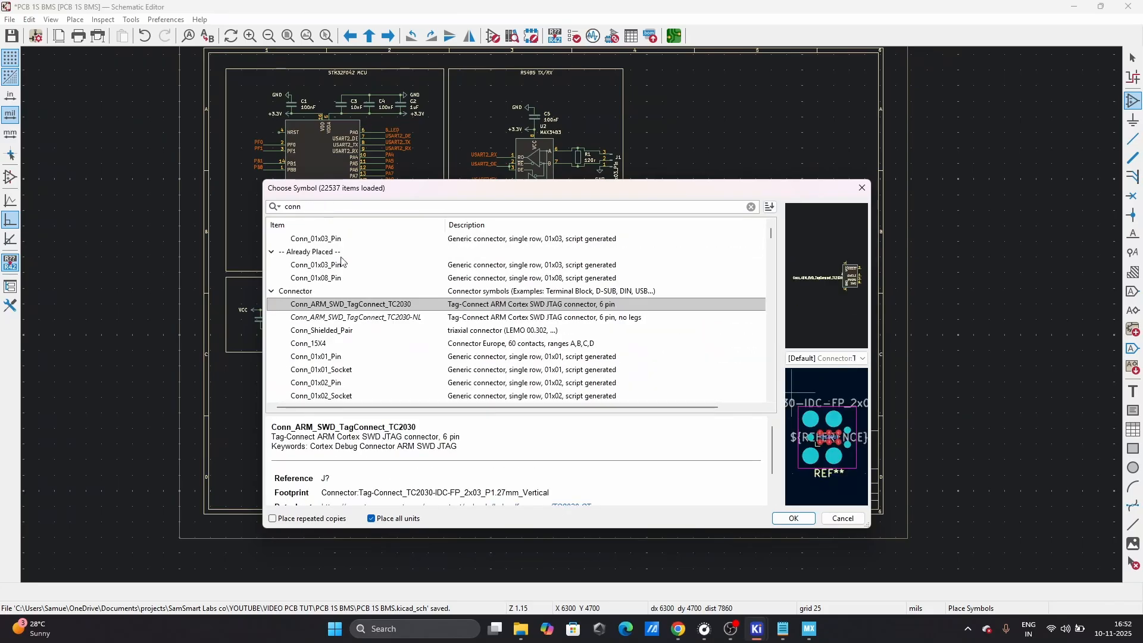
scroll(325, 377, "down", 2)
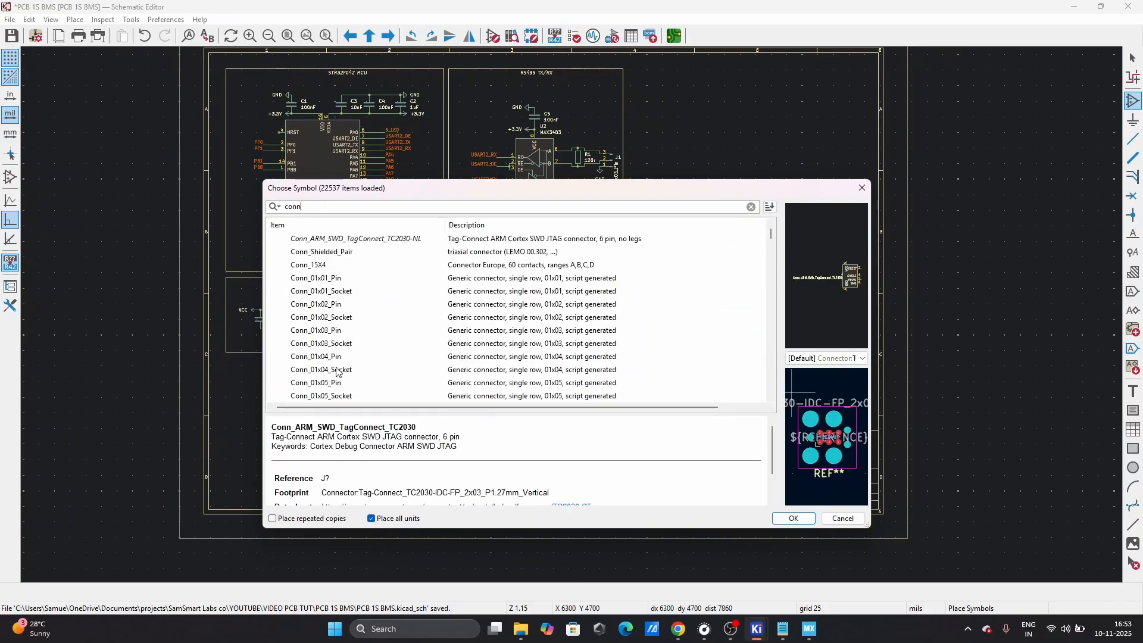
left_click(346, 359)
left_click(796, 517)
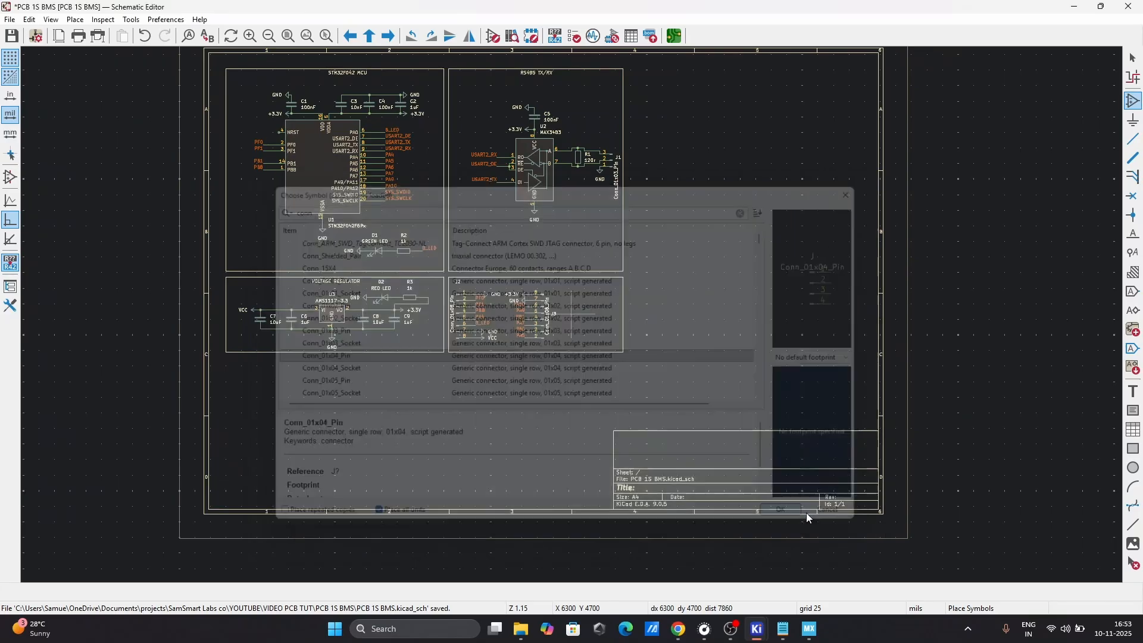
scroll(560, 292, "up", 6)
scroll(544, 269, "down", 2)
left_click(562, 273)
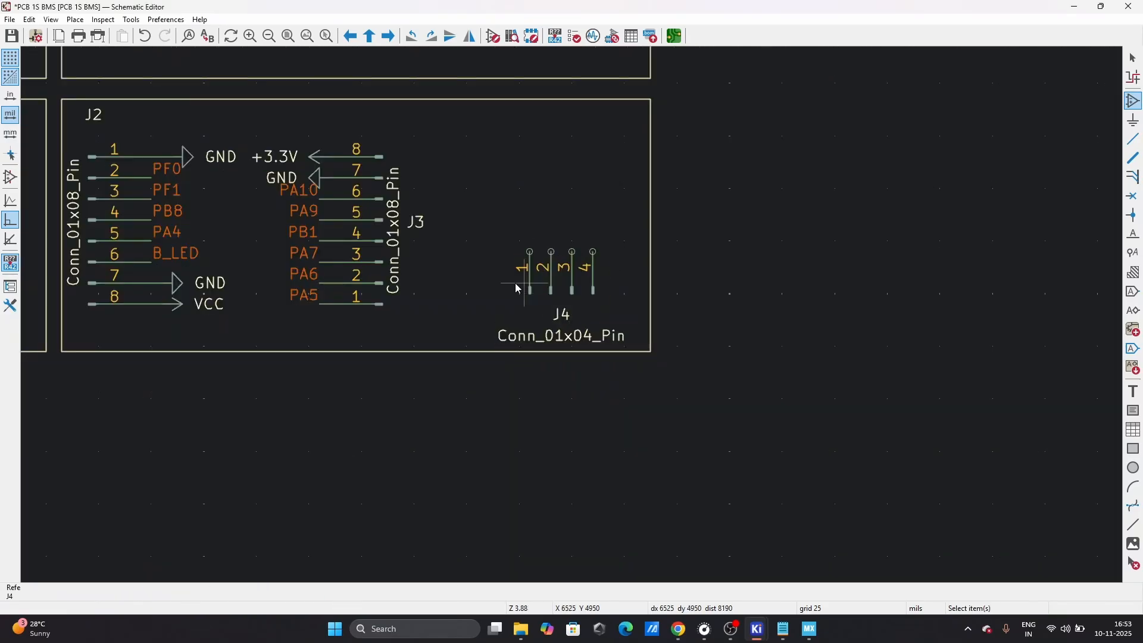
key("Escape")
- Place copies of J3's GND and +3.3V symbols, rotated to point up, just above pins 1 and 2 of J4
left_click(272, 150)
left_click(283, 178, "shift")
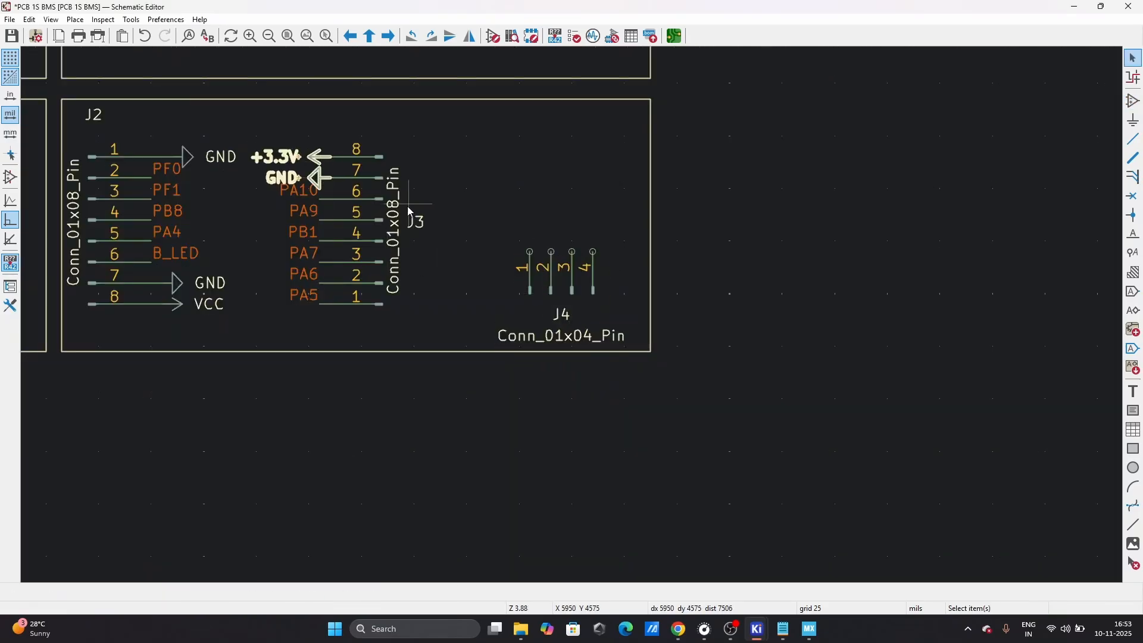
key("m")
key("r")
key("r")
key("r")
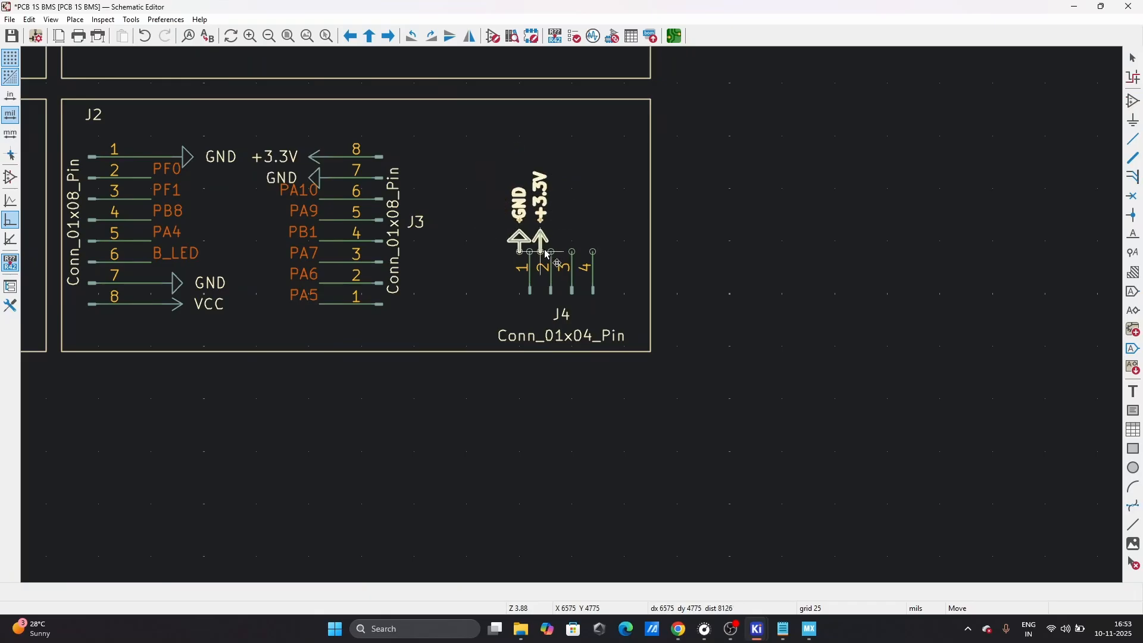
left_click(552, 240)
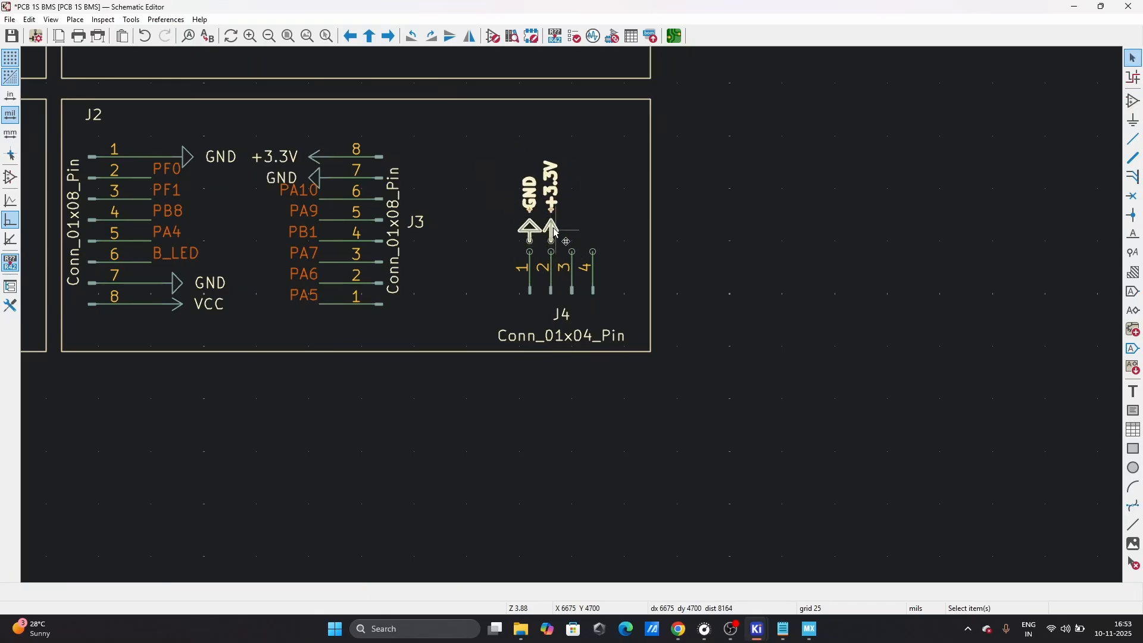
key("Escape")
- Wire the copied GND and +3.3V symbols down to pins 1 and 2 of J4
double_click(554, 237)
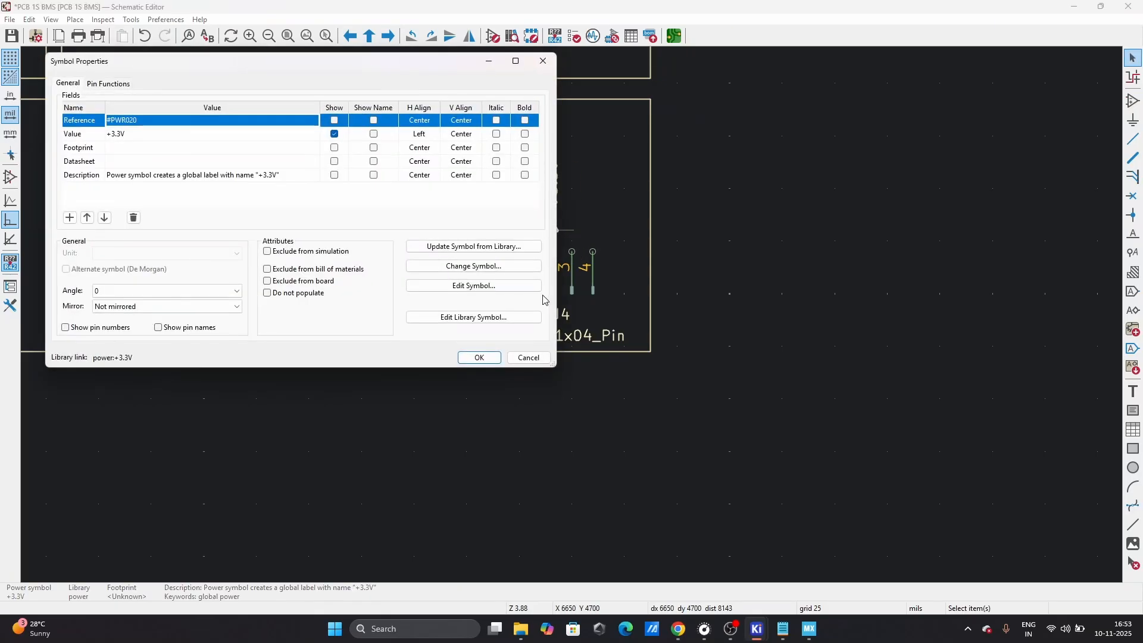
left_click(539, 359)
key("Escape")
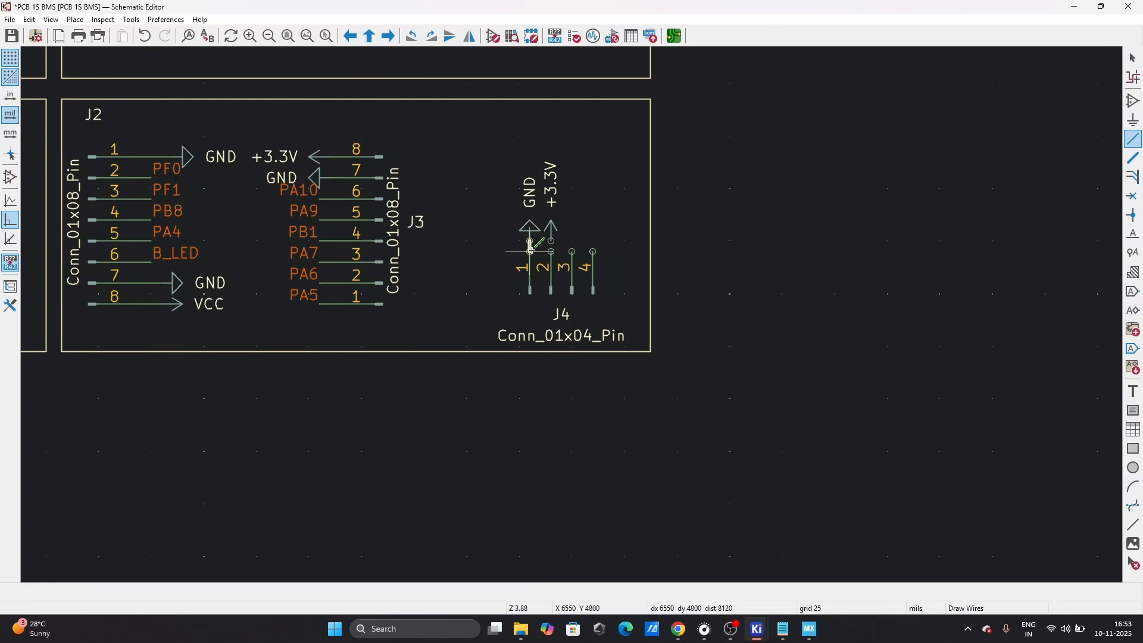
key("Escape")
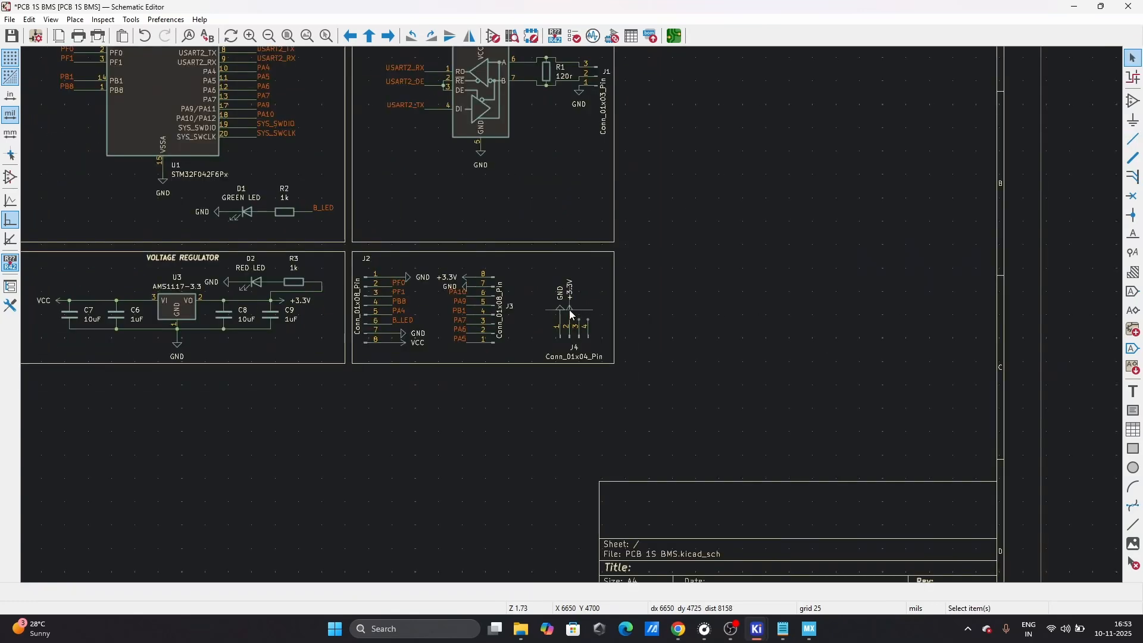
- Place vertical copies of the MCU's SYS_SWDIO and SYS_SWCLK labels on pins 3 and 4 of J4
scroll(586, 374, "down", 3)
left_click_drag(253, 120, 299, 143)
key("m")
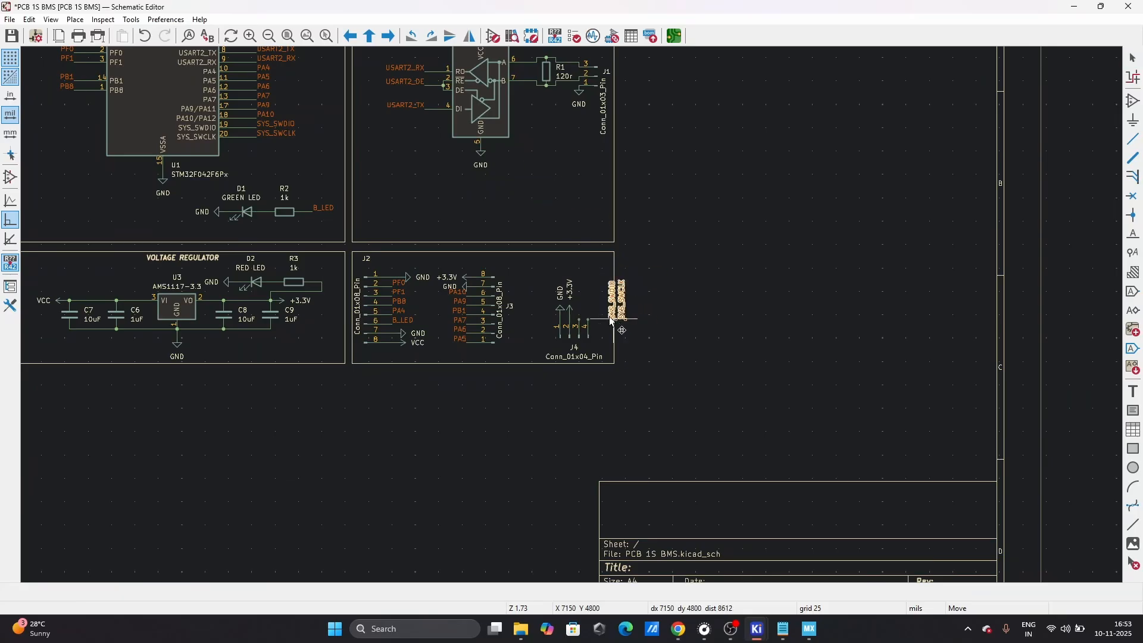
scroll(610, 305, "up", 5)
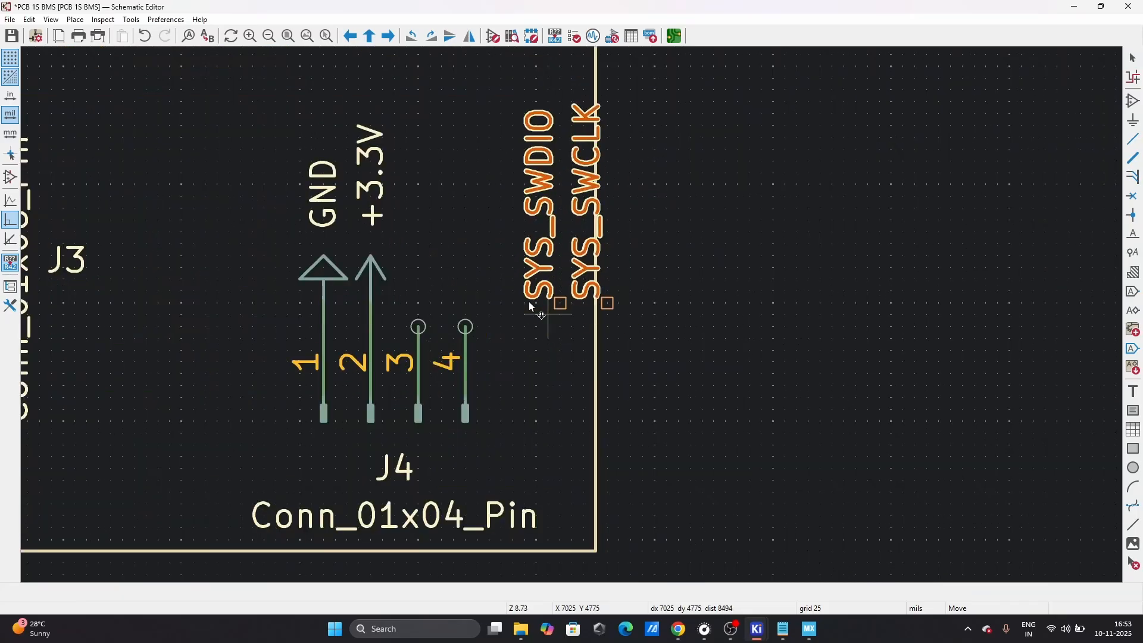
left_click(424, 316)
scroll(573, 316, "down", 4)
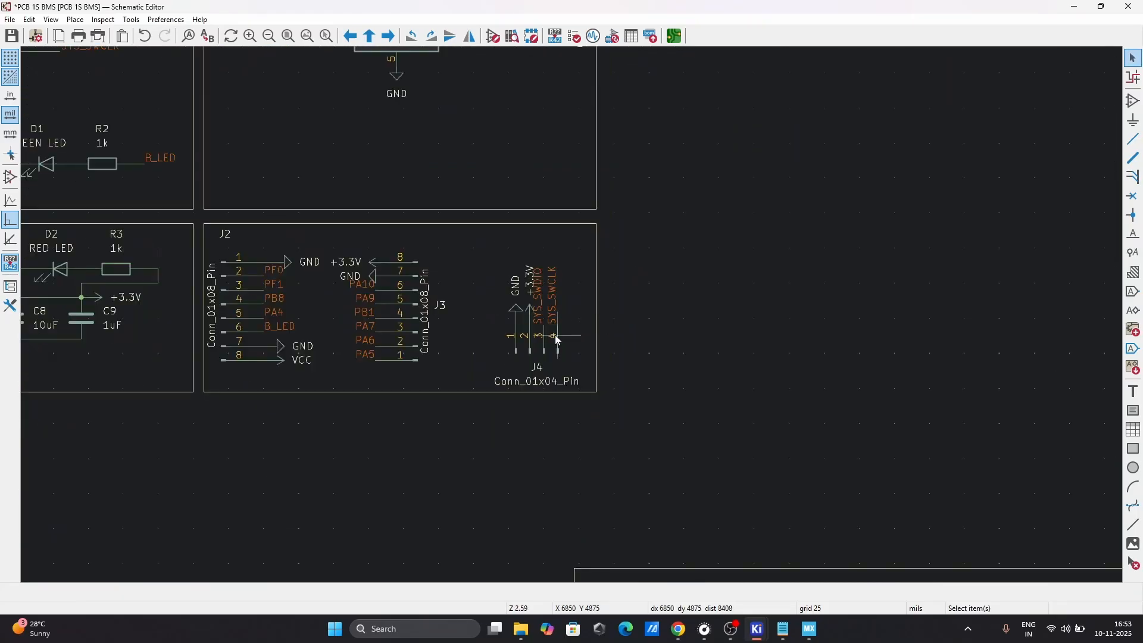
- Move J4 together with its power symbols and labels slightly upward inside the connector block
left_click_drag(473, 262, 582, 395)
left_click_drag(529, 356, 528, 341)
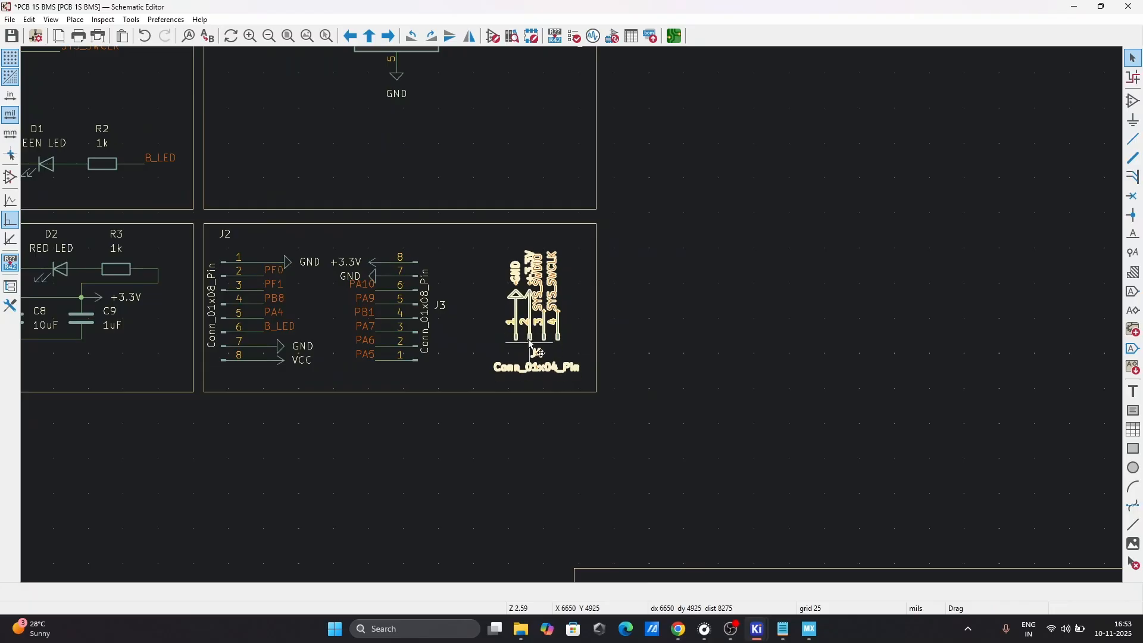
left_click(711, 332)
- Add the bold italic 50 mil heading "PIN HEADERS / PROG PINS" centred along the top of the connector block
left_click(1134, 391)
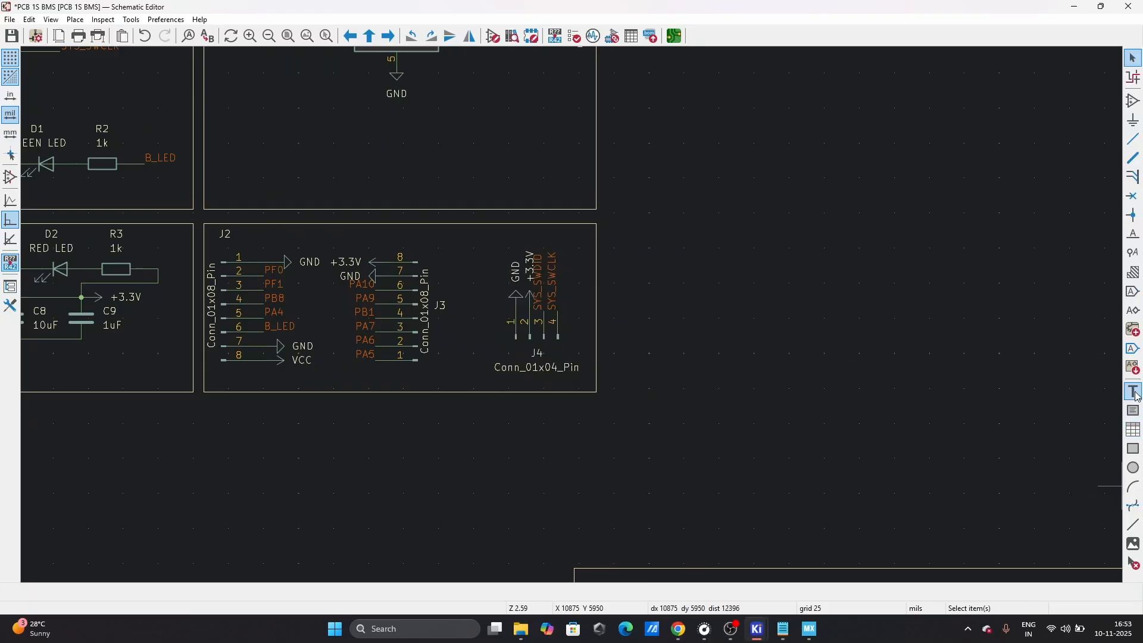
left_click(573, 379)
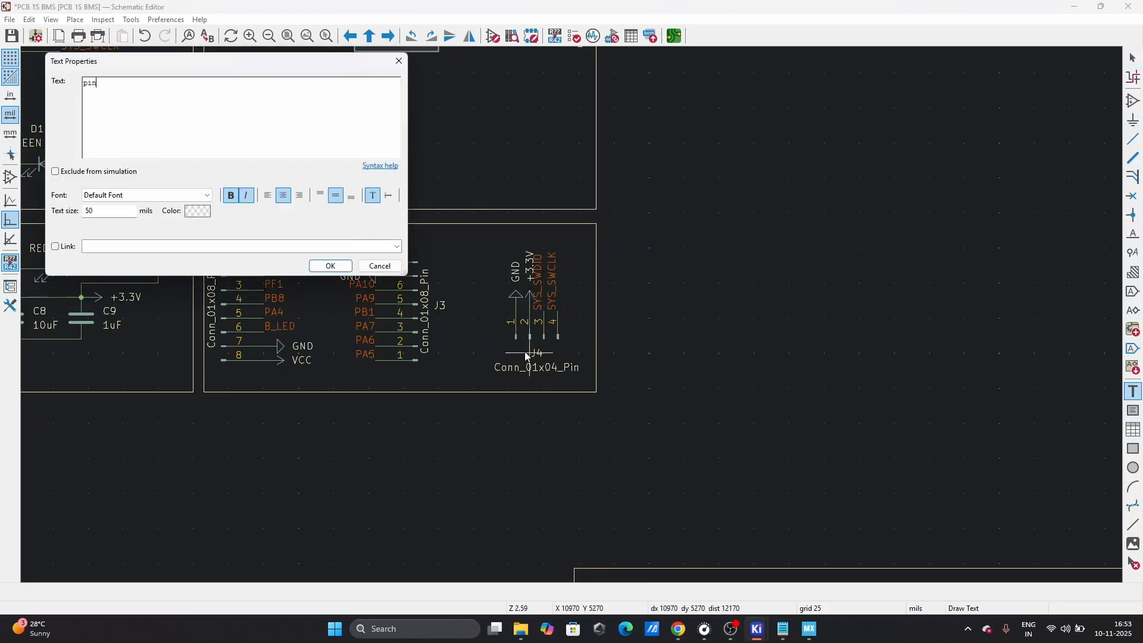
key("Caps_Lock")
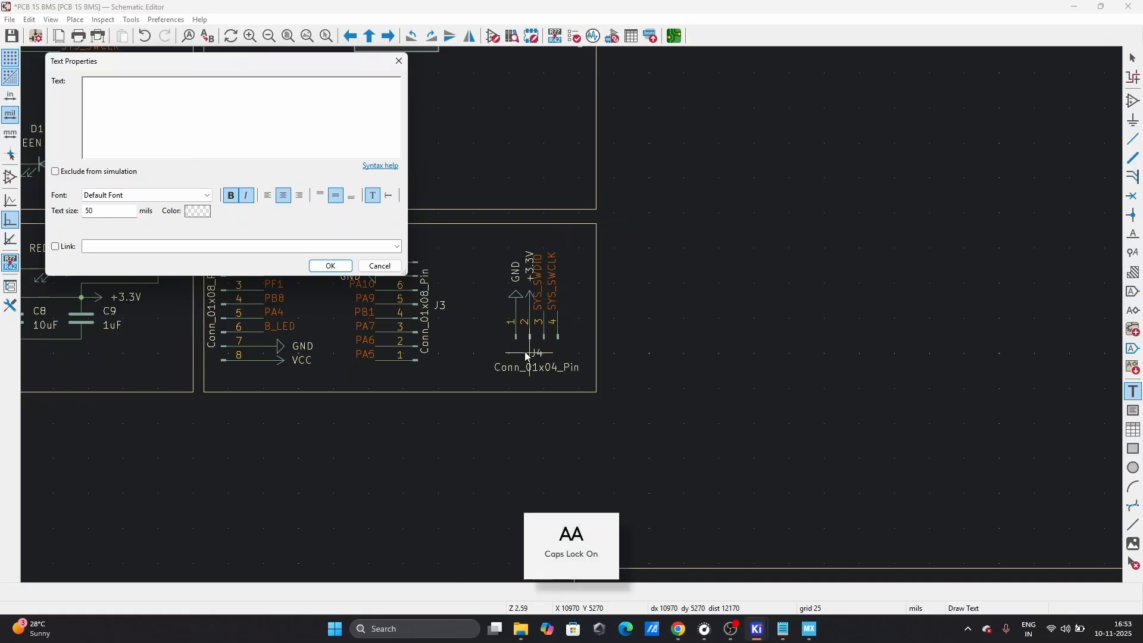
type("PIN HEADERS / PROG PINS")
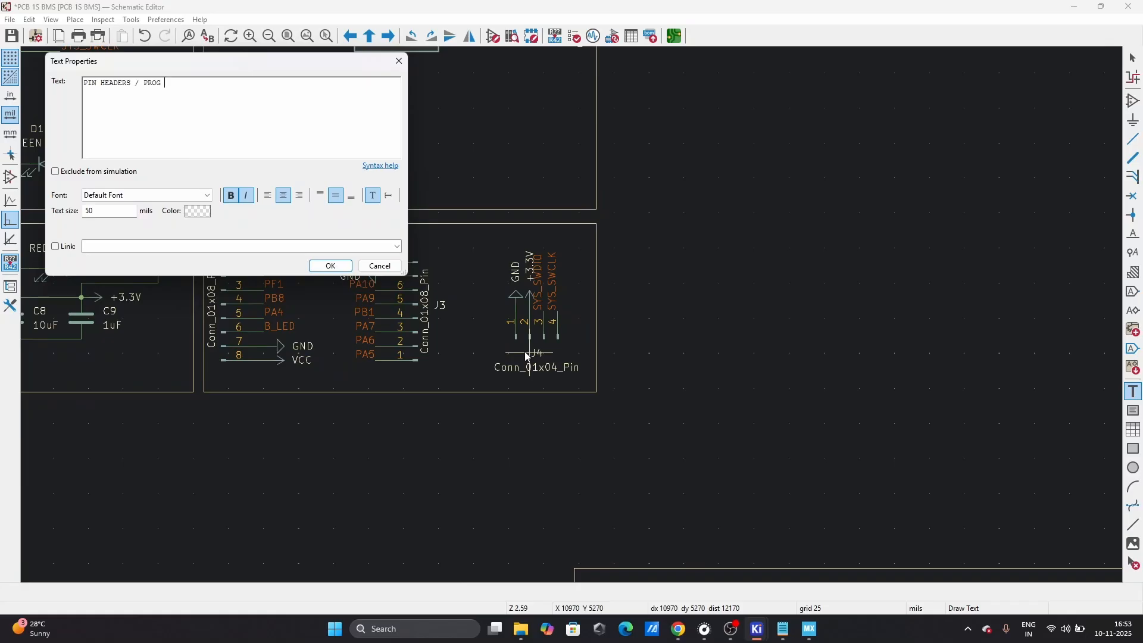
left_click(325, 265)
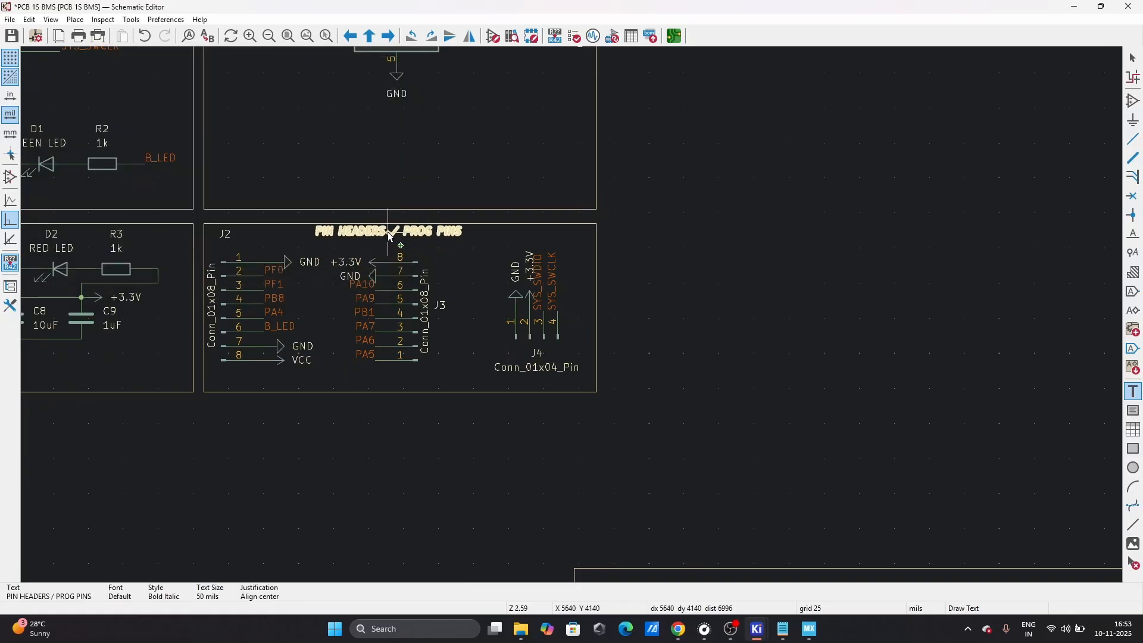
left_click(393, 232)
key("Escape")
- Look over the whole schematic sheet and run the electrical rules check
scroll(573, 315, "down", 8)
scroll(536, 315, "up", 3)
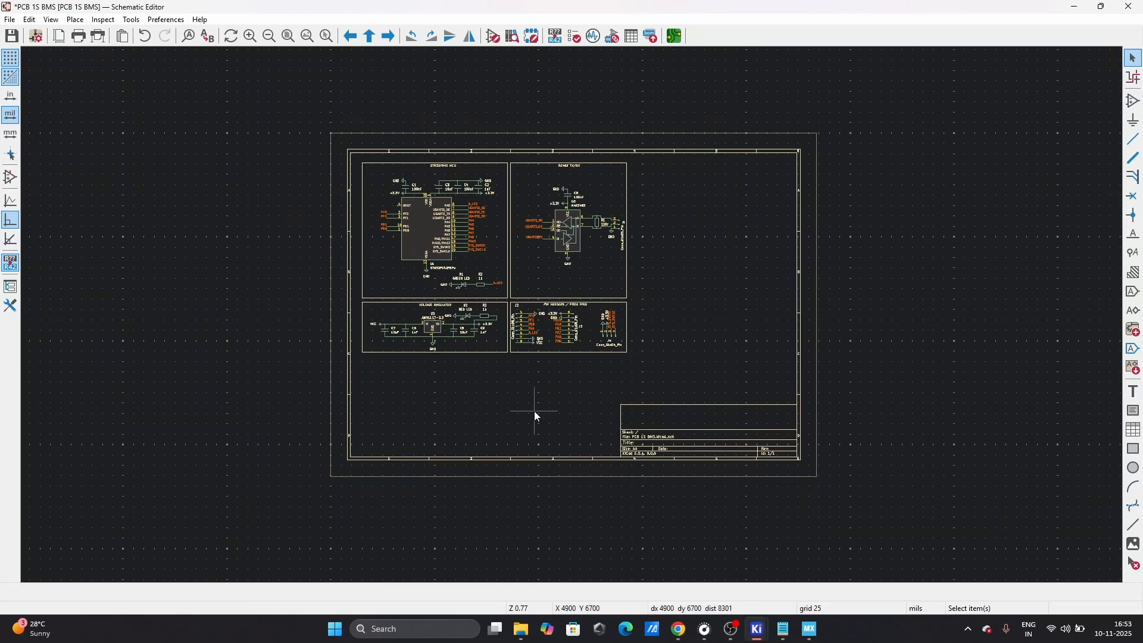
scroll(536, 276, "up", 3)
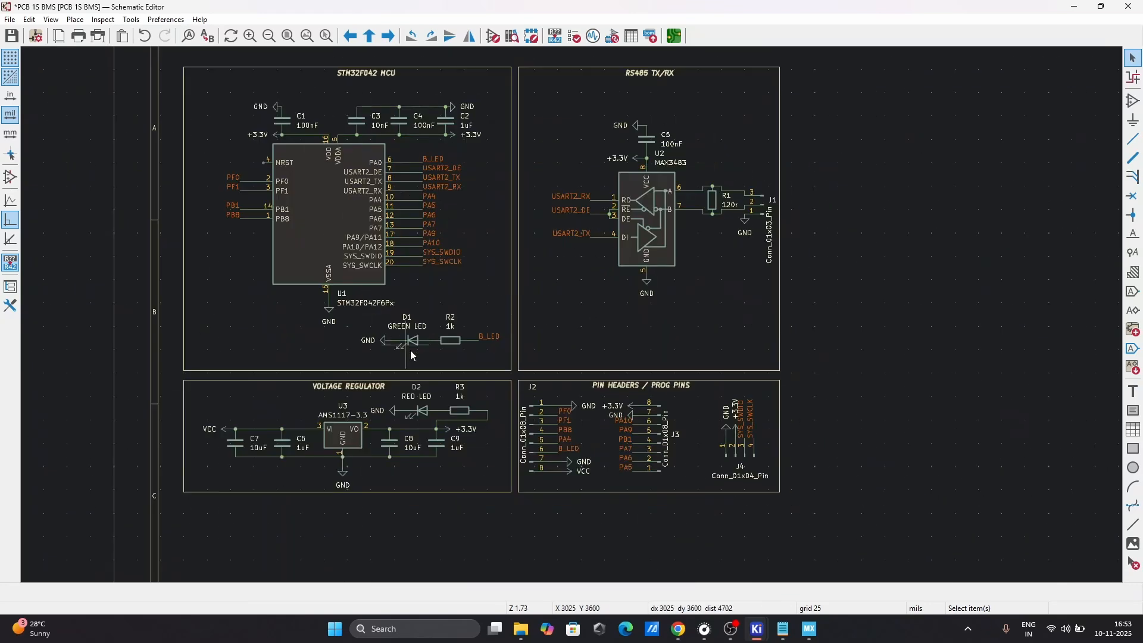
scroll(573, 315, "down", 3)
scroll(573, 316, "up", 2)
scroll(574, 321, "down", 2)
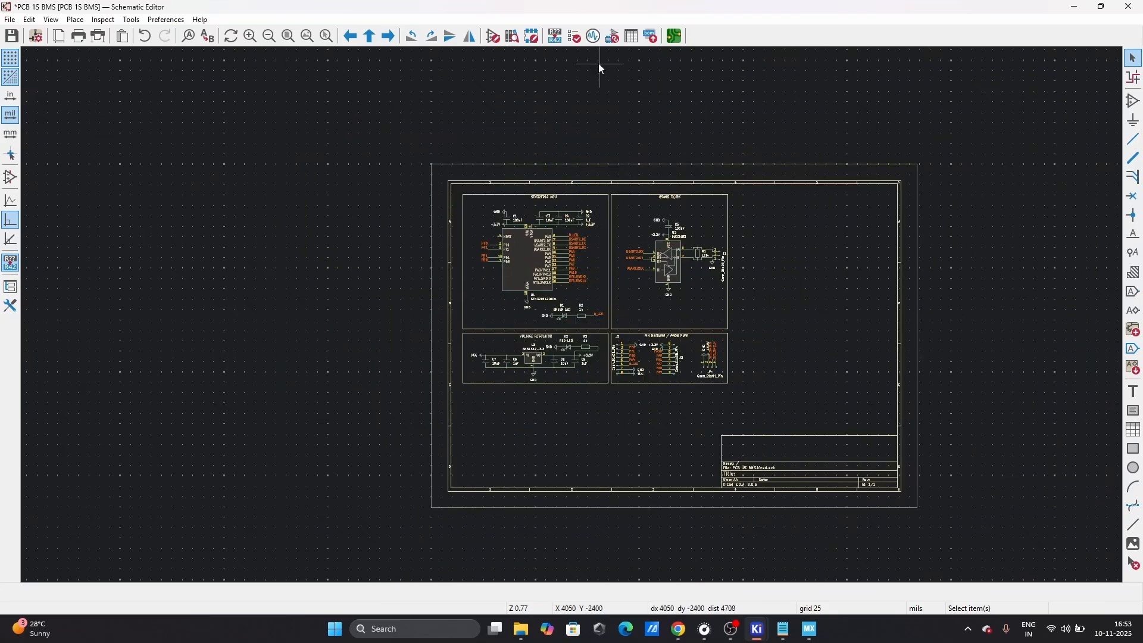
scroll(573, 316, "up", 2)
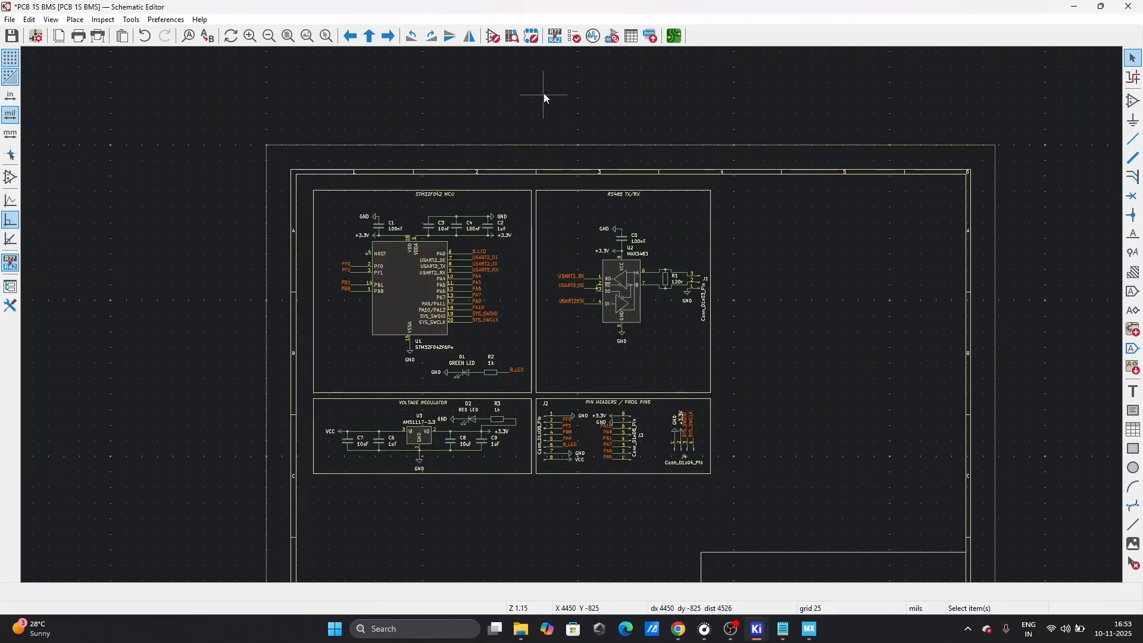
left_click(576, 37)
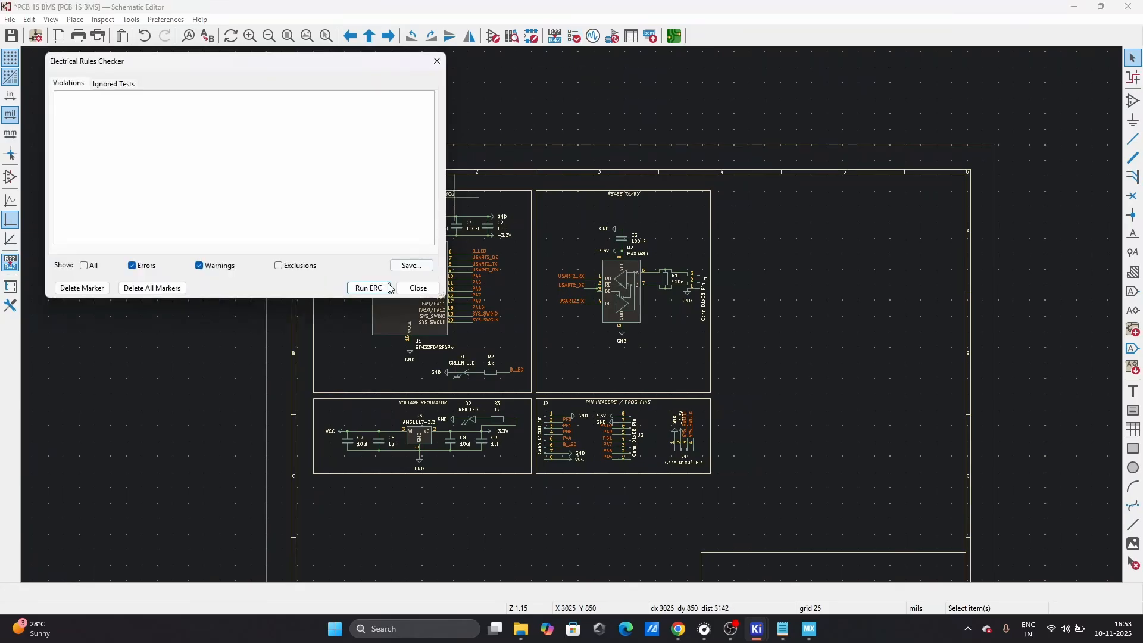
left_click(382, 287)
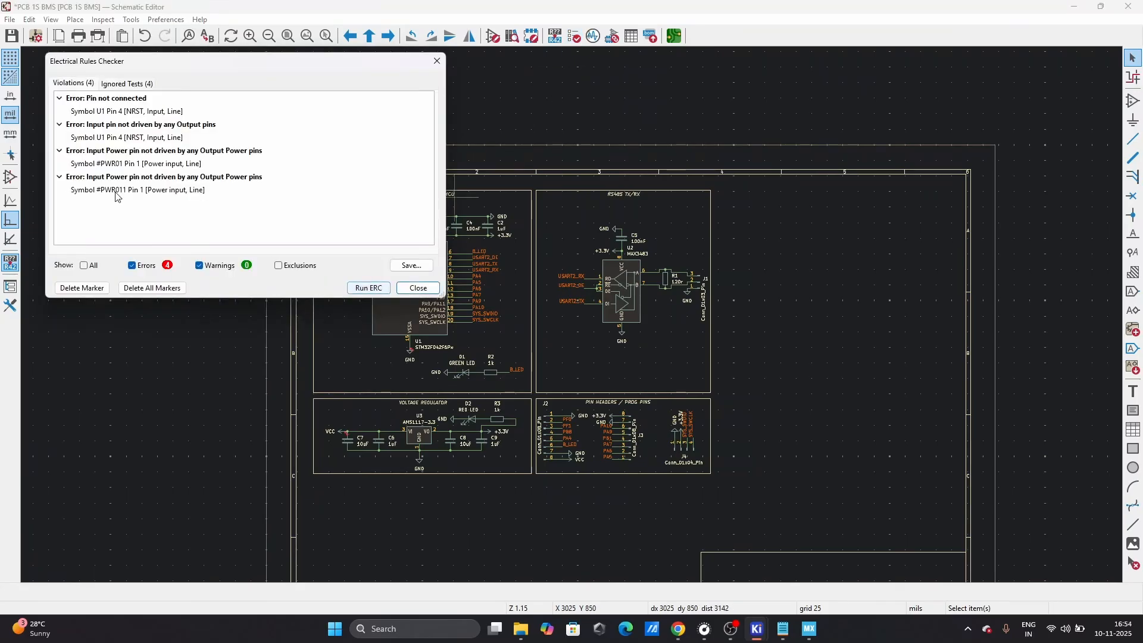
- Examine the unconnected-pin and undriven-input violations reported for U1's NRST pin
left_click(109, 98)
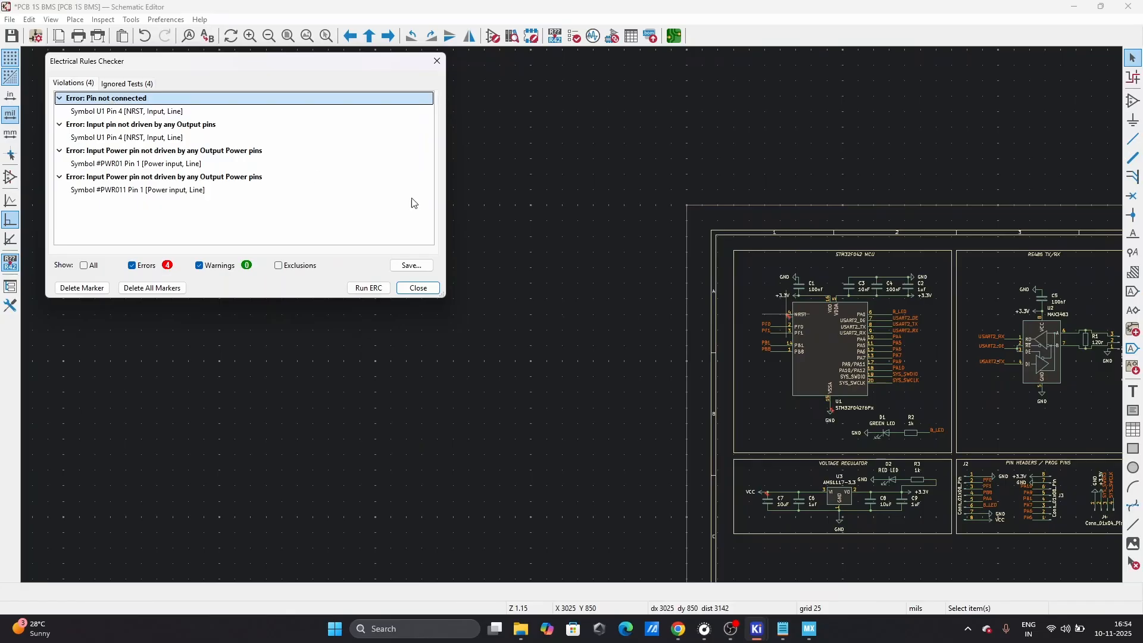
scroll(766, 328, "up", 5)
scroll(573, 316, "down", 4)
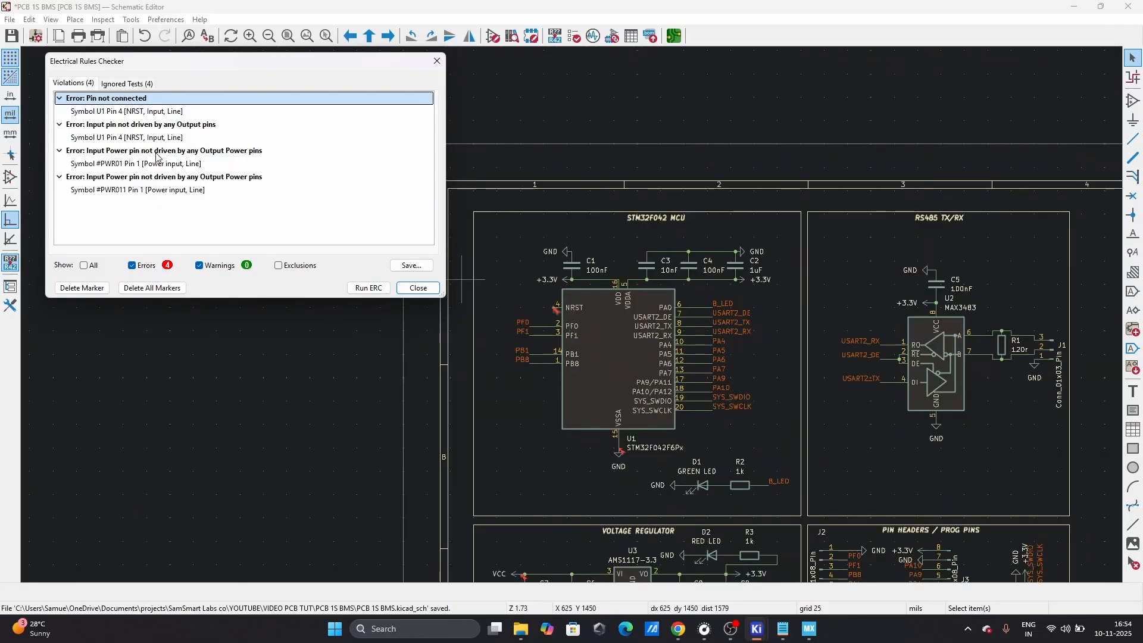
left_click(154, 125)
left_click(158, 138)
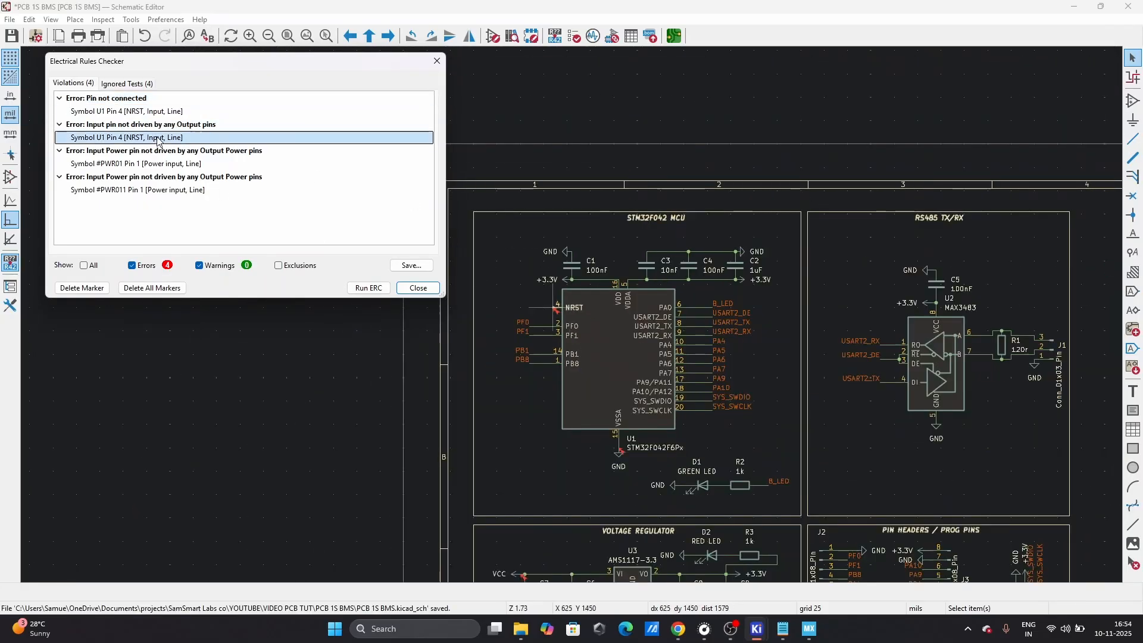
left_click(159, 128)
left_click(162, 138)
left_click(165, 128)
left_click(167, 138)
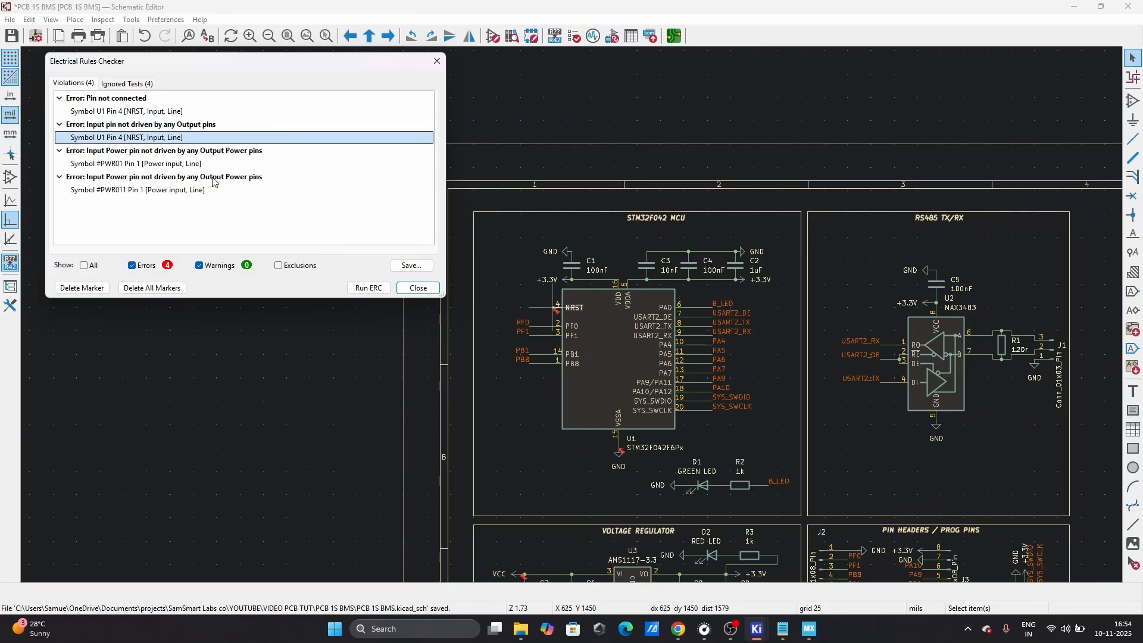
- Locate the two undriven power input violations on the sheet and close the rules checker
left_click(159, 151)
left_click(162, 165)
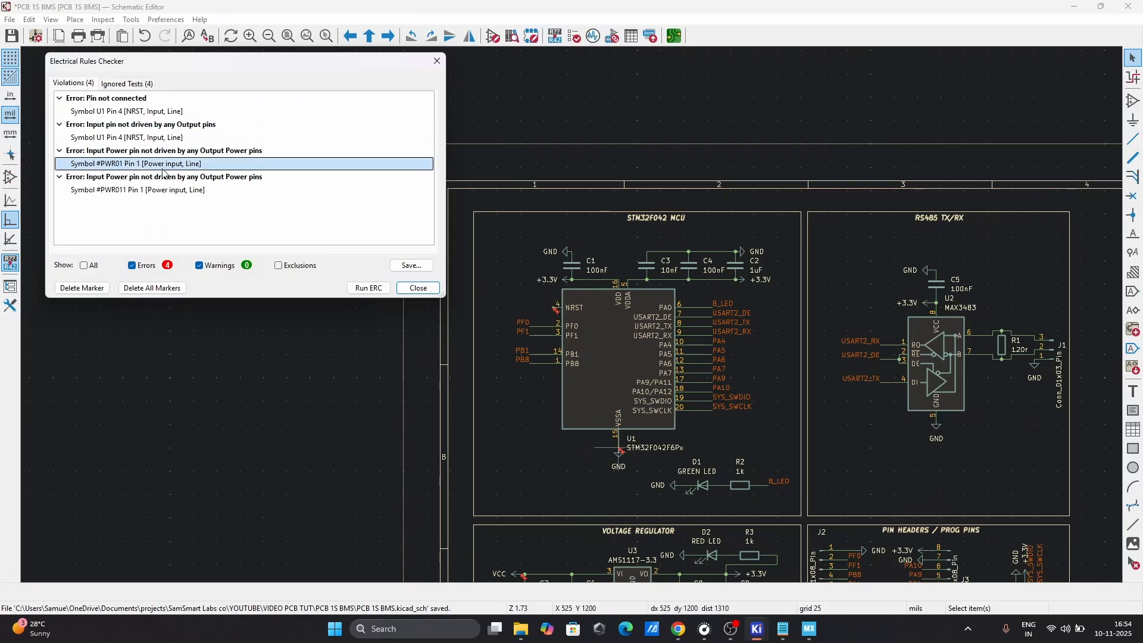
left_click(164, 156)
left_click(164, 164)
left_click(215, 178)
left_click(214, 190)
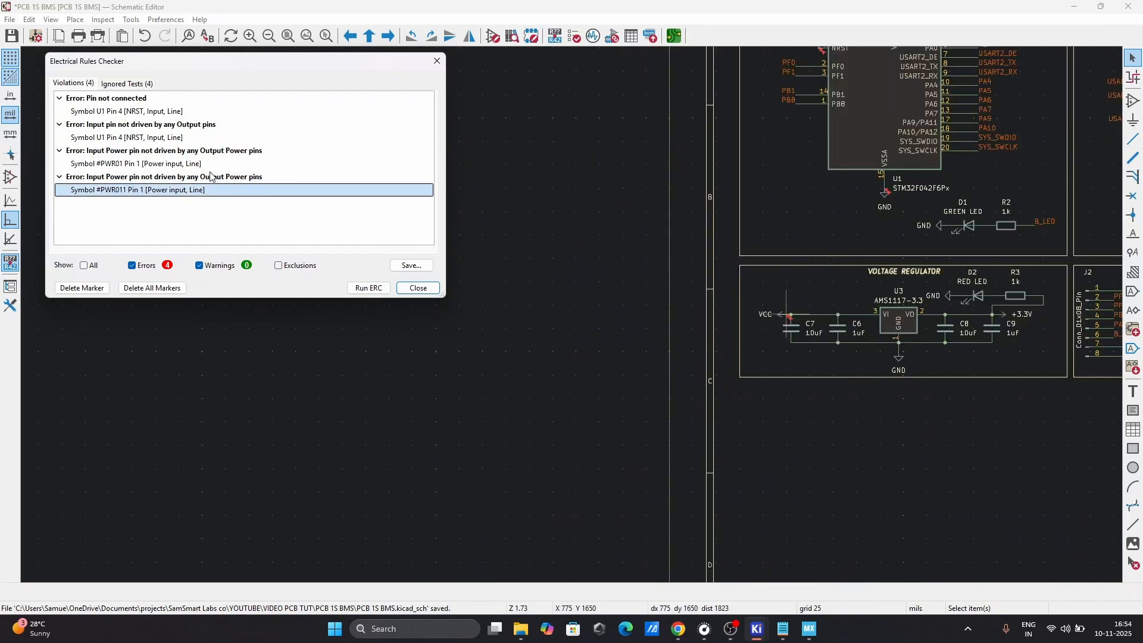
left_click(214, 177)
left_click(420, 289)
- Place a PWR_FLAG power symbol on the VCC line above C7 in the voltage regulator block
key("p")
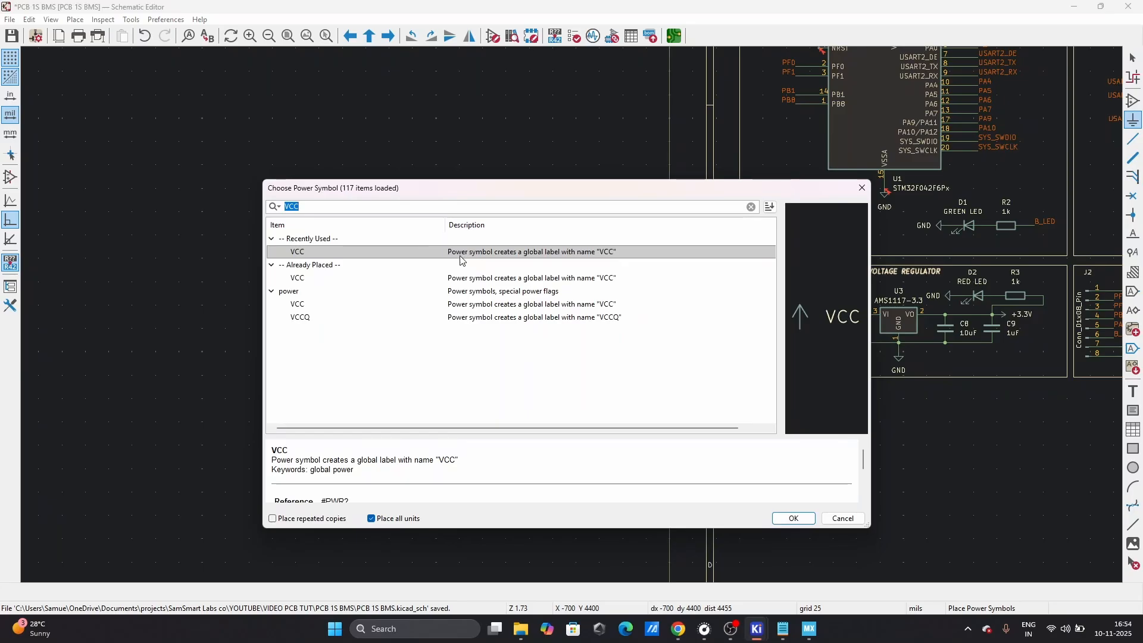
type("PWR")
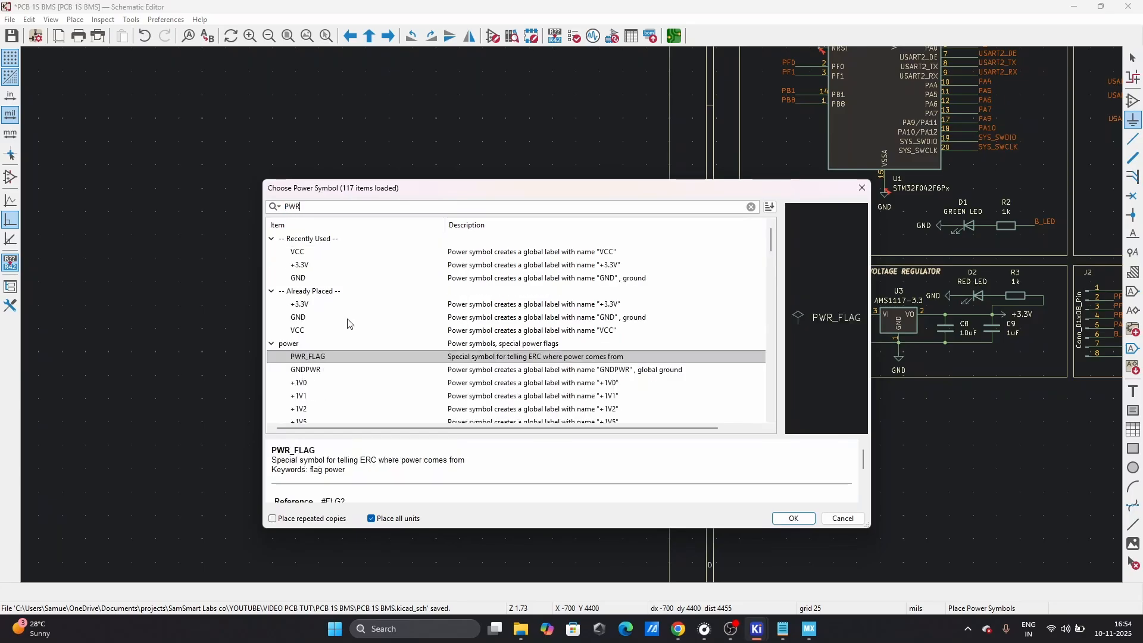
left_click(806, 518)
scroll(746, 233, "up", 3)
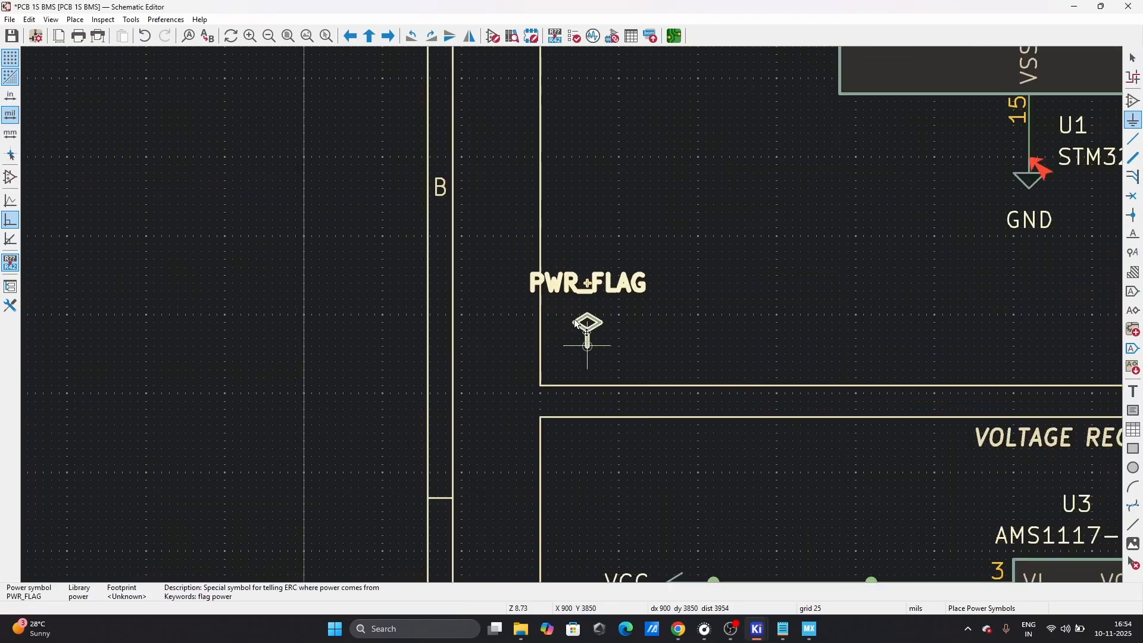
scroll(649, 429, "down", 2)
scroll(606, 350, "up", 3)
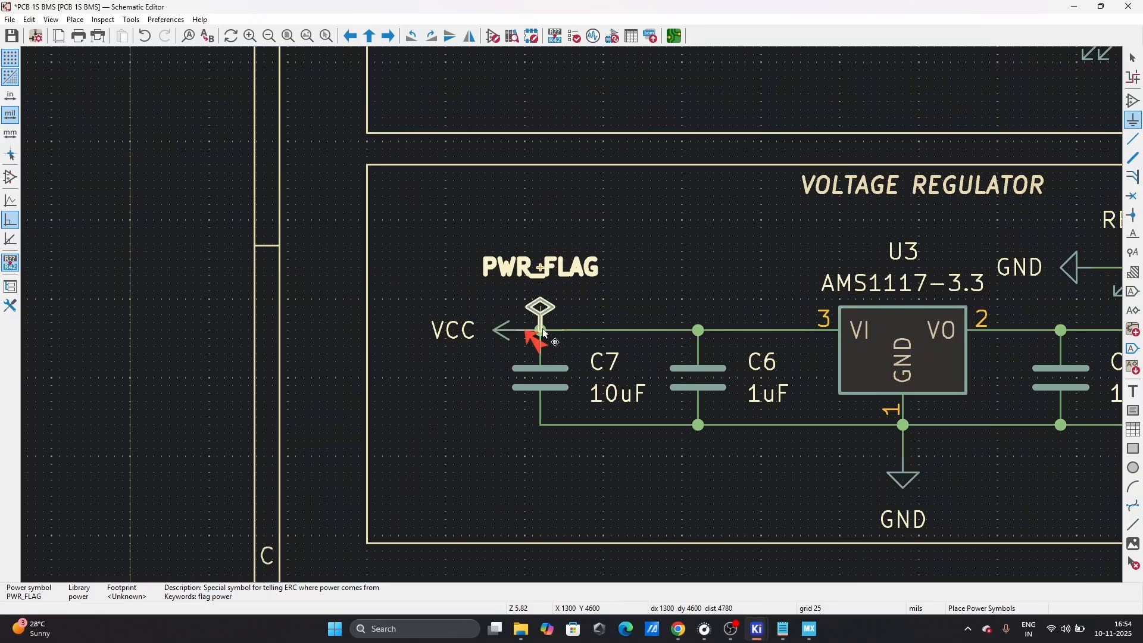
scroll(603, 268, "down", 3)
left_click(570, 315)
key("Escape")
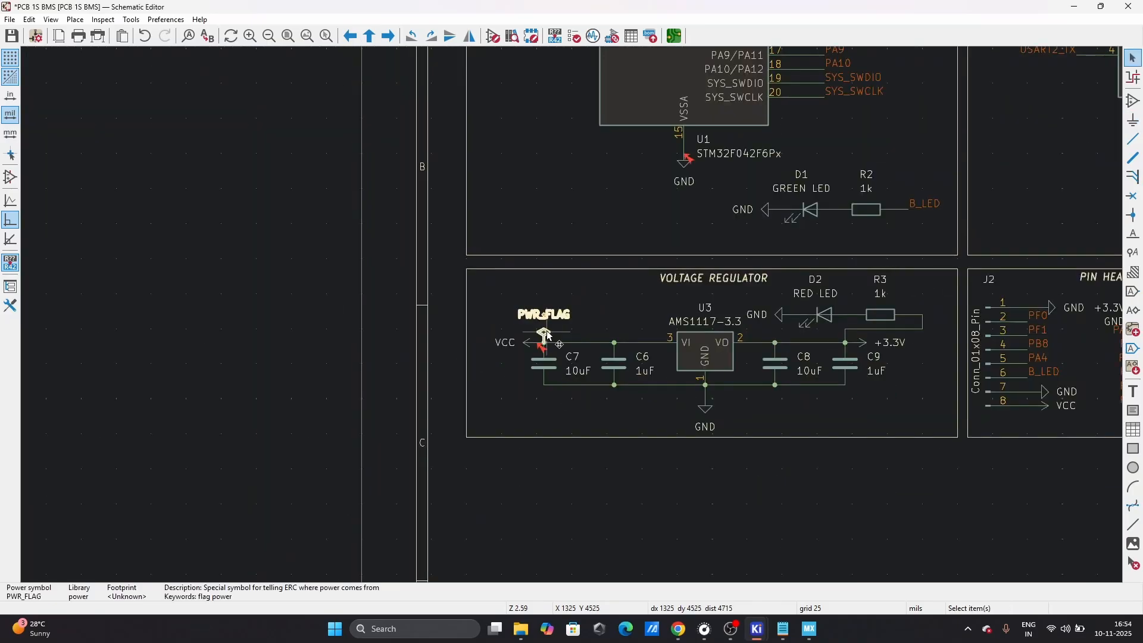
- Duplicate the PWR_FLAG symbol and place it, pointing left, on the GND wire below U1's VSSA pin
key("ctrl+d")
scroll(683, 158, "up", 3)
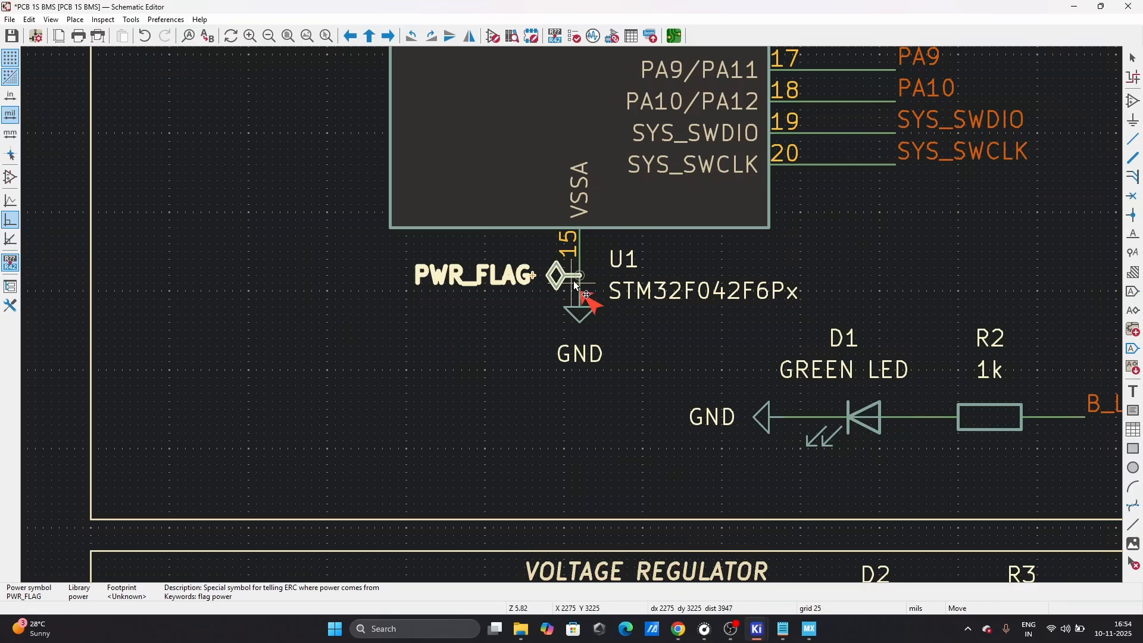
left_click(576, 285)
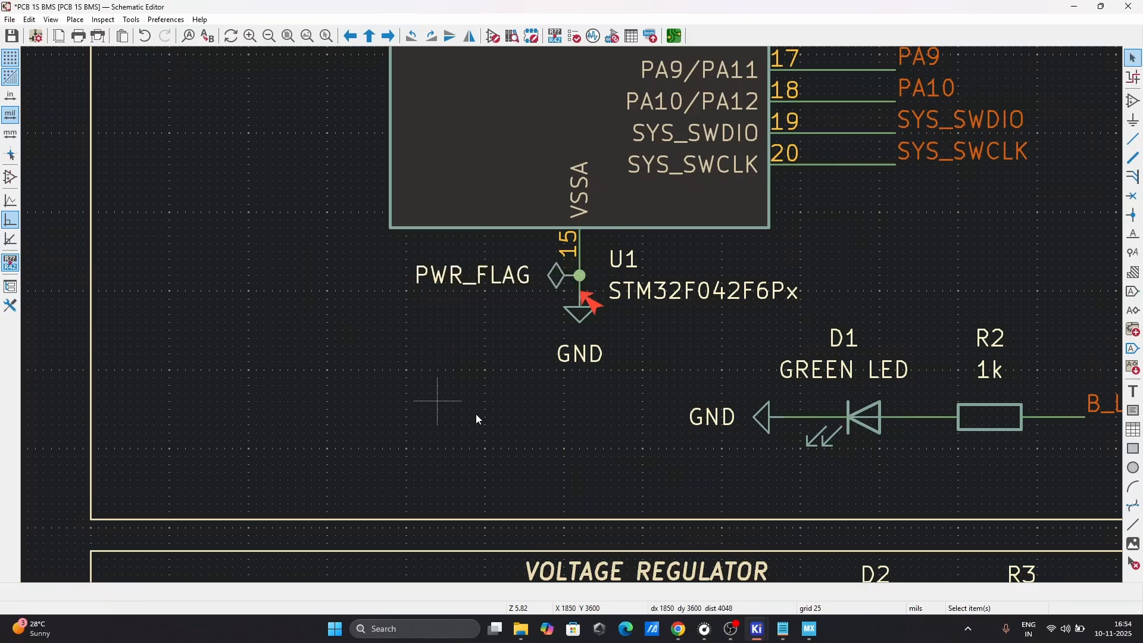
- Rerun the electrical rules check, inspect the remaining NRST pin violations and close the checker
left_click(516, 38)
left_click(364, 287)
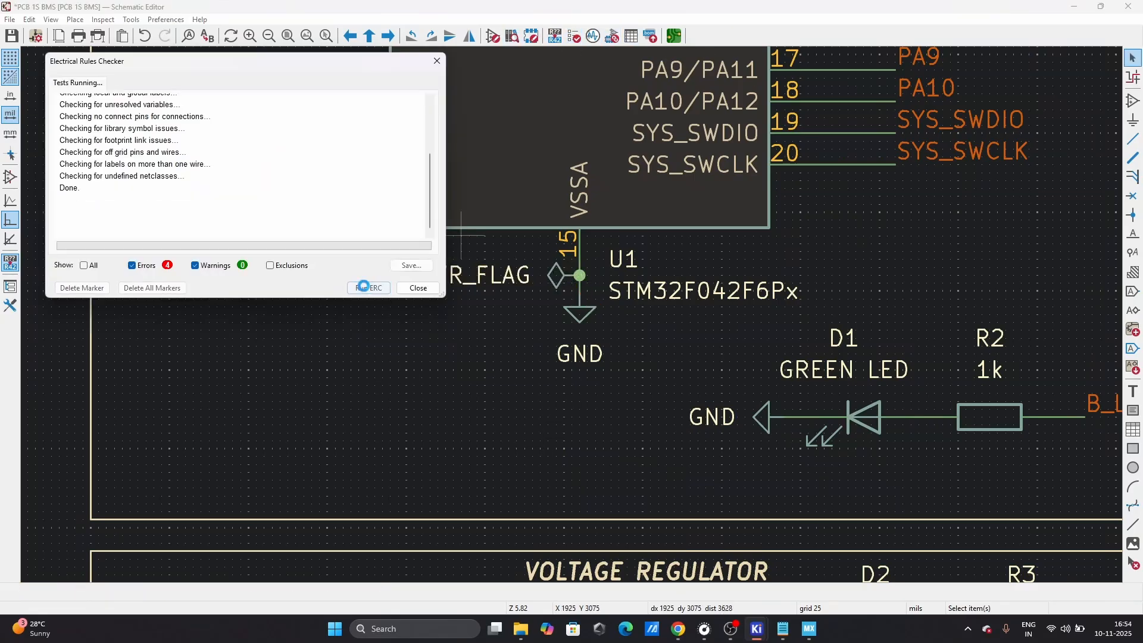
left_click(129, 102)
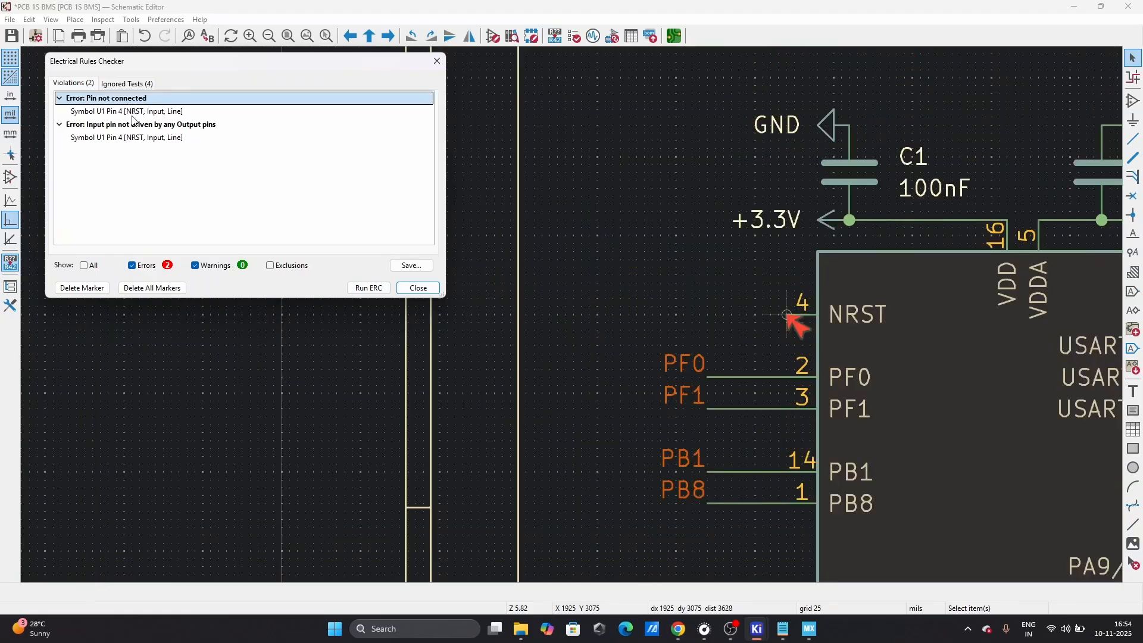
left_click(133, 112)
left_click(138, 125)
left_click(143, 138)
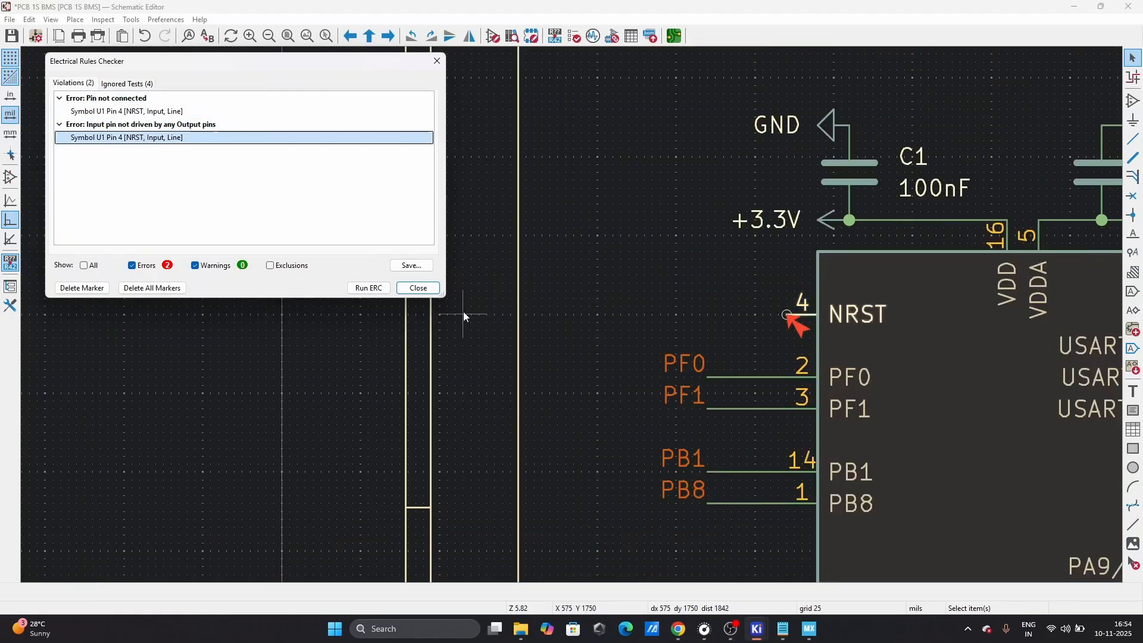
left_click(419, 289)
- Search the symbol library for SW_PUS and choose the generic two-pin SW_Push push button for placement
scroll(434, 301, "down", 4)
scroll(573, 315, "up", 2)
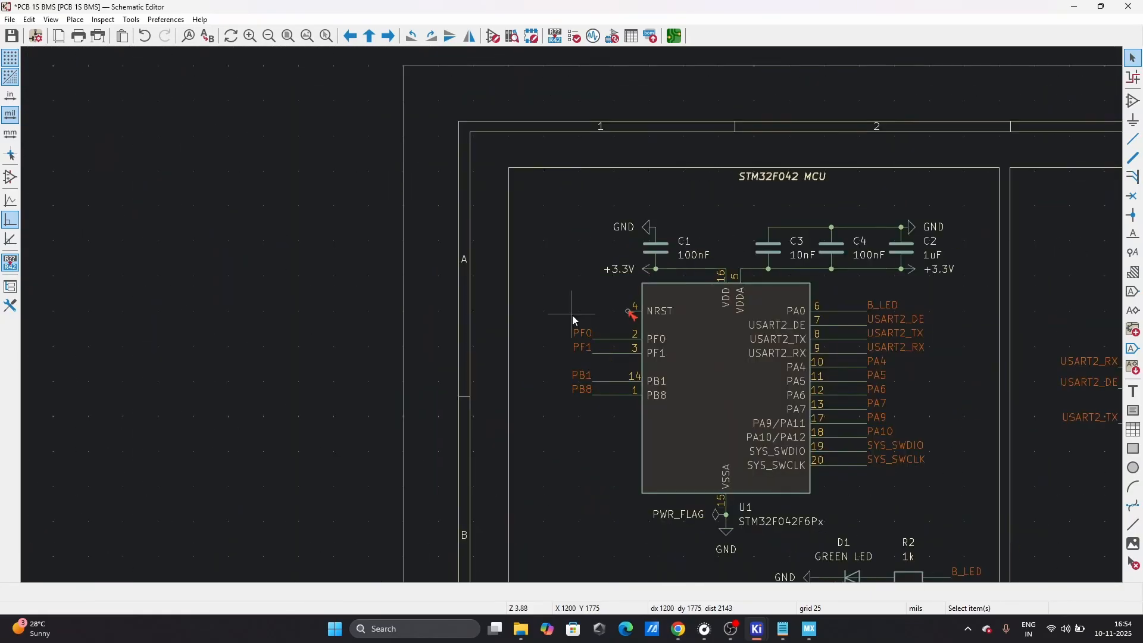
scroll(573, 316, "up", 2)
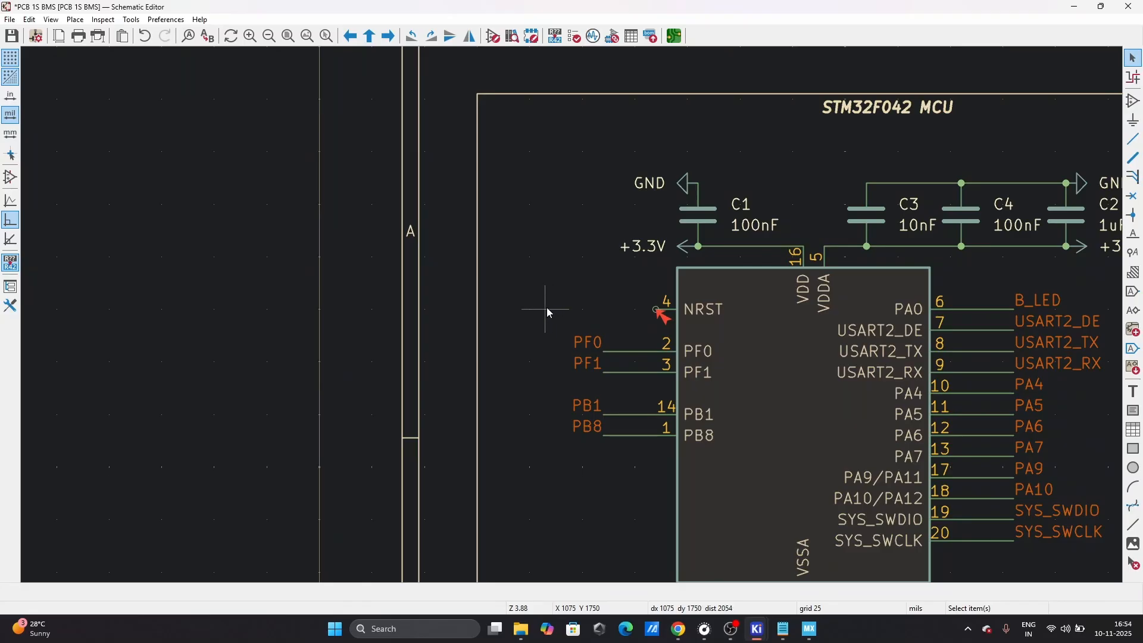
scroll(548, 286, "down", 3)
scroll(573, 316, "up", 3)
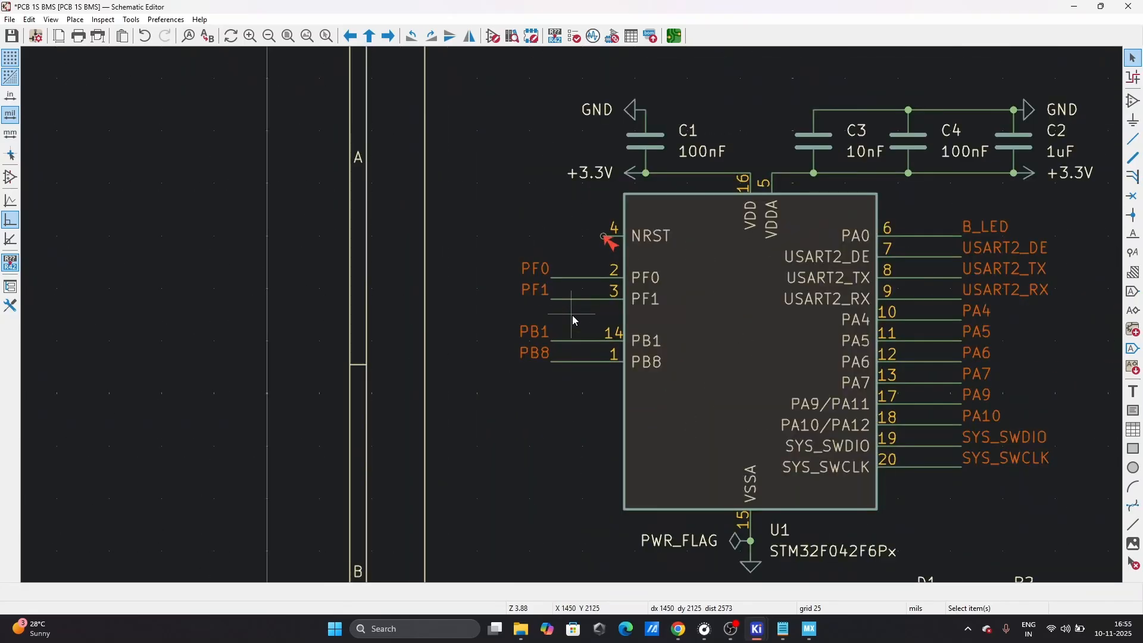
key("a")
left_click(486, 367)
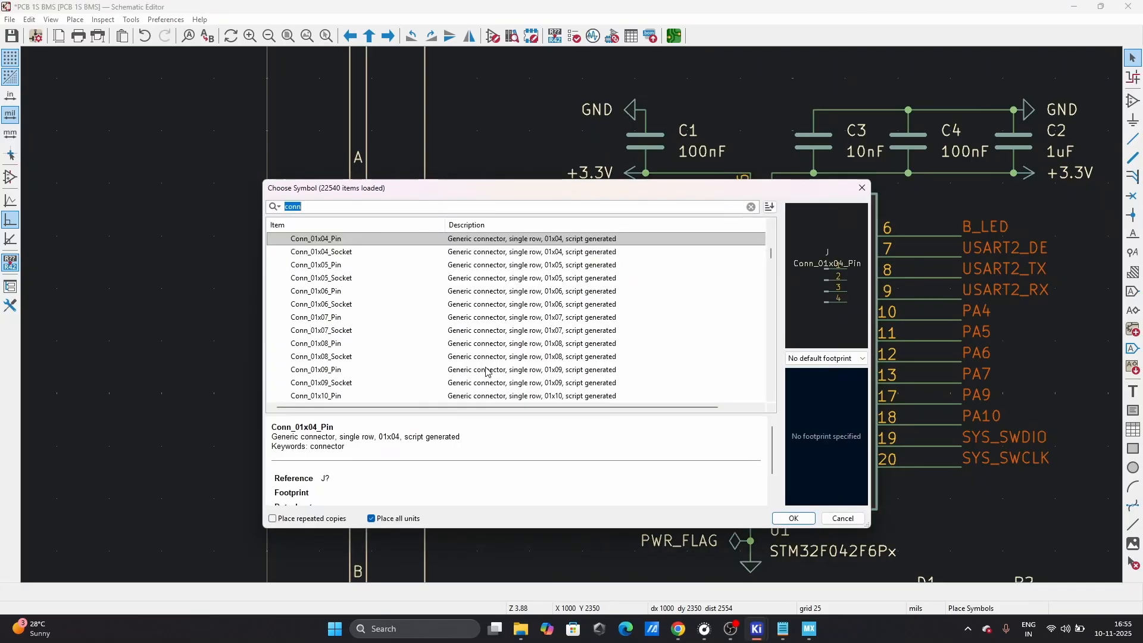
type("SW=")
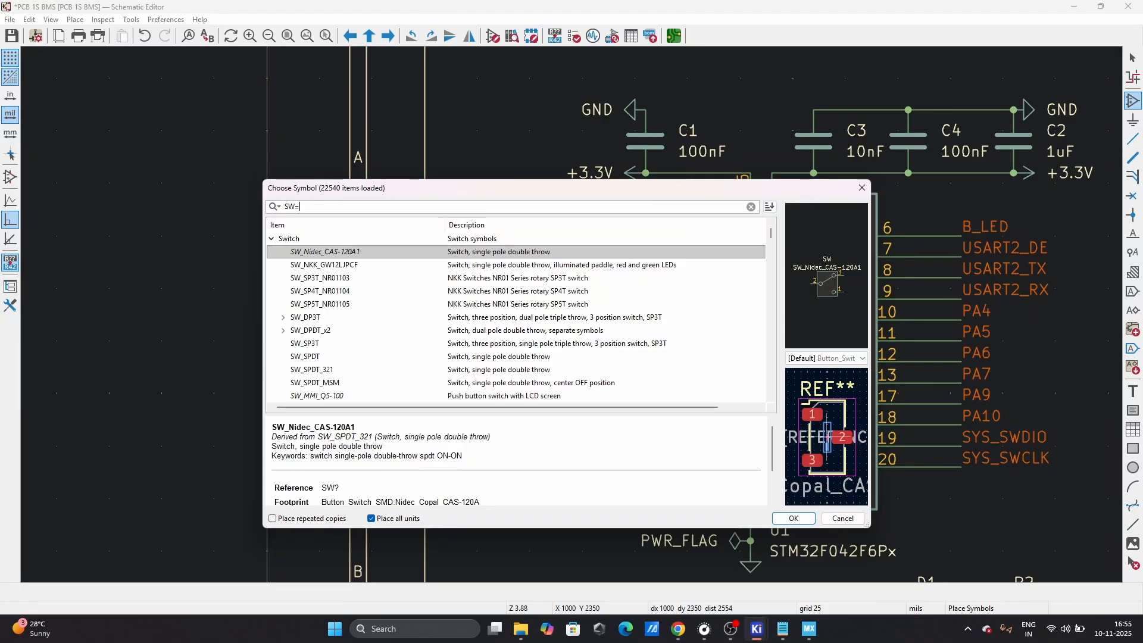
key("BackSpace")
key("BackSpace")
key("BackSpace")
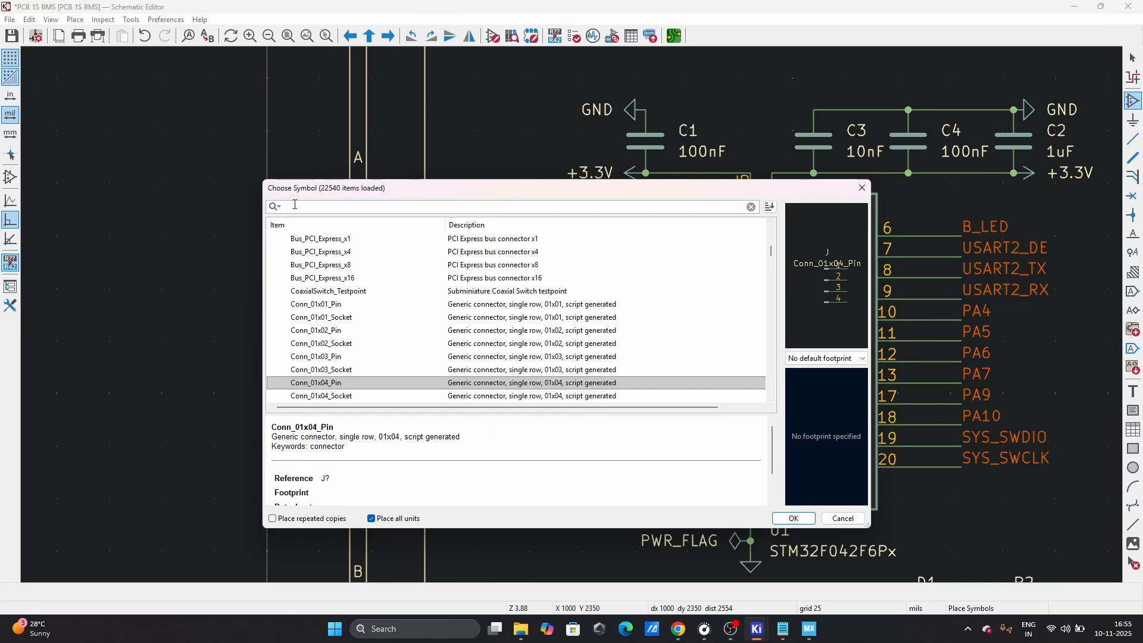
type("SW_")
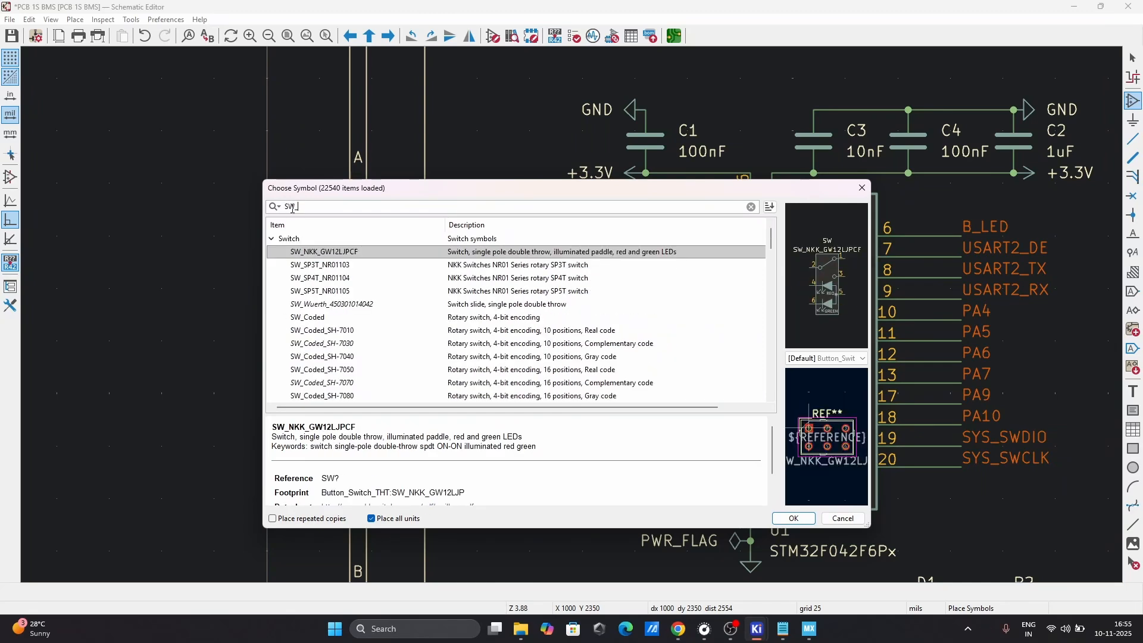
key("BackSpace")
type("_PUS")
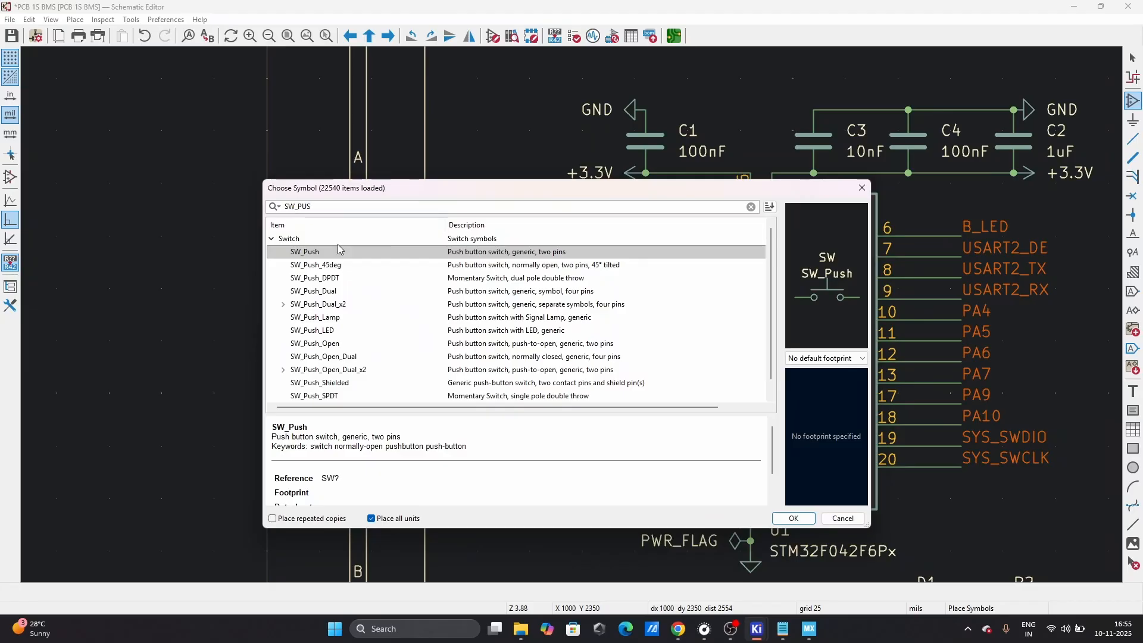
left_click(358, 254)
left_click(794, 519)
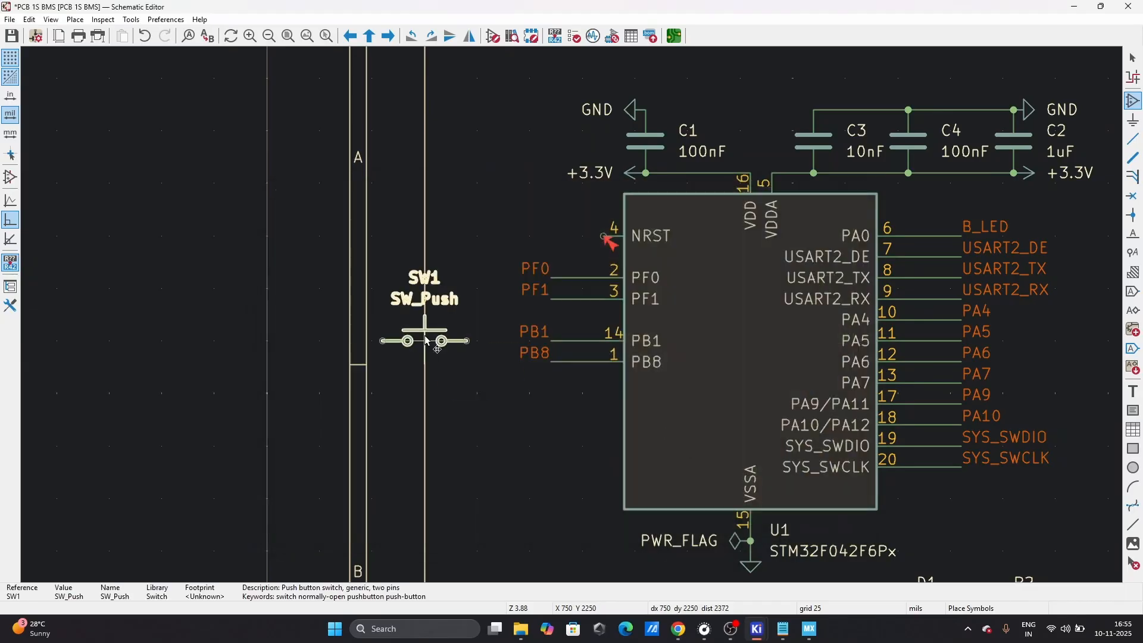
- Rotate the push button to vertical and place it in the free area below U1's PB8 label in the MCU block
scroll(612, 268, "down", 2)
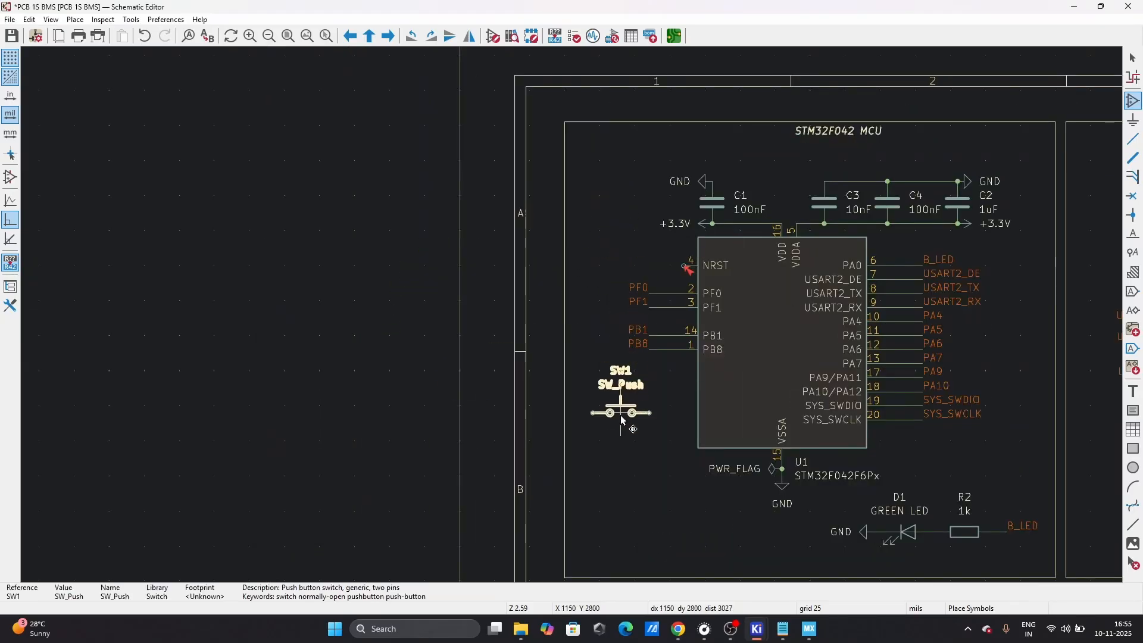
key("r")
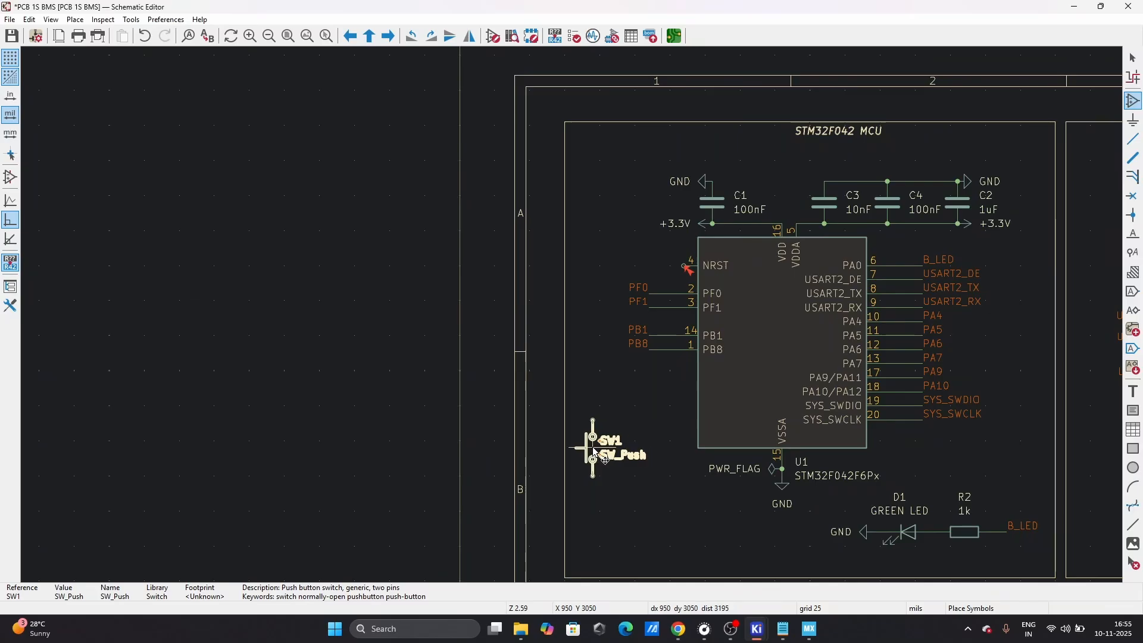
left_click(599, 455)
key("Escape")
- Duplicate the 1k resistor R2, rotate the copy to vertical and place it beside switch SW1
scroll(599, 455, "down", 2)
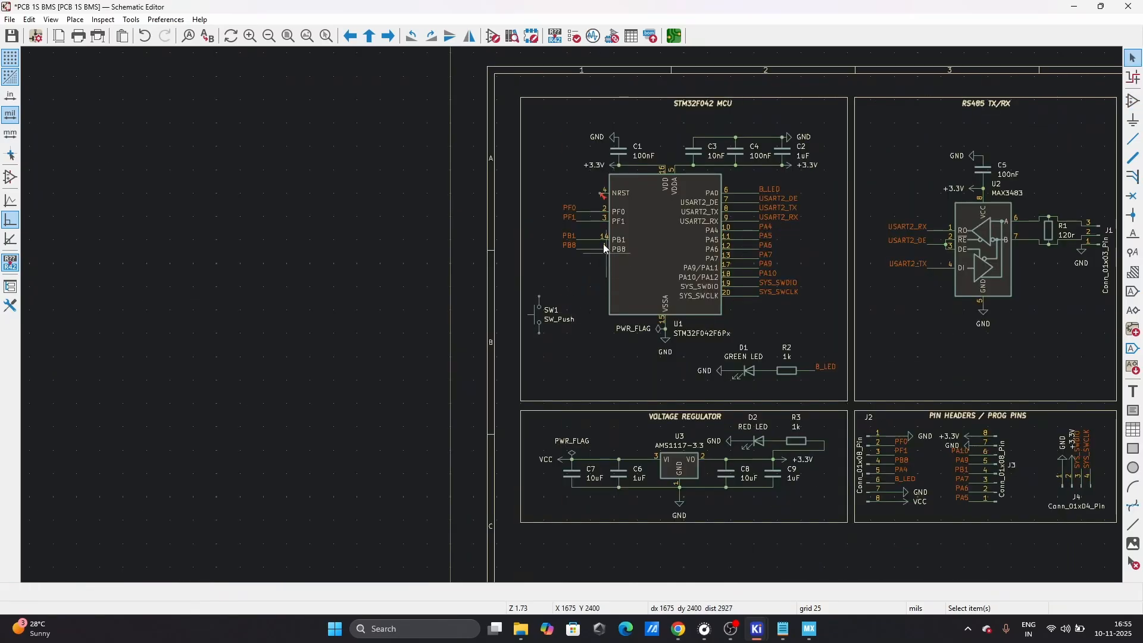
scroll(553, 292, "up", 2)
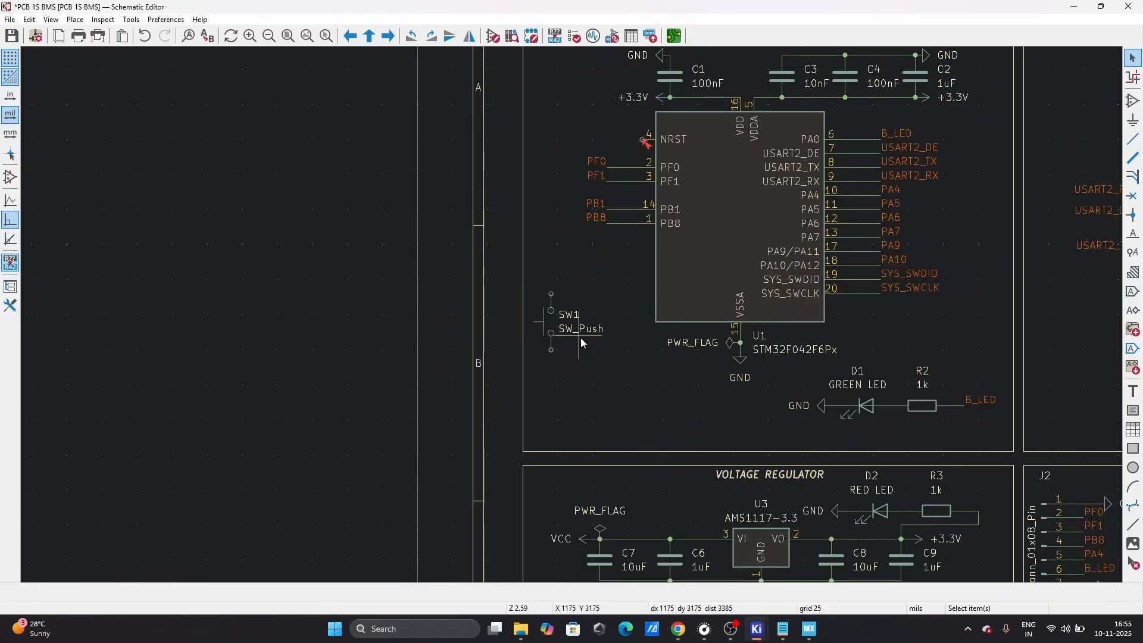
left_click(908, 417)
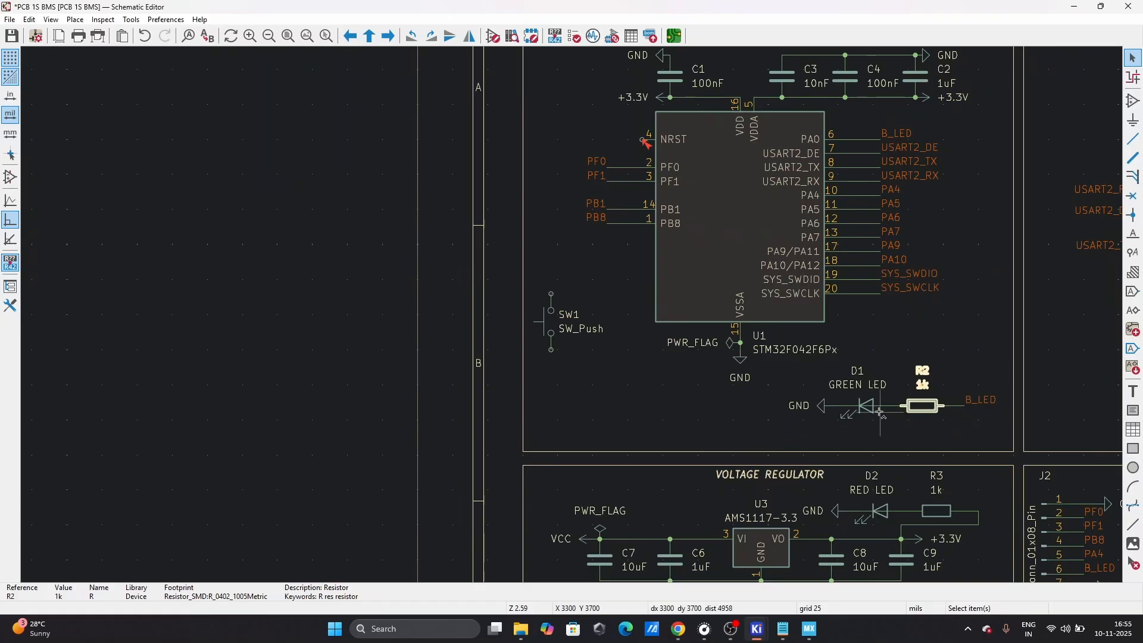
key("ctrl+d")
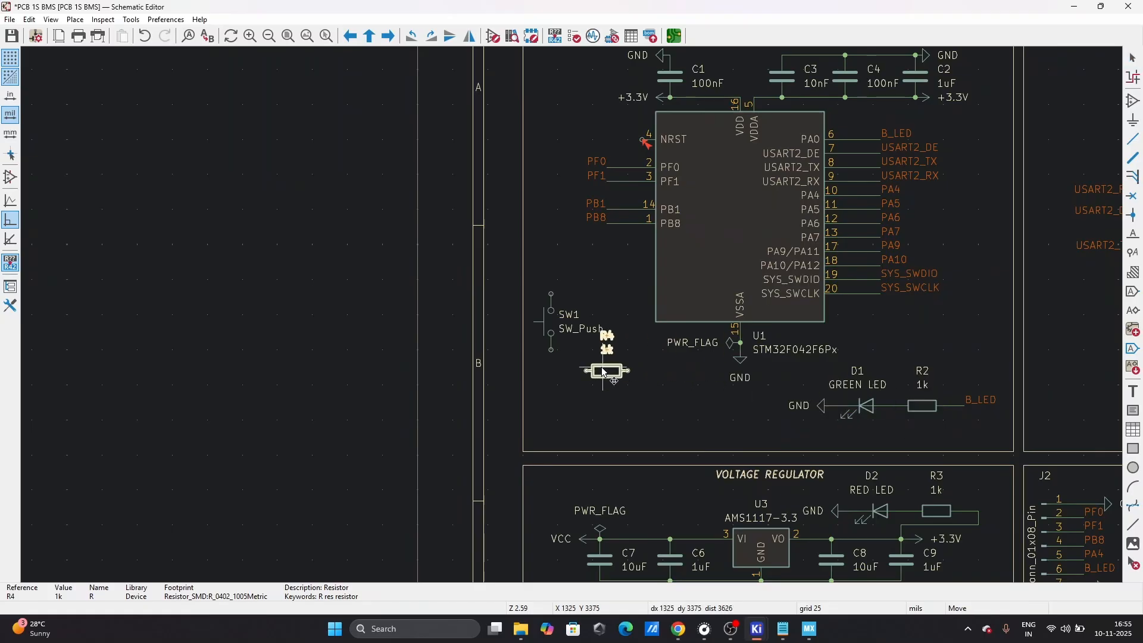
key("r")
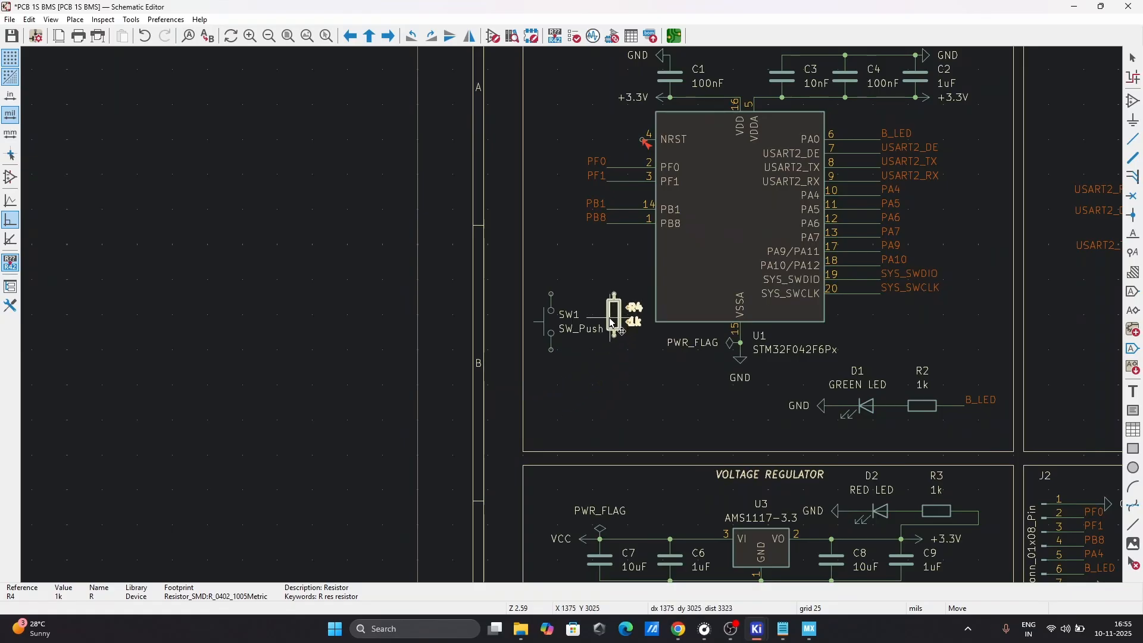
key("Escape")
- Rotate SW1's SW_Push value text to vertical and move resistor R4 closer to the switch
left_click(573, 330)
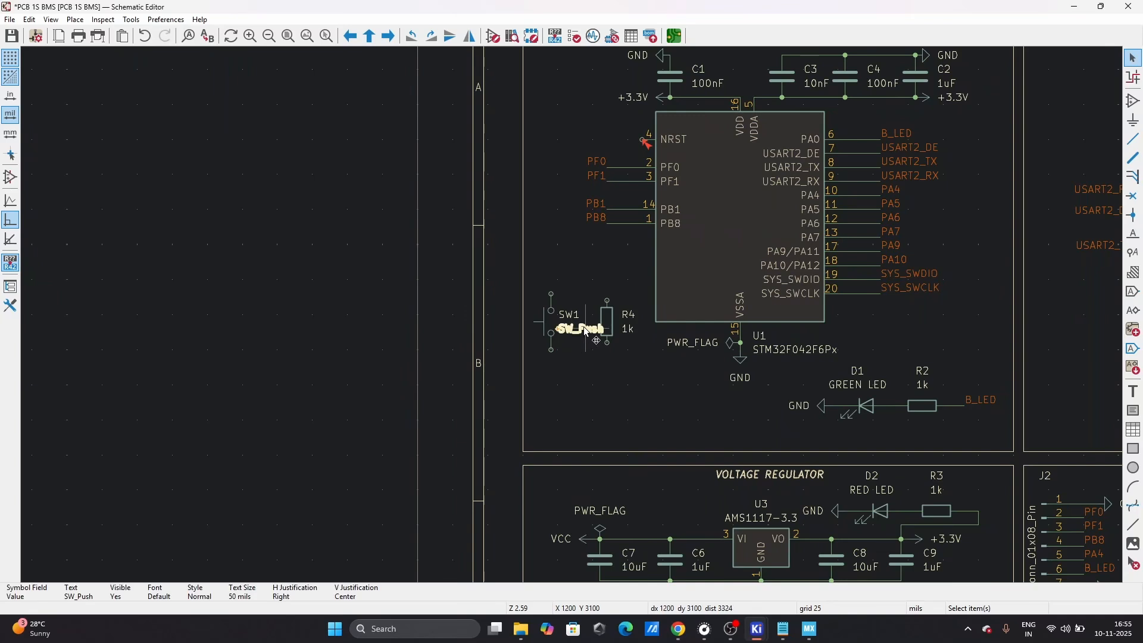
mouse_move(585, 328)
left_mouse_down()
mouse_move(552, 353)
mouse_move(565, 328)
mouse_move(600, 322)
mouse_move(585, 317)
left_mouse_up()
key("r")
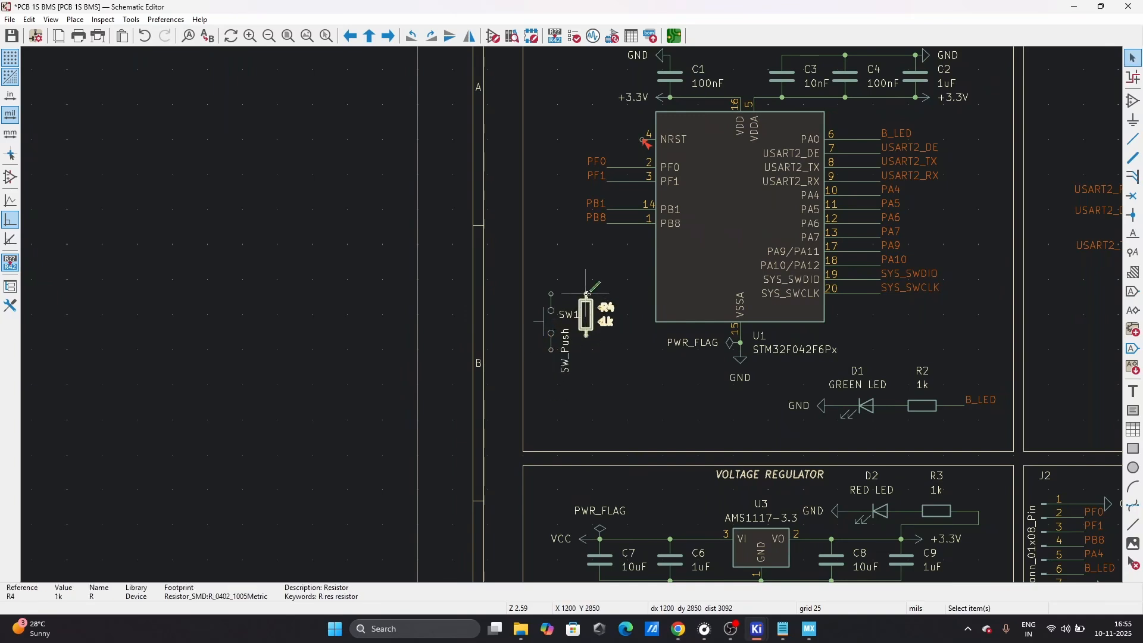
- Wire the upper ends of R4 and SW1 together and connect them to U1's NRST pin
key("w")
left_click(552, 293)
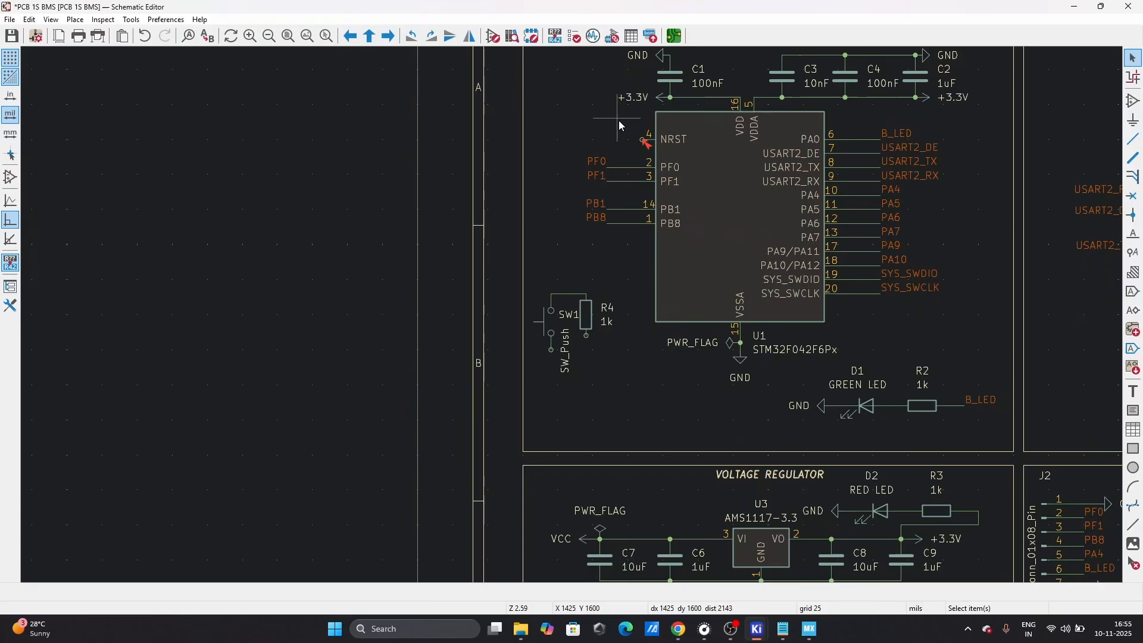
left_click(645, 139)
left_click(551, 294)
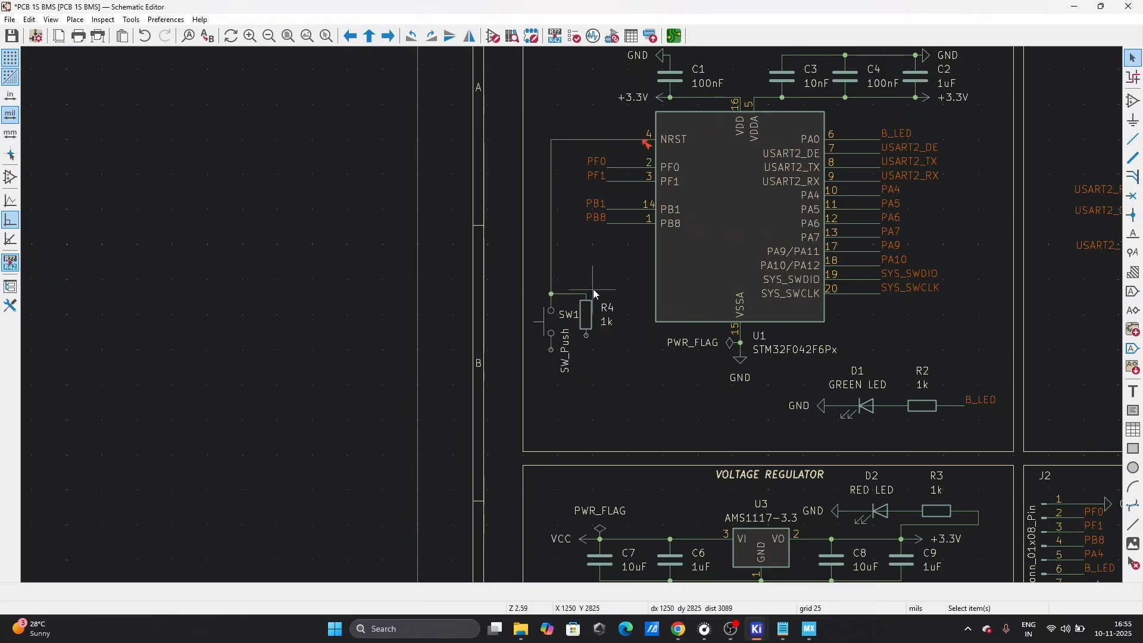
scroll(561, 324, "down", 1)
scroll(561, 323, "up", 5)
left_click_drag(632, 200, 632, 224)
left_click(606, 136)
left_click_drag(606, 136, 638, 142)
left_click(661, 149)
- Duplicate the GND symbol beside D1, place it pointing down below SW1 and wire it to the switch's lower pin
scroll(546, 304, "down", 4)
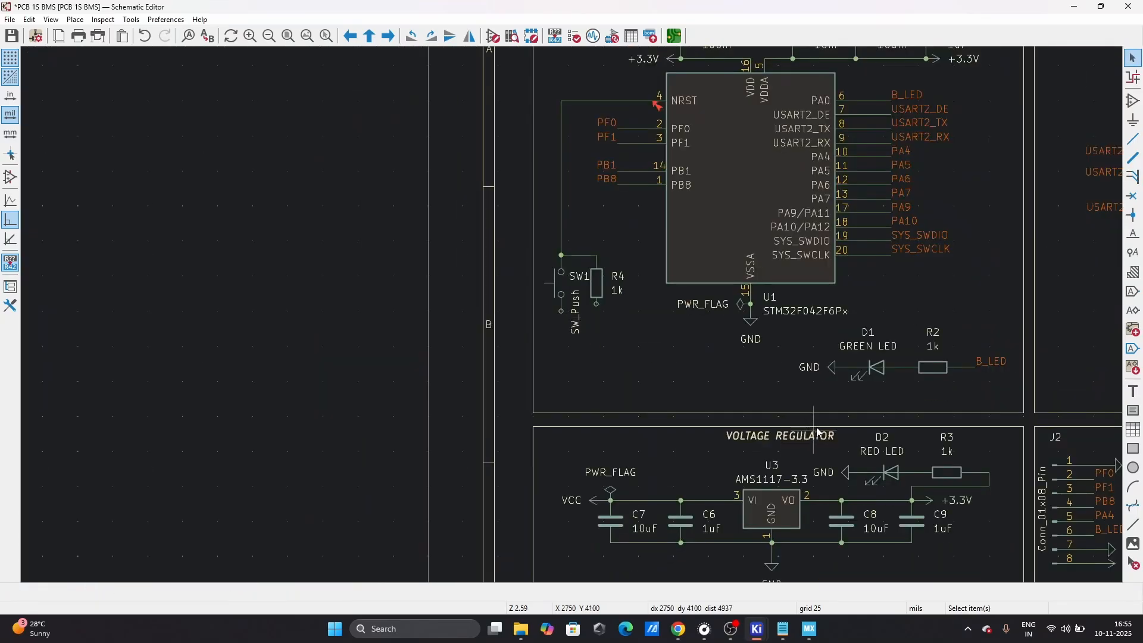
left_click(832, 368)
key("ctrl+d")
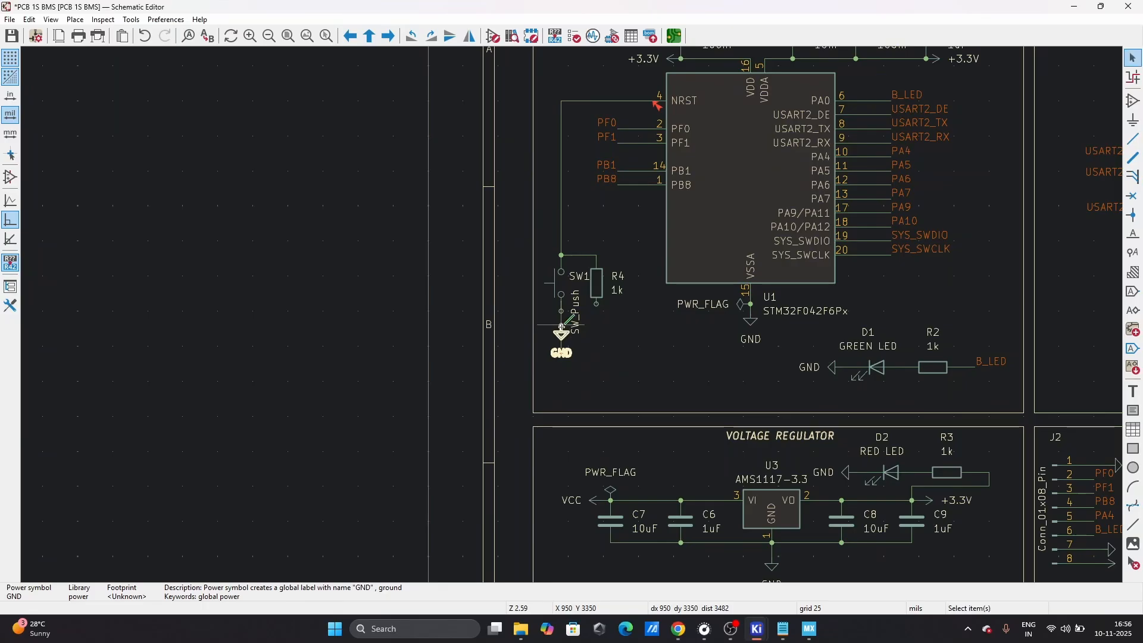
left_click(562, 333)
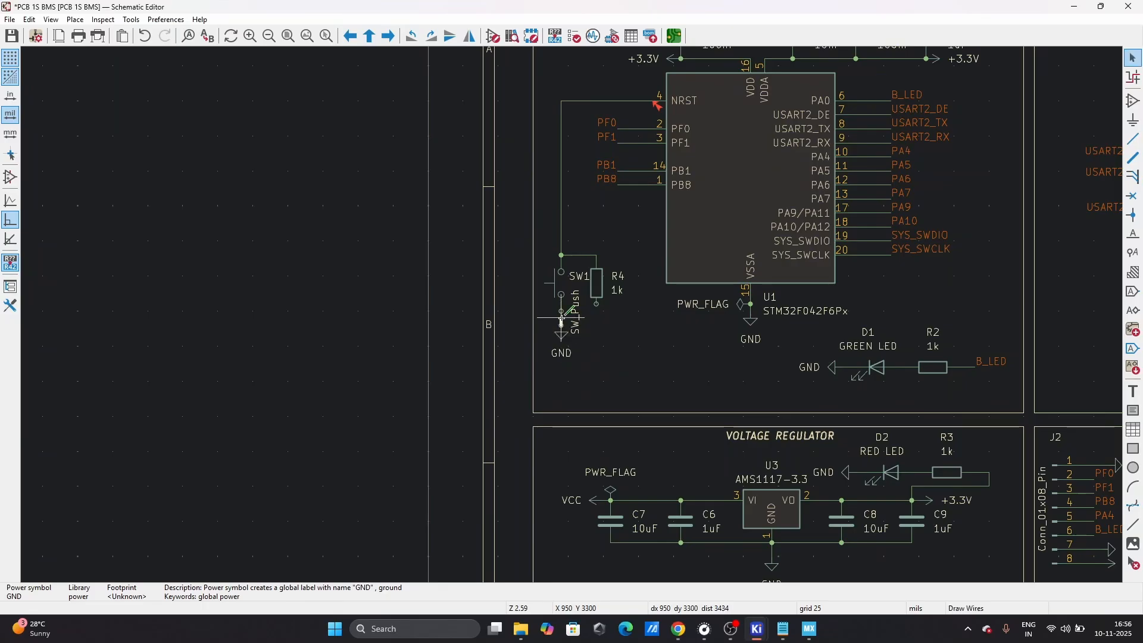
- Duplicate the +3.3V symbol beside C1, place it pointing down below R4 and wire it to the resistor's lower pin
left_click(673, 59)
key("ctrl+d")
scroll(620, 316, "up", 4)
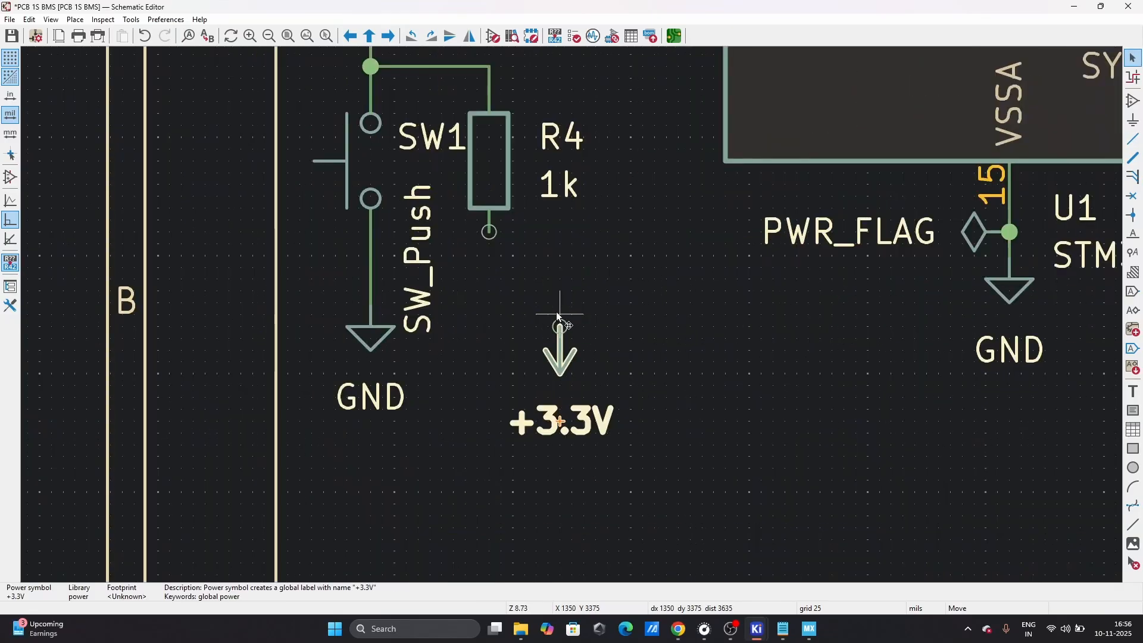
left_click(490, 279)
key("w")
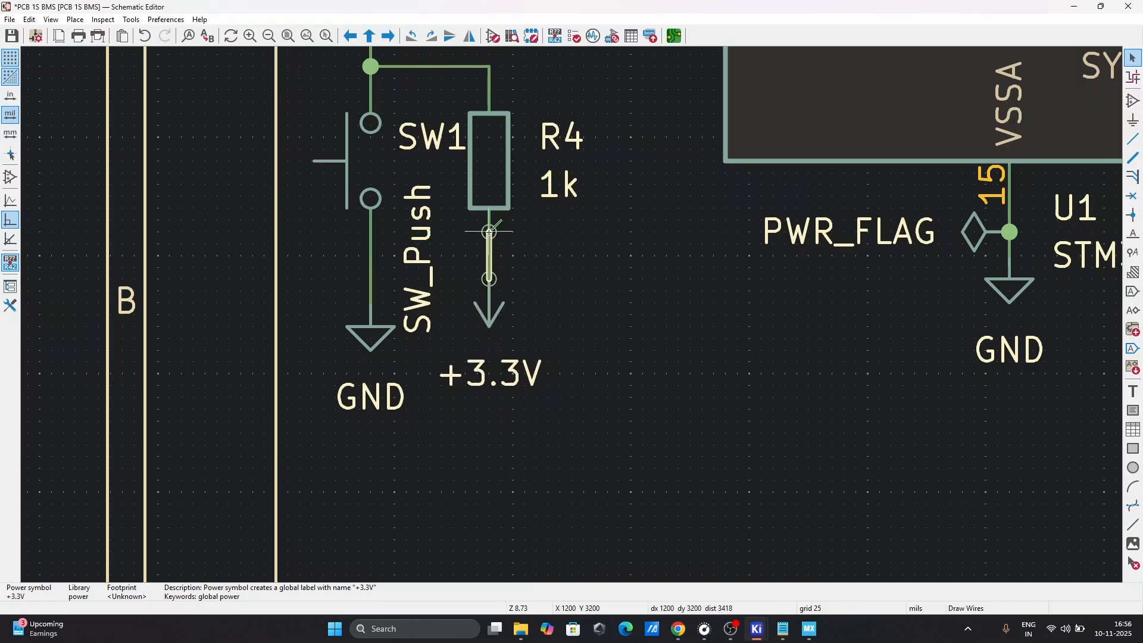
left_click(490, 233)
key("Escape")
- Open the footprint chooser from SW1's symbol properties and search for PUSH
left_click(344, 159)
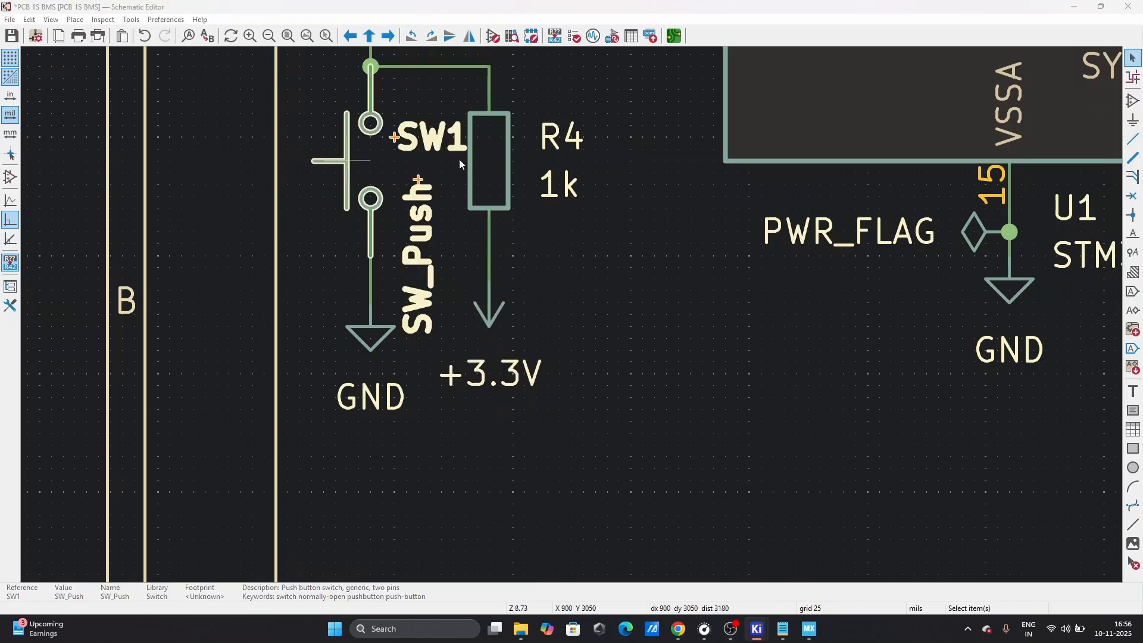
key("e")
left_click(207, 150)
left_click(310, 150)
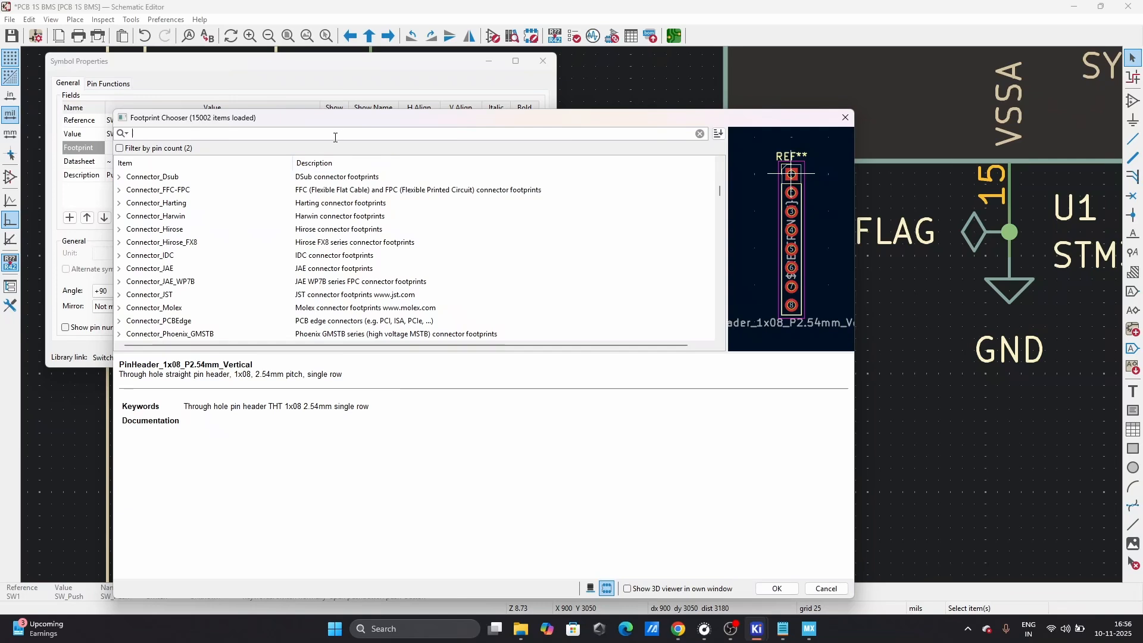
type("PUSH")
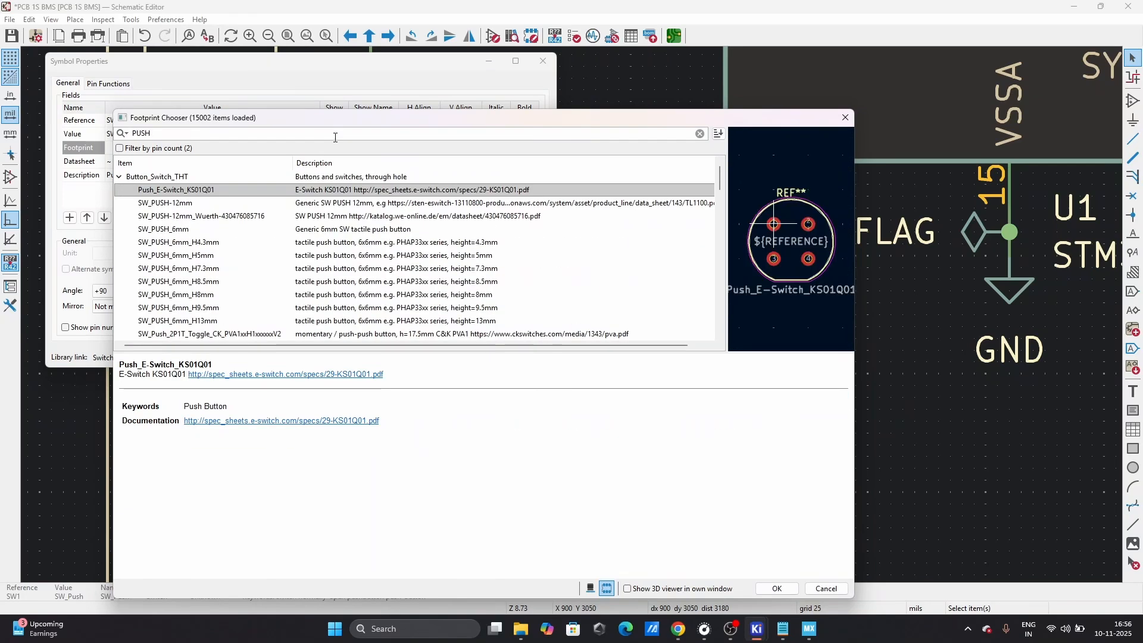
- Preview through-hole push button footprints for SW1, including the 12 mm, 6 mm and toggle types
left_click(211, 204)
scroll(207, 220, "down", 2)
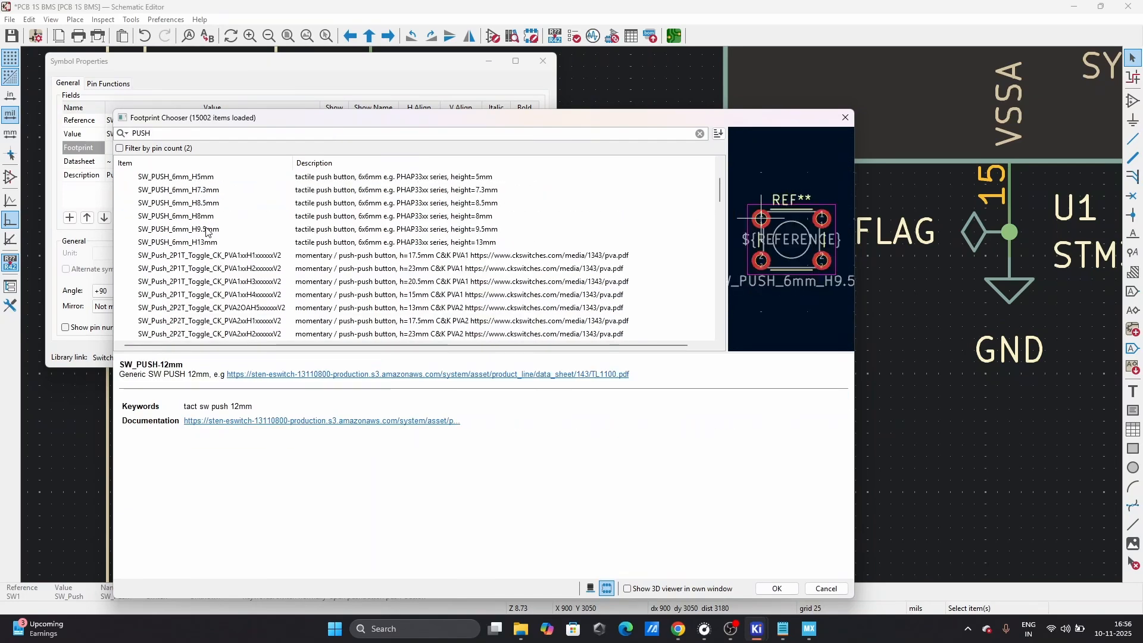
left_click(208, 229)
scroll(209, 220, "down", 1)
left_click(222, 216)
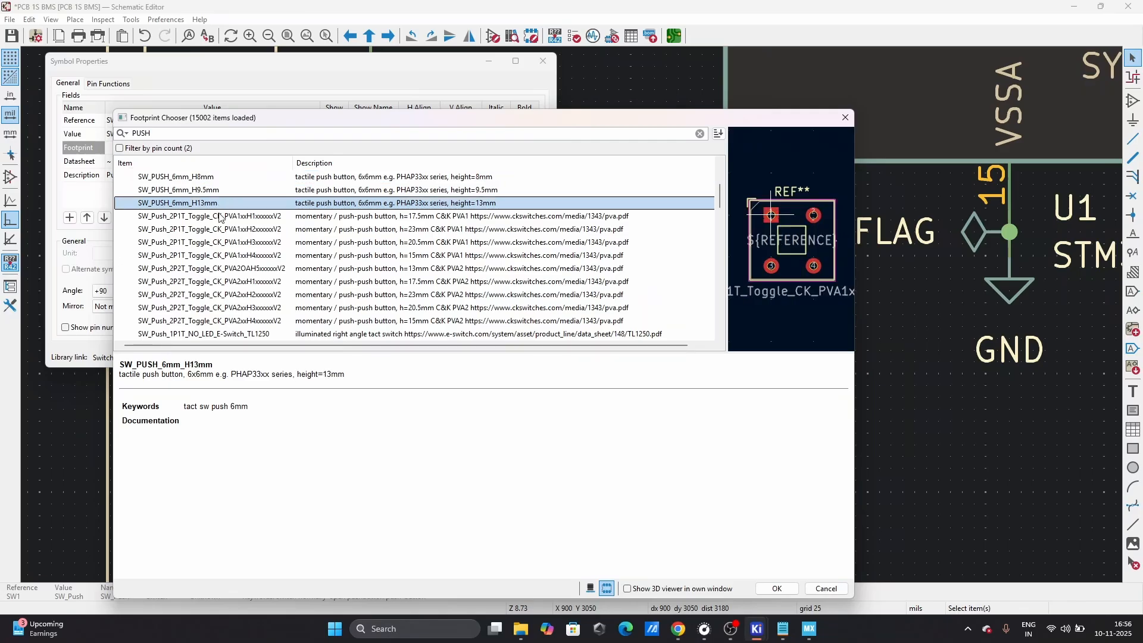
left_click(223, 230)
scroll(224, 242, "down", 5)
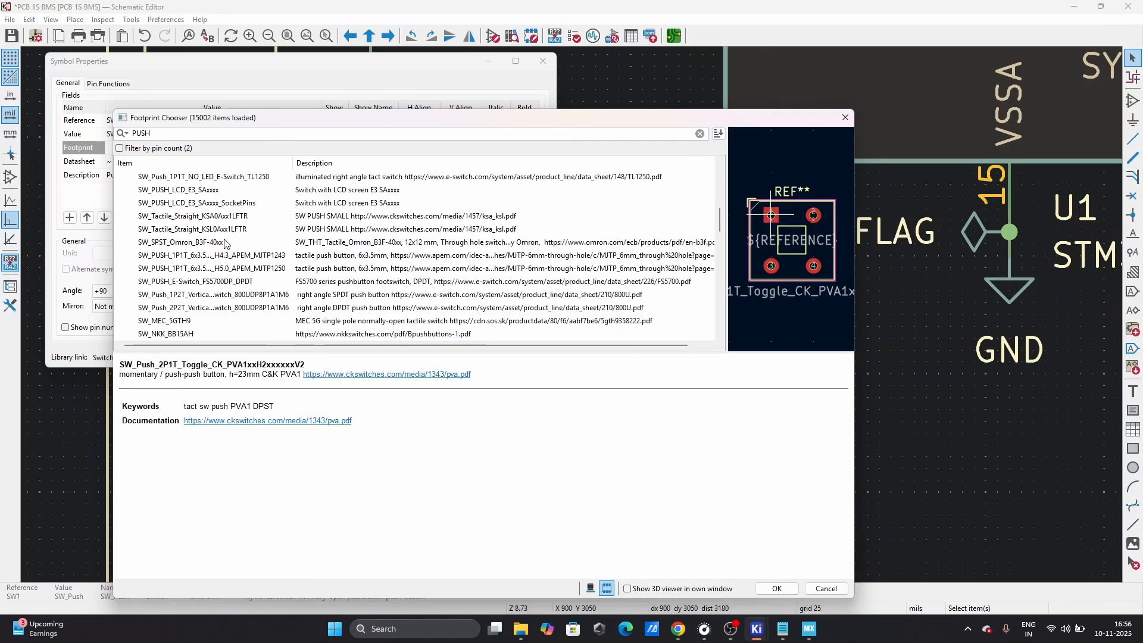
left_click(224, 242)
left_click(224, 255)
- Preview surface-mount push button footprints for SW1, including the CK KMR2, KSC6 and KSC7 tactile types
scroll(227, 253, "down", 3)
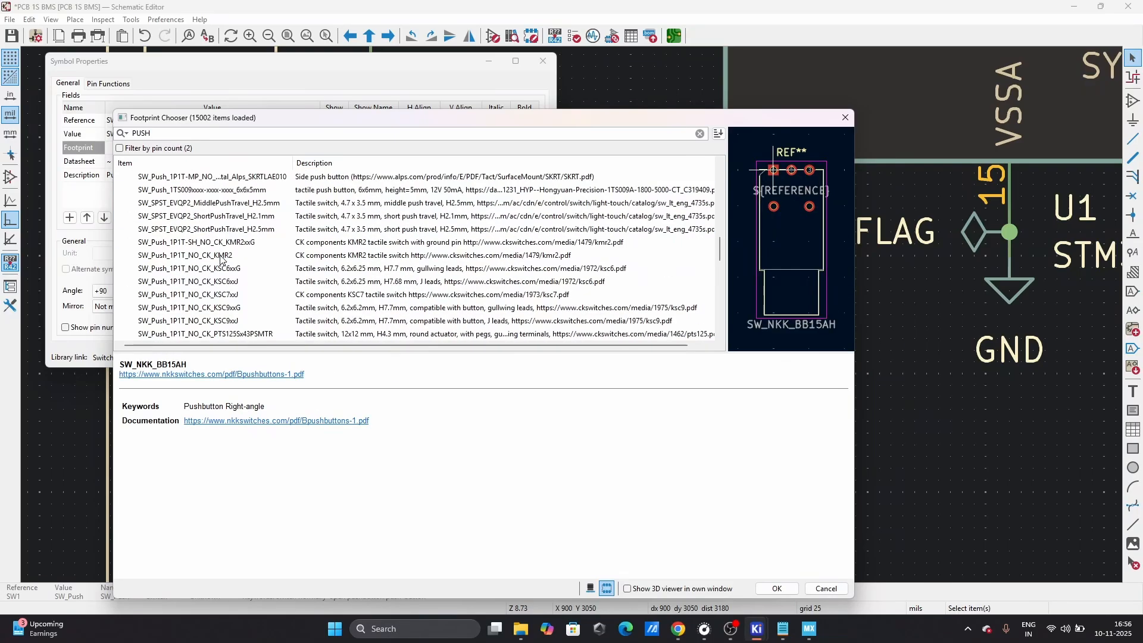
scroll(228, 256, "up", 5)
scroll(209, 238, "down", 5)
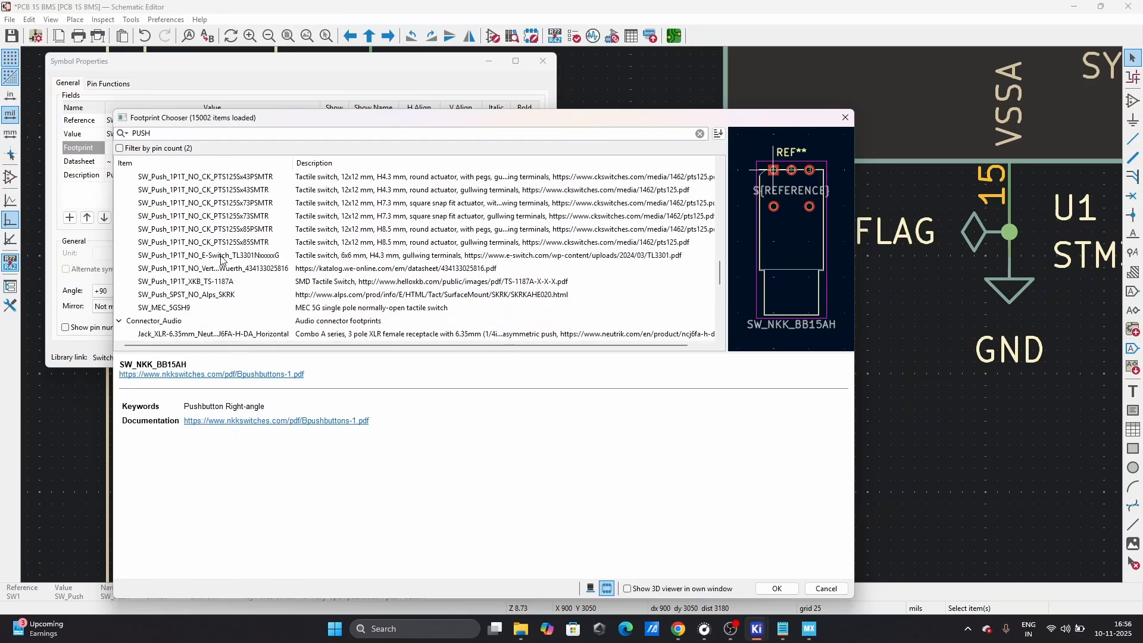
left_click(190, 218)
scroll(191, 220, "up", 3)
left_click(192, 219)
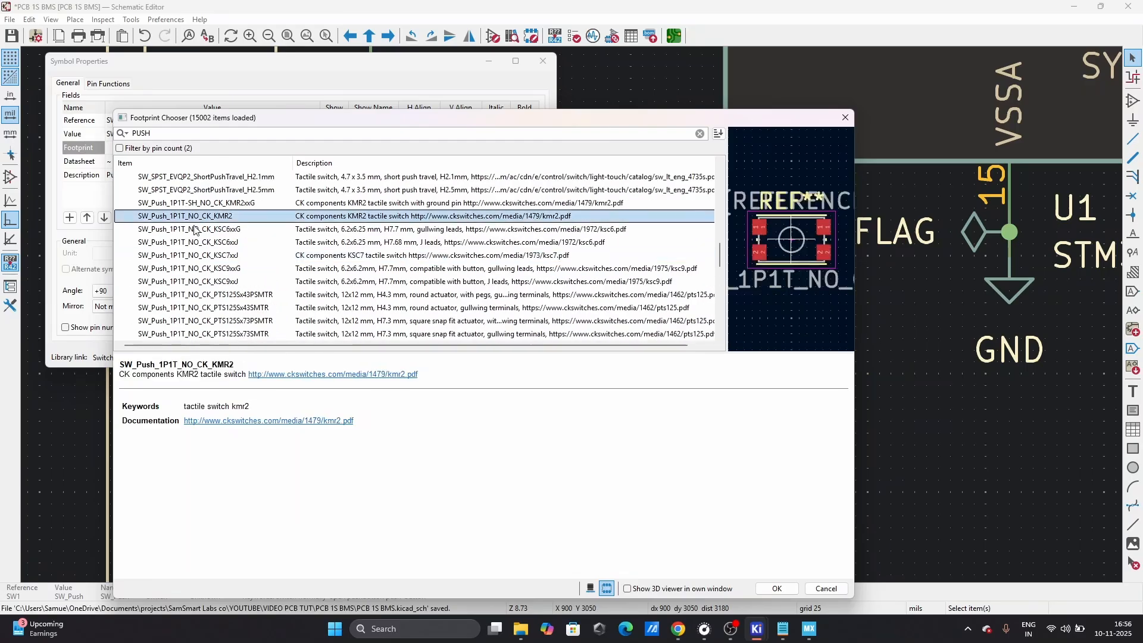
scroll(198, 241, "down", 3)
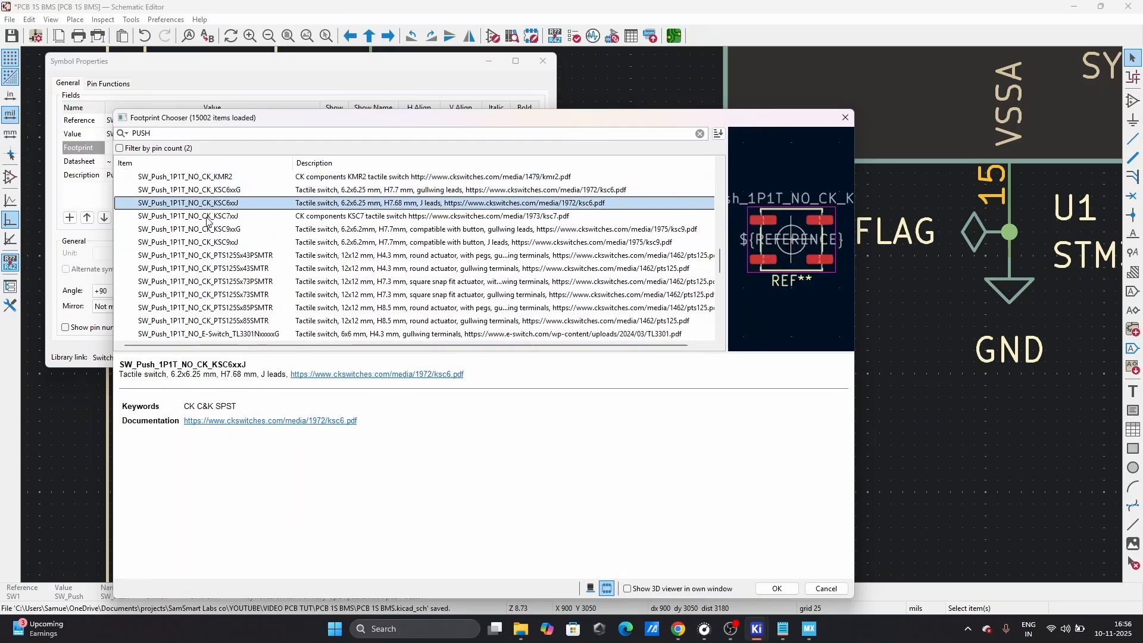
left_click(207, 217)
scroll(207, 228, "down", 2)
scroll(207, 228, "down", 3)
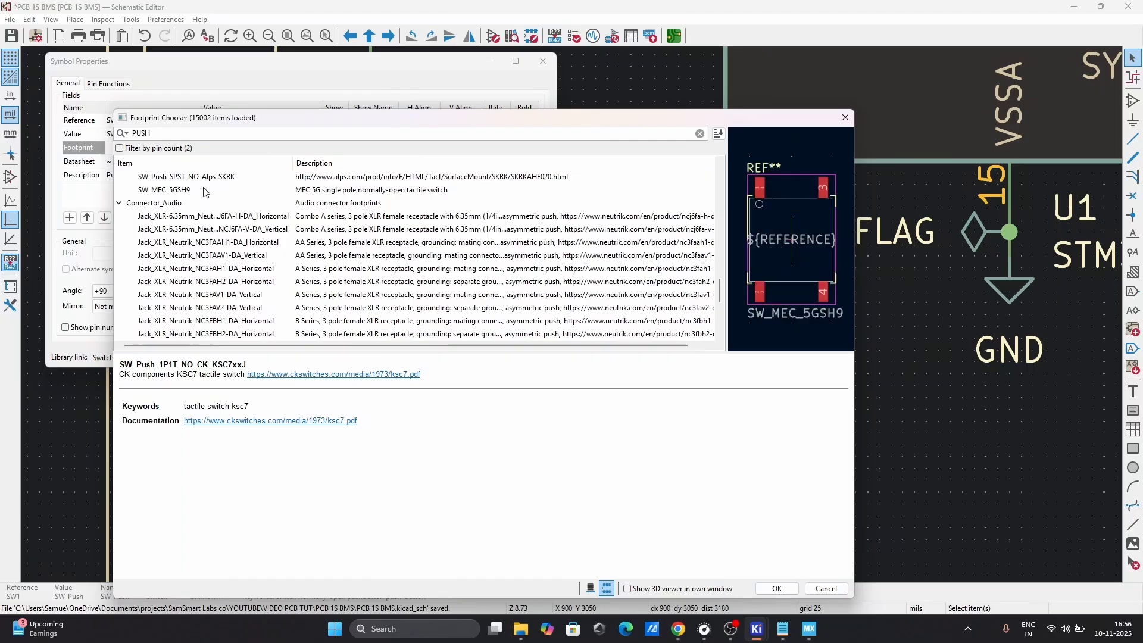
- Assign the footprint SW_Push_SPST_NO_Alps_SKRK to SW1 and accept its symbol properties
left_click(205, 177)
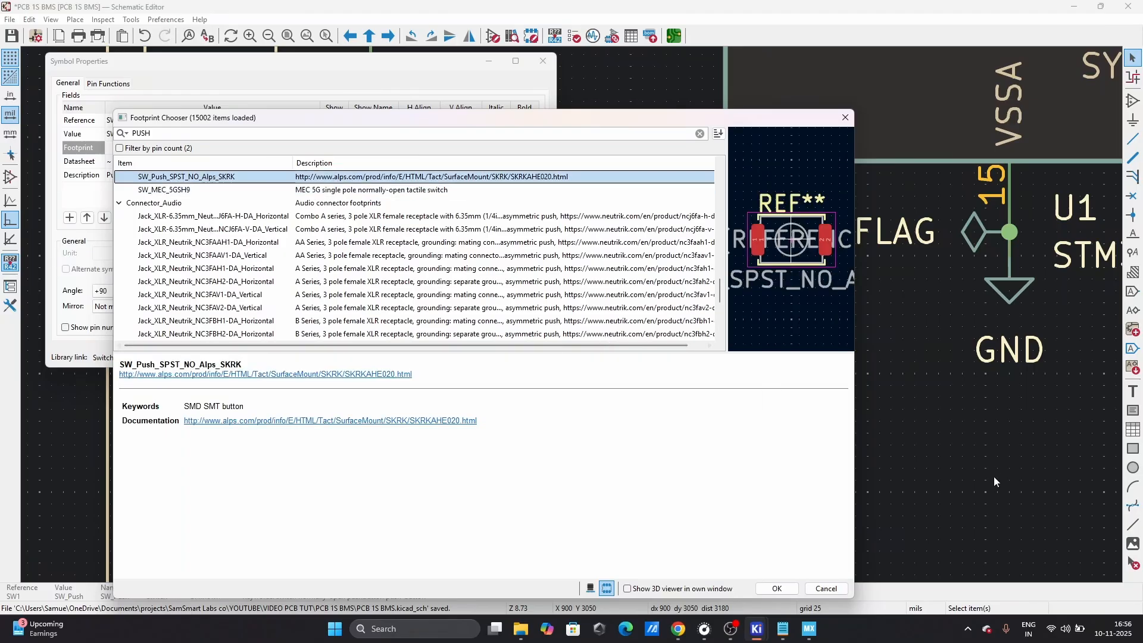
left_click(777, 588)
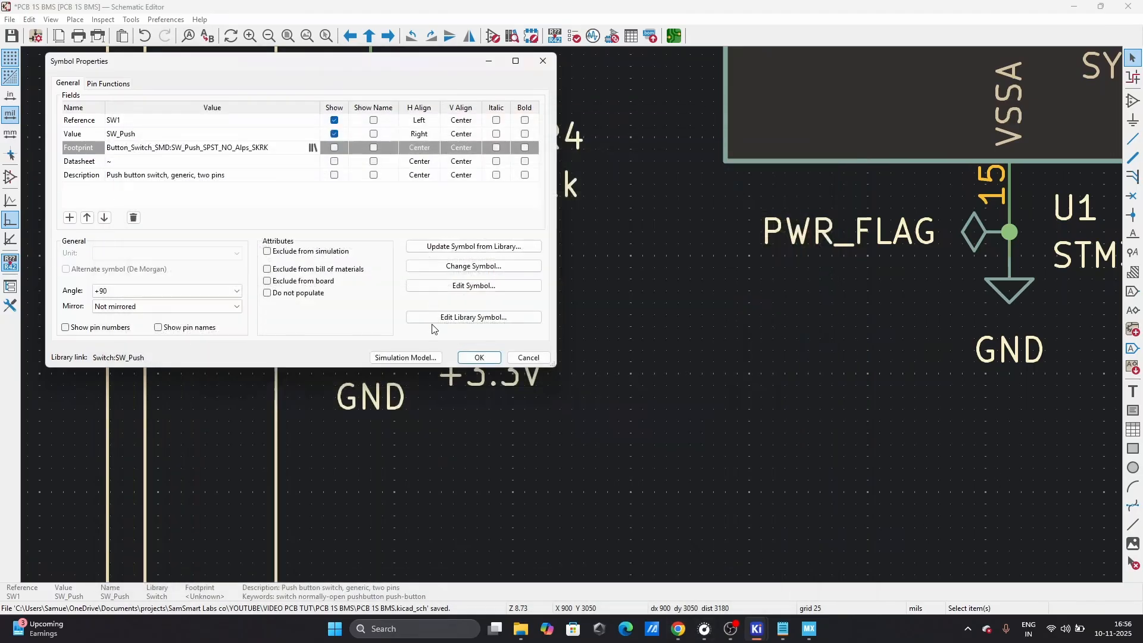
left_click(478, 357)
- Rerun the electrical rules check on the schematic and close the checker
scroll(605, 312, "down", 5)
scroll(586, 295, "up", 4)
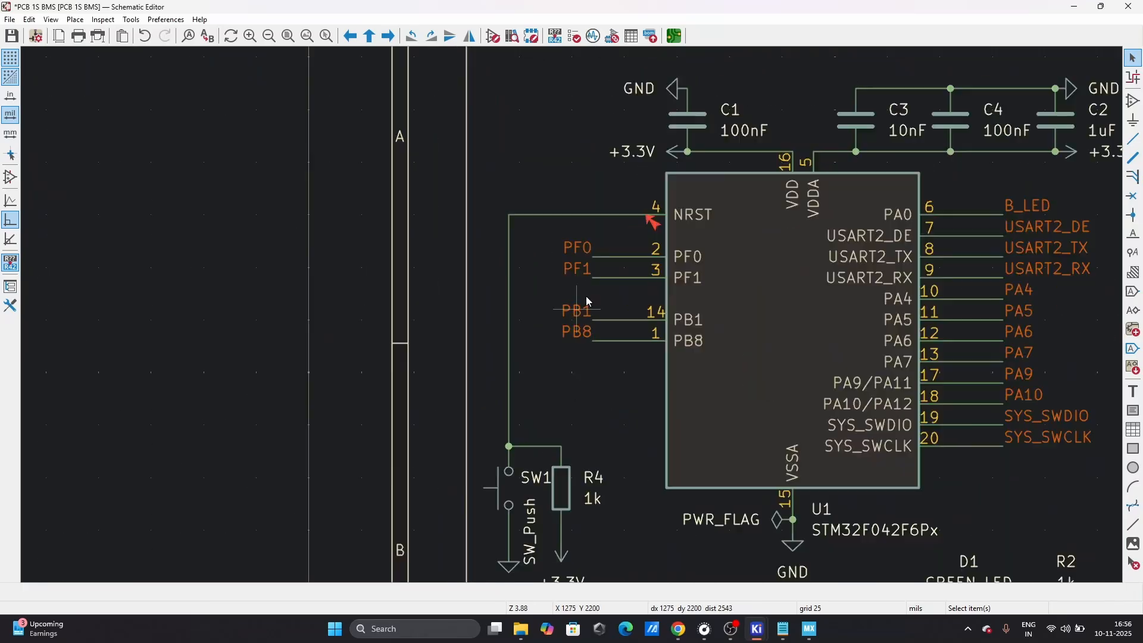
left_click(554, 37)
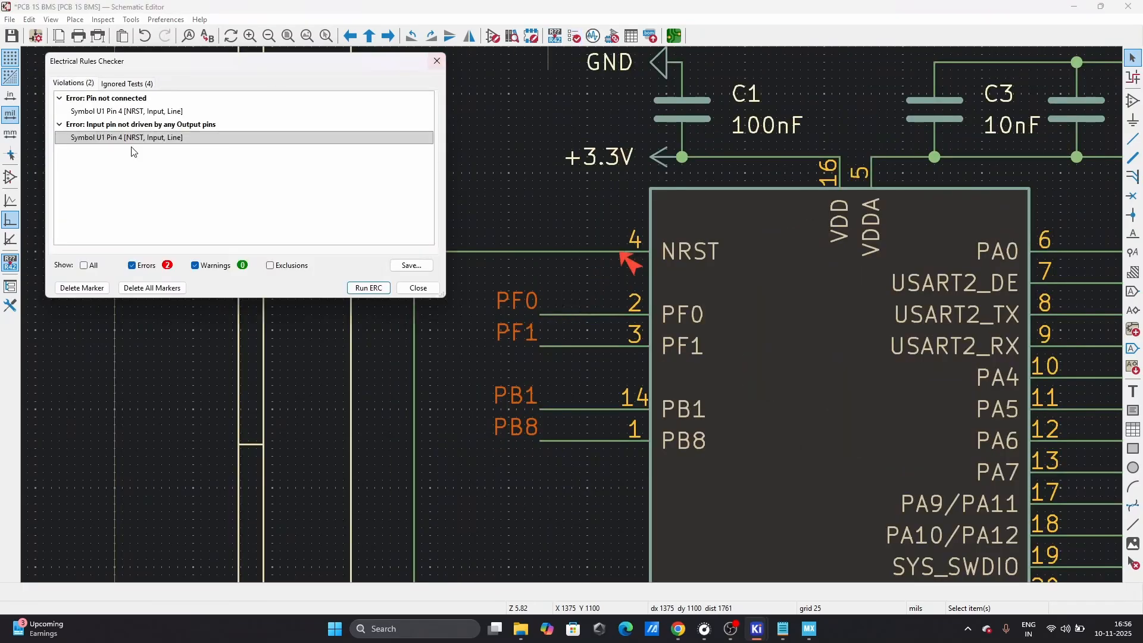
left_click(367, 288)
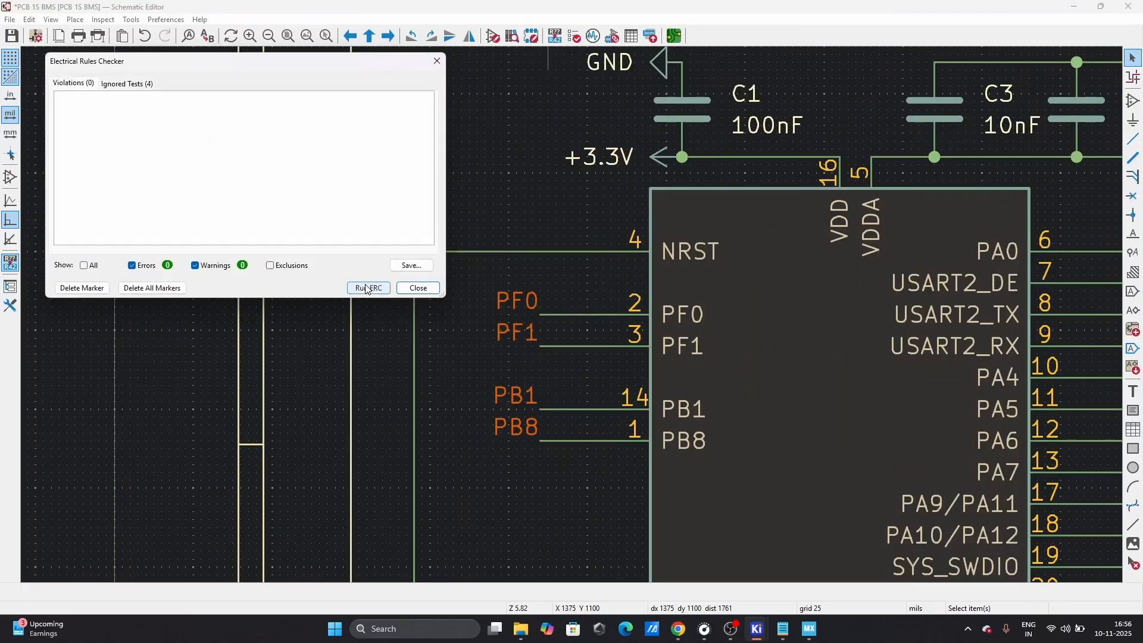
left_click(418, 287)
- Review the whole sheet with its MCU, RS485, voltage regulator and pin header blocks
scroll(619, 356, "down", 6)
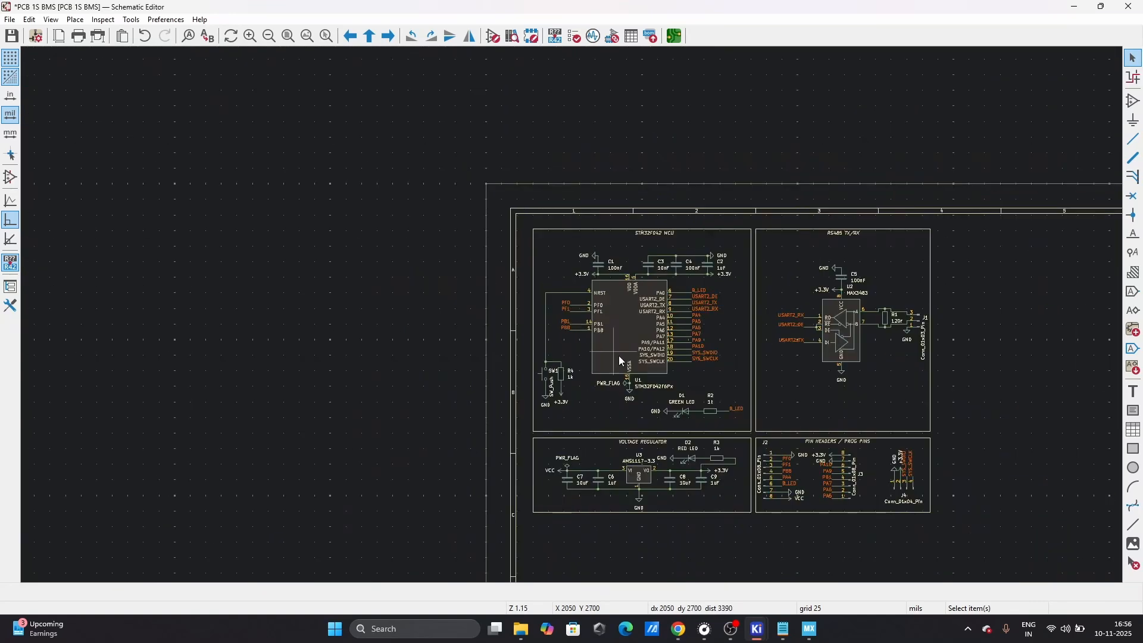
scroll(573, 315, "up", 3)
scroll(584, 316, "down", 2)
scroll(584, 315, "up", 2)
scroll(548, 290, "down", 2)
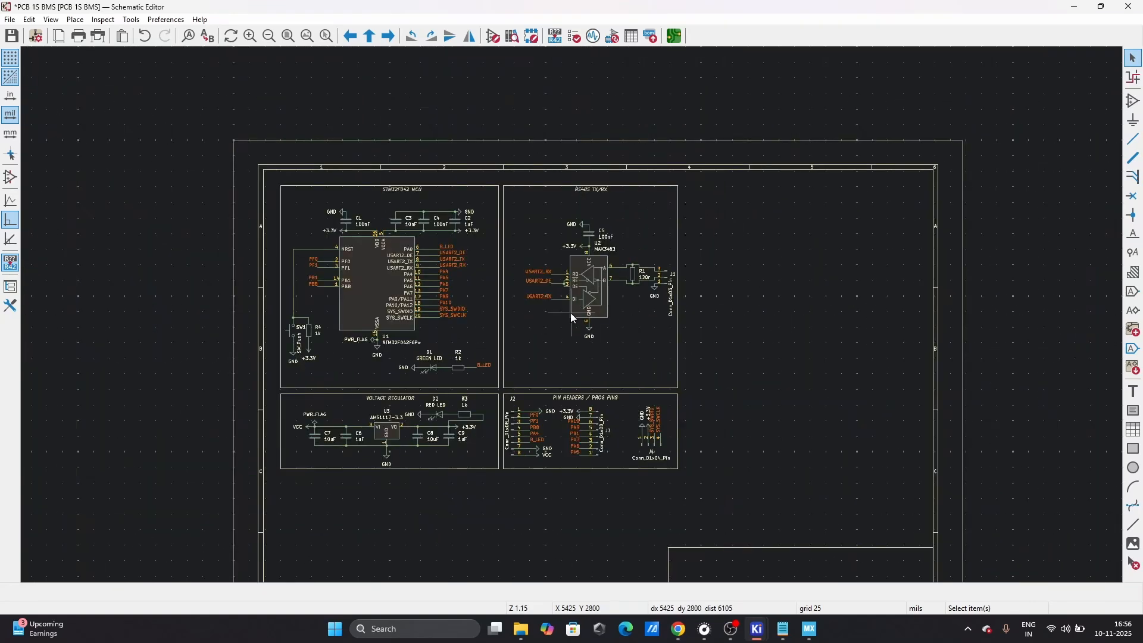
scroll(570, 313, "up", 2)
scroll(403, 214, "down", 2)
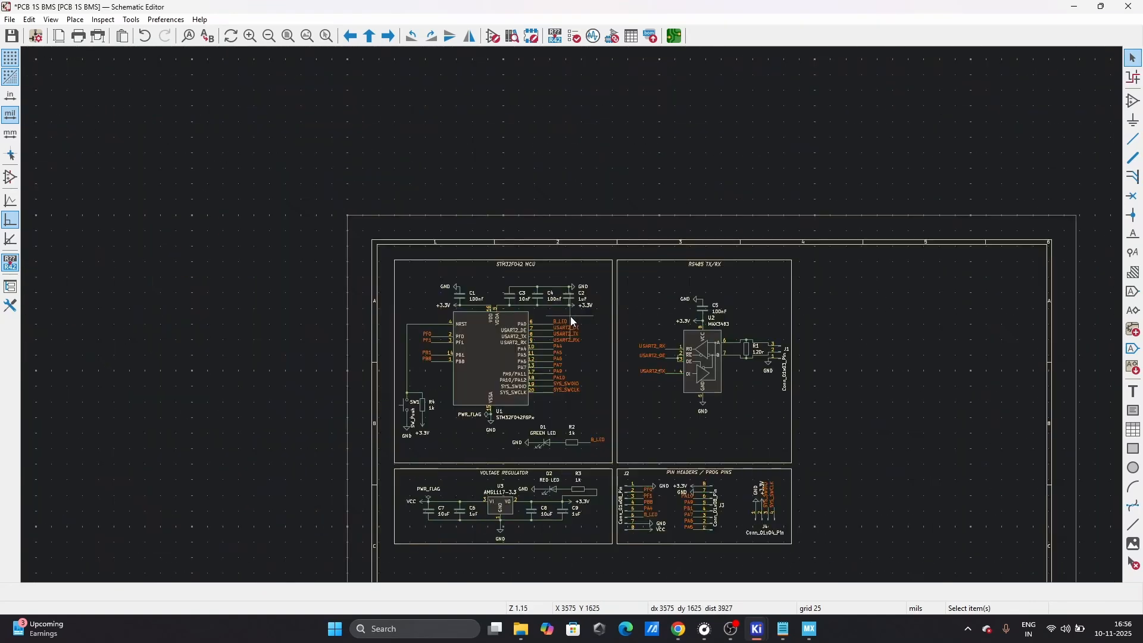
scroll(551, 268, "up", 4)
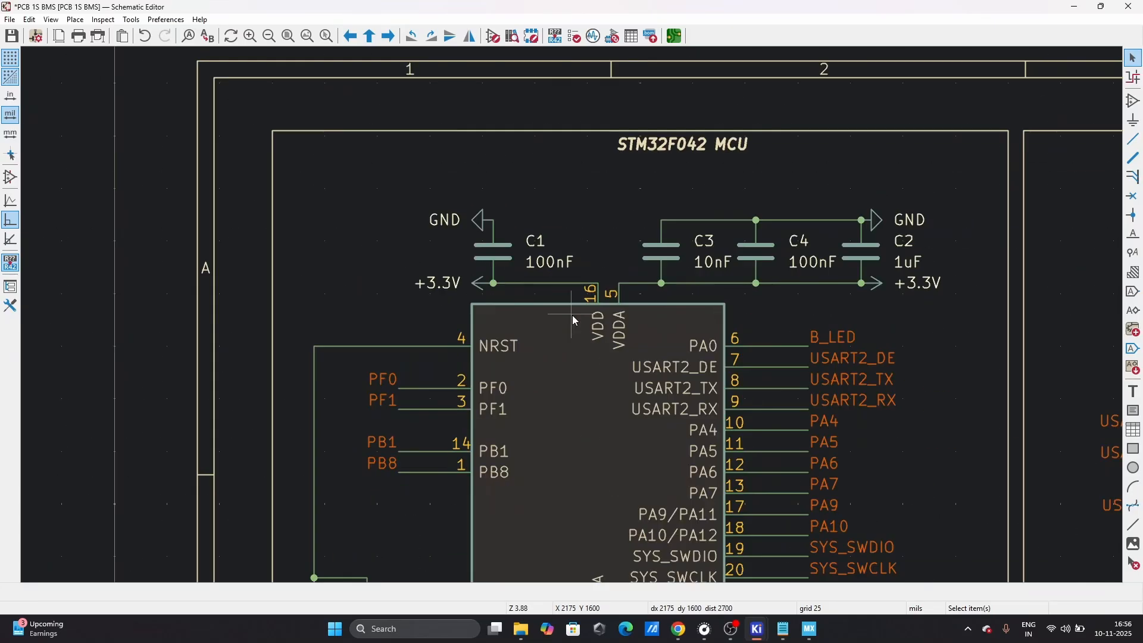
scroll(573, 316, "down", 4)
scroll(574, 291, "up", 5)
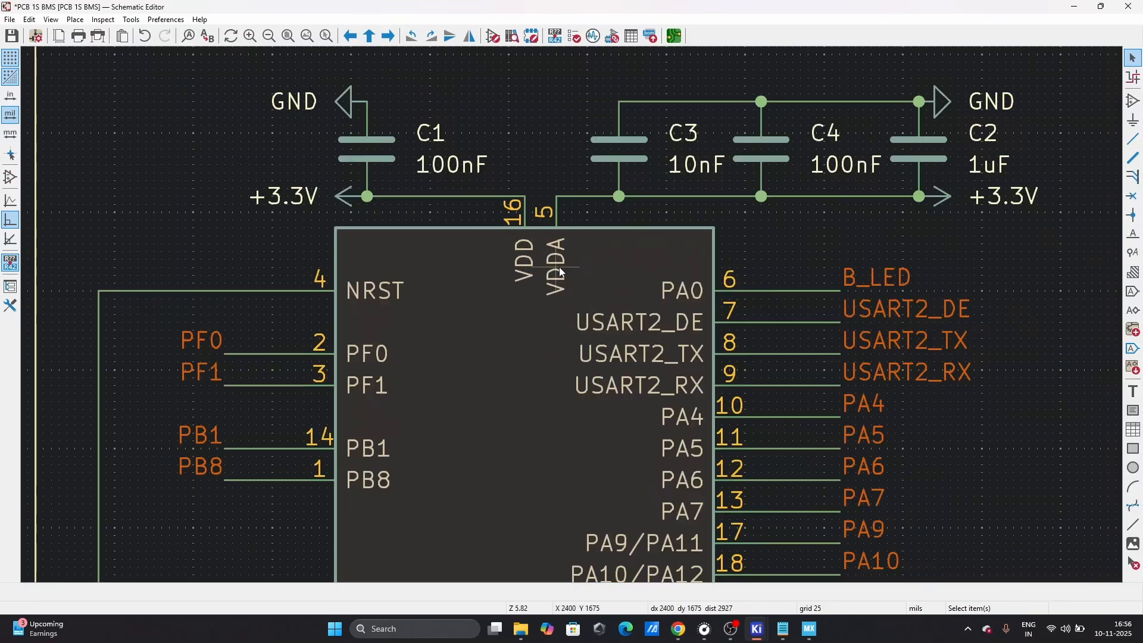
- Examine U1's VDD and VDDA supply pins and their decoupling capacitors, checking C1 on the VDD line
left_click(559, 271)
scroll(563, 280, "down", 3)
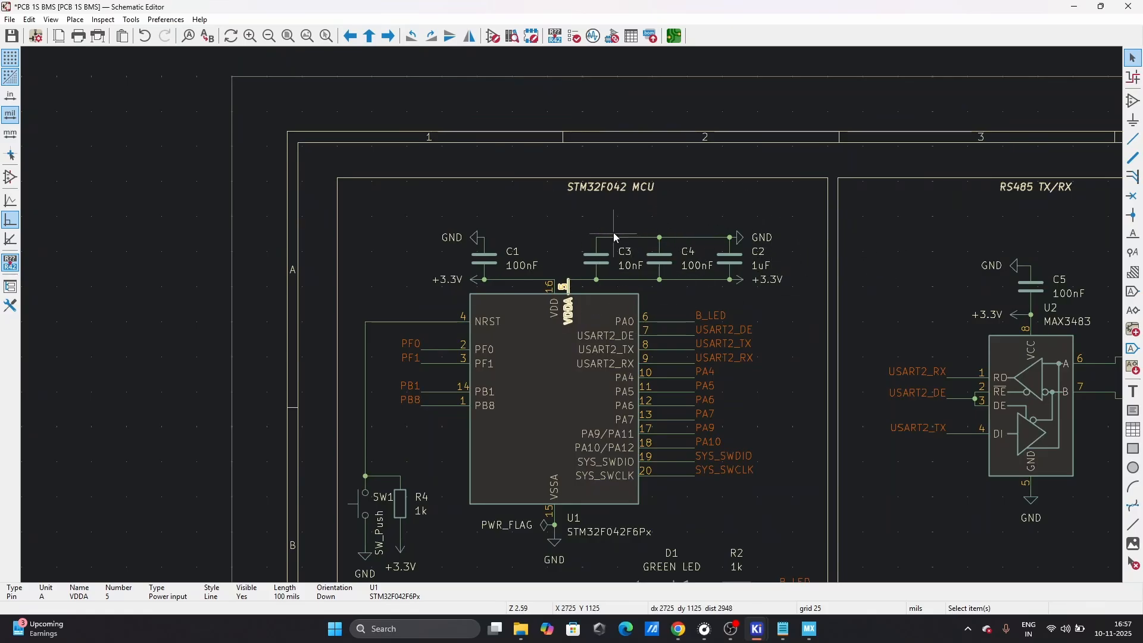
scroll(542, 324, "down", 2)
scroll(562, 338, "up", 3)
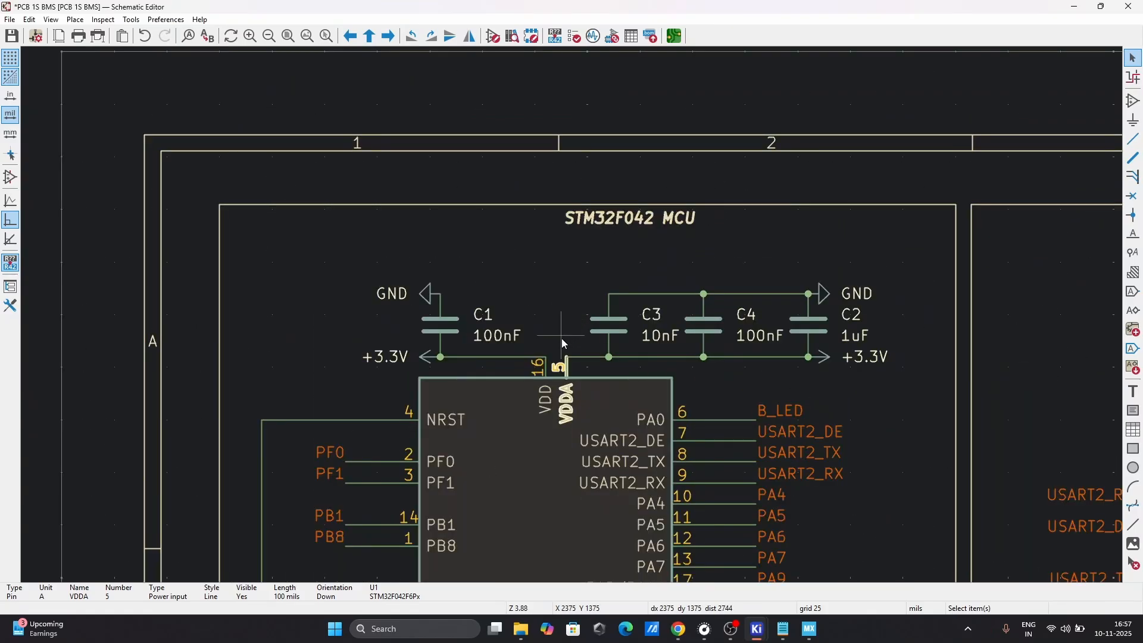
left_click(441, 327)
scroll(539, 398, "down", 2)
scroll(539, 397, "up", 3)
left_click(633, 355)
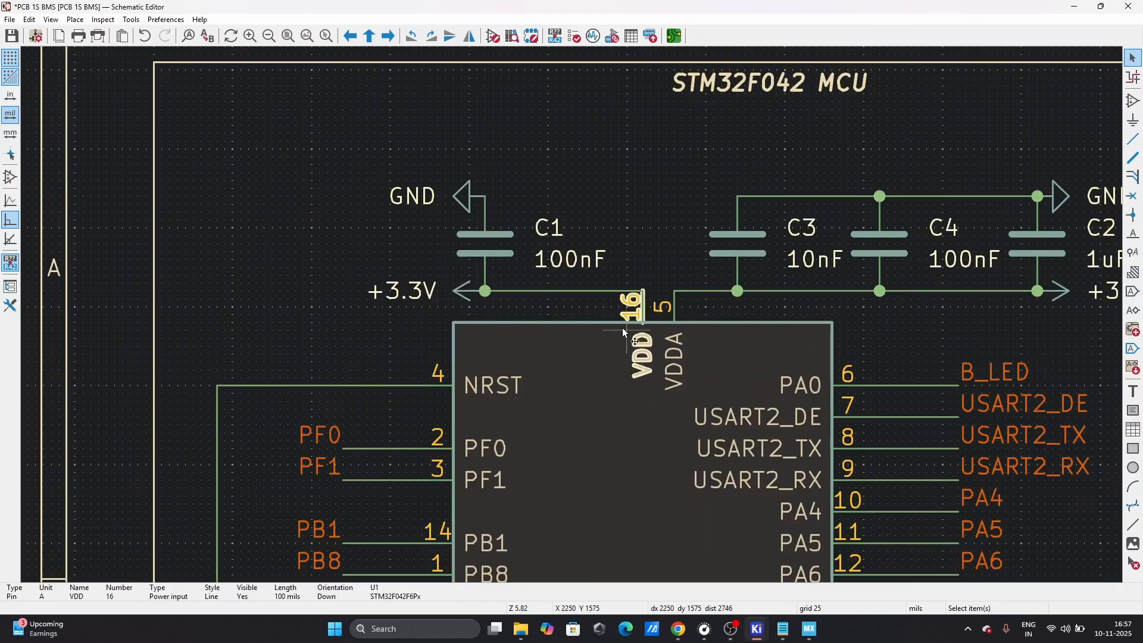
left_click(506, 239)
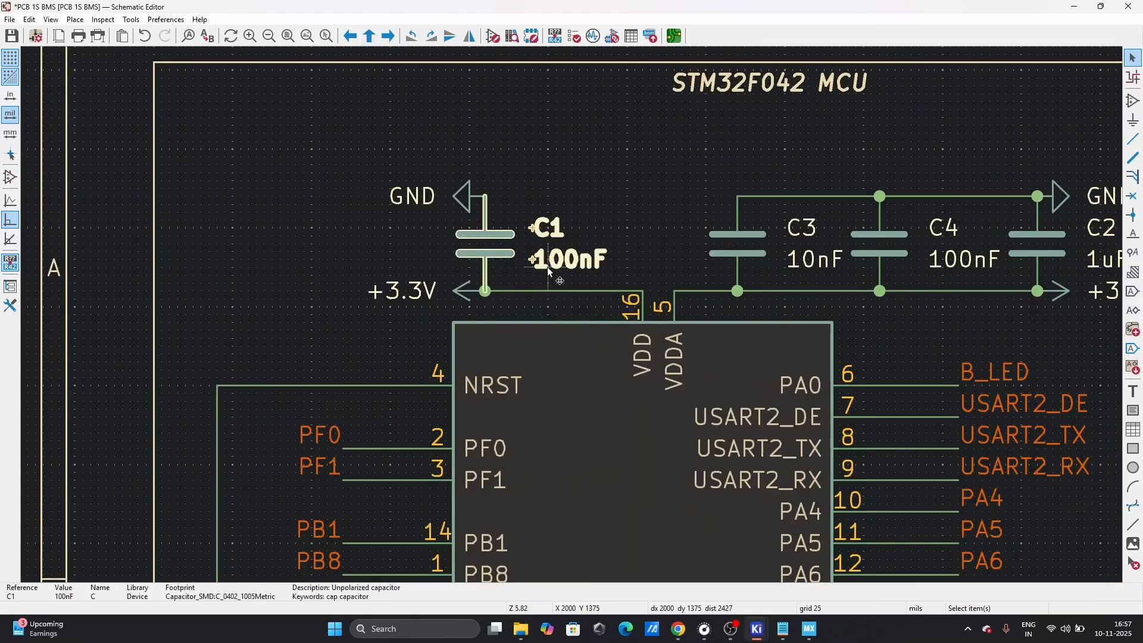
scroll(571, 317, "down", 2)
scroll(604, 333, "up", 2)
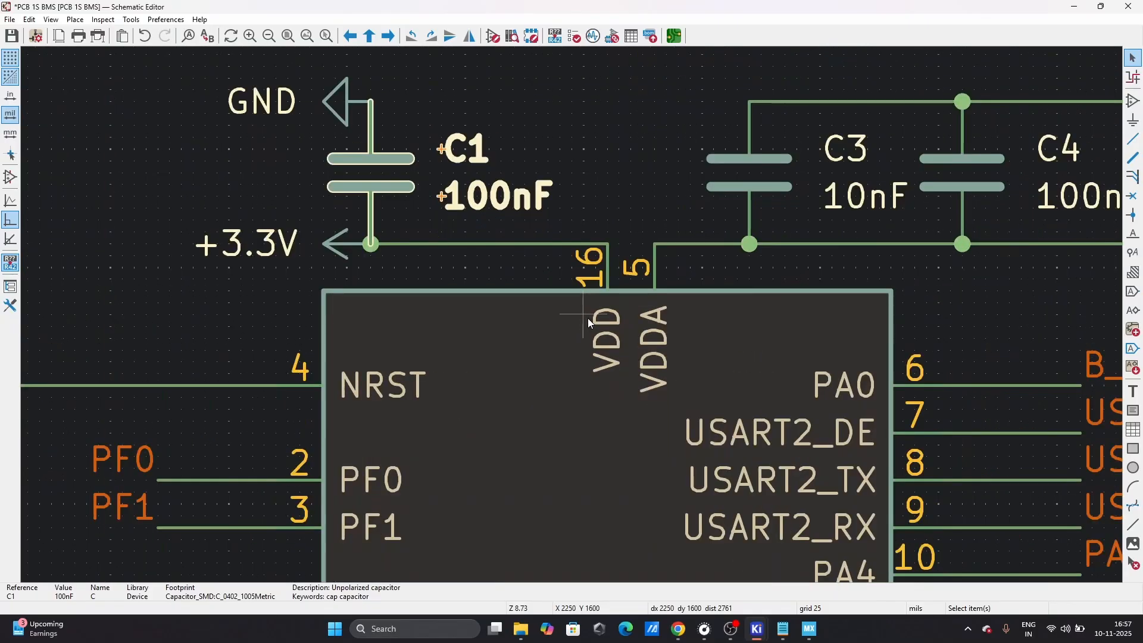
left_click(603, 325)
scroll(572, 316, "down", 1)
scroll(573, 319, "up", 1)
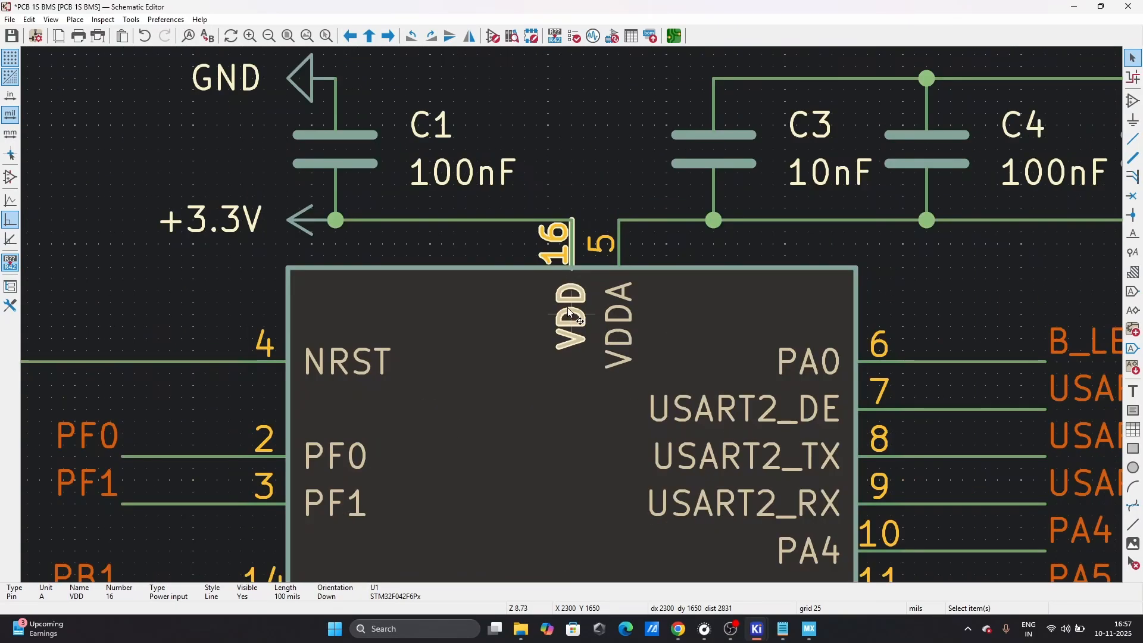
scroll(571, 313, "up", 2)
scroll(571, 313, "down", 5)
scroll(572, 477, "up", 4)
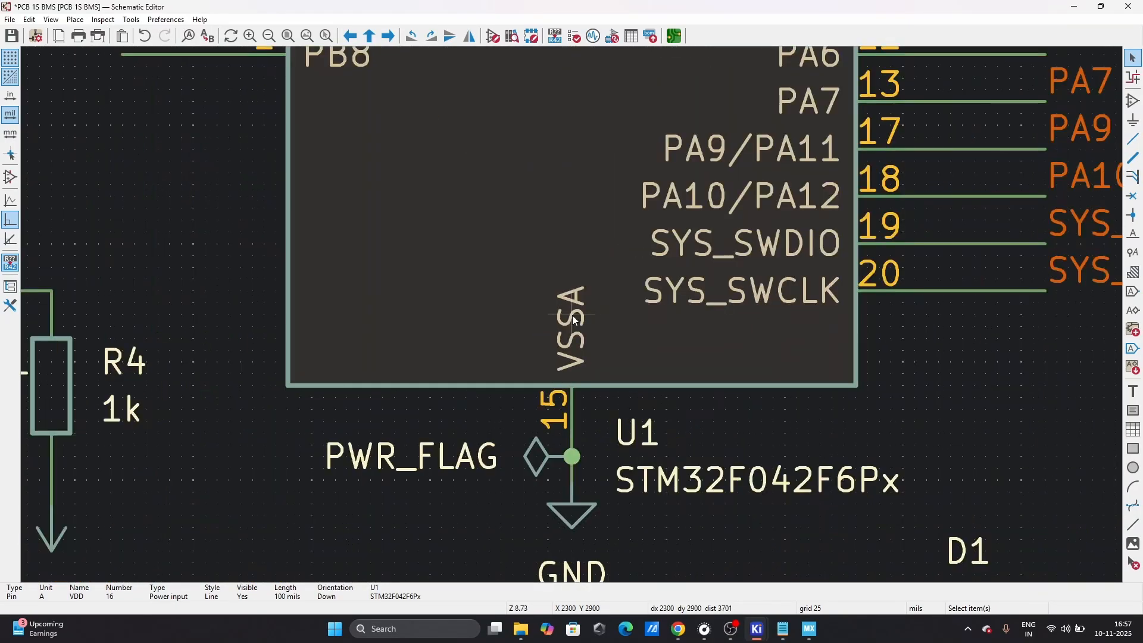
- Examine U1's VSSA pin with its PWR_FLAG and GND connection
scroll(570, 350, "down", 5)
scroll(573, 334, "up", 7)
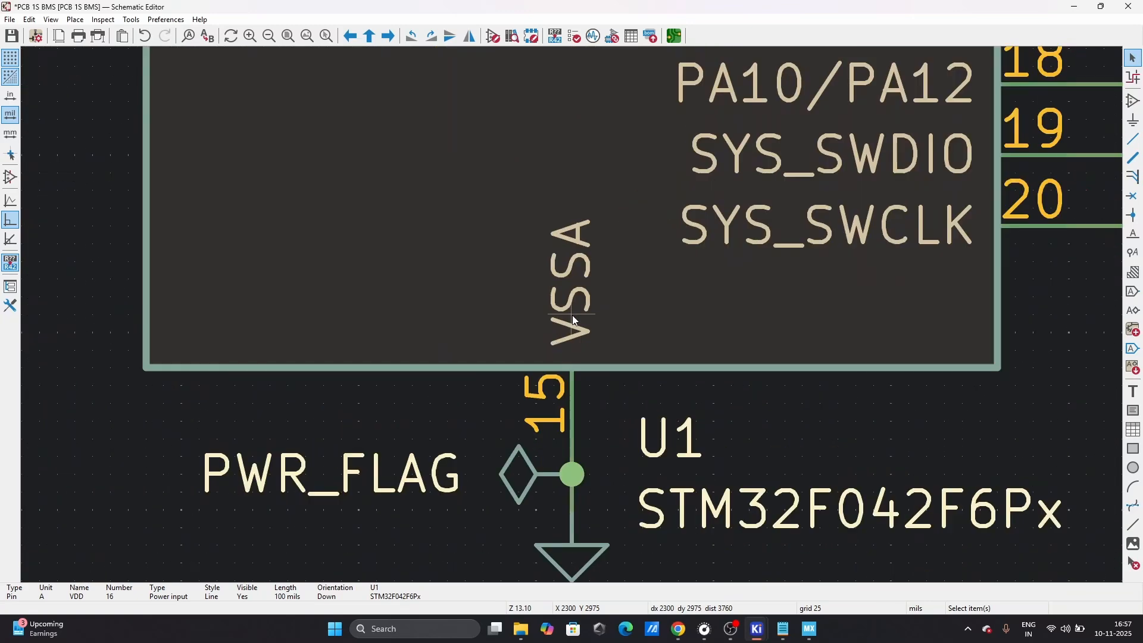
scroll(574, 319, "down", 5)
scroll(573, 320, "up", 5)
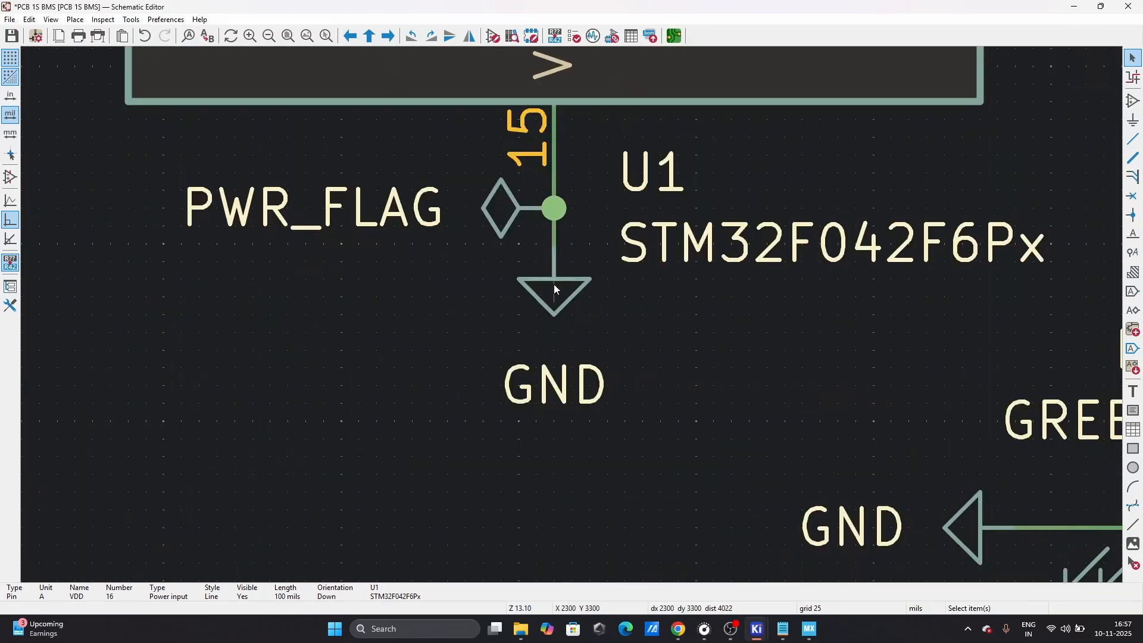
scroll(573, 320, "down", 9)
scroll(573, 321, "up", 2)
scroll(572, 315, "down", 3)
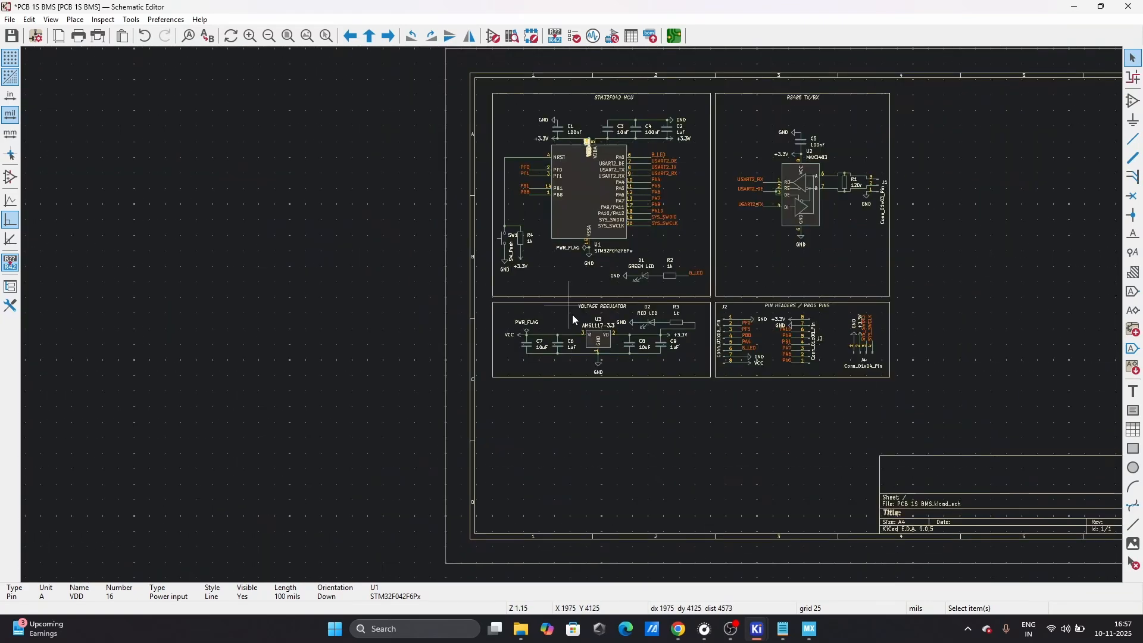
scroll(574, 317, "up", 6)
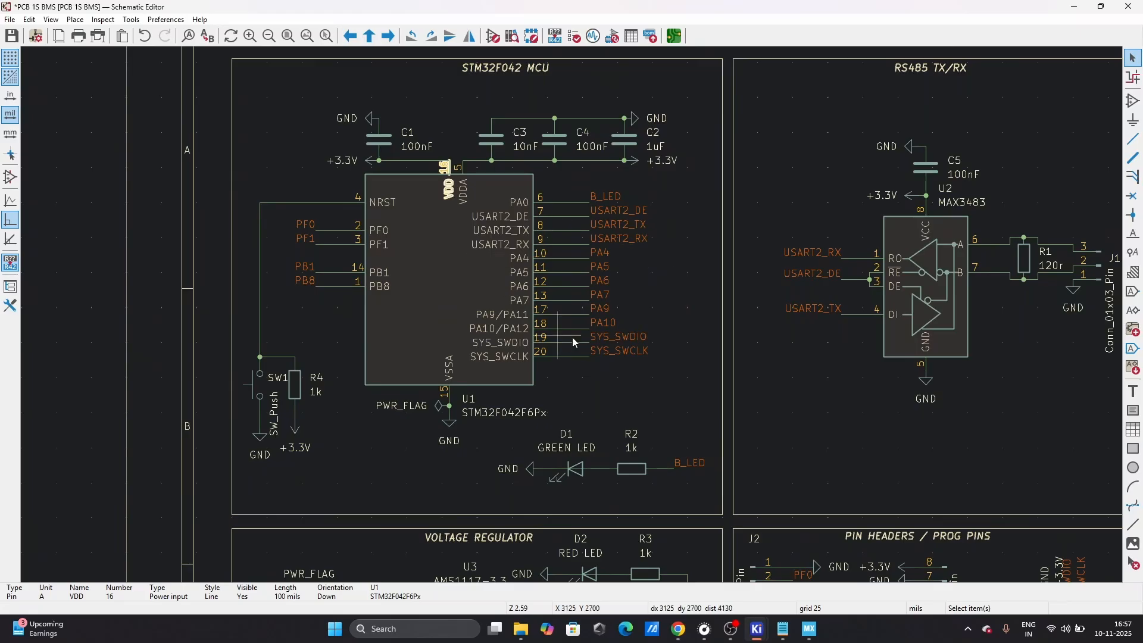
- Check the net labels on U1's pins, including the USART2, B_LED, PF0 and PB8 labels
left_click_drag(592, 243, 668, 369)
left_click(600, 253)
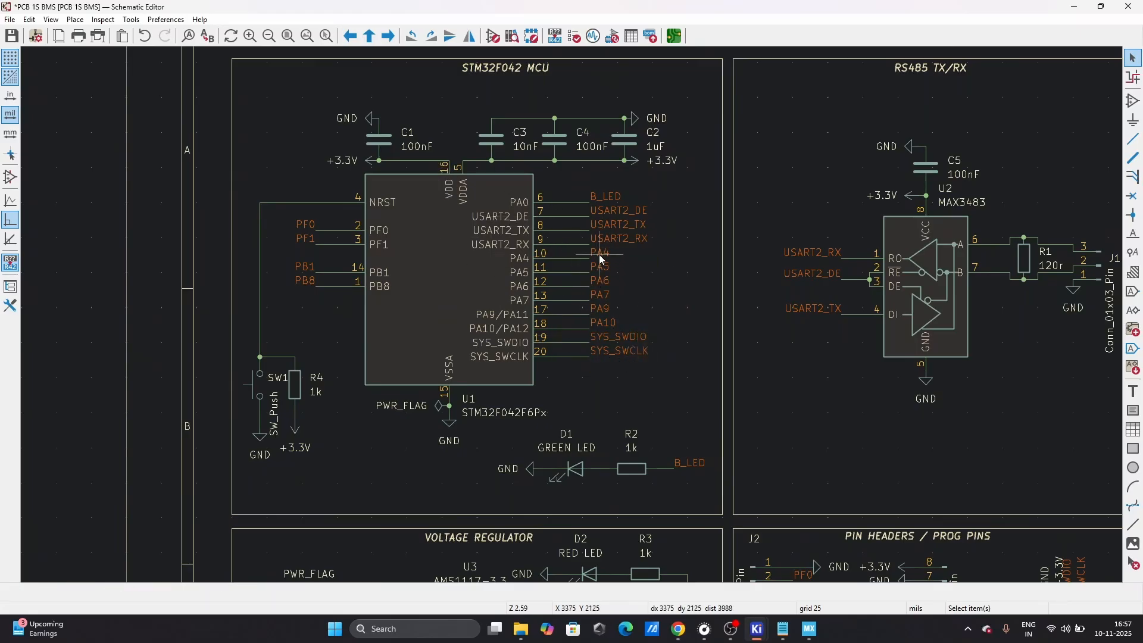
left_click(610, 225)
left_click(616, 211)
left_click(614, 225)
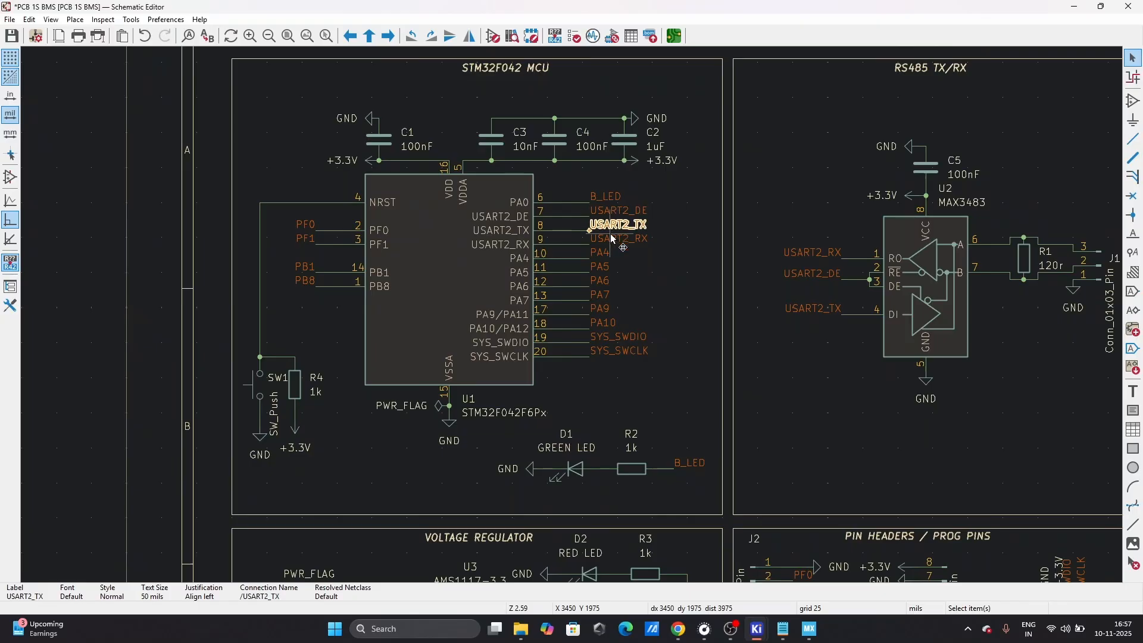
left_click(620, 238)
left_click(613, 197)
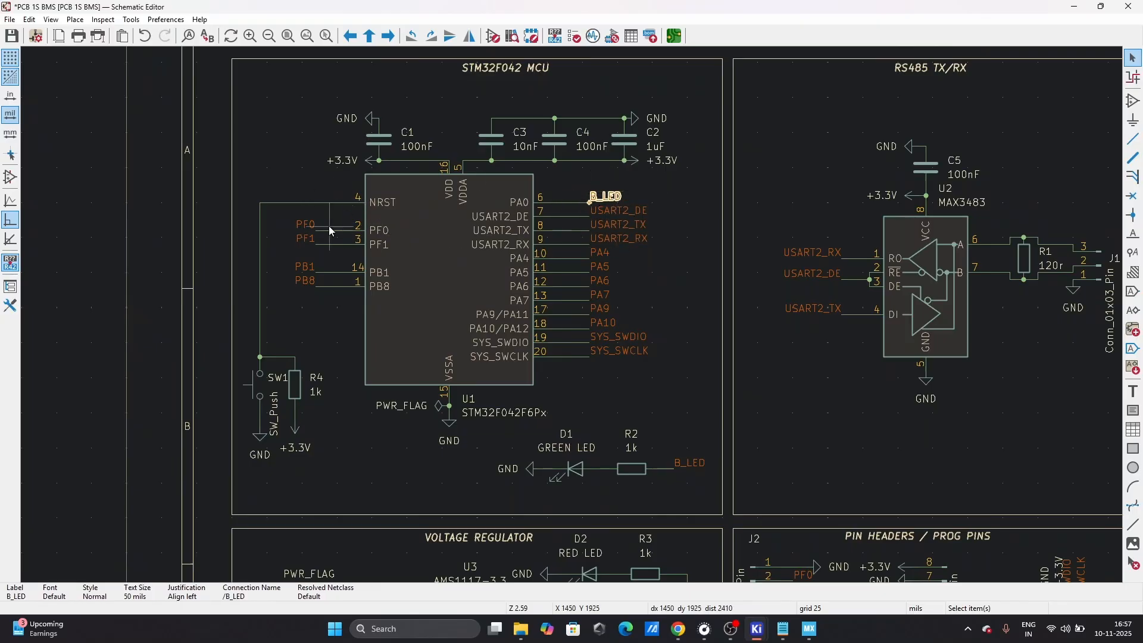
left_click(313, 225)
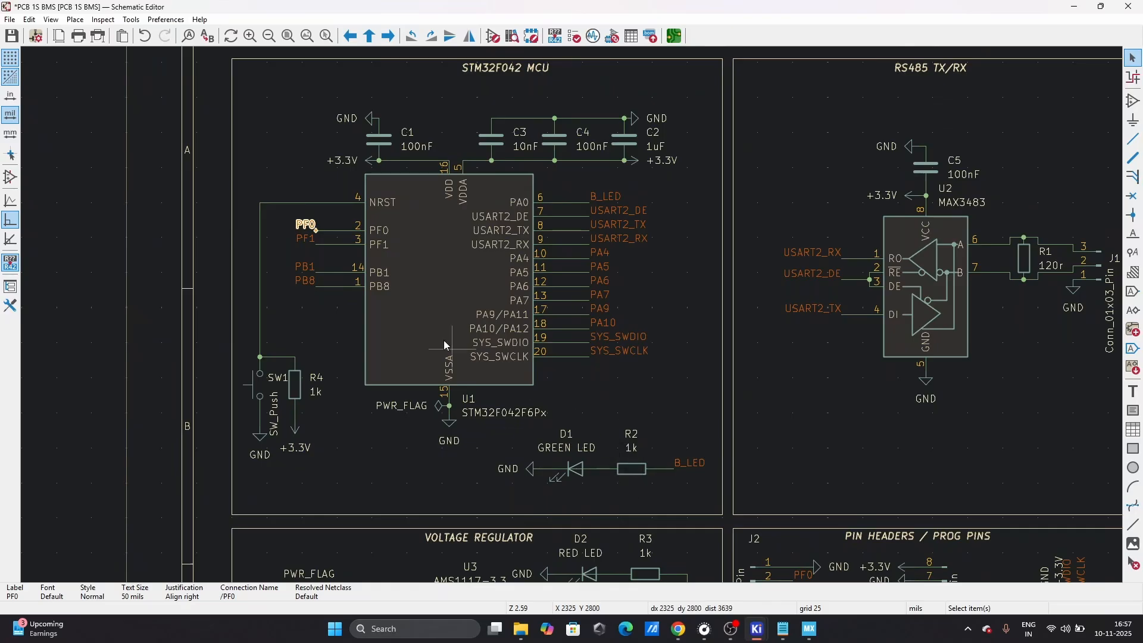
left_click(307, 281)
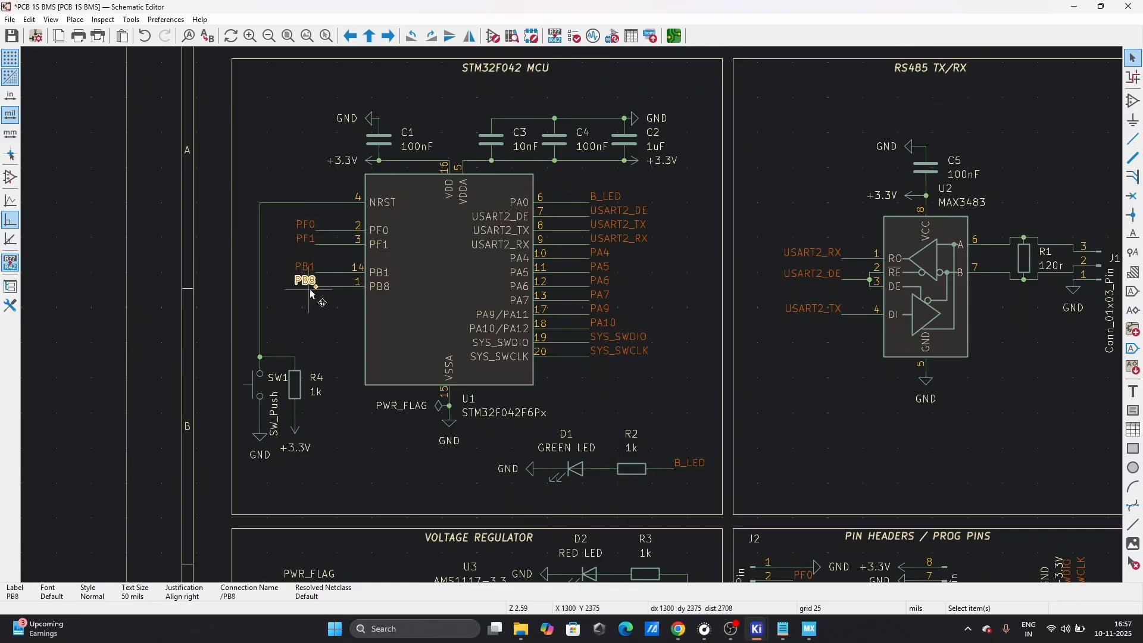
key("Escape")
- Examine the RS485 TX/RX block and the resistor R1 between the A and B lines
scroll(576, 321, "down", 3)
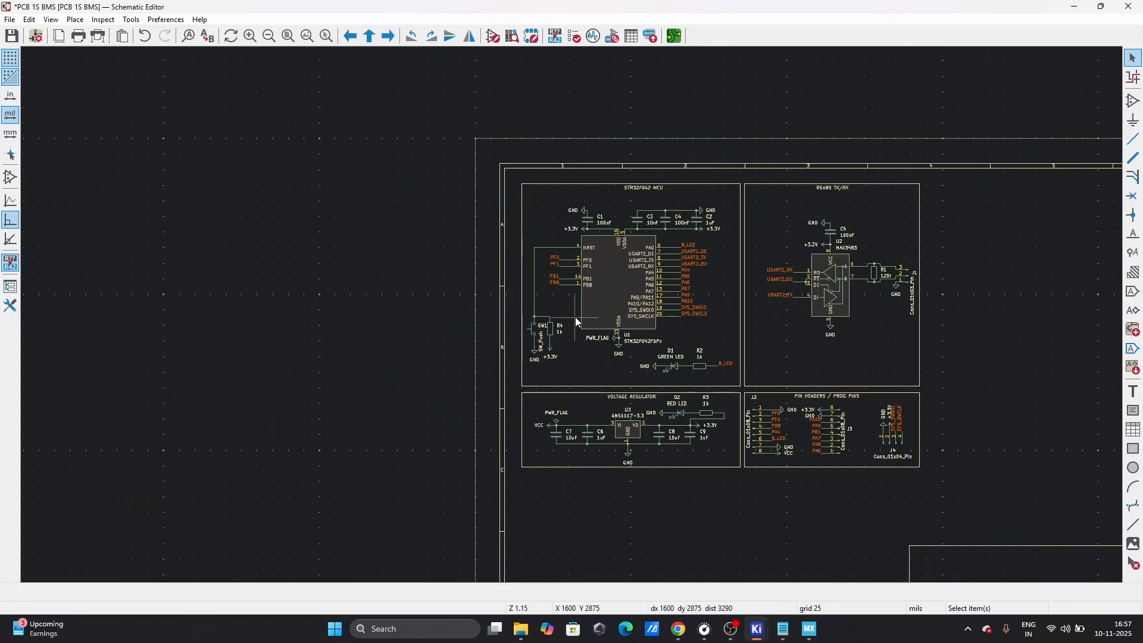
scroll(685, 398, "up", 3)
scroll(573, 313, "down", 3)
scroll(602, 220, "down", 1)
scroll(573, 315, "up", 1)
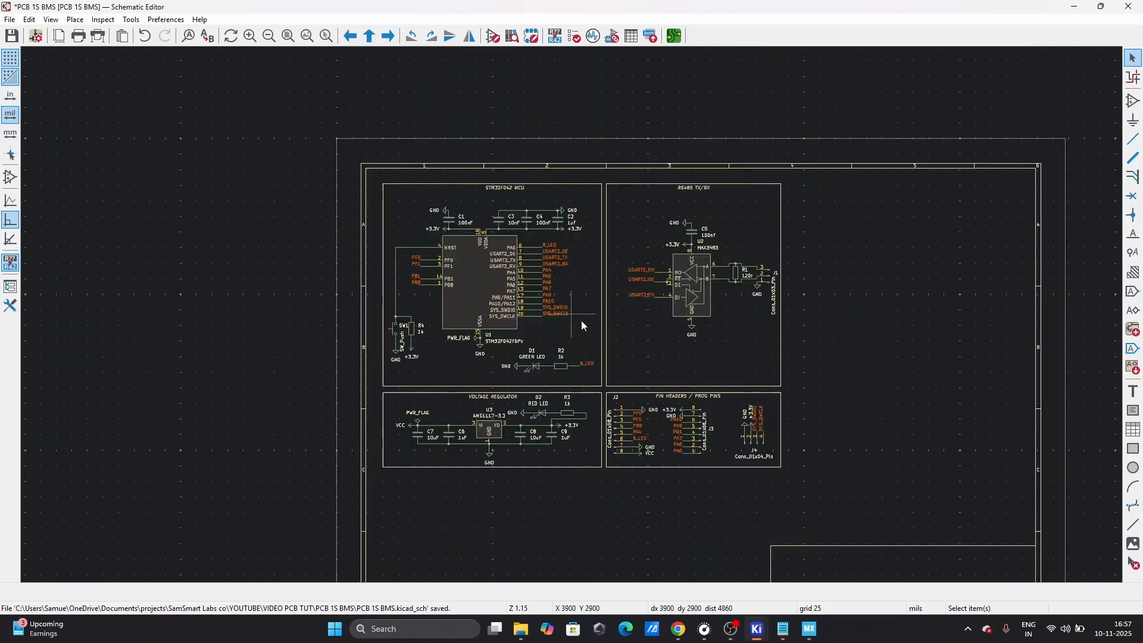
scroll(581, 321, "up", 3)
scroll(573, 316, "down", 2)
scroll(573, 315, "up", 2)
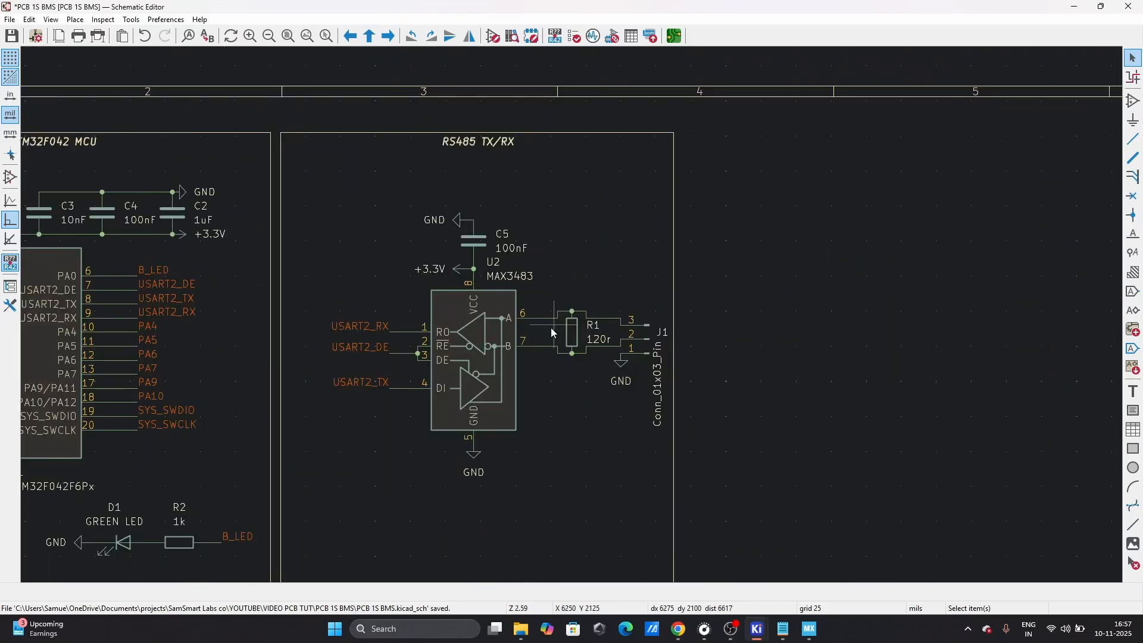
left_click(579, 338)
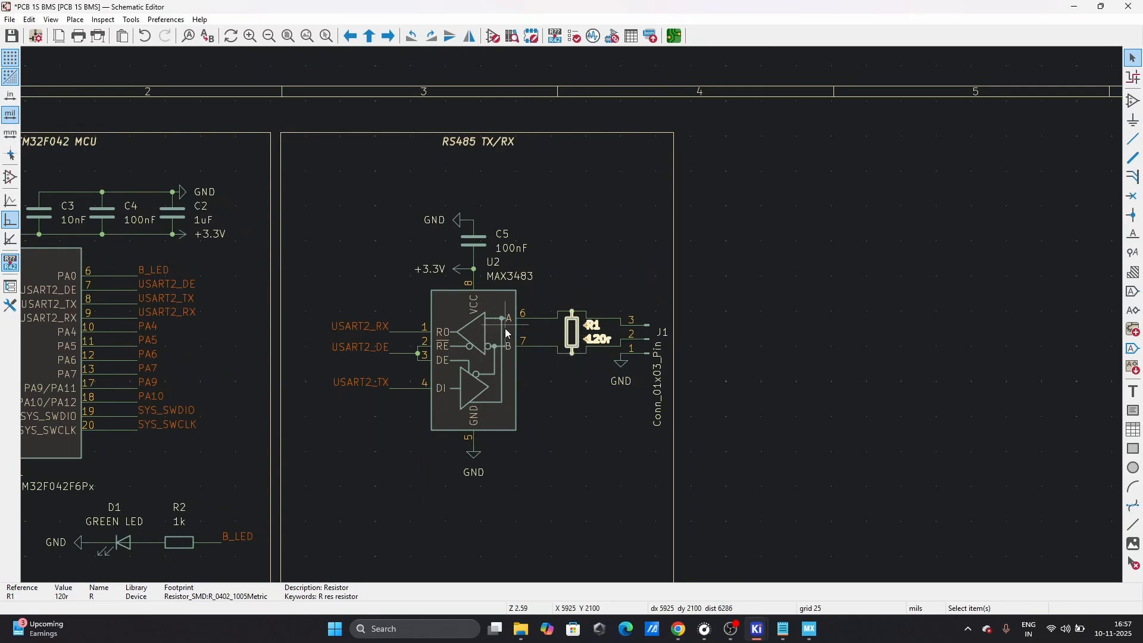
- Check the USART2_RX, USART2_DE and USART2_TX labels on U2 in the RS485 TX/RX block
left_click(360, 327)
left_click(361, 349)
left_click(364, 381)
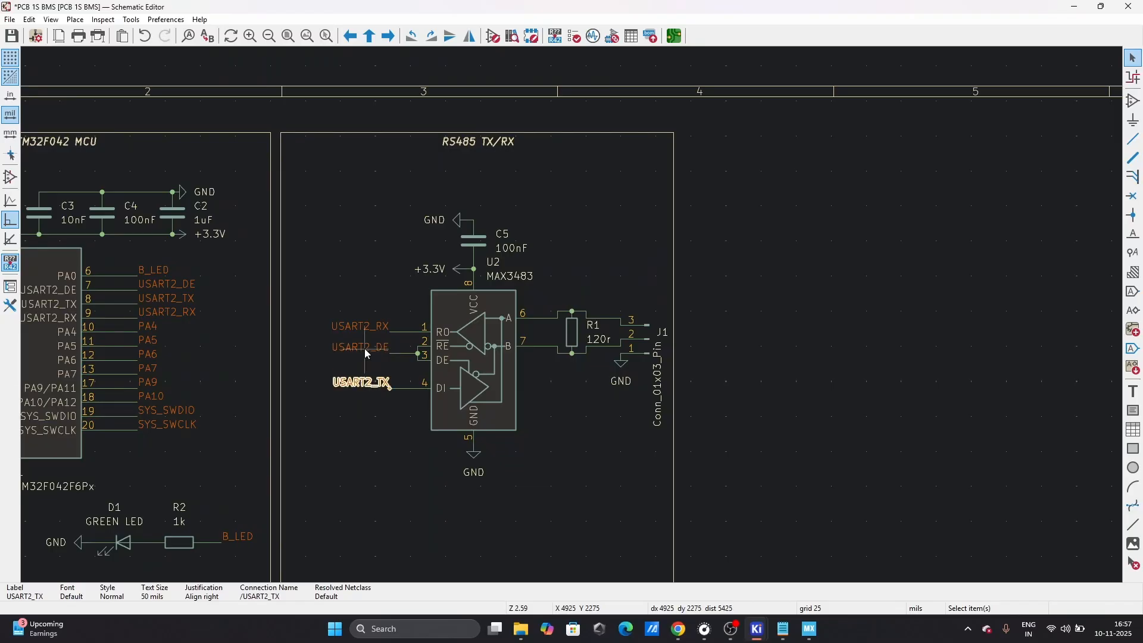
left_click(364, 348)
left_click(359, 327)
left_click(361, 384)
middle_click_drag(385, 360, 574, 321)
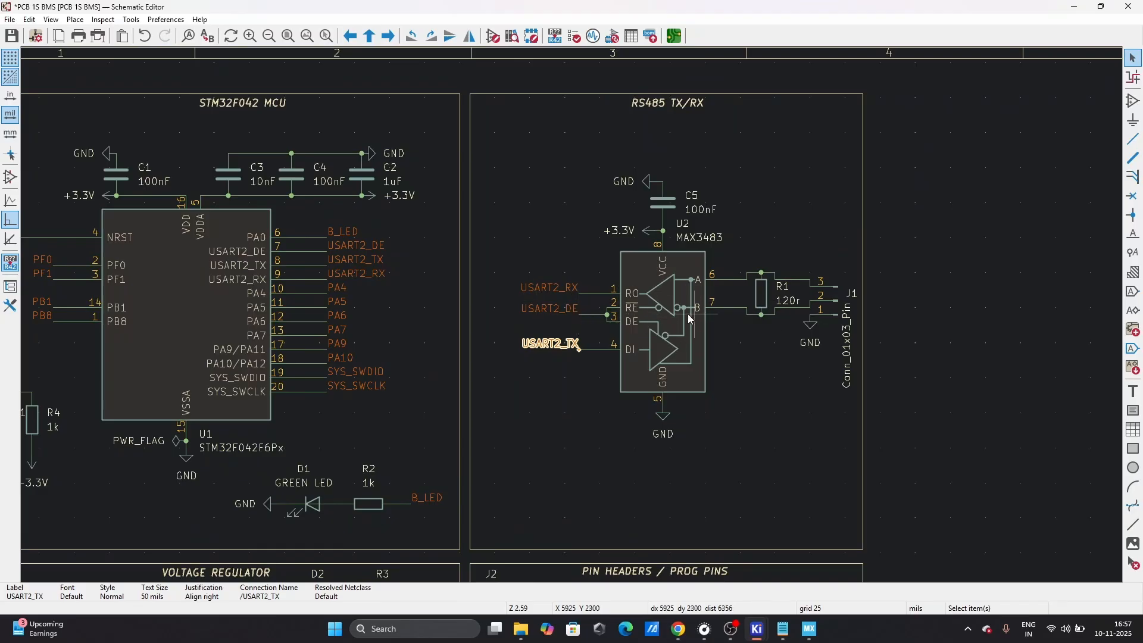
scroll(573, 316, "down", 8)
scroll(548, 227, "up", 8)
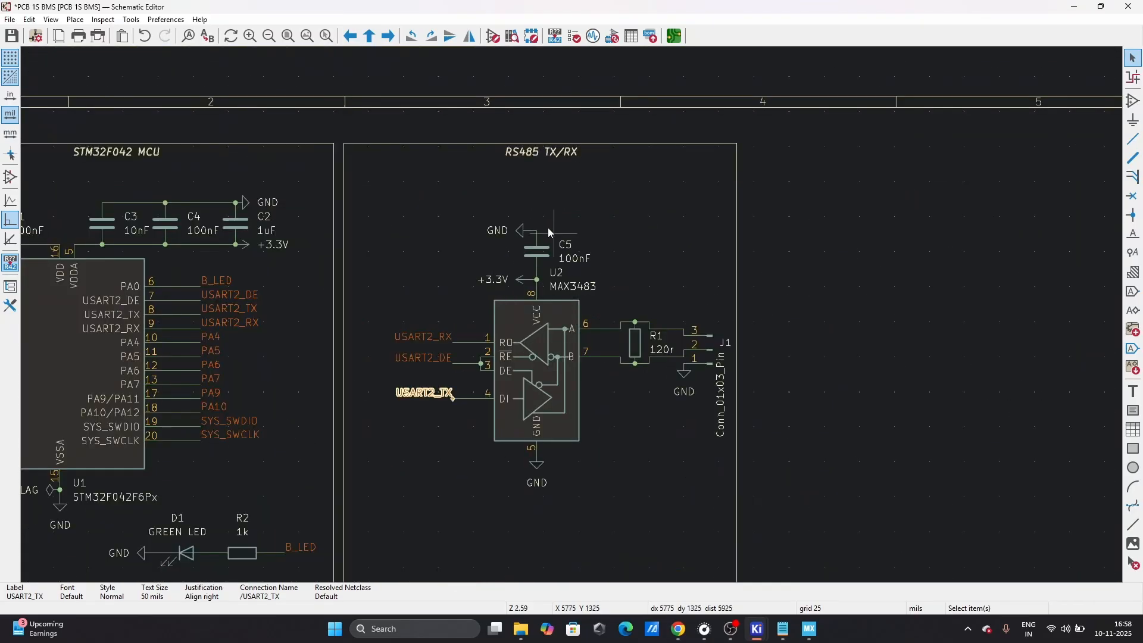
- Examine the voltage regulator block and the capacitors C7 and C6 on the VCC input of U3
scroll(499, 265, "down", 6)
scroll(577, 391, "up", 5)
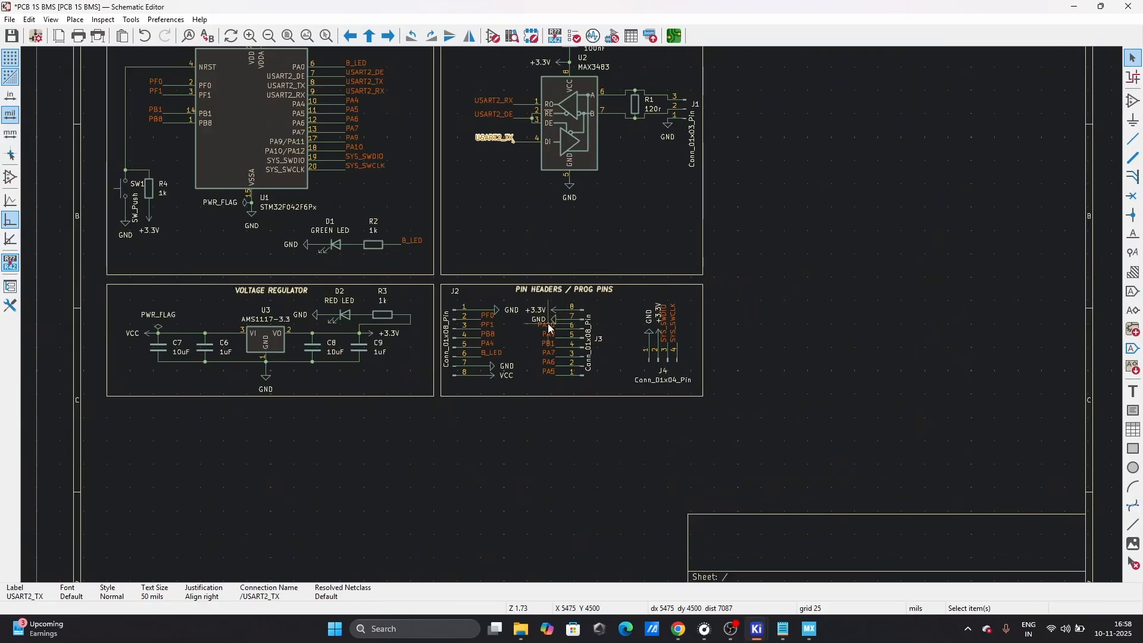
scroll(325, 328, "up", 5)
scroll(573, 315, "down", 3)
scroll(573, 315, "up", 2)
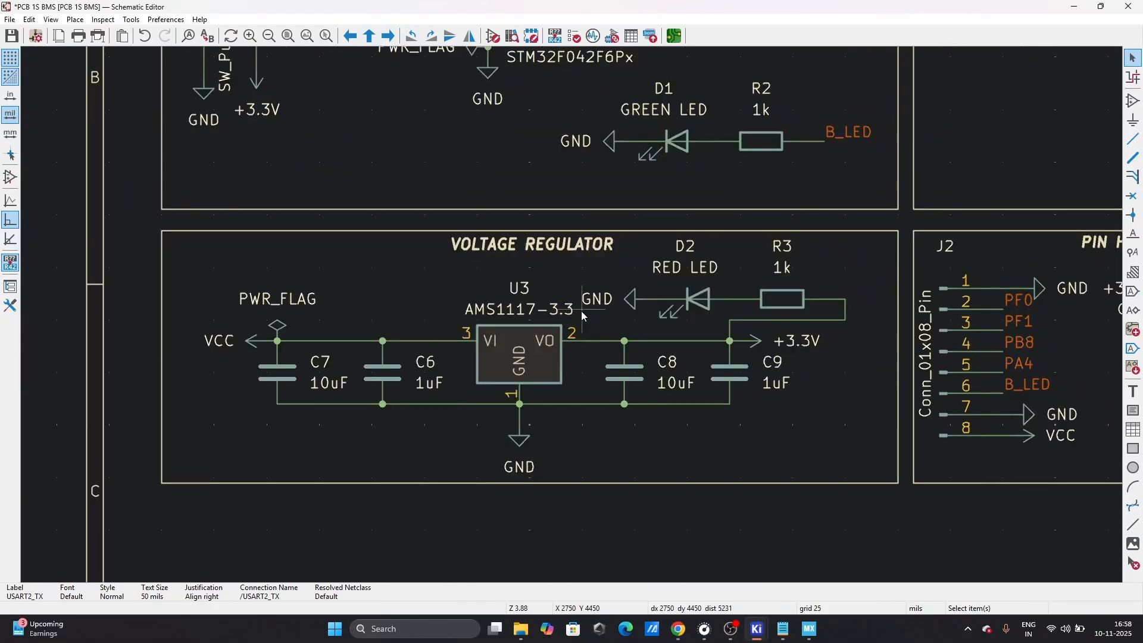
scroll(582, 311, "down", 2)
scroll(578, 327, "up", 3)
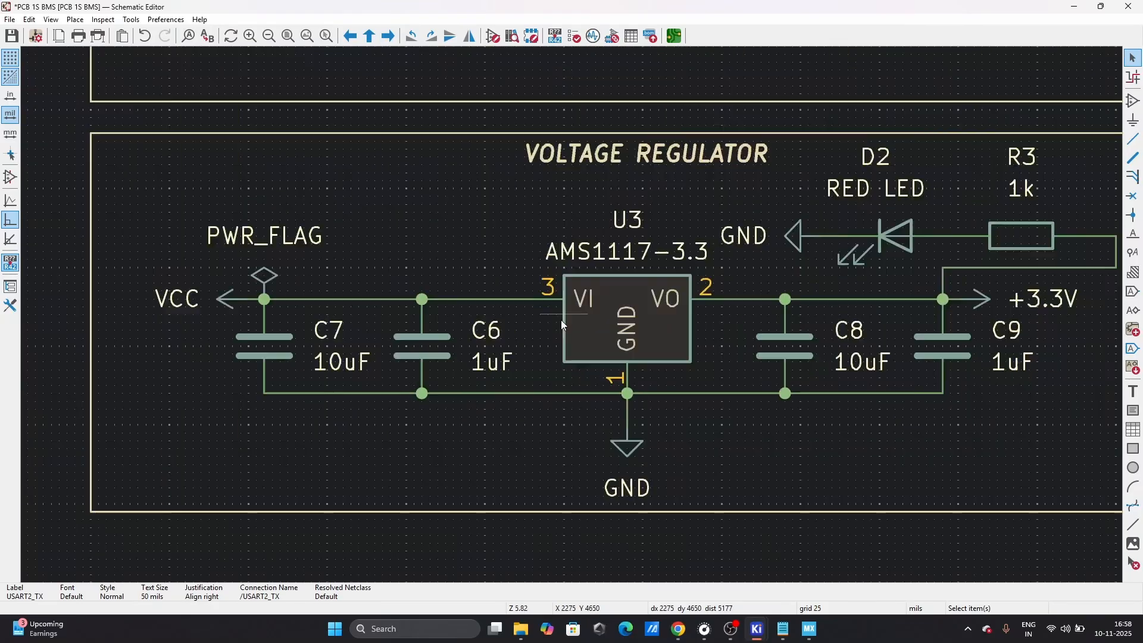
left_click(298, 344)
left_click(349, 345)
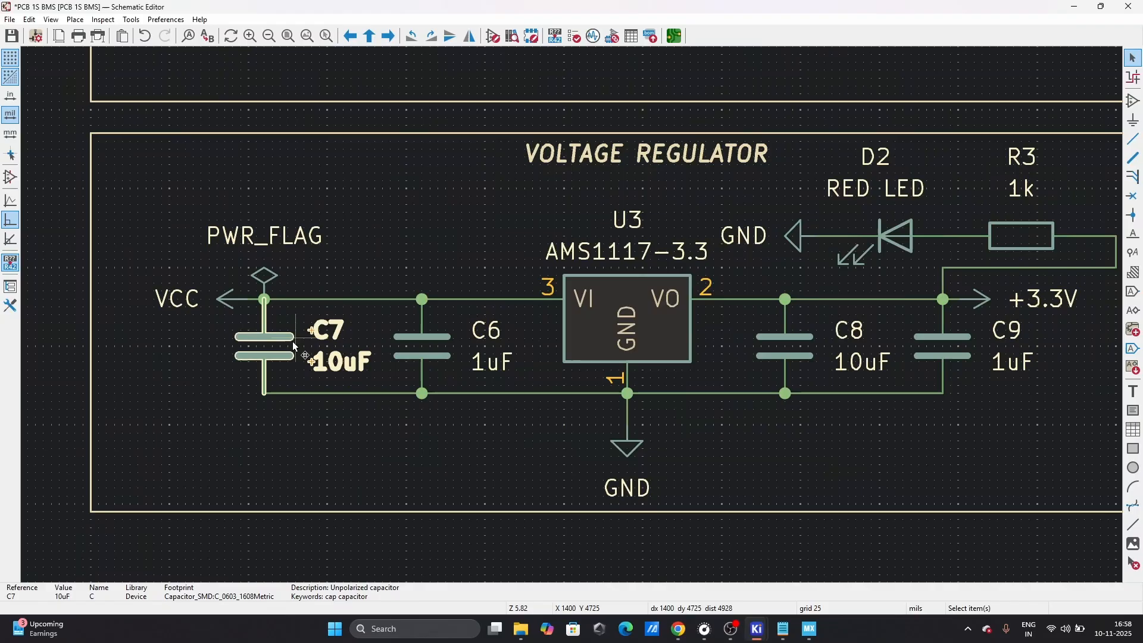
left_click(445, 345)
scroll(573, 319, "down", 3)
scroll(573, 320, "up", 4)
scroll(573, 320, "down", 4)
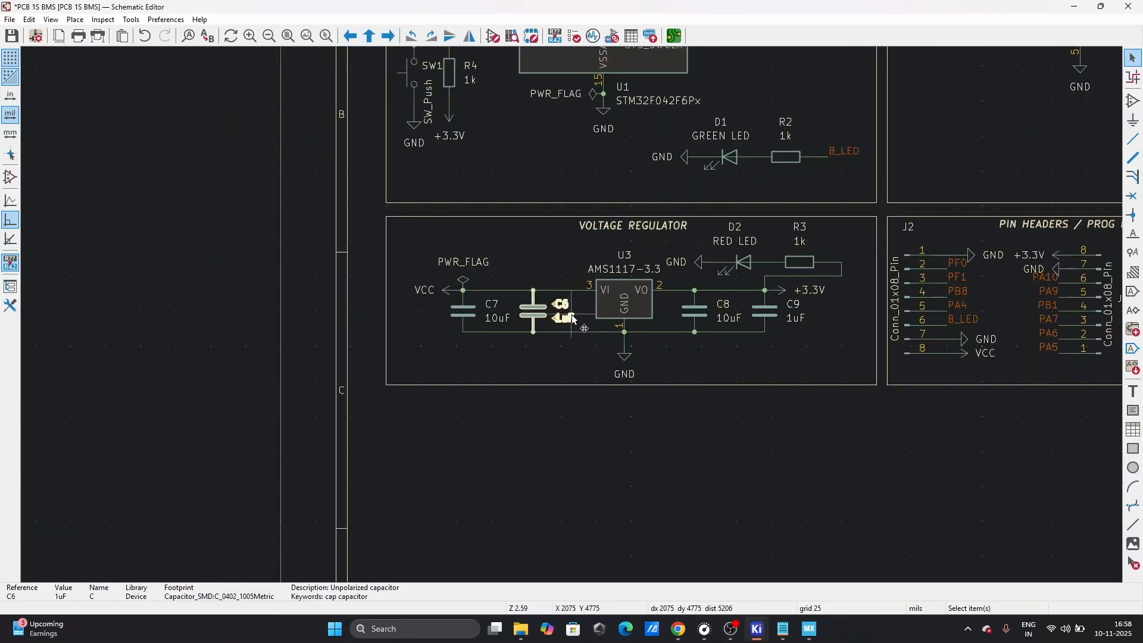
scroll(573, 320, "up", 4)
scroll(574, 316, "down", 3)
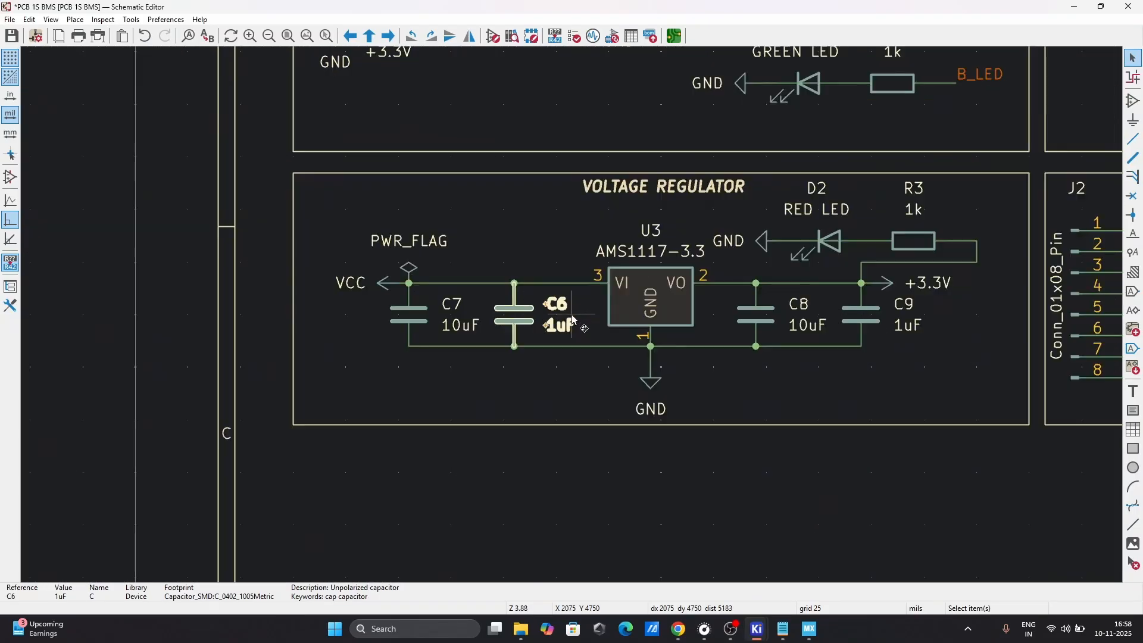
- Review the regulator's input side together with U2's decoupling capacitor C5 in the RS485 block
left_click(542, 250)
scroll(573, 315, "up", 3)
scroll(573, 316, "down", 5)
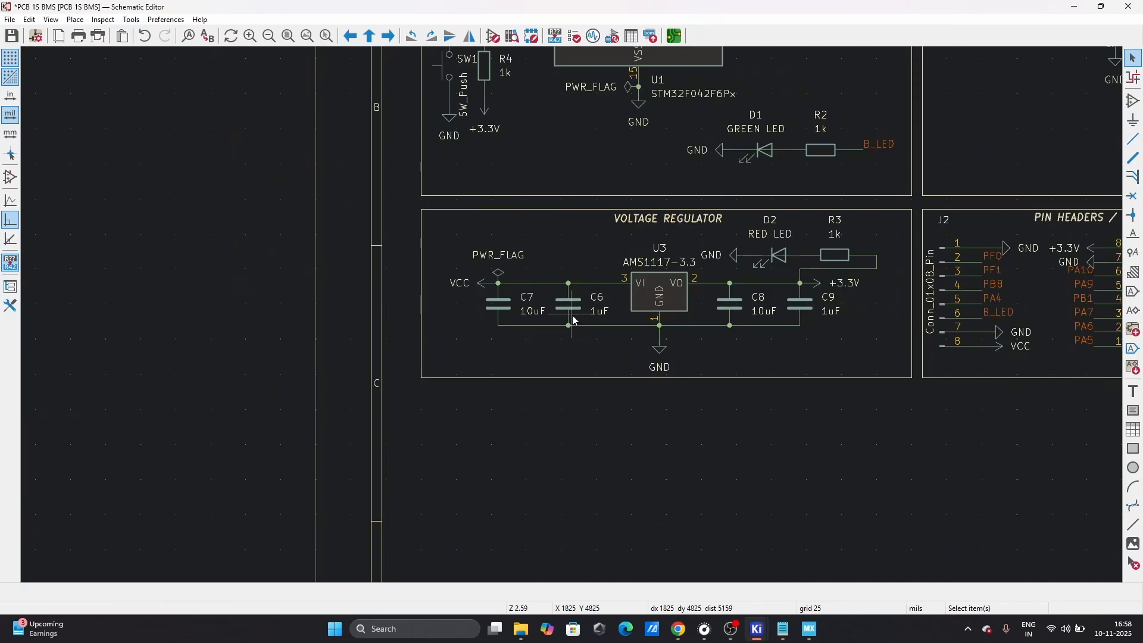
scroll(573, 315, "up", 4)
scroll(900, 376, "down", 6)
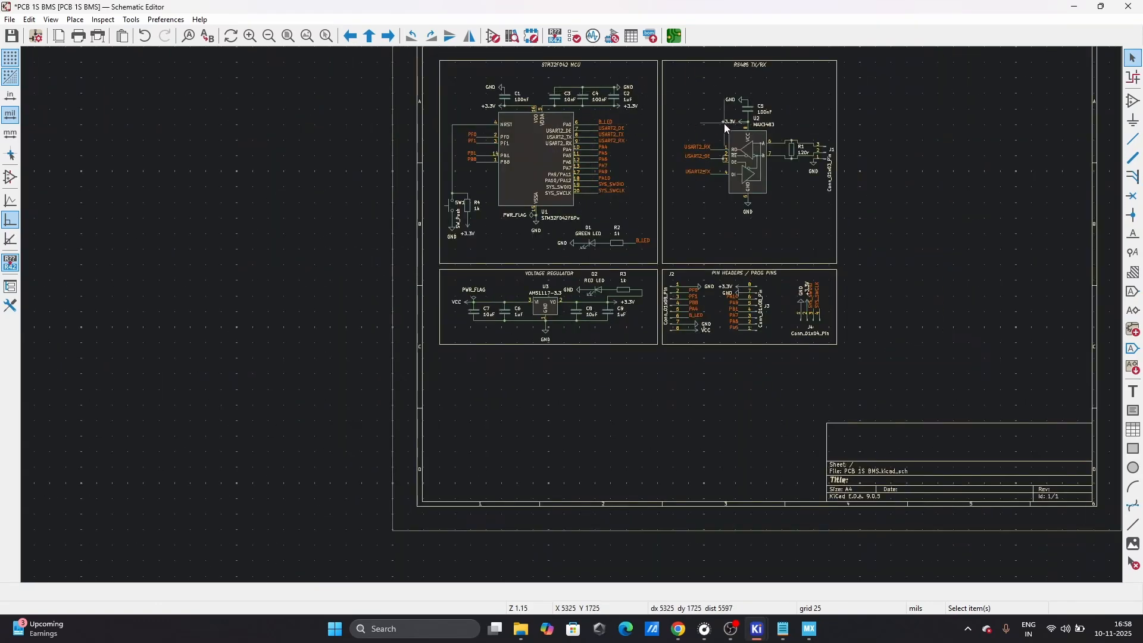
scroll(725, 128, "up", 5)
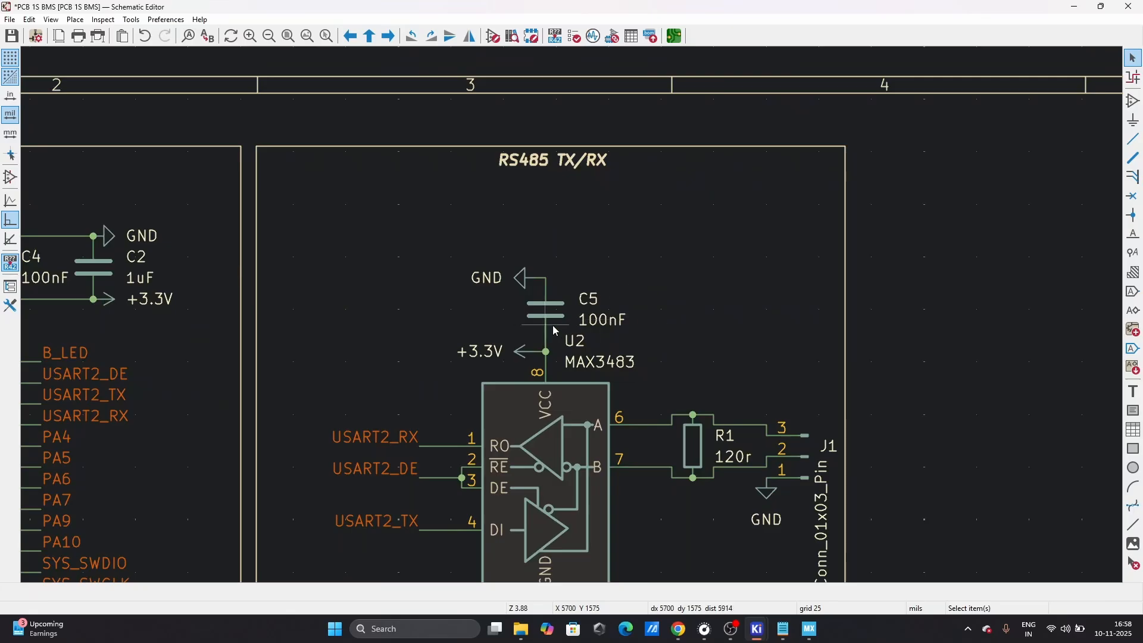
scroll(553, 325, "down", 5)
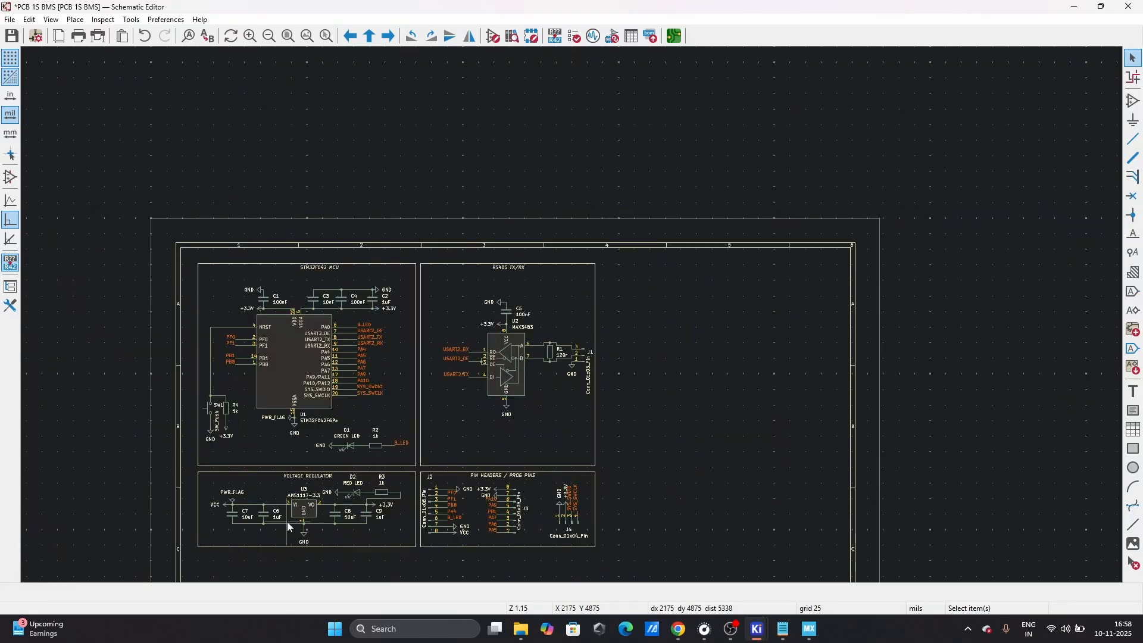
- Examine U3's VO output pin and the output capacitor C8 on the +3.3V line
scroll(288, 526, "up", 7)
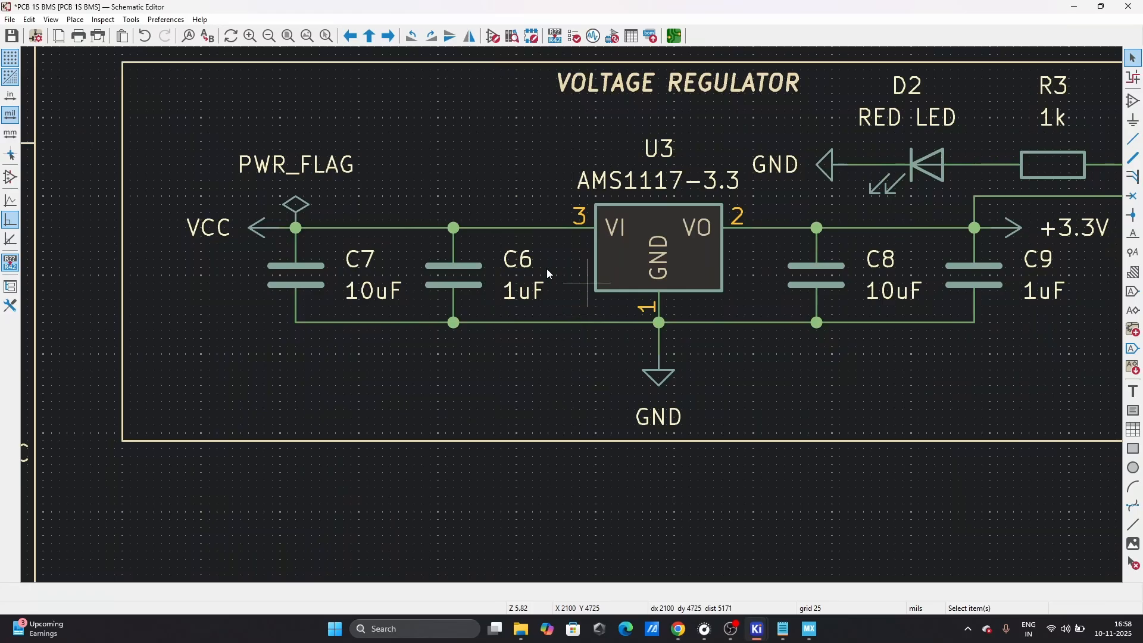
scroll(549, 274, "down", 3)
left_click(694, 316)
scroll(744, 327, "up", 5)
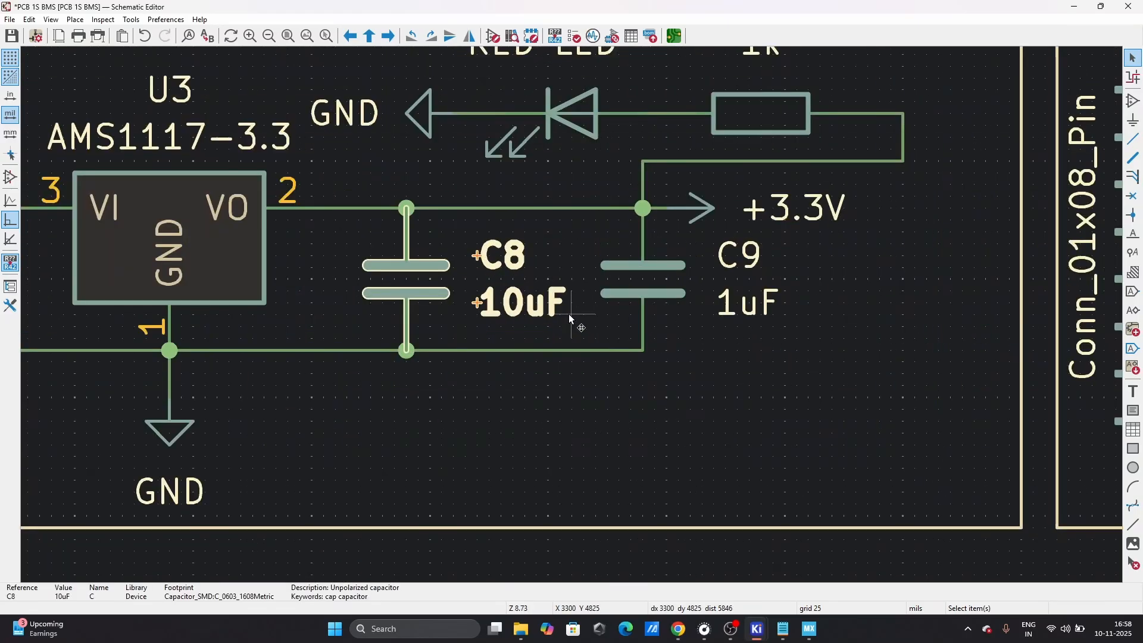
scroll(570, 318, "down", 2)
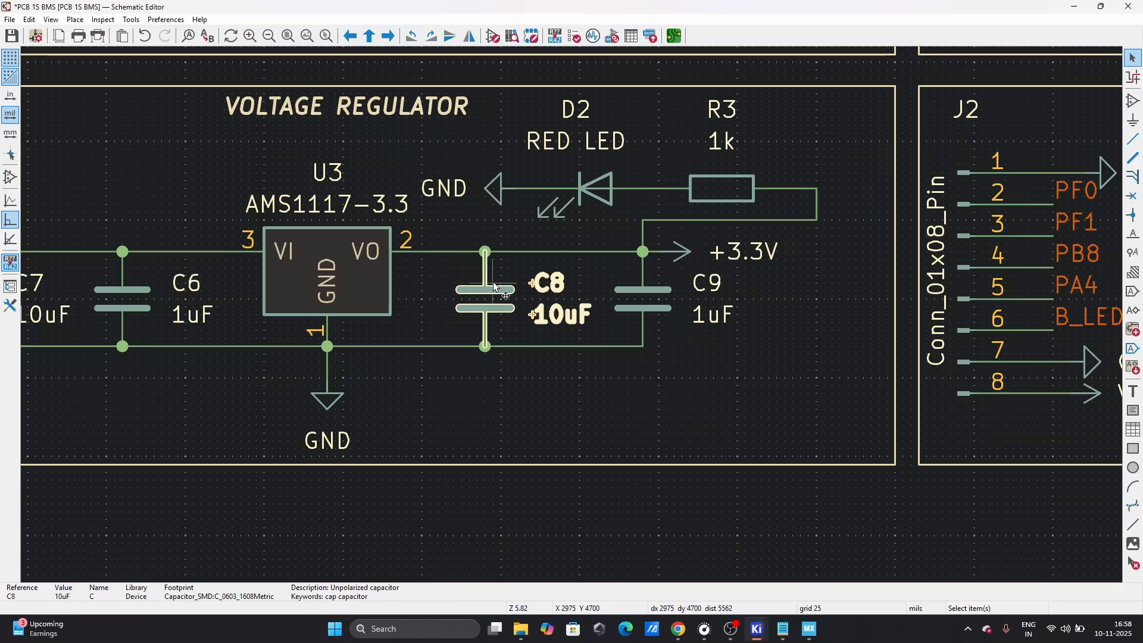
left_click(360, 258)
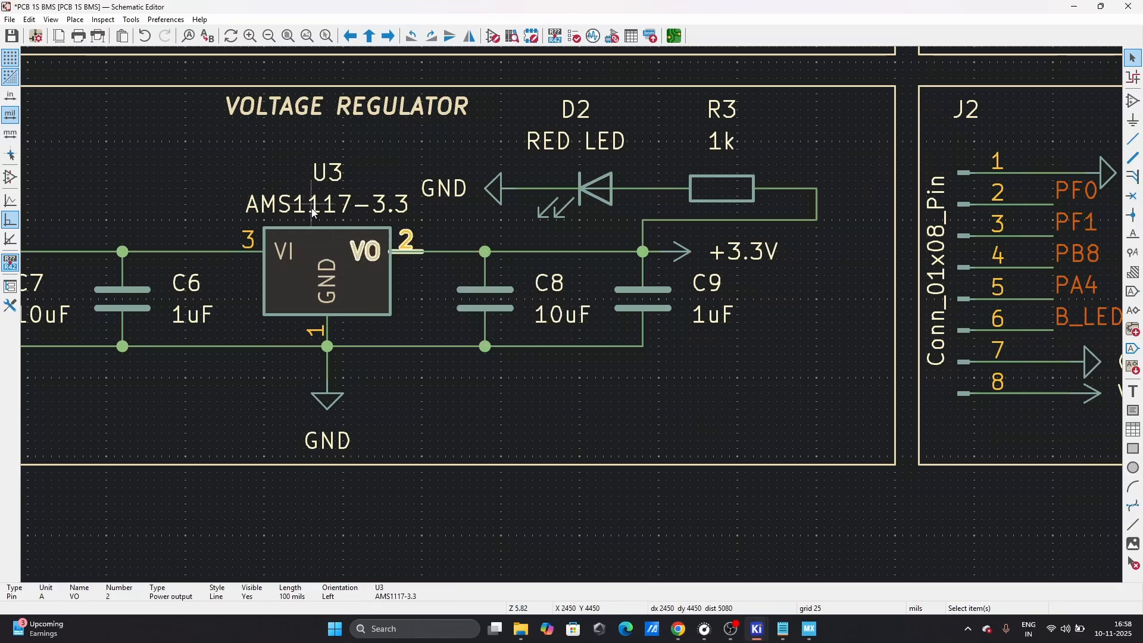
left_click(499, 315)
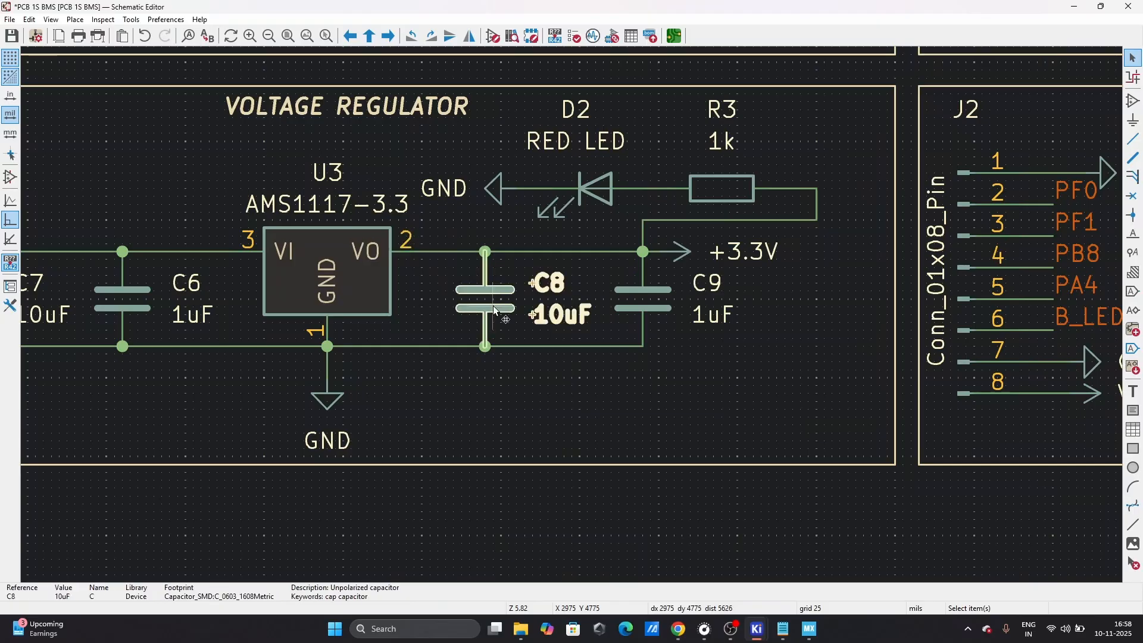
- Examine the red LED D2 and its series resistor R3 on the regulator's +3.3V output
scroll(177, 315, "down", 4)
scroll(572, 315, "up", 3)
scroll(573, 316, "down", 4)
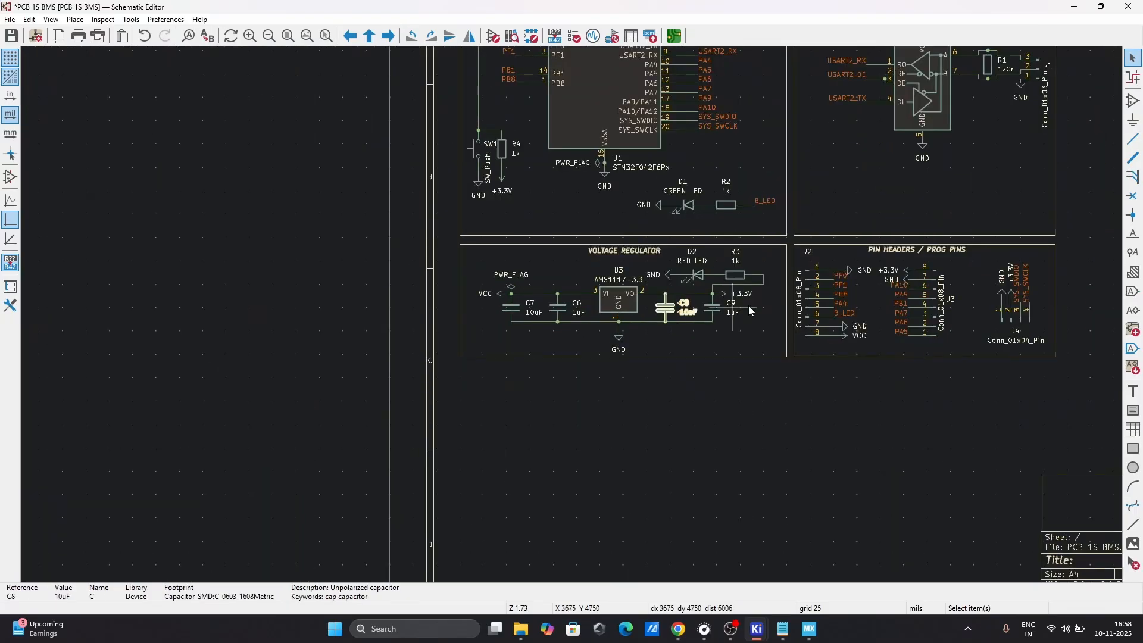
scroll(748, 305, "up", 3)
scroll(572, 317, "up", 3)
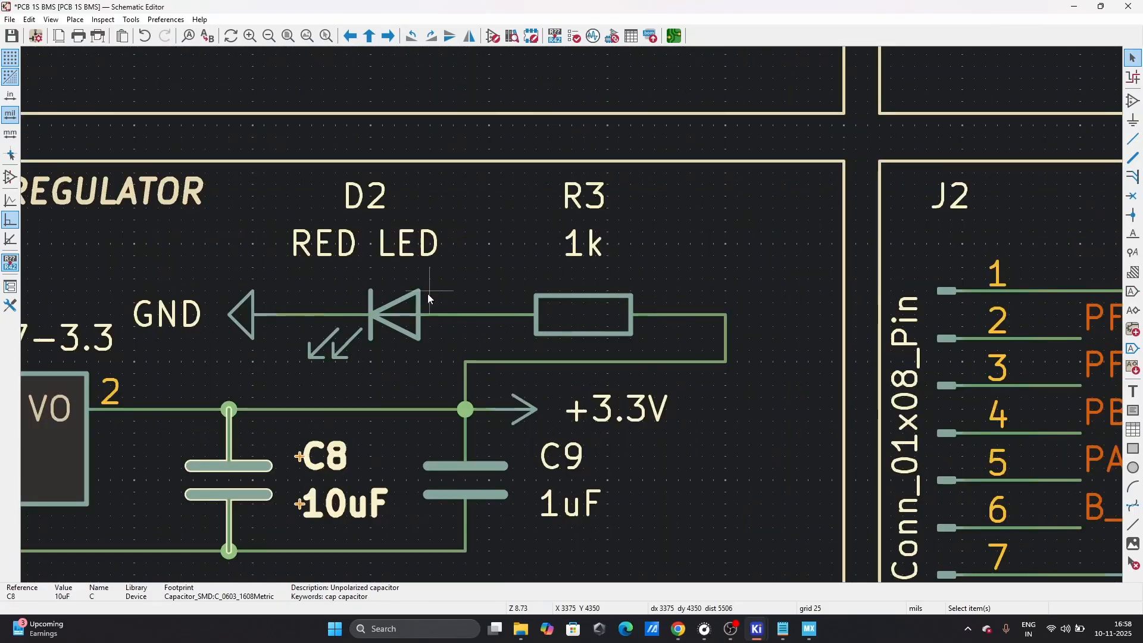
- Examine the pin header block with J2, J3 and J4, and review the layout of all four circuit blocks
scroll(428, 294, "down", 6)
scroll(573, 315, "up", 4)
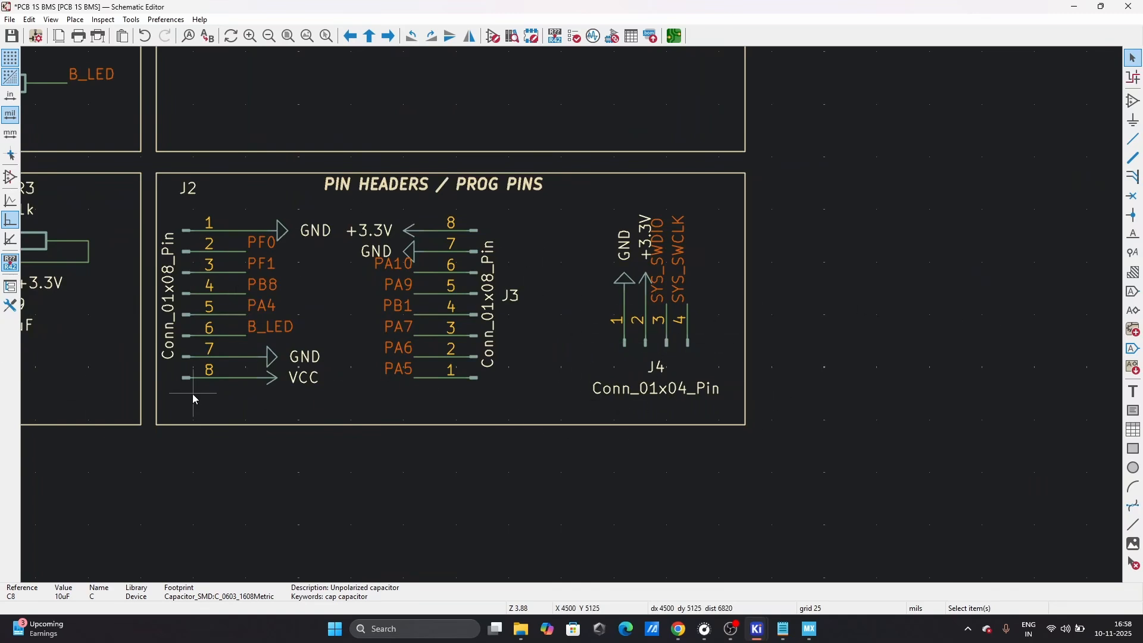
scroll(193, 393, "down", 4)
scroll(526, 190, "down", 2)
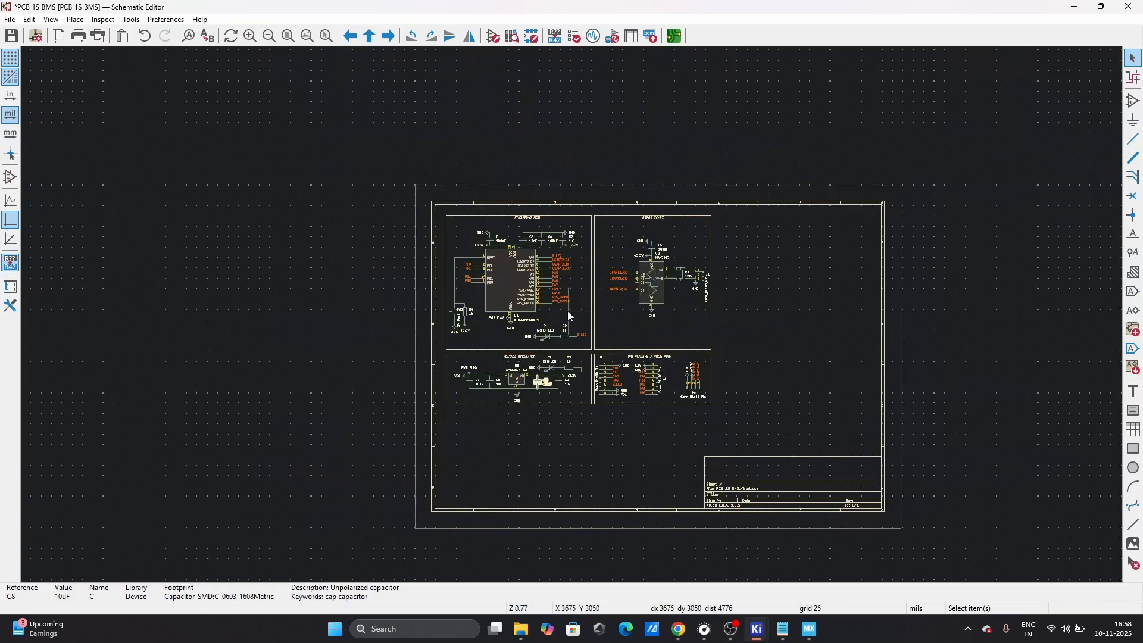
scroll(572, 314, "up", 2)
scroll(573, 315, "down", 2)
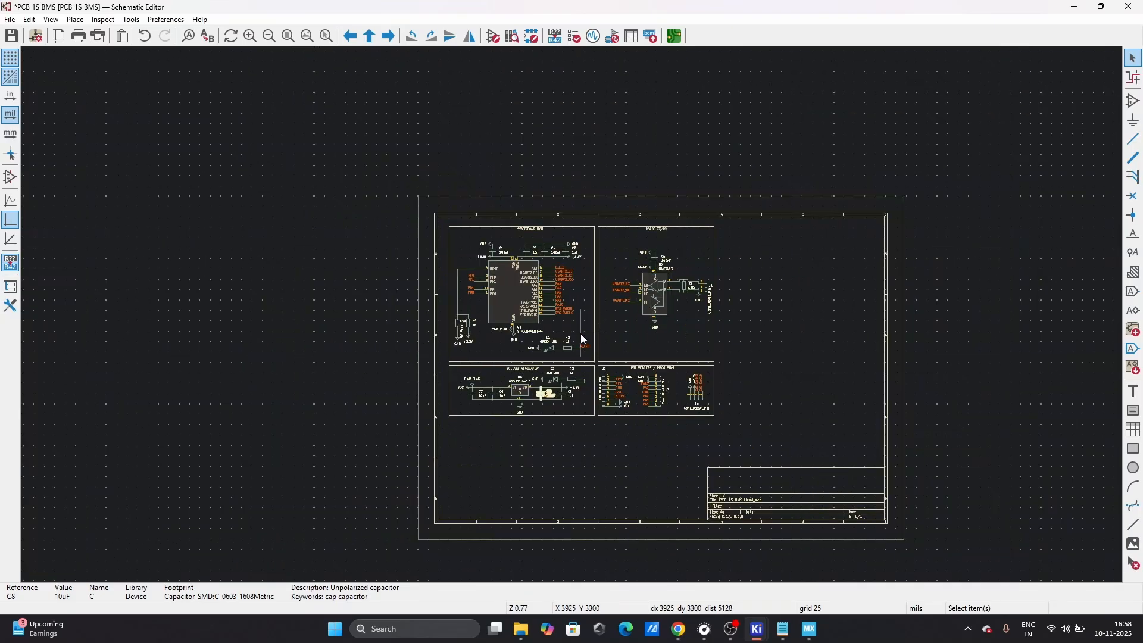
scroll(583, 339, "up", 2)
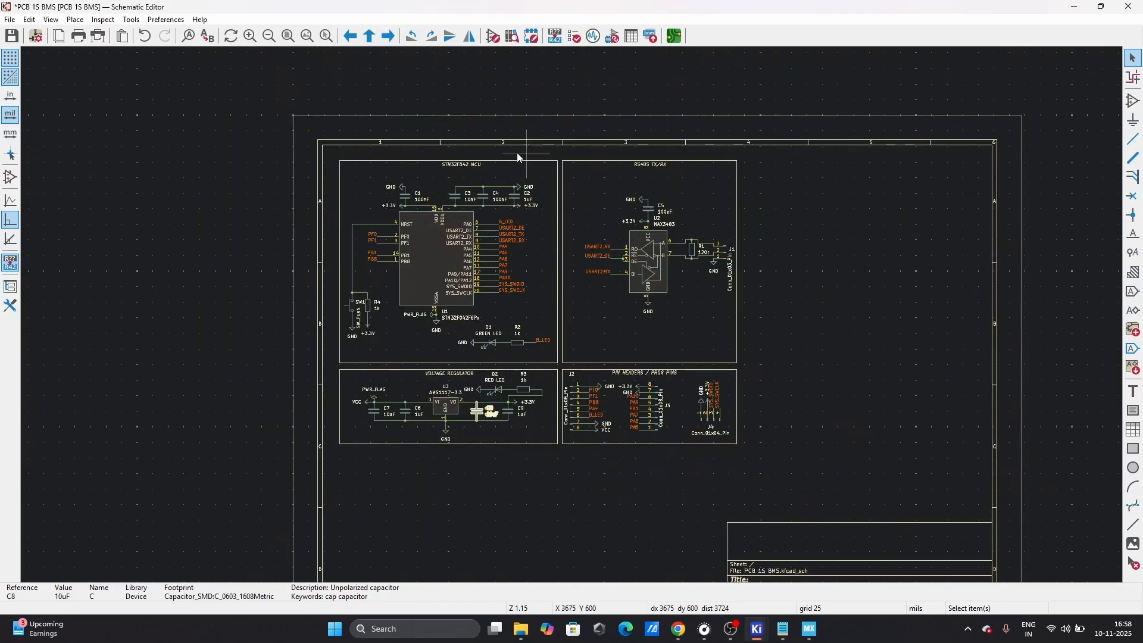